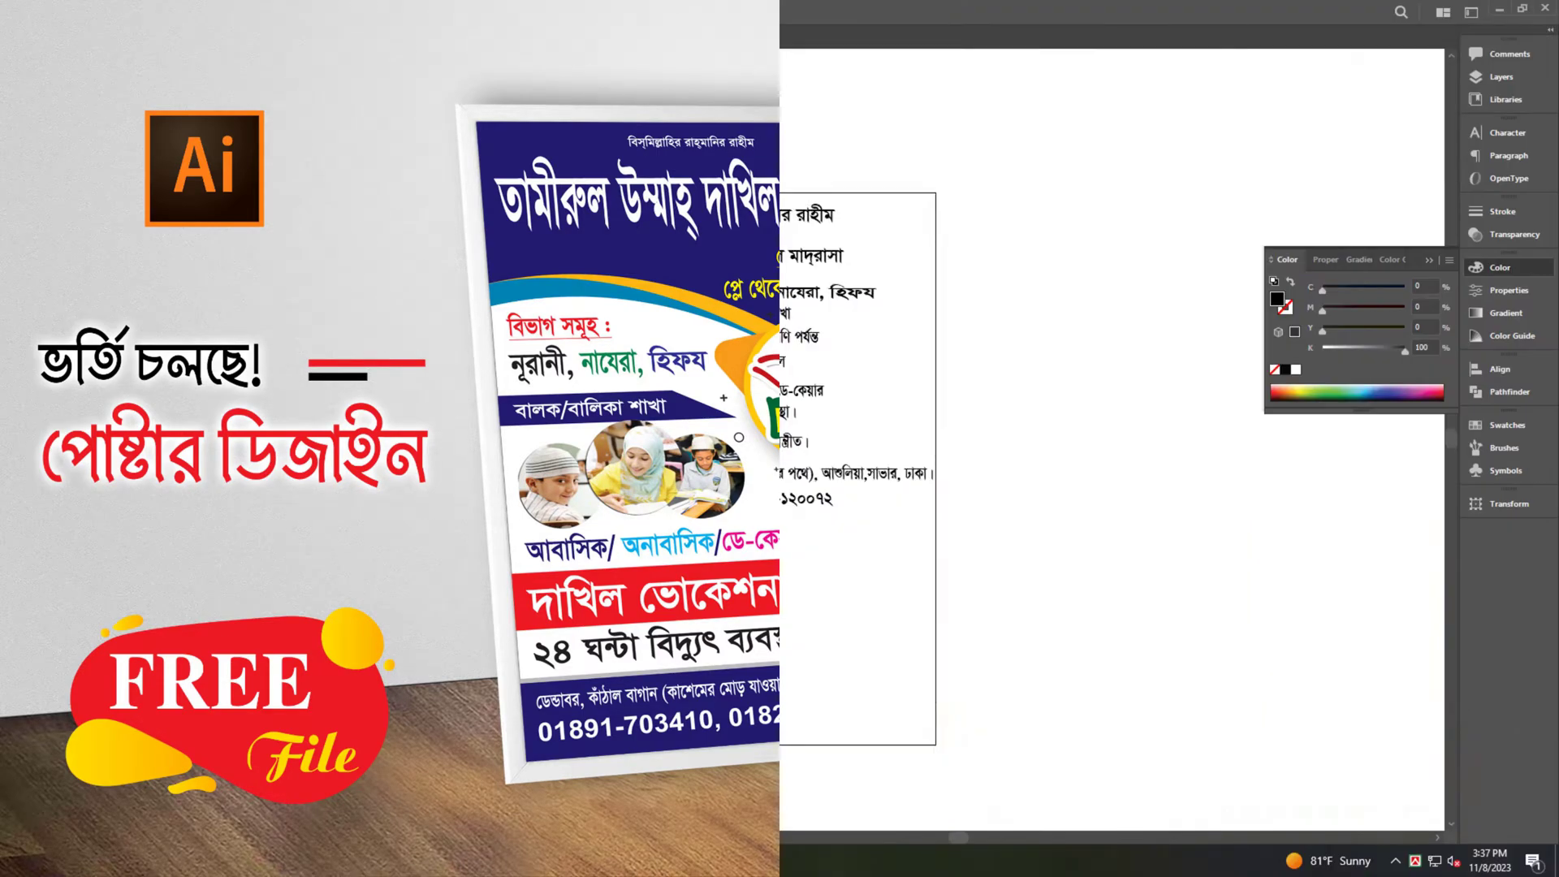
Create an exact-size black rectangle and place it right of the text draft.
{"action": "key", "text": "m"}
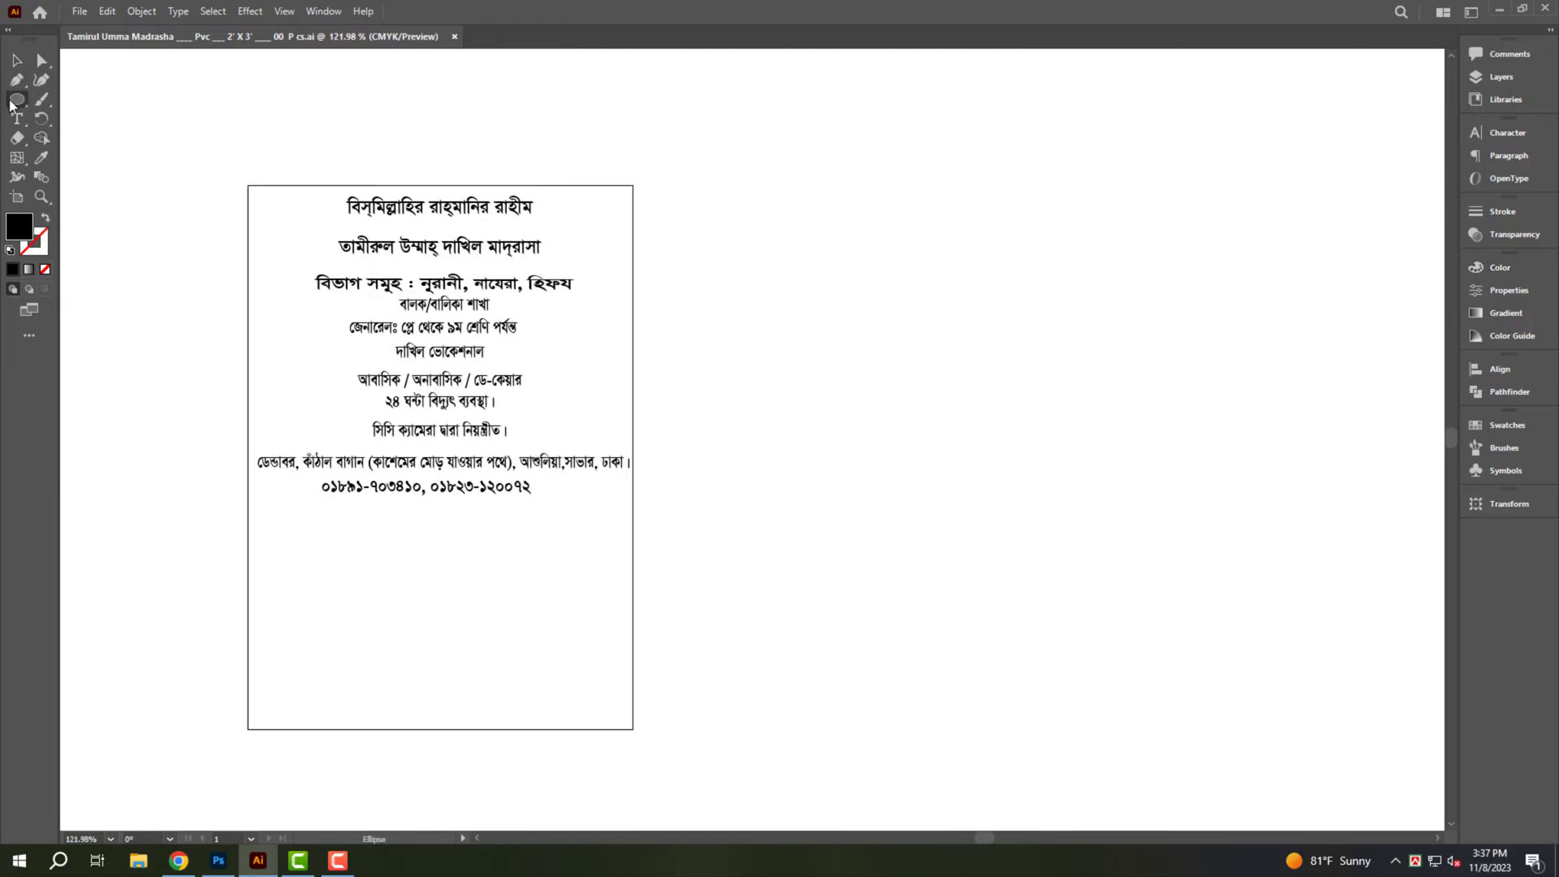
{"action": "left_click", "coordinate": [947, 285]}
{"action": "key", "text": "Return"}
{"action": "key", "text": "ctrl+0"}
{"action": "left_click_drag", "start_coordinate": [787, 591], "coordinate": [814, 475]}
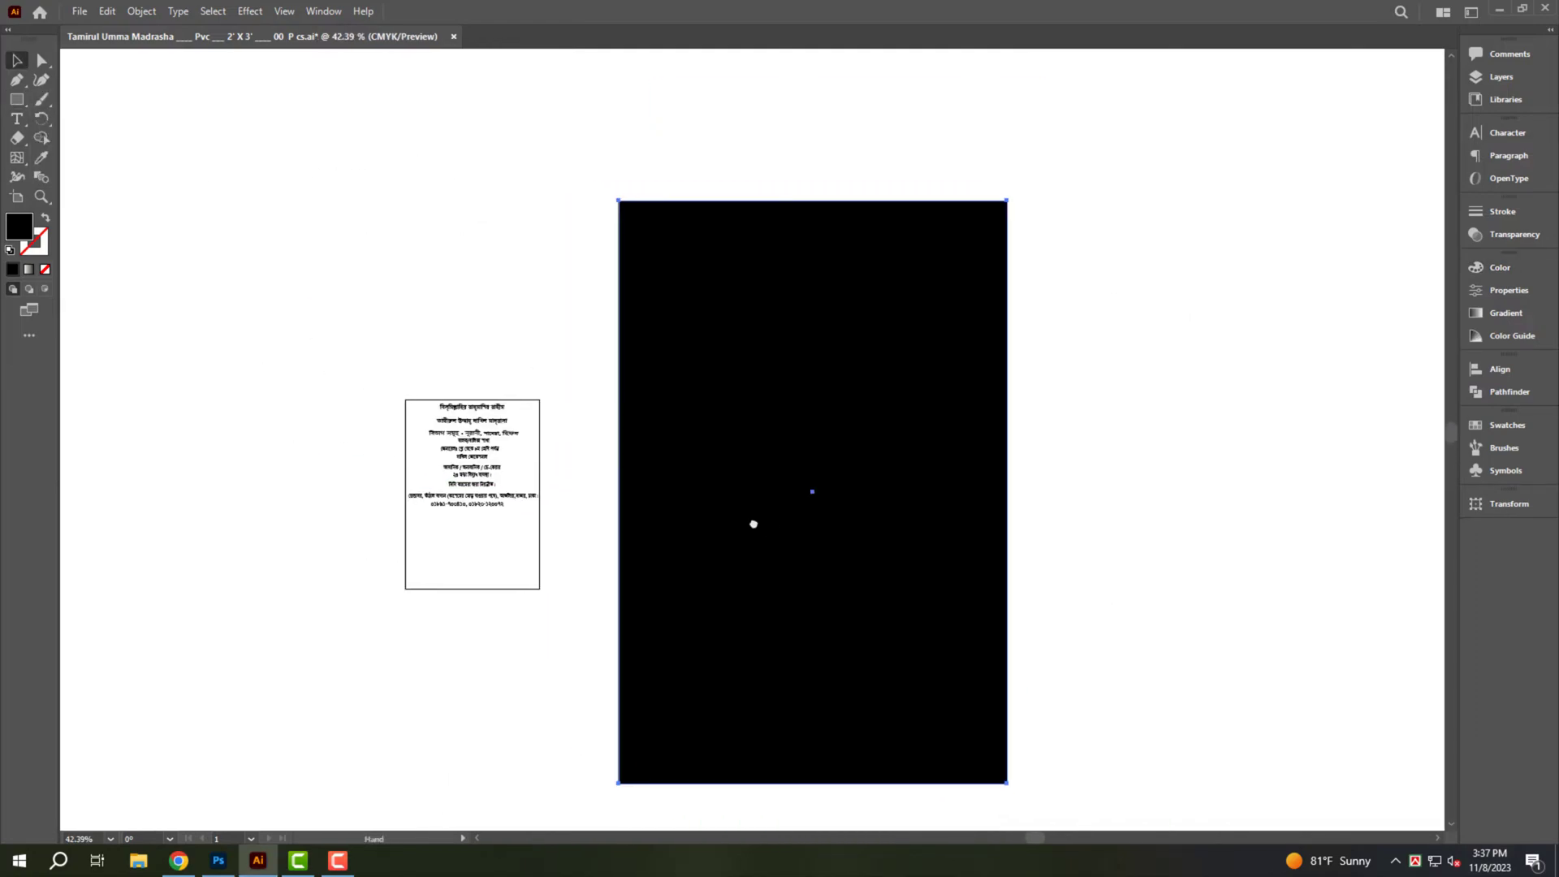
{"action": "scroll", "coordinate": [715, 511], "scroll_direction": "up", "scroll_amount": 1}
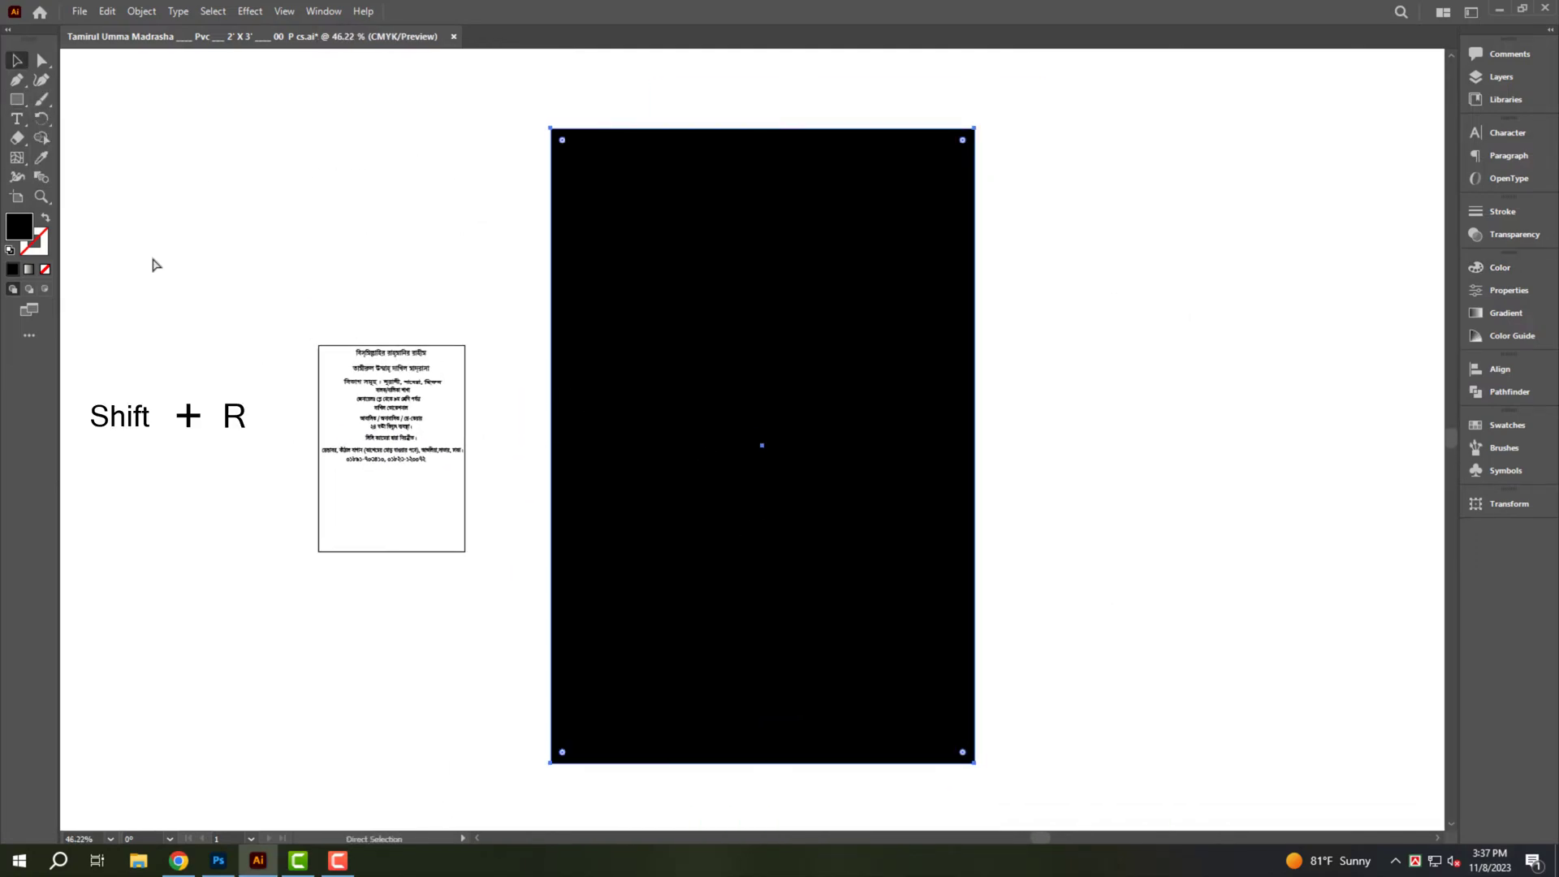
Show rulers, add a vertical centre guide, and make the rectangle outline-only.
{"action": "key", "text": "ctrl+r"}
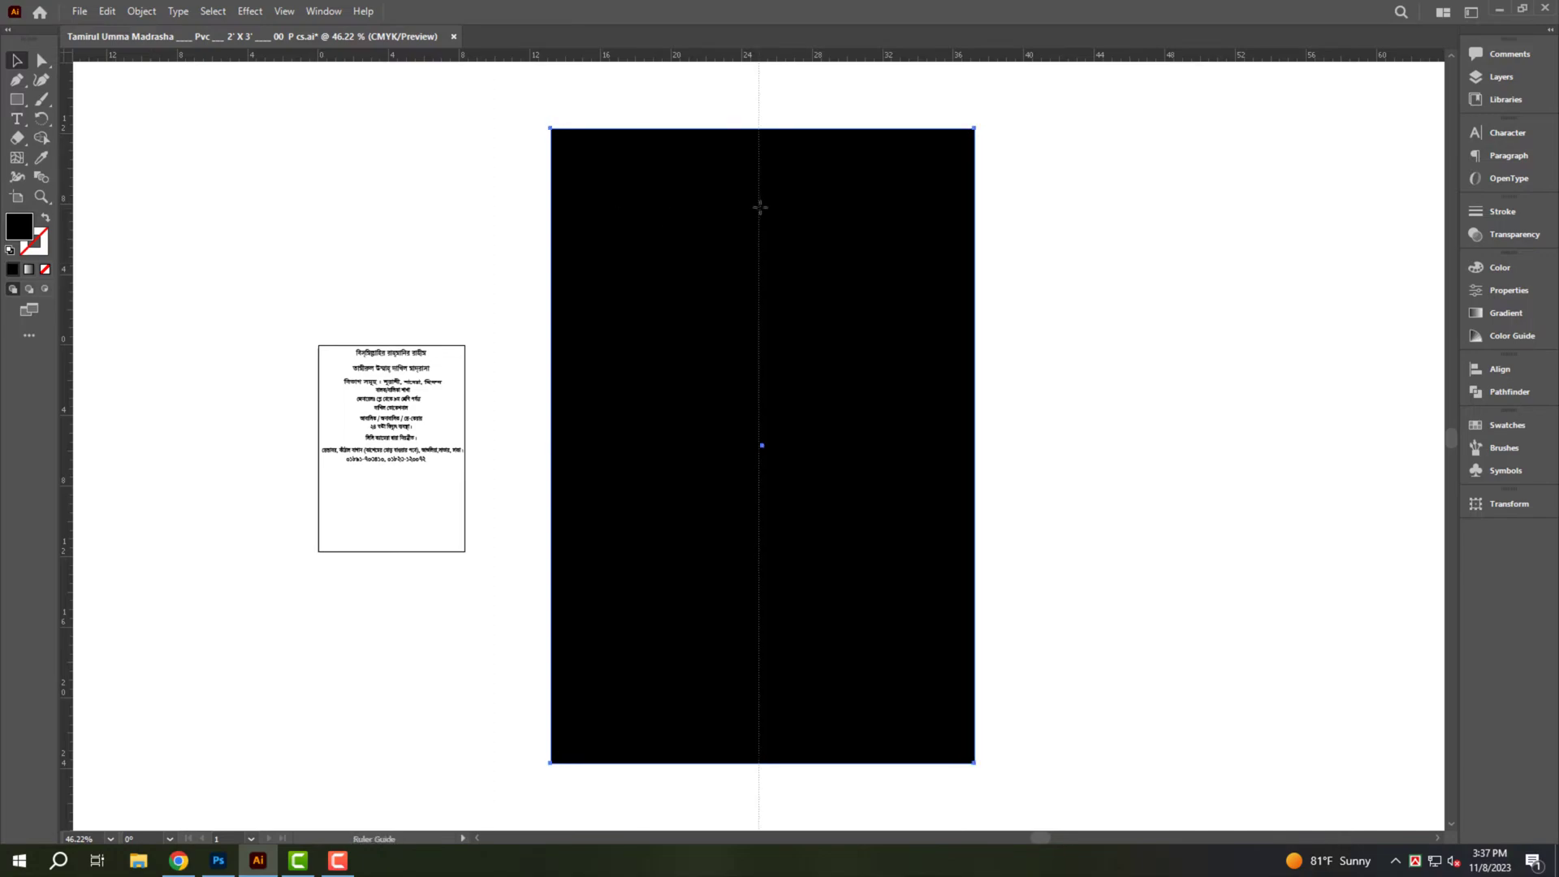
{"action": "left_click_drag", "start_coordinate": [759, 207], "coordinate": [761, 207]}
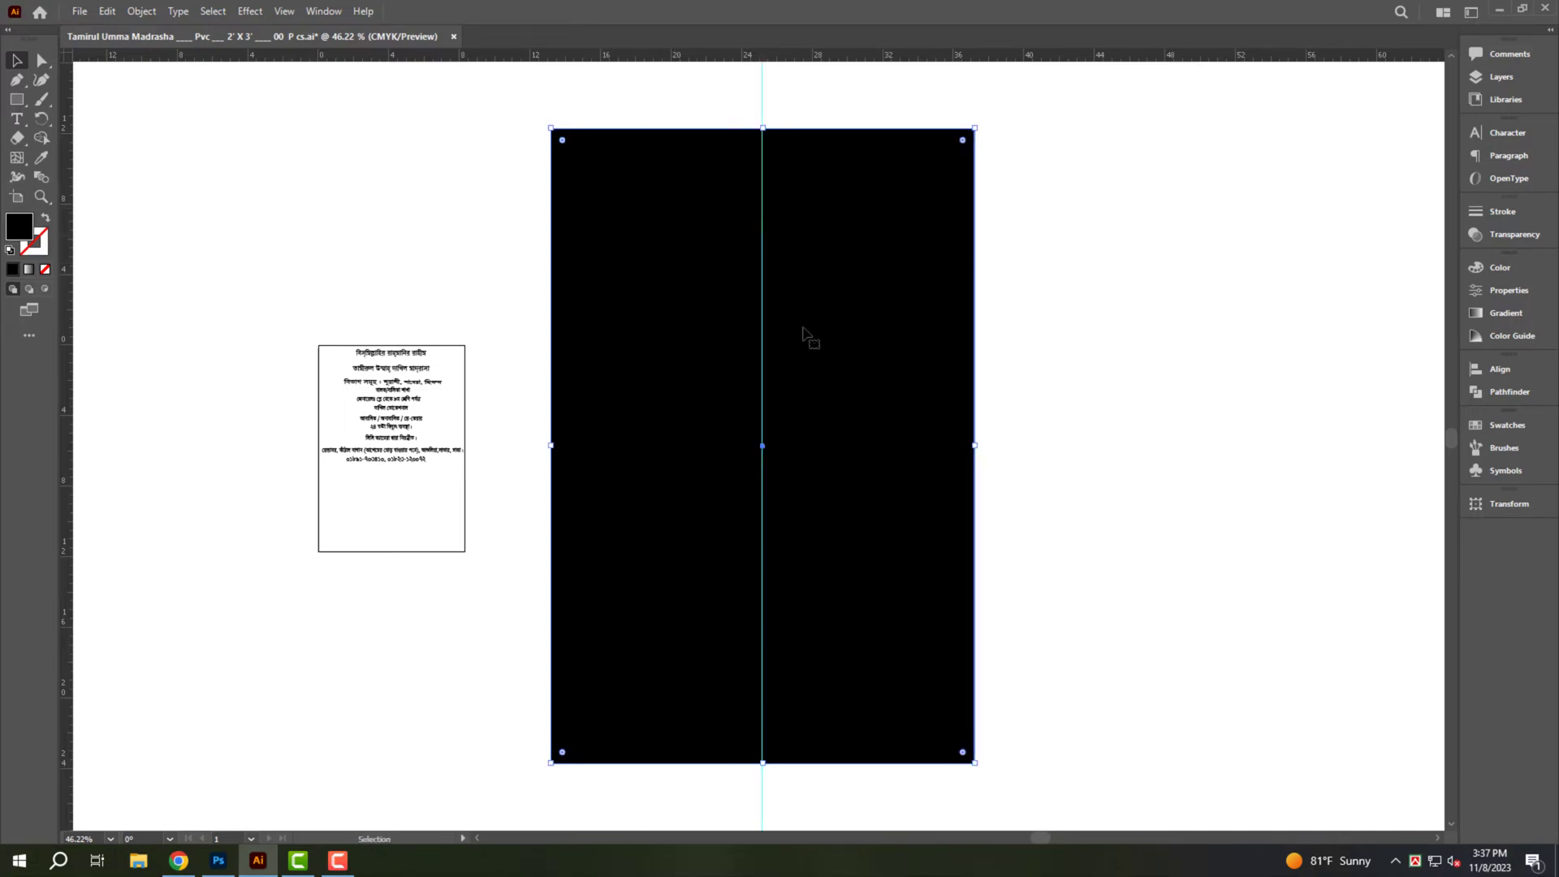
{"action": "left_click", "coordinate": [45, 218]}
Add an inset inner border to the frame with Offset Path (.7).
{"action": "key", "text": "alt+o"}
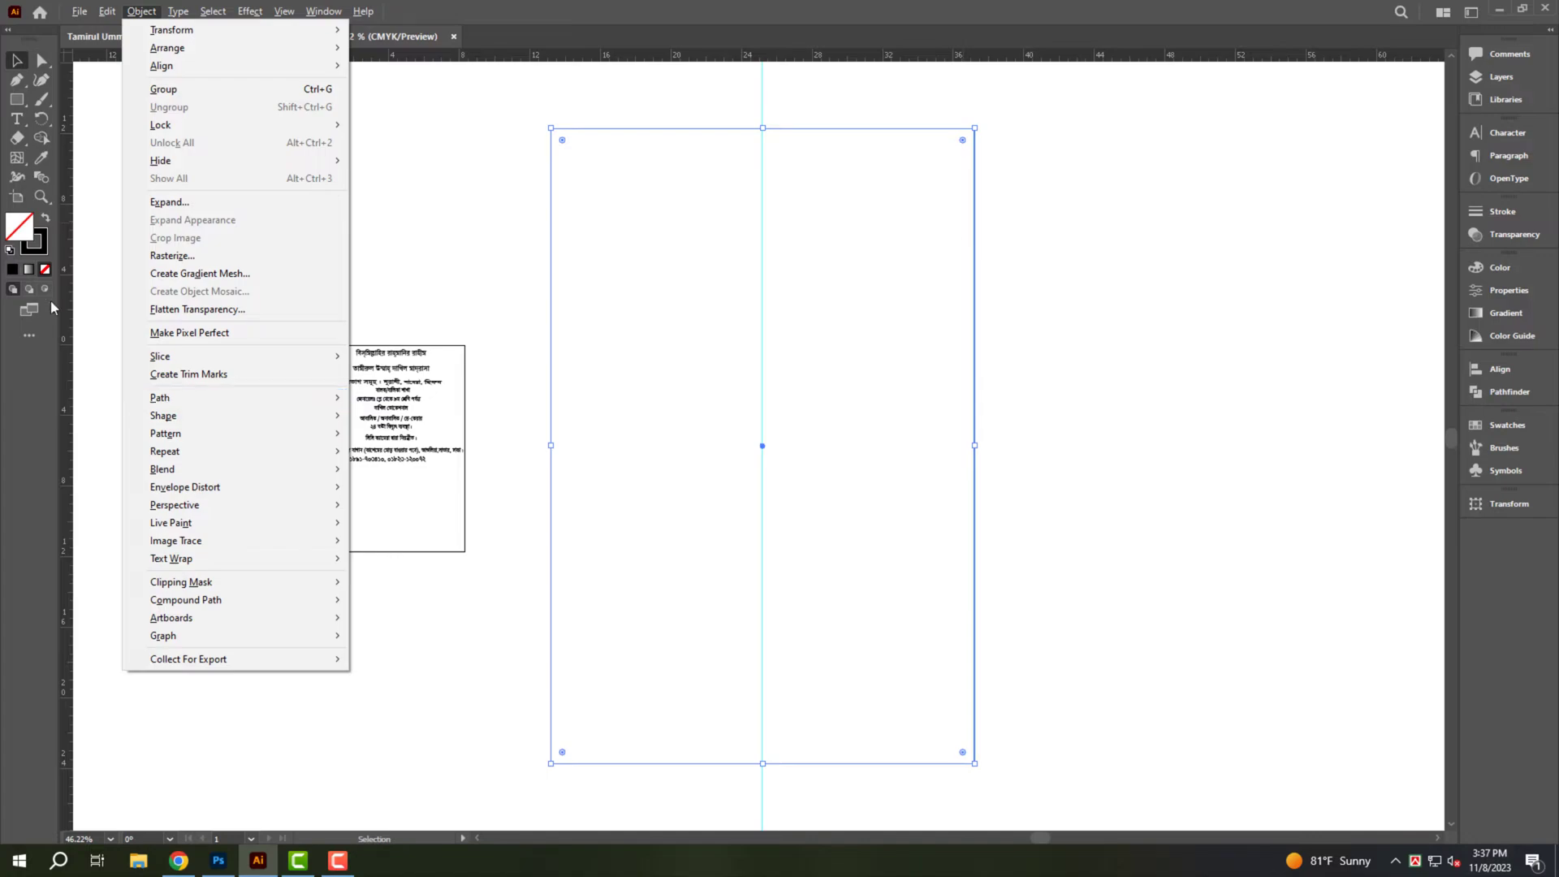
{"action": "left_click", "coordinate": [389, 457]}
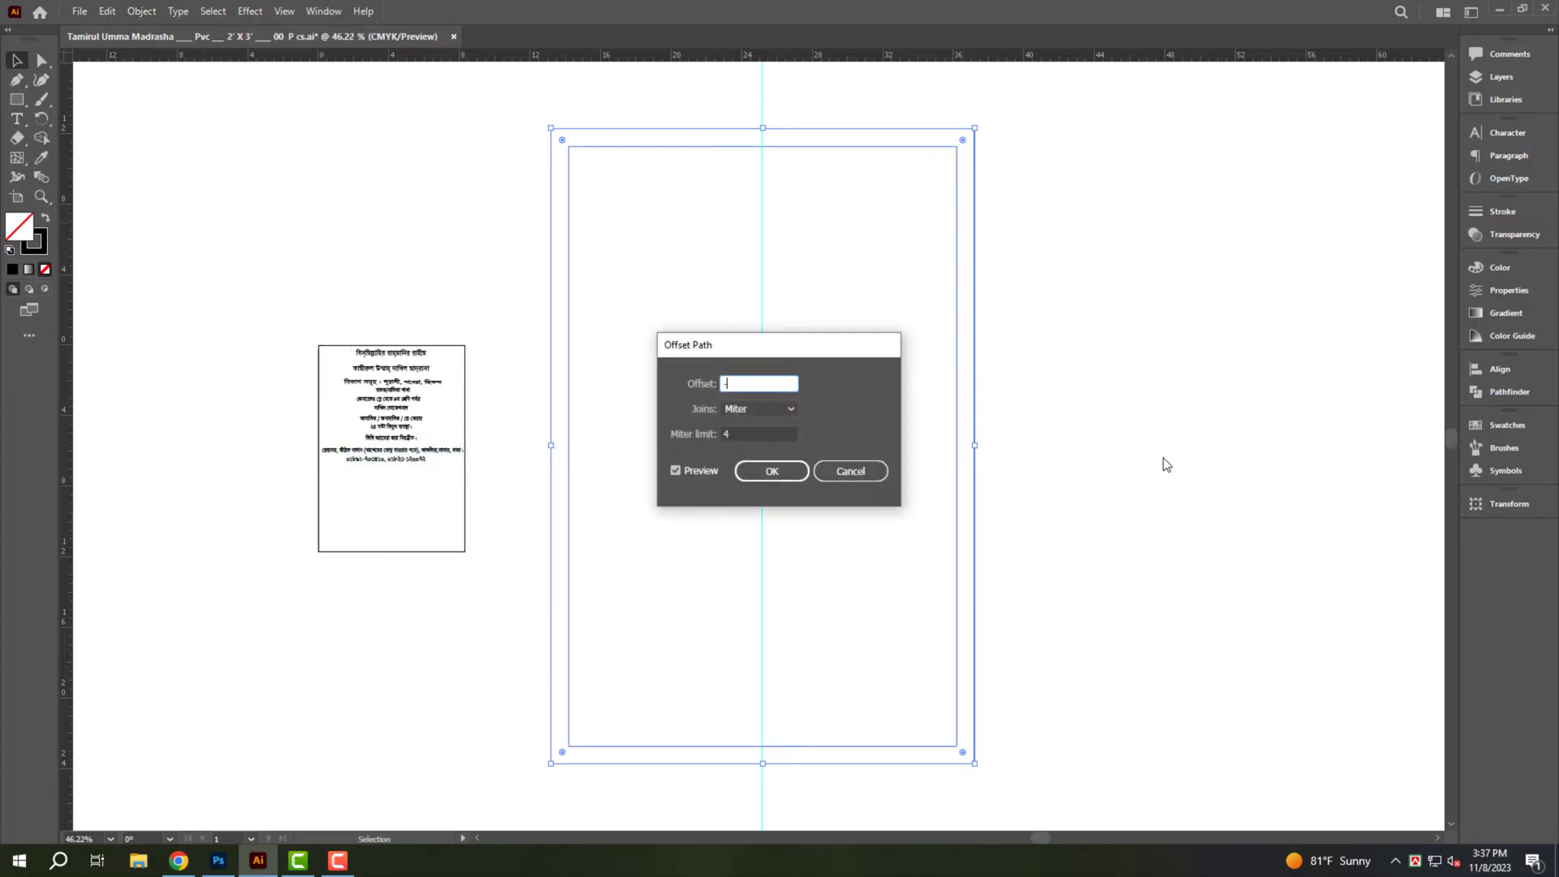
{"action": "type", "text": "-.7"}
{"action": "key", "text": "Tab"}
{"action": "key", "text": "Return"}
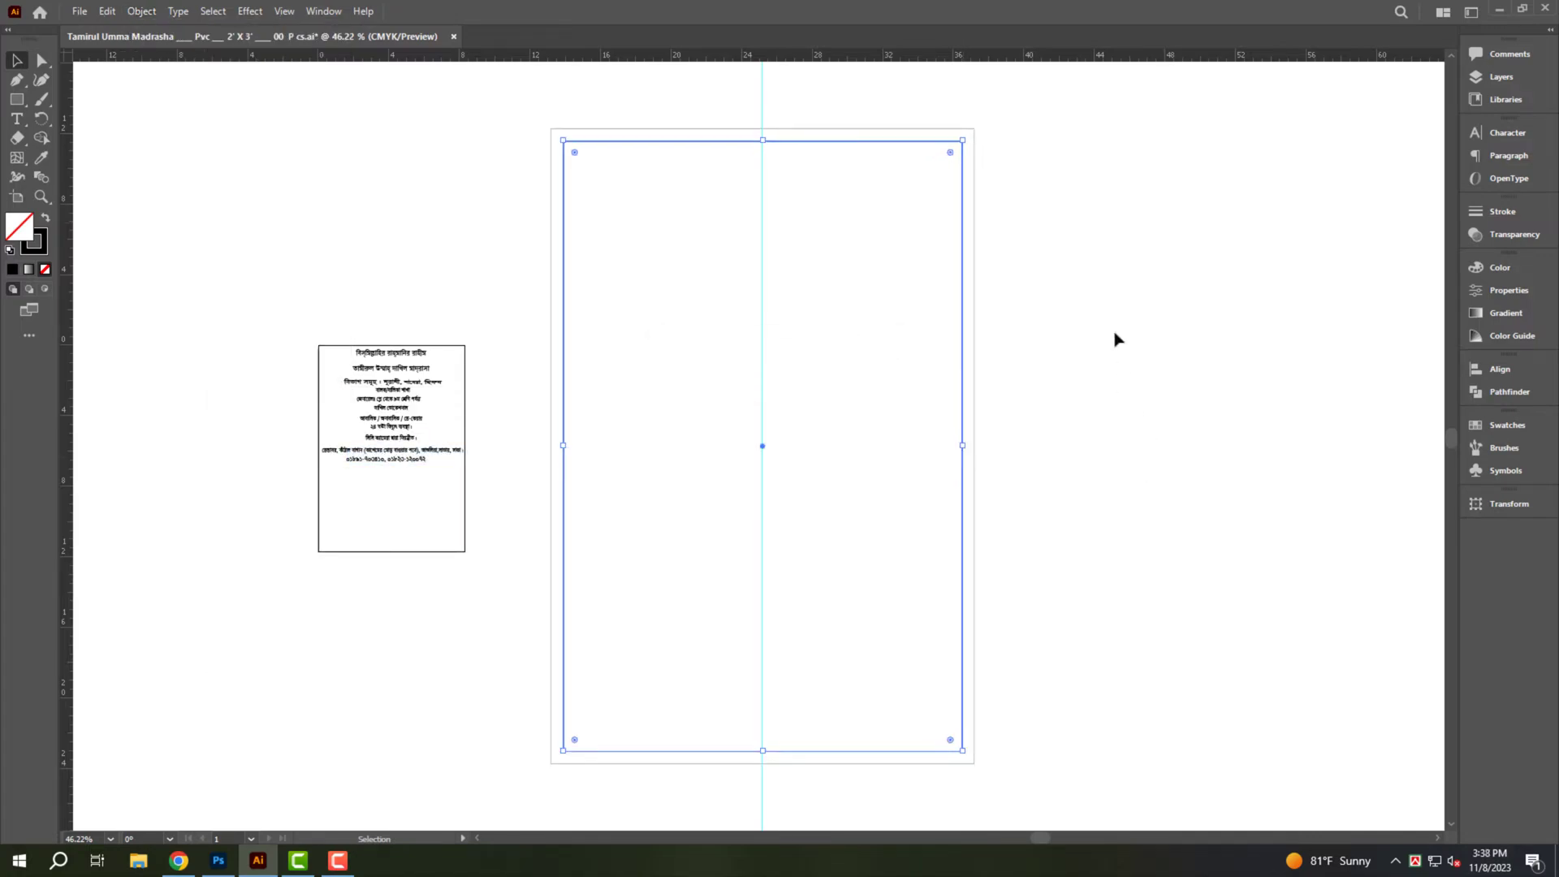
{"action": "left_click_drag", "start_coordinate": [832, 441], "coordinate": [833, 439]}
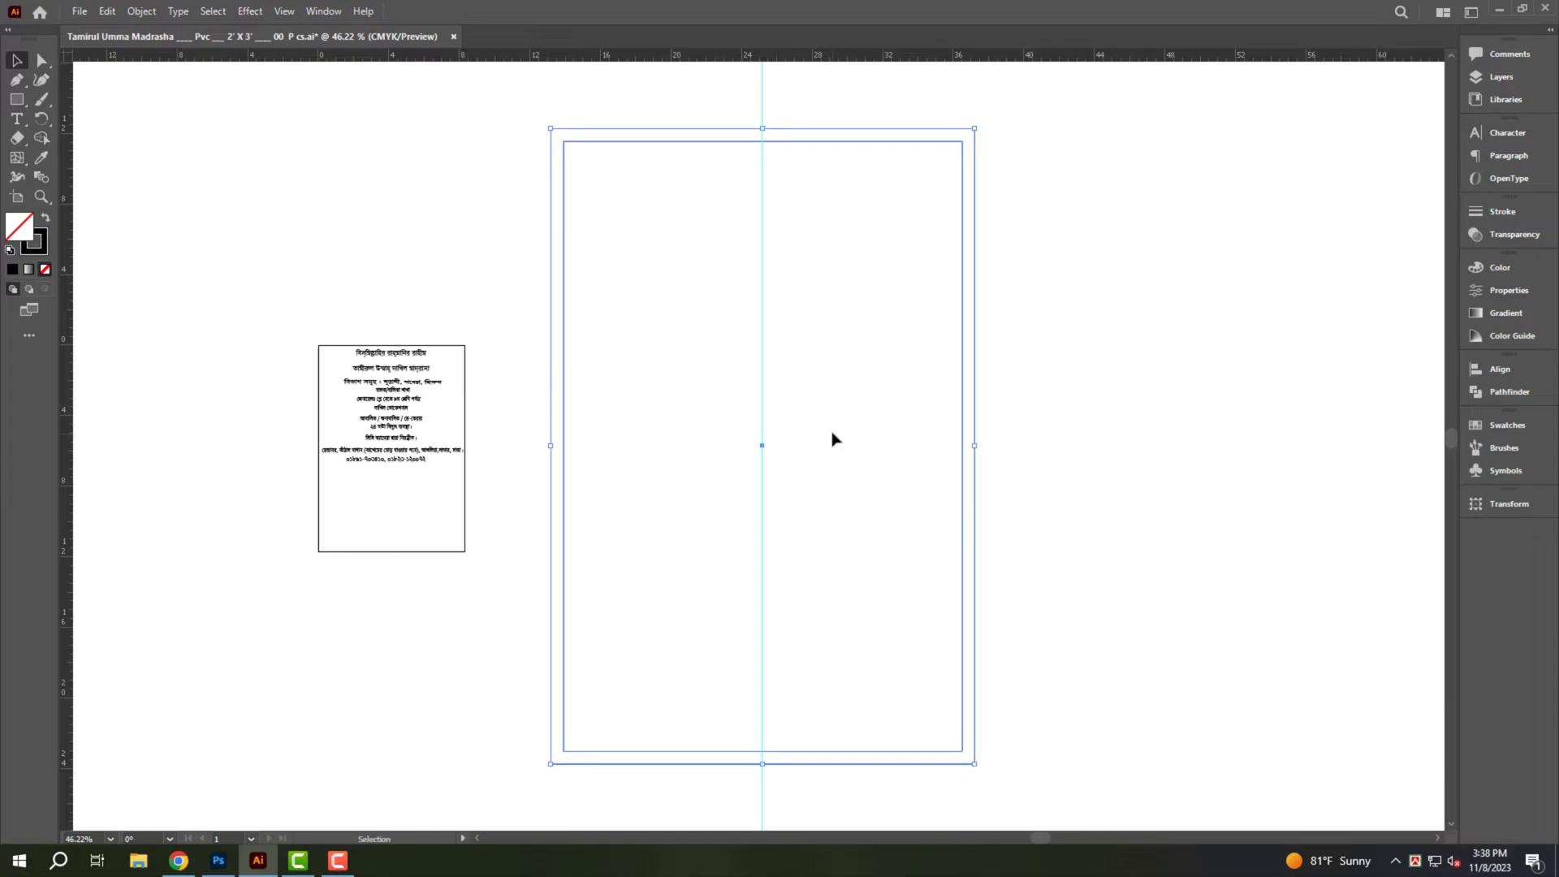
{"action": "left_click", "coordinate": [1081, 417]}
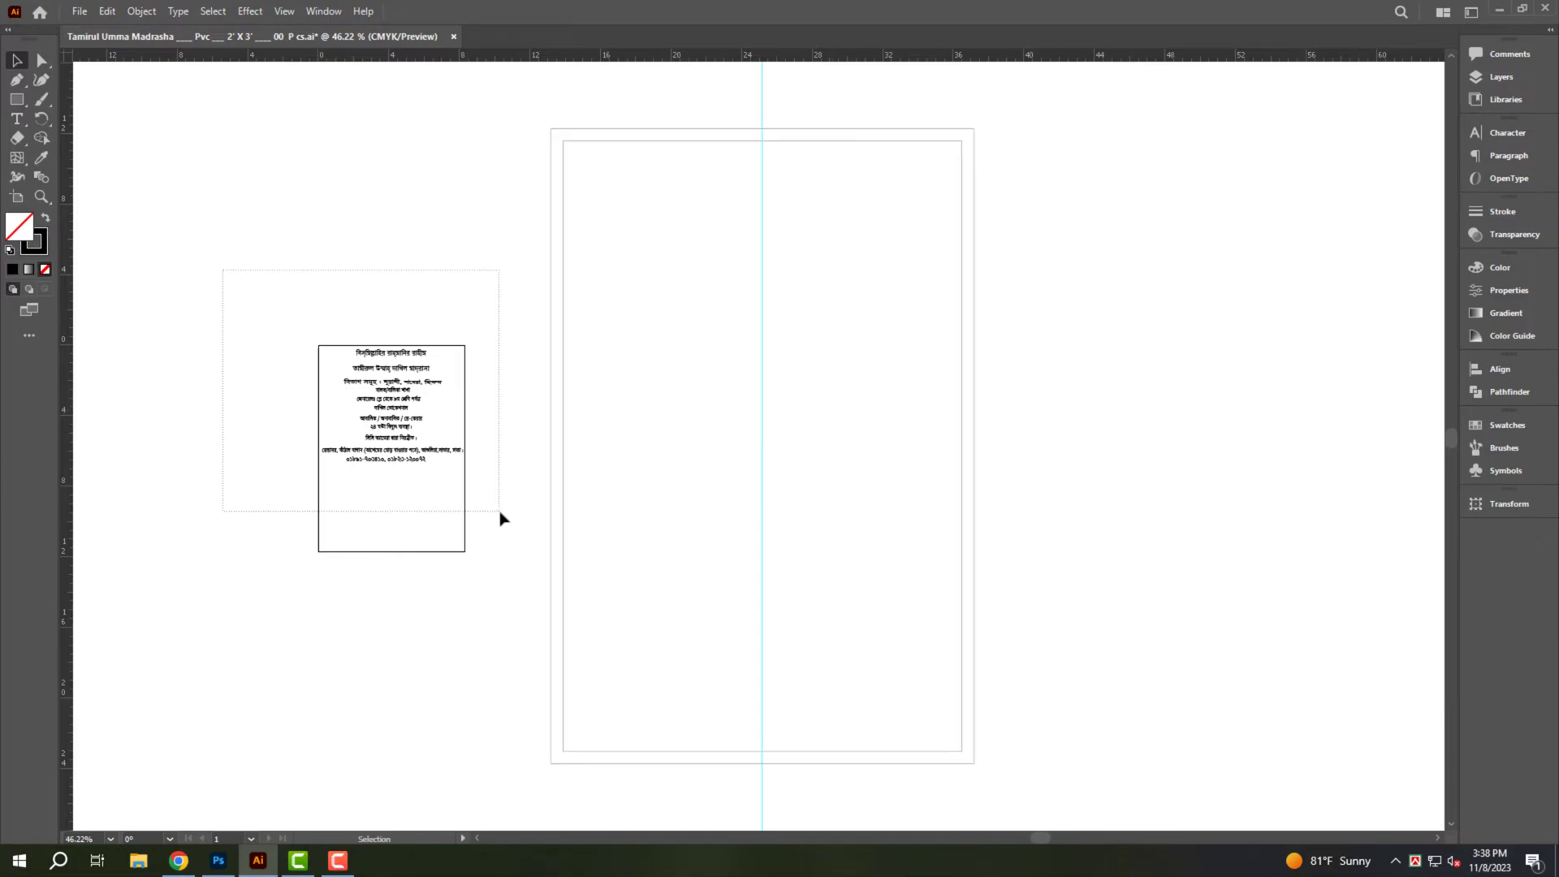
{"action": "mouse_move", "coordinate": [500, 518]}
{"action": "left_mouse_down"}
{"action": "mouse_move", "coordinate": [426, 351]}
{"action": "mouse_move", "coordinate": [935, 407]}
{"action": "mouse_move", "coordinate": [1273, 367]}
{"action": "left_mouse_up"}
Move the address lines and phone numbers into the bottom of the frame.
{"action": "left_click_drag", "start_coordinate": [1417, 572], "coordinate": [923, 706]}
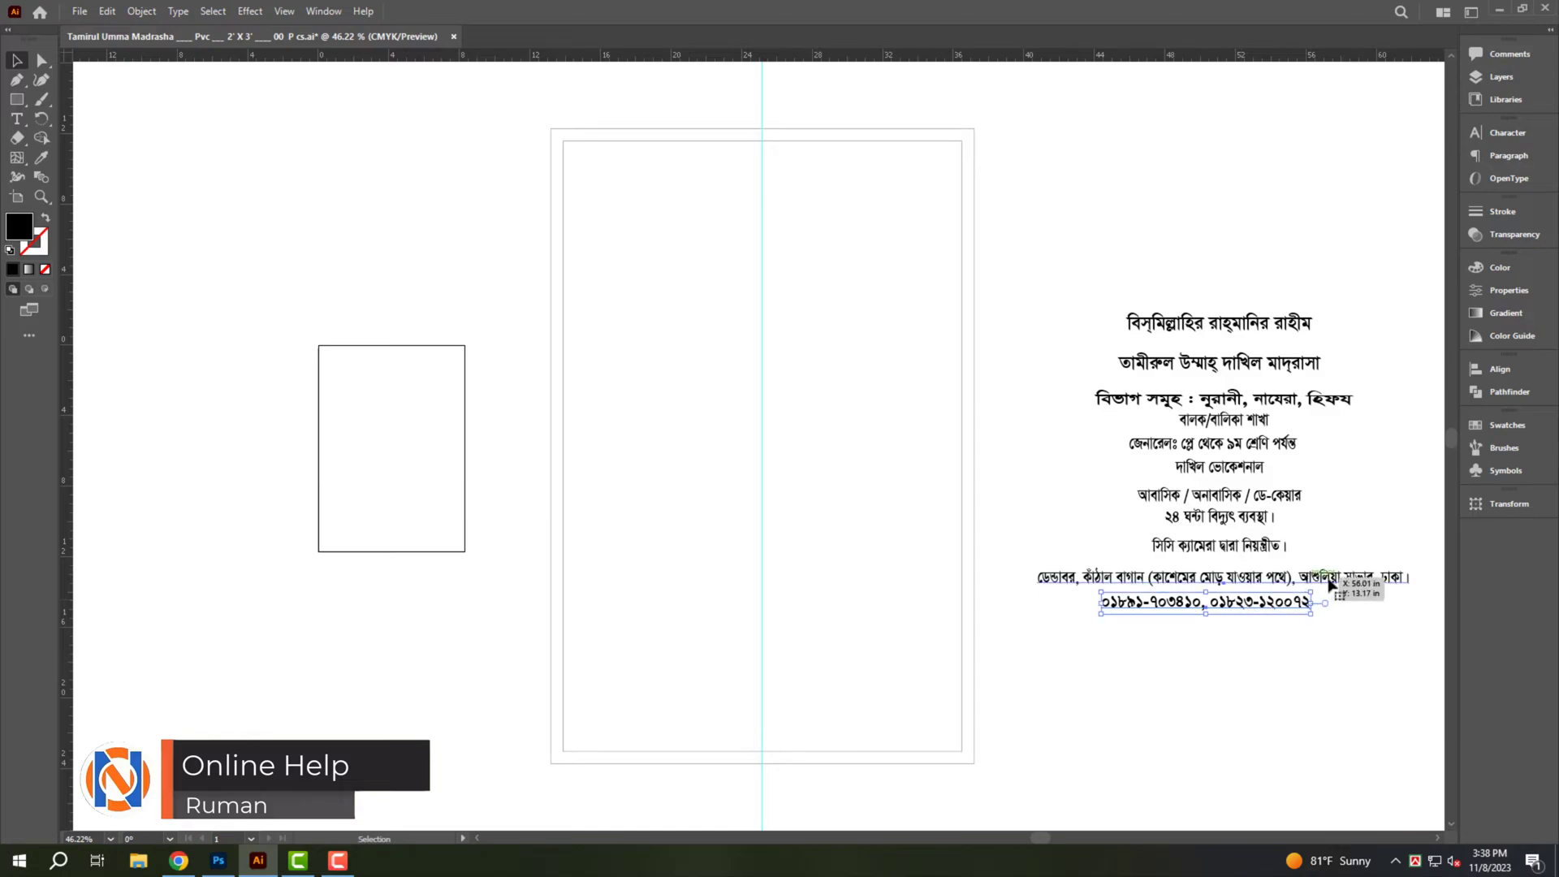
{"action": "left_click", "coordinate": [1256, 670]}
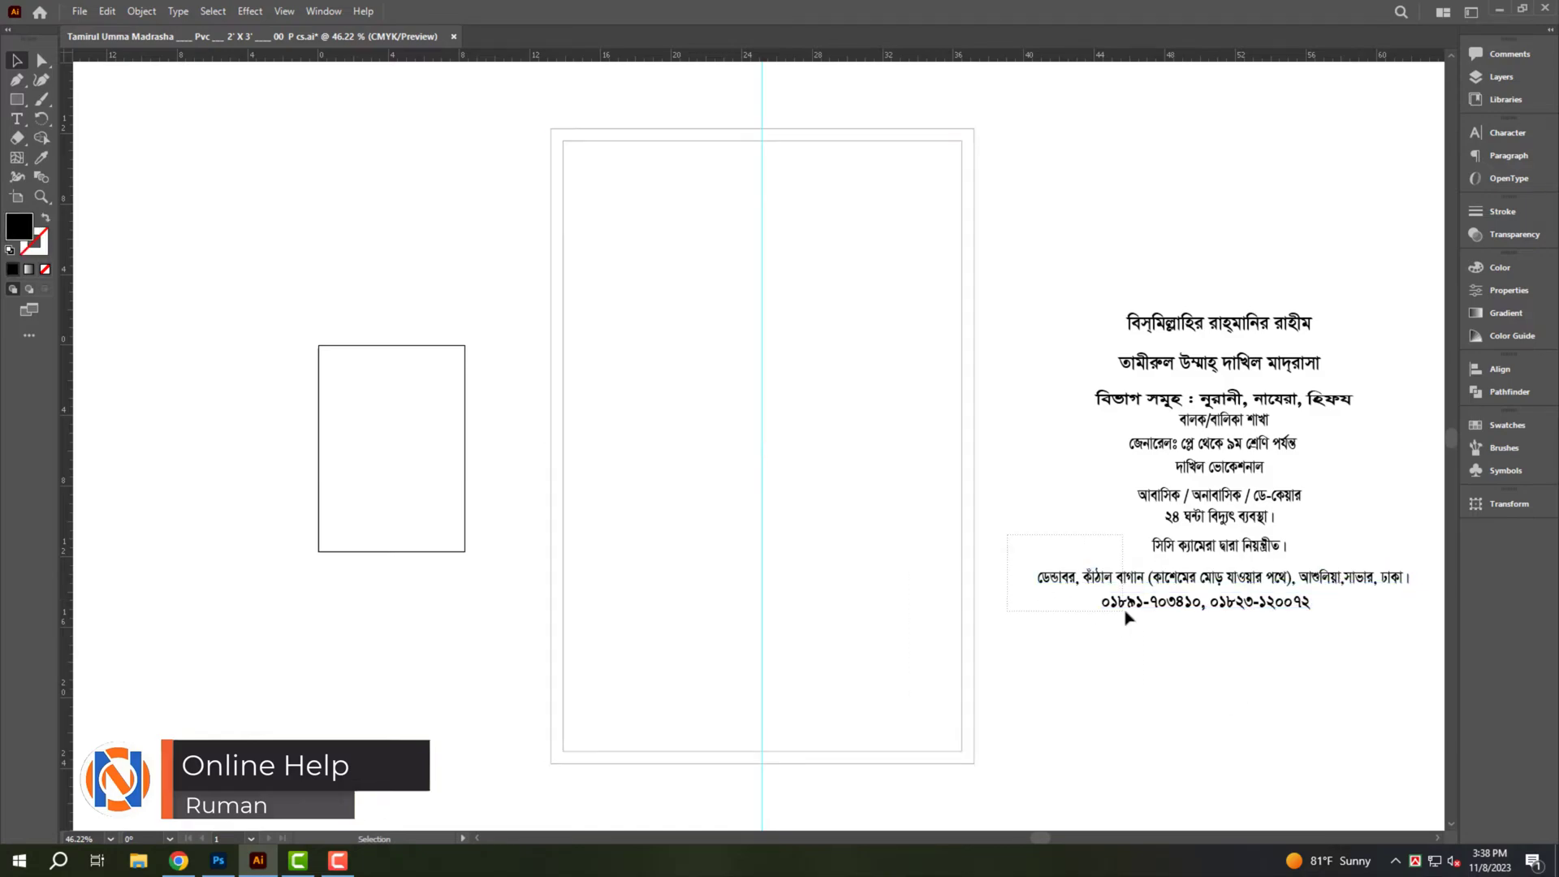
{"action": "left_click_drag", "start_coordinate": [1089, 626], "coordinate": [720, 723]}
{"action": "scroll", "coordinate": [721, 724], "scroll_direction": "up", "scroll_amount": 4}
{"action": "left_click_drag", "start_coordinate": [901, 776], "coordinate": [911, 686]}
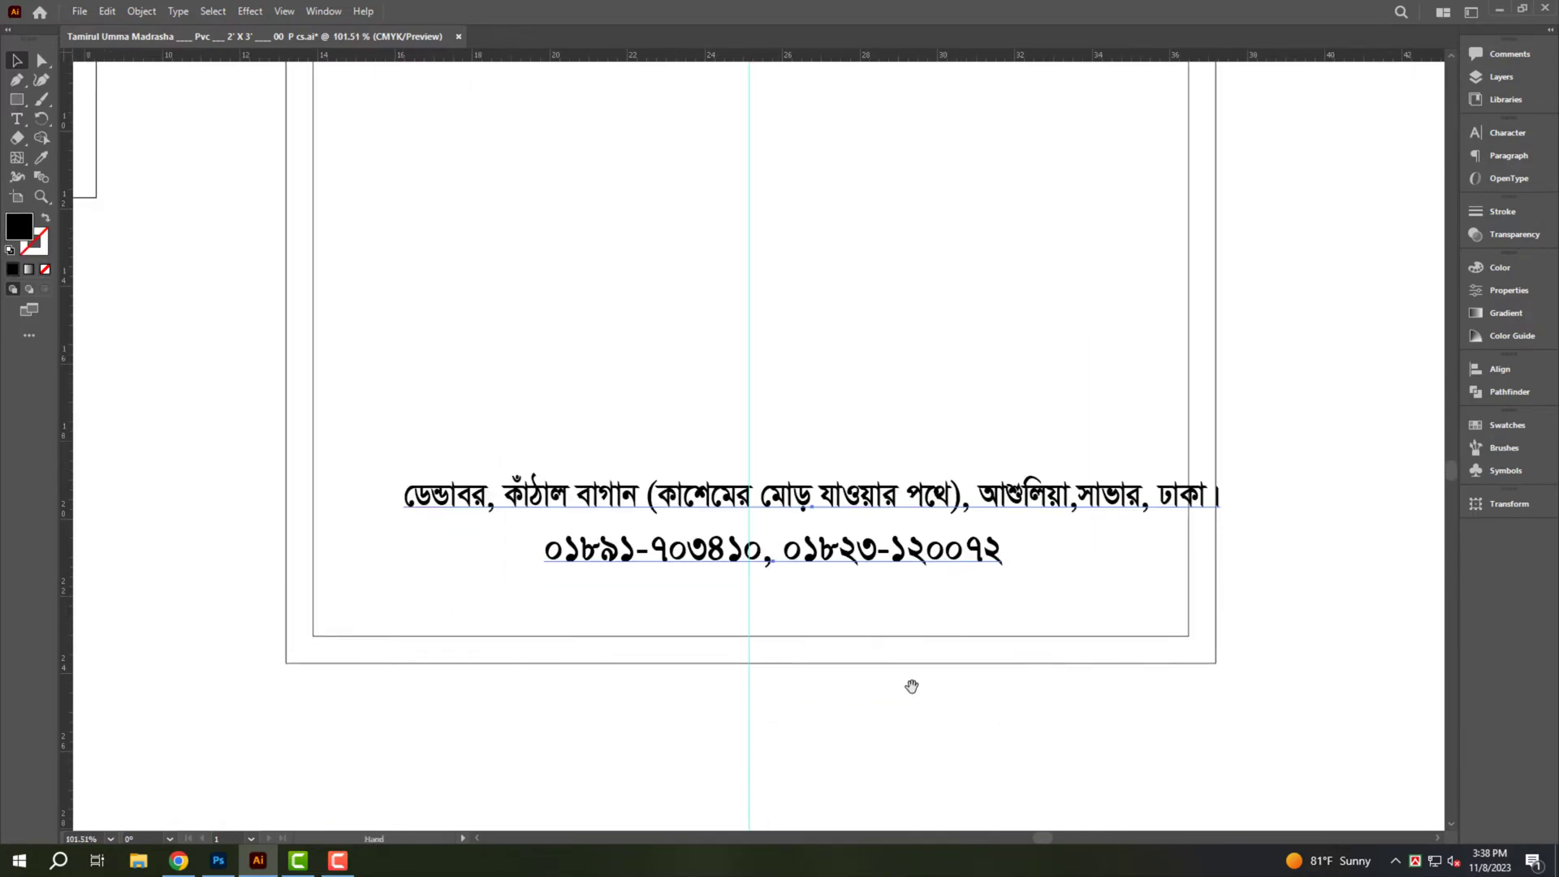
{"action": "left_click", "coordinate": [911, 686]}
{"action": "left_click_drag", "start_coordinate": [861, 560], "coordinate": [829, 613]}
Set the phone numbers to Arial Bold and enlarge them to span the frame.
{"action": "key", "text": "ctrl+t"}
{"action": "left_click", "coordinate": [1357, 153]}
{"action": "type", "text": "a"}
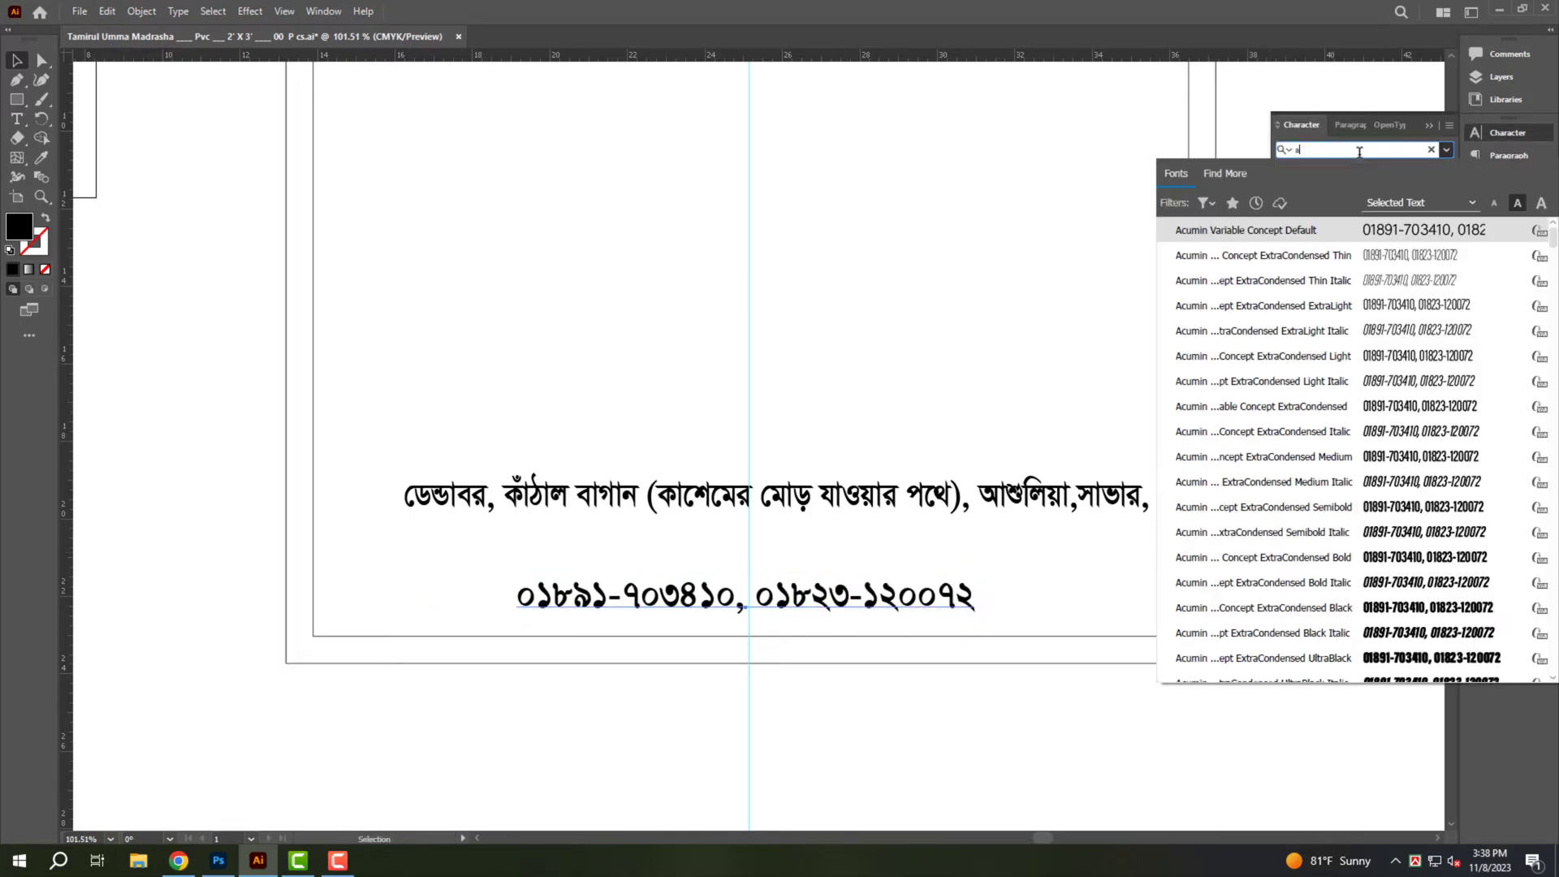
{"action": "type", "text": "rial"}
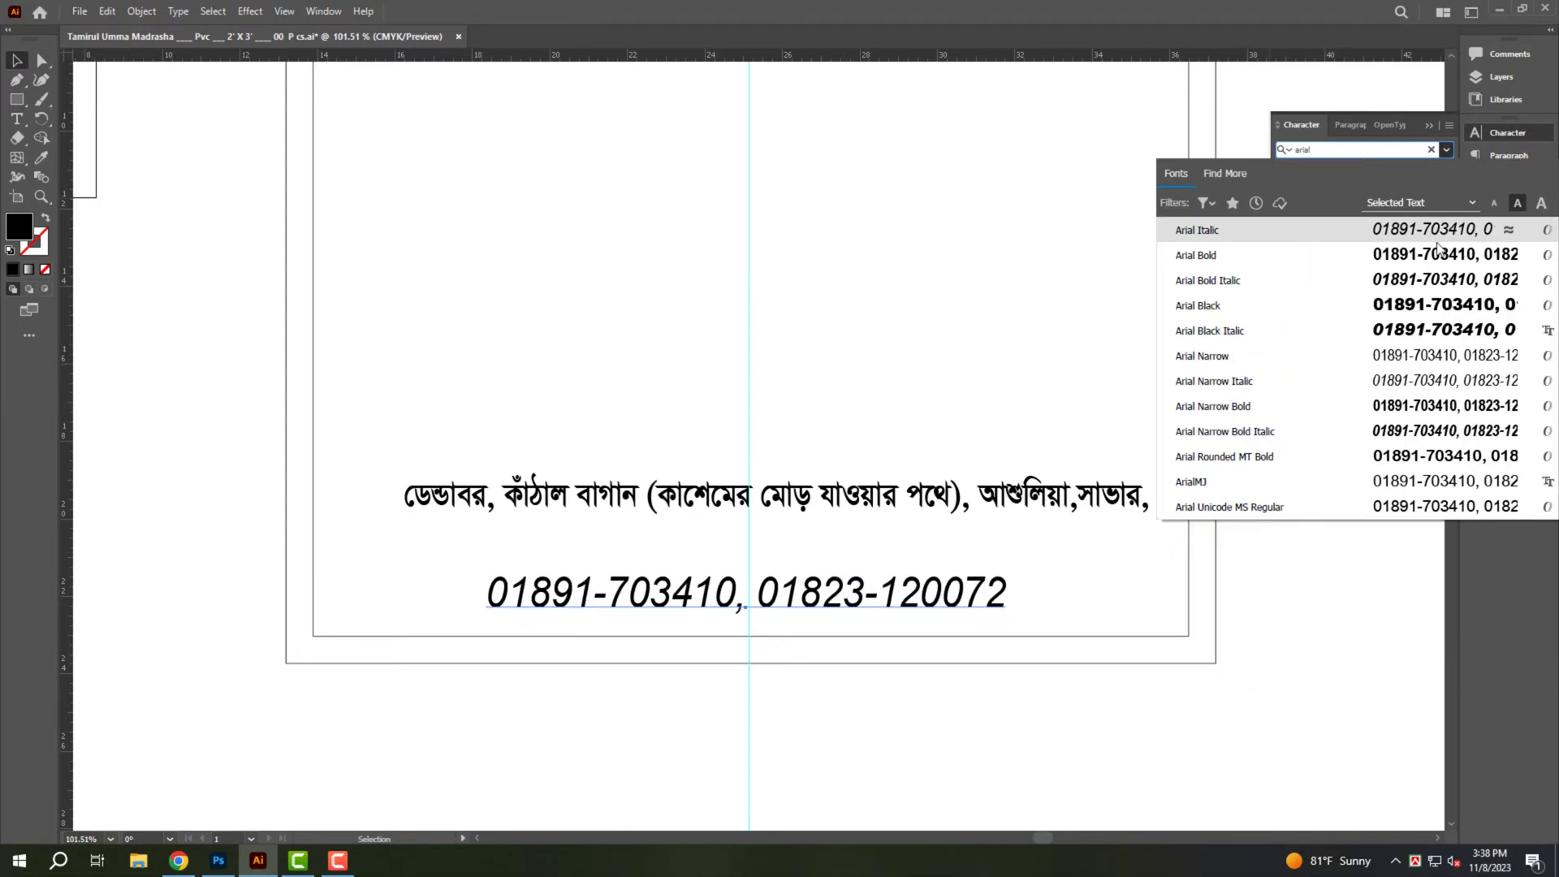
{"action": "key", "text": "Return"}
{"action": "left_click", "coordinate": [1446, 173]}
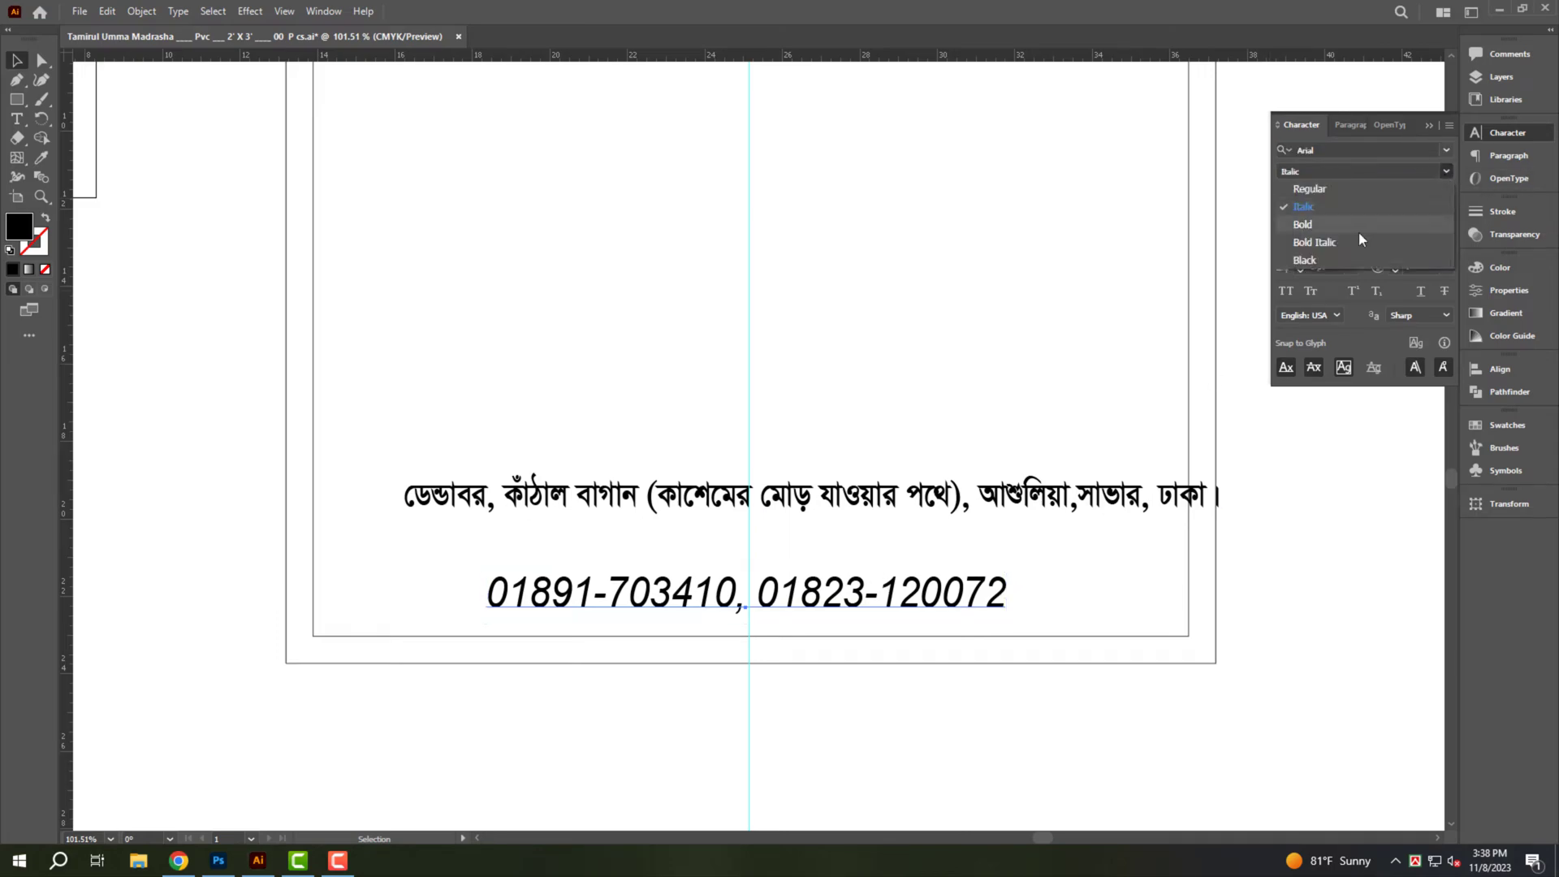
{"action": "left_click", "coordinate": [1357, 232]}
{"action": "left_click_drag", "start_coordinate": [480, 596], "coordinate": [314, 596]}
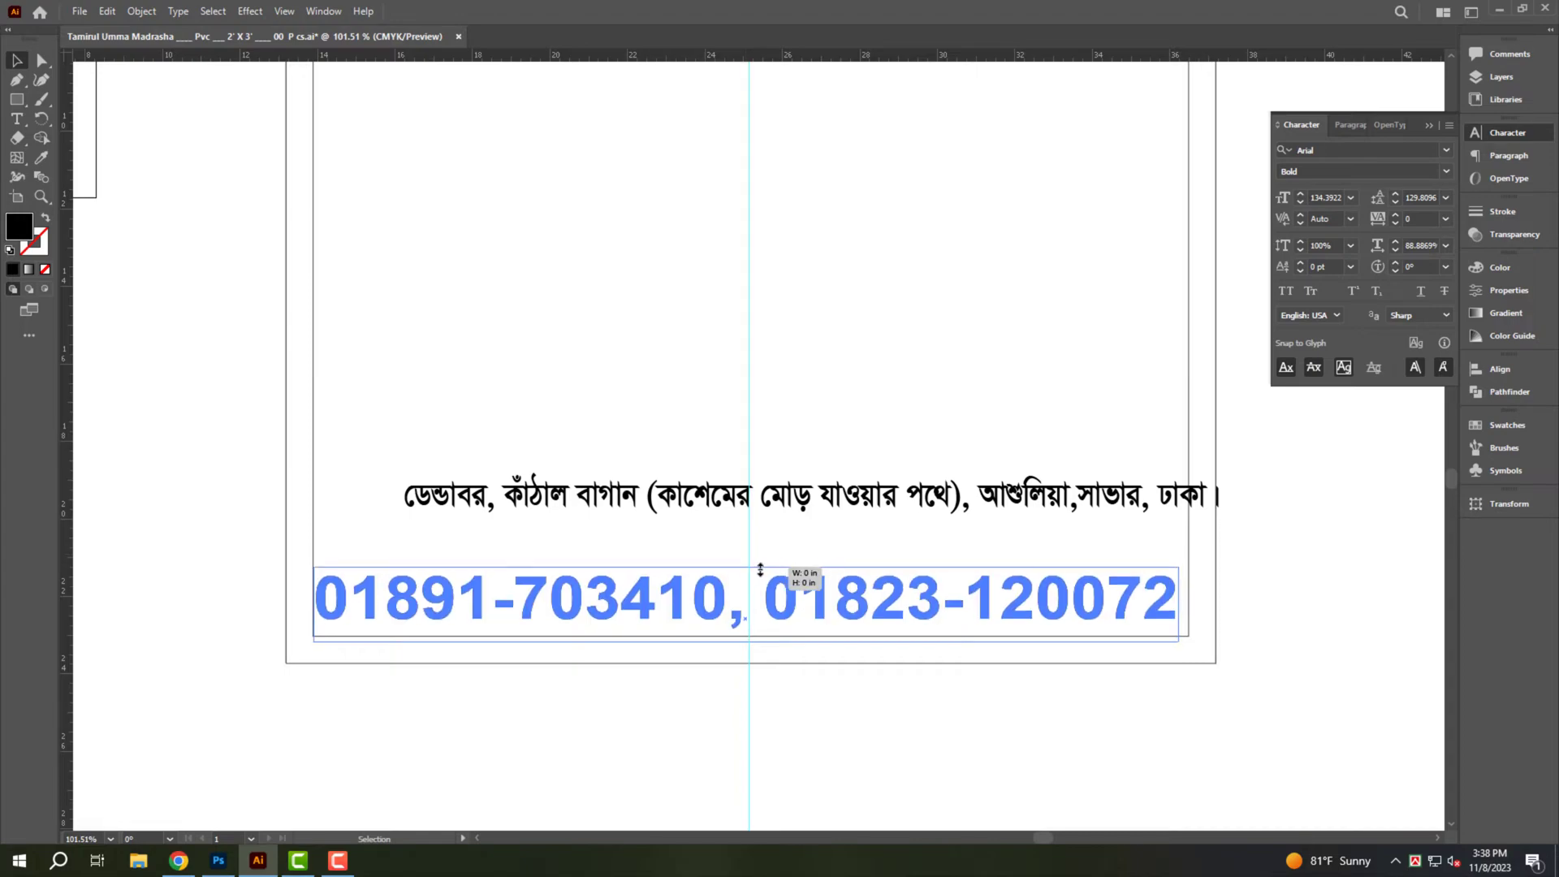
{"action": "left_click_drag", "start_coordinate": [747, 554], "coordinate": [745, 577]}
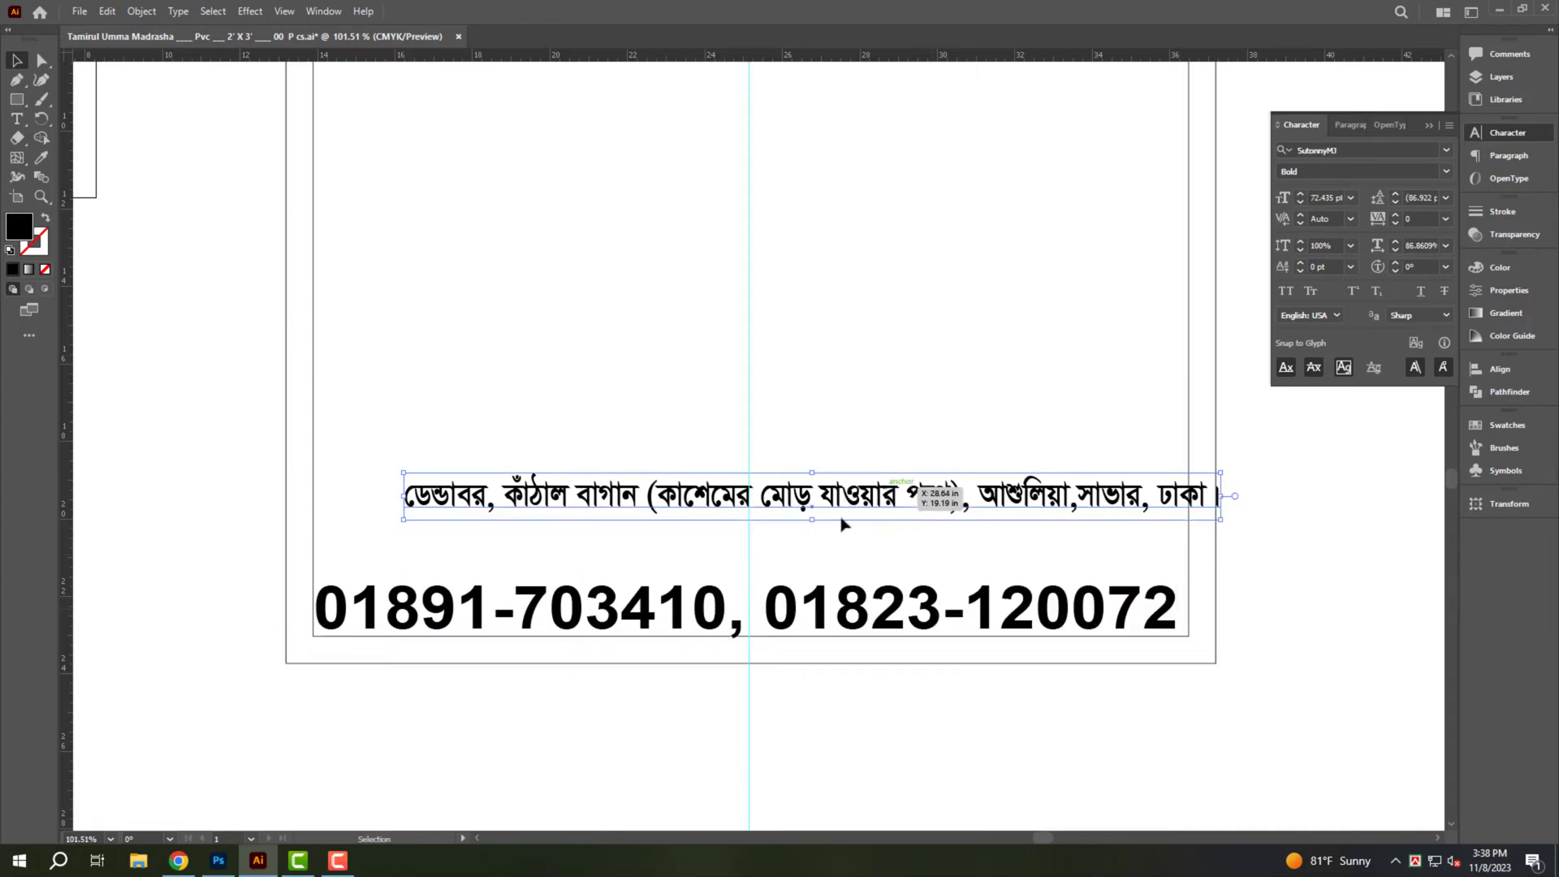
Stretch the Bengali address line to the frame width and settle both lines lower.
{"action": "left_click_drag", "start_coordinate": [852, 497], "coordinate": [764, 542]}
{"action": "left_click_drag", "start_coordinate": [1137, 543], "coordinate": [1188, 542]}
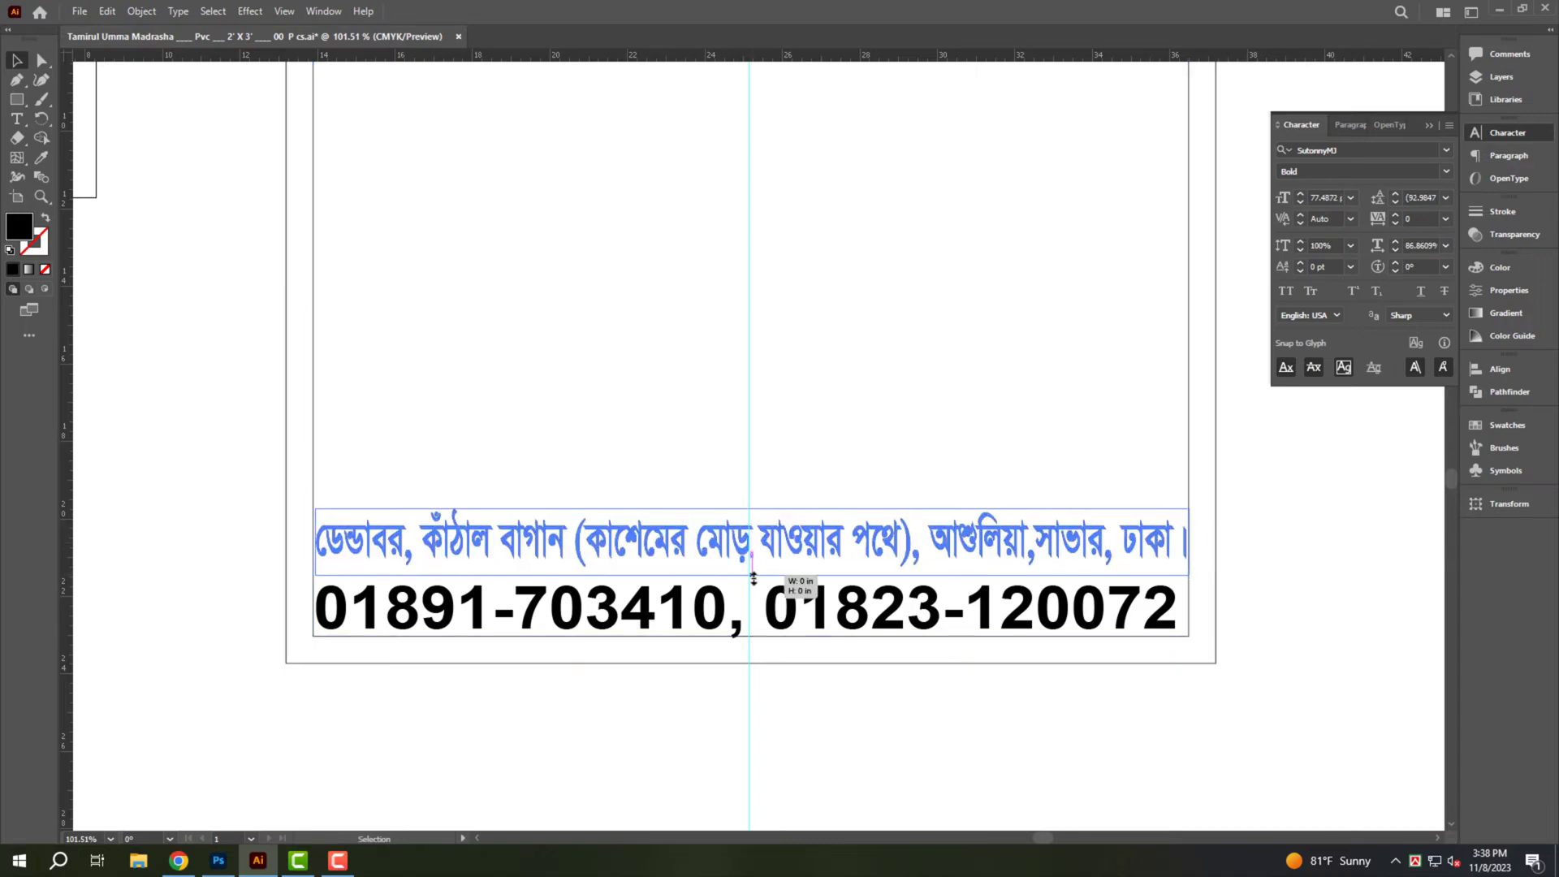
{"action": "left_click", "coordinate": [796, 589], "text": "shift"}
{"action": "left_click_drag", "start_coordinate": [775, 523], "coordinate": [749, 529]}
{"action": "left_click", "coordinate": [745, 572]}
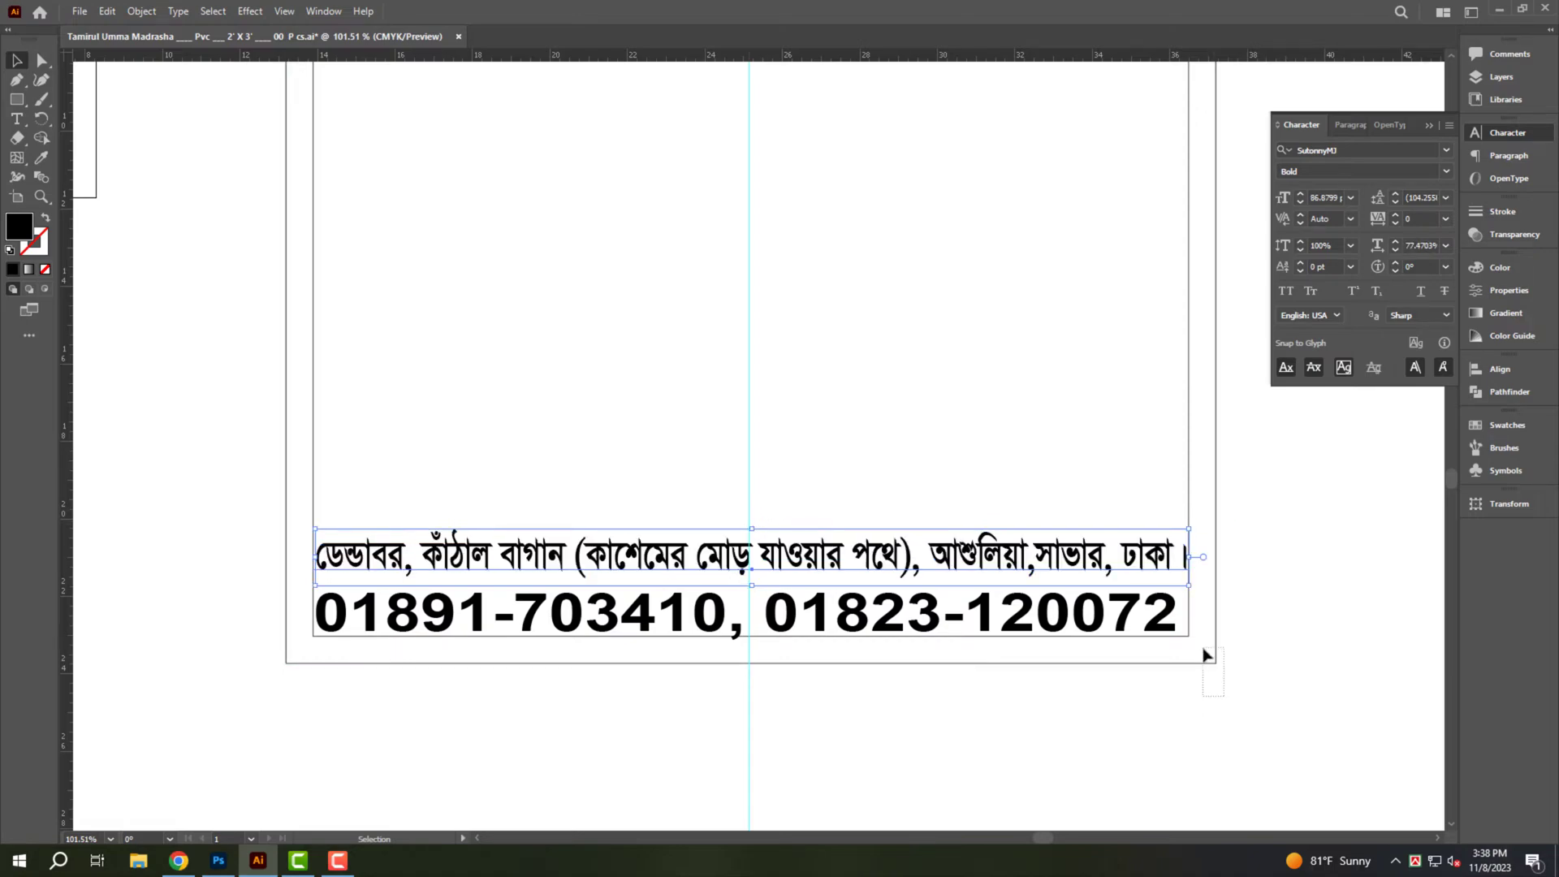
{"action": "scroll", "coordinate": [1205, 655], "scroll_direction": "down", "scroll_amount": 5}
{"action": "scroll", "coordinate": [1037, 675], "scroll_direction": "up", "scroll_amount": 2}
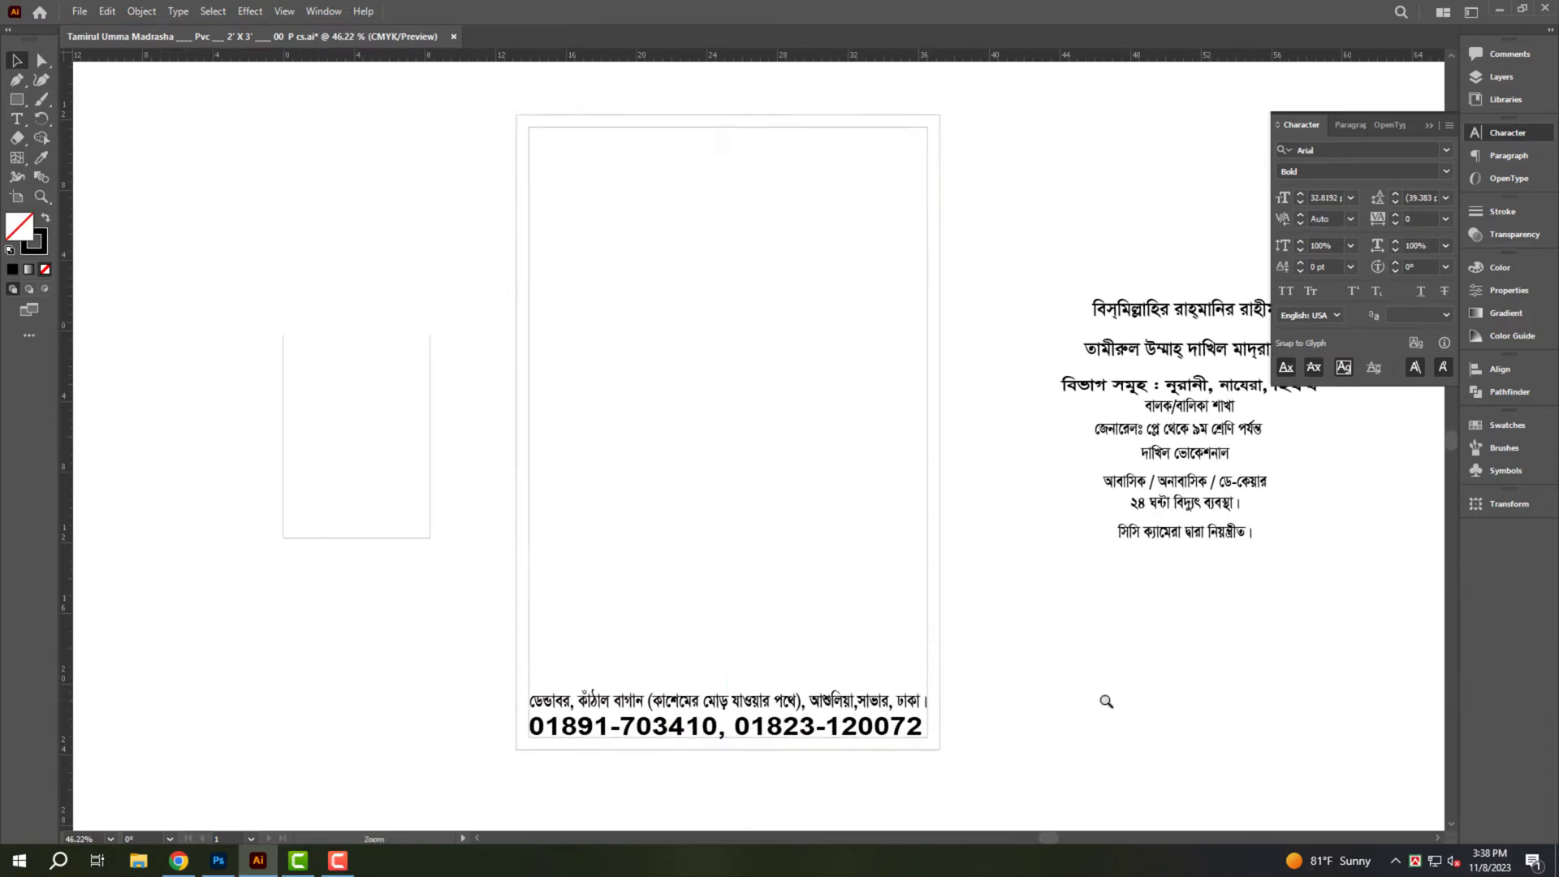
Reshape a rectangle into a filled navy band along the bottom, behind the text.
{"action": "key", "text": "v"}
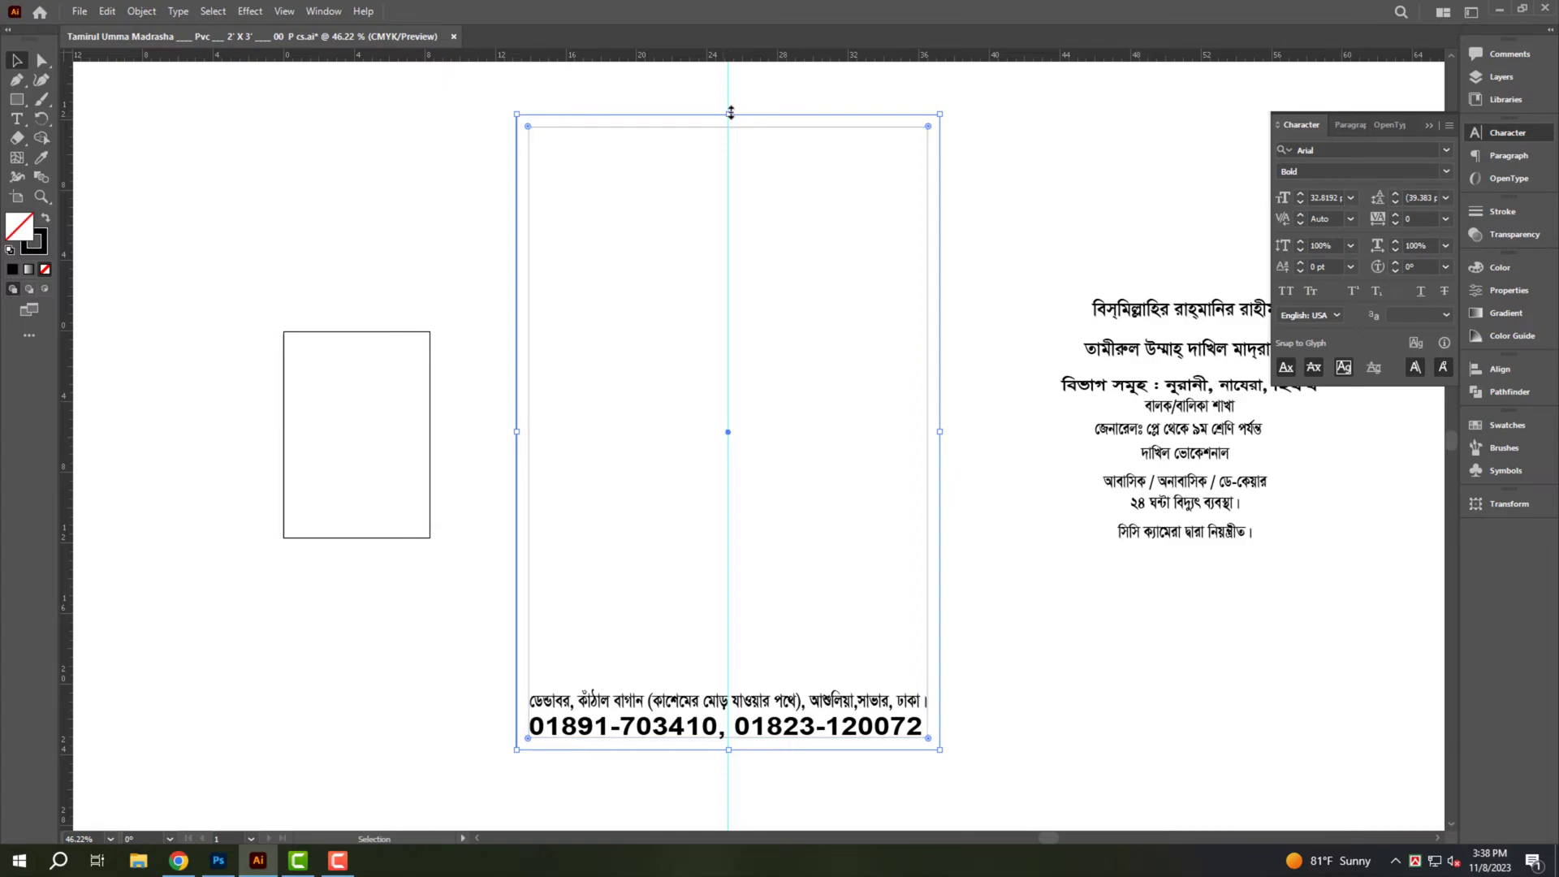
{"action": "left_click_drag", "start_coordinate": [728, 115], "coordinate": [703, 676]}
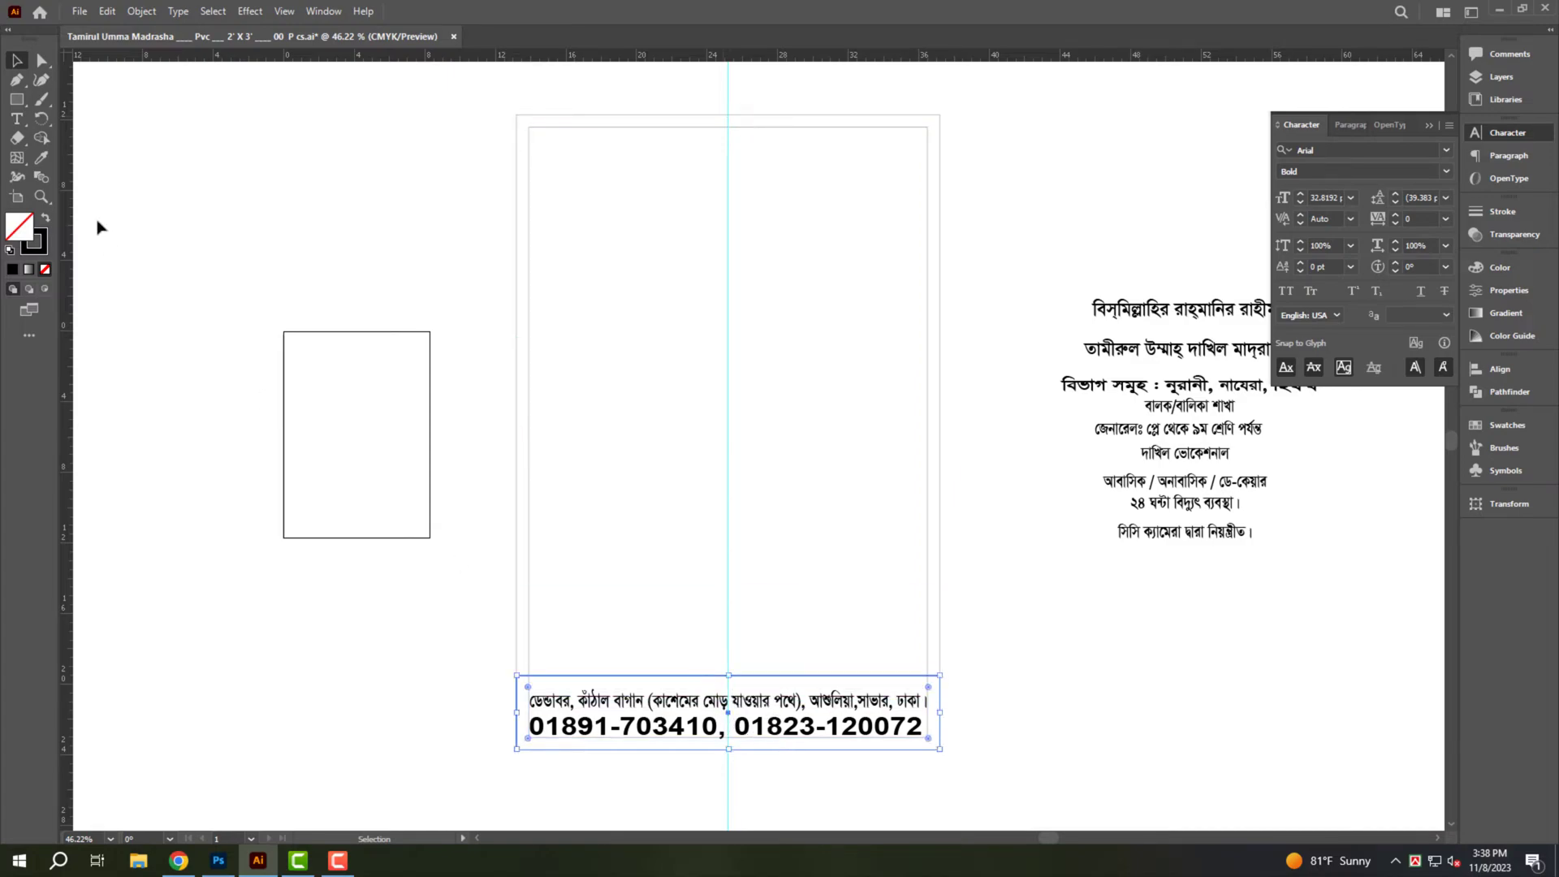
{"action": "left_click", "coordinate": [47, 219]}
{"action": "left_click", "coordinate": [1473, 270]}
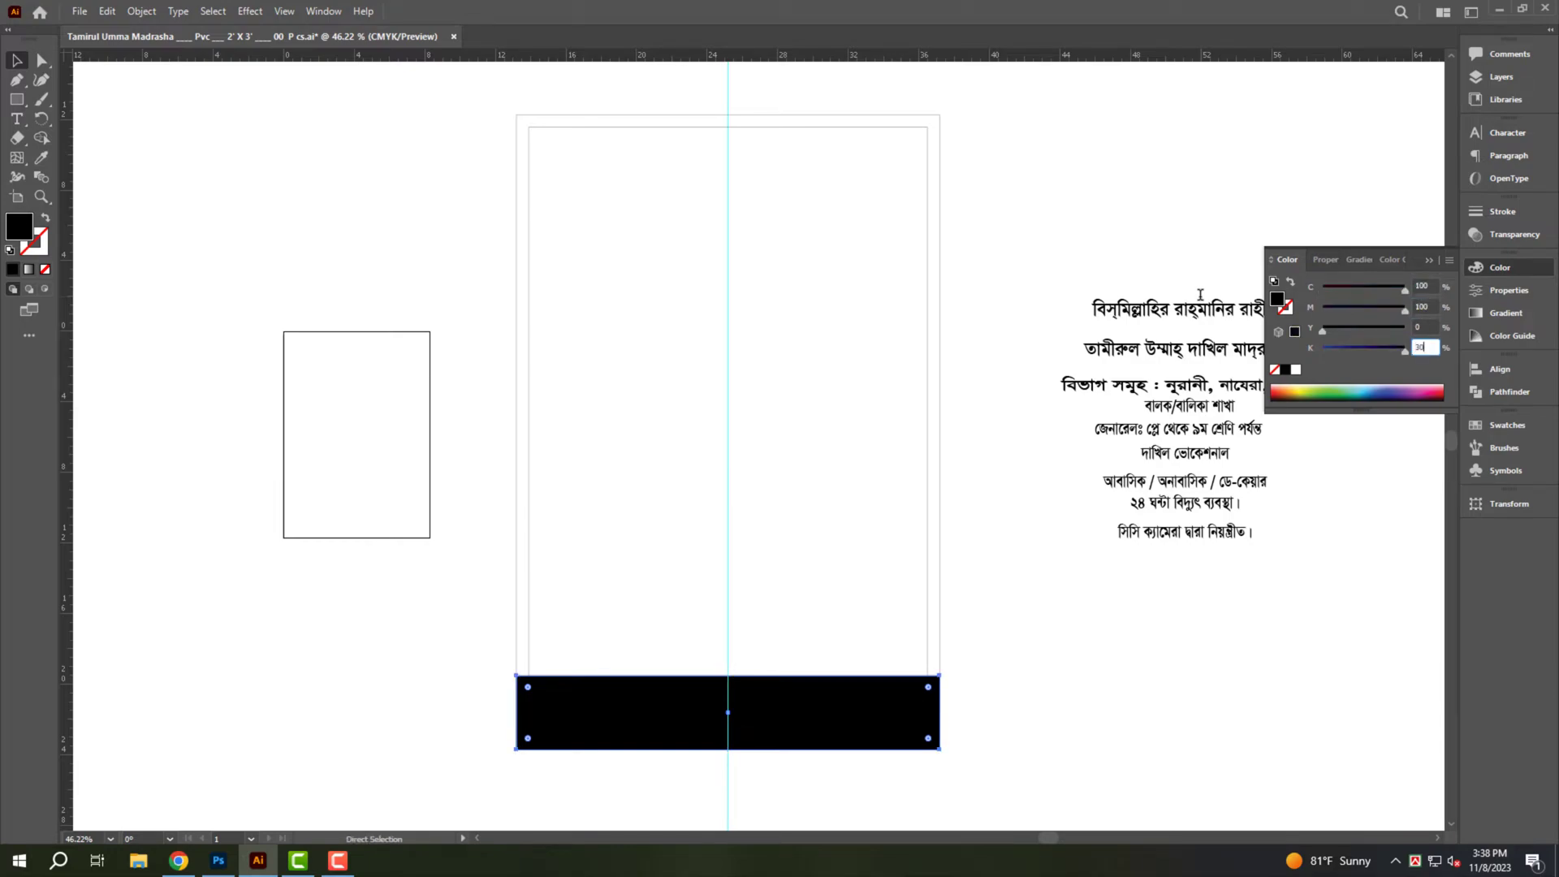
{"action": "key", "text": "Return"}
{"action": "key", "text": "ctrl+shift+bracketleft"}
Turn the address and phone lines white and position them within the navy band.
{"action": "scroll", "coordinate": [711, 709], "scroll_direction": "up", "scroll_amount": 3}
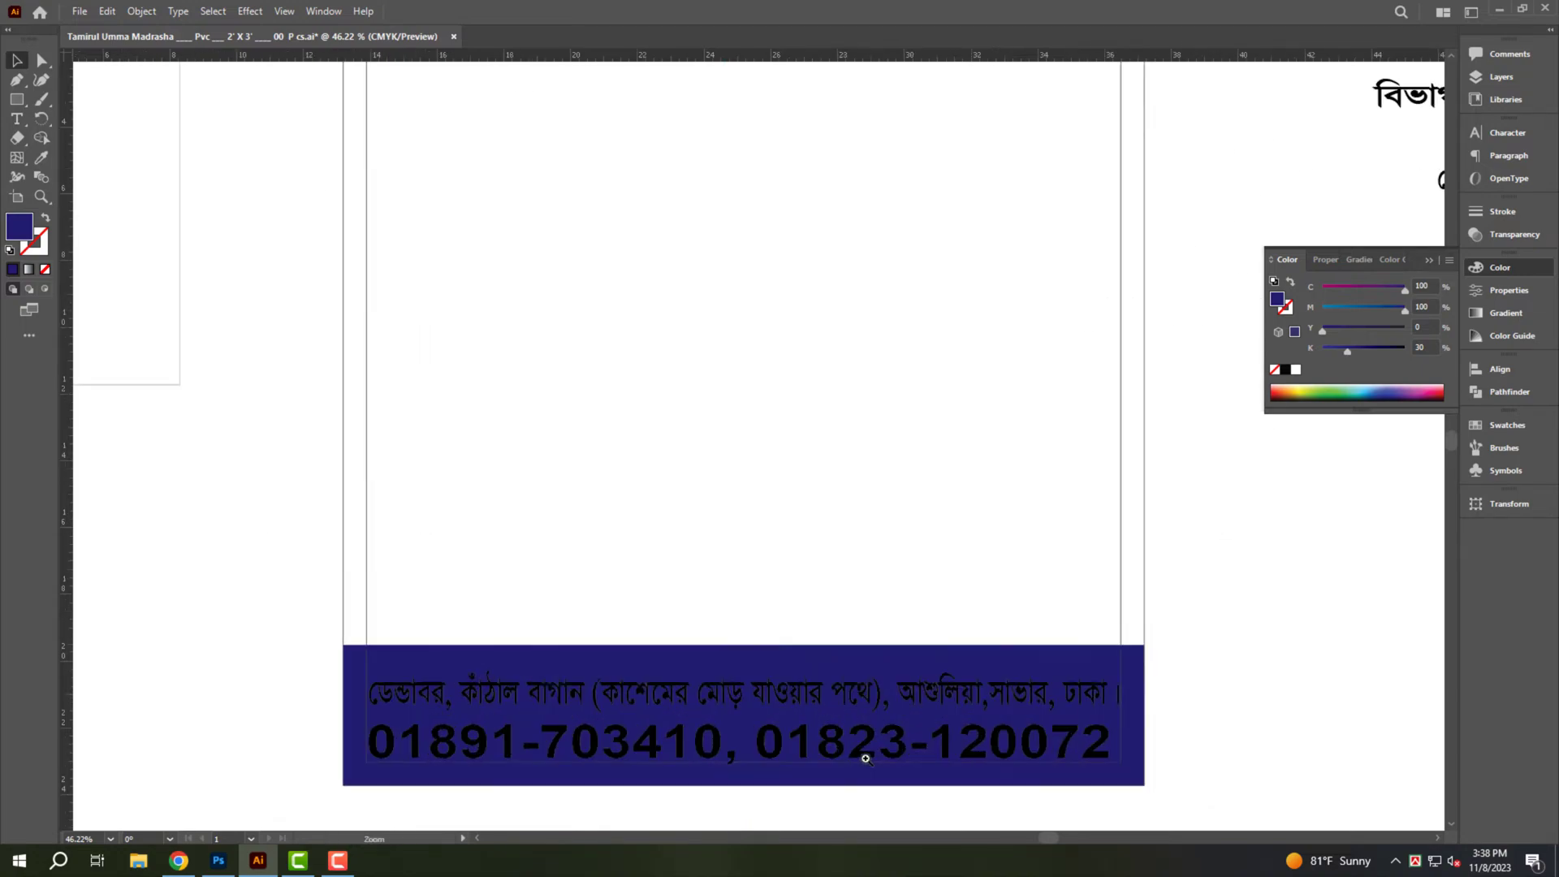
{"action": "scroll", "coordinate": [864, 755], "scroll_direction": "down", "scroll_amount": 2}
{"action": "left_click", "coordinate": [851, 629]}
{"action": "left_click", "coordinate": [847, 579], "text": "shift"}
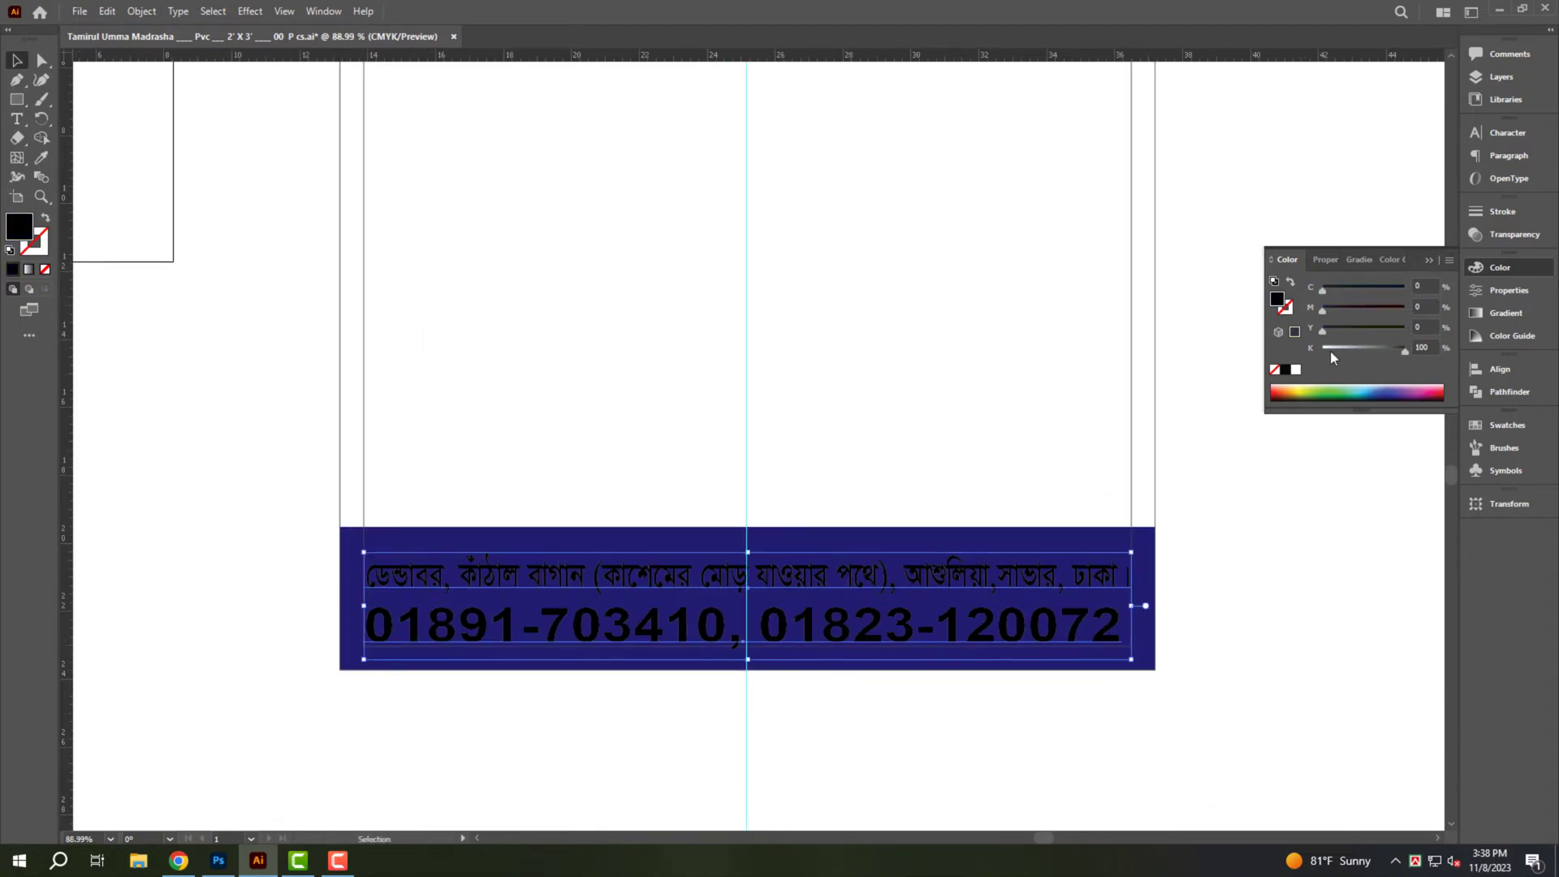
{"action": "left_click", "coordinate": [1295, 369]}
{"action": "scroll", "coordinate": [761, 693], "scroll_direction": "up", "scroll_amount": 2}
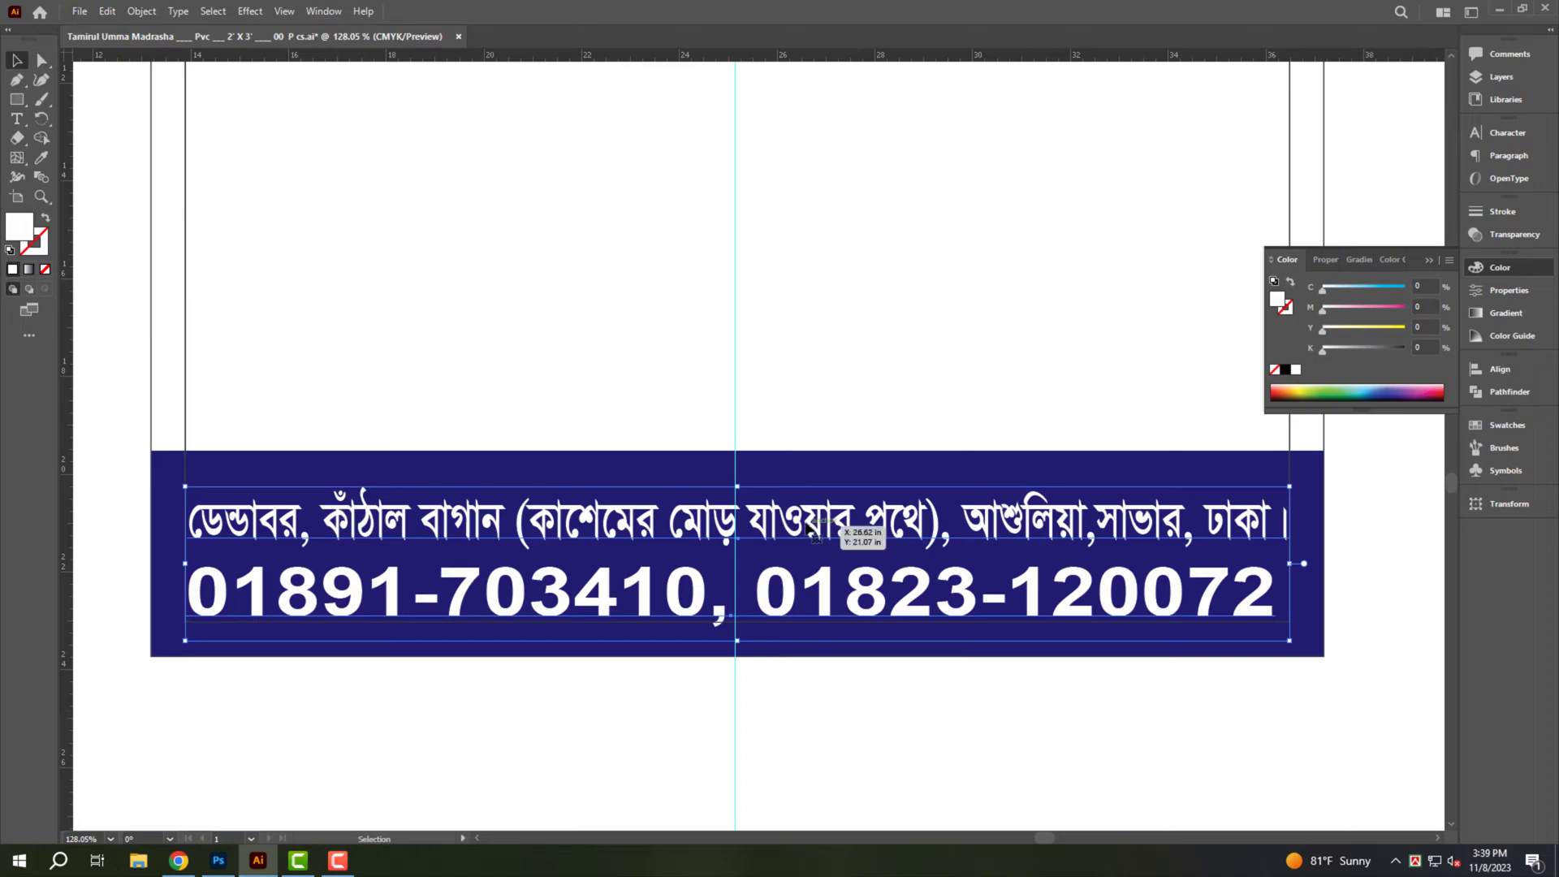
{"action": "left_click_drag", "start_coordinate": [812, 528], "coordinate": [846, 505]}
{"action": "left_click", "coordinate": [812, 569]}
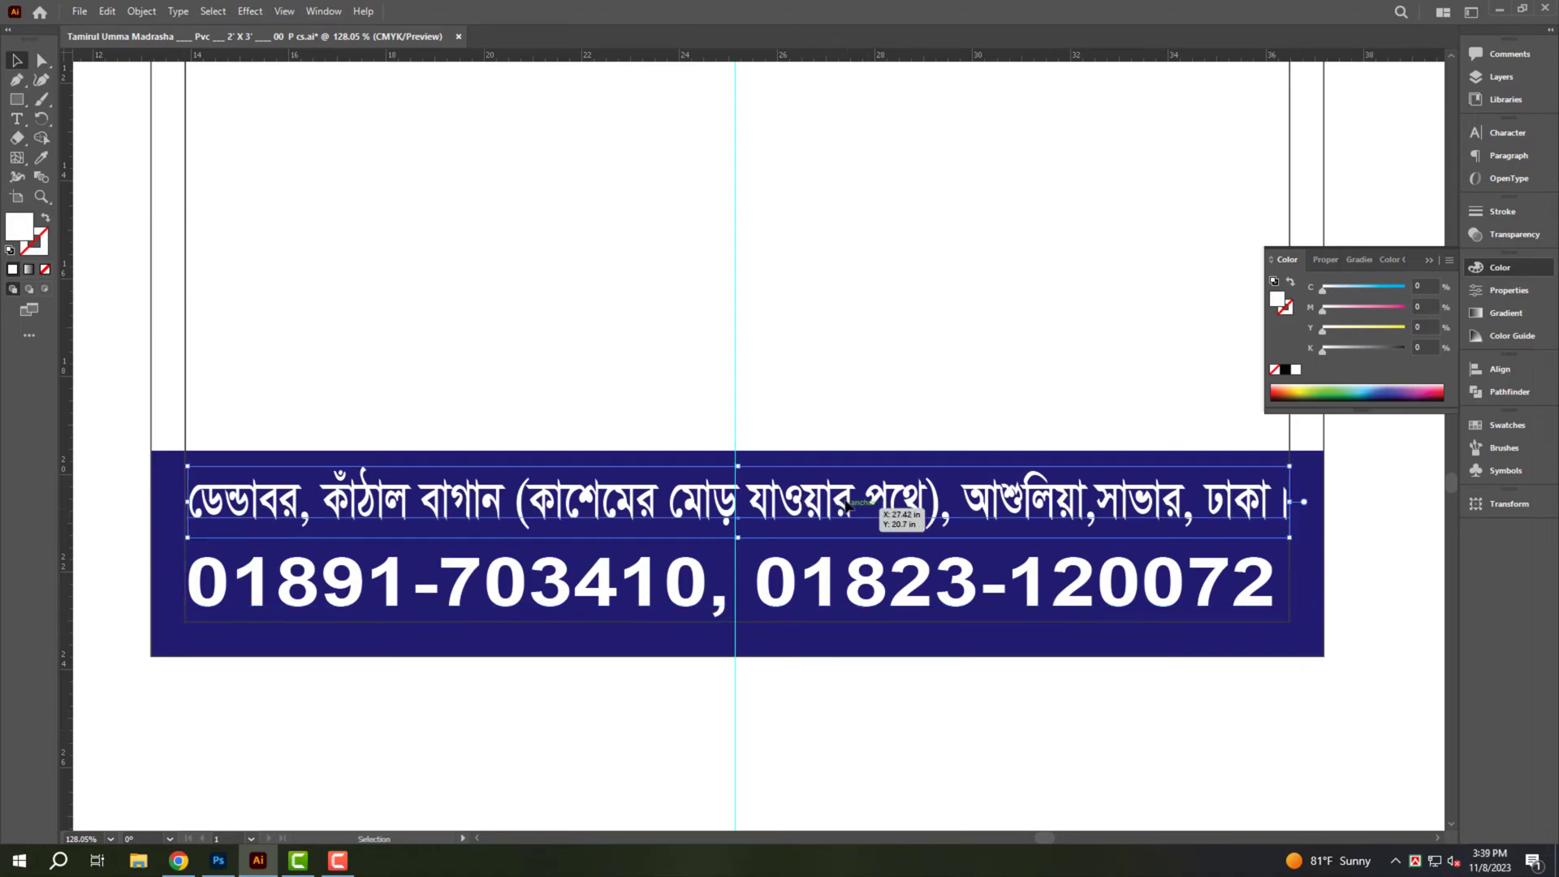
{"action": "key", "text": "Down"}
{"action": "key", "text": "Down"}
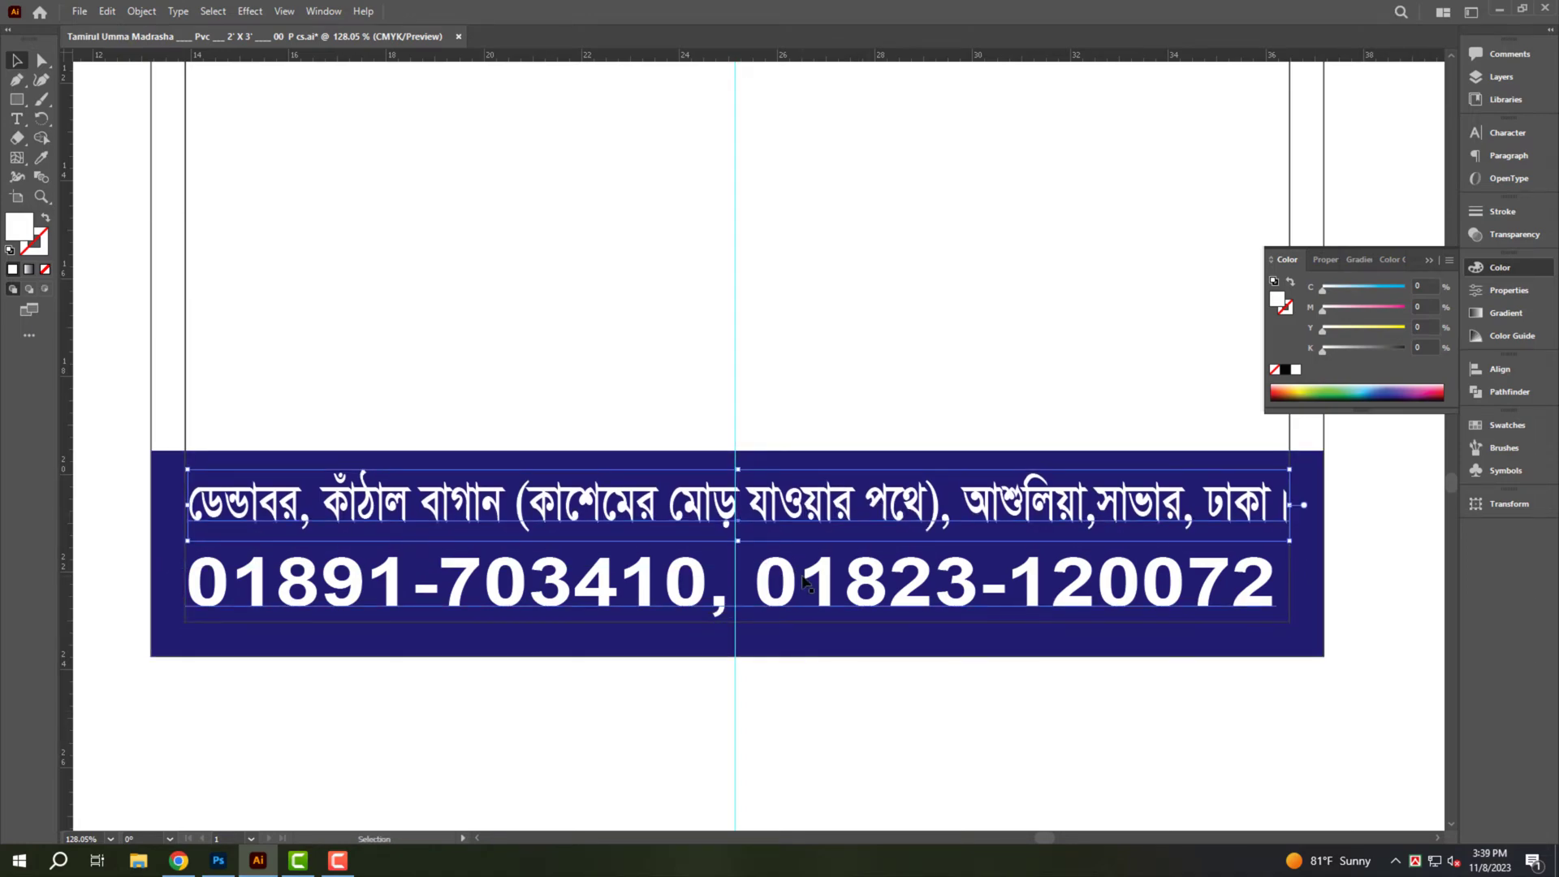
{"action": "left_click", "coordinate": [815, 598], "text": "shift"}
Copy the navy band slightly upward, set C and M to 0 for a grey strip.
{"action": "left_click", "coordinate": [1311, 491]}
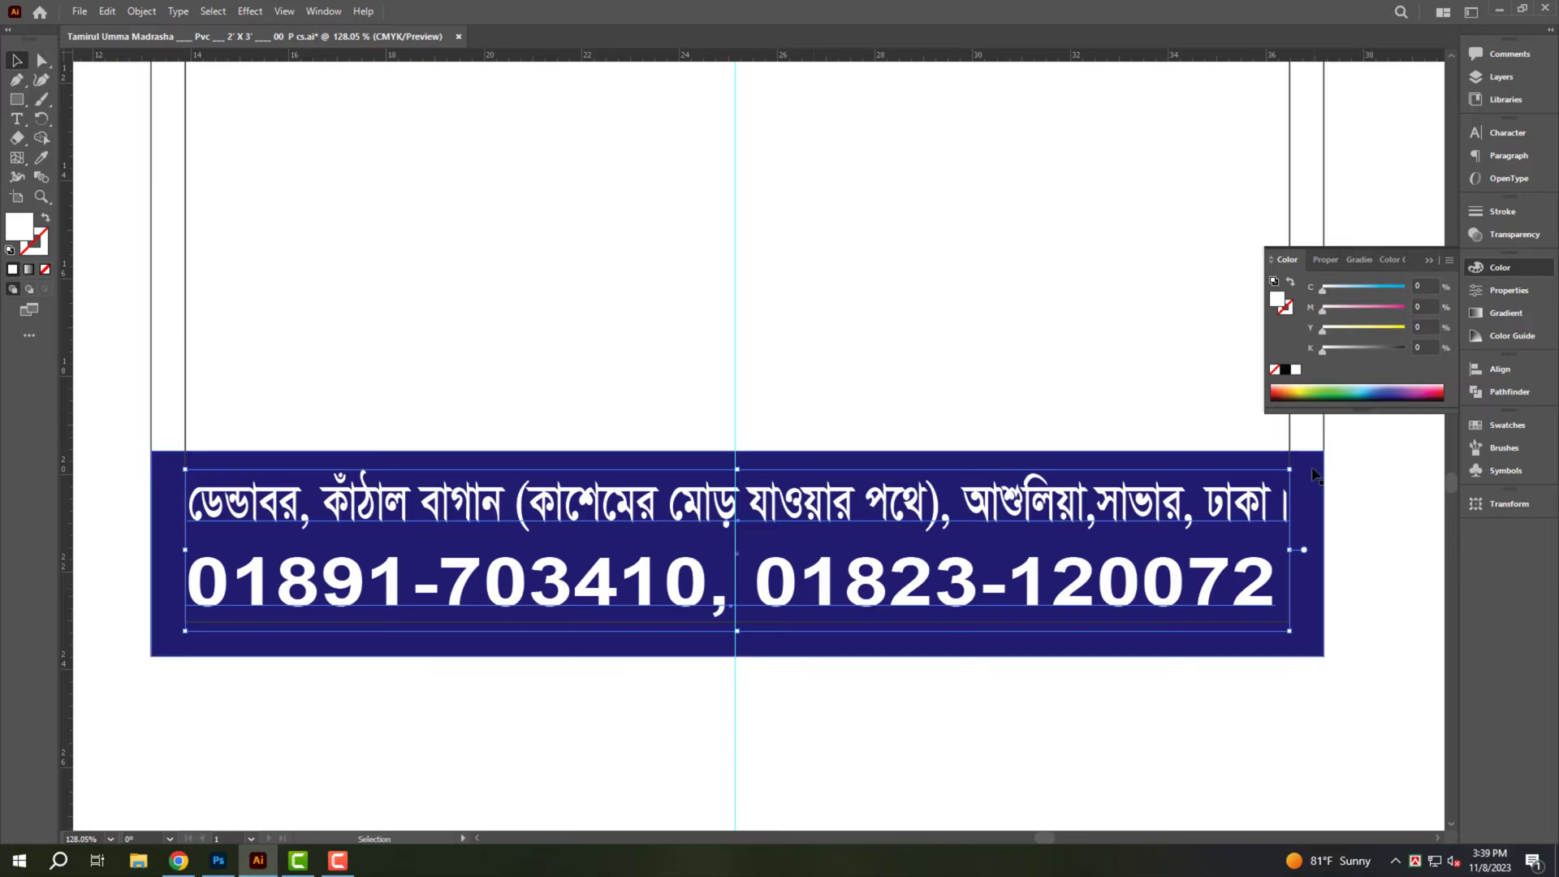
{"action": "left_click_drag", "start_coordinate": [1308, 500], "coordinate": [1308, 488]}
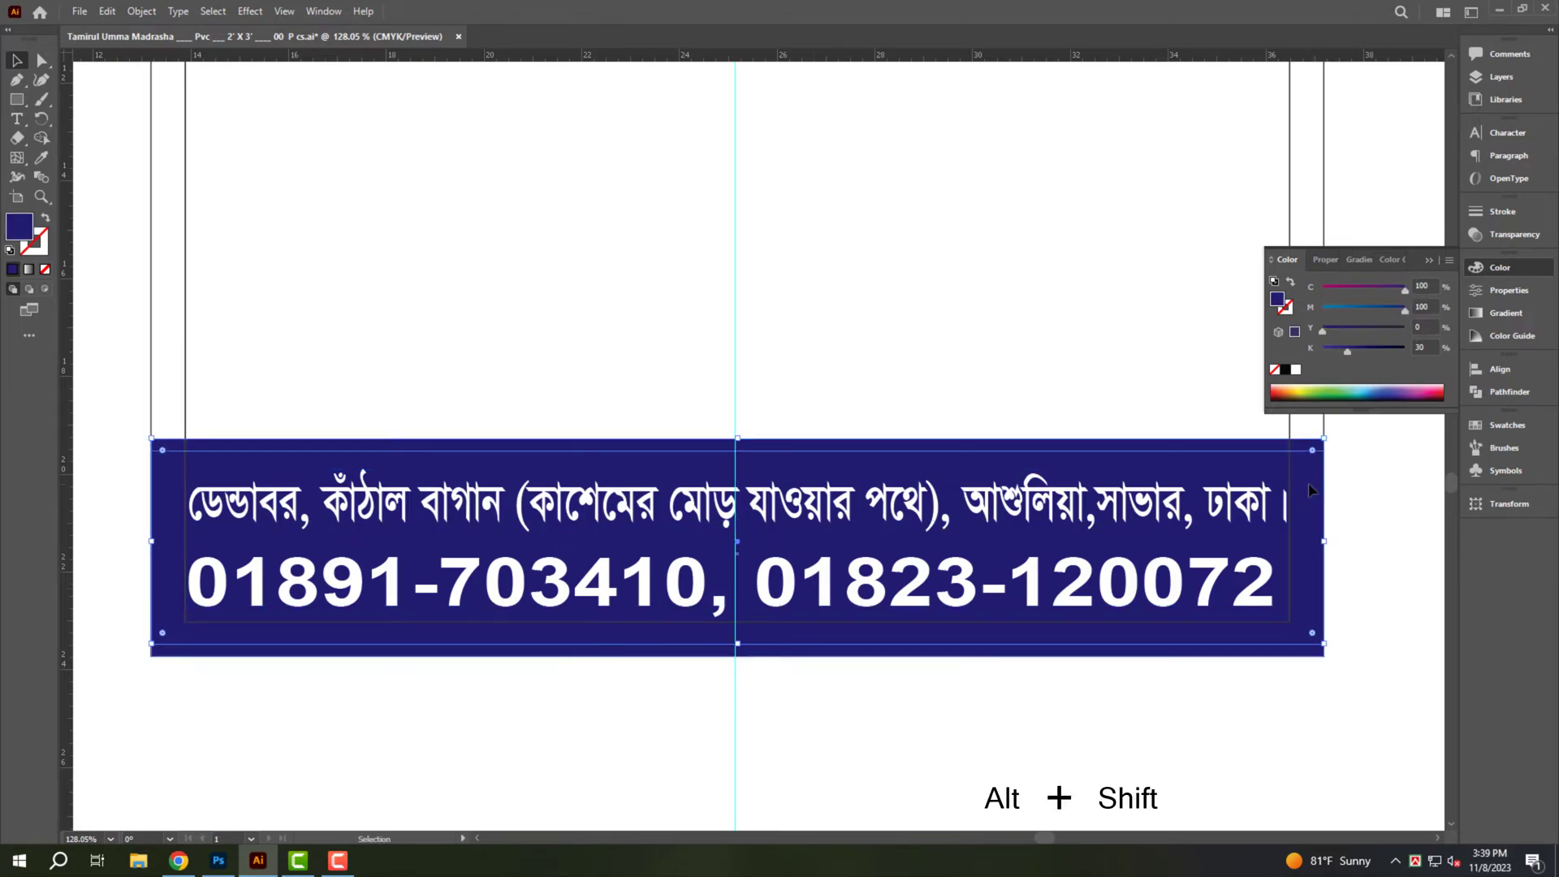
{"action": "key", "text": "Tab"}
{"action": "type", "text": "0"}
{"action": "key", "text": "Tab"}
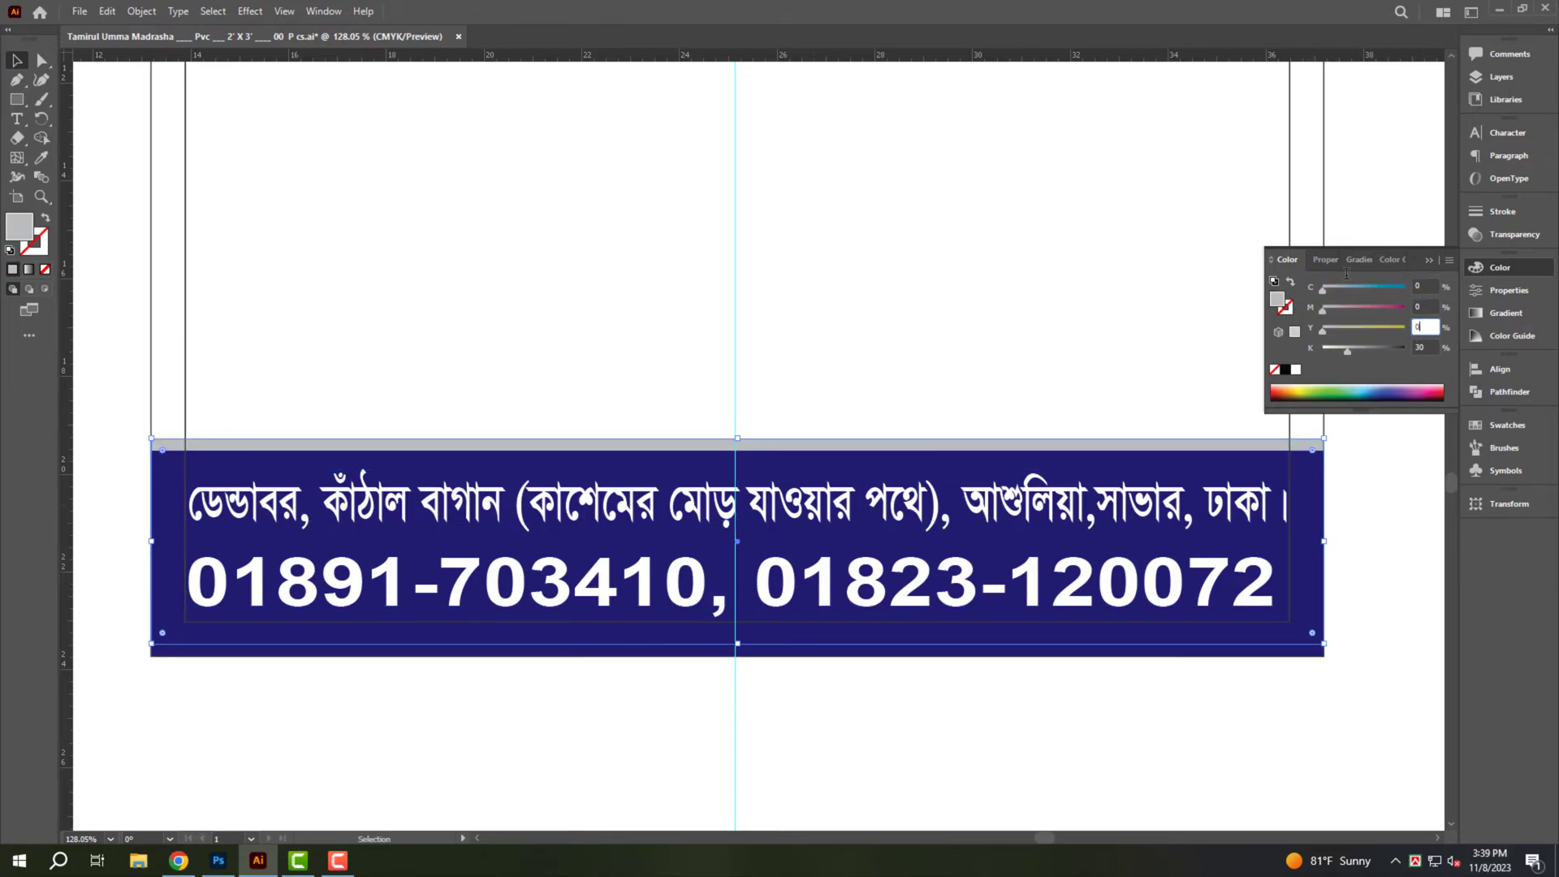
{"action": "left_click", "coordinate": [591, 730]}
{"action": "left_click_drag", "start_coordinate": [592, 730], "coordinate": [988, 515]}
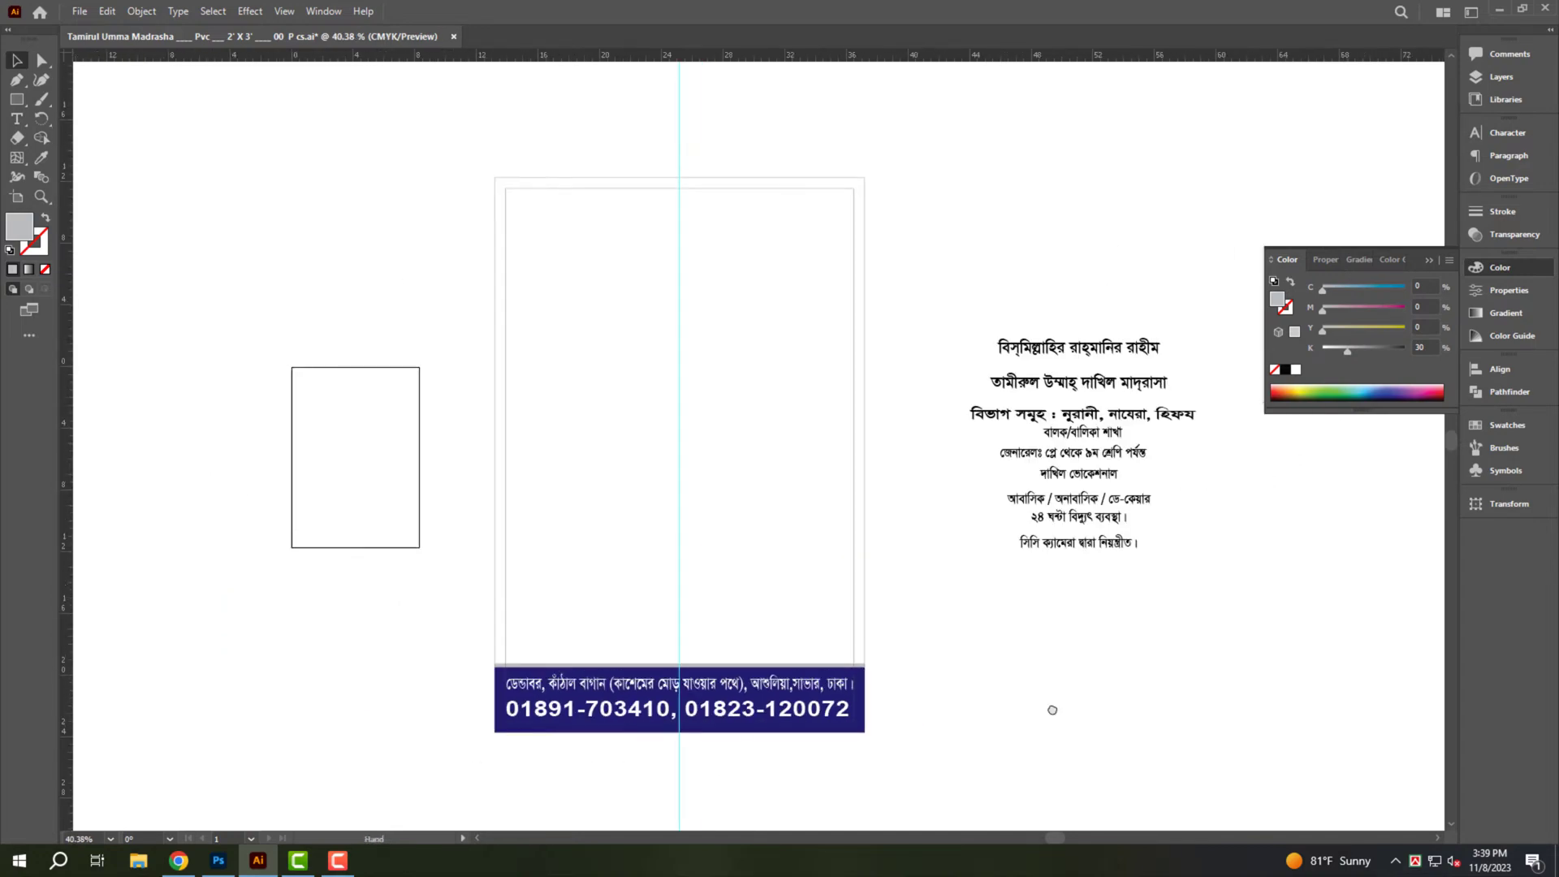
Move the Bismillah heading to the poster top and shrink it into place.
{"action": "left_click_drag", "start_coordinate": [1089, 337], "coordinate": [620, 181]}
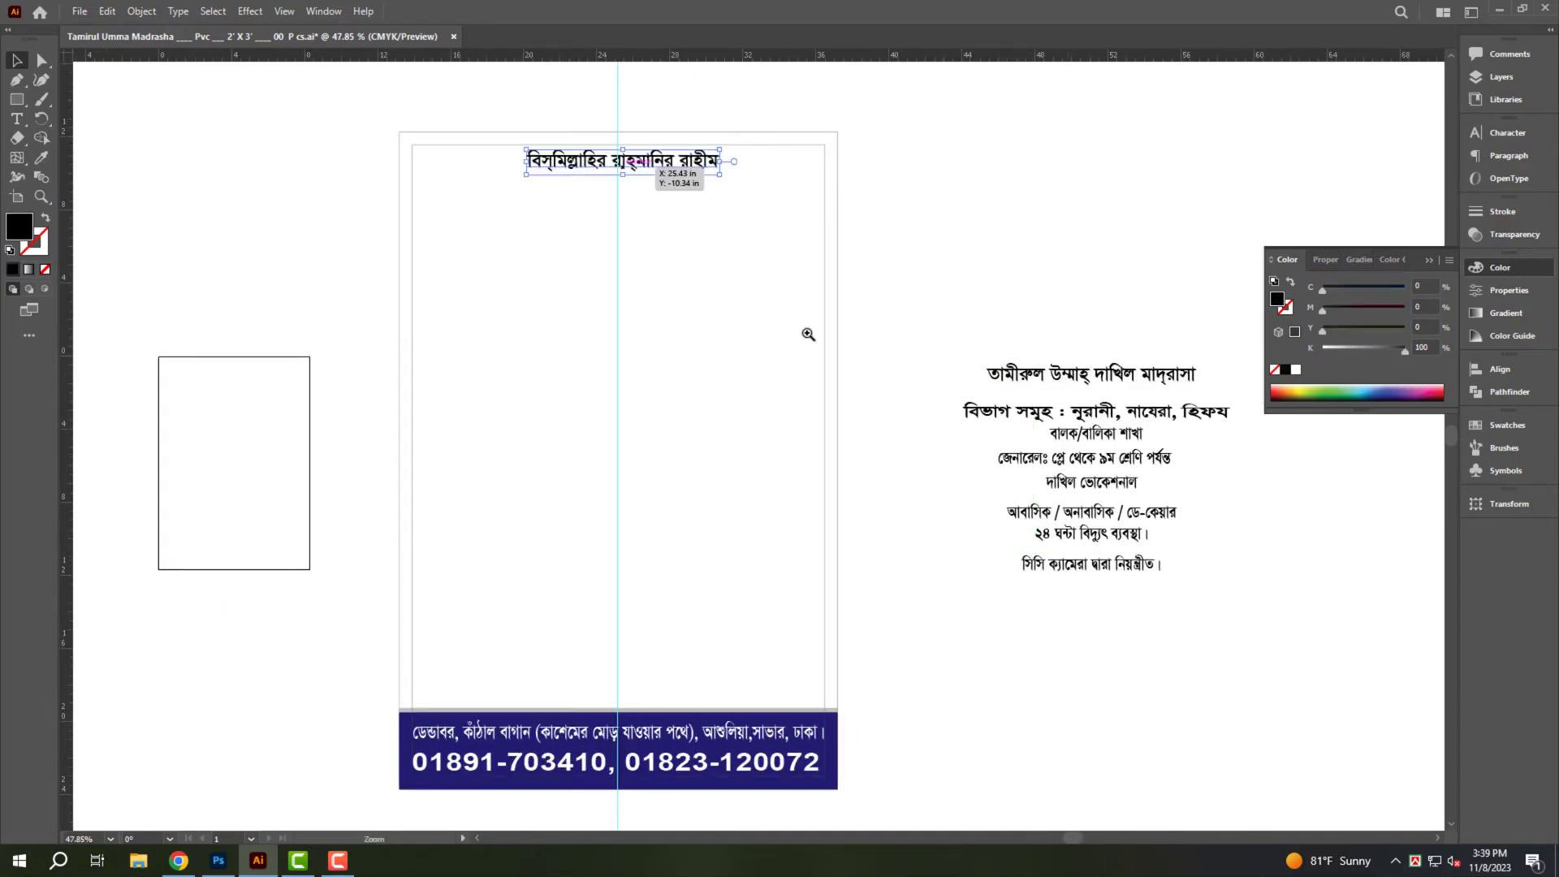
{"action": "key", "text": "ctrl+plus"}
{"action": "left_click_drag", "start_coordinate": [850, 210], "coordinate": [697, 201]}
{"action": "scroll", "coordinate": [737, 370], "scroll_direction": "down", "scroll_amount": 5}
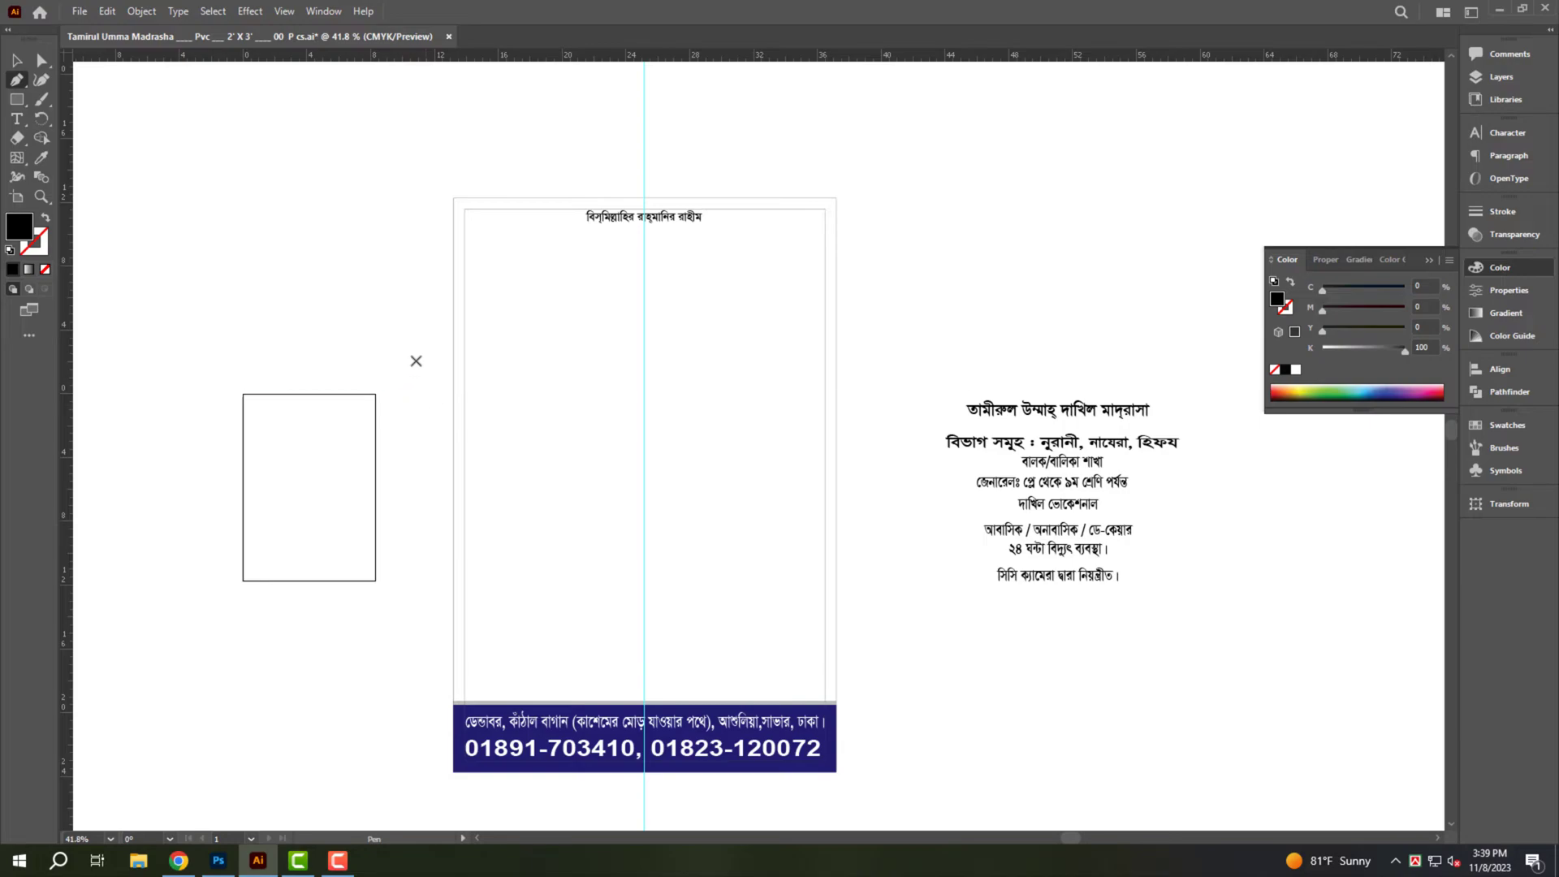
Divide the frame along a Pen-drawn curve and delete the part below the curve.
{"action": "left_click", "coordinate": [415, 360]}
{"action": "mouse_move", "coordinate": [867, 541]}
{"action": "left_mouse_down"}
{"action": "mouse_move", "coordinate": [1000, 812]}
{"action": "mouse_move", "coordinate": [1096, 836]}
{"action": "left_mouse_up"}
{"action": "key", "text": "v"}
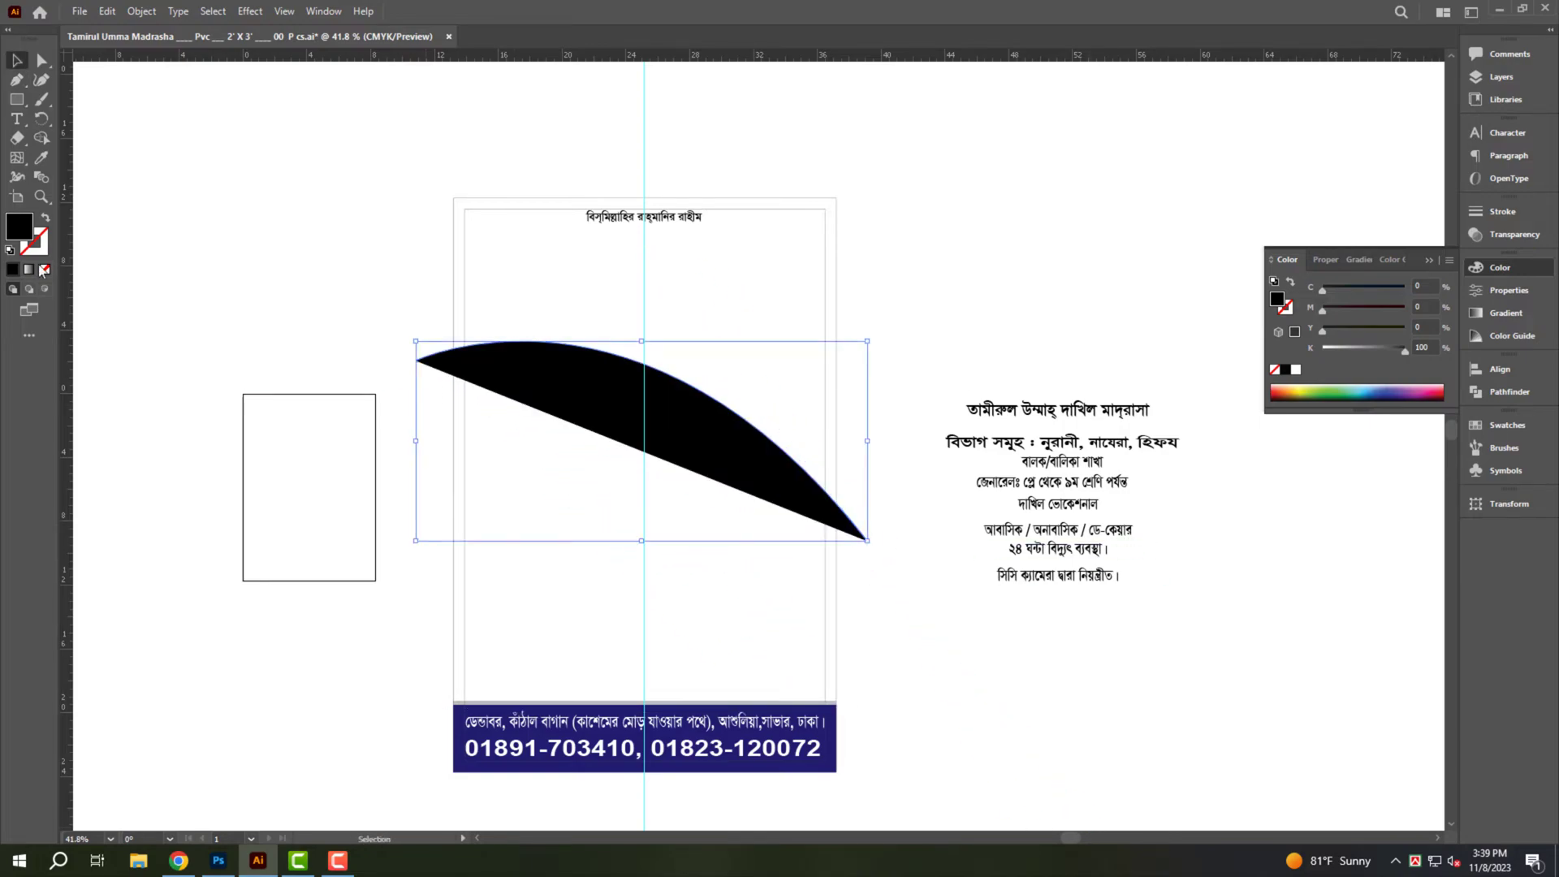
{"action": "left_click", "coordinate": [45, 268]}
{"action": "left_click", "coordinate": [837, 617]}
{"action": "left_click", "coordinate": [865, 536], "text": "shift"}
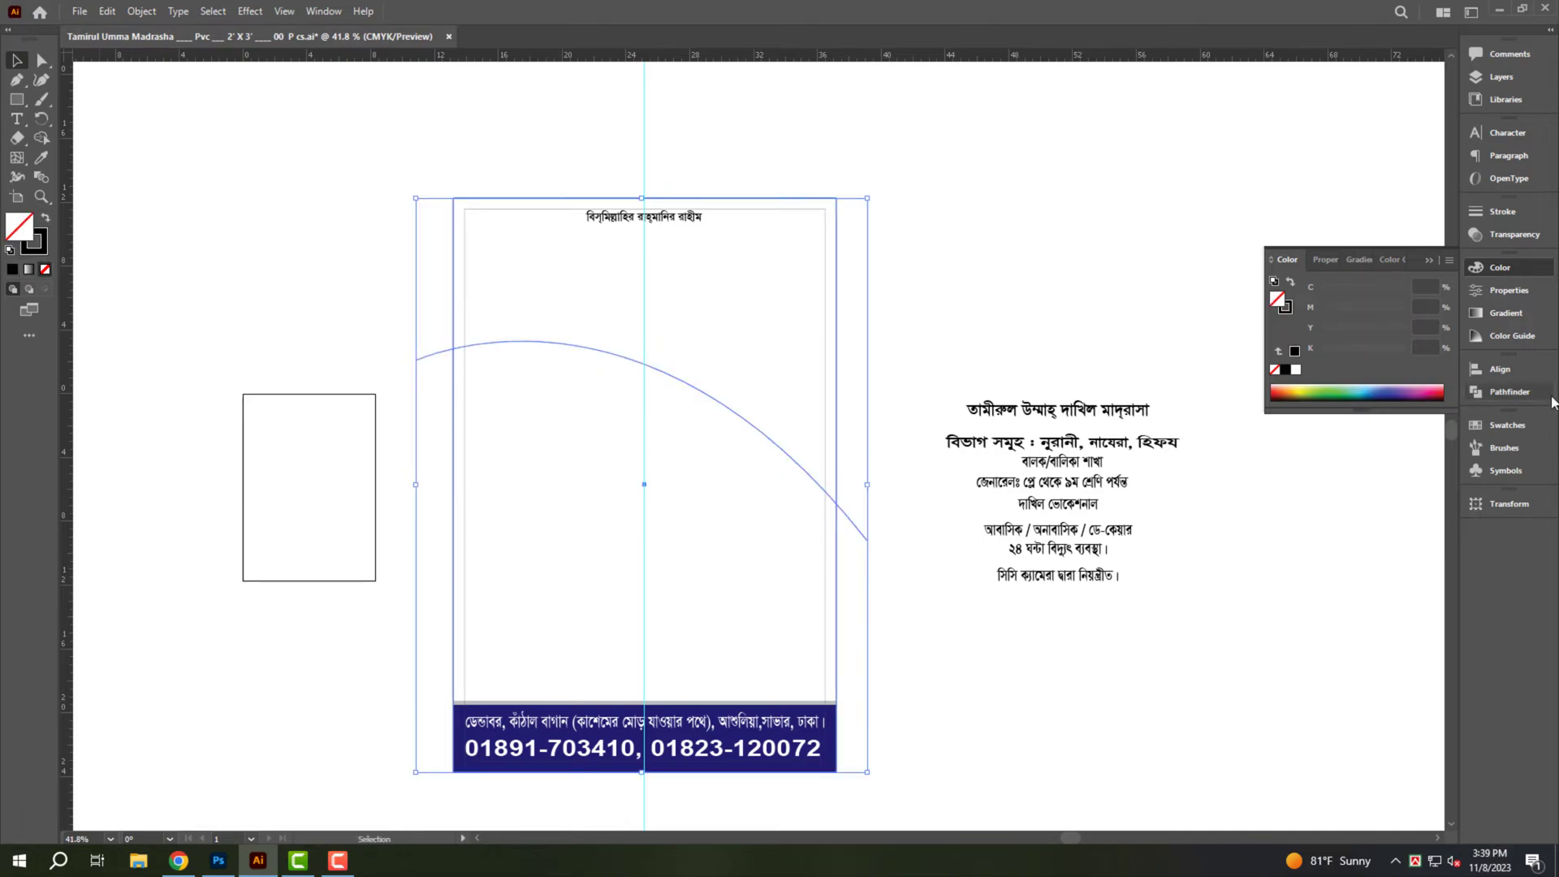
{"action": "left_click", "coordinate": [1509, 391]}
{"action": "right_click", "coordinate": [934, 245]}
{"action": "left_click", "coordinate": [1015, 376]}
{"action": "key", "text": "ctrl+7"}
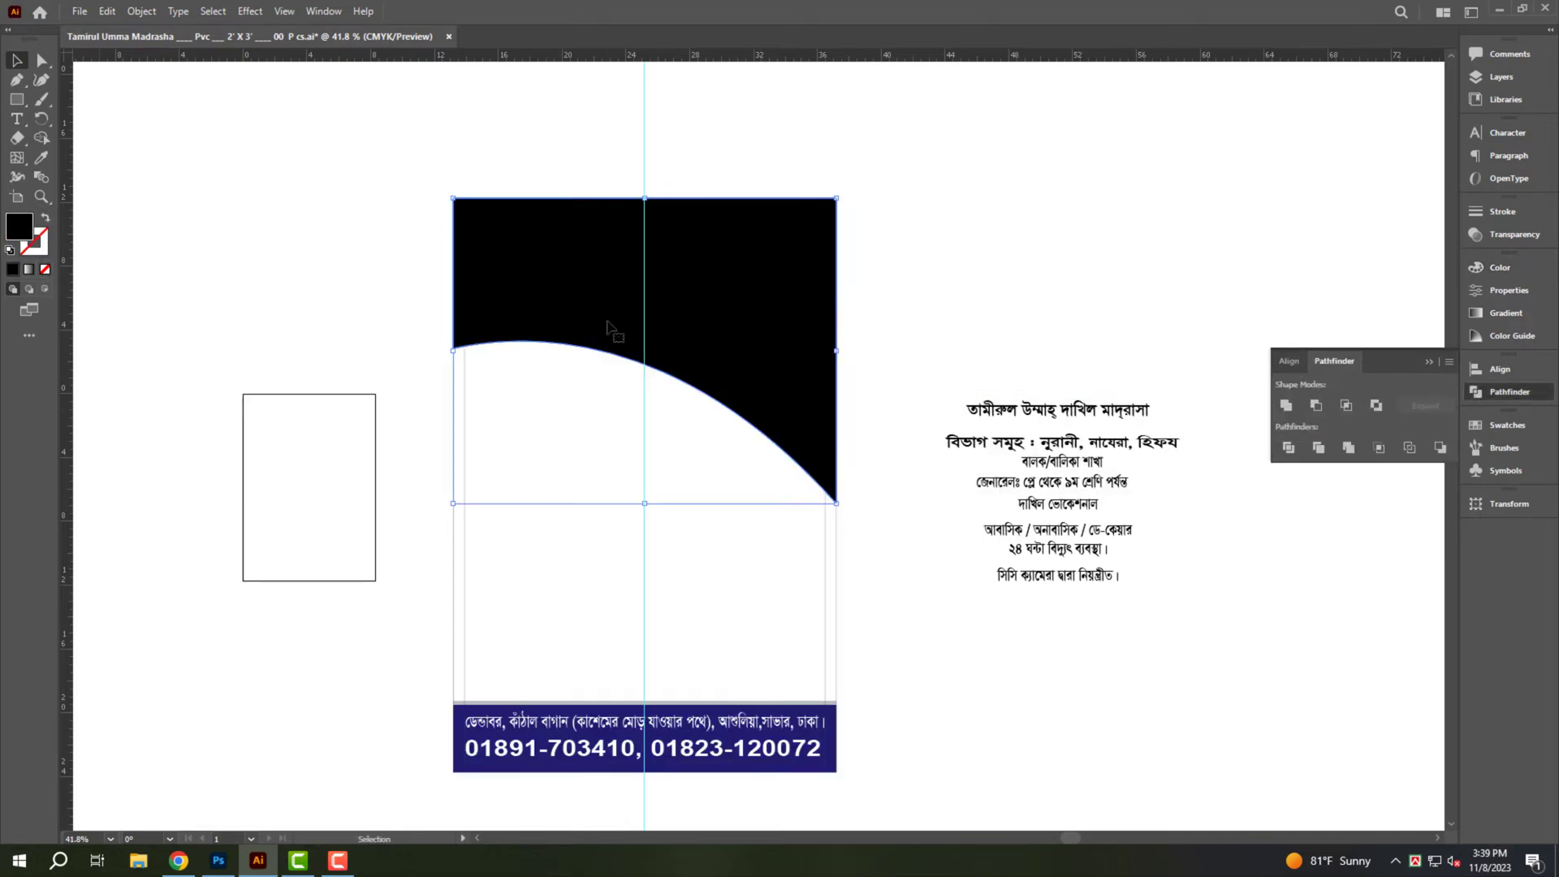
Fill the curved header shape with the bottom band's navy using the Eyedropper.
{"action": "scroll", "coordinate": [410, 609], "scroll_direction": "up", "scroll_amount": 2}
{"action": "left_click_drag", "start_coordinate": [474, 619], "coordinate": [171, 280]}
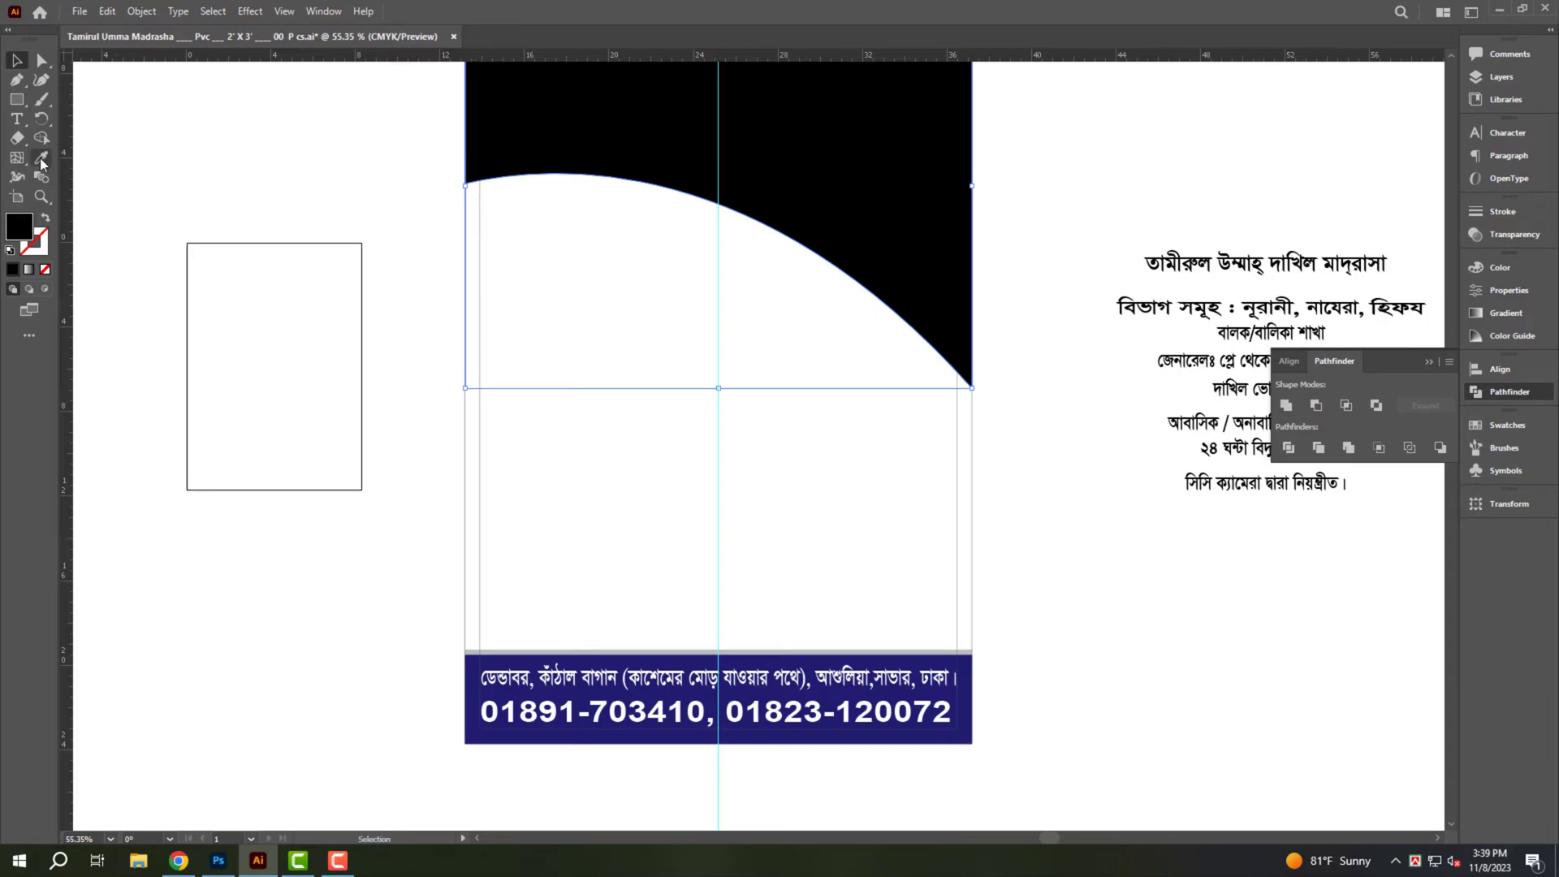
{"action": "left_click", "coordinate": [42, 159]}
{"action": "left_click", "coordinate": [946, 727]}
{"action": "key", "text": "v"}
Make the Bismillah heading text white.
{"action": "scroll", "coordinate": [893, 373], "scroll_direction": "up", "scroll_amount": 3}
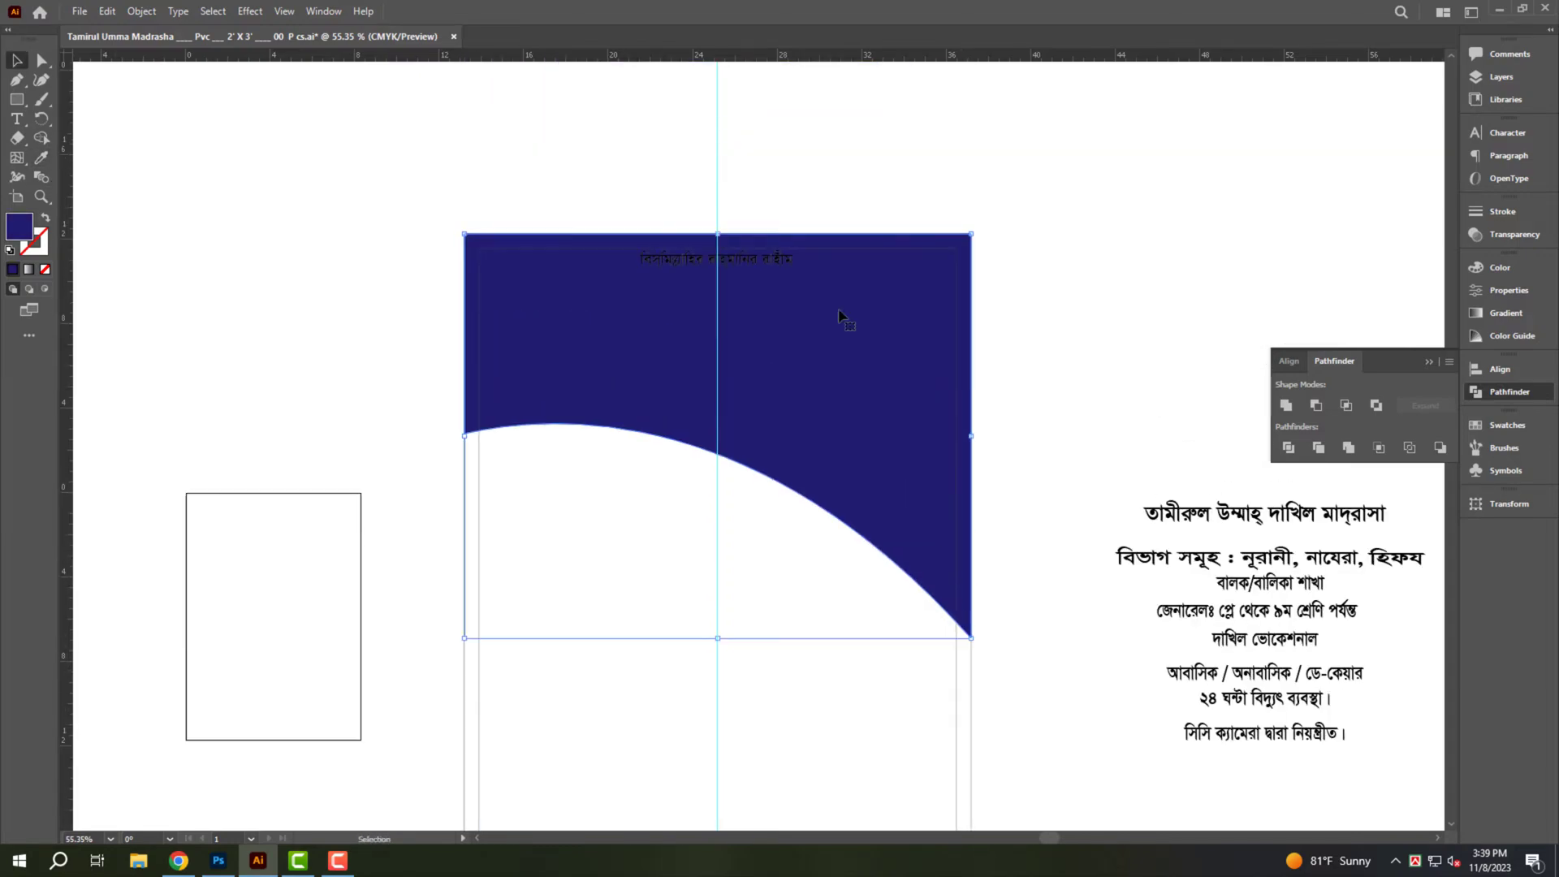
{"action": "left_click", "coordinate": [735, 272]}
{"action": "scroll", "coordinate": [877, 390], "scroll_direction": "up", "scroll_amount": 1}
{"action": "scroll", "coordinate": [877, 389], "scroll_direction": "up", "scroll_amount": 1}
{"action": "left_click", "coordinate": [1500, 267]}
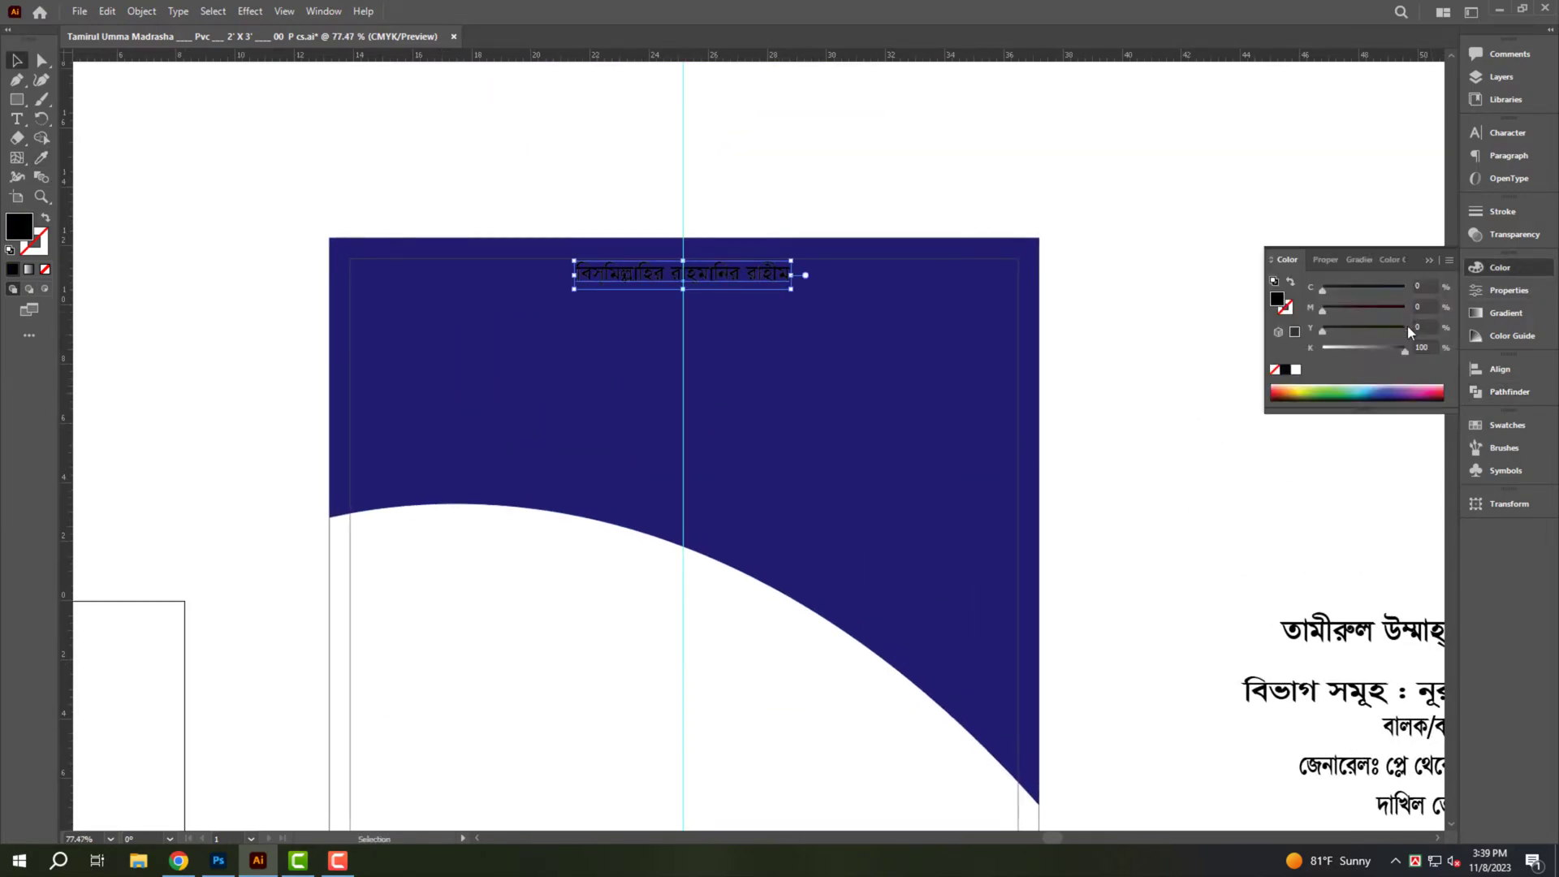
{"action": "left_click", "coordinate": [1296, 371]}
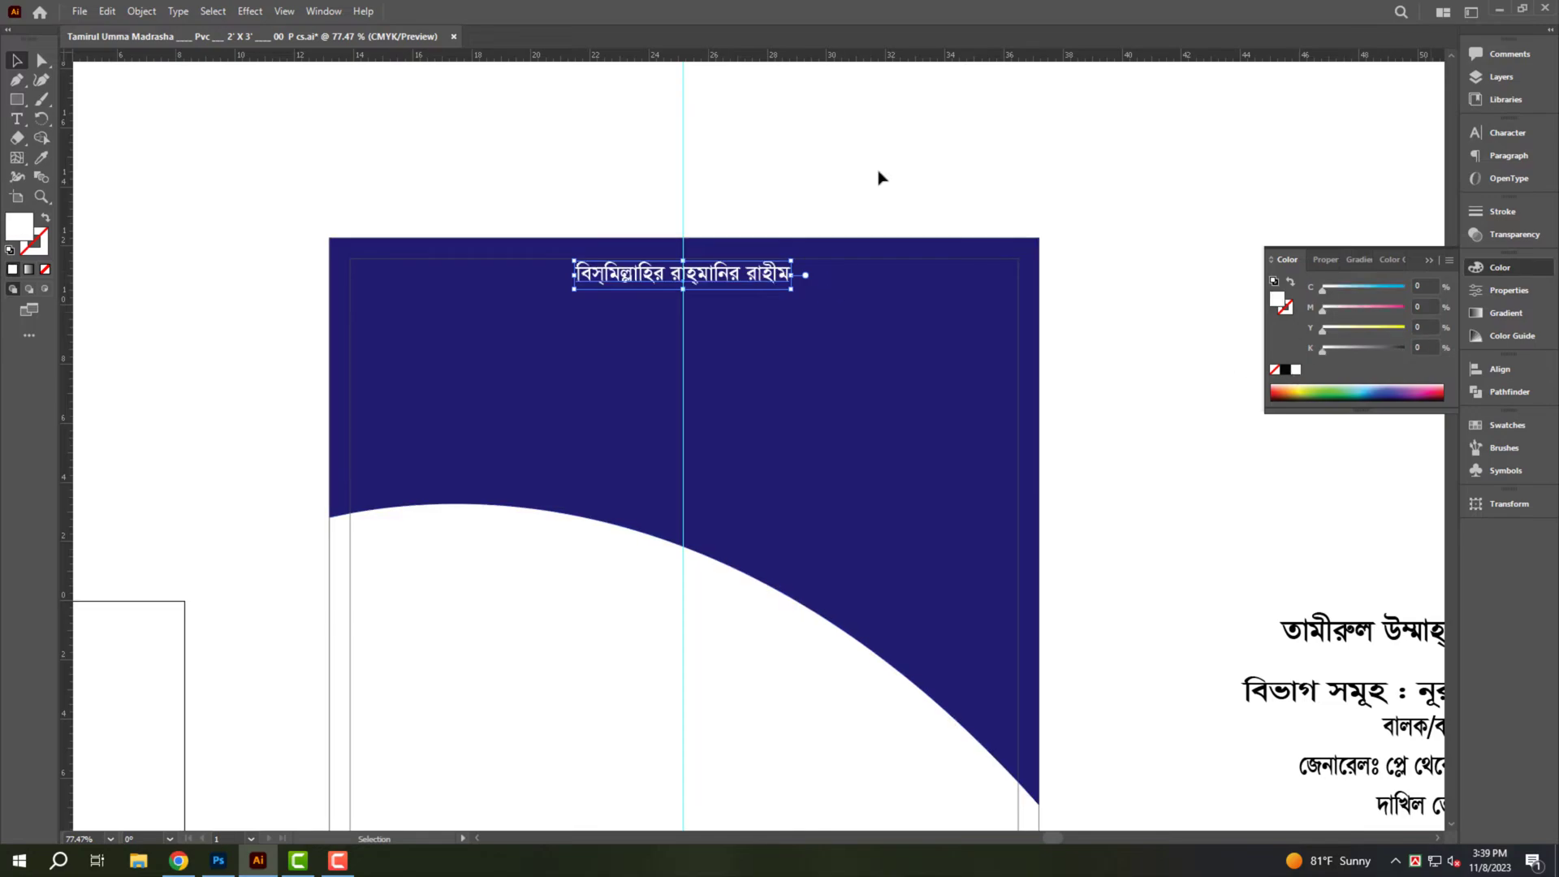
Recolour the curved header copy to yellow, CMYK 0/30/100/0.
{"action": "scroll", "coordinate": [609, 341], "scroll_direction": "down", "scroll_amount": 2}
{"action": "scroll", "coordinate": [731, 390], "scroll_direction": "down", "scroll_amount": 2}
{"action": "left_click", "coordinate": [818, 357]}
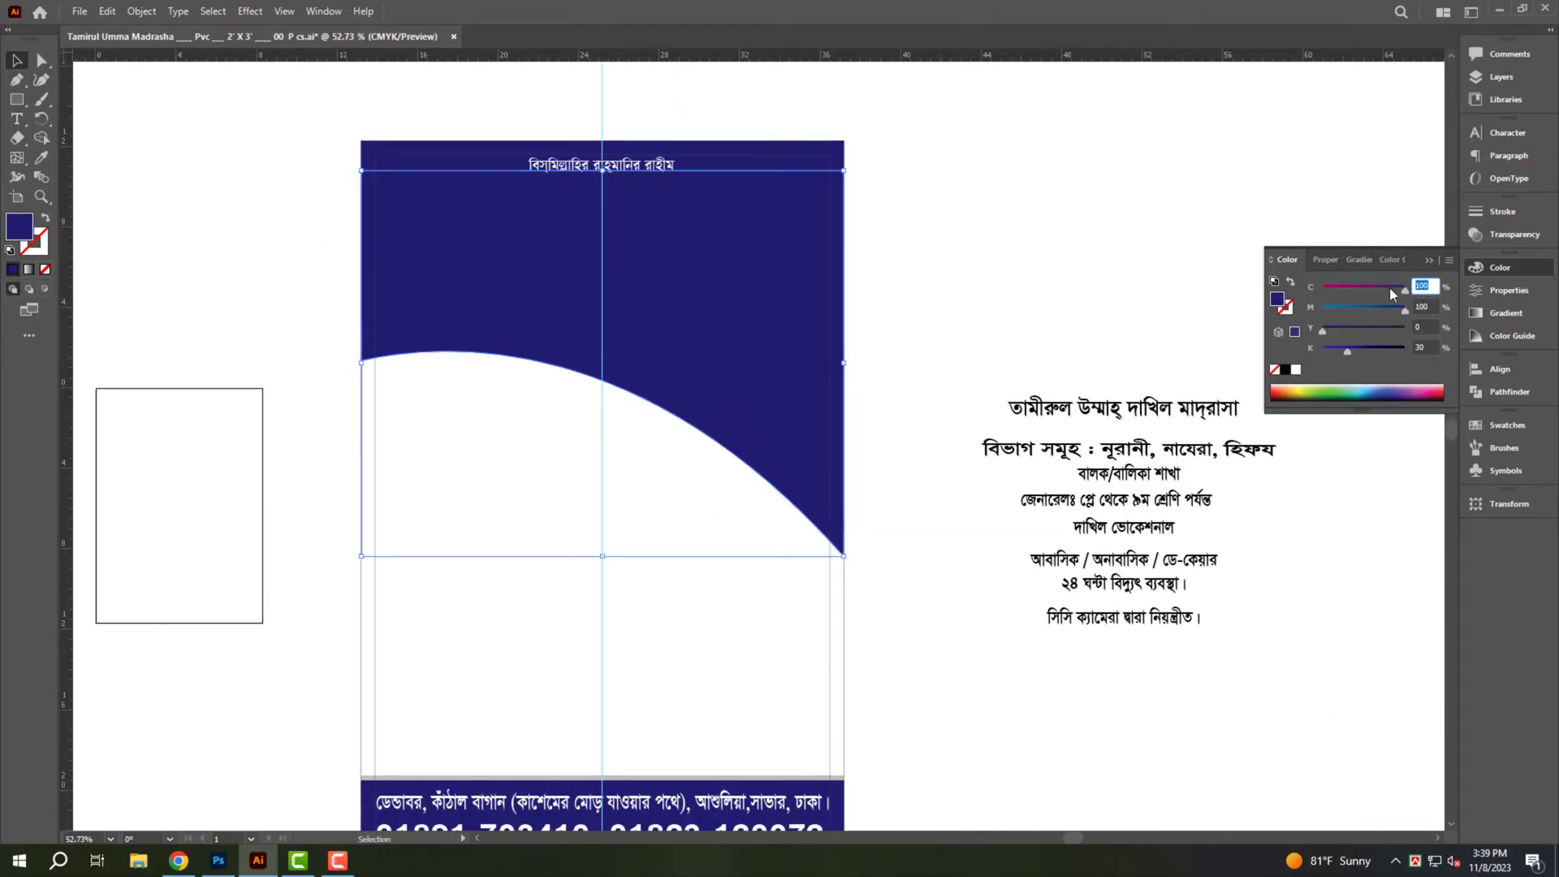
{"action": "type", "text": "0"}
{"action": "key", "text": "Tab"}
{"action": "type", "text": "30"}
{"action": "key", "text": "Tab"}
{"action": "key", "text": "Tab"}
{"action": "type", "text": "100"}
{"action": "key", "text": "Return"}
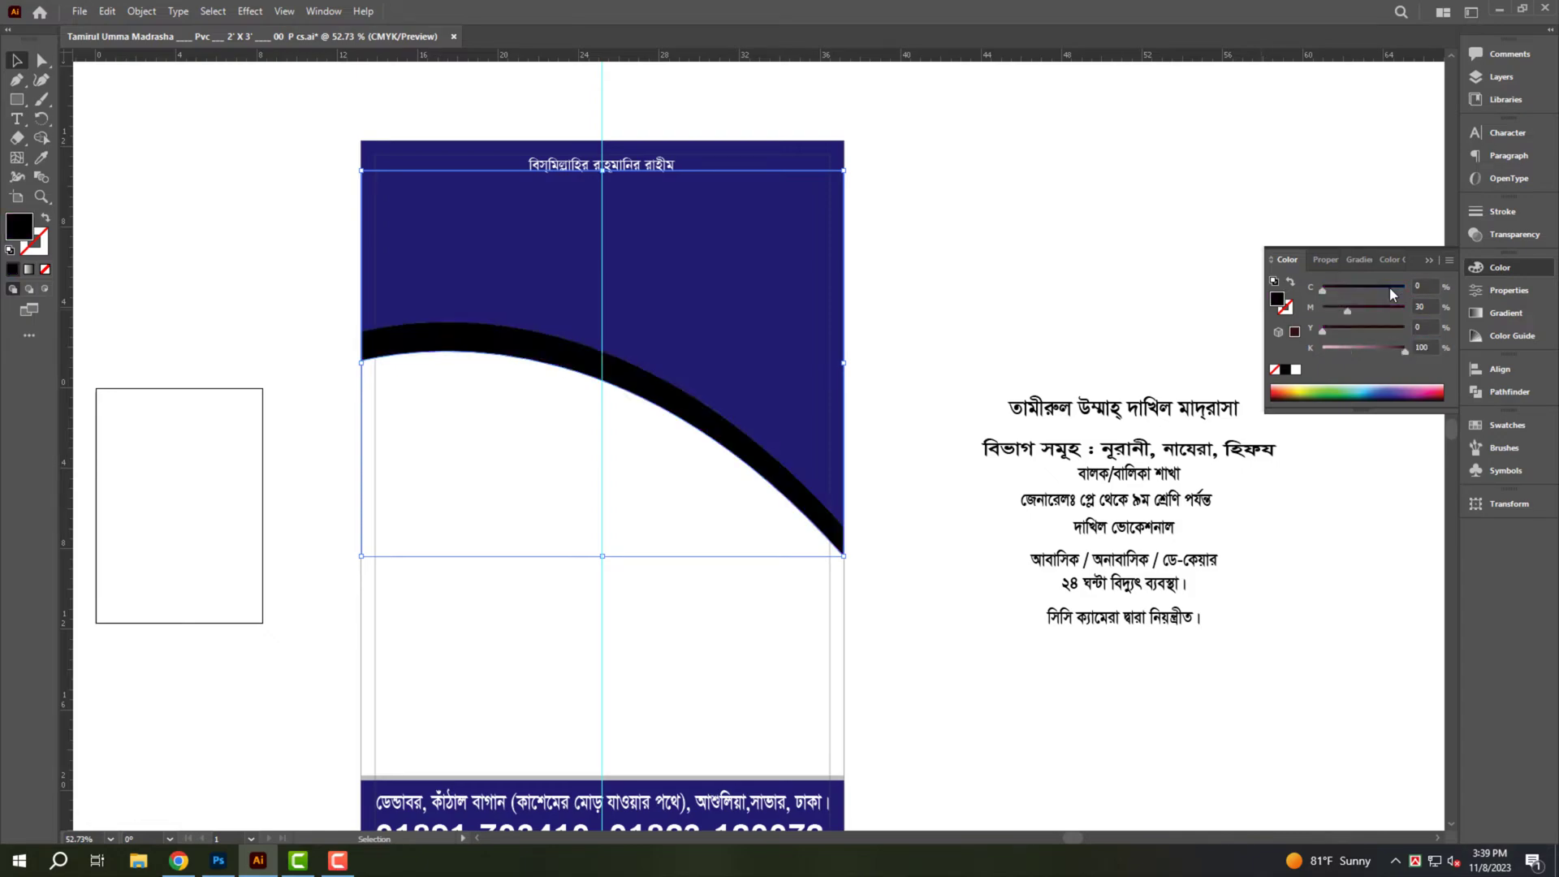
{"action": "left_click_drag", "start_coordinate": [1383, 358], "coordinate": [1061, 355]}
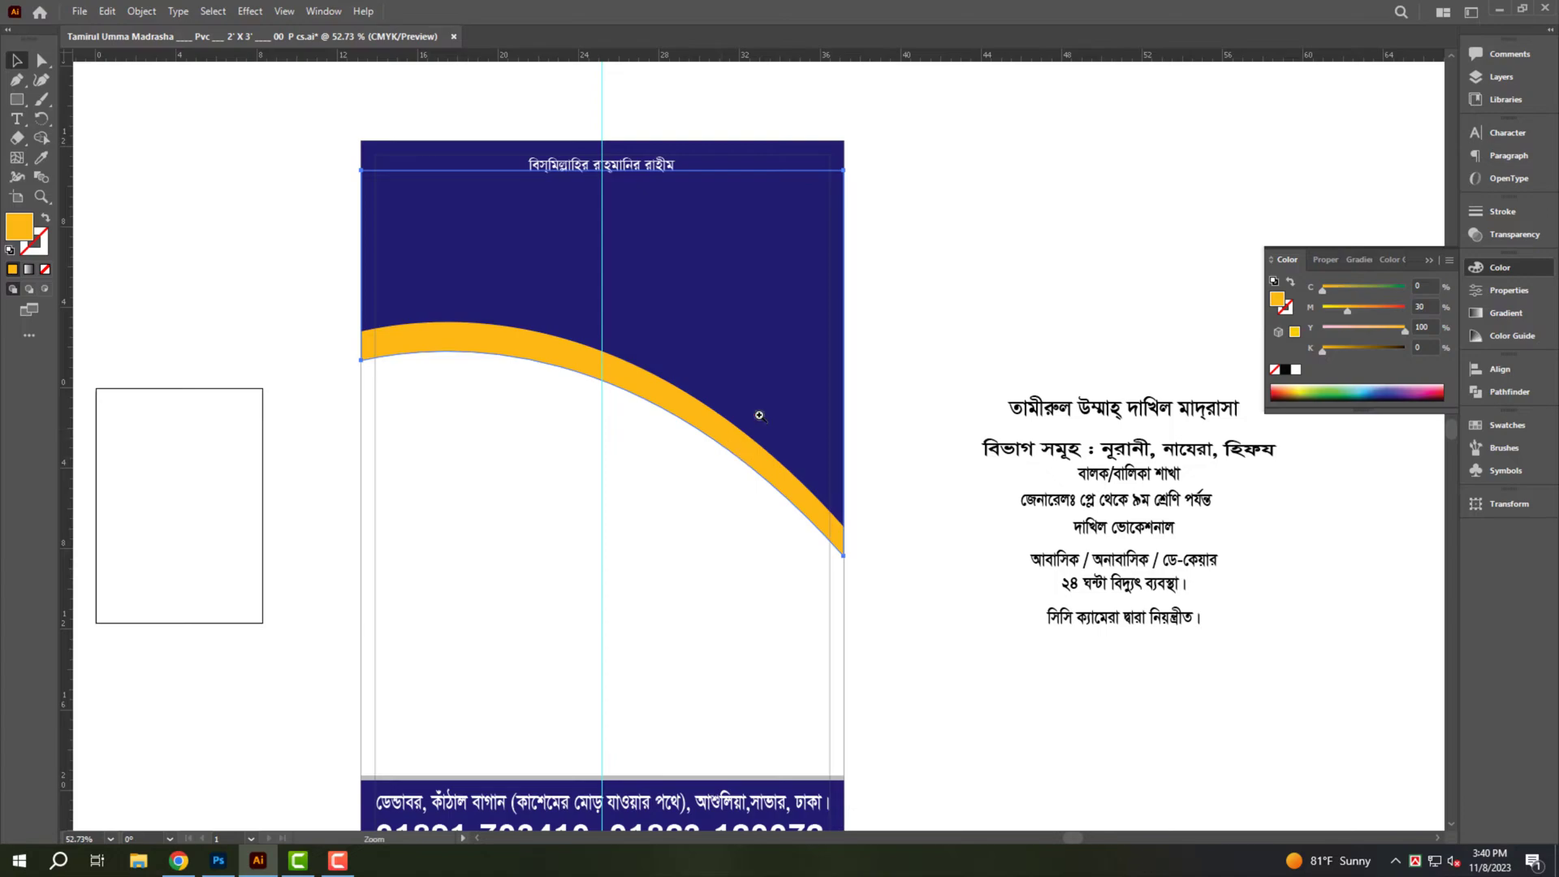
{"action": "left_click", "coordinate": [322, 144]}
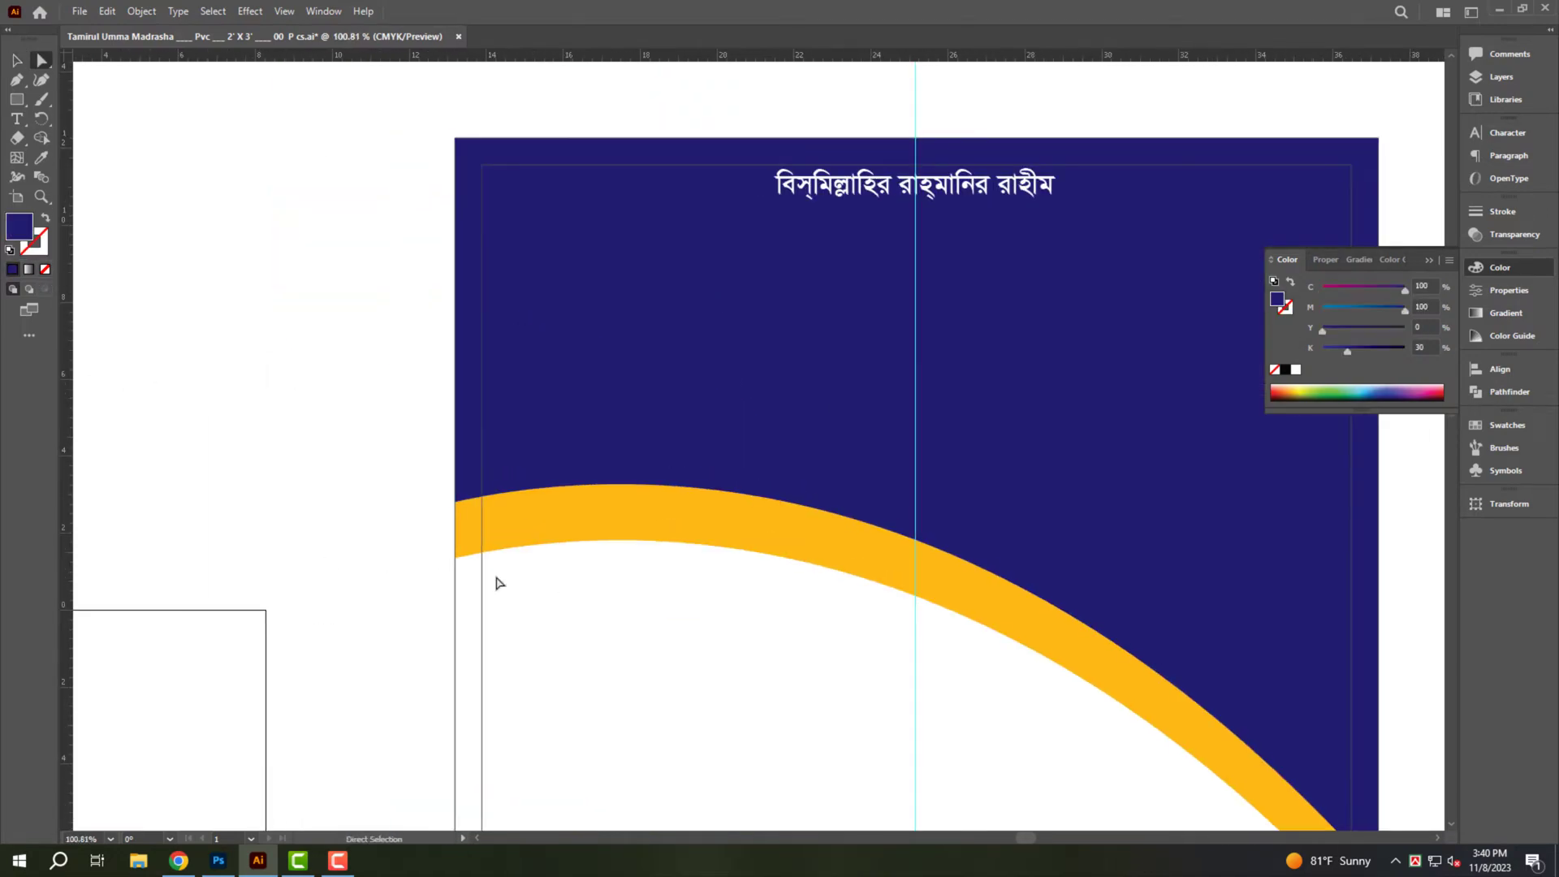
{"action": "key", "text": "ctrl+z"}
{"action": "key", "text": "ctrl+shift+z"}
{"action": "key", "text": "ctrl+z"}
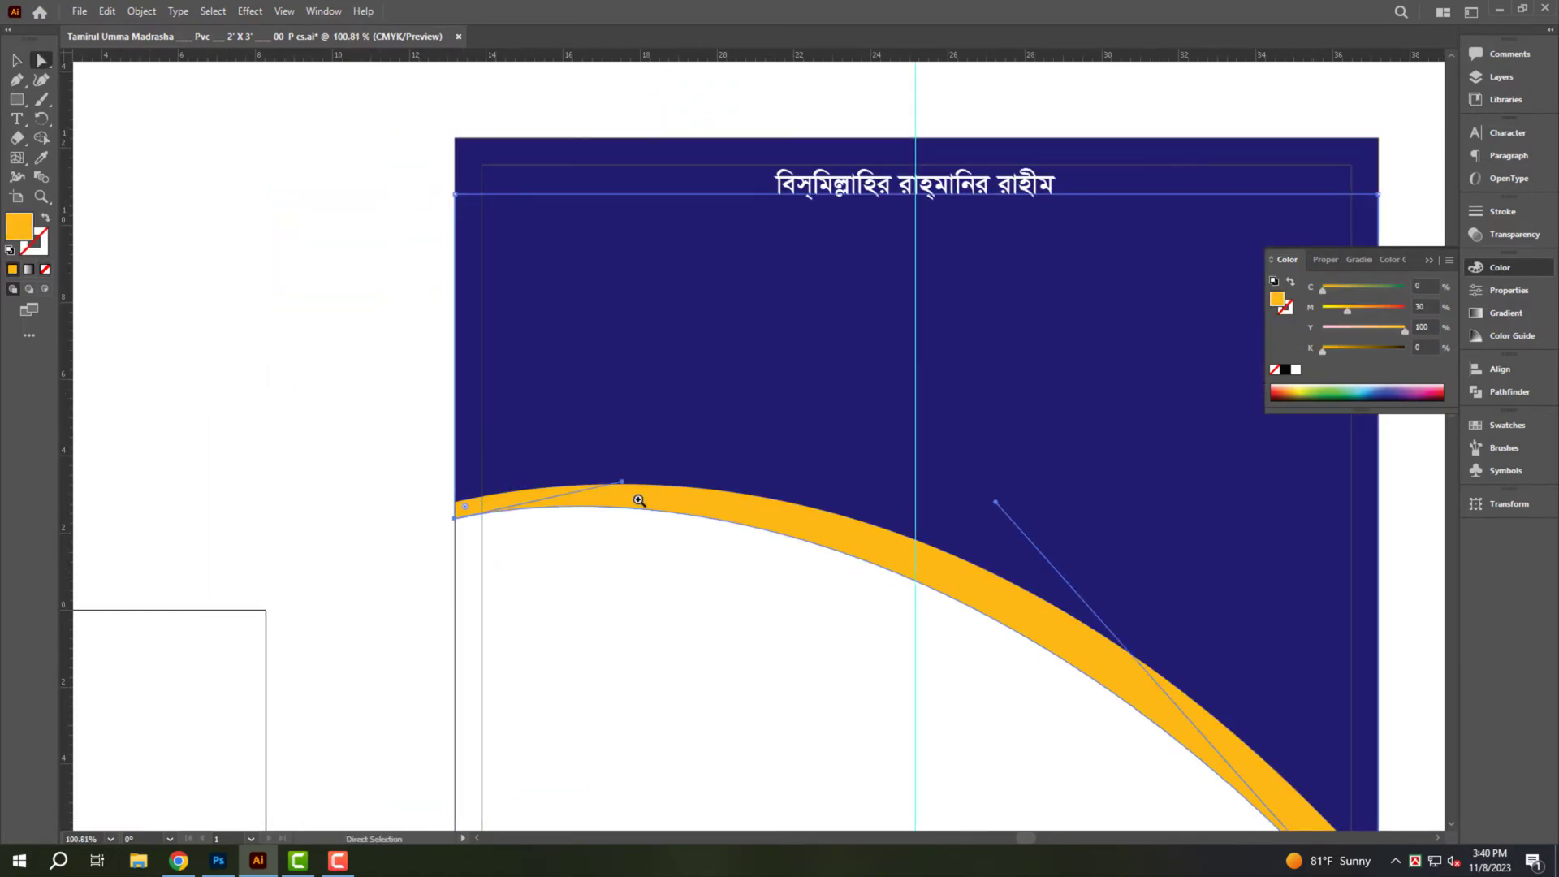
Shift the navy header shape straight down to reveal a yellow stripe.
{"action": "scroll", "coordinate": [504, 507], "scroll_direction": "down", "scroll_amount": 3}
{"action": "key", "text": "v"}
{"action": "left_click_drag", "start_coordinate": [918, 373], "coordinate": [916, 403]}
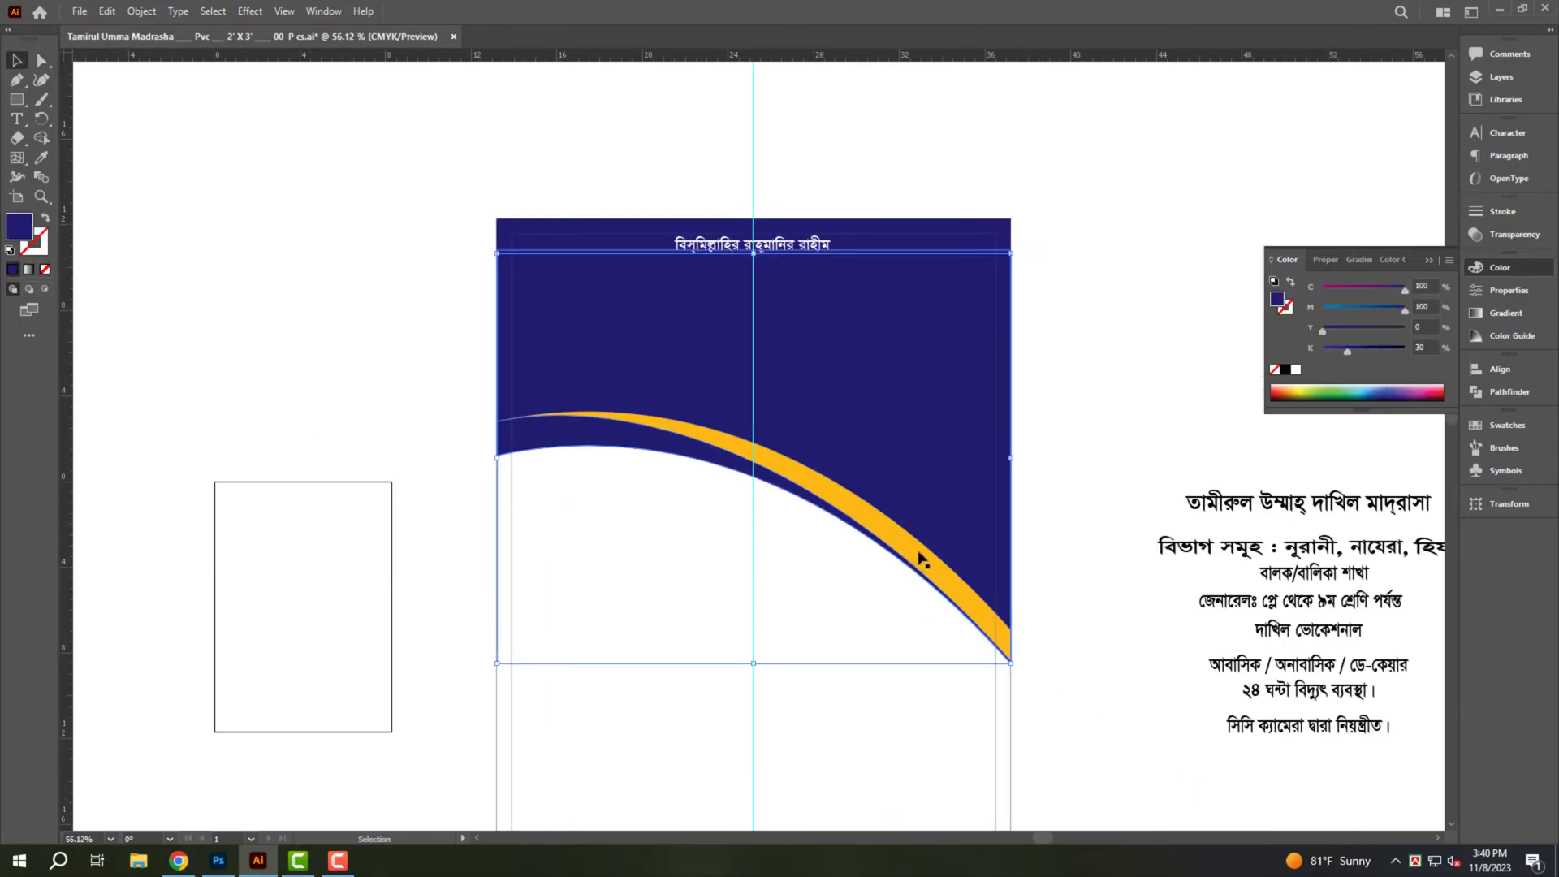
{"action": "key", "text": "z"}
{"action": "scroll", "coordinate": [706, 330], "scroll_direction": "down", "scroll_amount": 1}
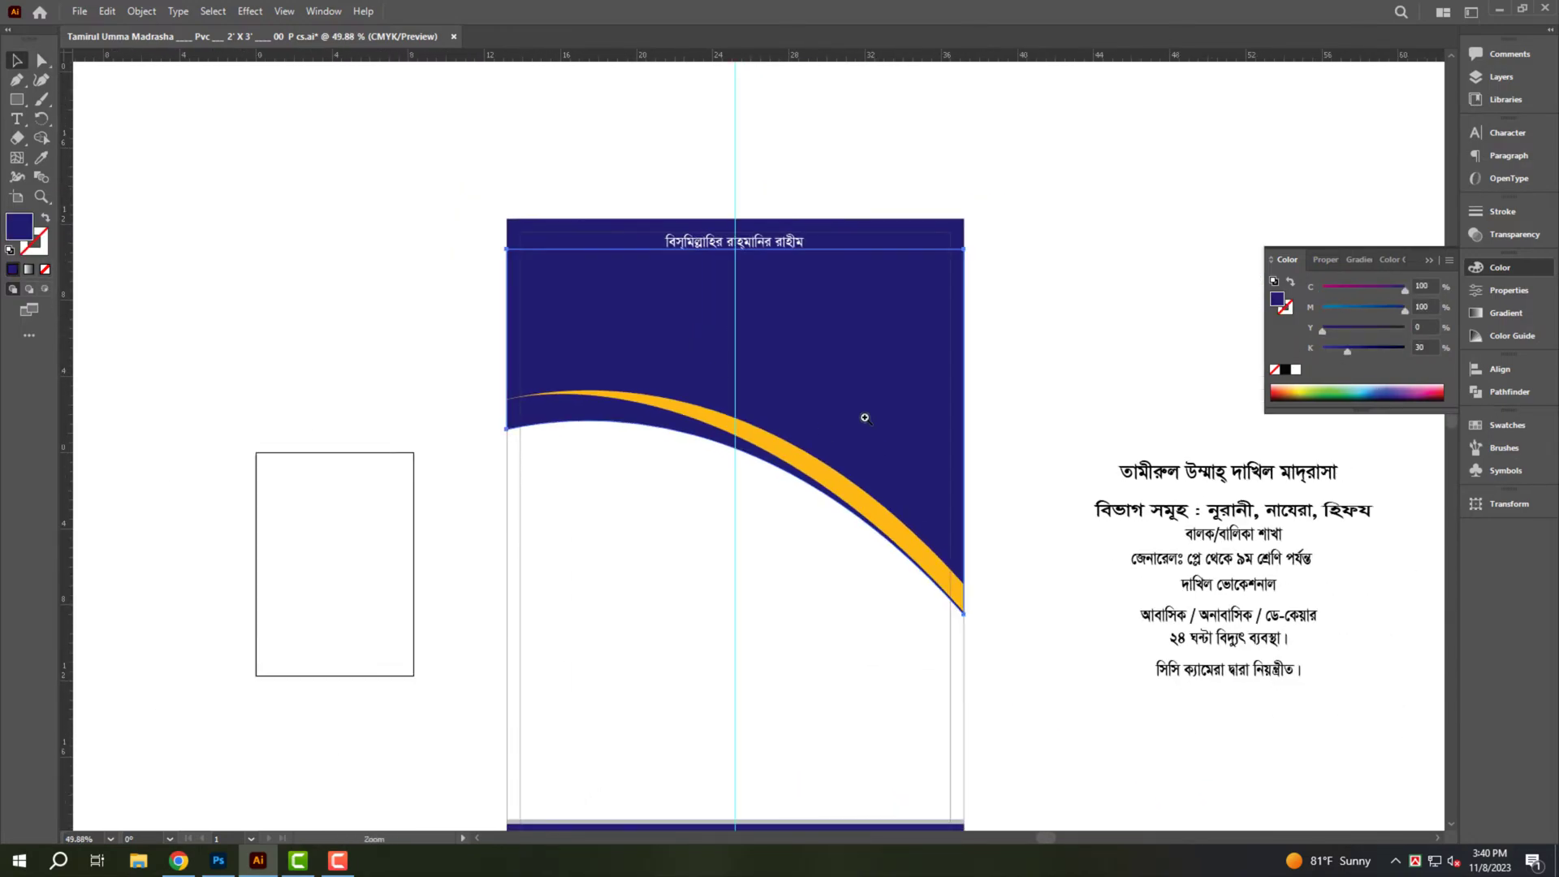
{"action": "left_click_drag", "start_coordinate": [865, 417], "coordinate": [885, 417]}
Colour another curved band copy blue, C100 K30, beneath the yellow stripe.
{"action": "left_click", "coordinate": [1423, 286]}
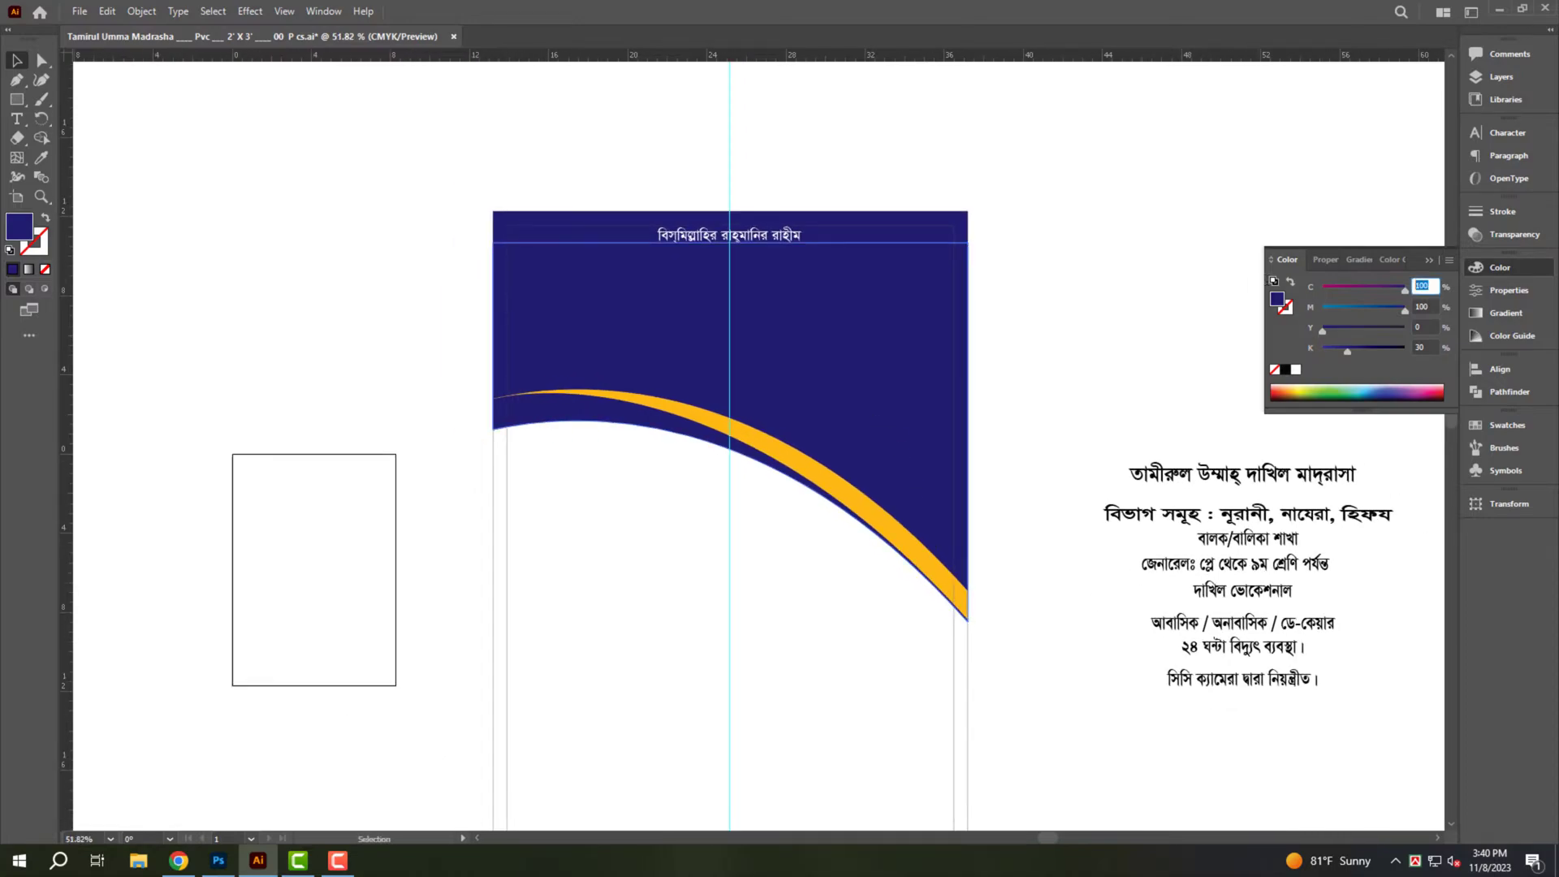
{"action": "type", "text": "0"}
{"action": "key", "text": "Tab"}
{"action": "type", "text": "0"}
{"action": "key", "text": "Tab"}
{"action": "key", "text": "Tab"}
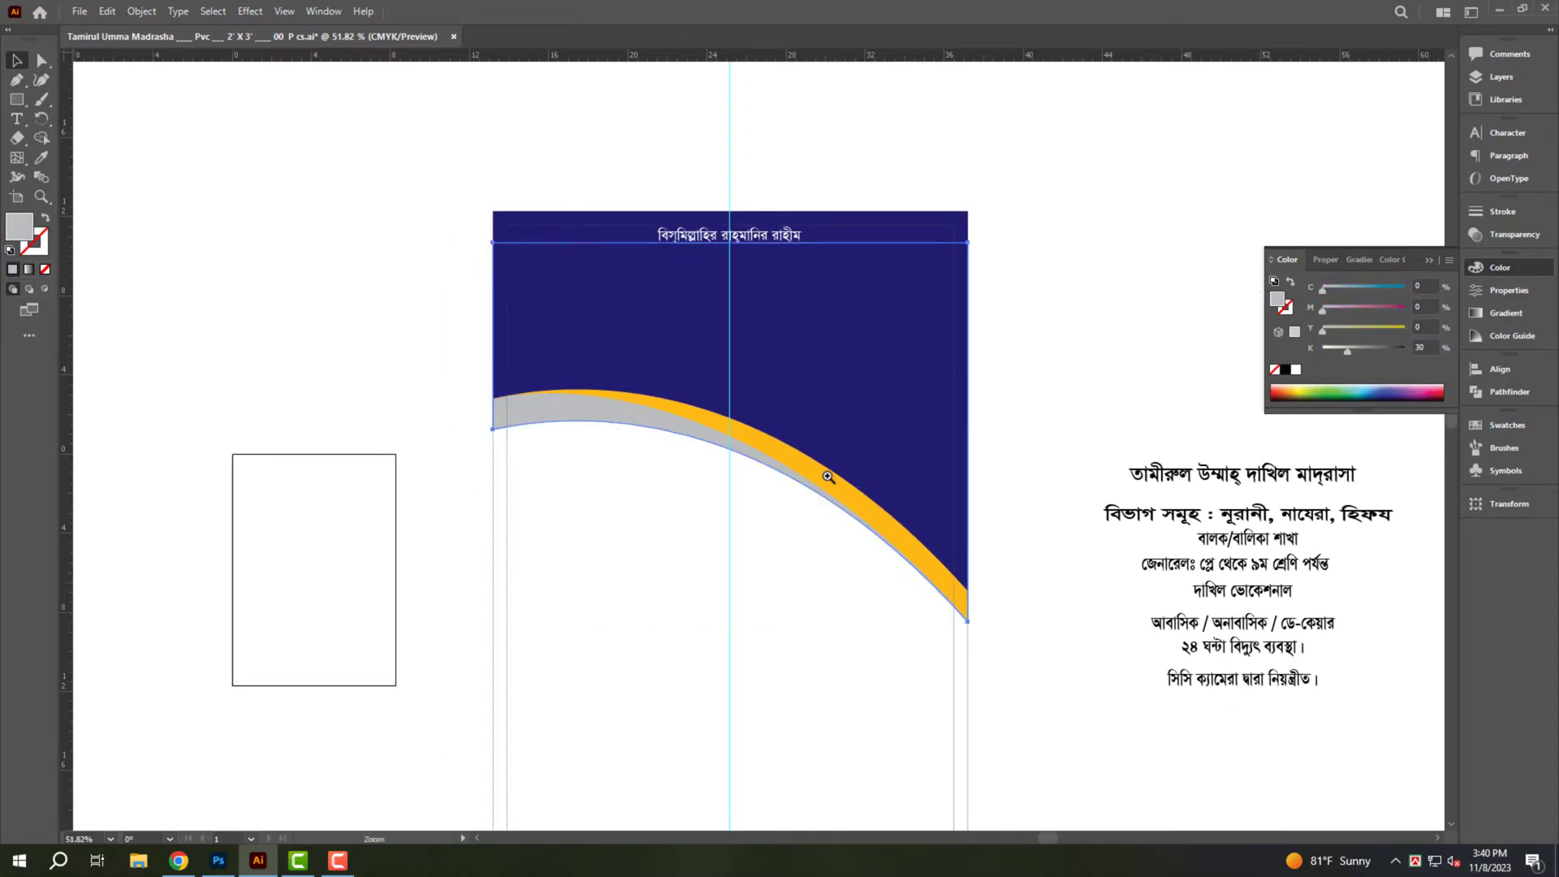
{"action": "left_click_drag", "start_coordinate": [828, 477], "coordinate": [869, 476]}
{"action": "left_click", "coordinate": [1406, 288]}
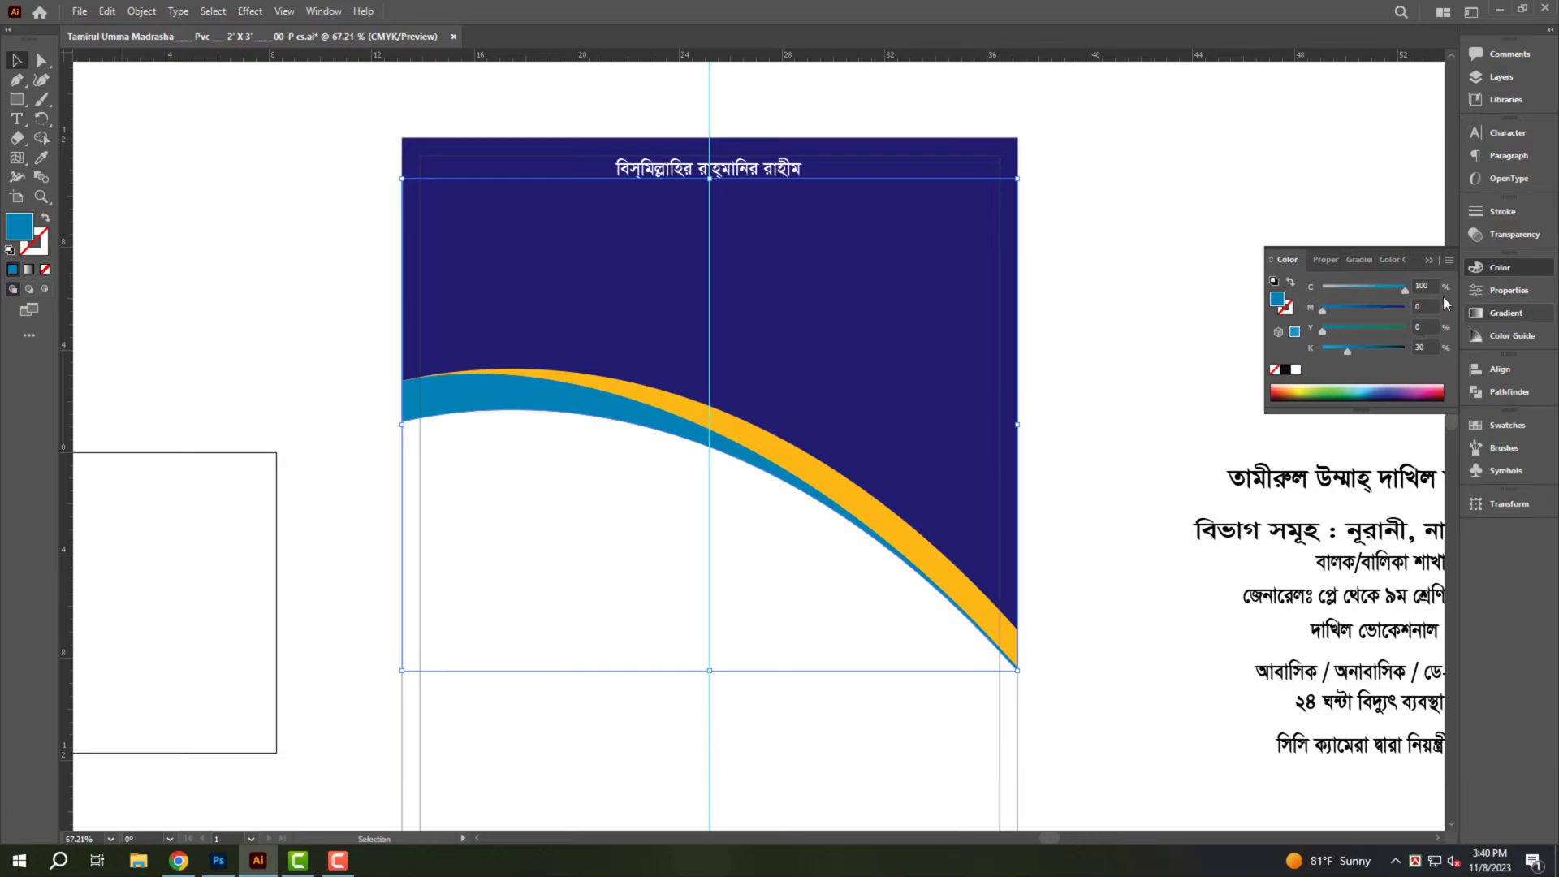
{"action": "key", "text": "ctrl+shift+a"}
{"action": "mouse_move", "coordinate": [498, 421]}
{"action": "left_mouse_down"}
{"action": "mouse_move", "coordinate": [534, 463]}
{"action": "mouse_move", "coordinate": [498, 400]}
{"action": "mouse_move", "coordinate": [319, 400]}
{"action": "left_mouse_up"}
{"action": "left_click", "coordinate": [494, 394]}
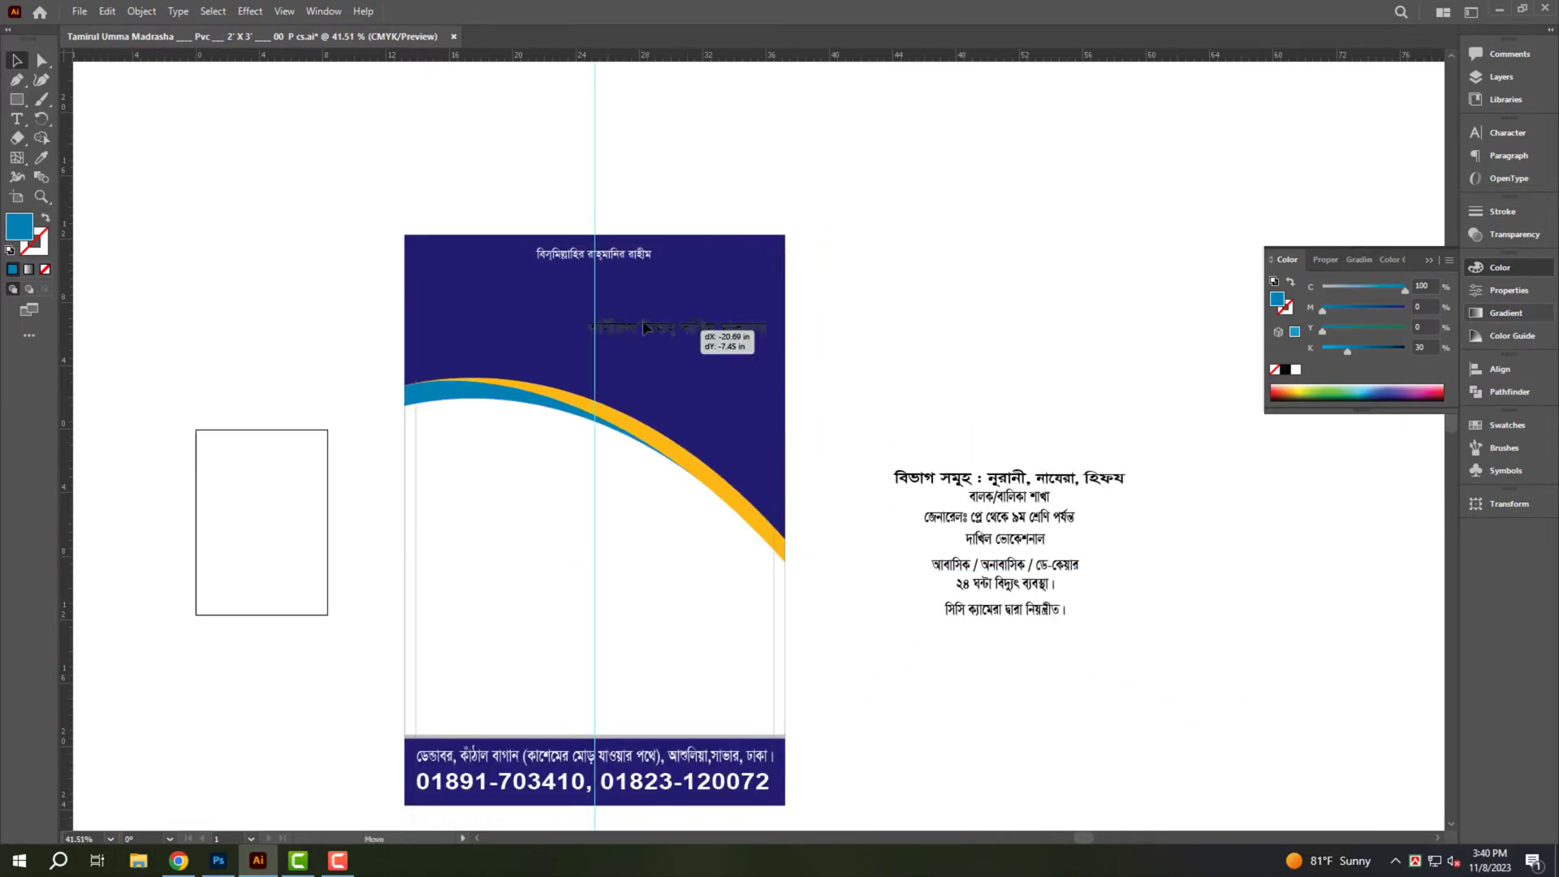
Place the madrasa title in the navy header in white, enlarged across its width.
{"action": "left_click_drag", "start_coordinate": [982, 452], "coordinate": [581, 302]}
{"action": "scroll", "coordinate": [523, 302], "scroll_direction": "up", "scroll_amount": 5}
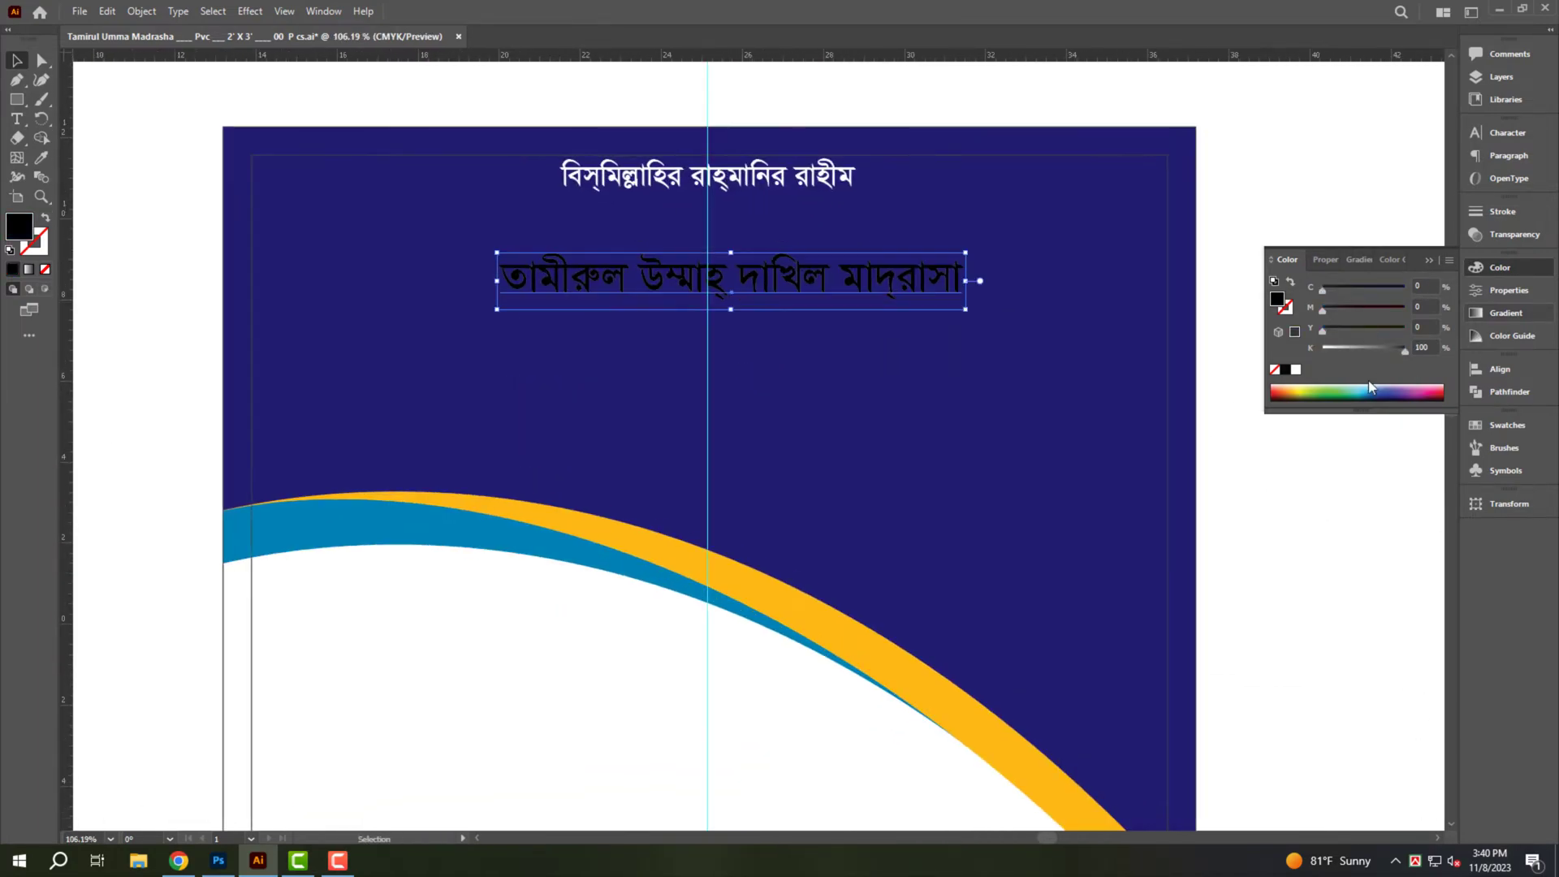
{"action": "left_click", "coordinate": [1294, 371]}
{"action": "left_click_drag", "start_coordinate": [873, 286], "coordinate": [627, 275]}
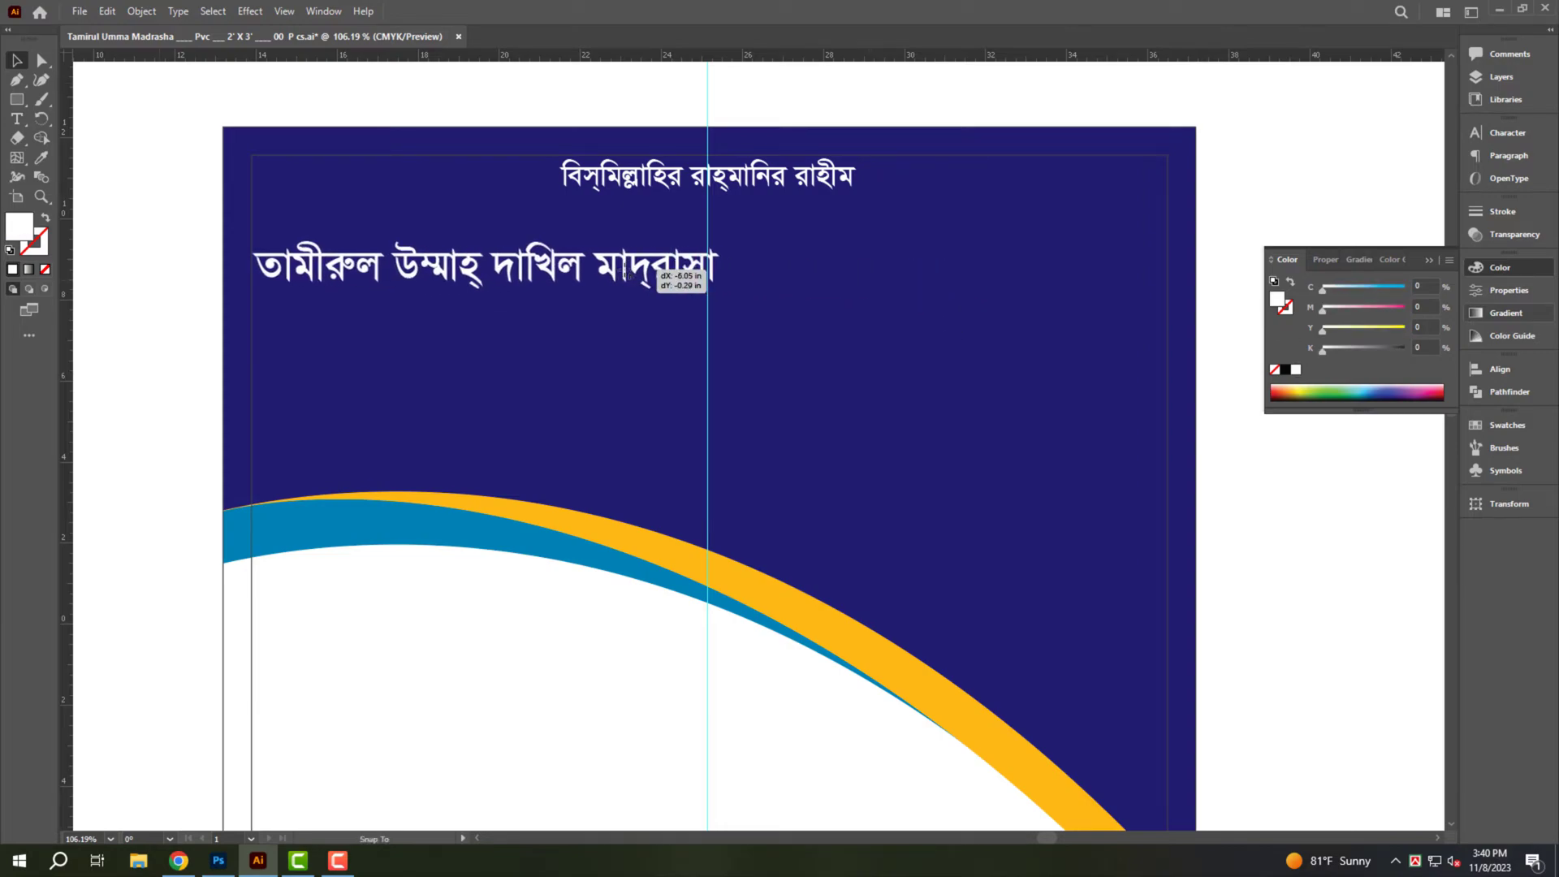
{"action": "left_click_drag", "start_coordinate": [720, 312], "coordinate": [1205, 487]}
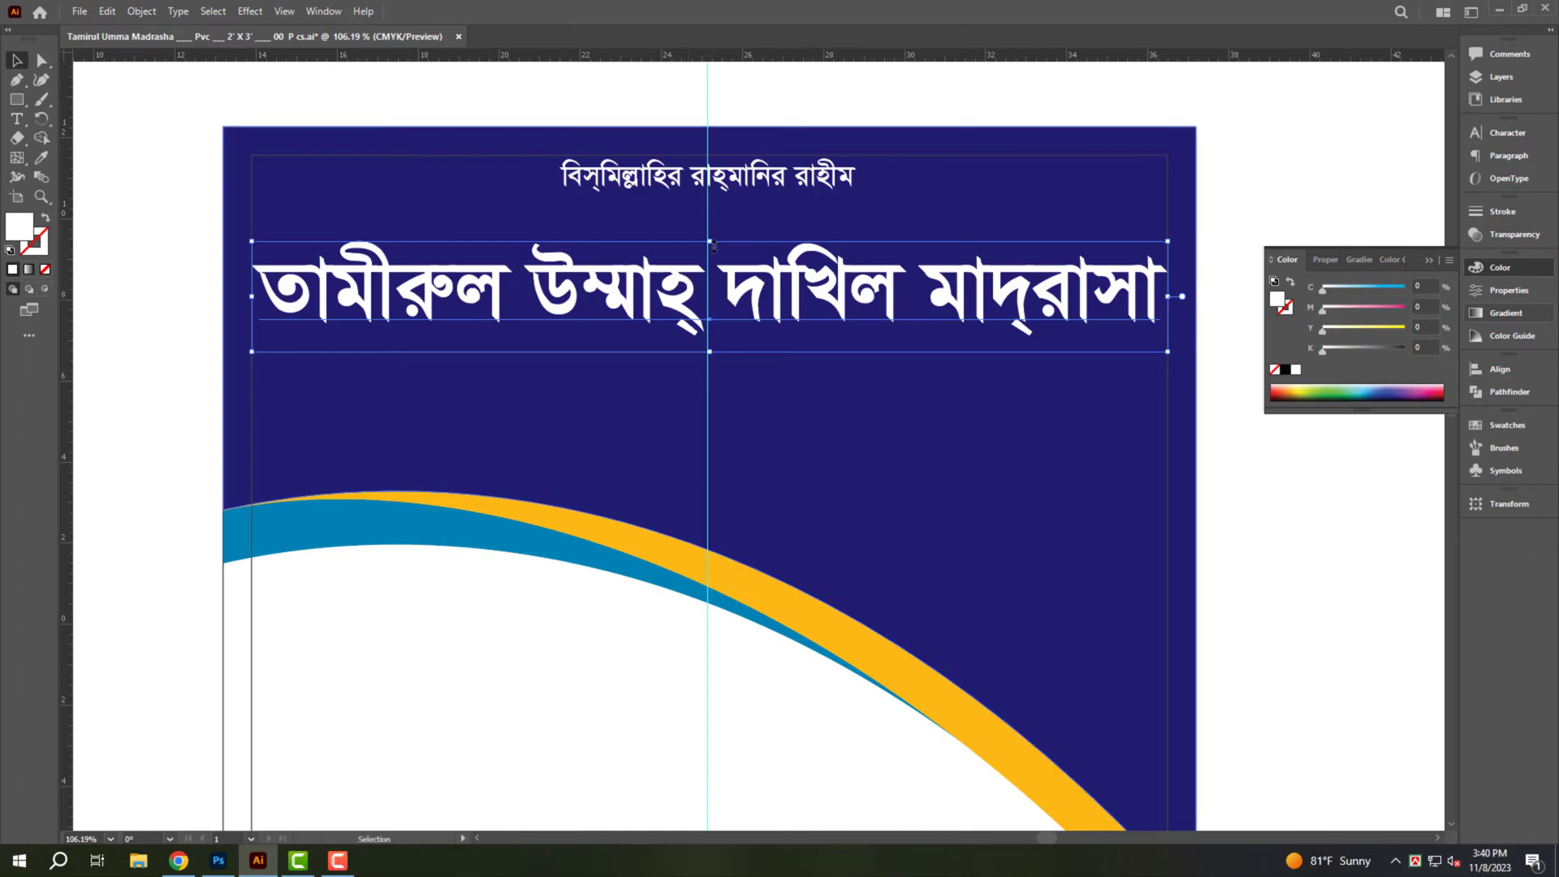
{"action": "left_click_drag", "start_coordinate": [711, 242], "coordinate": [710, 204]}
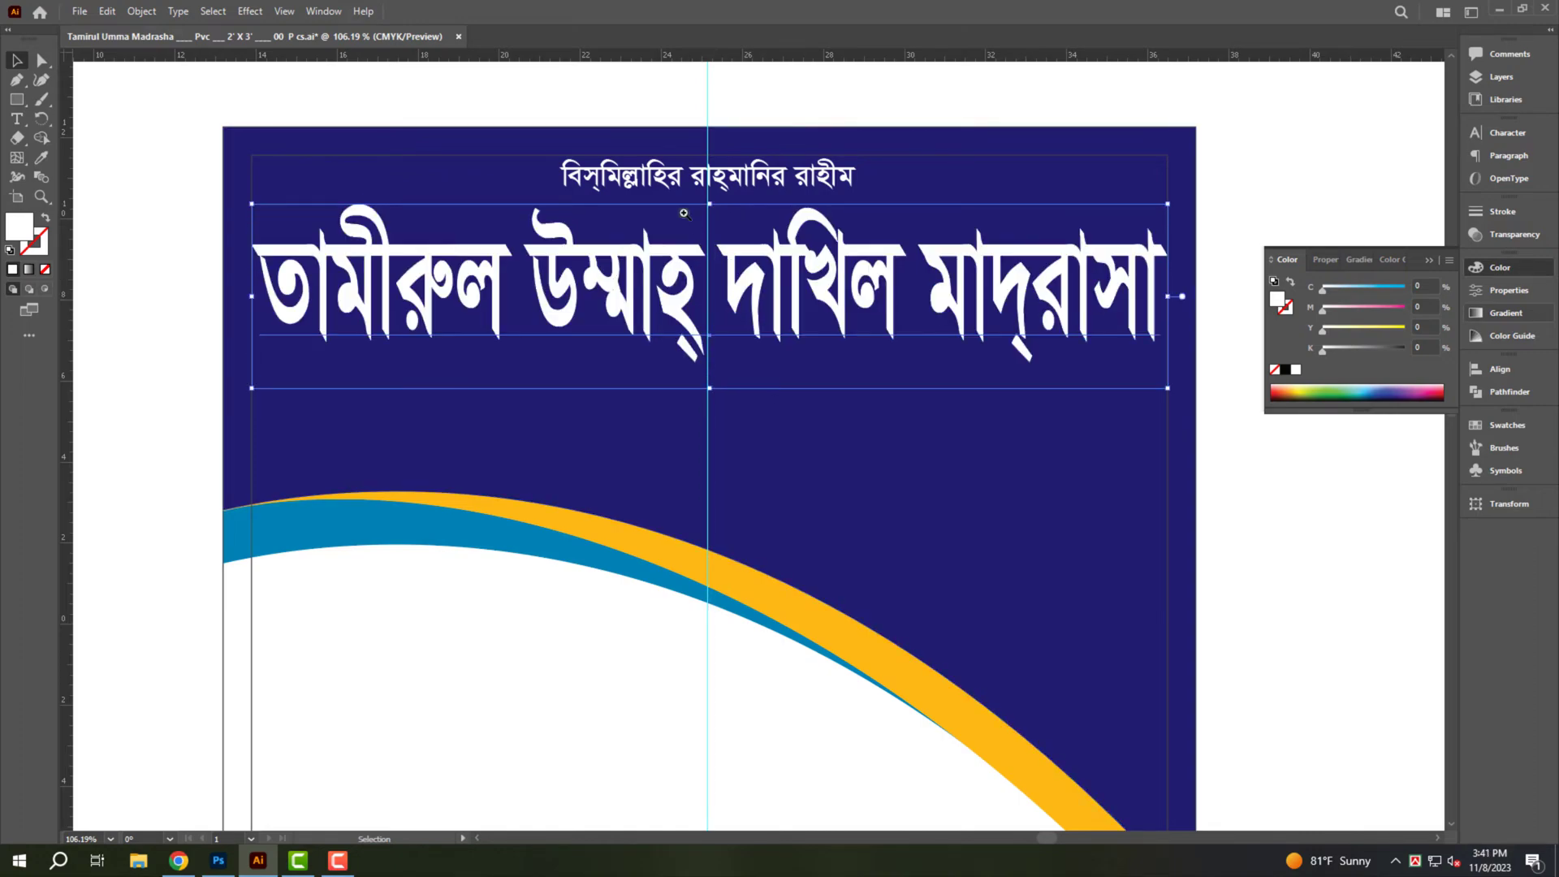
Move the department text block down and to the left on the poster.
{"action": "scroll", "coordinate": [684, 214], "scroll_direction": "down", "scroll_amount": 3}
{"action": "scroll", "coordinate": [685, 214], "scroll_direction": "down", "scroll_amount": 2}
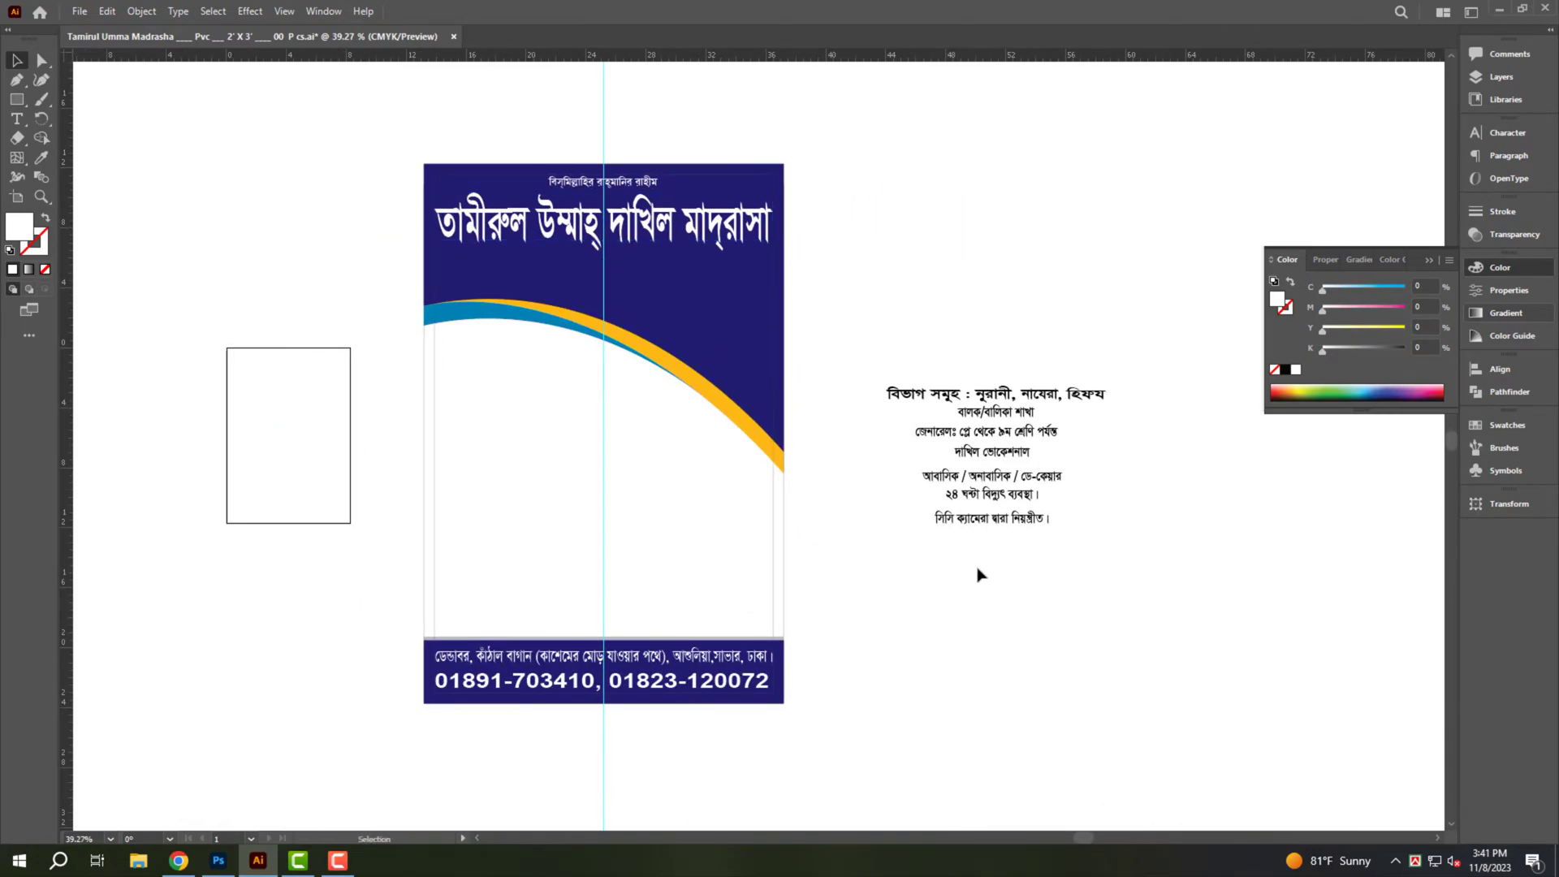
{"action": "scroll", "coordinate": [419, 533], "scroll_direction": "up", "scroll_amount": 1}
{"action": "left_click_drag", "start_coordinate": [1205, 647], "coordinate": [1203, 643]}
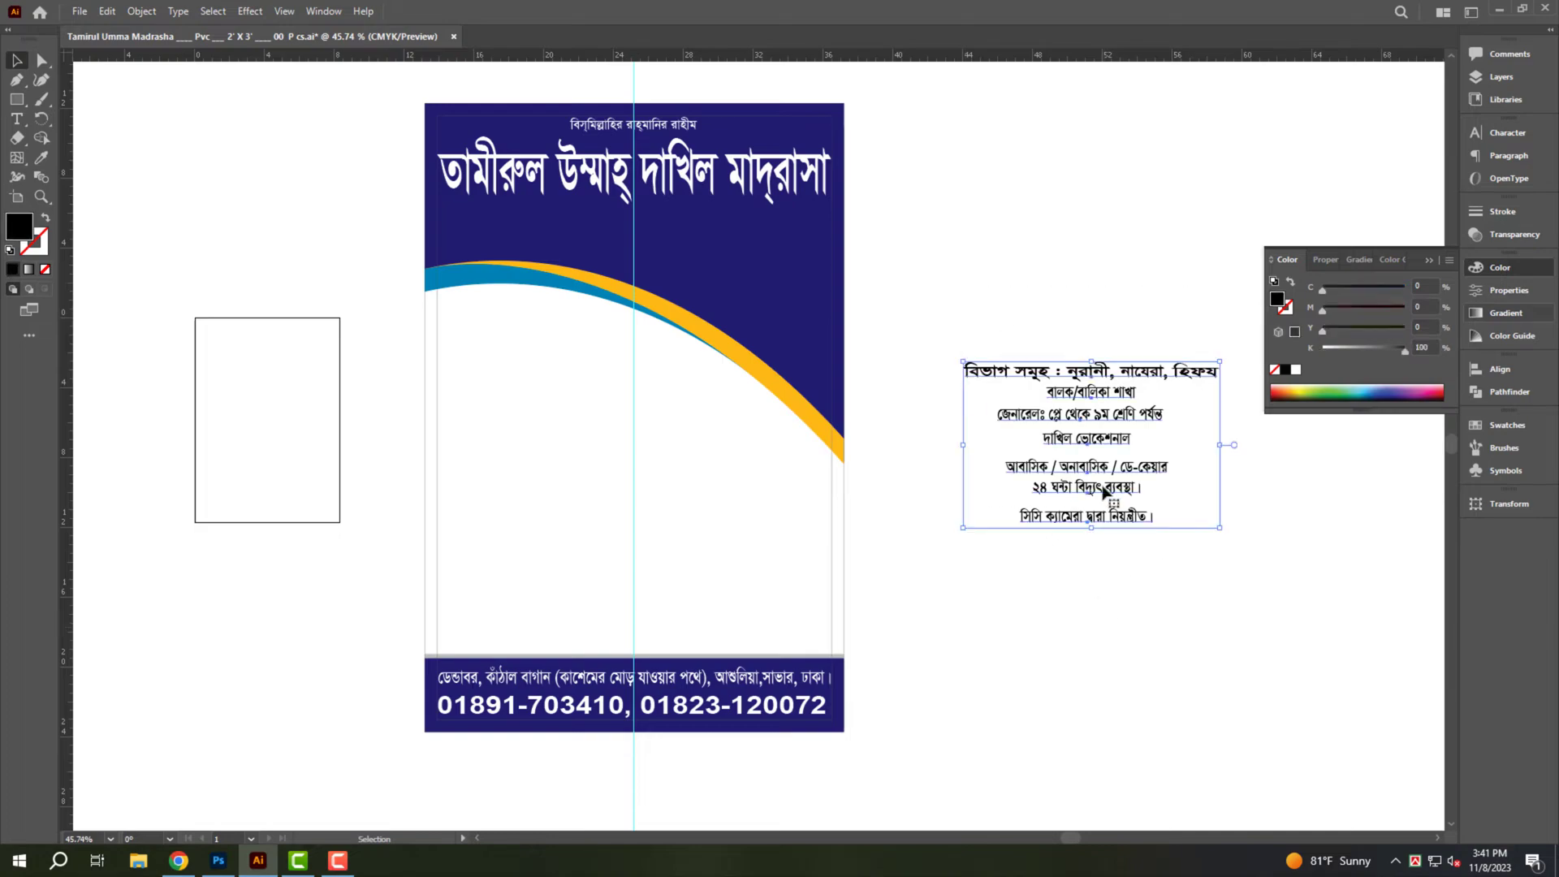
{"action": "left_click_drag", "start_coordinate": [1097, 393], "coordinate": [989, 462]}
{"action": "scroll", "coordinate": [1047, 679], "scroll_direction": "up", "scroll_amount": 1}
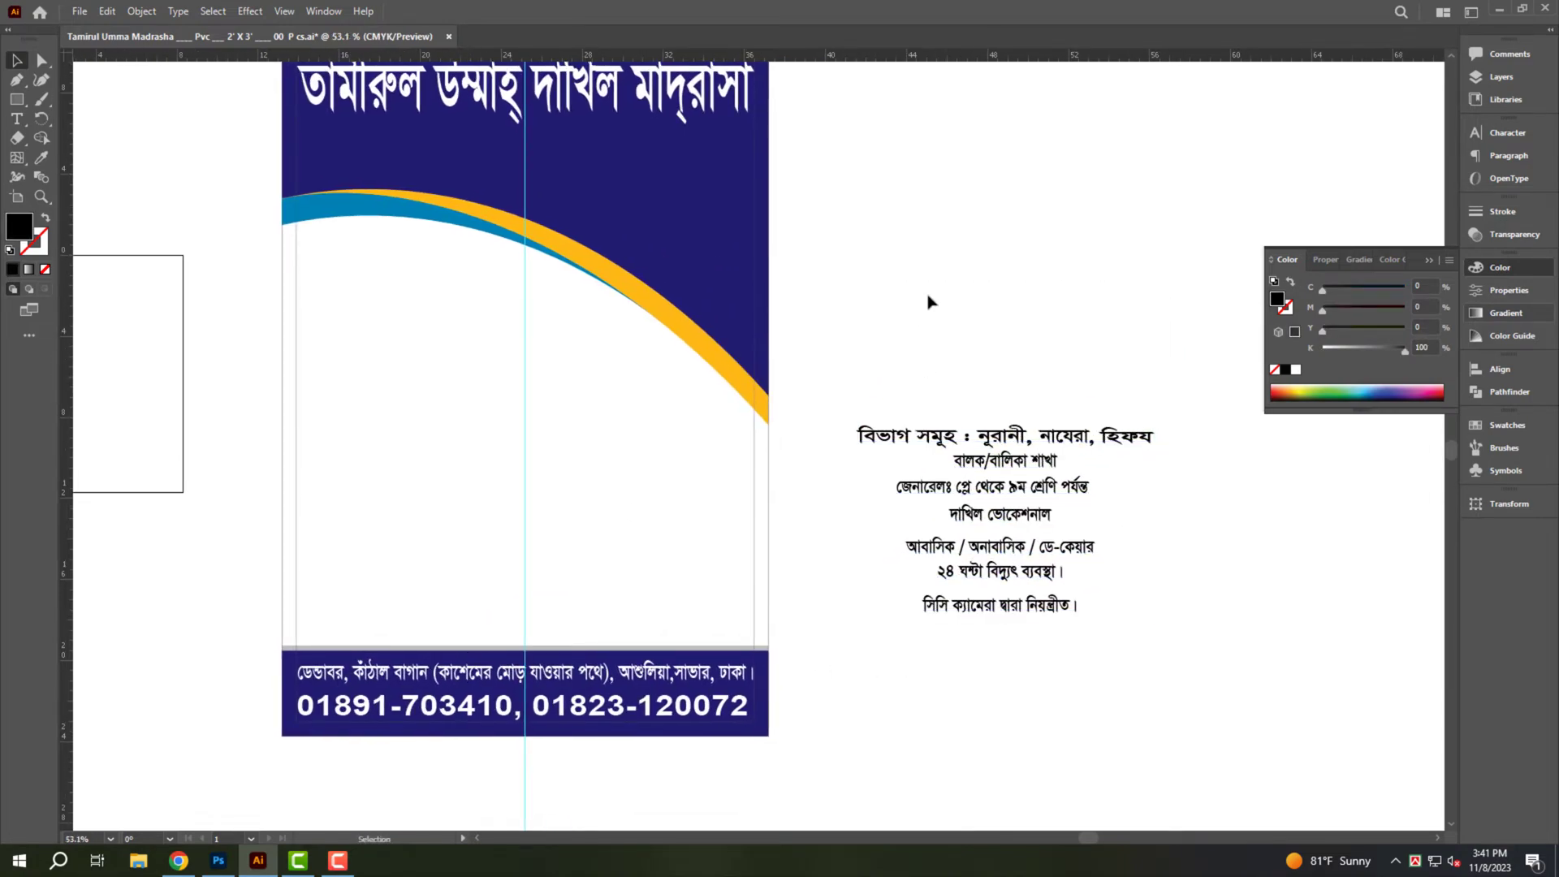
Open the circular student photos PNG from Downloads with Adobe Illustrator.
{"action": "key", "text": "super+d"}
{"action": "key", "text": "super+e"}
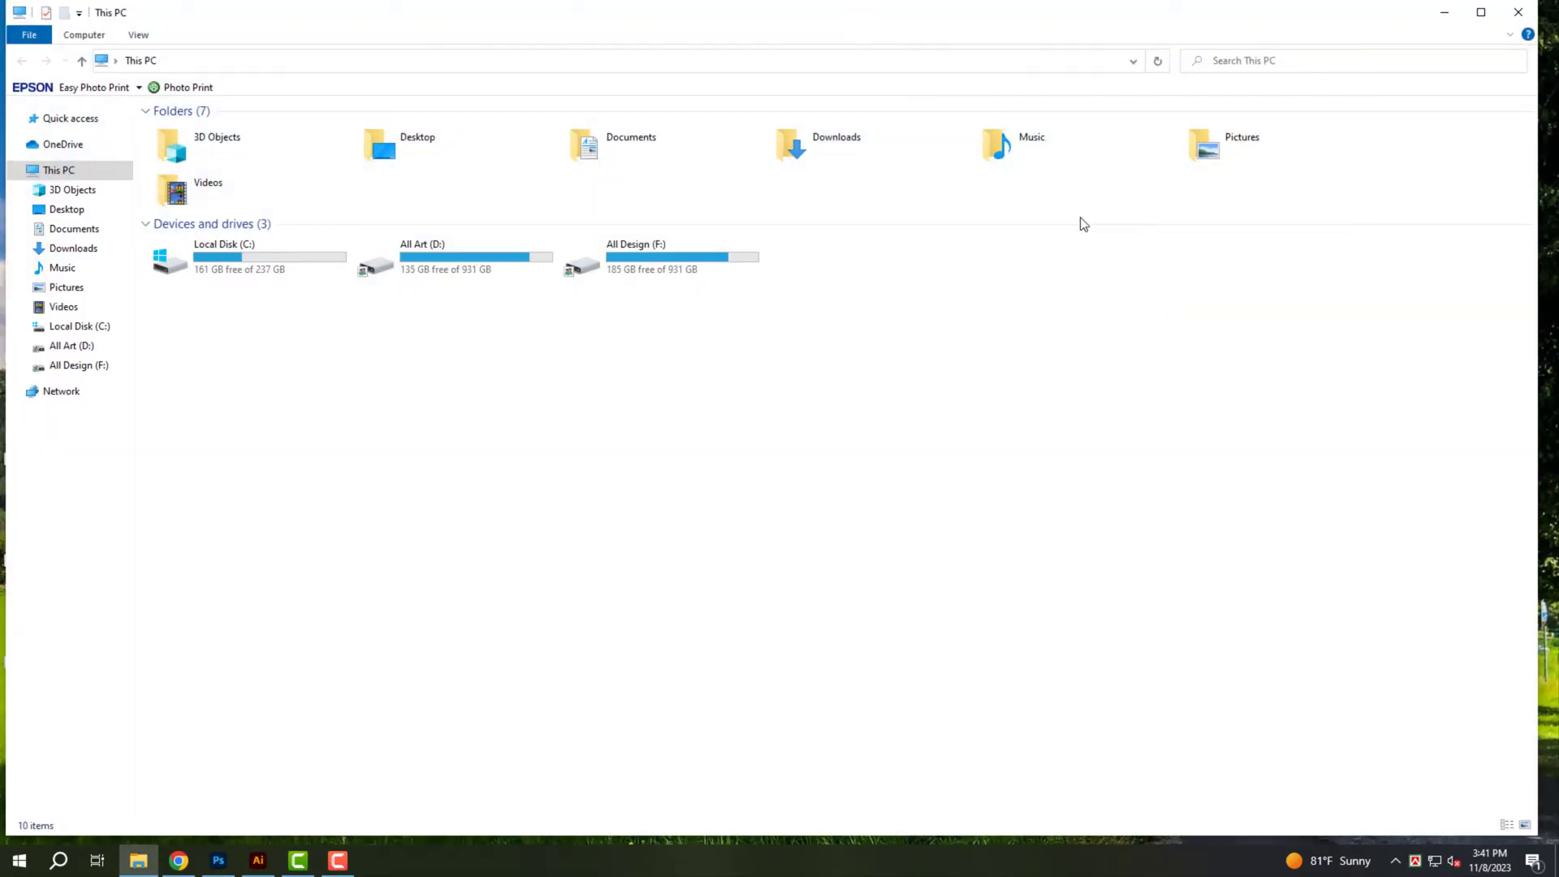
{"action": "double_click", "coordinate": [850, 146]}
{"action": "right_click", "coordinate": [1311, 202]}
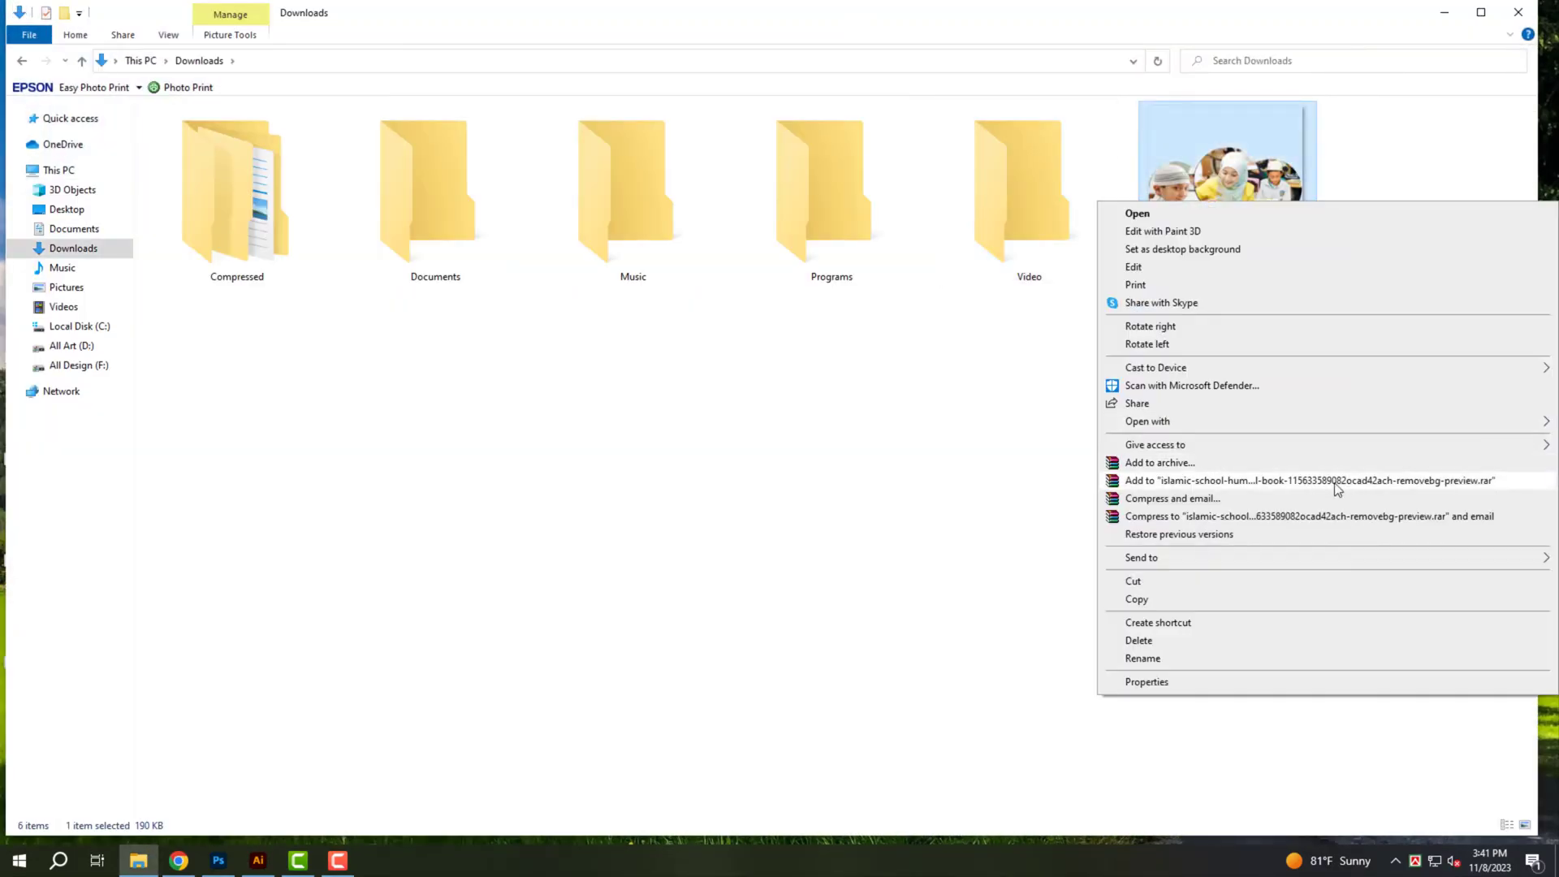
{"action": "mouse_move", "coordinate": [1147, 420]}
{"action": "left_click", "coordinate": [1017, 417]}
Paste the three circular student photos into the poster's white area and enlarge them.
{"action": "key", "text": "ctrl+x"}
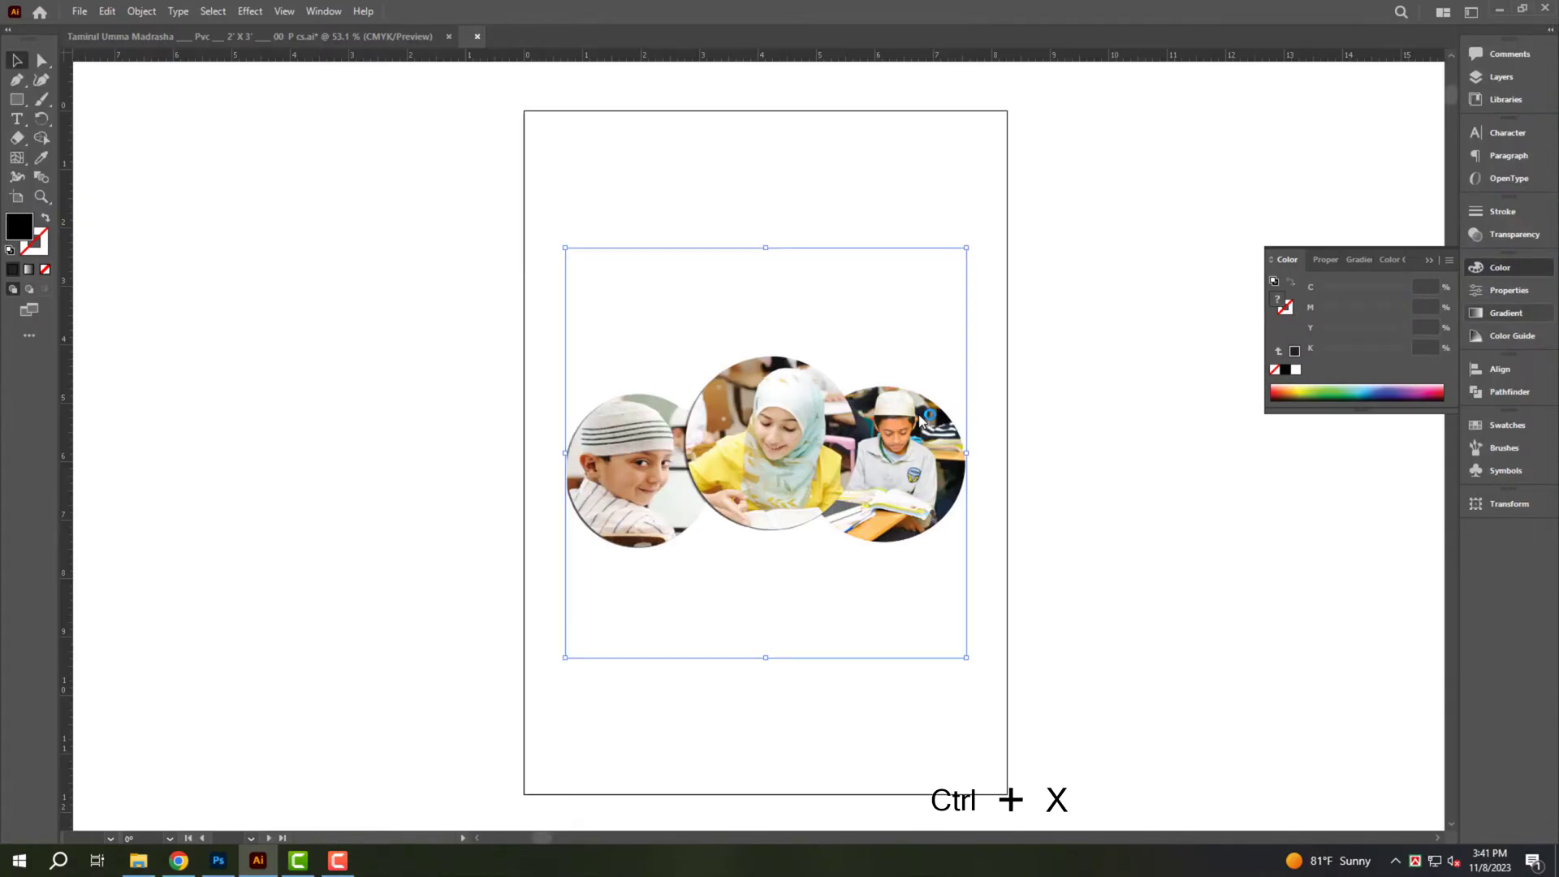
{"action": "key", "text": "ctrl+w"}
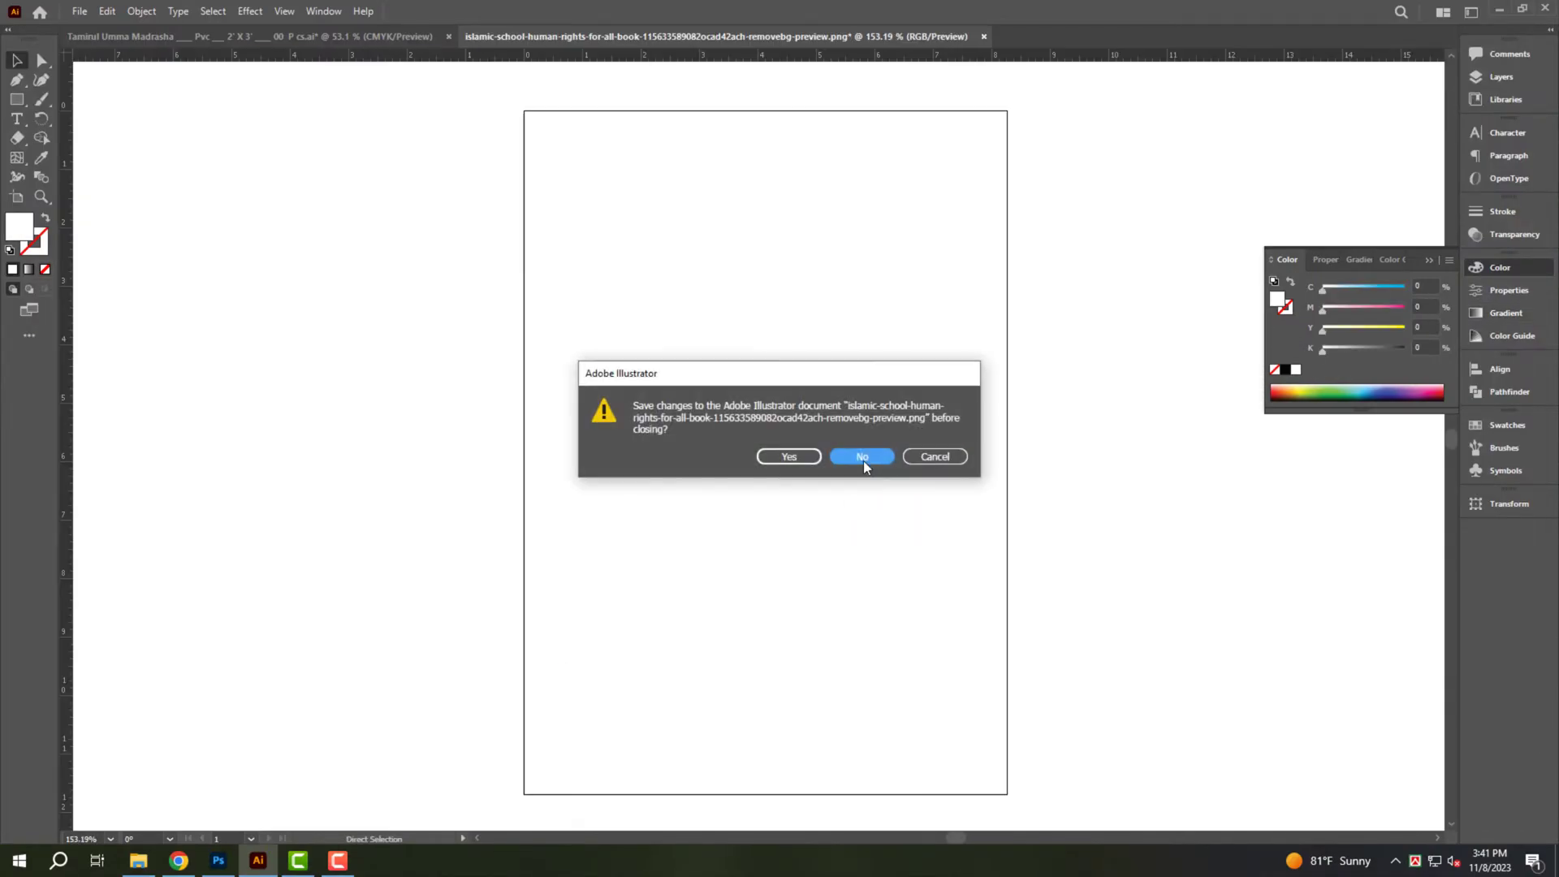
{"action": "left_click", "coordinate": [863, 461]}
{"action": "key", "text": "ctrl+v"}
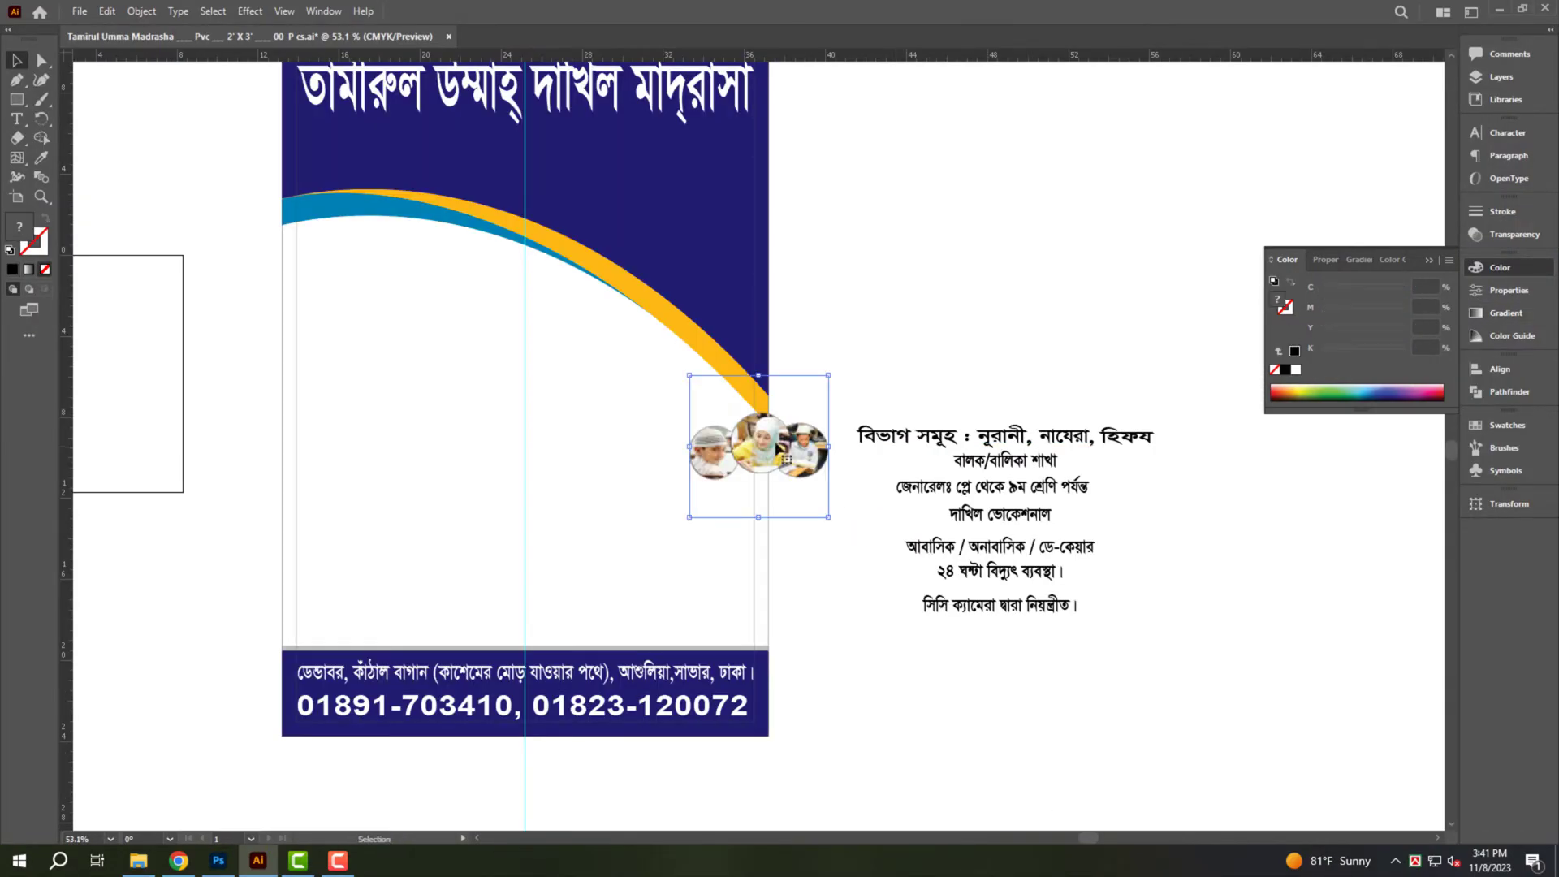
{"action": "left_click_drag", "start_coordinate": [786, 458], "coordinate": [698, 569]}
{"action": "mouse_move", "coordinate": [609, 599]}
{"action": "left_mouse_down"}
{"action": "mouse_move", "coordinate": [411, 589]}
{"action": "mouse_move", "coordinate": [607, 436]}
{"action": "left_mouse_up"}
{"action": "scroll", "coordinate": [539, 410], "scroll_direction": "up", "scroll_amount": 1}
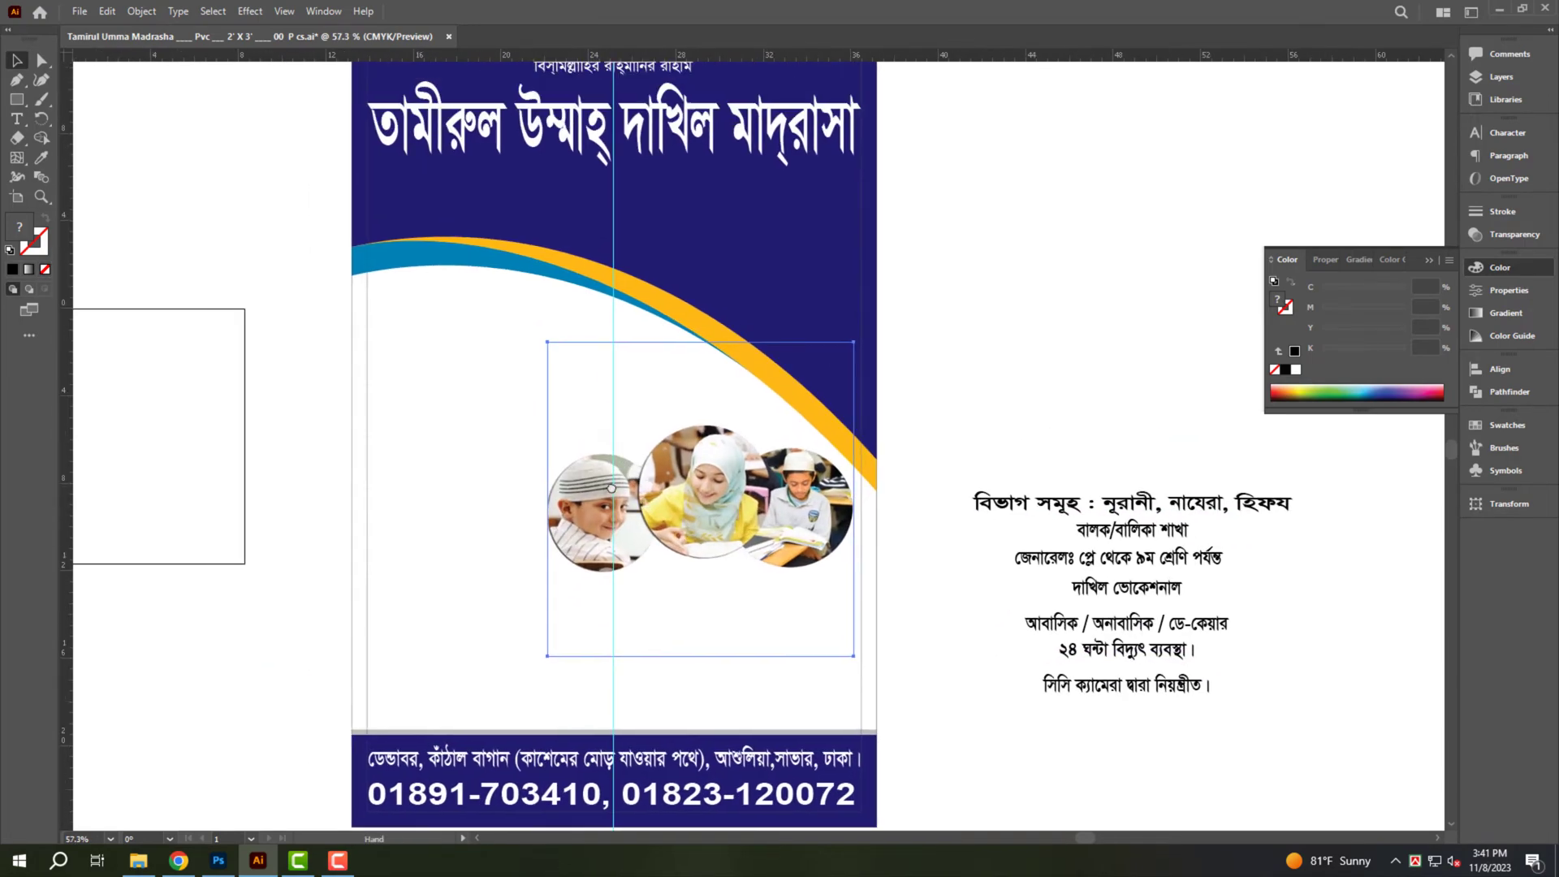
{"action": "left_click", "coordinate": [1033, 288]}
Move the departments line up onto the navy header.
{"action": "scroll", "coordinate": [918, 403], "scroll_direction": "up", "scroll_amount": 2}
{"action": "scroll", "coordinate": [918, 404], "scroll_direction": "right", "scroll_amount": 2}
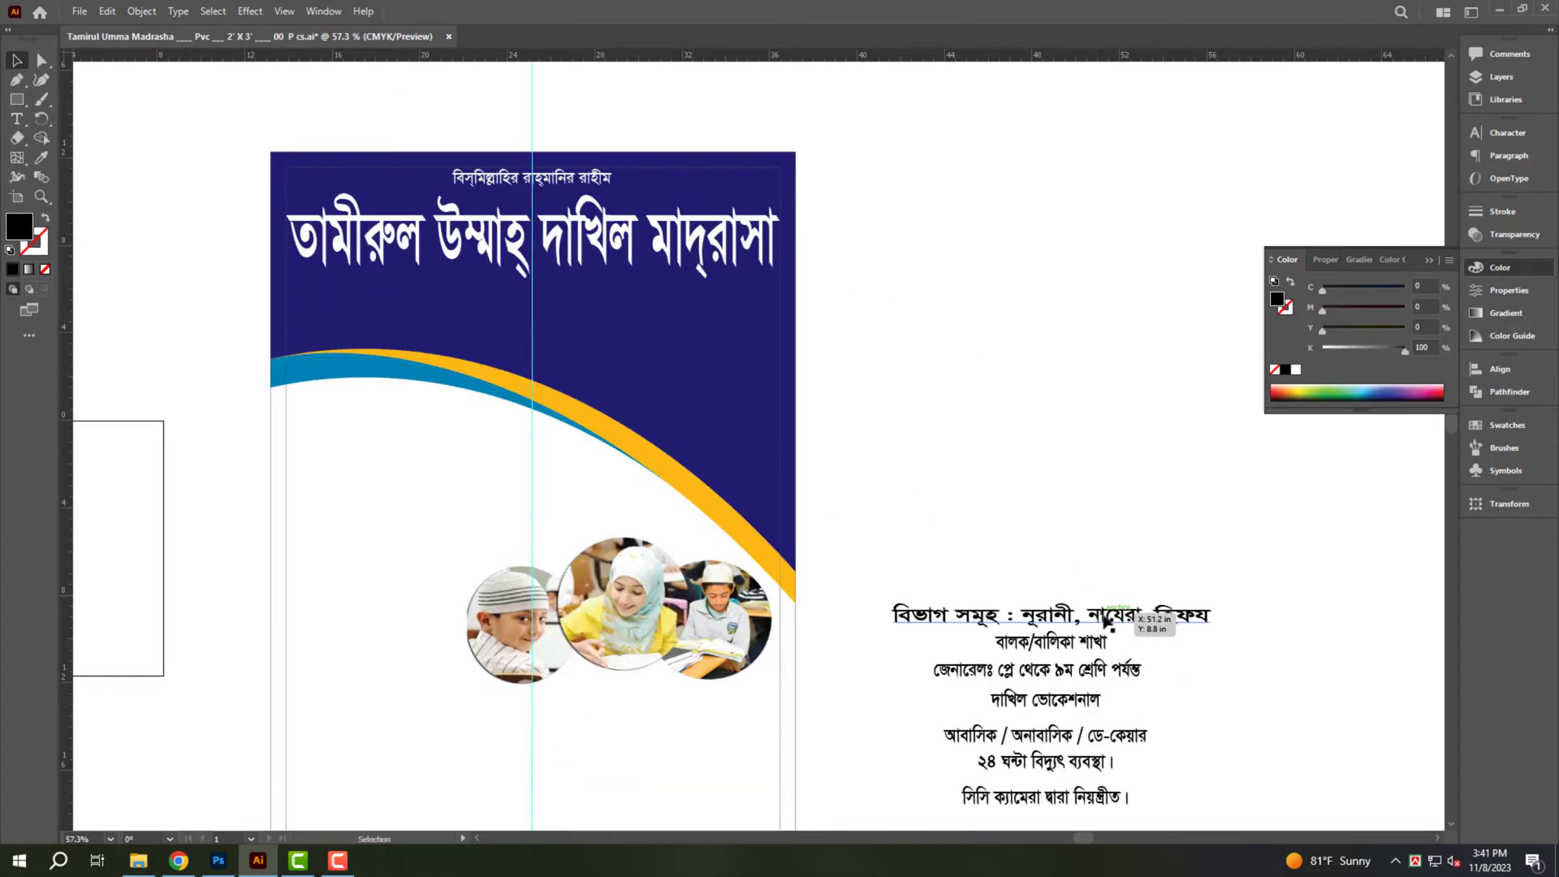
{"action": "mouse_move", "coordinate": [1111, 620]}
{"action": "left_mouse_down"}
{"action": "mouse_move", "coordinate": [1102, 464]}
{"action": "mouse_move", "coordinate": [534, 202]}
{"action": "left_mouse_up"}
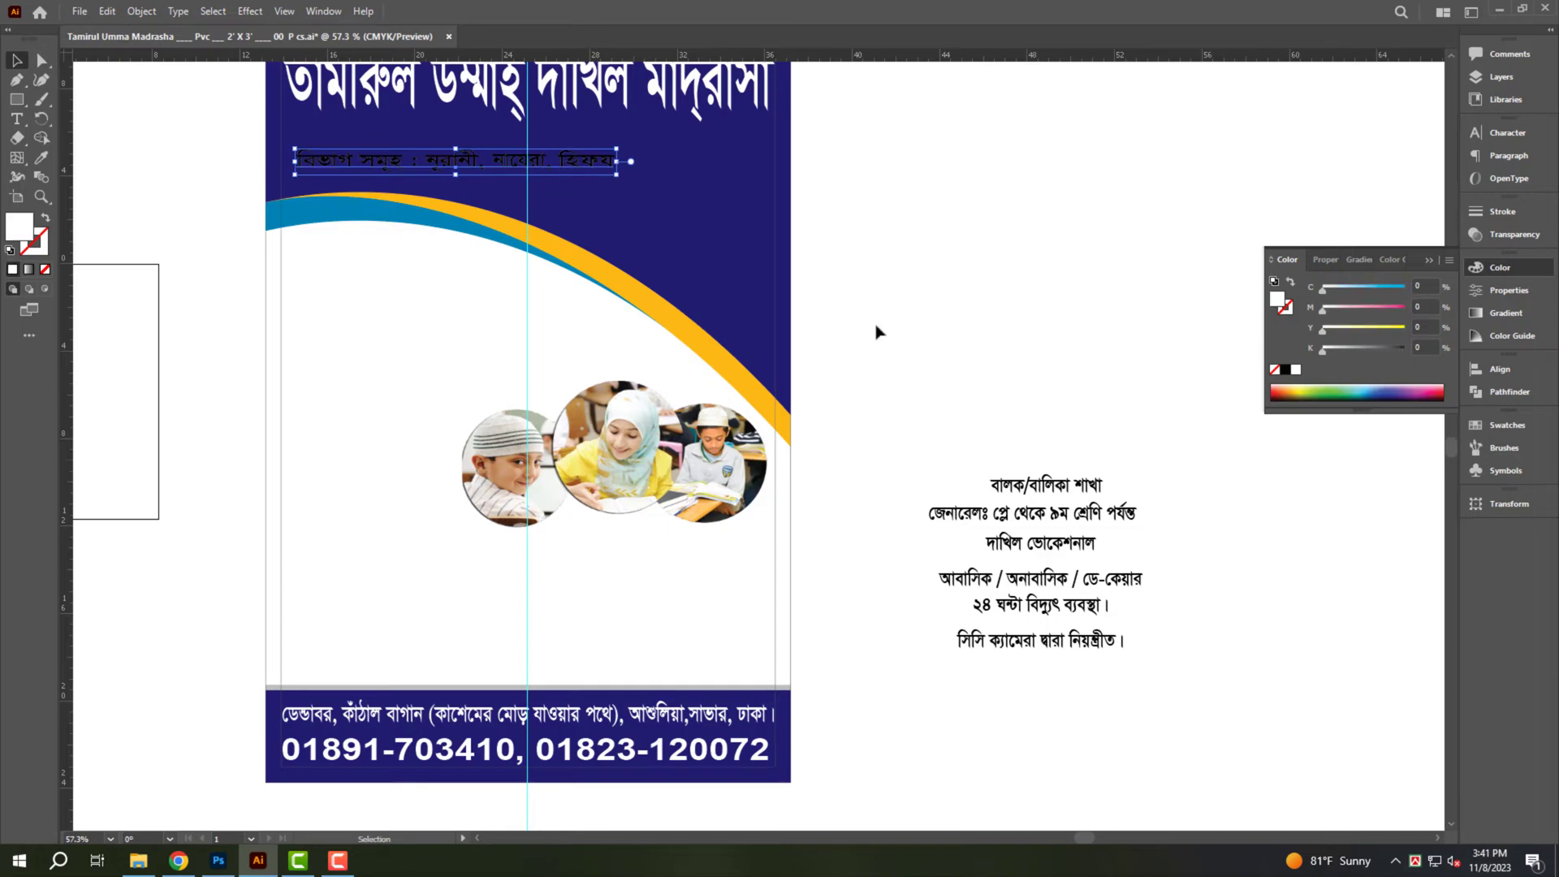
{"action": "scroll", "coordinate": [877, 331], "scroll_direction": "up", "scroll_amount": 5}
Split the departments text after the colon into two left-aligned magenta lines in the white area.
{"action": "left_click", "coordinate": [946, 331]}
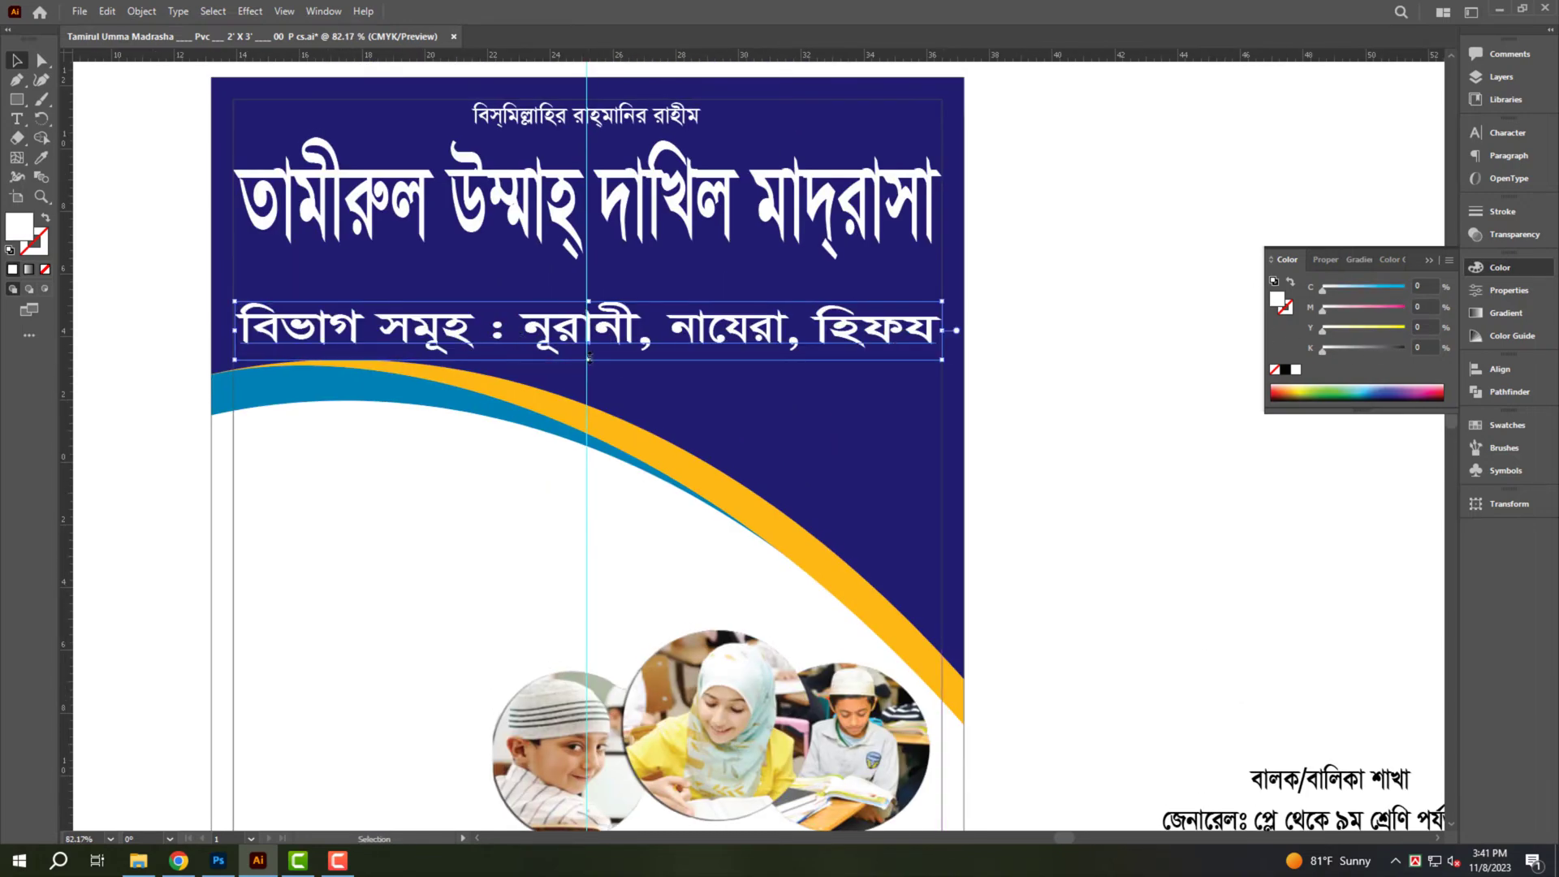
{"action": "double_click", "coordinate": [514, 333]}
{"action": "key", "text": "Return"}
{"action": "key", "text": "Escape"}
{"action": "key", "text": "ctrl+shift+l"}
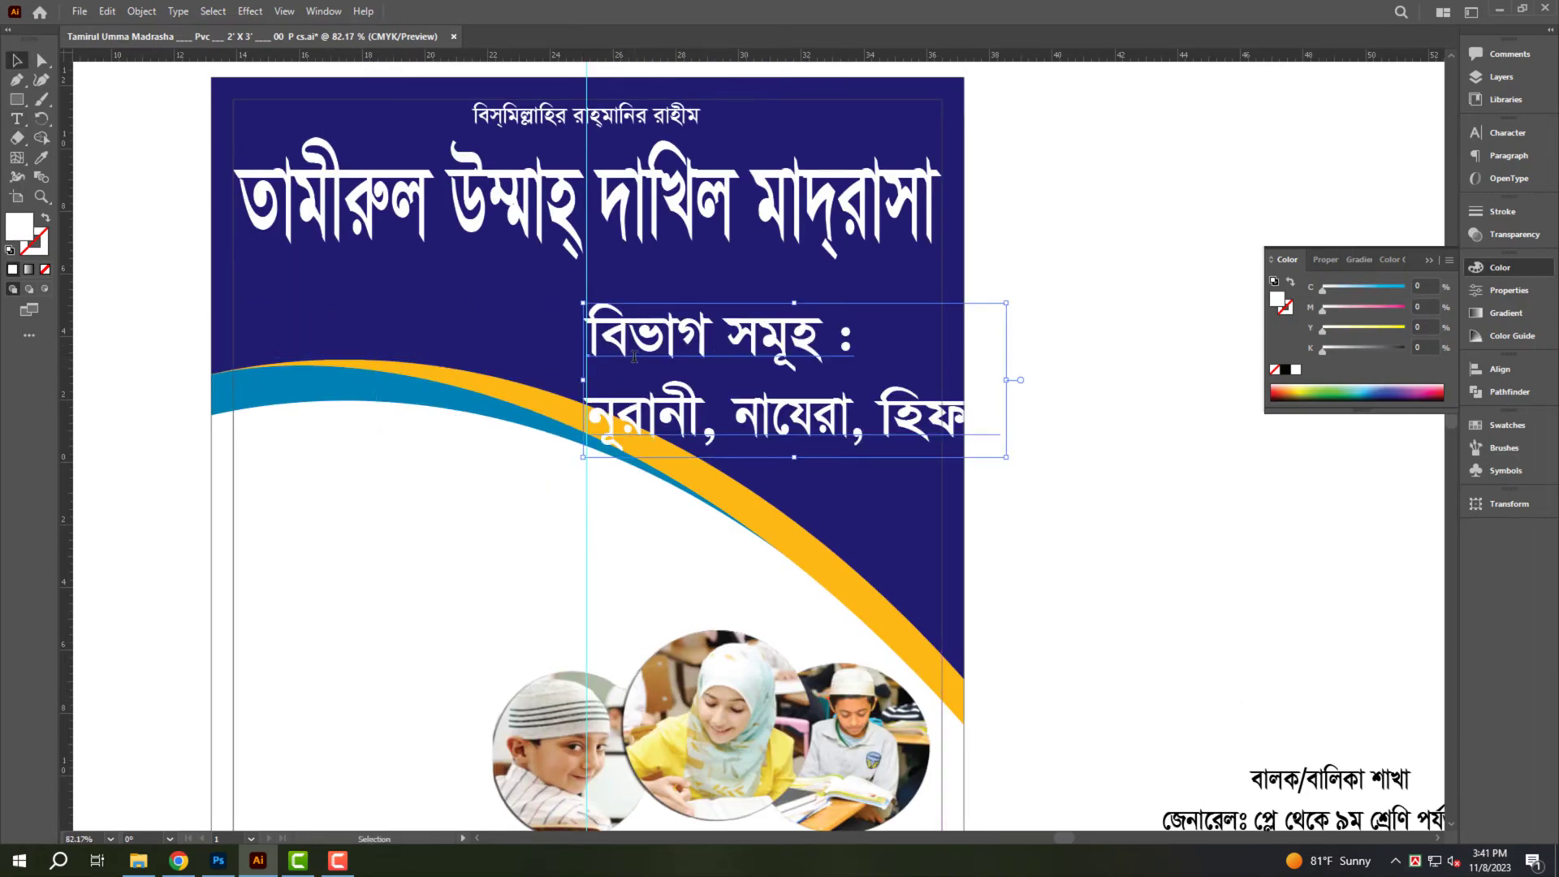
{"action": "left_click_drag", "start_coordinate": [634, 356], "coordinate": [285, 481]}
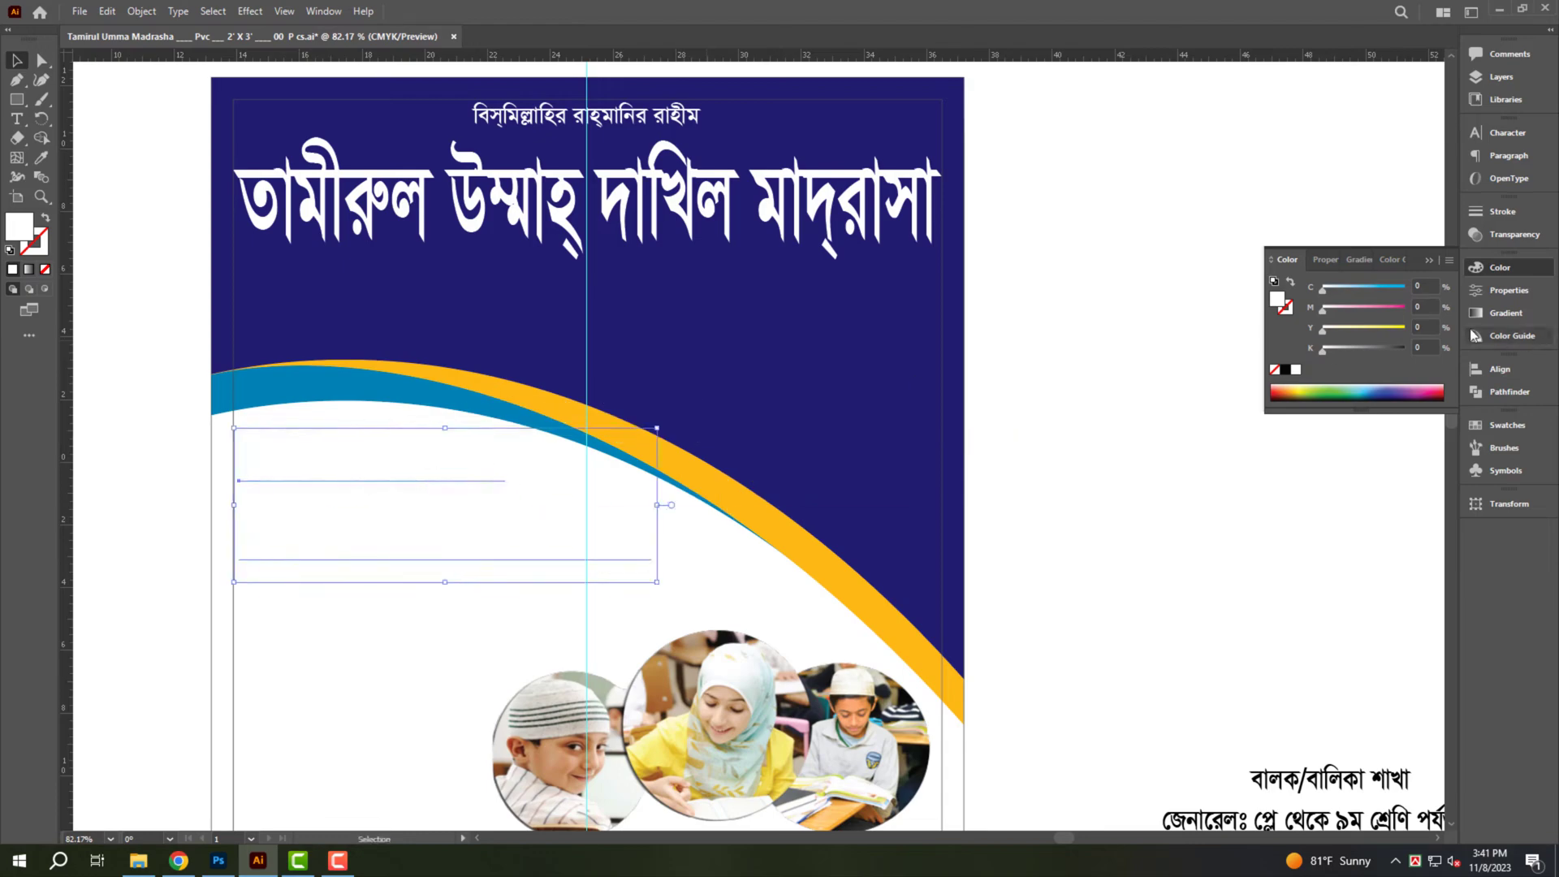
{"action": "left_click", "coordinate": [1407, 315]}
{"action": "key", "text": "ctrl+shift+comma"}
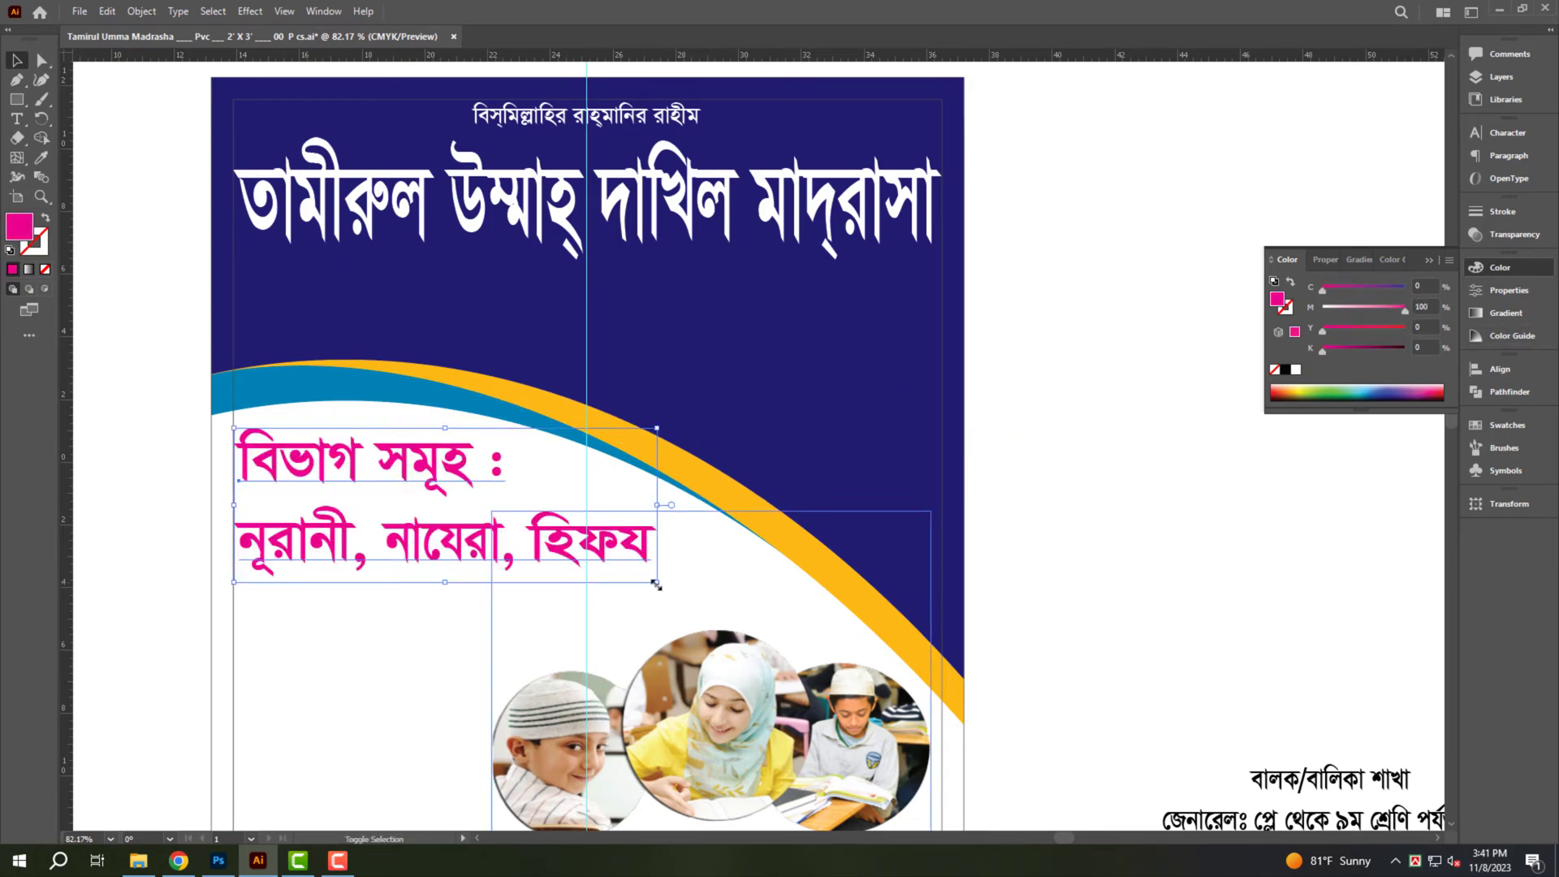
Underline the 'বিভাগ সমূহ :' heading line, then enlarge and nudge up the text block.
{"action": "left_click", "coordinate": [386, 460]}
{"action": "triple_click", "coordinate": [386, 460]}
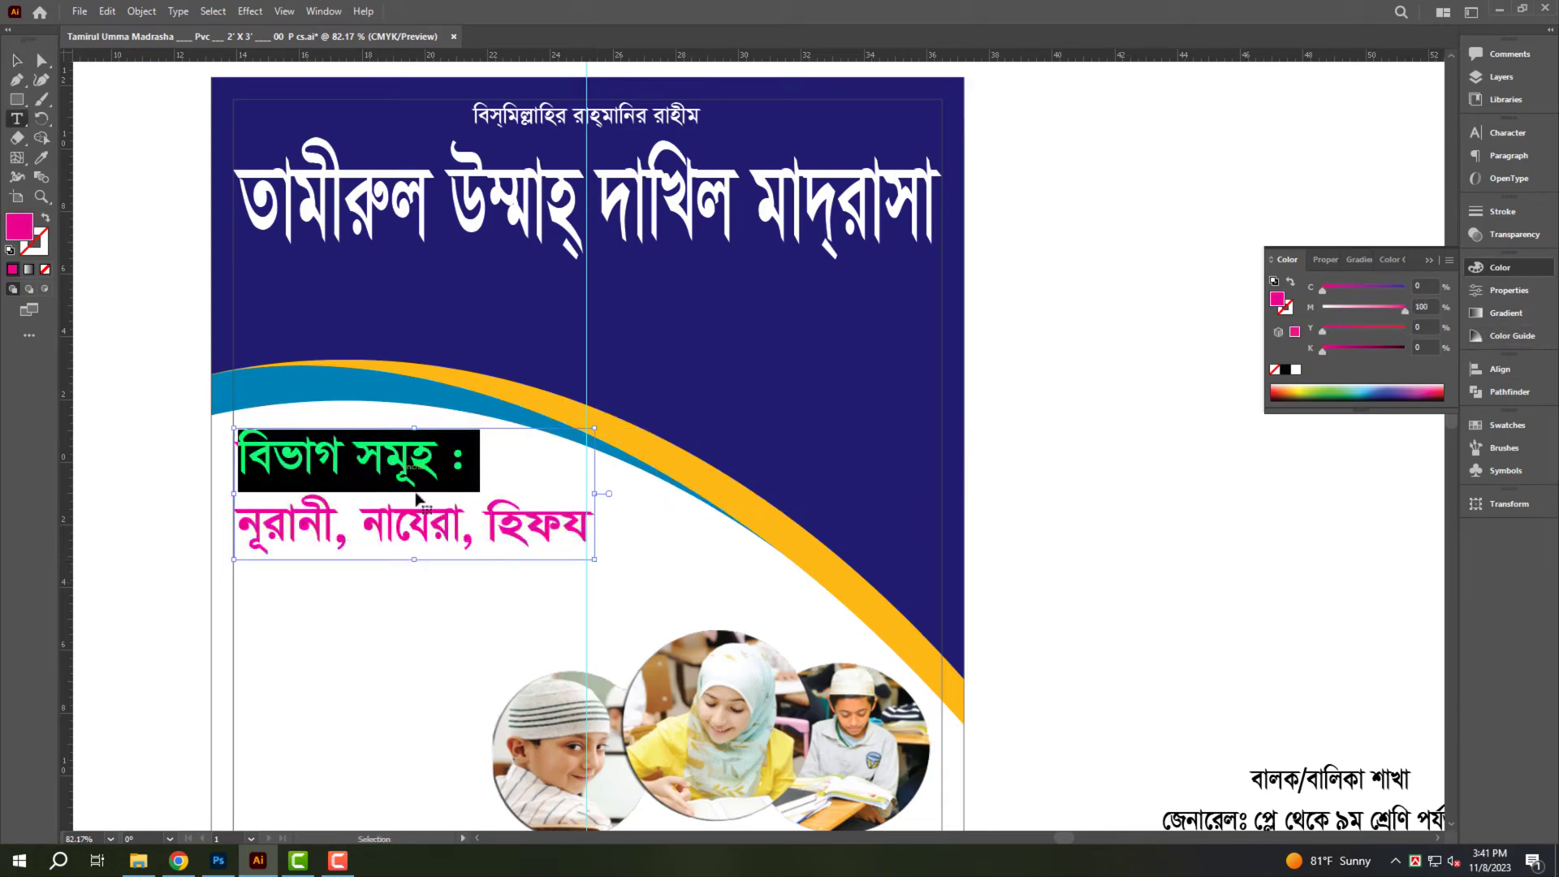
{"action": "key", "text": "ctrl+t"}
{"action": "left_click", "coordinate": [1422, 293]}
{"action": "left_click", "coordinate": [471, 536]}
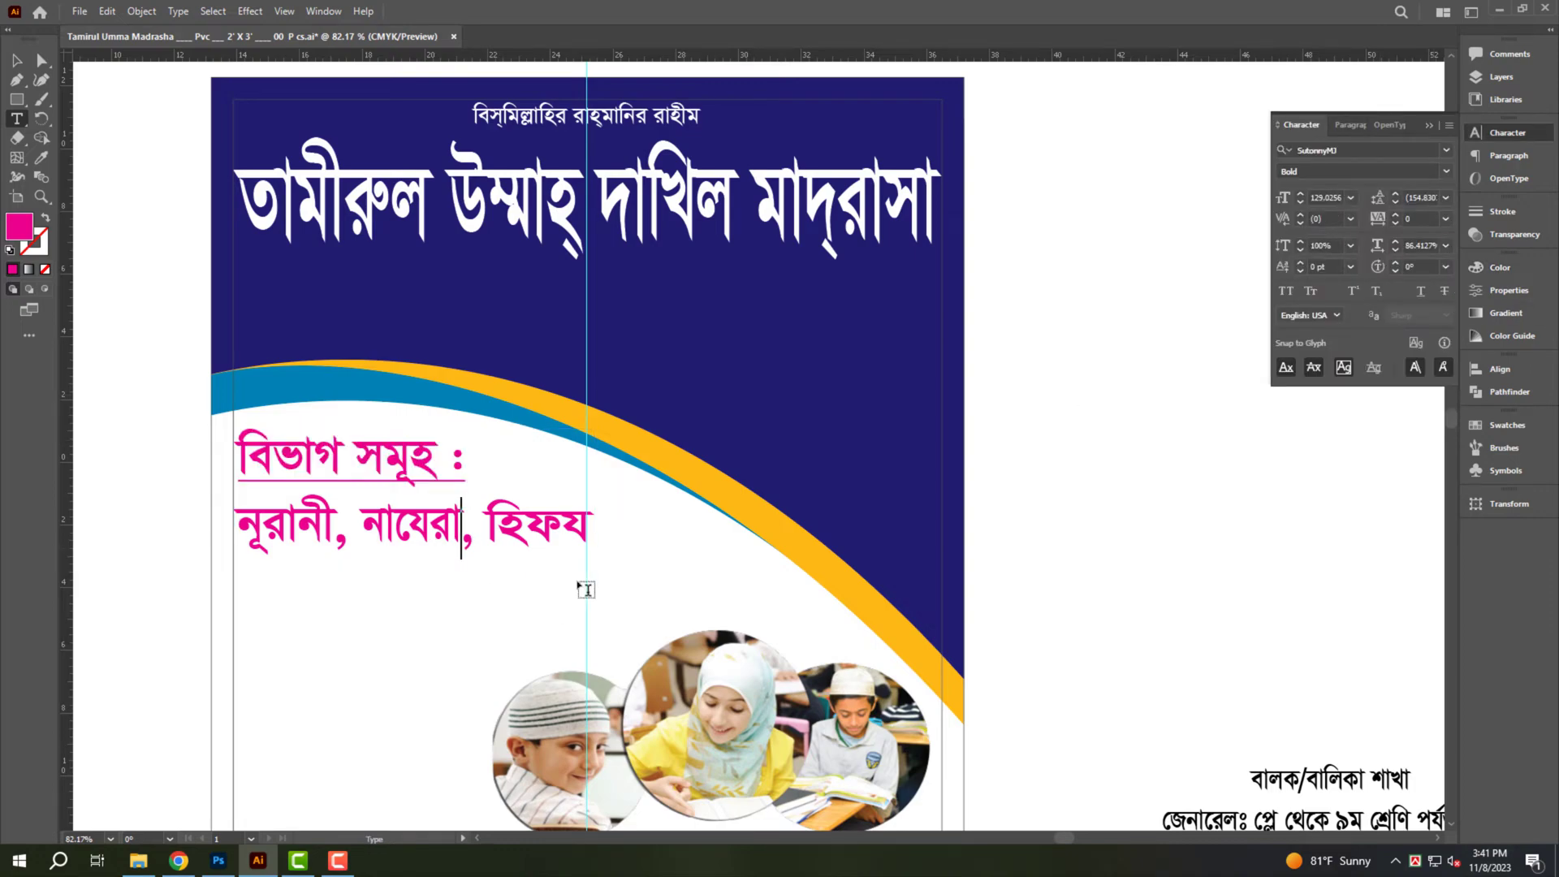
{"action": "key", "text": "Escape"}
{"action": "key", "text": "ctrl+shift+period"}
{"action": "key", "text": "ctrl+shift+period"}
{"action": "key", "text": "ctrl+shift+period"}
{"action": "key", "text": "ctrl+shift+period"}
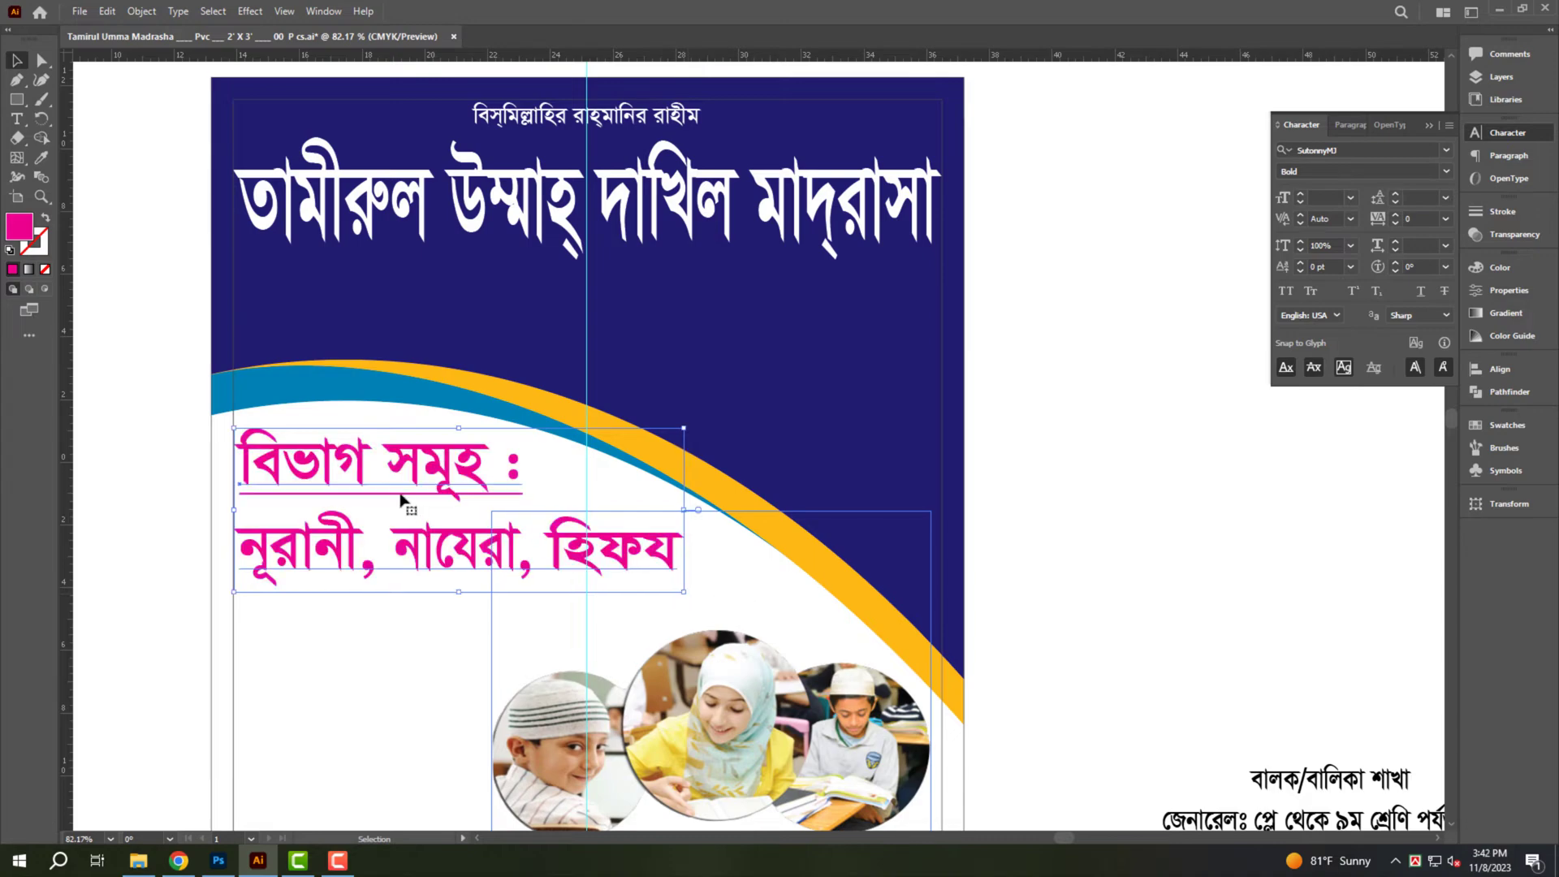
{"action": "left_click_drag", "start_coordinate": [404, 482], "coordinate": [406, 474]}
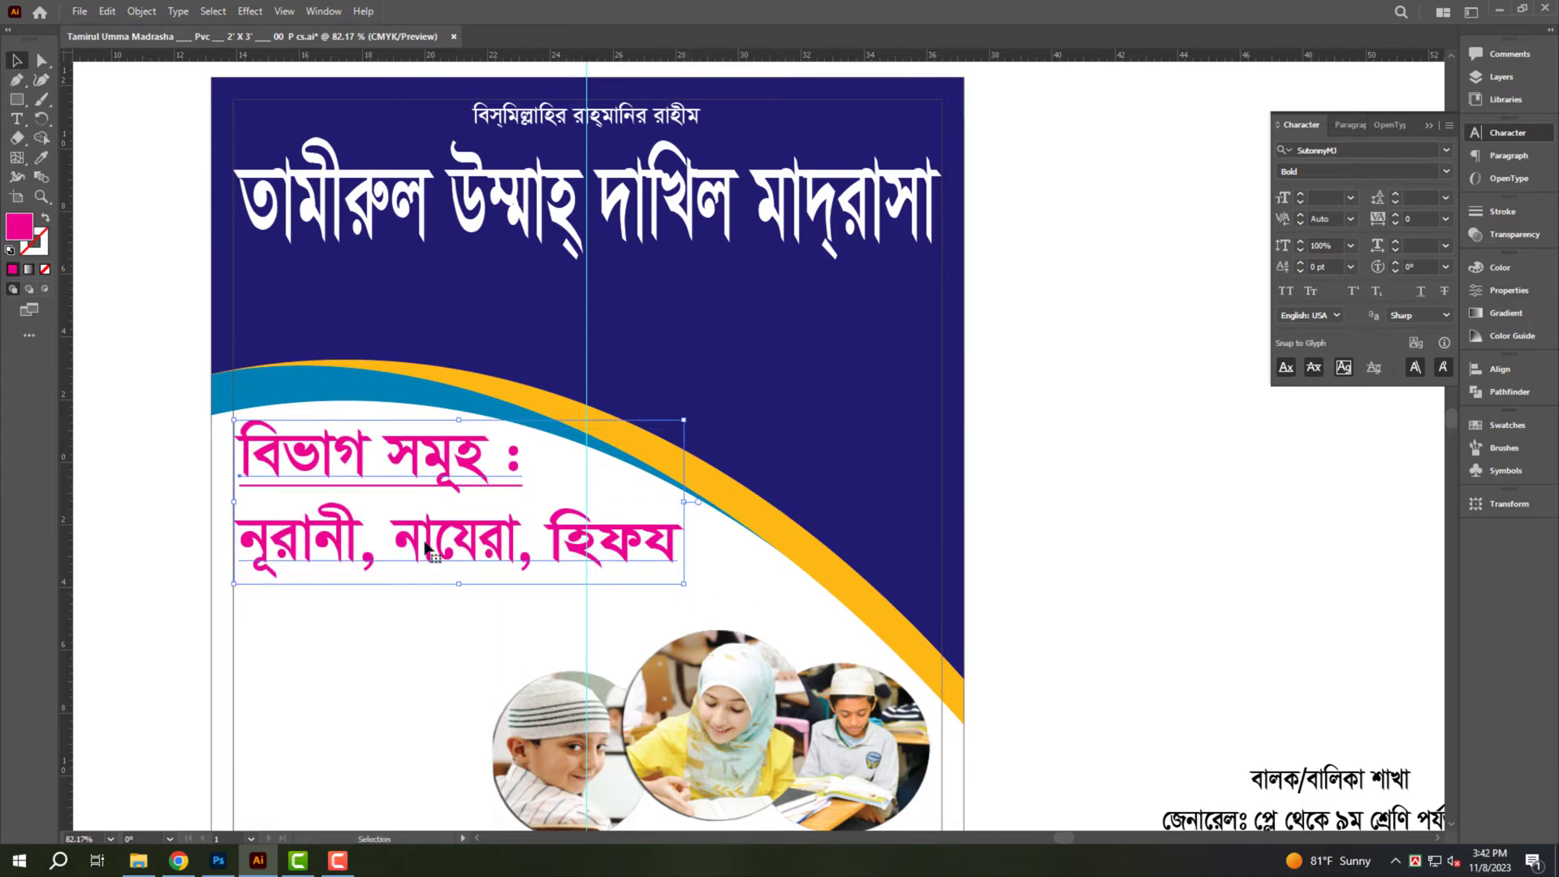
{"action": "left_click", "coordinate": [1499, 267]}
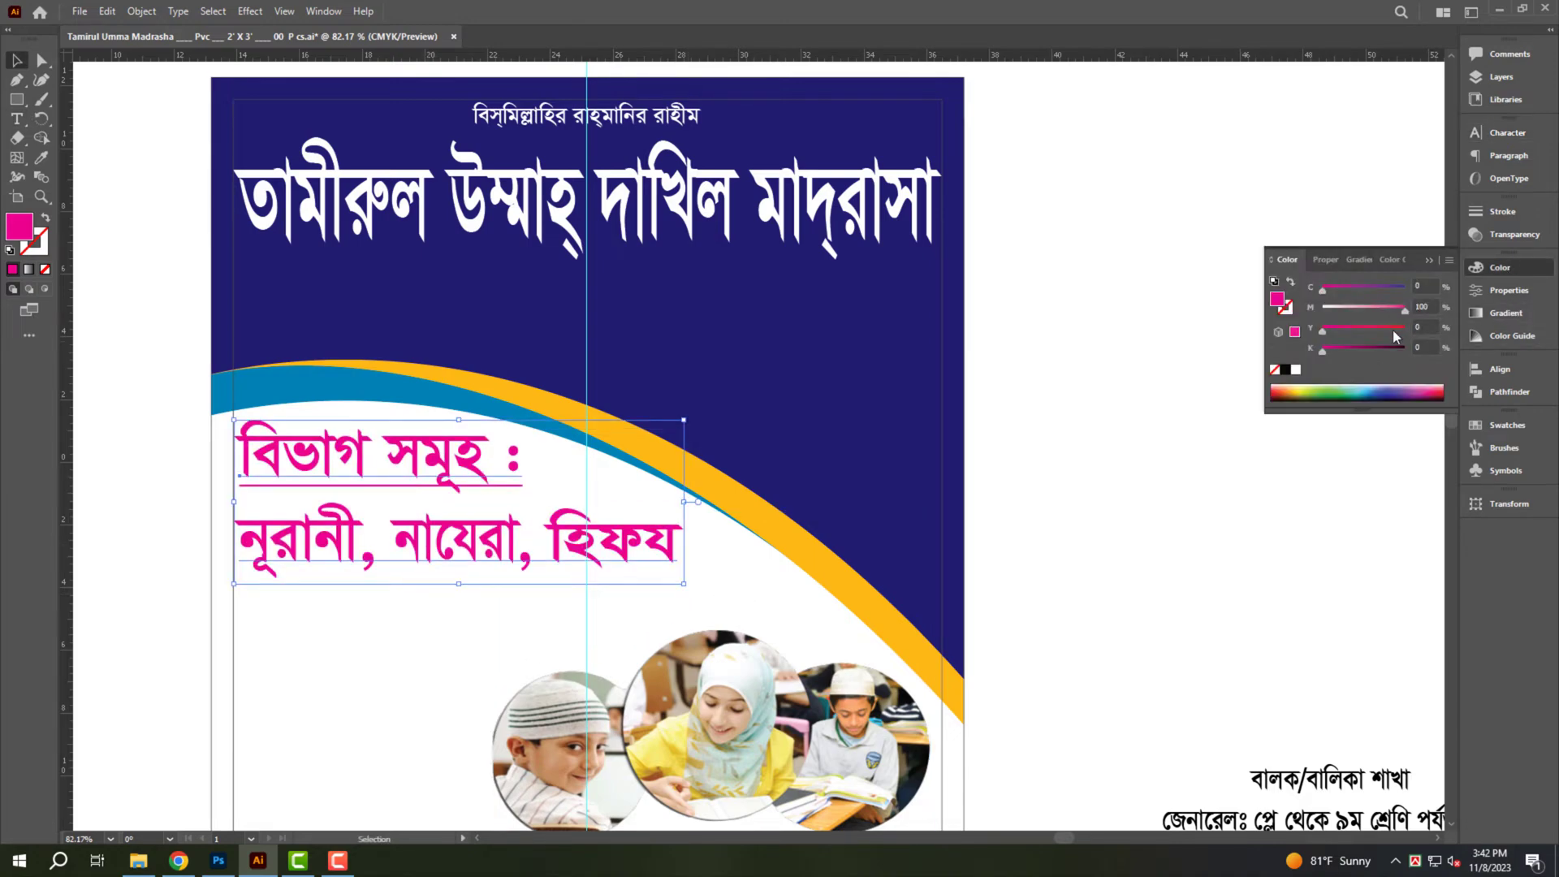
Colour the department name নূরানী black and নাযেরা green.
{"action": "left_click", "coordinate": [393, 584]}
{"action": "key", "text": "t"}
{"action": "left_click_drag", "start_coordinate": [384, 561], "coordinate": [244, 564]}
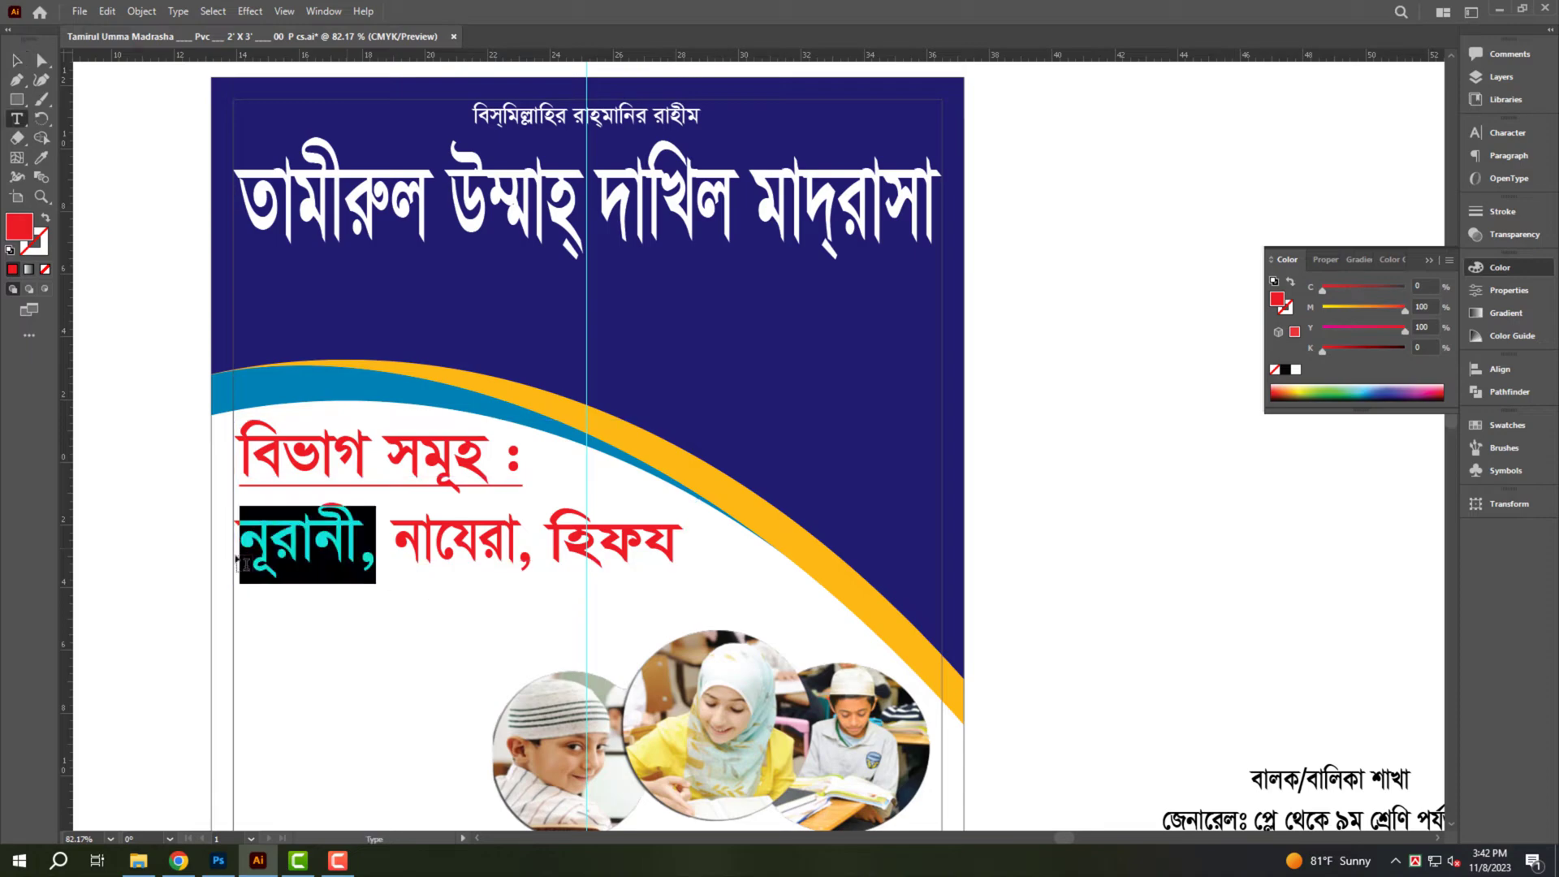
{"action": "left_click", "coordinate": [1285, 369]}
{"action": "left_click", "coordinate": [404, 546]}
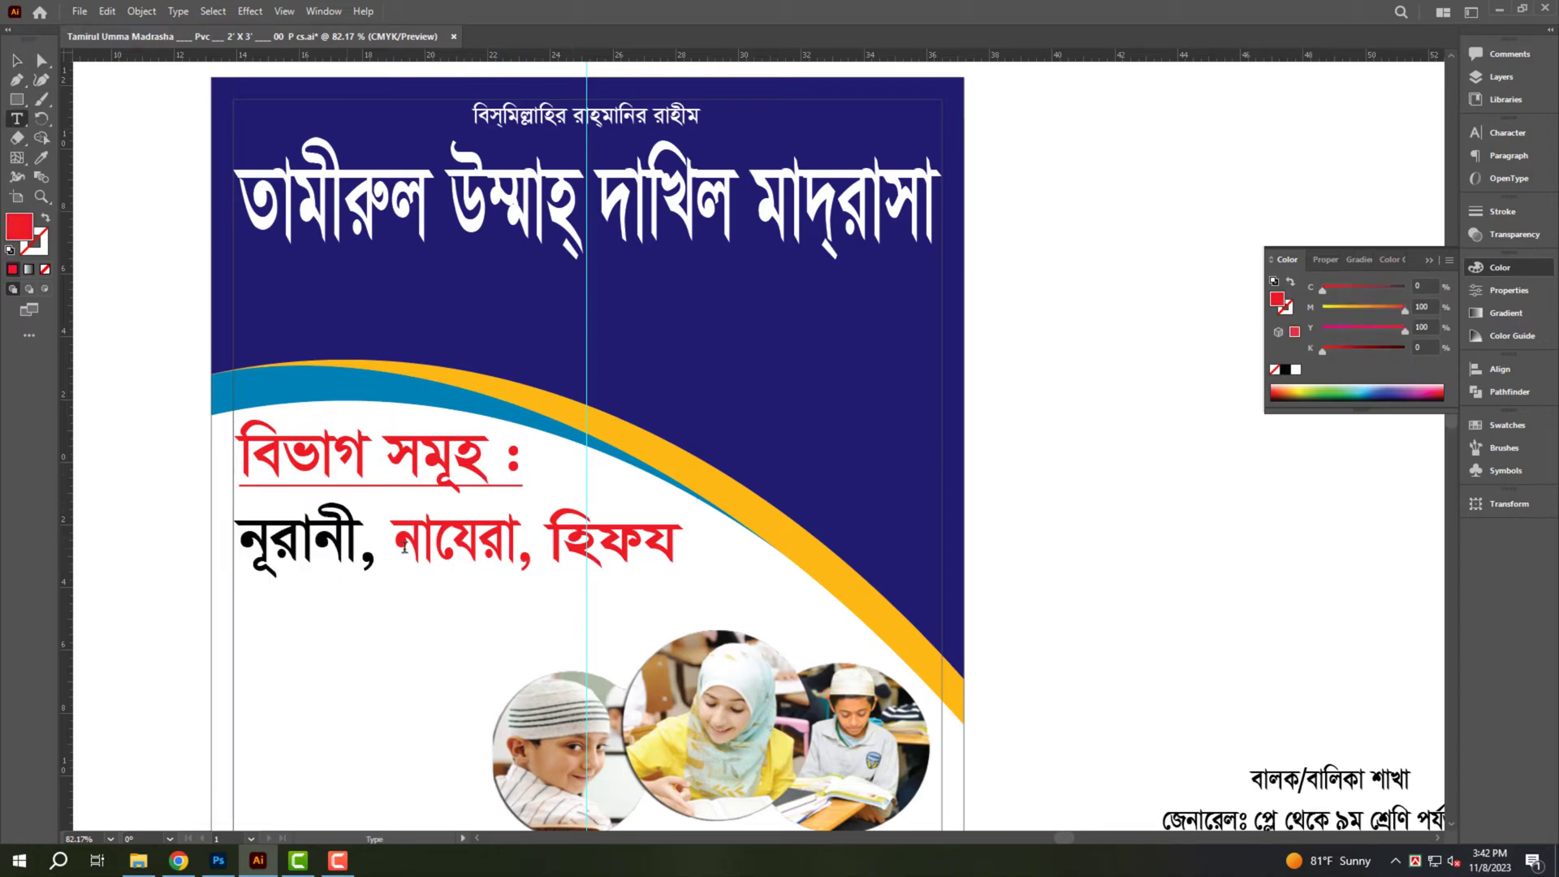
{"action": "left_click_drag", "start_coordinate": [396, 533], "coordinate": [544, 546]}
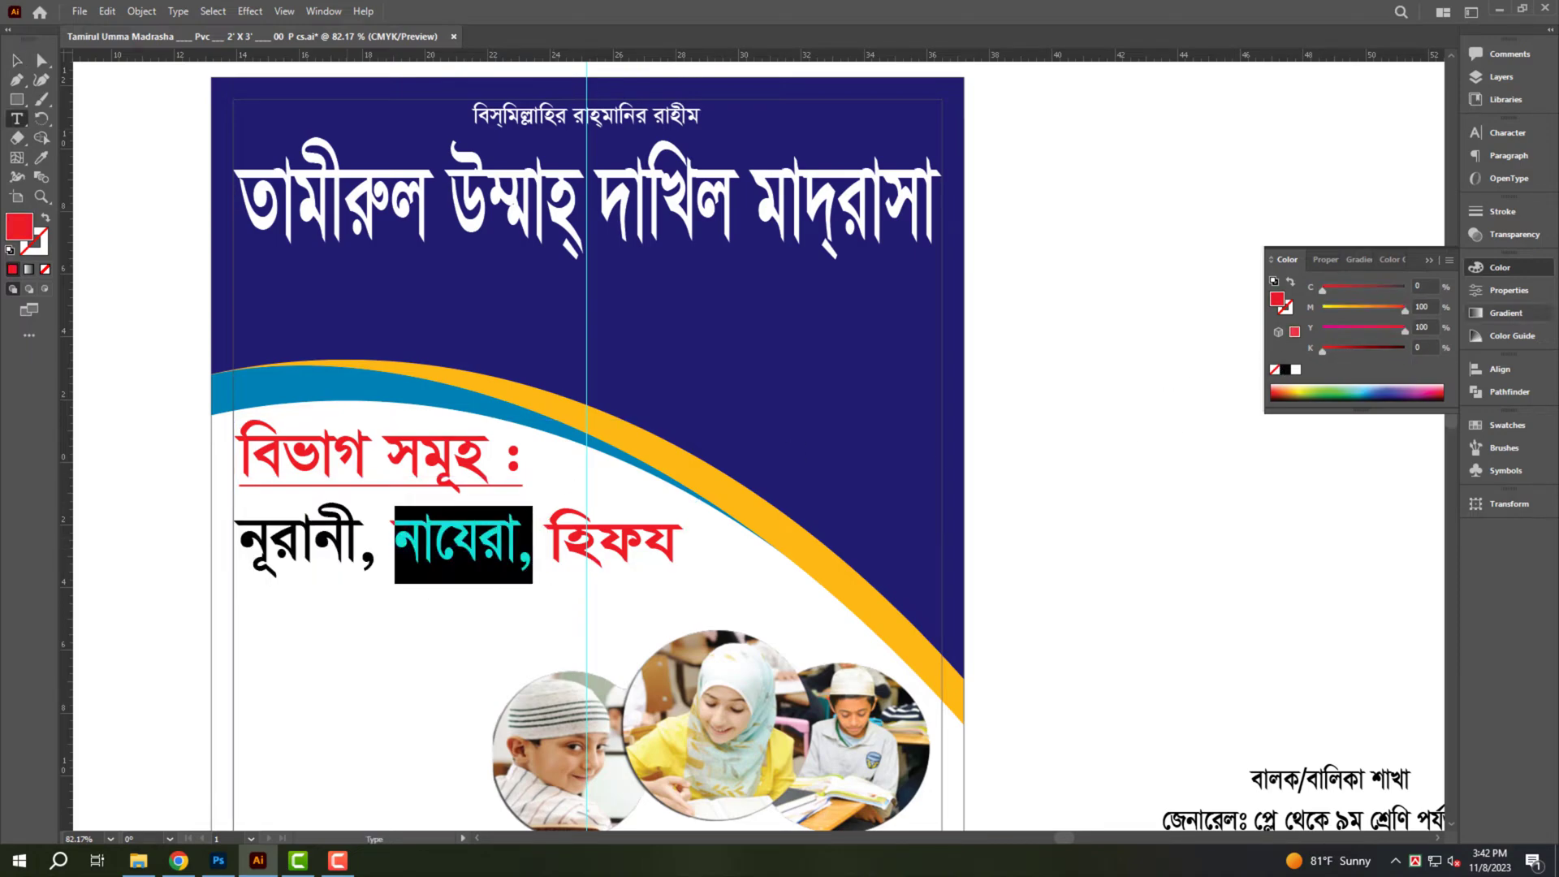
{"action": "type", "text": "100"}
{"action": "key", "text": "Tab"}
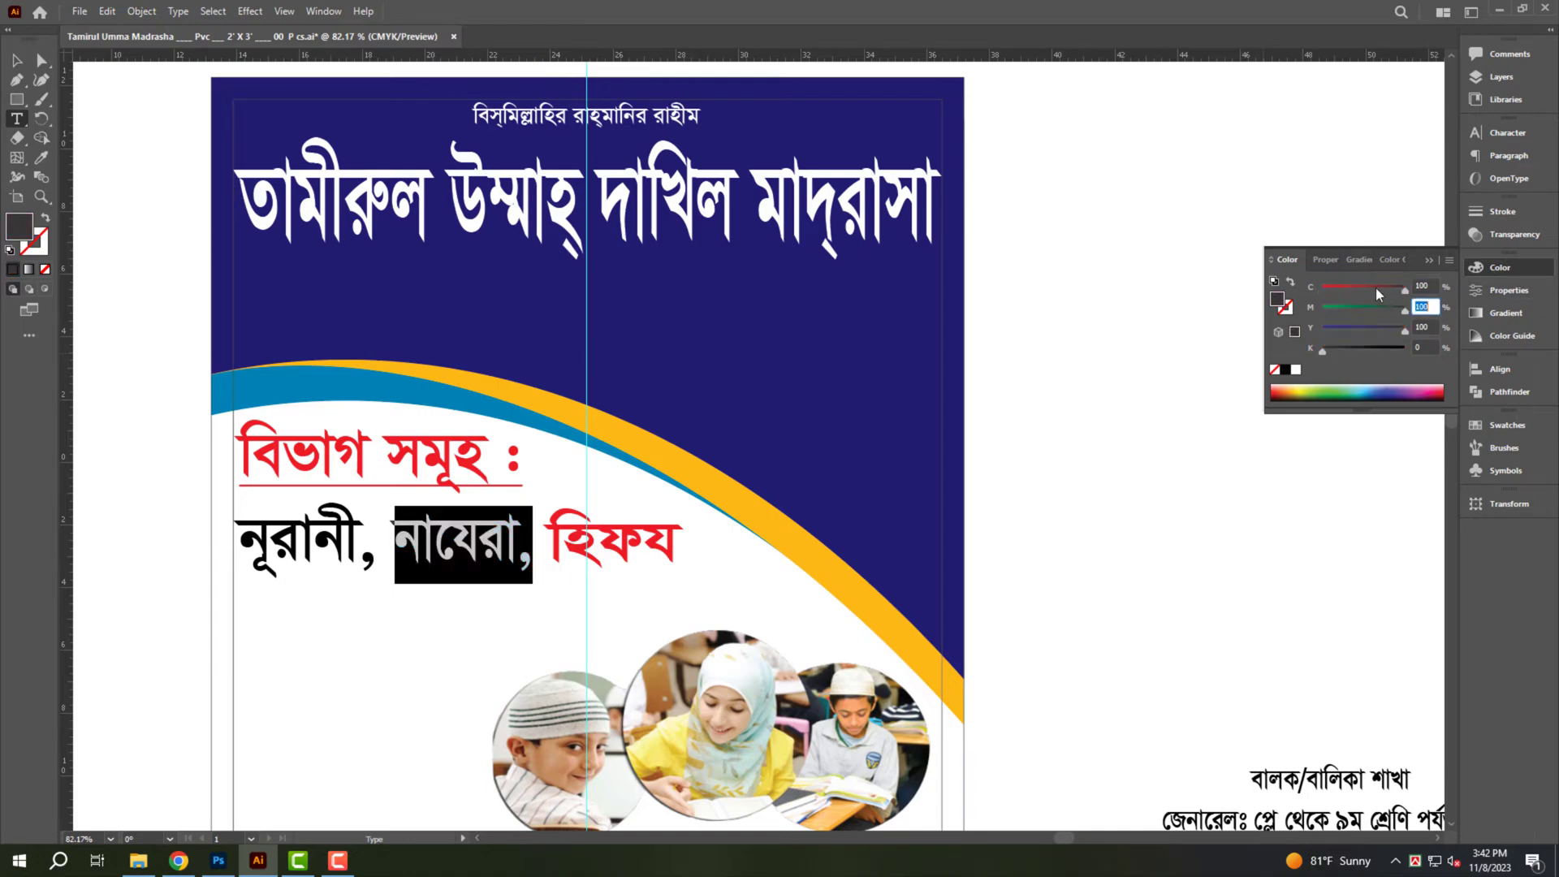
{"action": "type", "text": "30"}
{"action": "key", "text": "Return"}
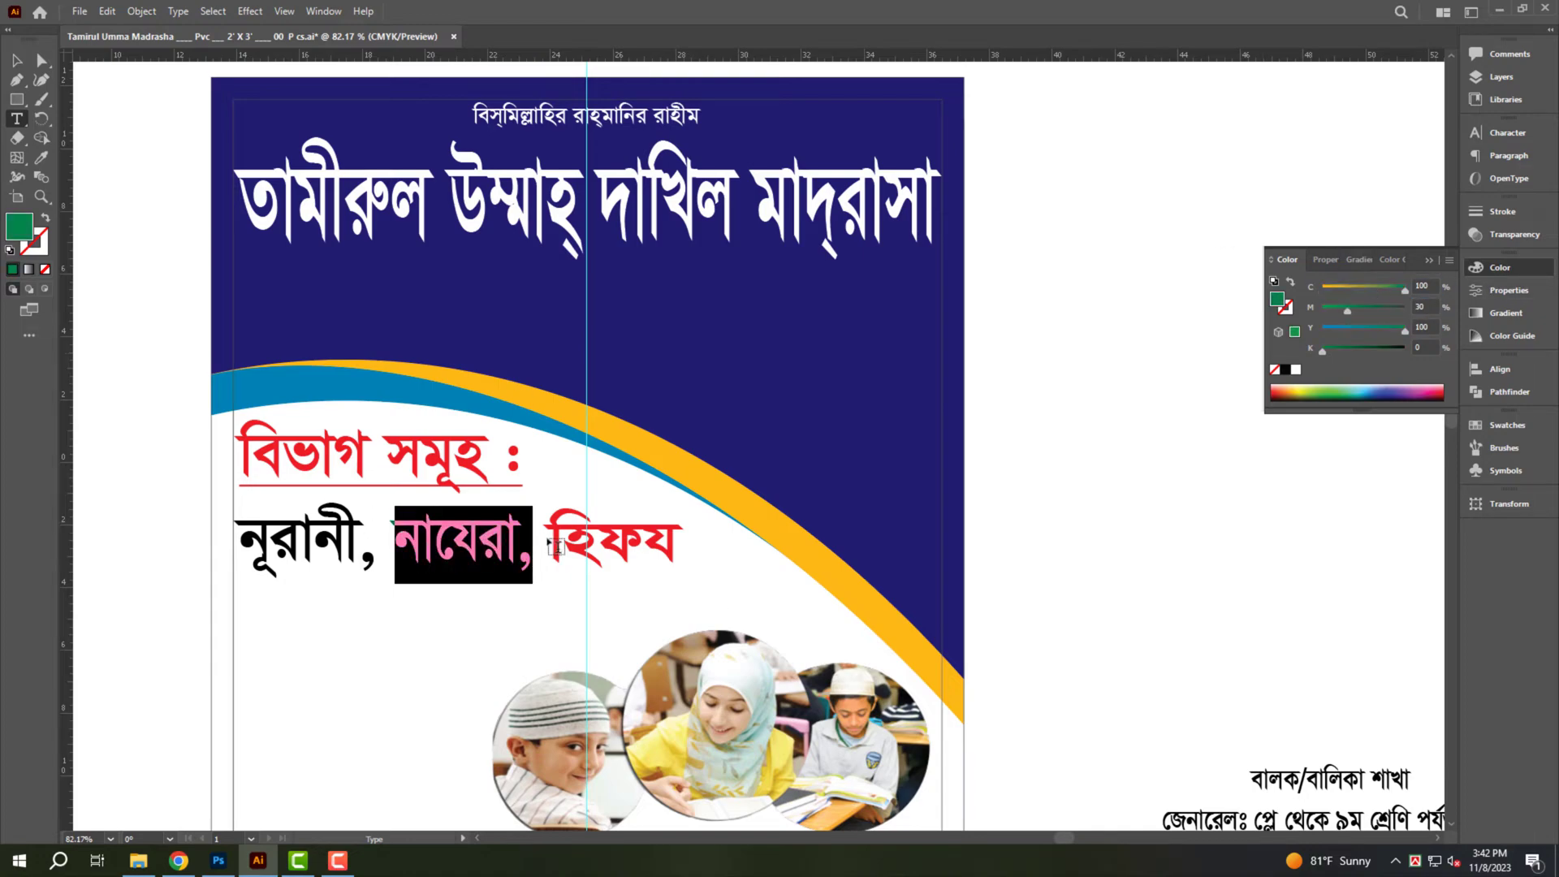
{"action": "left_click", "coordinate": [558, 549]}
{"action": "key", "text": "Escape"}
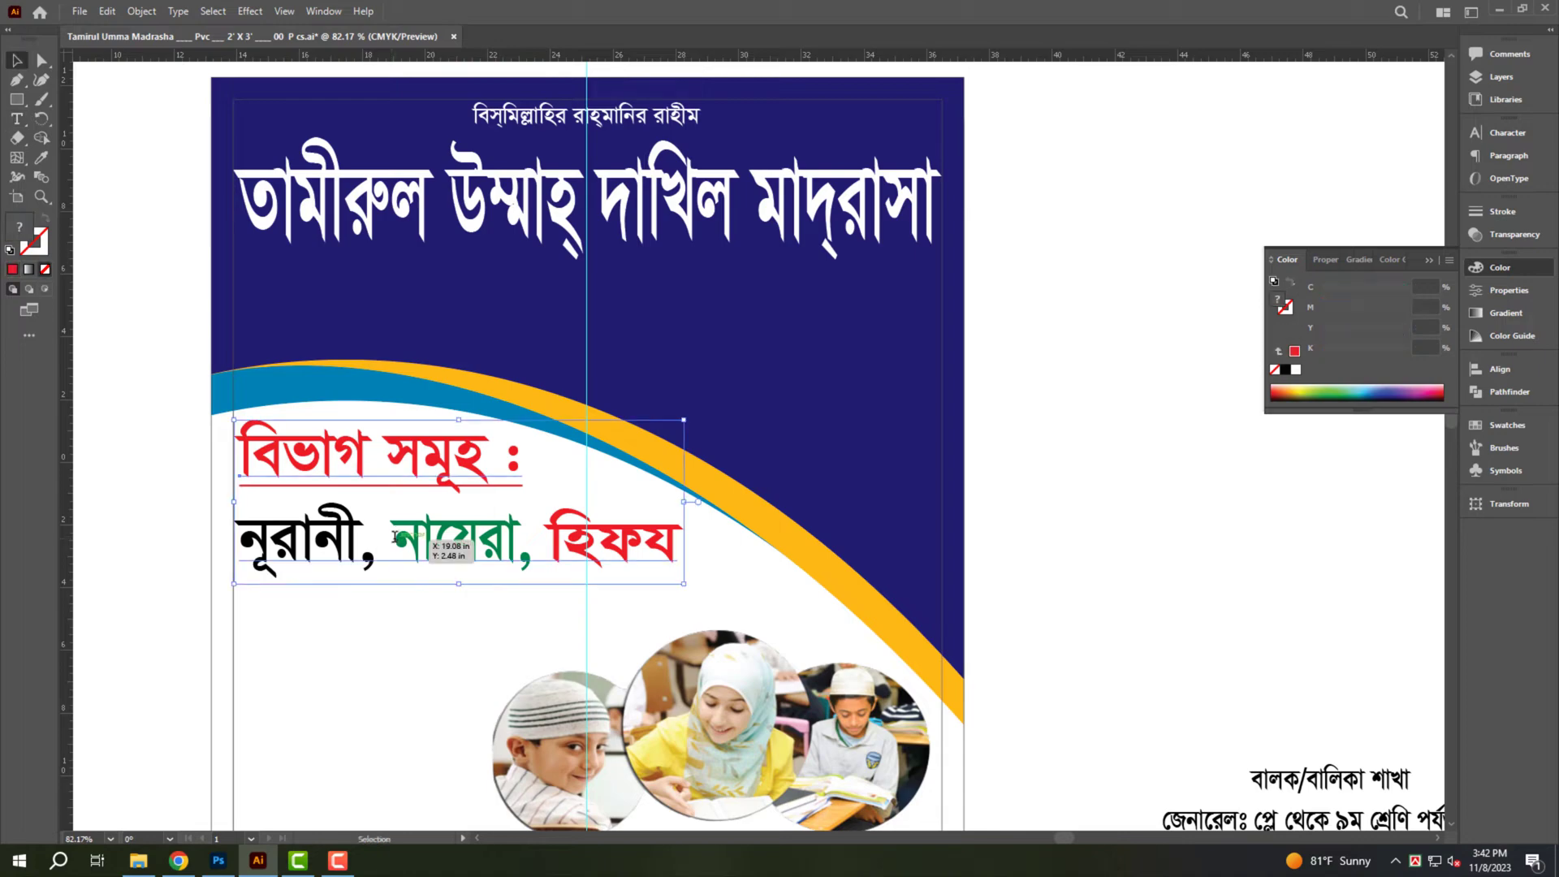
Colour the department name হিফয blue.
{"action": "key", "text": "t"}
{"action": "left_click_drag", "start_coordinate": [549, 537], "coordinate": [1002, 559]}
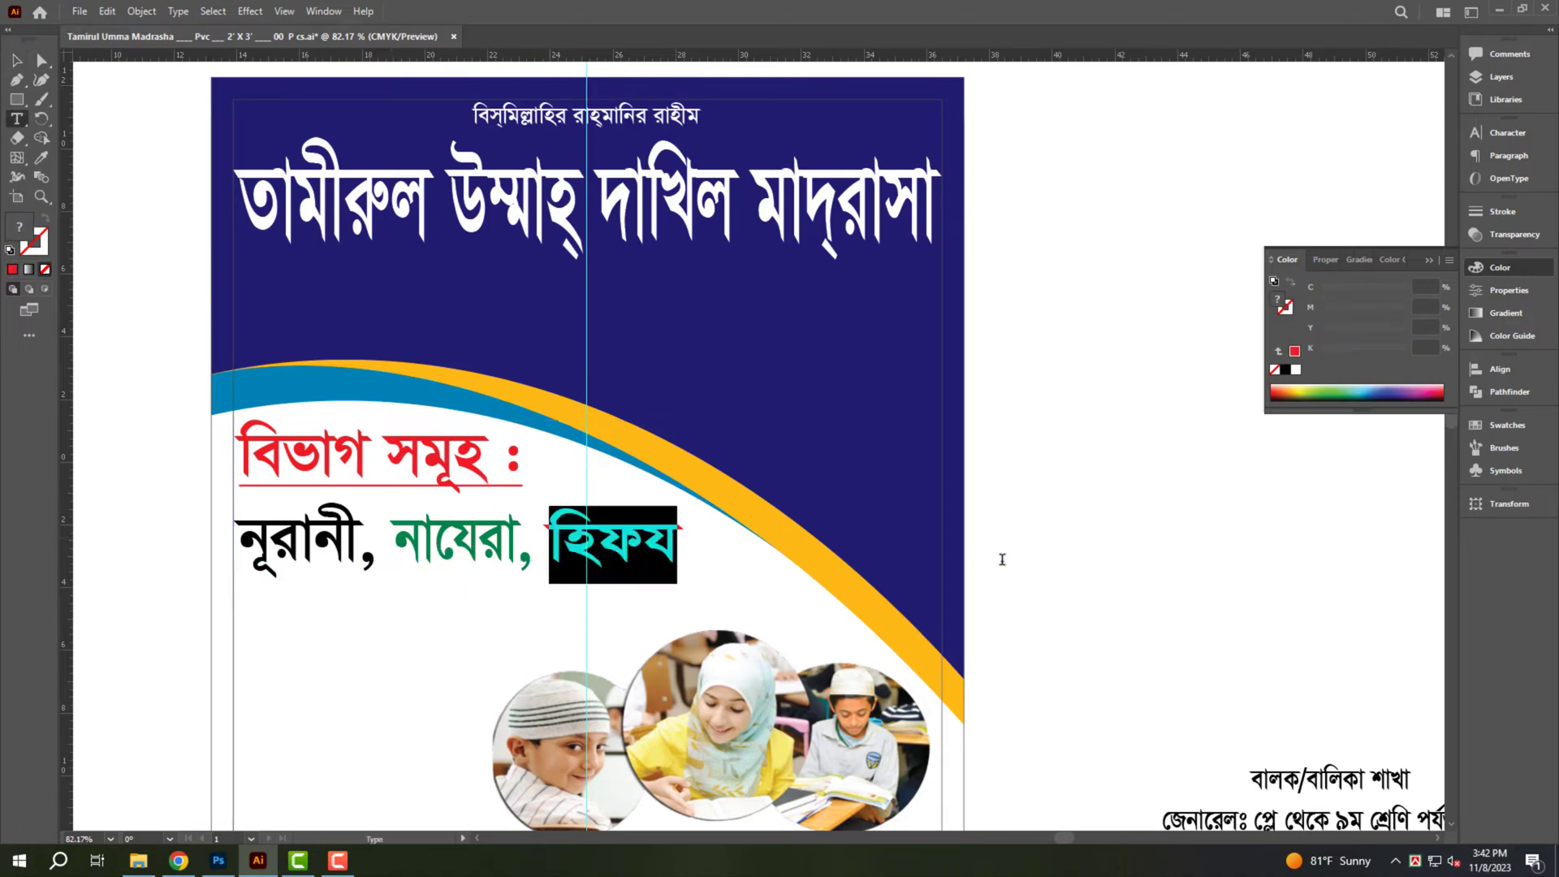
{"action": "mouse_move", "coordinate": [1405, 329]}
{"action": "left_mouse_down"}
{"action": "mouse_move", "coordinate": [1322, 329]}
{"action": "mouse_move", "coordinate": [1405, 288]}
{"action": "left_mouse_up"}
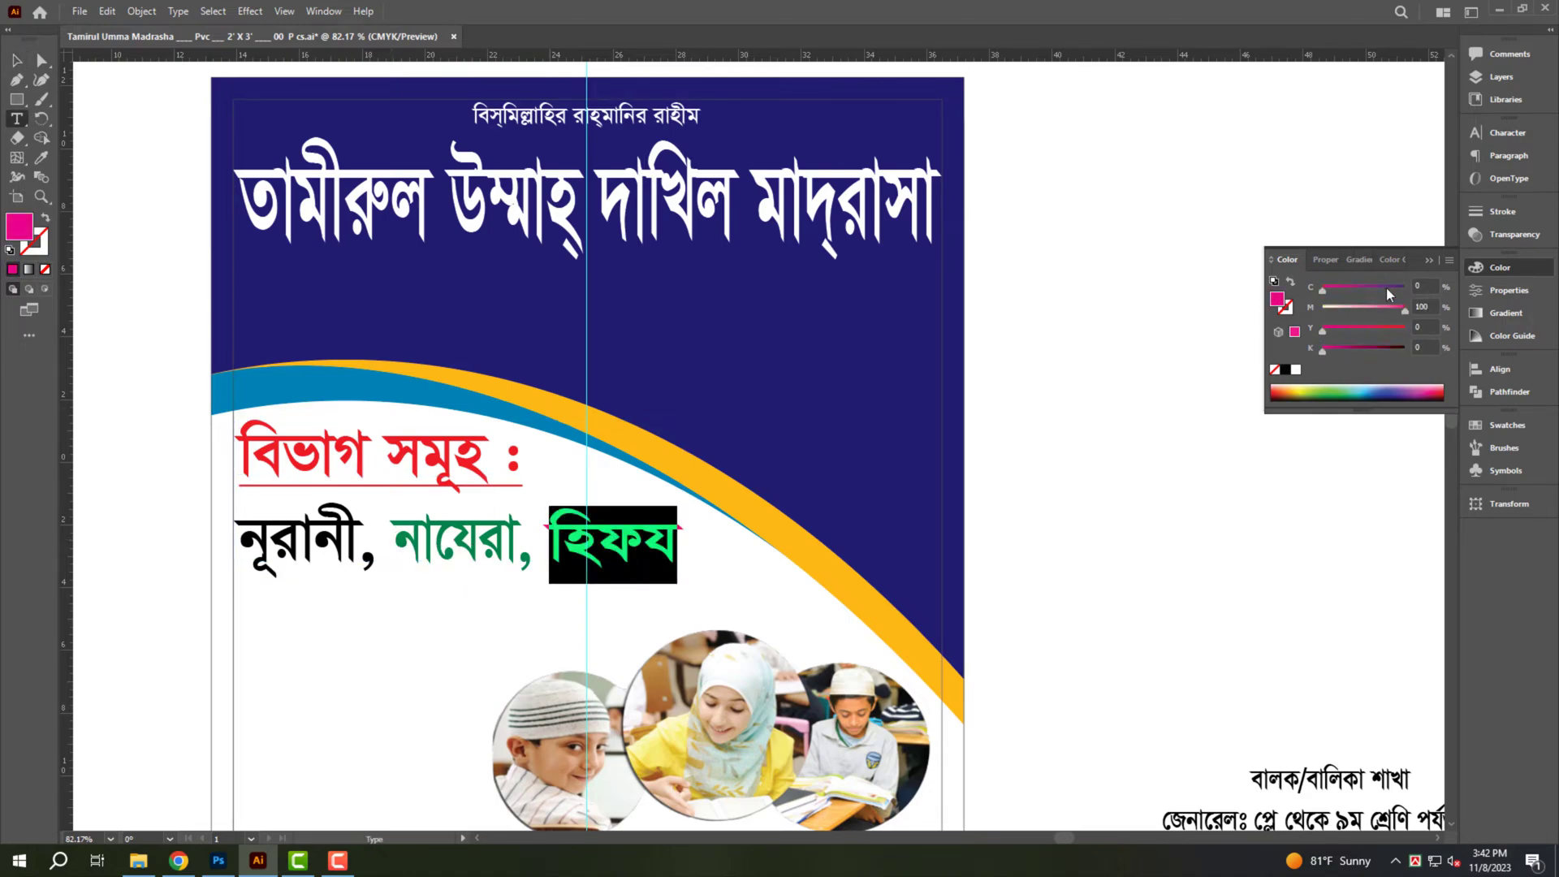
{"action": "left_click", "coordinate": [424, 449]}
Make the 'বিভাগ সমূহ :' heading line smaller and shift the text block slightly up.
{"action": "double_click", "coordinate": [434, 467]}
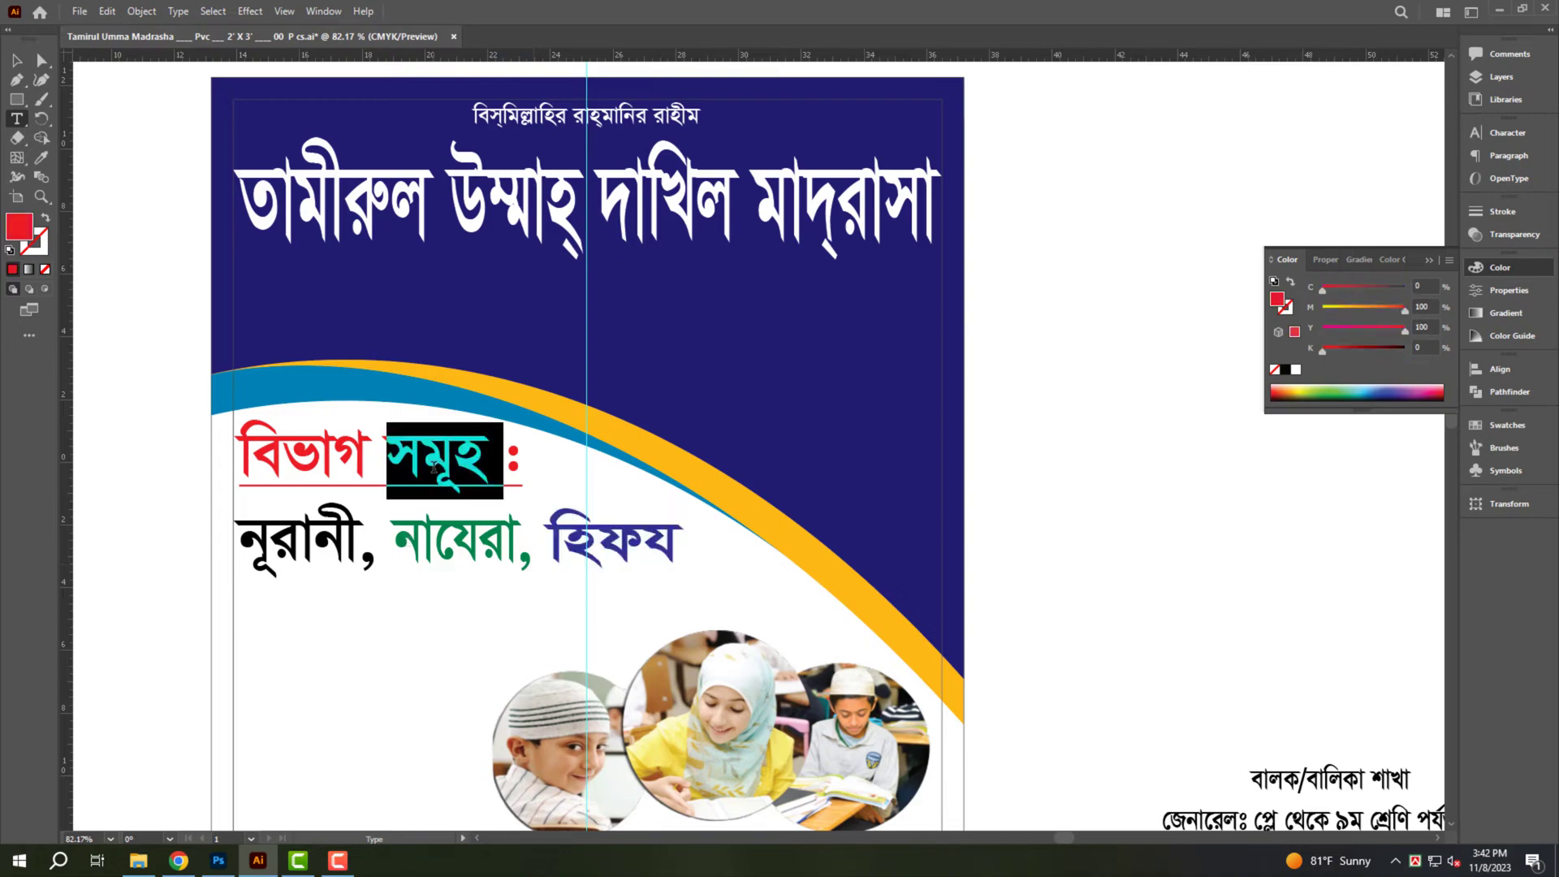
{"action": "triple_click", "coordinate": [453, 471]}
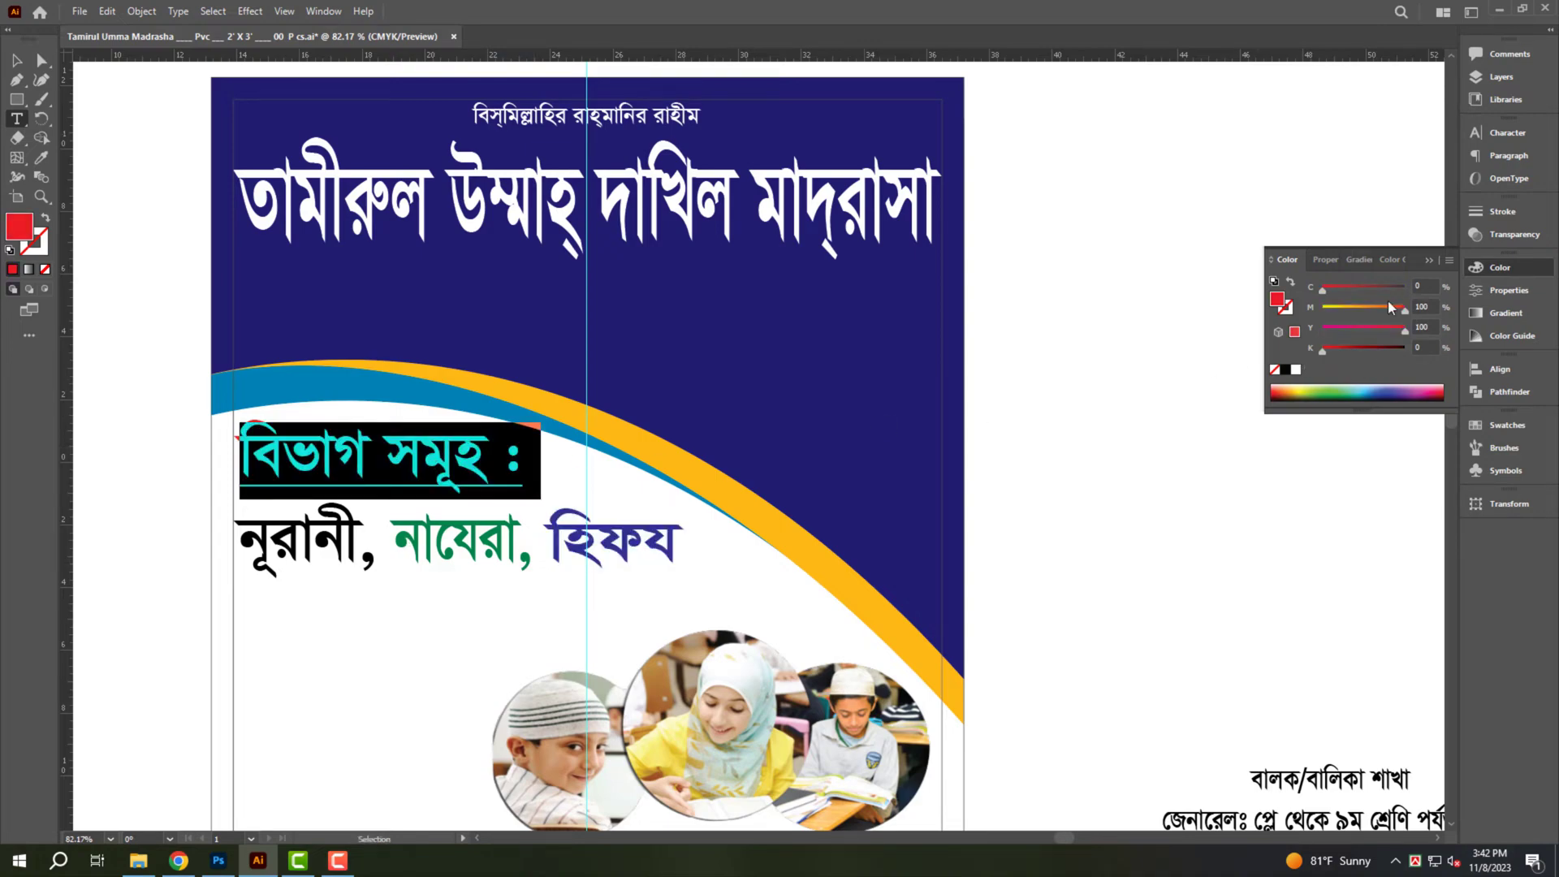
{"action": "key", "text": "ctrl+t"}
{"action": "scroll", "coordinate": [1332, 197], "scroll_direction": "down", "scroll_amount": 15}
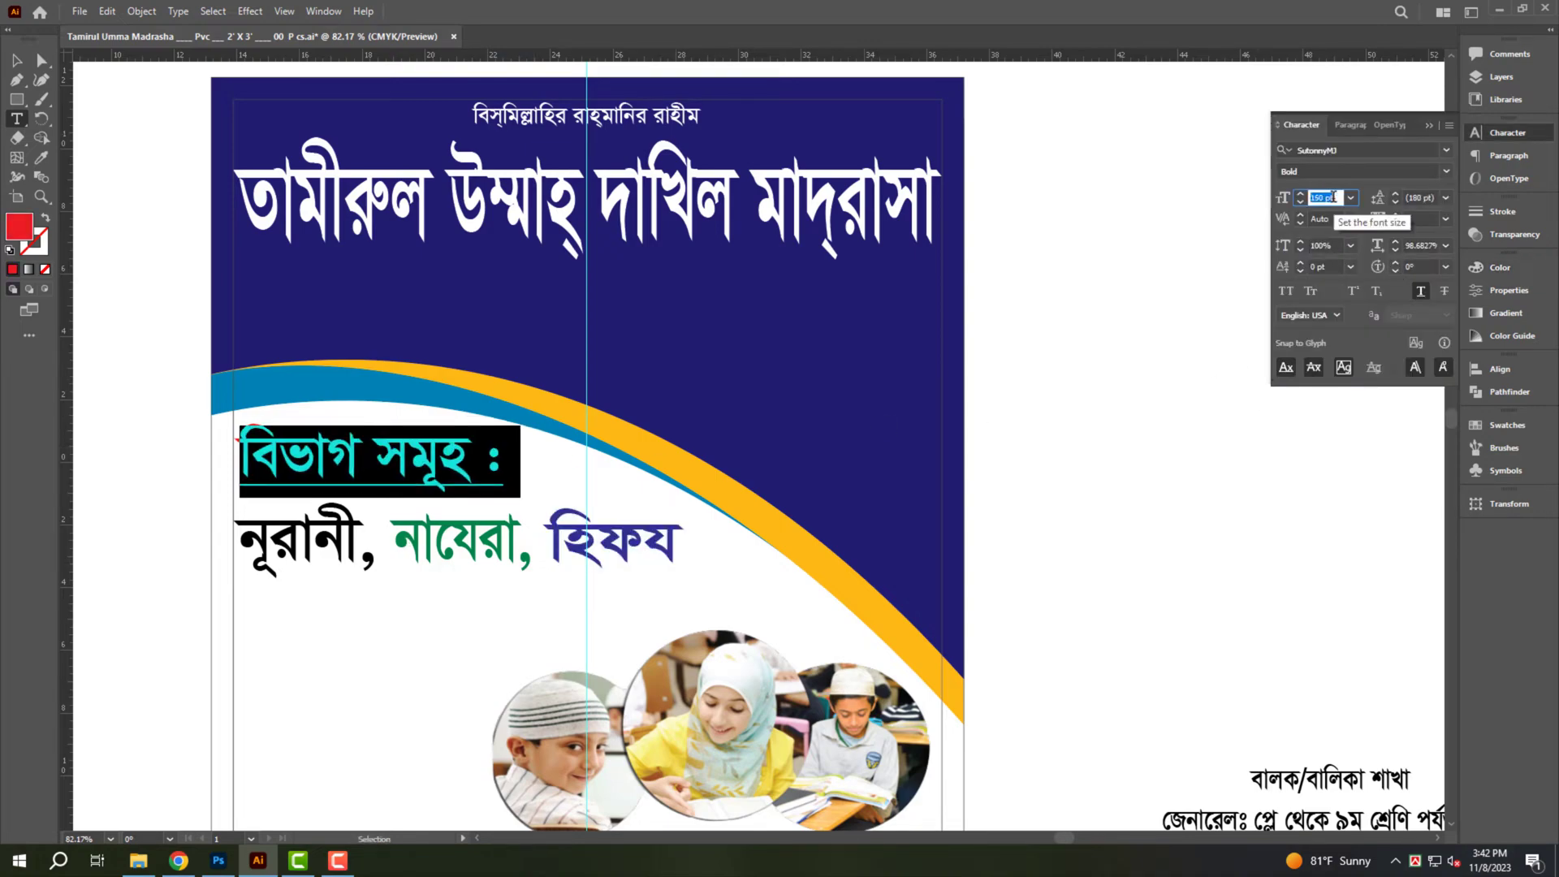
{"action": "scroll", "coordinate": [1332, 197], "scroll_direction": "down", "scroll_amount": 15}
{"action": "key", "text": "Escape"}
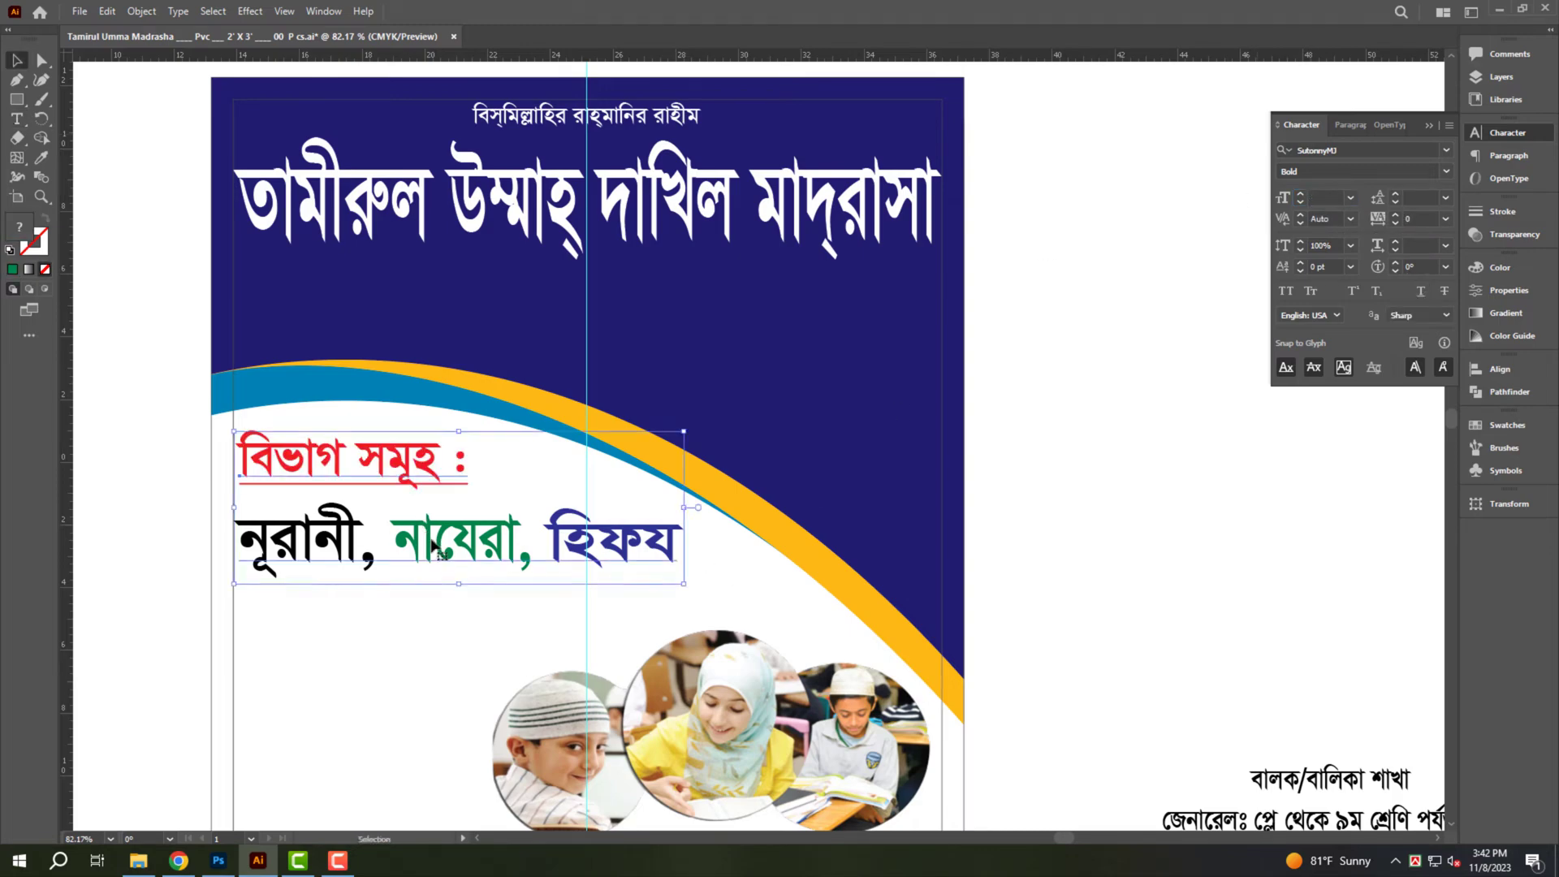
{"action": "left_click_drag", "start_coordinate": [442, 550], "coordinate": [444, 534]}
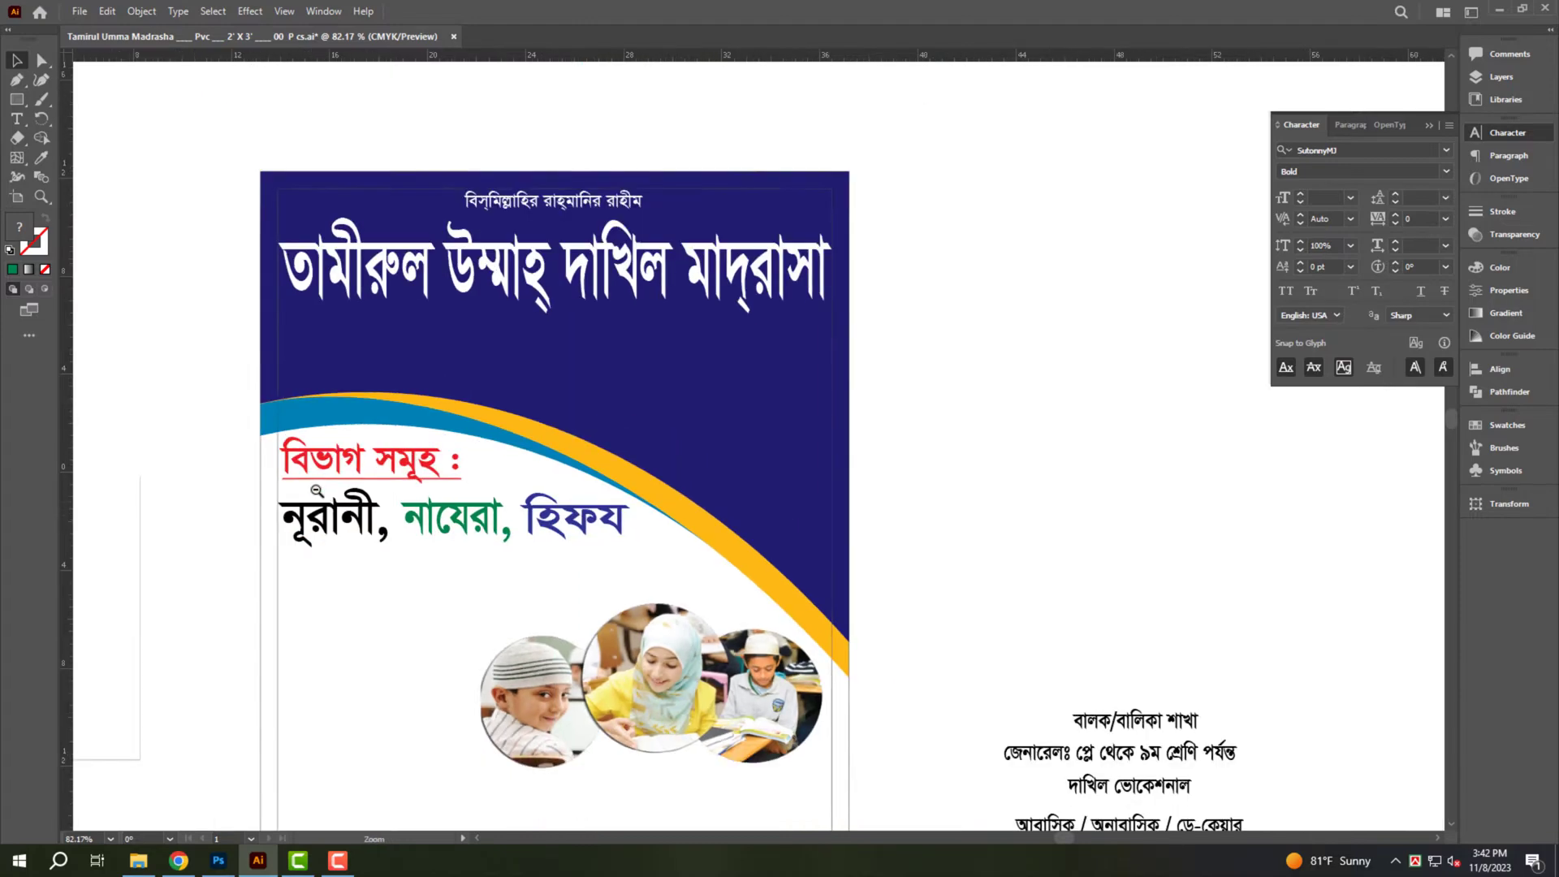
{"action": "scroll", "coordinate": [709, 218], "scroll_direction": "down", "scroll_amount": 3}
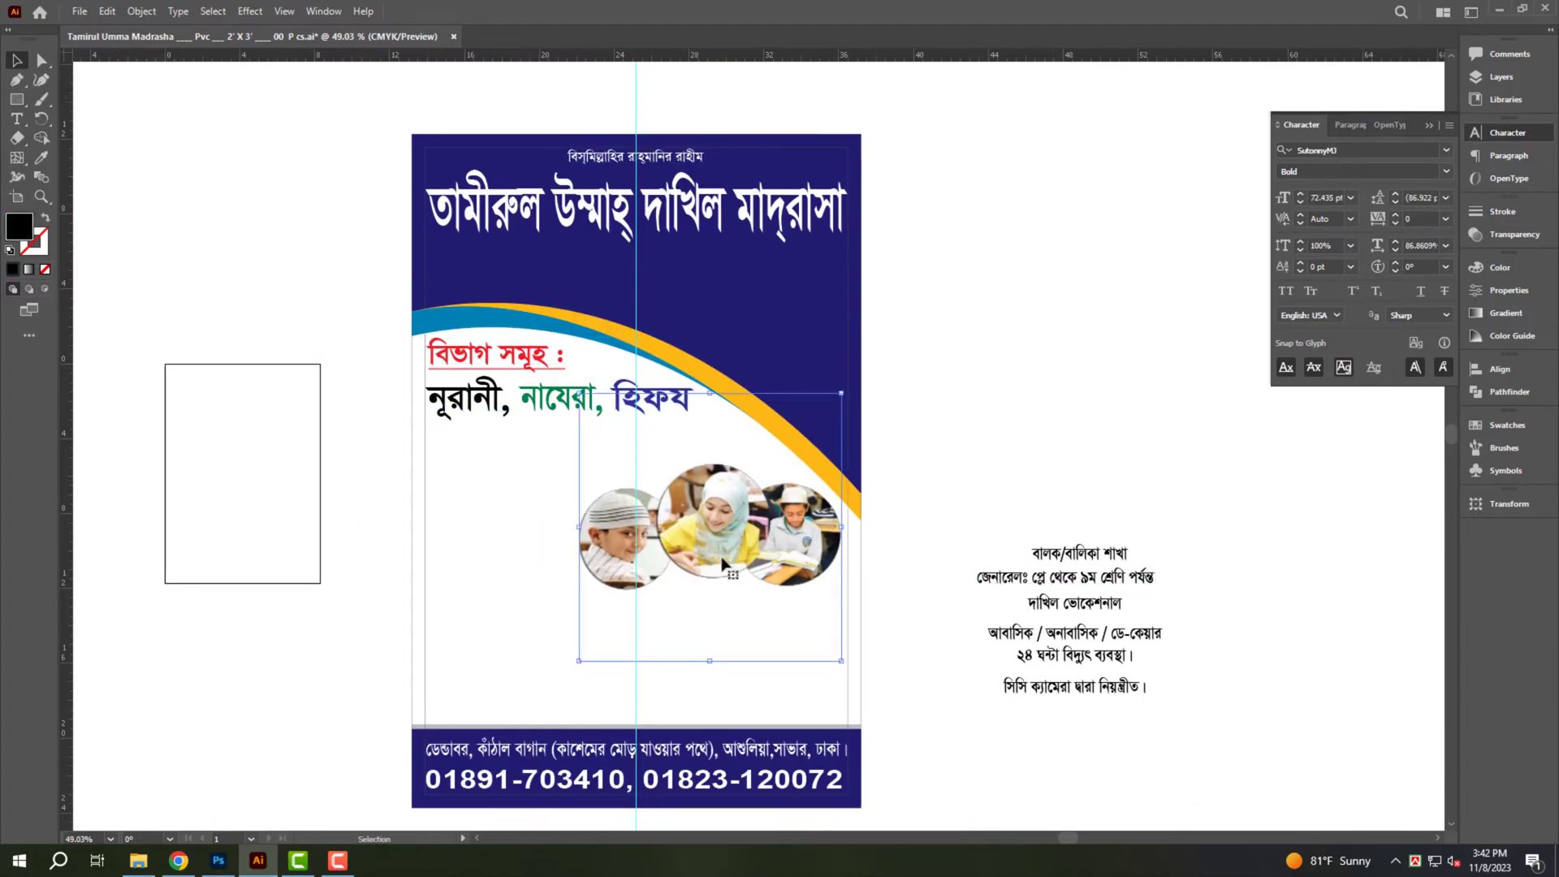
Raise the photo group slightly and enlarge the CCTV text so it wraps onto two lines.
{"action": "left_click_drag", "start_coordinate": [737, 548], "coordinate": [738, 538]}
{"action": "scroll", "coordinate": [676, 138], "scroll_direction": "up", "scroll_amount": 3}
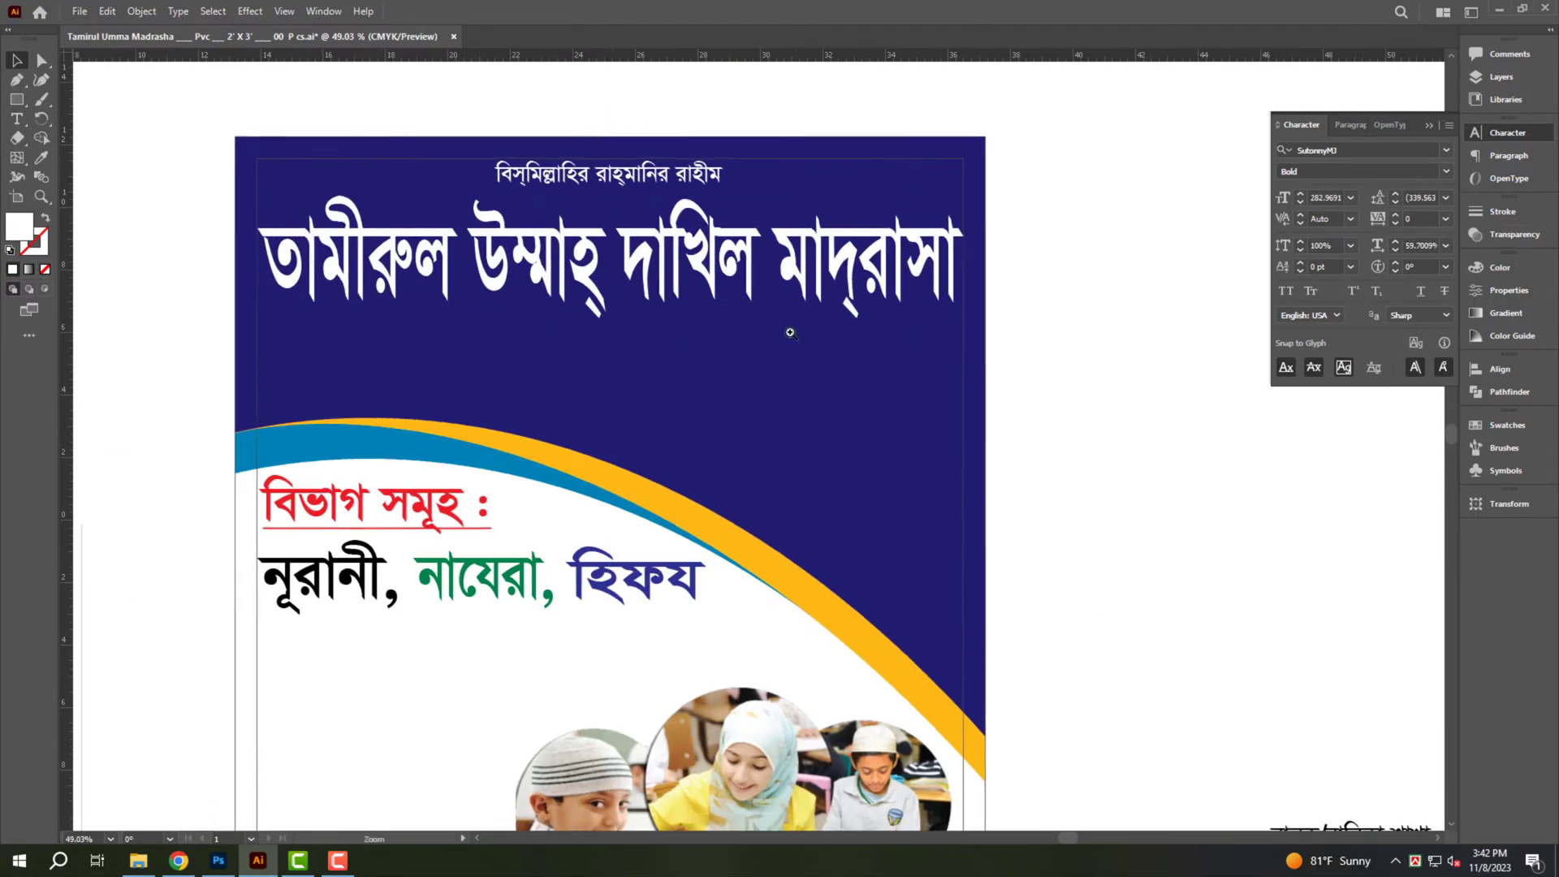
{"action": "scroll", "coordinate": [1037, 408], "scroll_direction": "down", "scroll_amount": 3}
{"action": "left_click", "coordinate": [1055, 674]}
{"action": "scroll", "coordinate": [1072, 688], "scroll_direction": "up", "scroll_amount": 2}
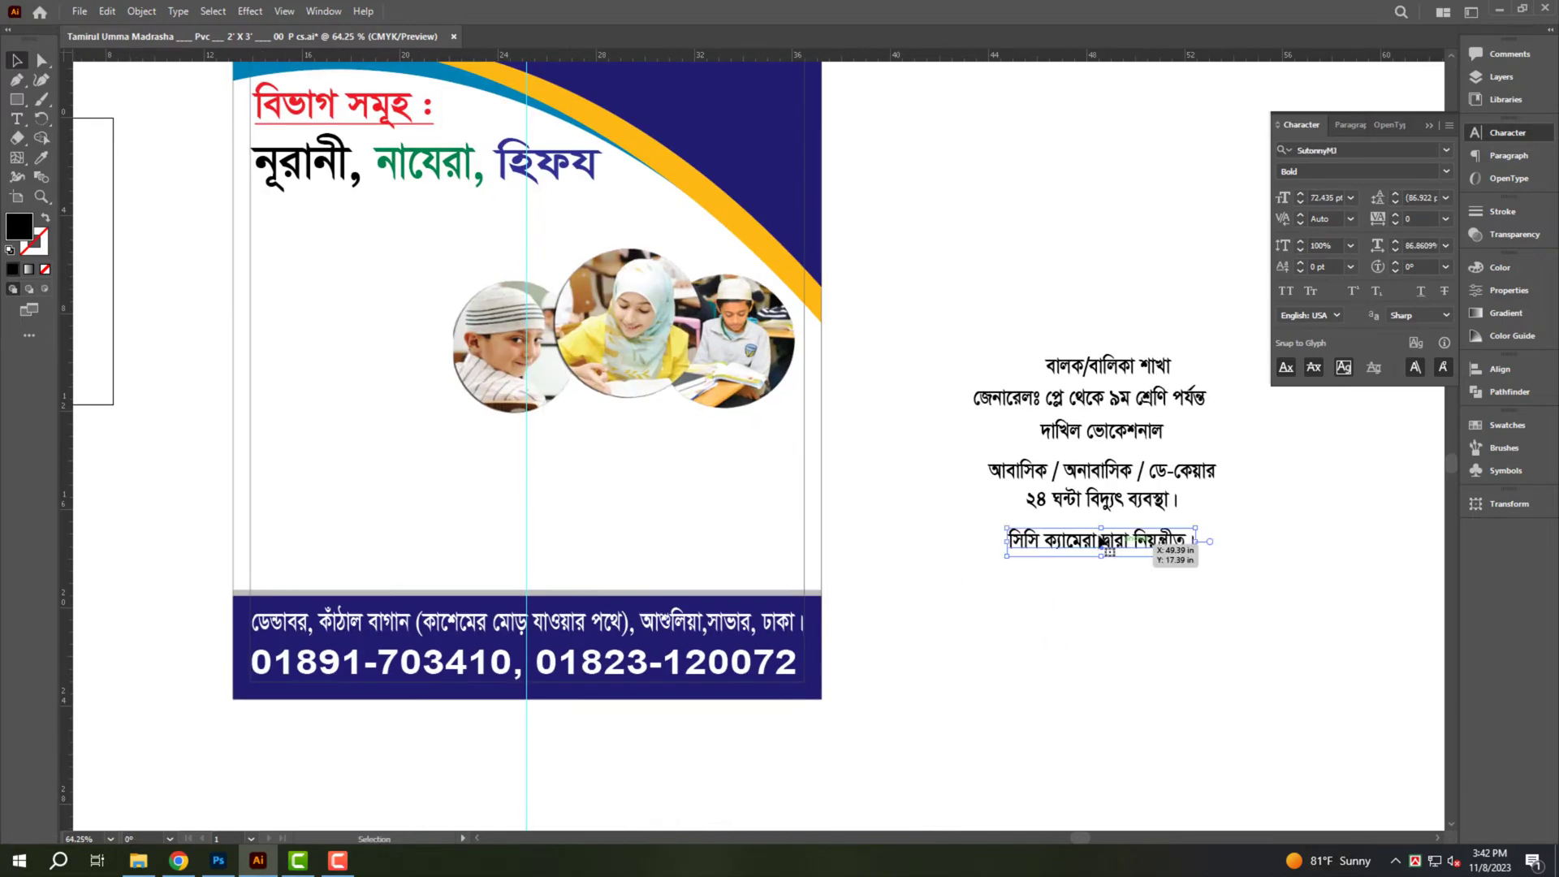
{"action": "left_click_drag", "start_coordinate": [1213, 546], "coordinate": [935, 647]}
{"action": "triple_click", "coordinate": [1023, 565]}
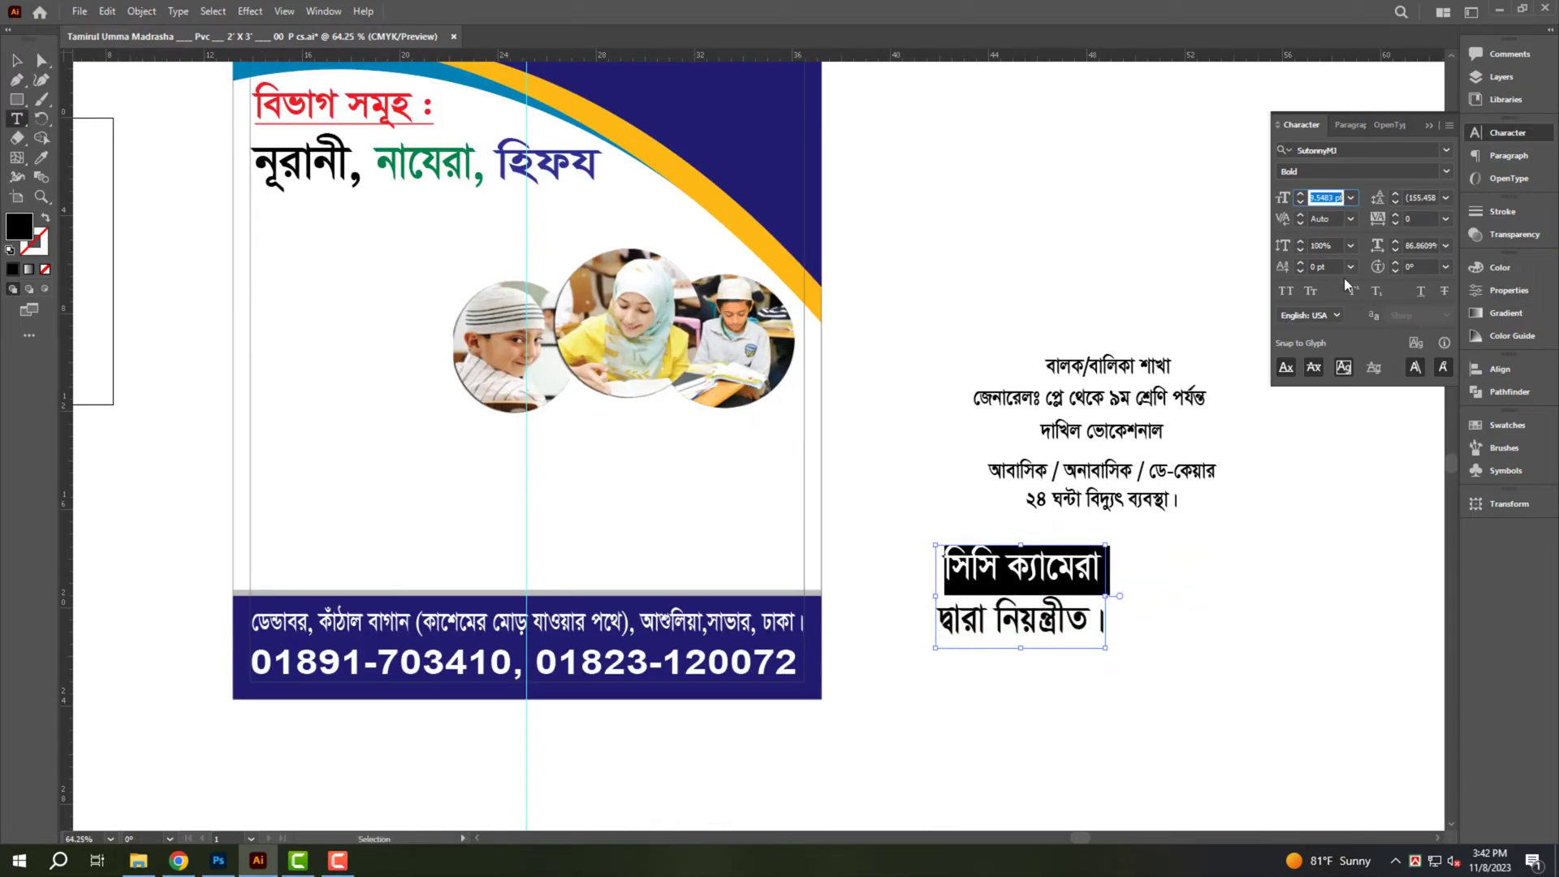
{"action": "key", "text": "Escape"}
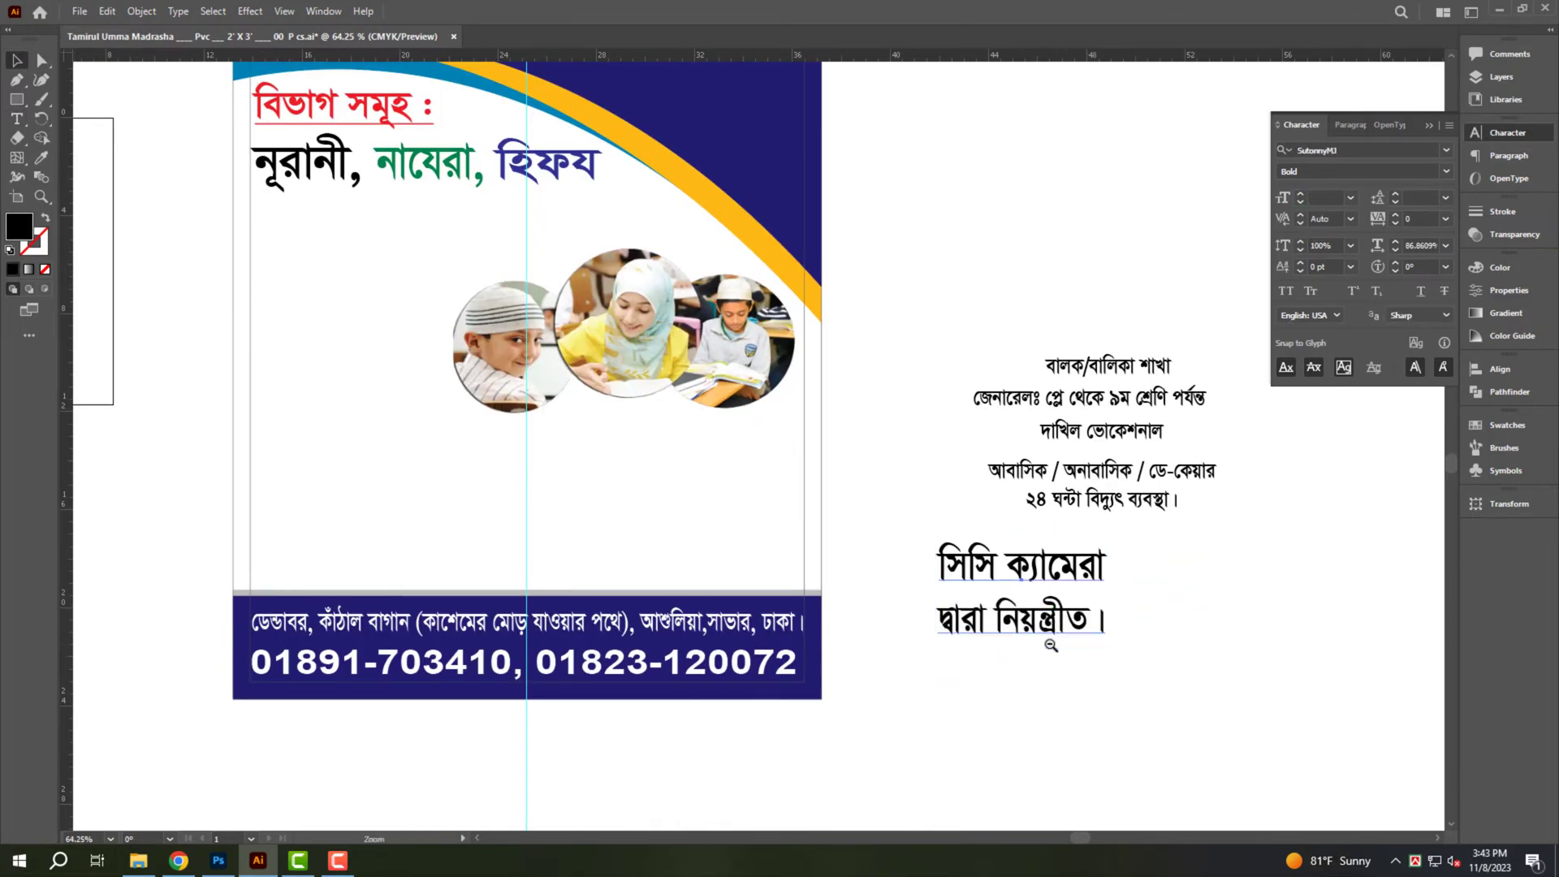
Position the two-line CCTV text at the poster's lower right, above the address band.
{"action": "scroll", "coordinate": [1067, 633], "scroll_direction": "down", "scroll_amount": 1}
{"action": "left_click_drag", "start_coordinate": [1064, 633], "coordinate": [764, 579]}
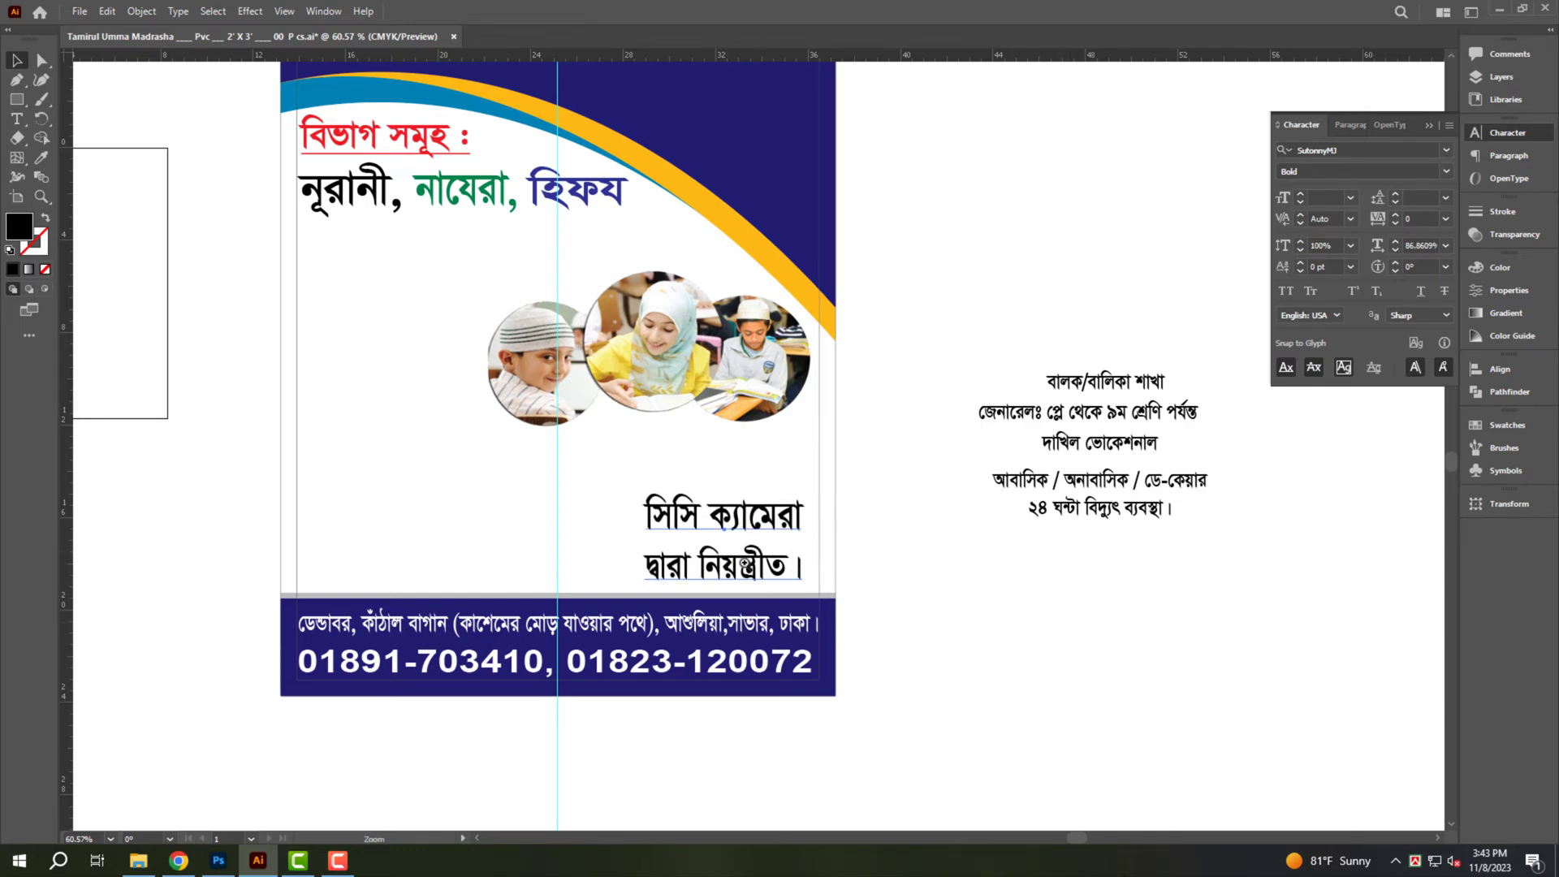
{"action": "scroll", "coordinate": [732, 551], "scroll_direction": "up", "scroll_amount": 3}
{"action": "left_click_drag", "start_coordinate": [688, 520], "coordinate": [735, 540]}
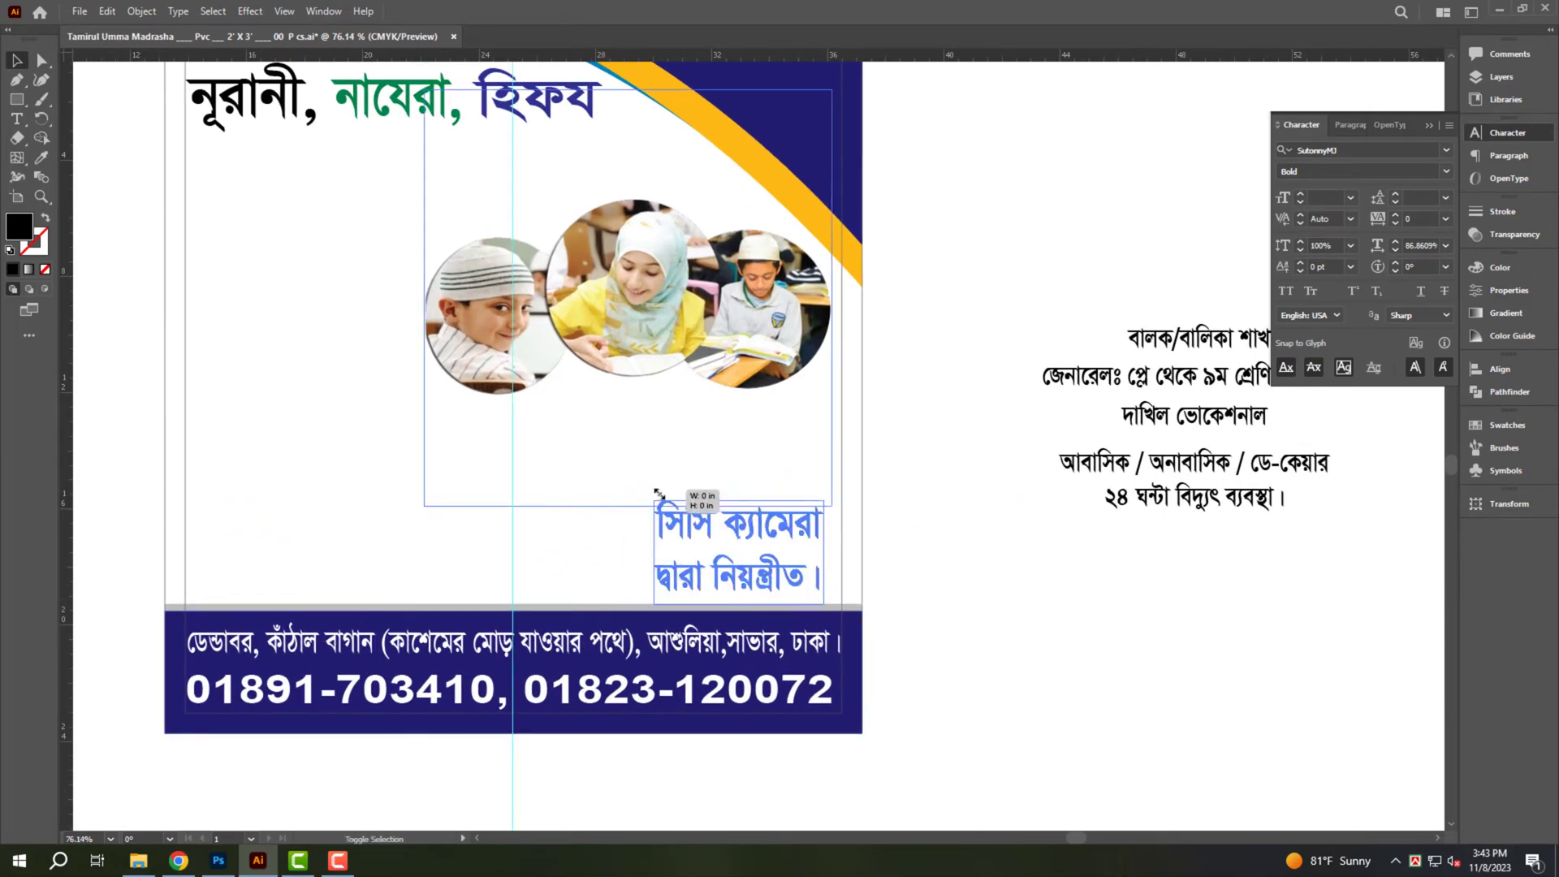
{"action": "scroll", "coordinate": [735, 540], "scroll_direction": "down", "scroll_amount": 3}
{"action": "scroll", "coordinate": [735, 540], "scroll_direction": "up", "scroll_amount": 3}
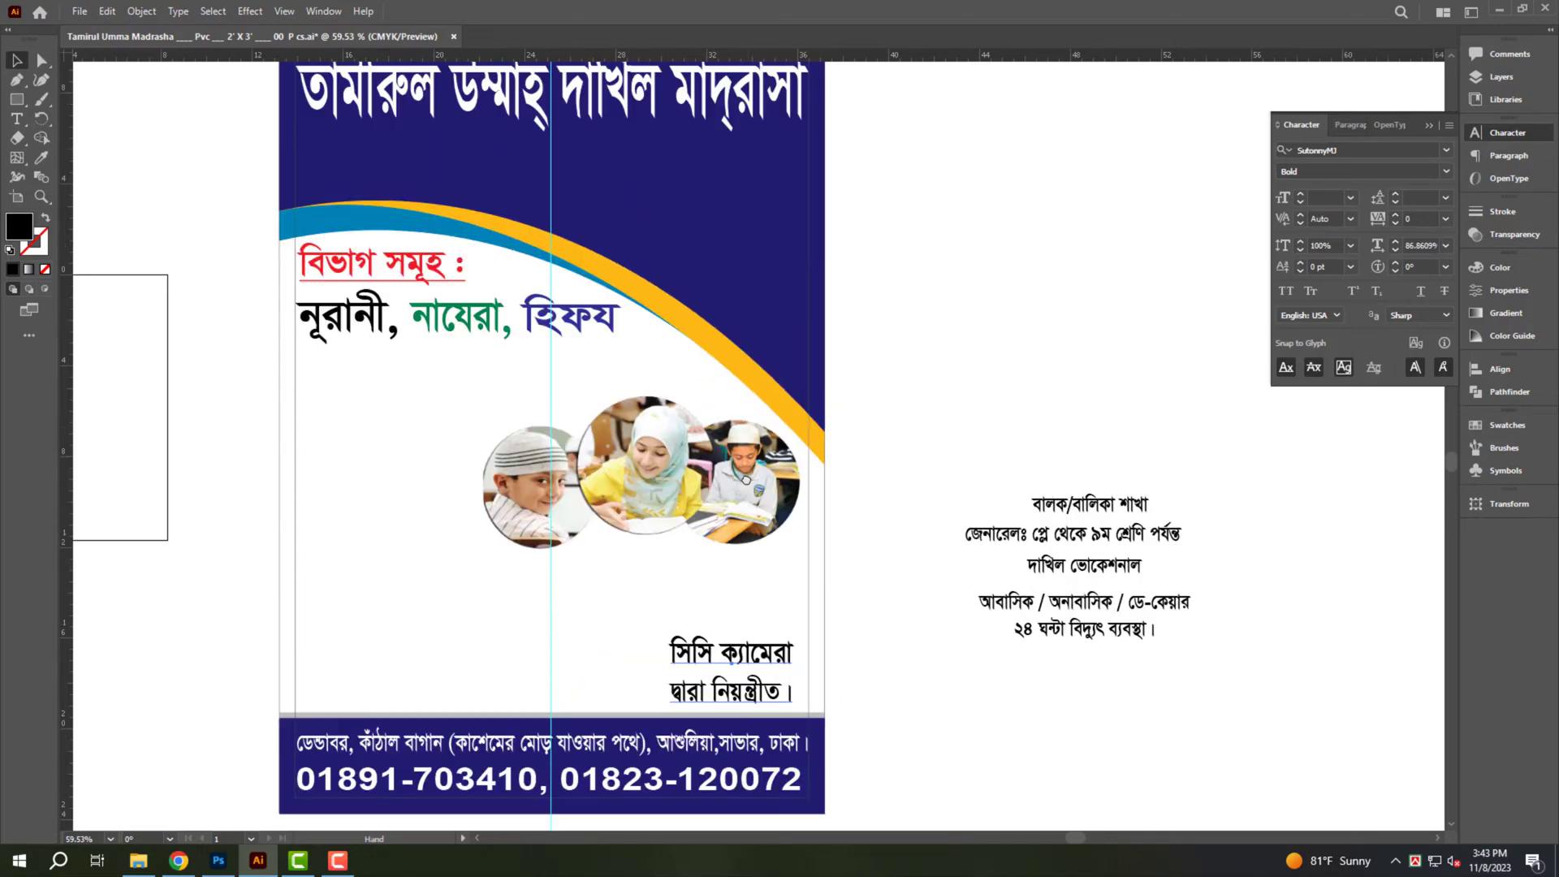
{"action": "scroll", "coordinate": [735, 540], "scroll_direction": "up", "scroll_amount": 1}
{"action": "mouse_move", "coordinate": [728, 548]}
{"action": "left_mouse_down"}
{"action": "mouse_move", "coordinate": [728, 482]}
{"action": "mouse_move", "coordinate": [715, 497]}
{"action": "left_mouse_up"}
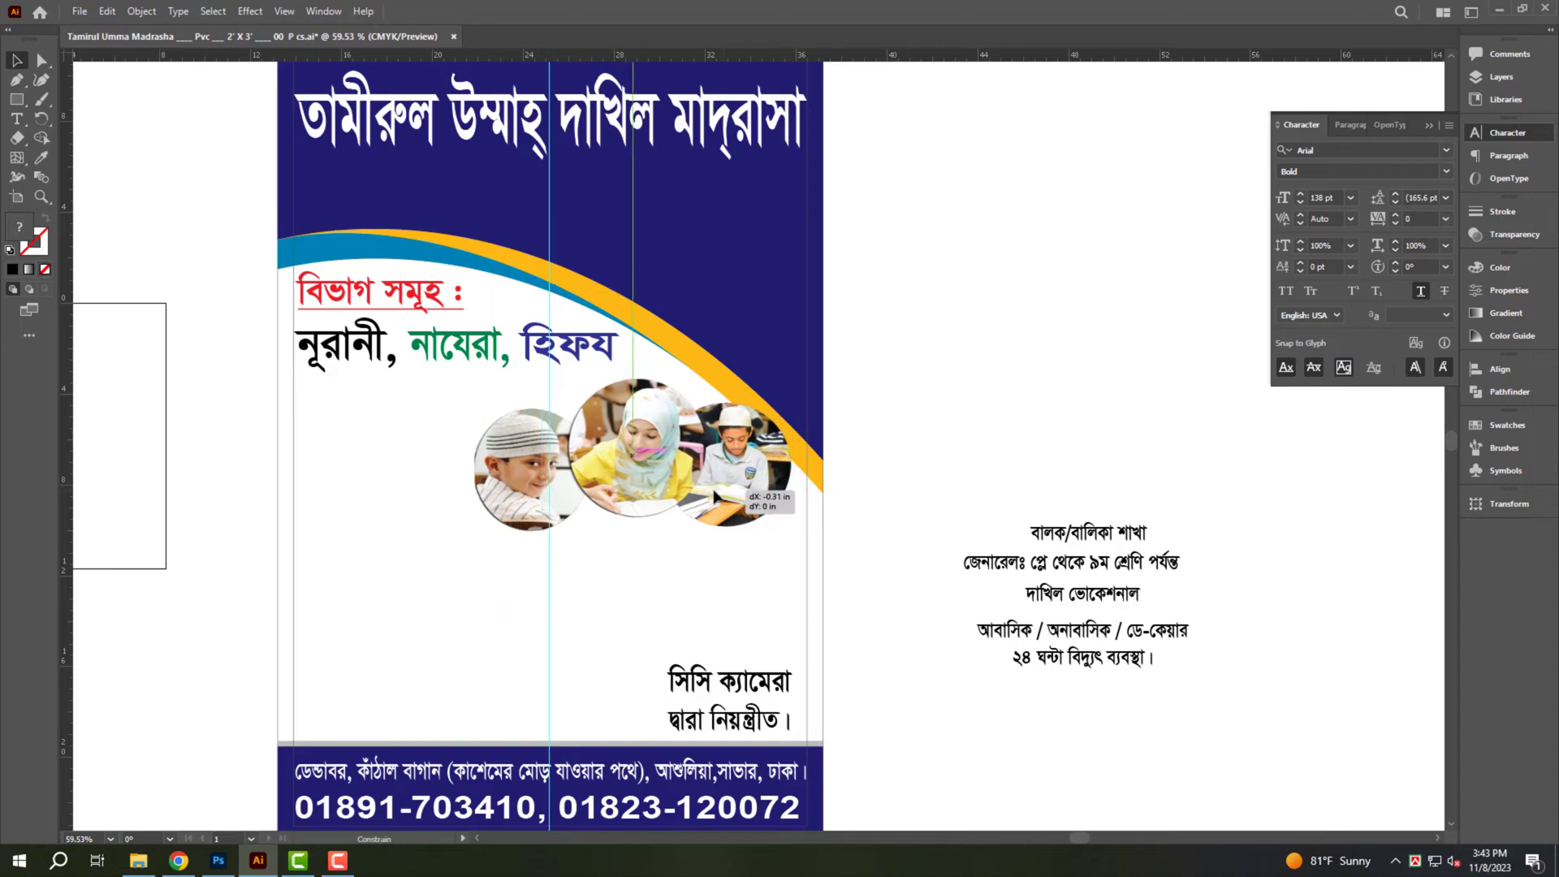
{"action": "scroll", "coordinate": [779, 511], "scroll_direction": "down", "scroll_amount": 1}
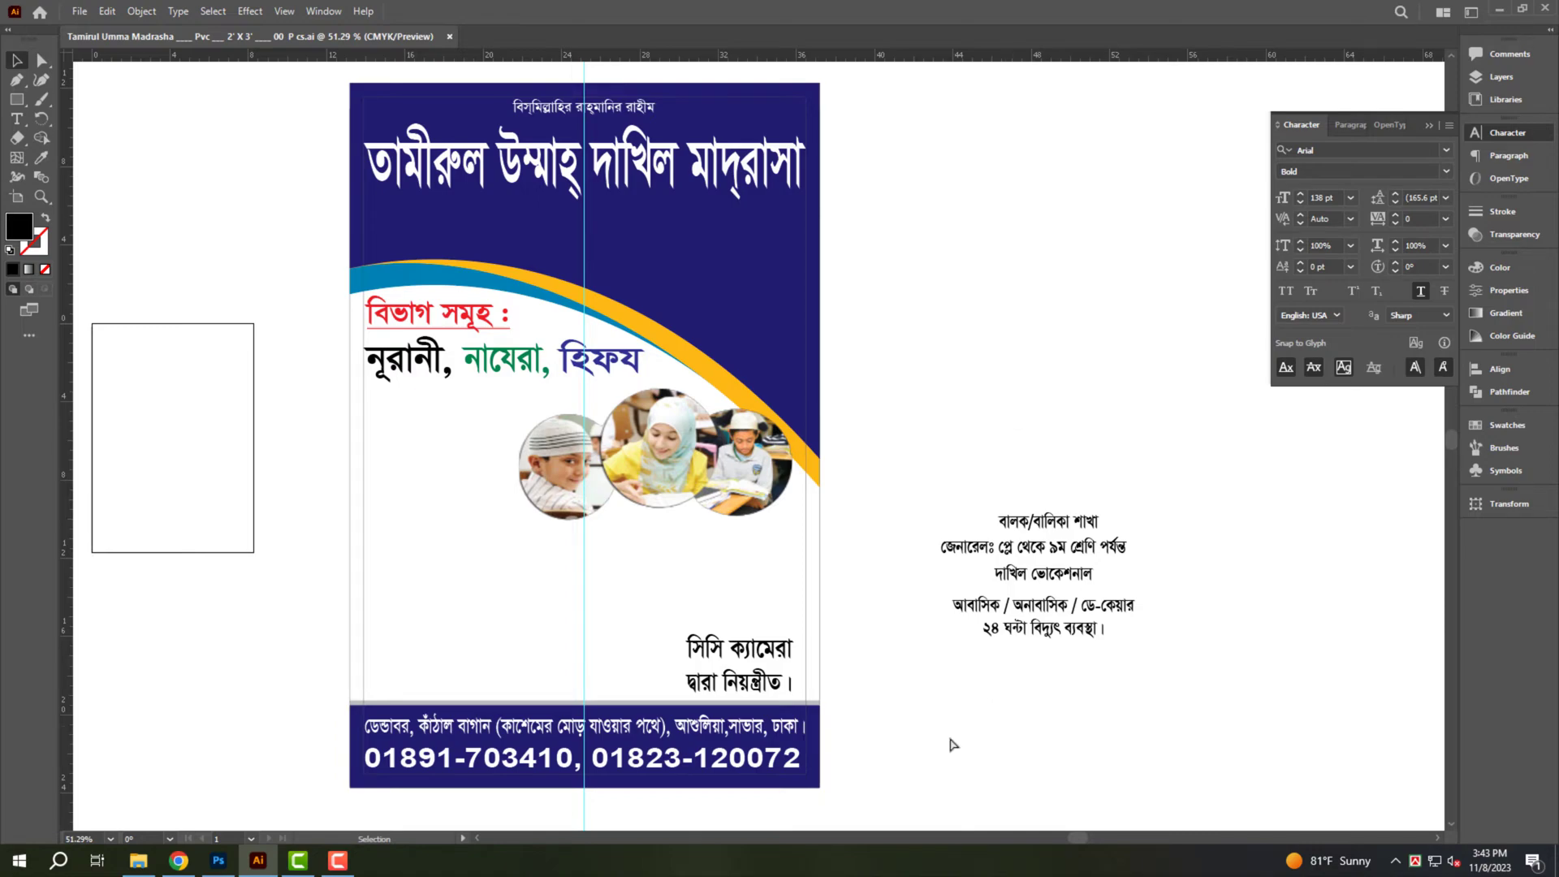
{"action": "scroll", "coordinate": [953, 744], "scroll_direction": "up", "scroll_amount": 1}
{"action": "left_click_drag", "start_coordinate": [895, 731], "coordinate": [882, 616]}
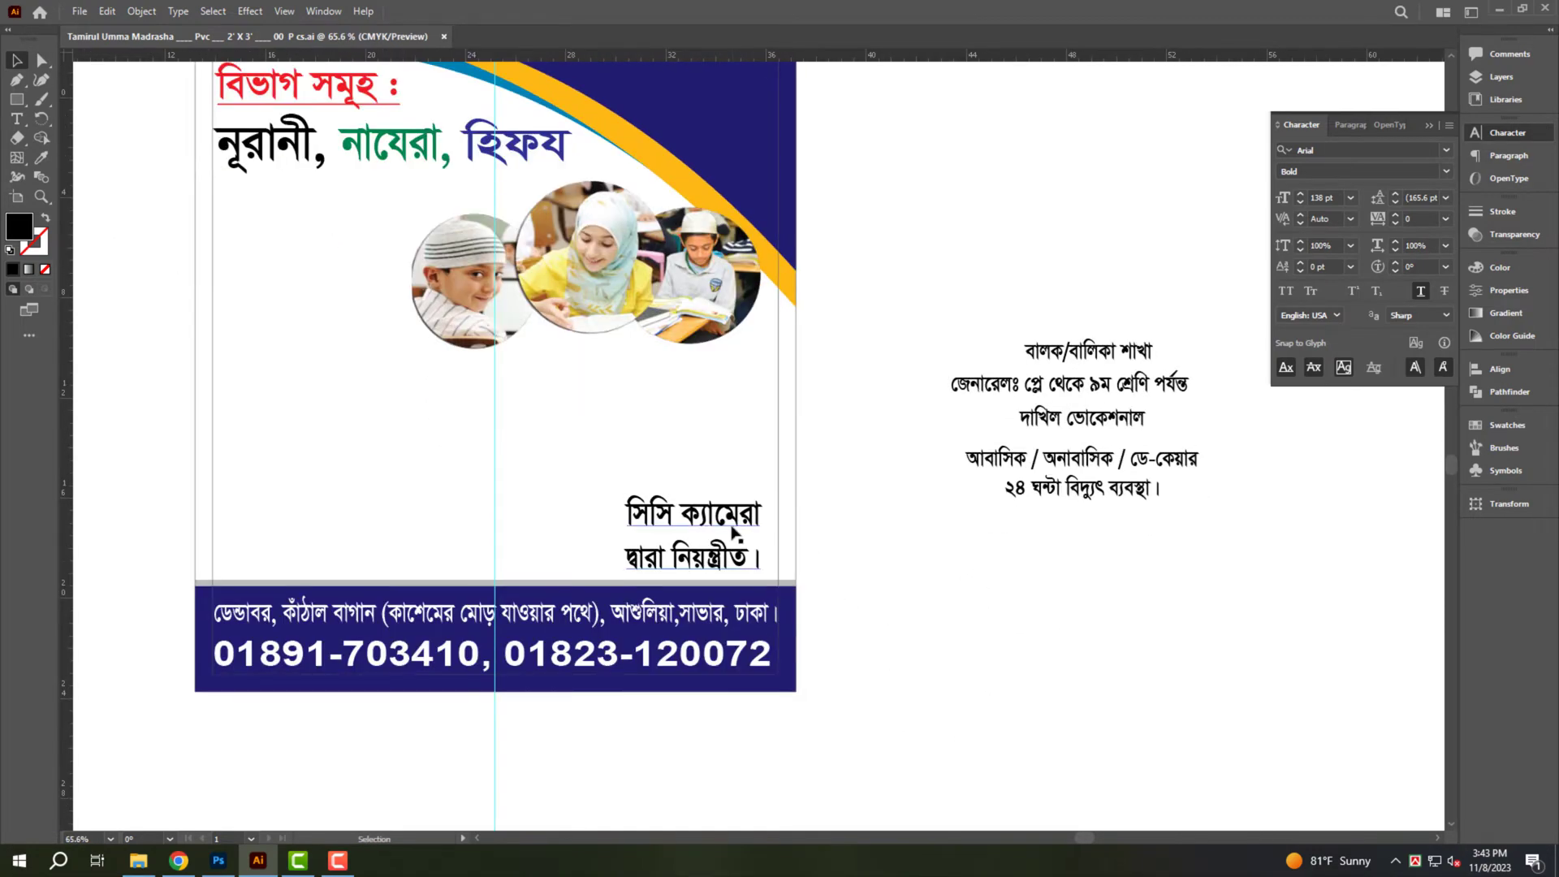
{"action": "scroll", "coordinate": [733, 532], "scroll_direction": "up", "scroll_amount": 2}
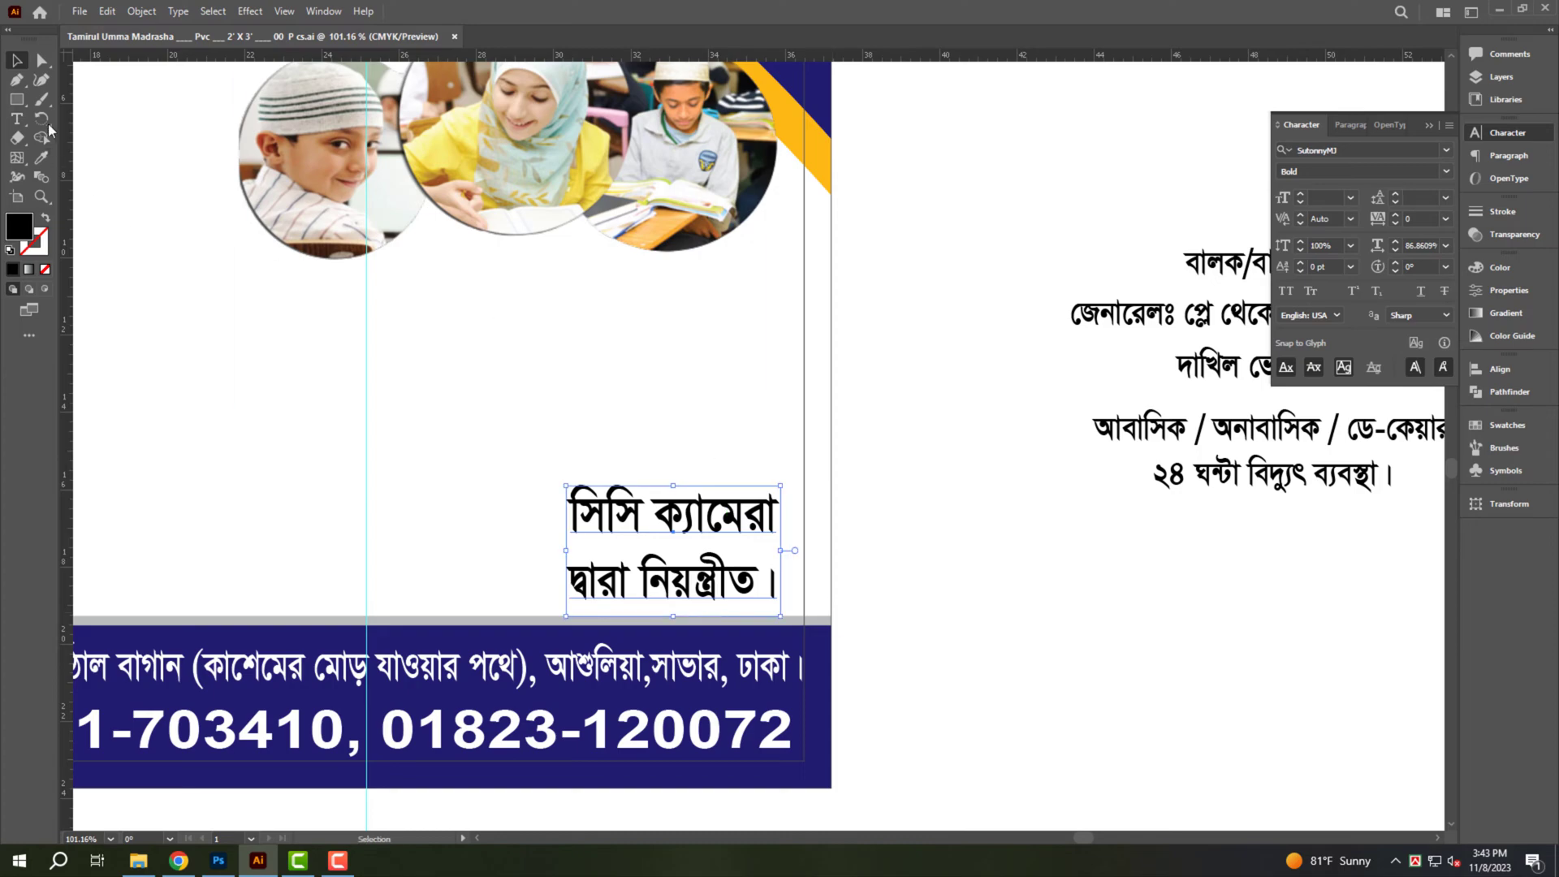
Draw a tall rounded-corner rectangle over the CCTV text, stretching it up toward the photos.
{"action": "key", "text": "m"}
{"action": "left_click_drag", "start_coordinate": [549, 393], "coordinate": [790, 605]}
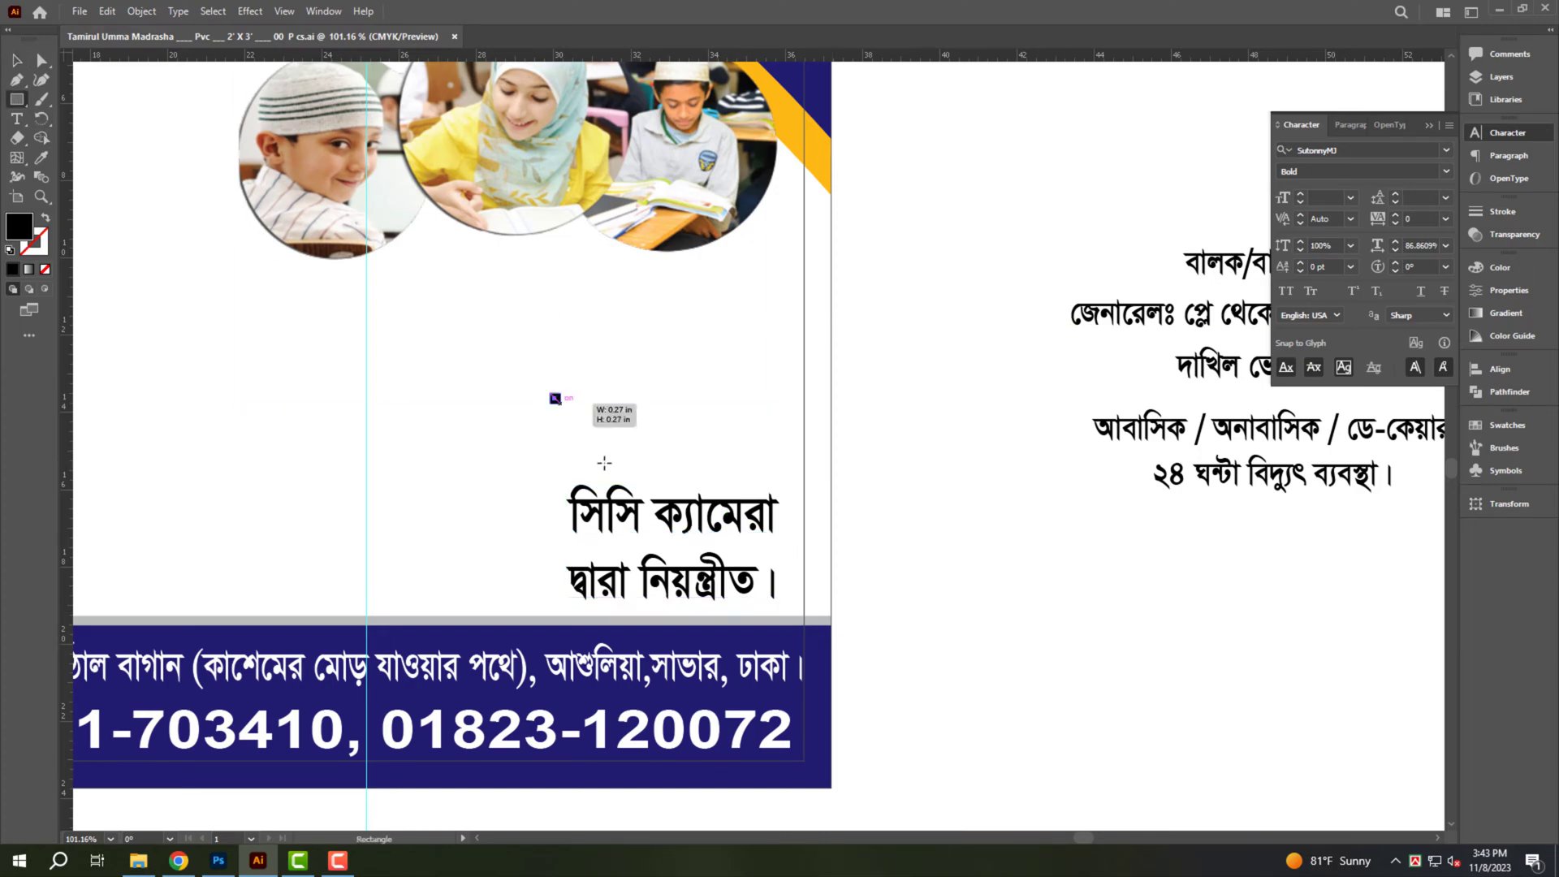
{"action": "key", "text": "v"}
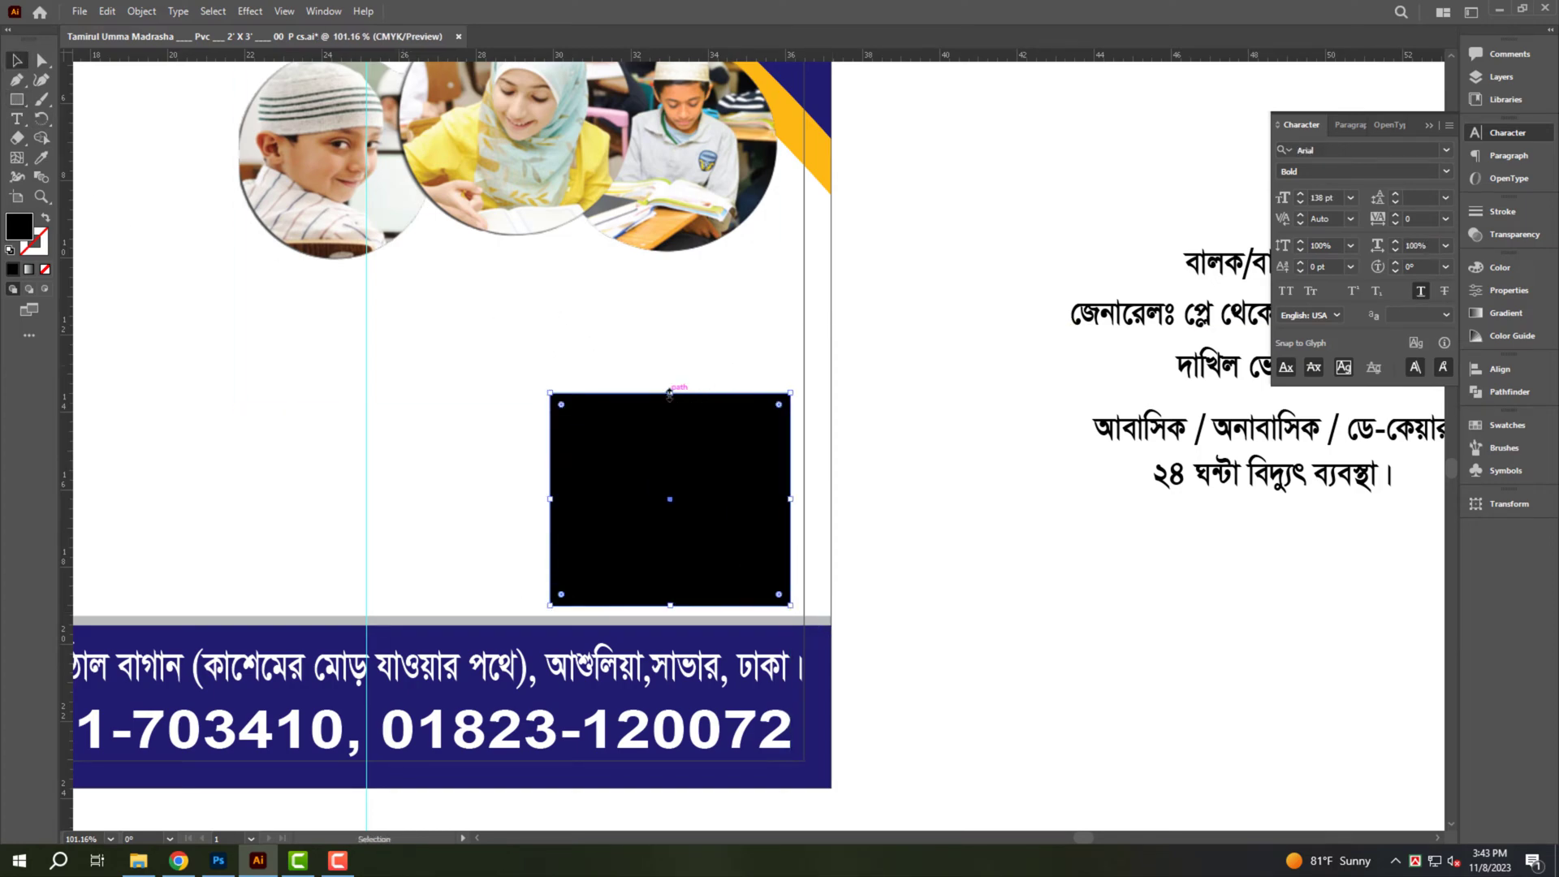
{"action": "left_click_drag", "start_coordinate": [670, 394], "coordinate": [678, 276]}
{"action": "left_click_drag", "start_coordinate": [779, 289], "coordinate": [775, 296]}
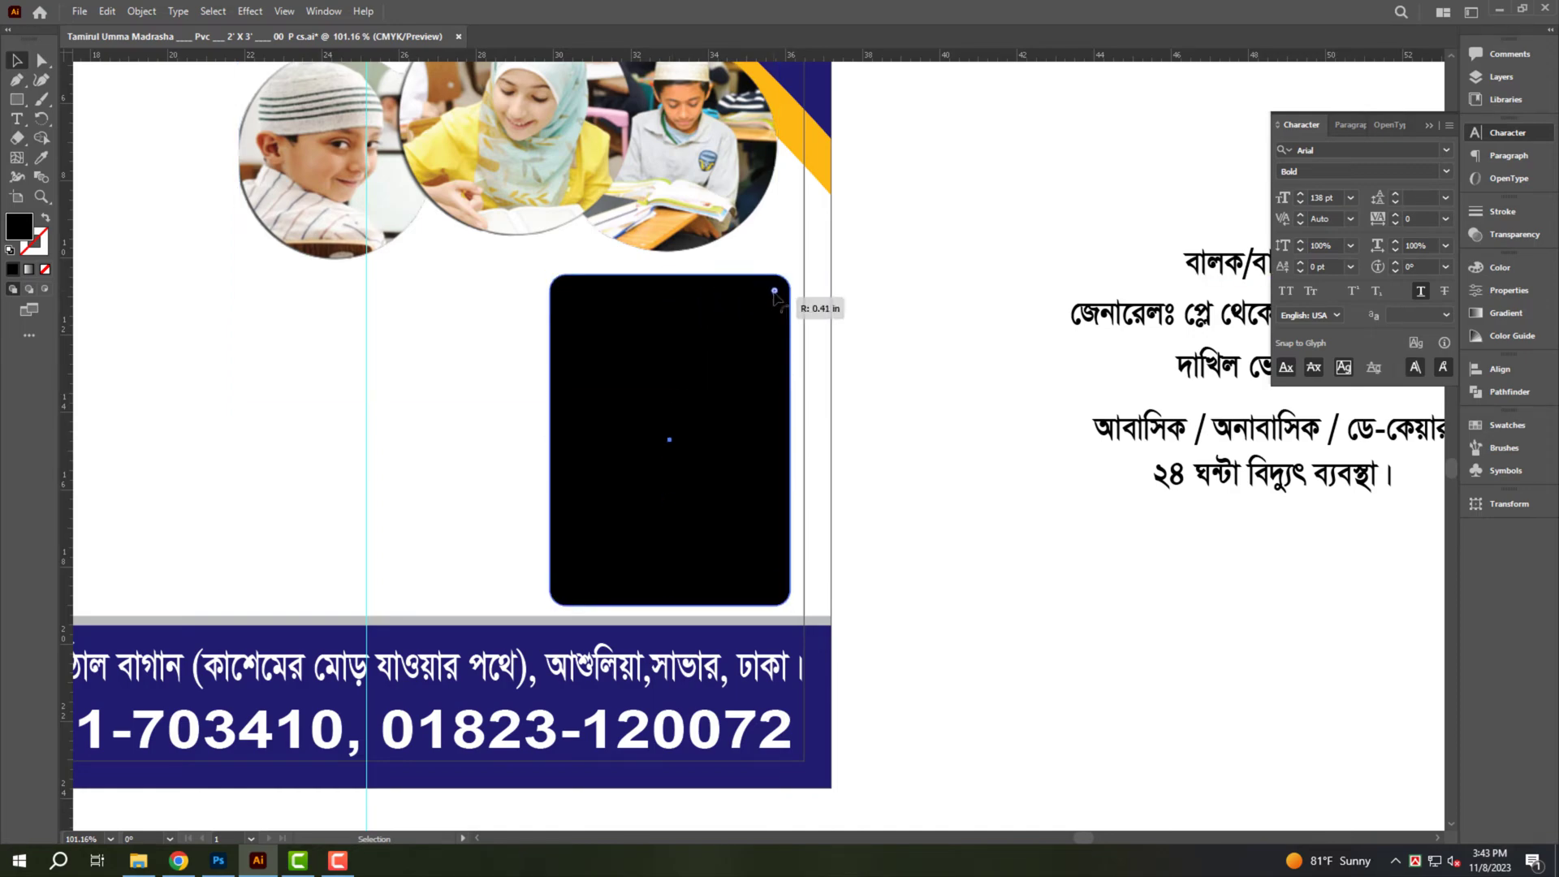
{"action": "key", "text": "a"}
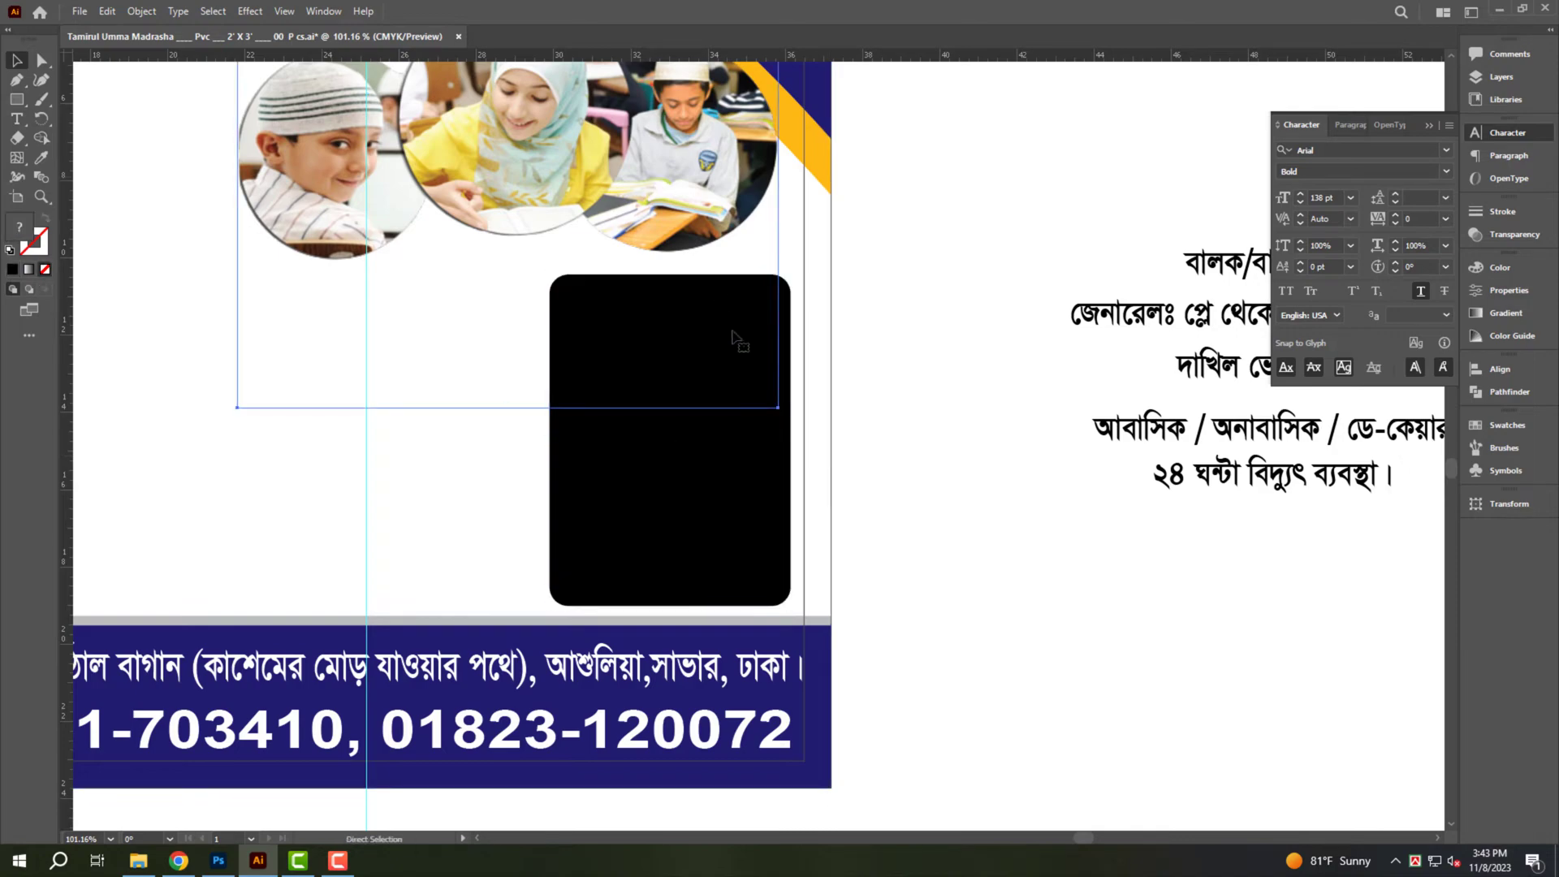
{"action": "left_click", "coordinate": [477, 452]}
{"action": "left_click_drag", "start_coordinate": [690, 493], "coordinate": [691, 493]}
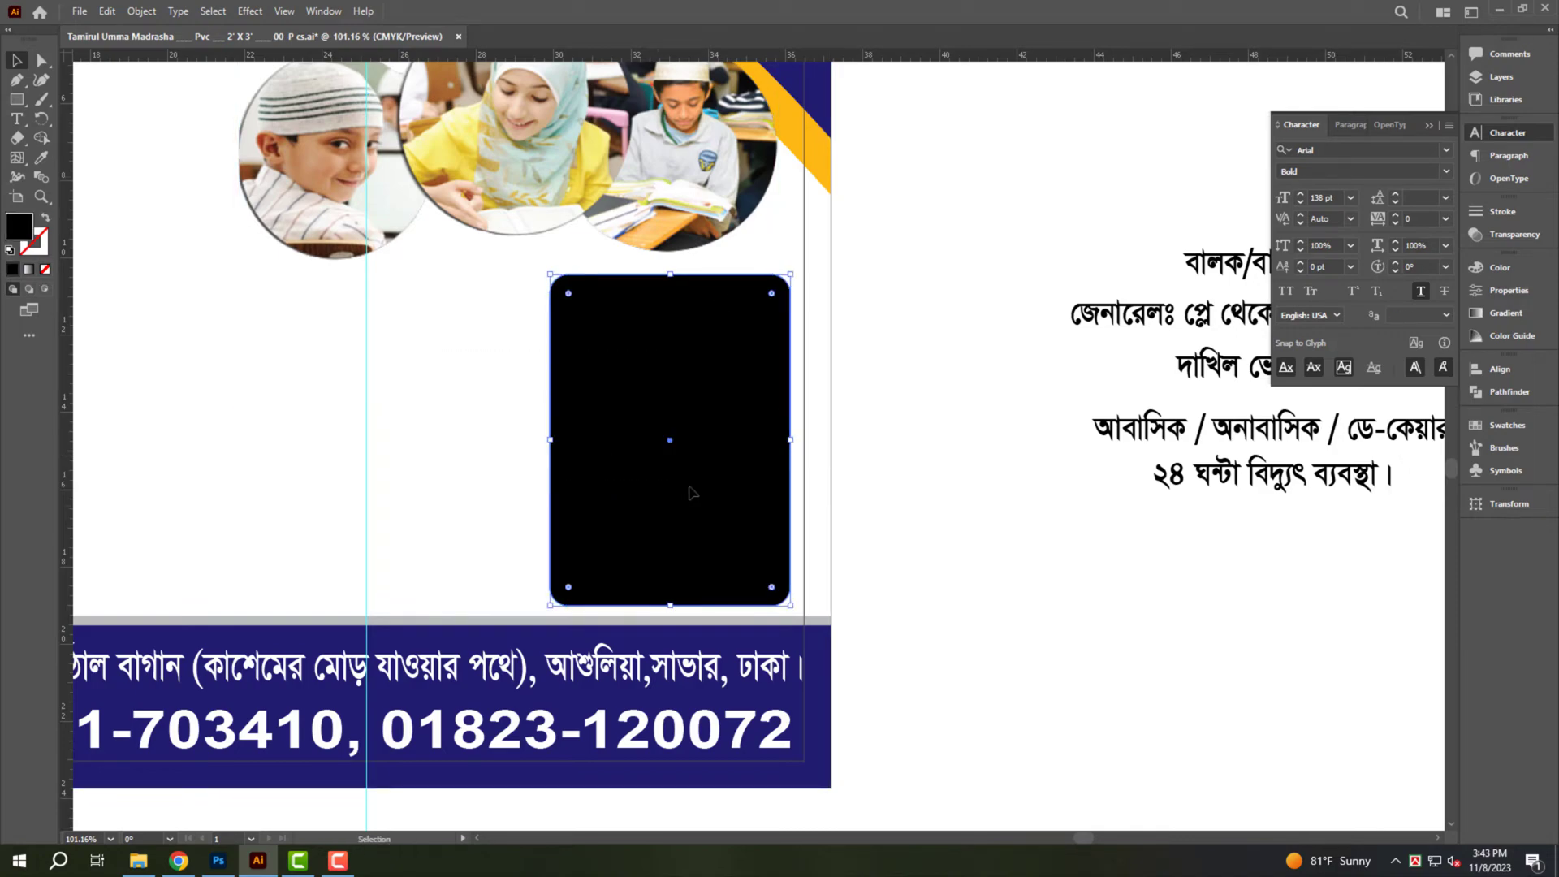
Make the CCTV text white, bring it in front of the rectangle, and raise it slightly.
{"action": "key", "text": "ctrl+y"}
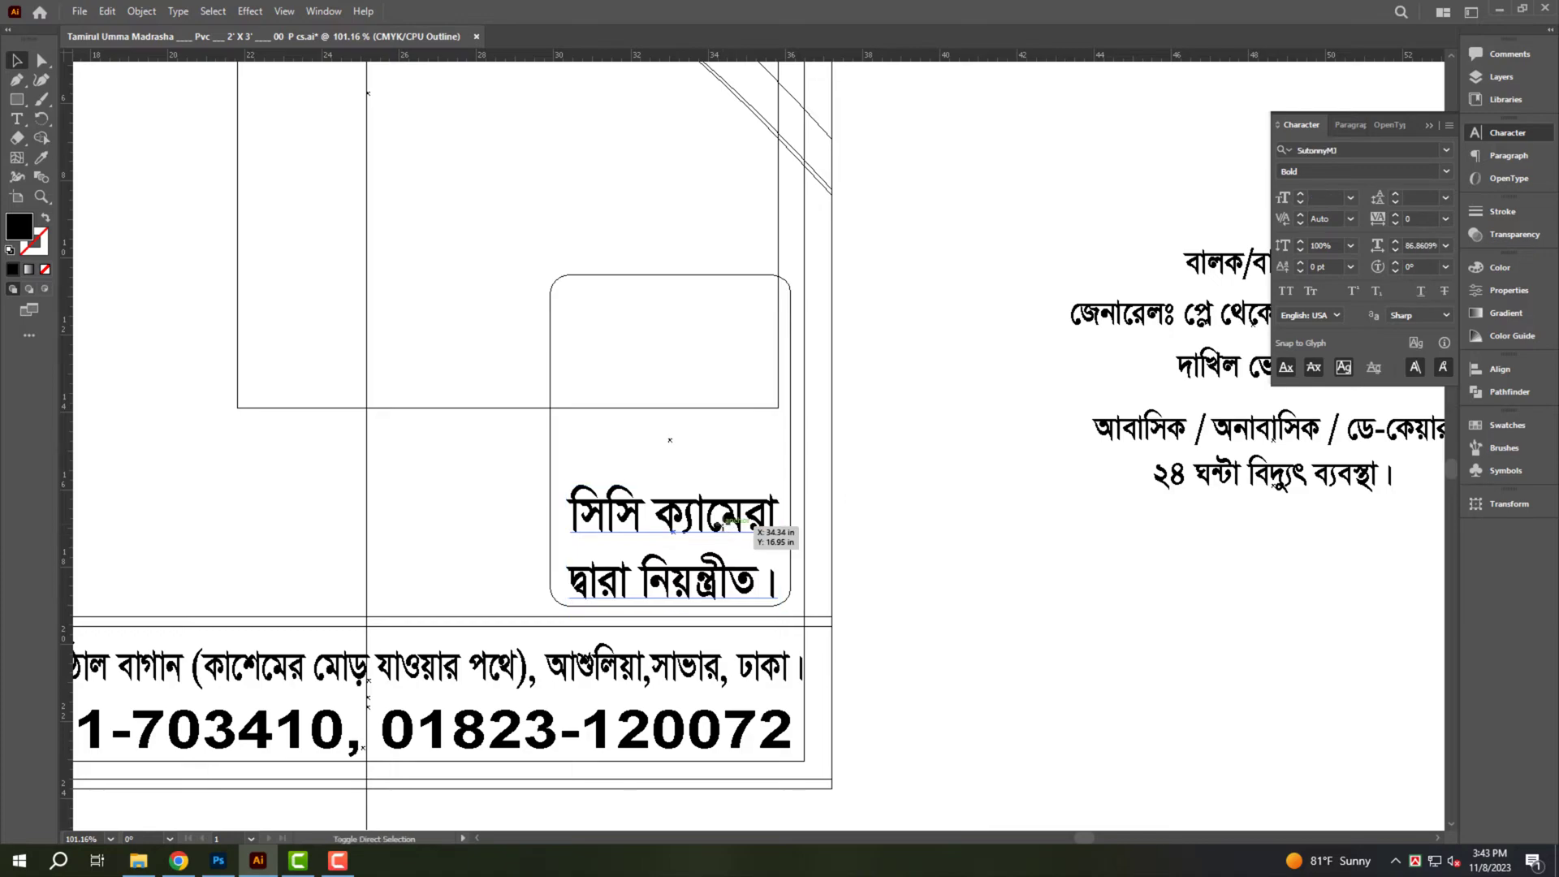
{"action": "key", "text": "ctrl+y"}
{"action": "key", "text": "v"}
{"action": "left_click", "coordinate": [722, 530]}
{"action": "left_click", "coordinate": [1498, 267]}
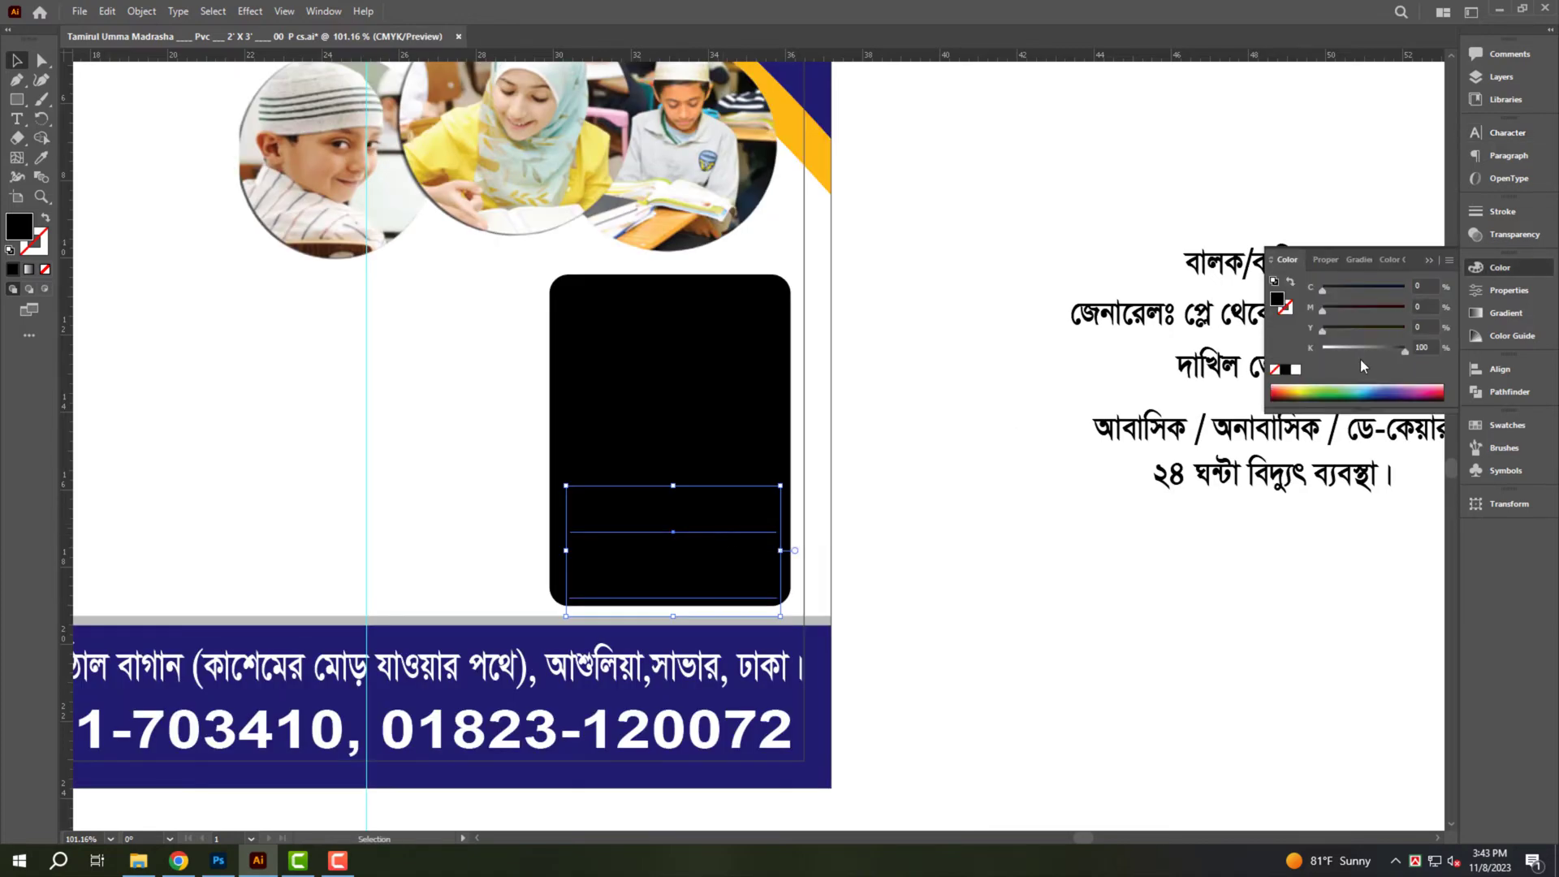
{"action": "left_click", "coordinate": [1296, 369]}
{"action": "key", "text": "ctrl+shift+bracketright"}
{"action": "scroll", "coordinate": [877, 463], "scroll_direction": "up", "scroll_amount": 2}
{"action": "left_click_drag", "start_coordinate": [722, 499], "coordinate": [722, 475]}
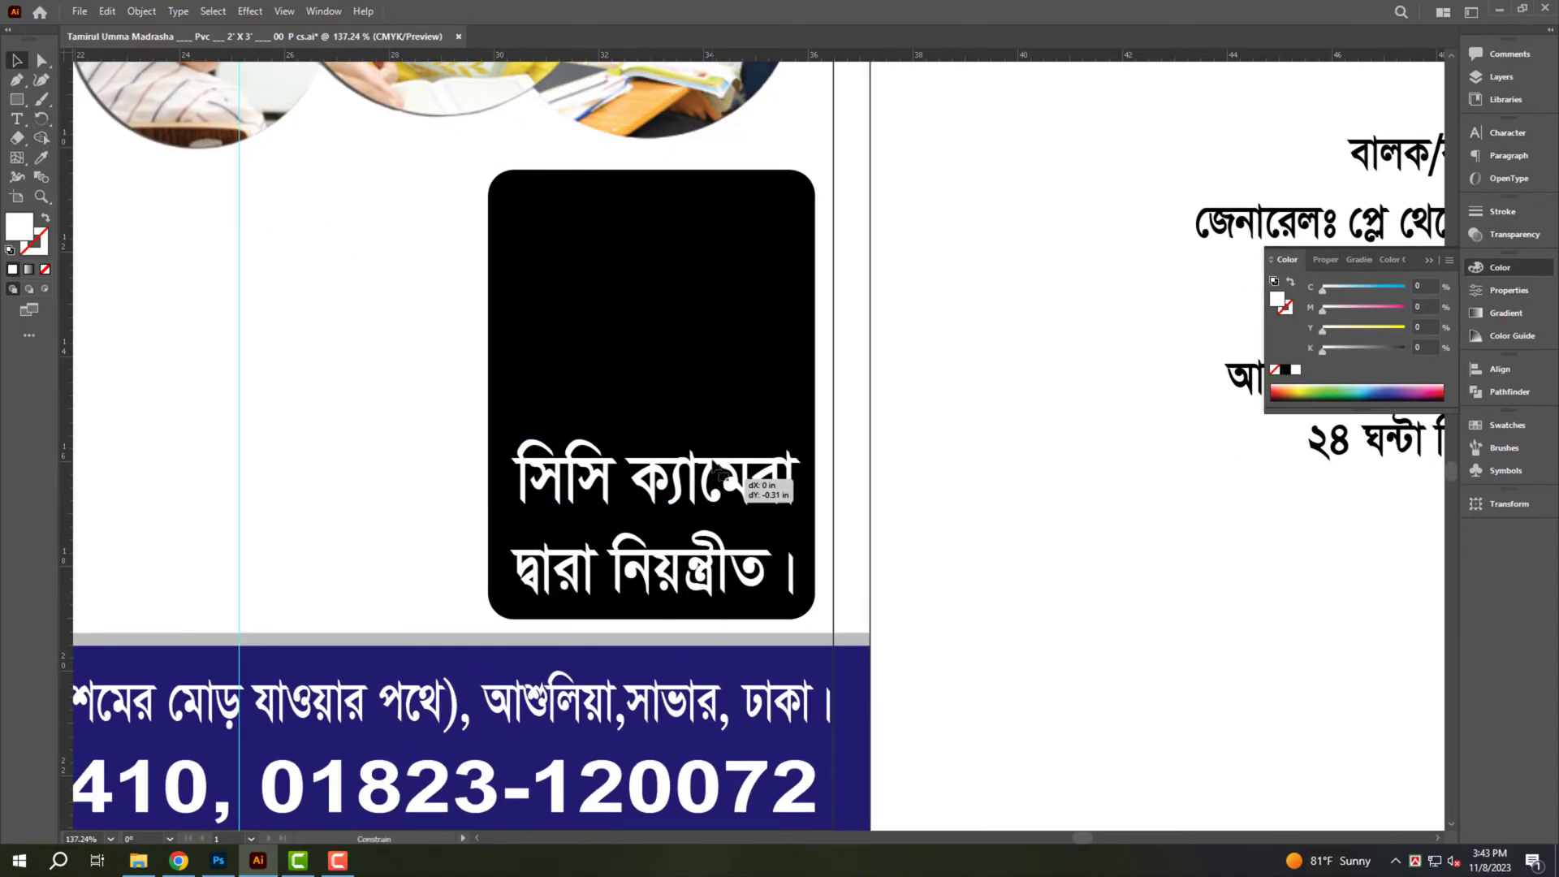
Fill the rounded rectangle dark red, C0 M100 Y100 K30.
{"action": "left_click", "coordinate": [704, 355]}
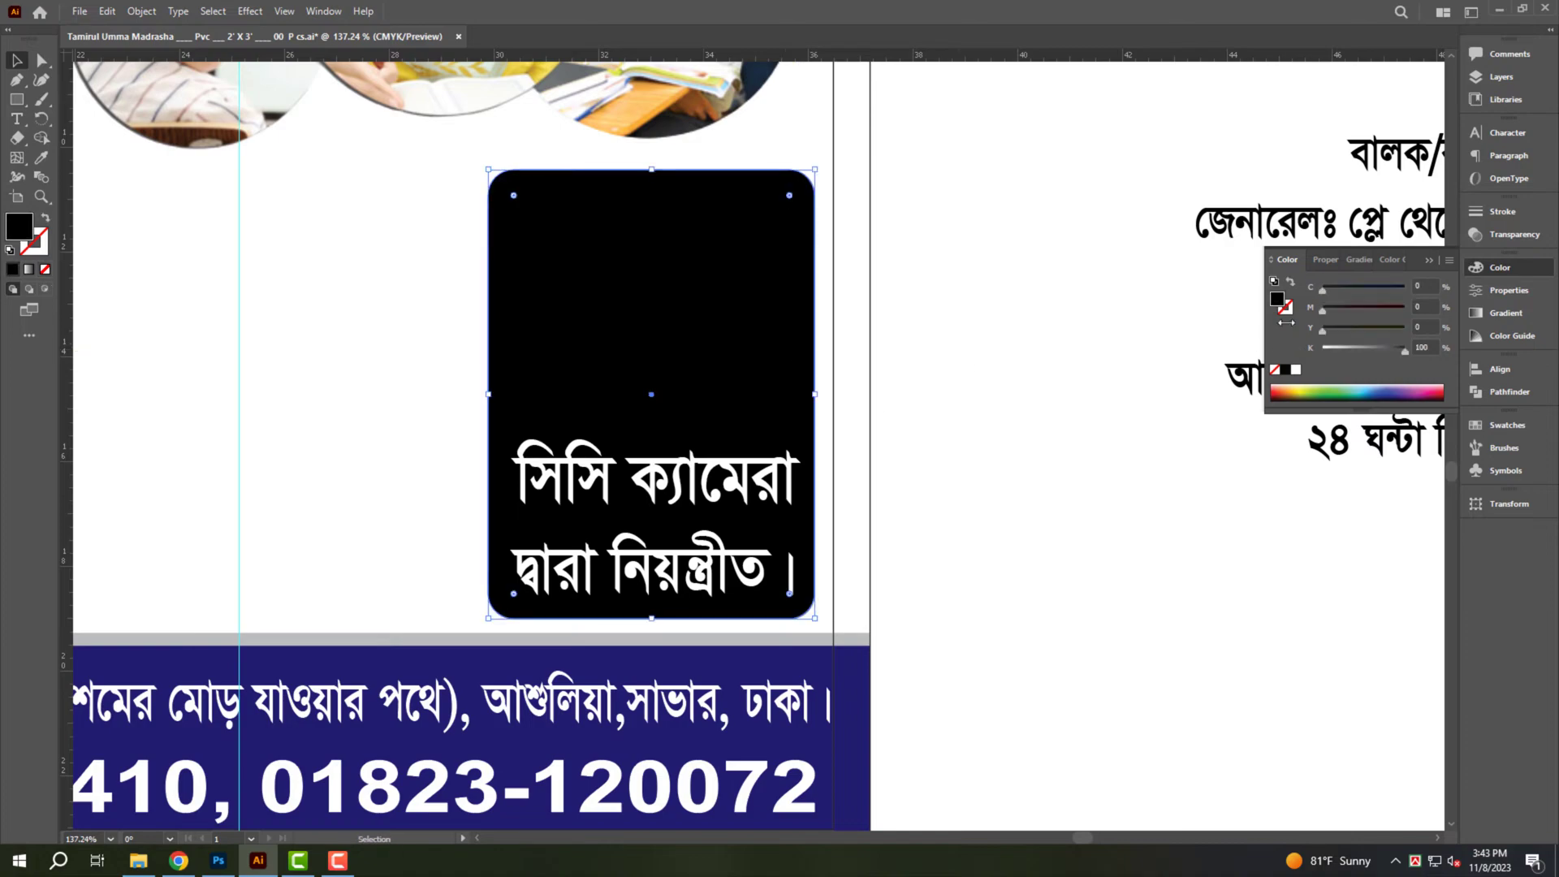
{"action": "type", "text": "100"}
{"action": "key", "text": "Tab"}
{"action": "type", "text": "100"}
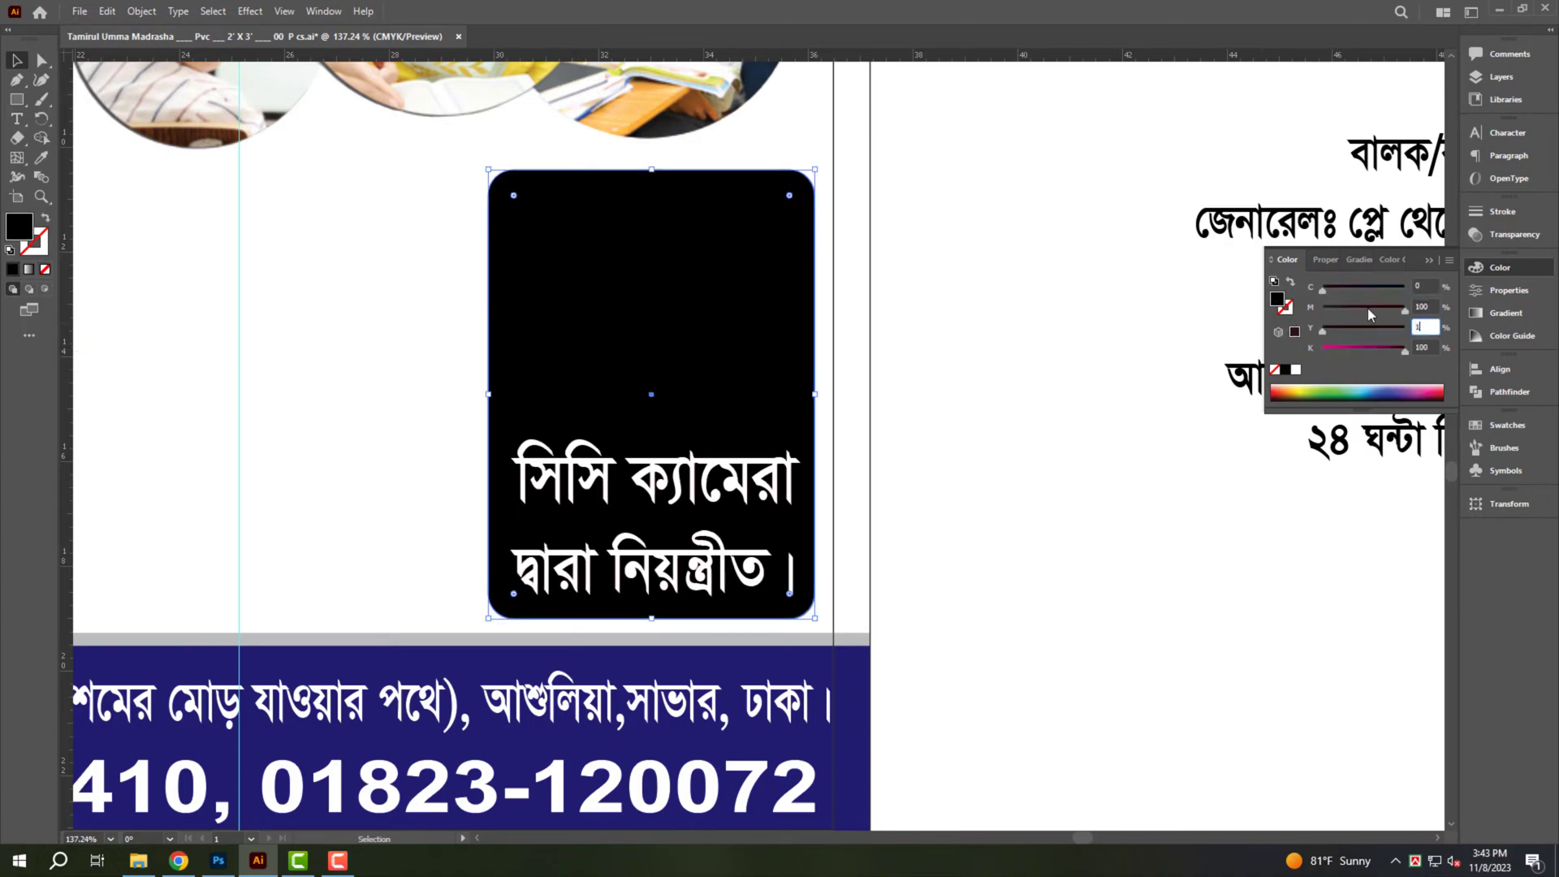
{"action": "key", "text": "Tab"}
{"action": "type", "text": "30"}
{"action": "key", "text": "Return"}
{"action": "left_click", "coordinate": [975, 325]}
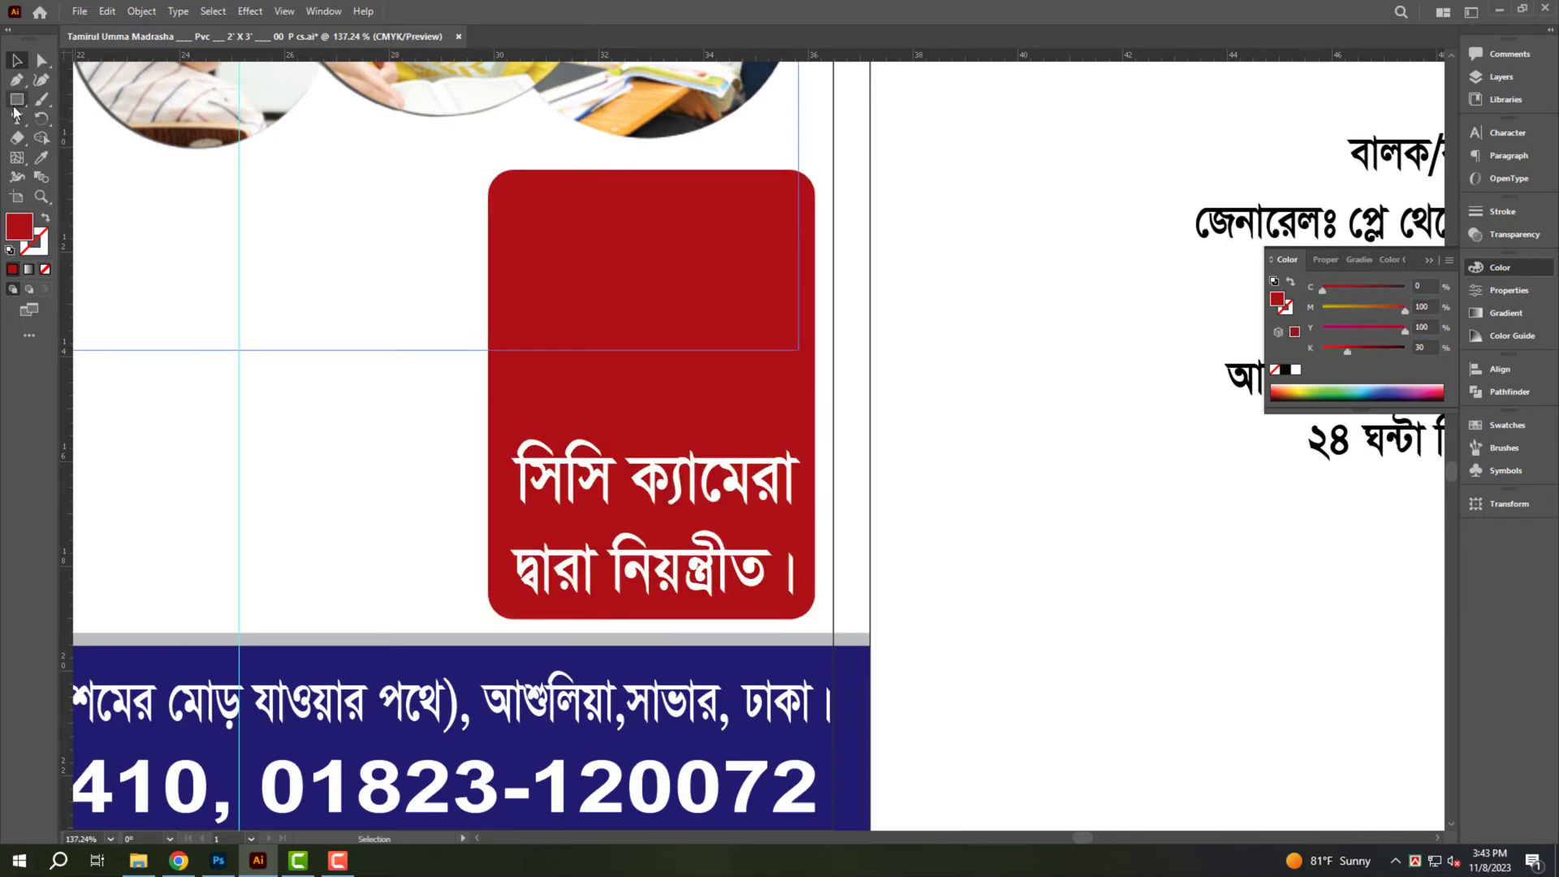
Draw a large circle over the top of the red badge and fill it K30 light grey.
{"action": "left_click_drag", "start_coordinate": [17, 99], "coordinate": [57, 132]}
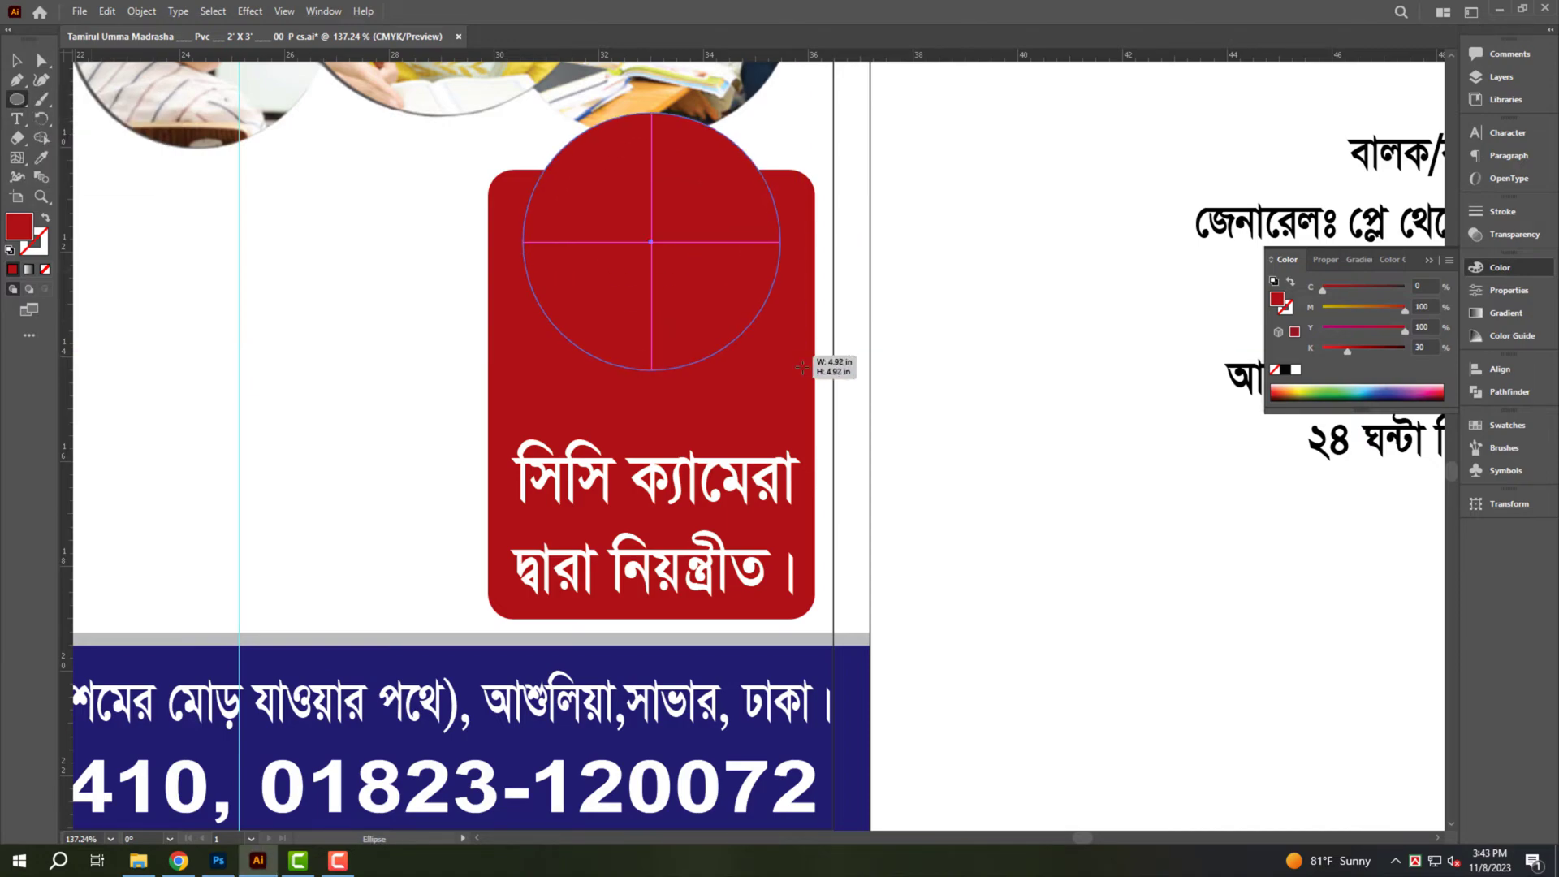
{"action": "left_click_drag", "start_coordinate": [650, 242], "coordinate": [844, 430]}
{"action": "key", "text": "v"}
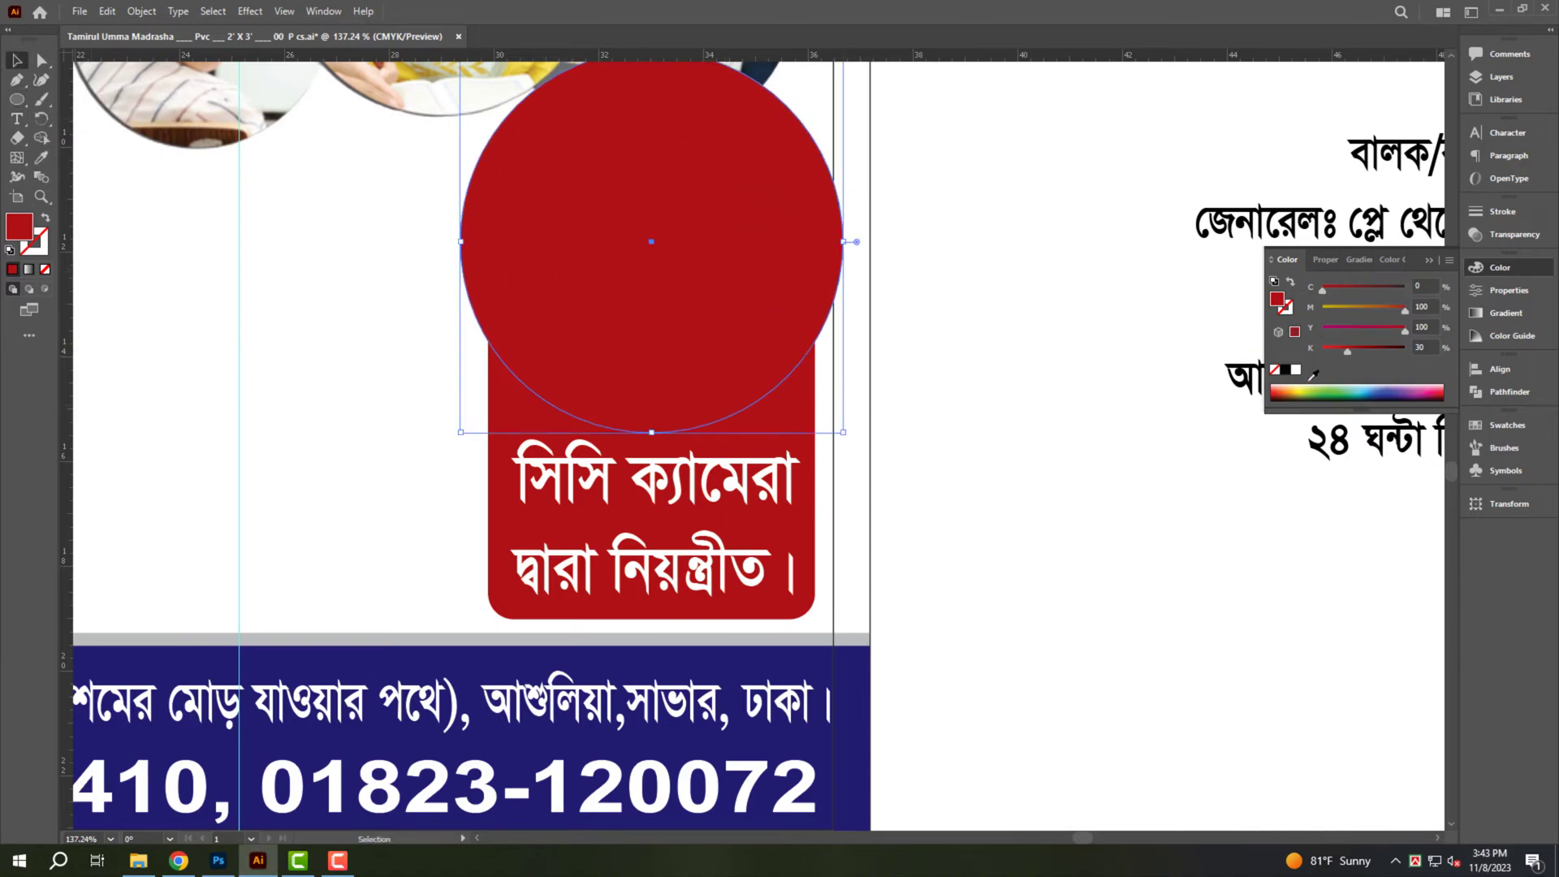
{"action": "left_click", "coordinate": [1293, 371]}
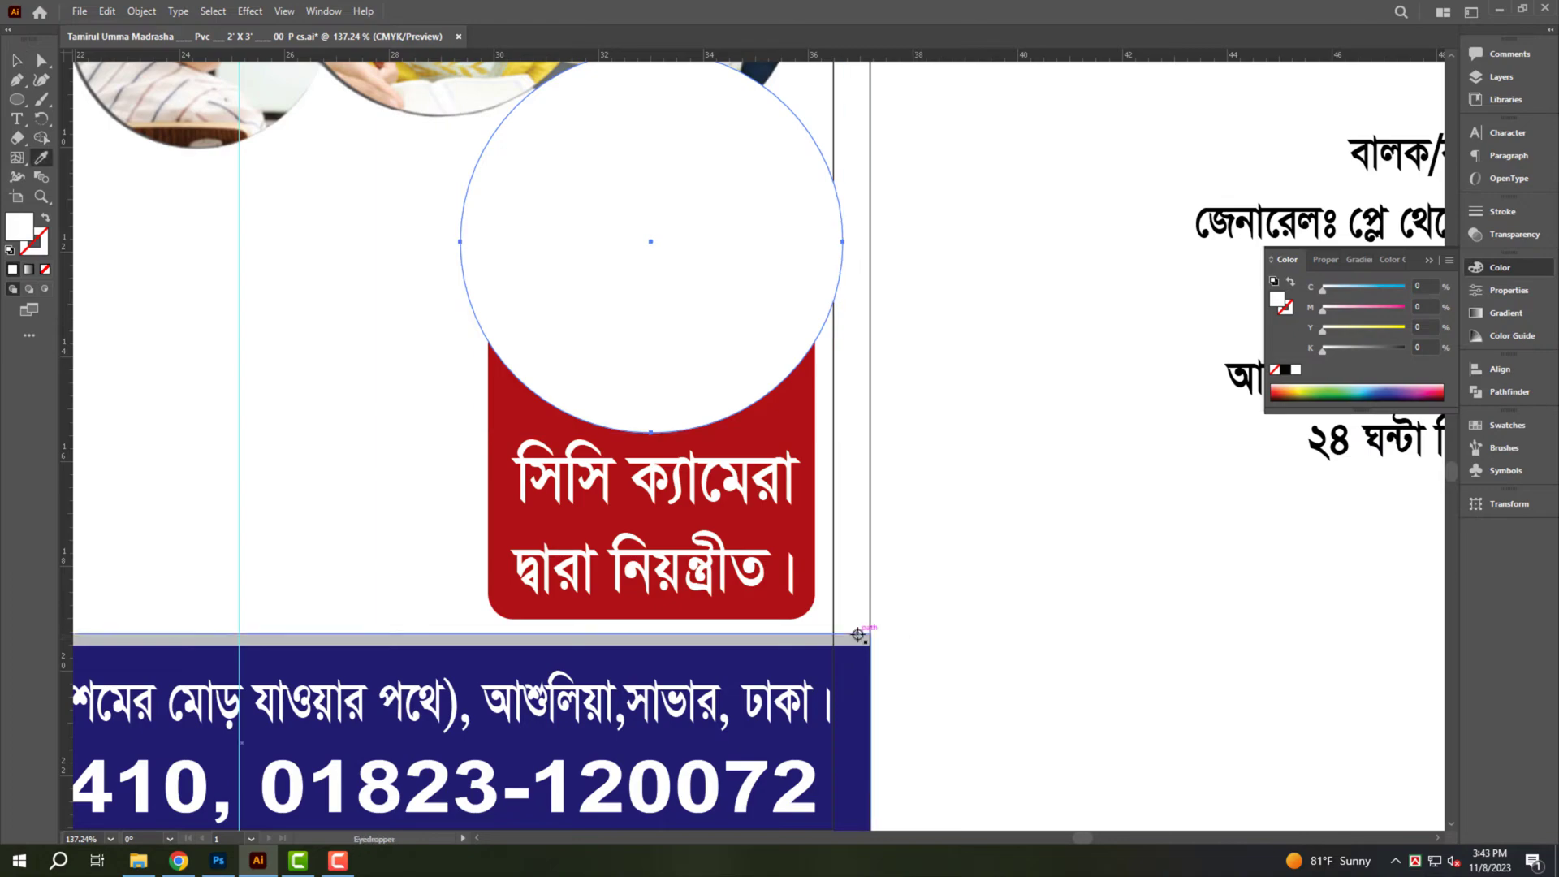
Add a smaller centred copy inside the grey circle and fill it white, forming a ring.
{"action": "scroll", "coordinate": [841, 358], "scroll_direction": "up", "scroll_amount": 1}
{"action": "scroll", "coordinate": [763, 394], "scroll_direction": "up", "scroll_amount": 2}
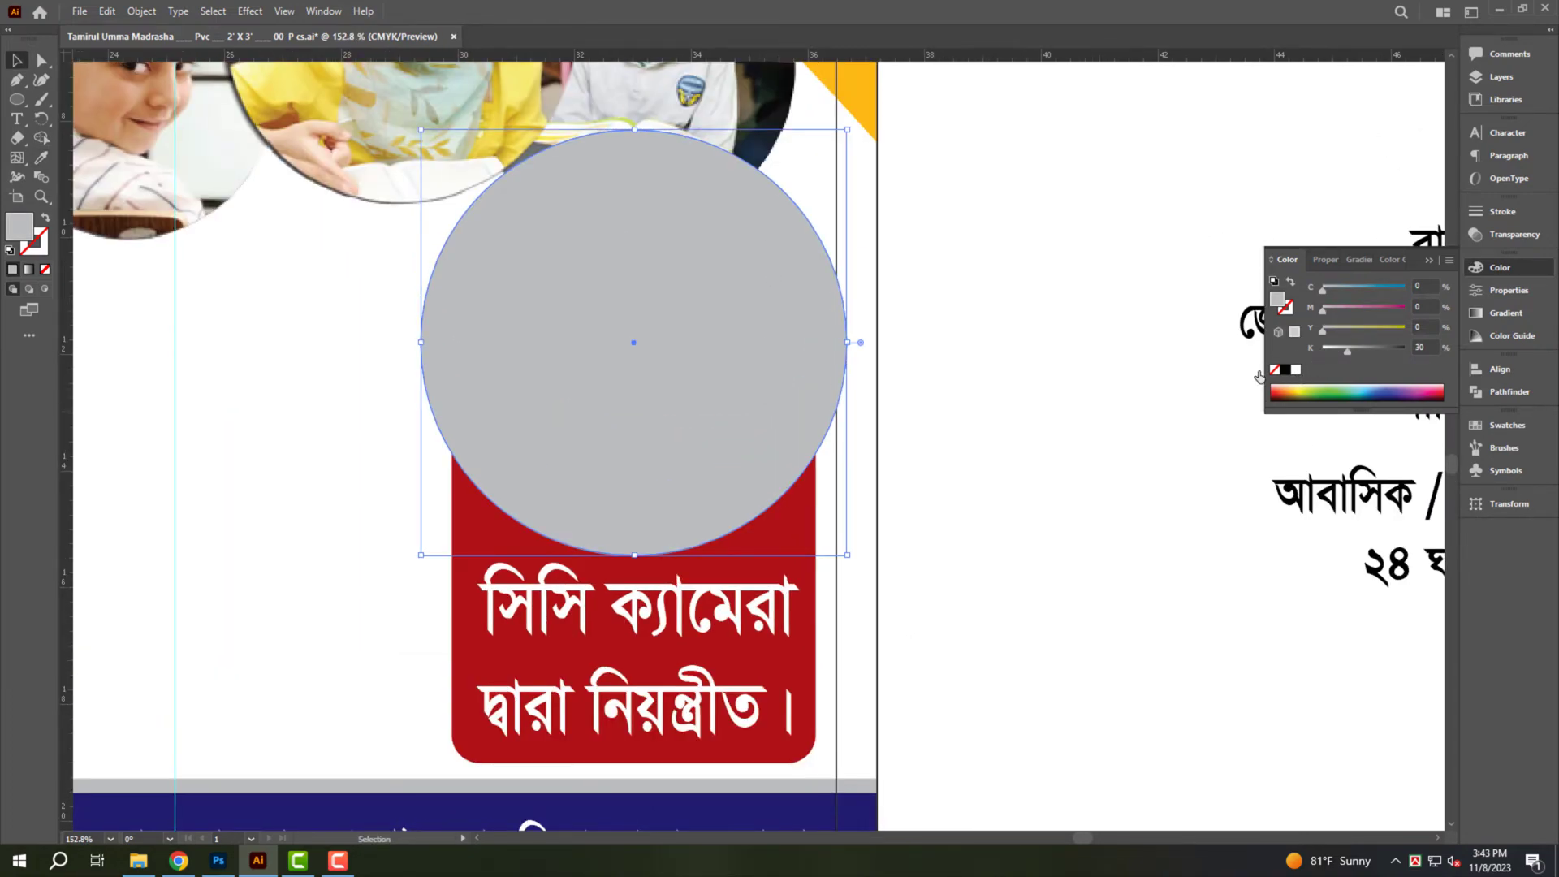
{"action": "left_click_drag", "start_coordinate": [847, 342], "coordinate": [823, 346]}
{"action": "left_click", "coordinate": [1297, 369]}
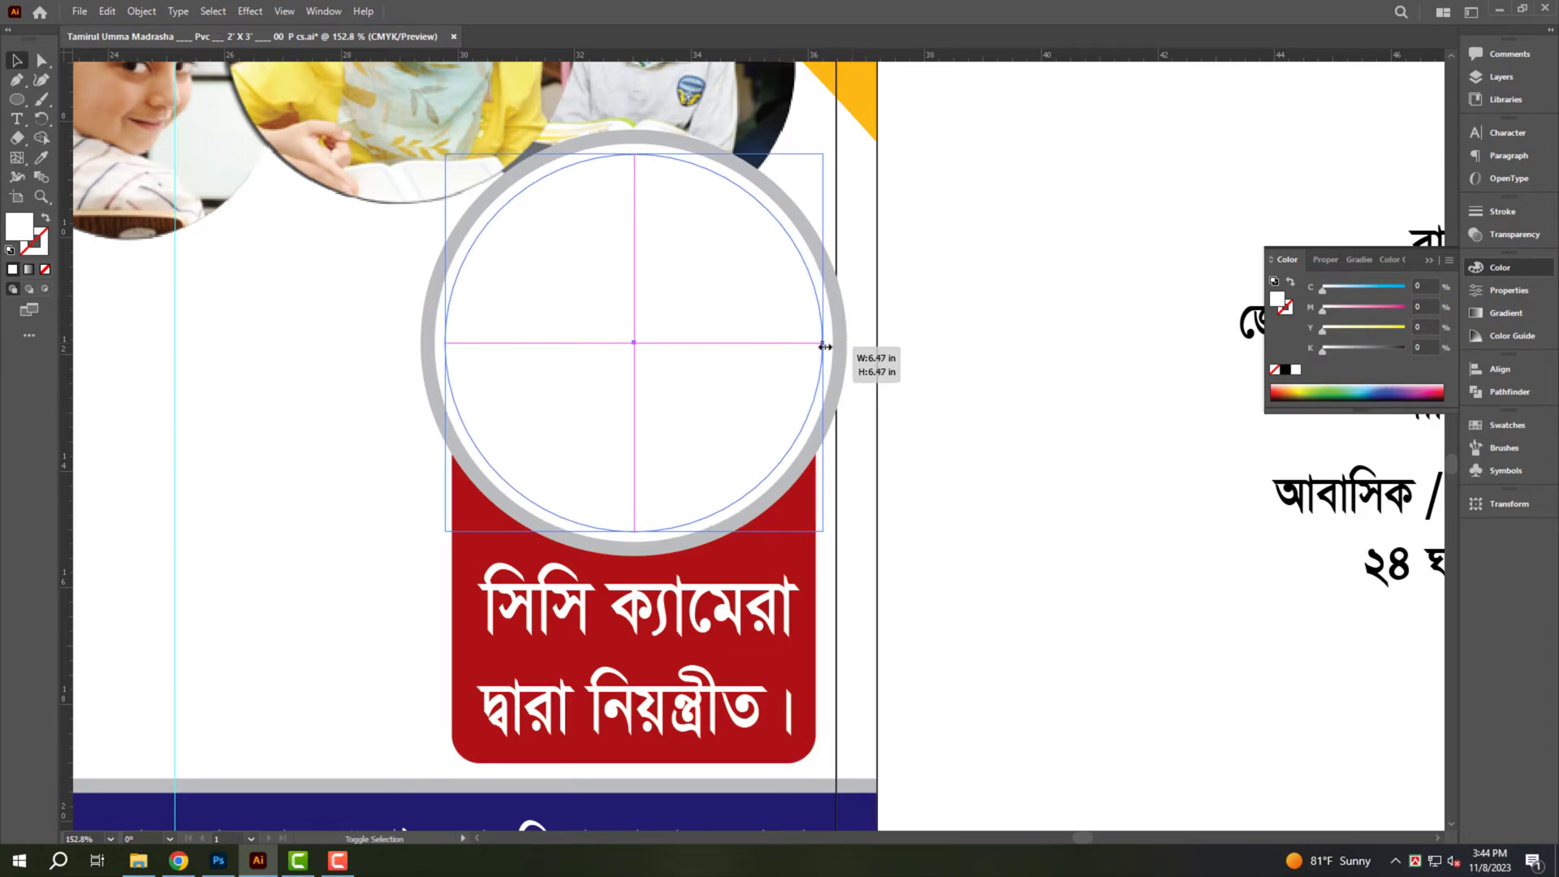
Give the inner white circle a radial gradient with its stop colour in CMYK mode.
{"action": "left_click_drag", "start_coordinate": [821, 346], "coordinate": [821, 344]}
{"action": "left_click", "coordinate": [1523, 321]}
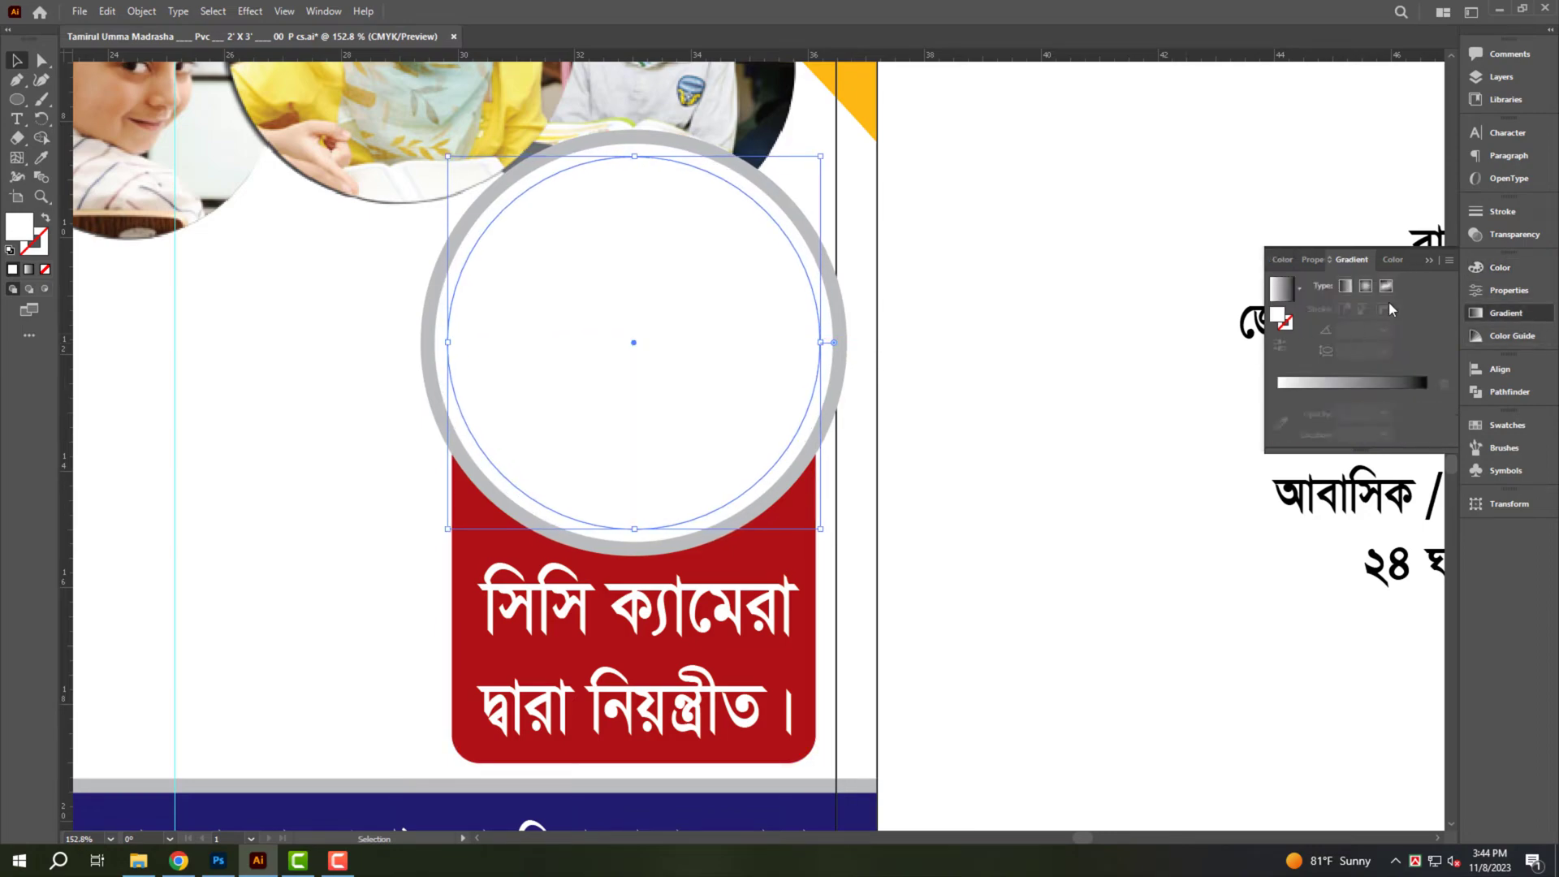
{"action": "left_click", "coordinate": [1366, 286]}
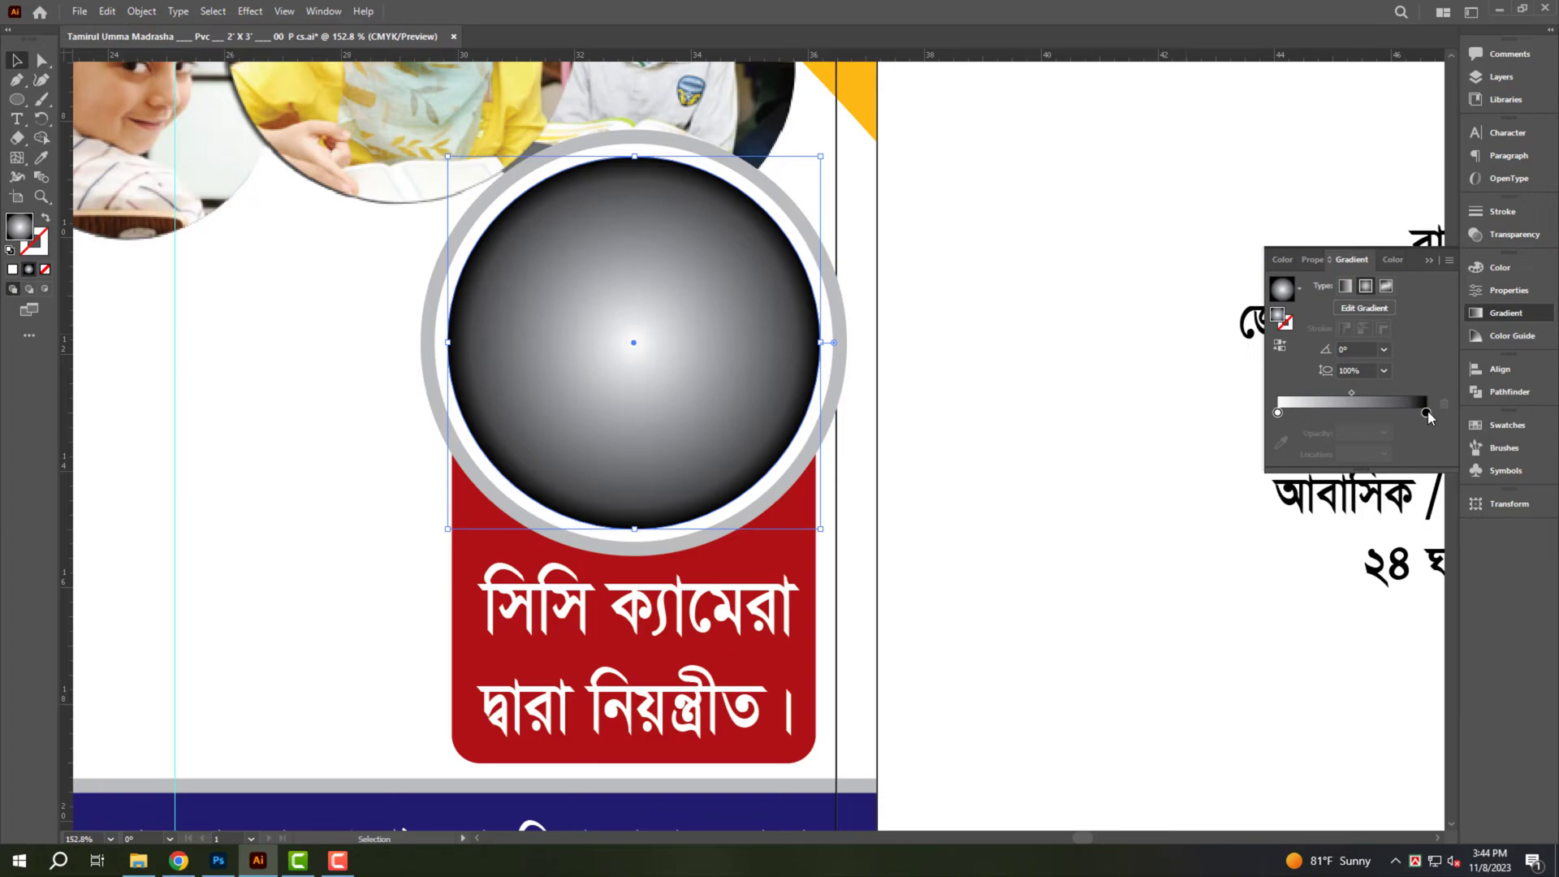
{"action": "left_click", "coordinate": [1501, 267]}
{"action": "left_click", "coordinate": [1448, 261]}
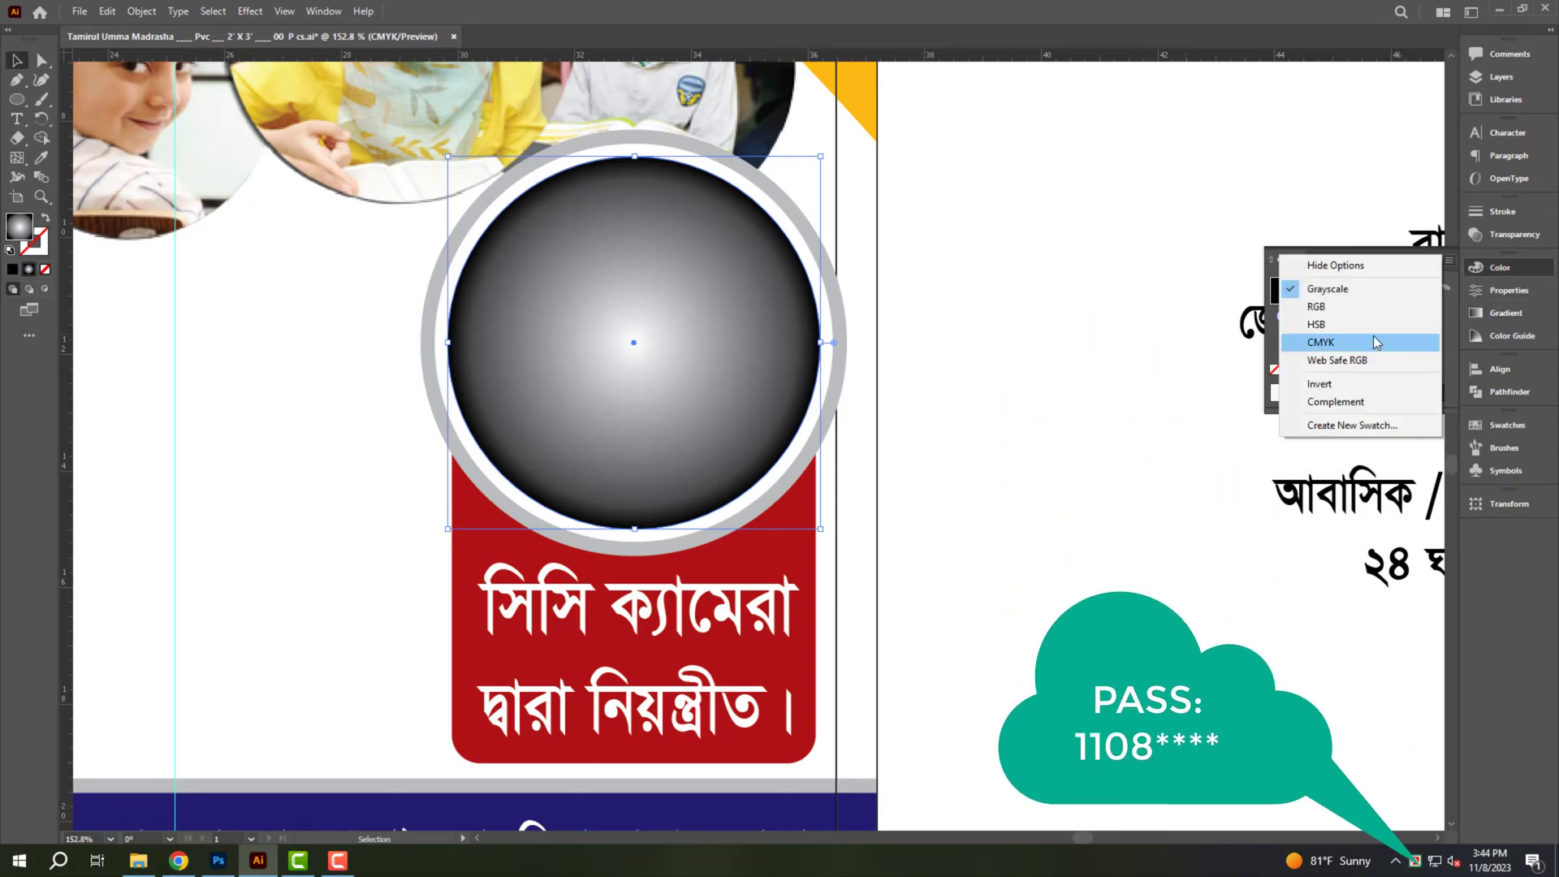
{"action": "left_click", "coordinate": [1377, 341]}
Enter the gradient stop's CMYK values 50, 100 and 0.
{"action": "type", "text": "50"}
{"action": "key", "text": "Tab"}
{"action": "type", "text": "10"}
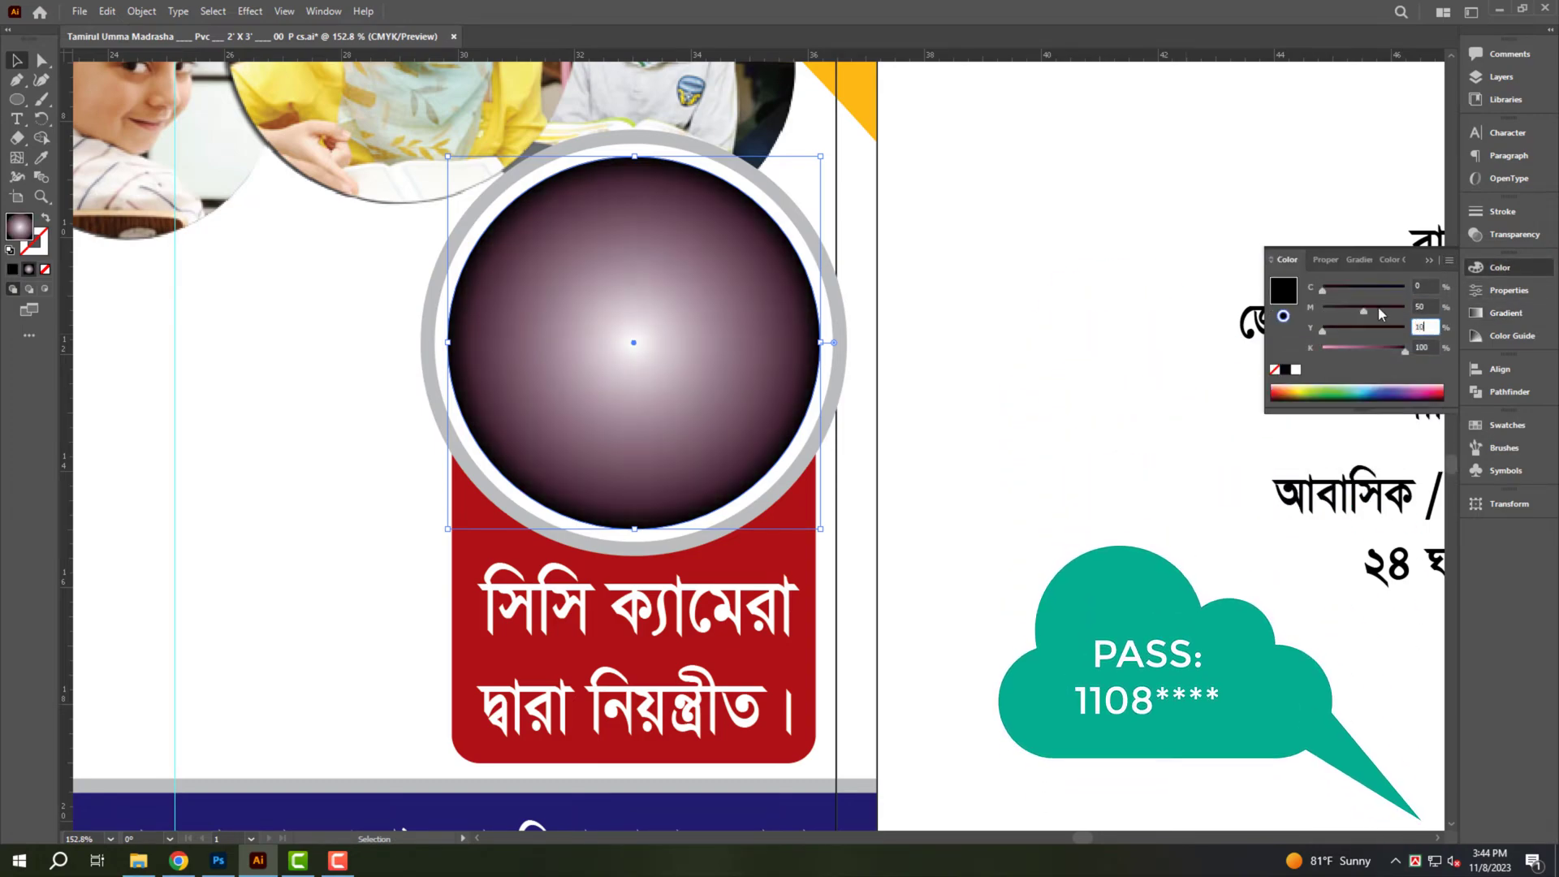
{"action": "type", "text": "0"}
{"action": "key", "text": "Tab"}
{"action": "type", "text": "0"}
{"action": "key", "text": "Return"}
{"action": "scroll", "coordinate": [885, 469], "scroll_direction": "down", "scroll_amount": 2}
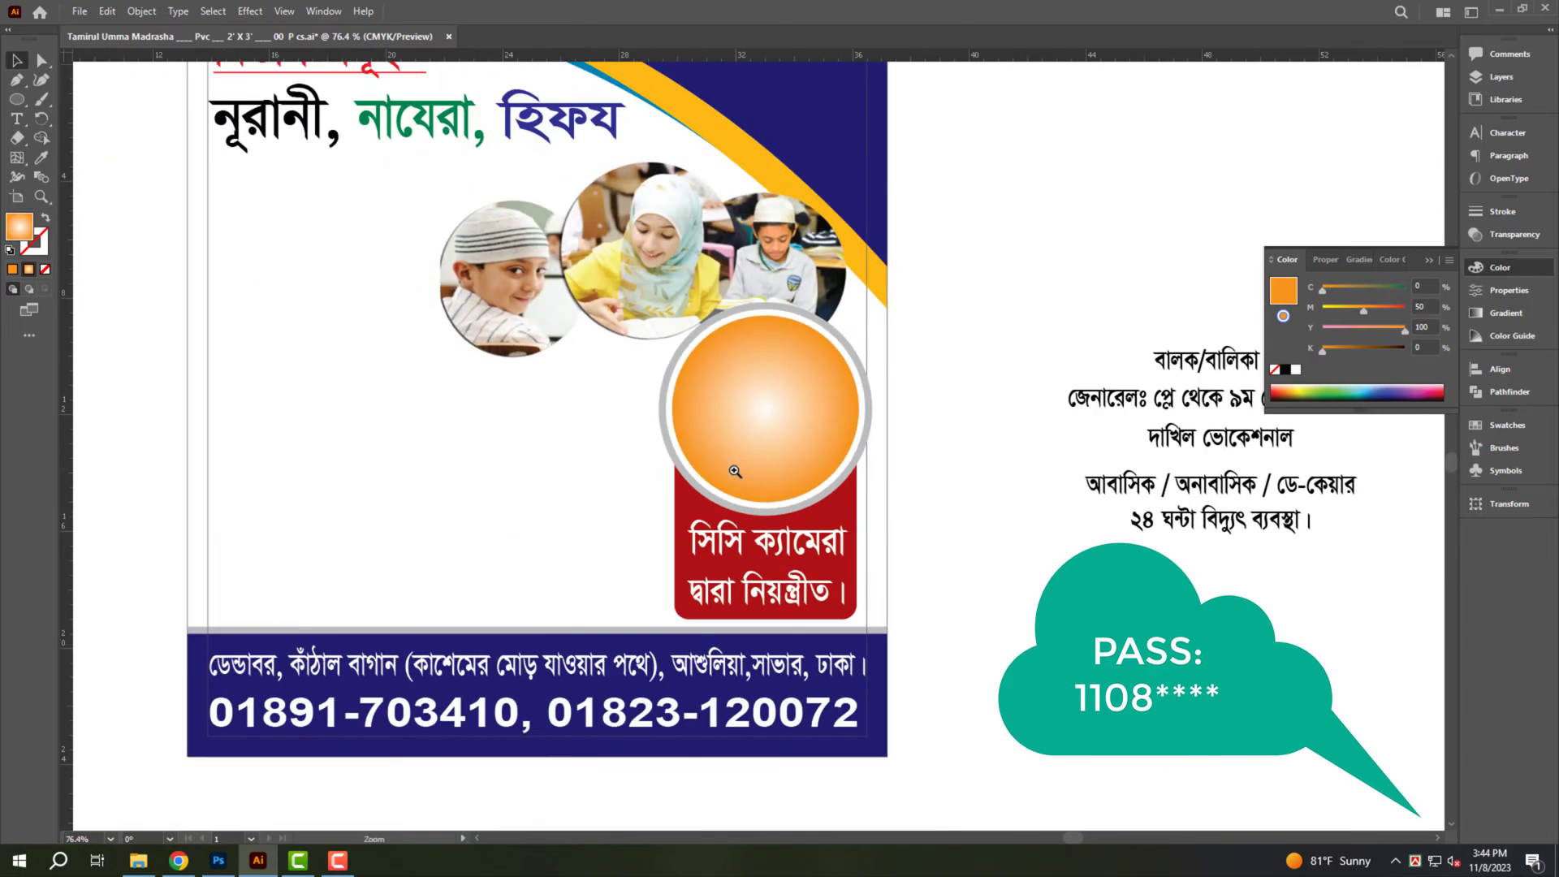
{"action": "scroll", "coordinate": [735, 471], "scroll_direction": "up", "scroll_amount": 2}
Enlarge the CCTV label text box, nudge it down, and make it yellow.
{"action": "left_click", "coordinate": [763, 530]}
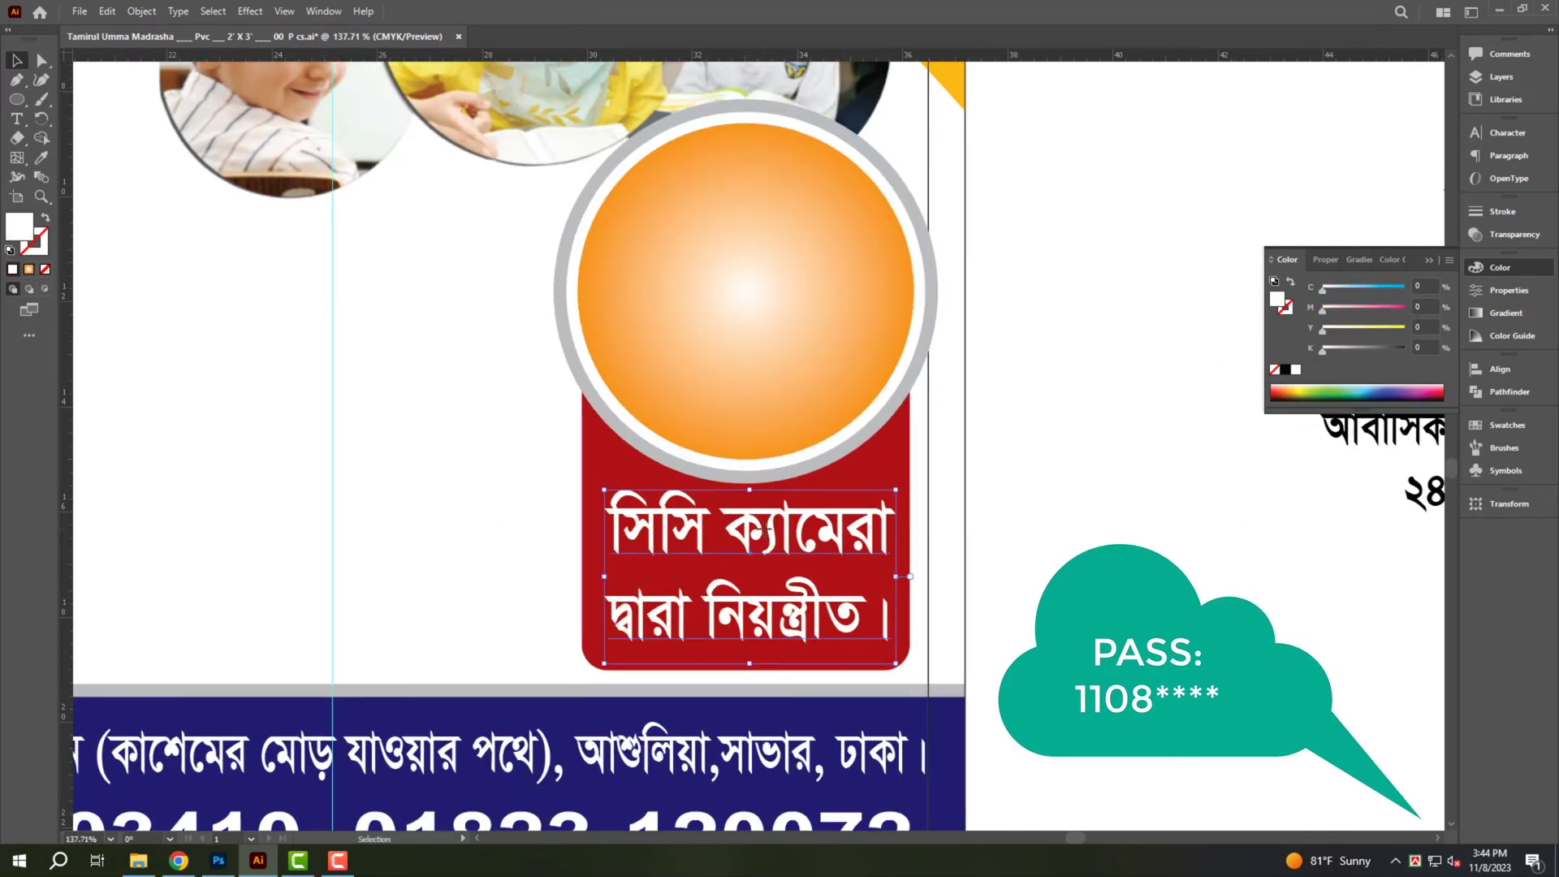
{"action": "left_click_drag", "start_coordinate": [748, 664], "coordinate": [749, 671]}
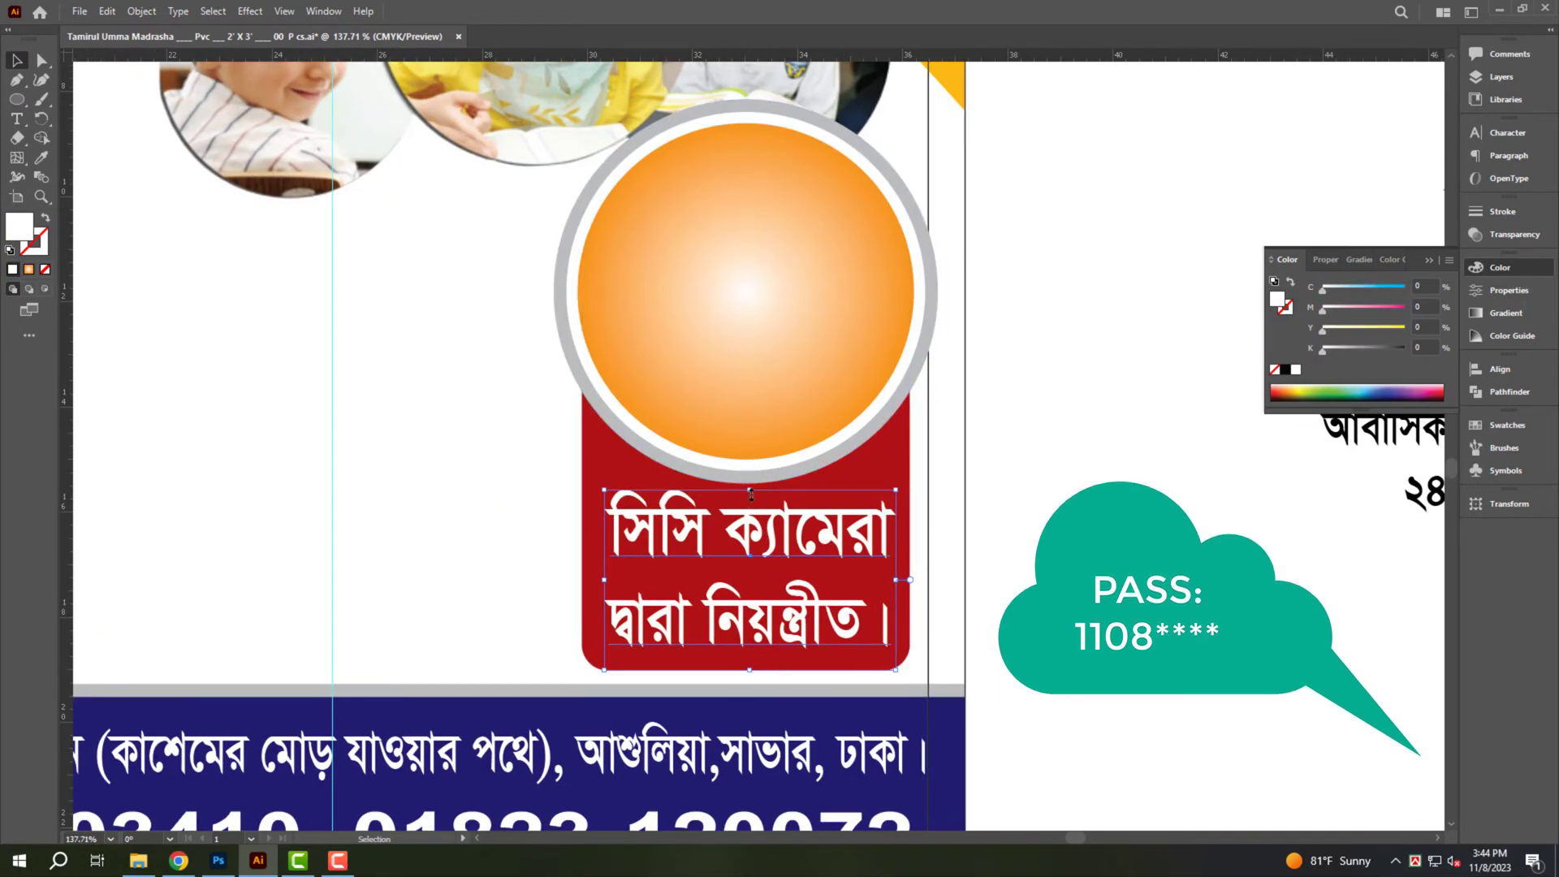
{"action": "left_click_drag", "start_coordinate": [750, 493], "coordinate": [751, 499]}
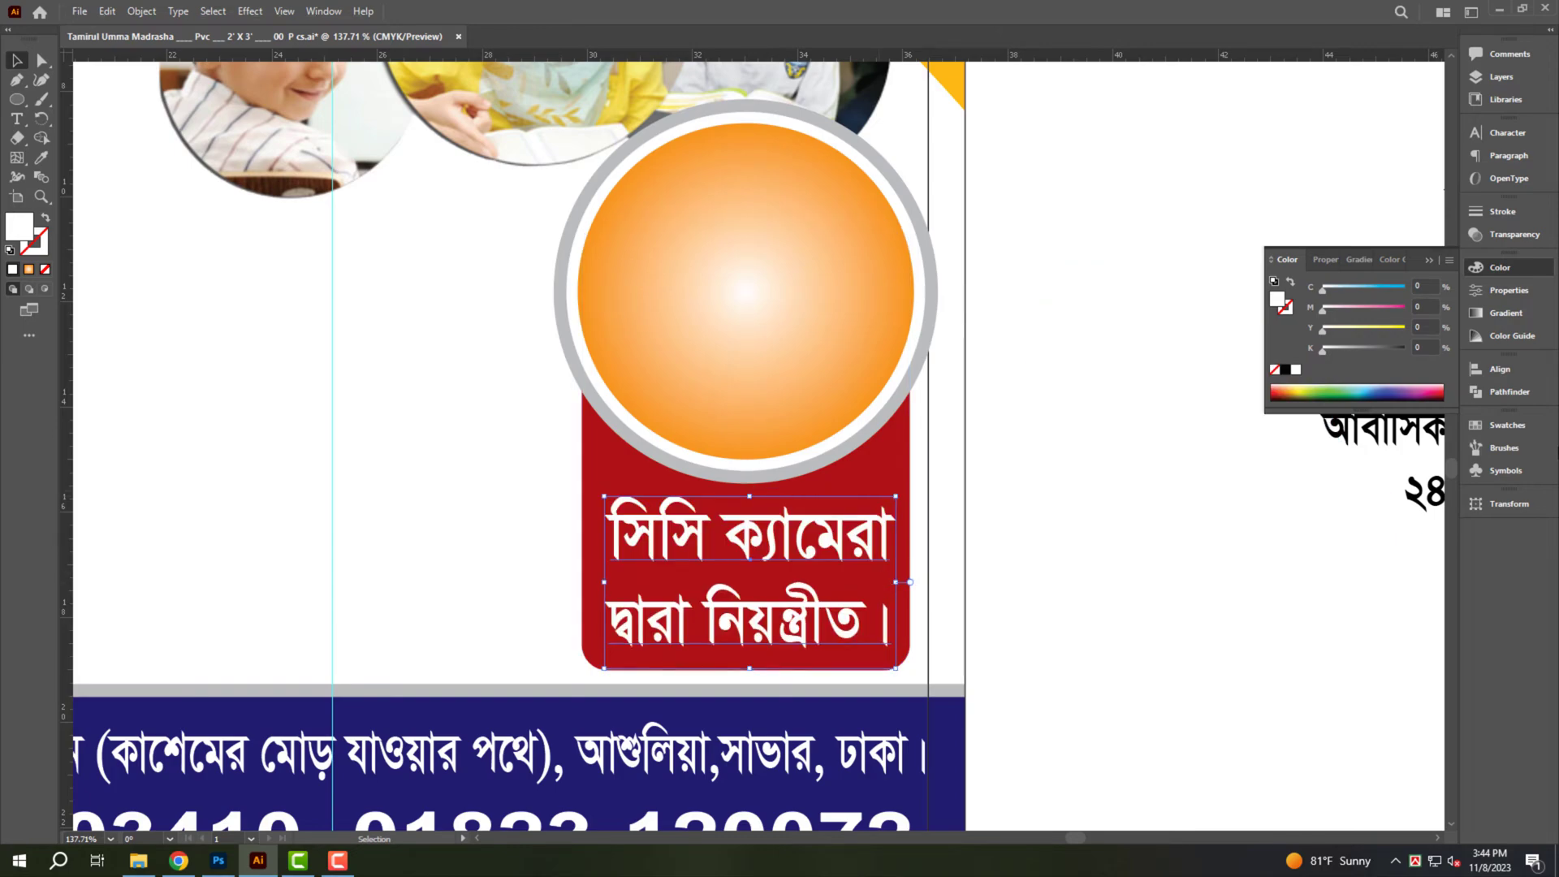
{"action": "left_click", "coordinate": [1387, 328]}
Direct-select the badge circle and colour it cyan (C100, M0).
{"action": "key", "text": "a"}
{"action": "left_click", "coordinate": [758, 331]}
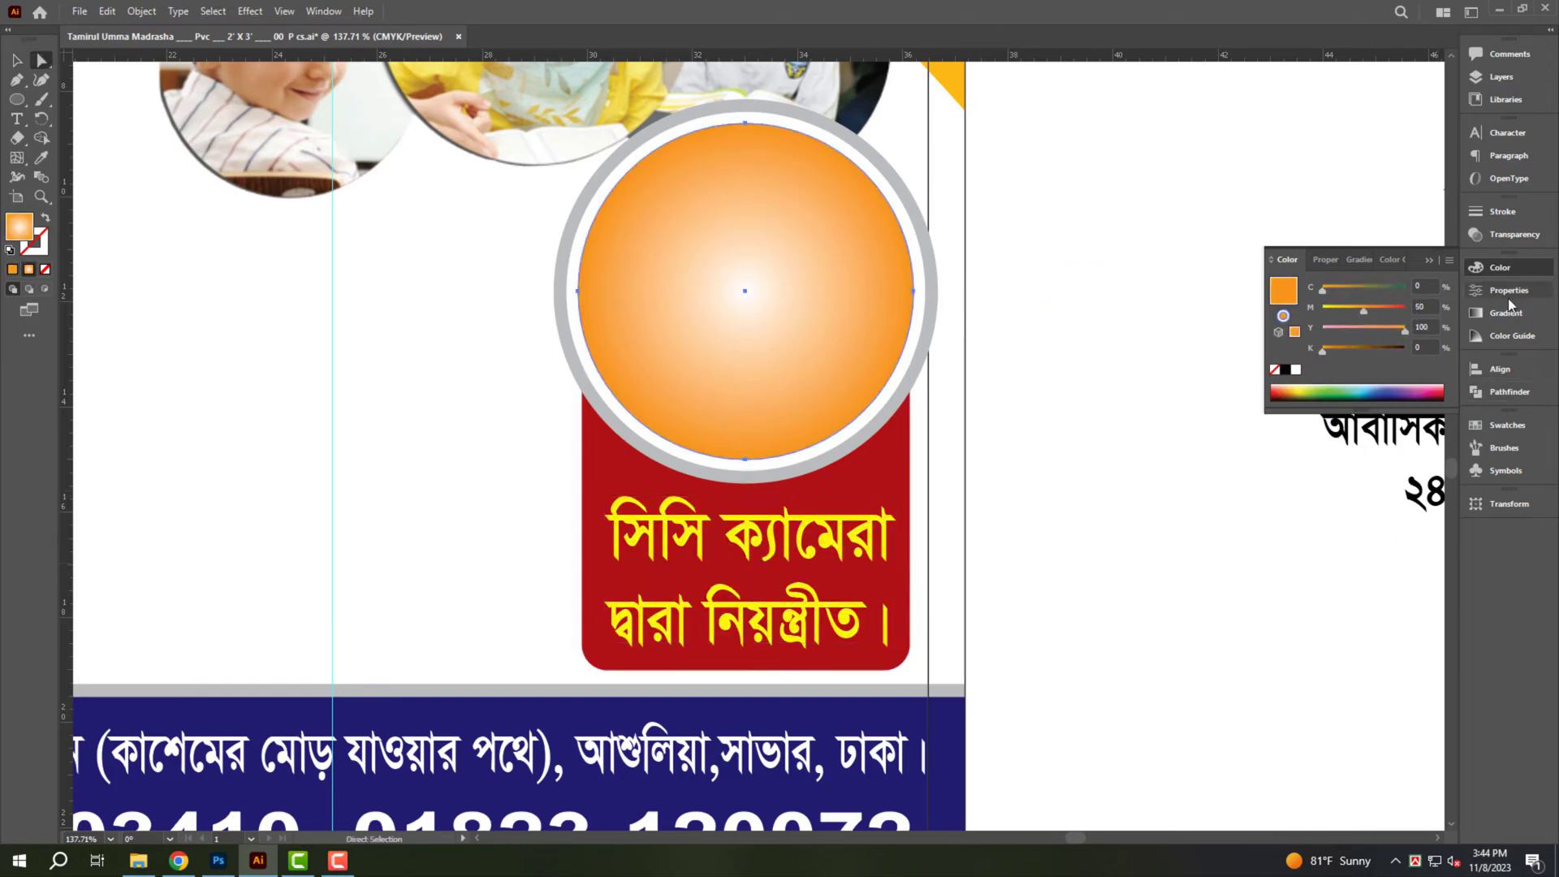
{"action": "type", "text": "100"}
{"action": "key", "text": "Tab"}
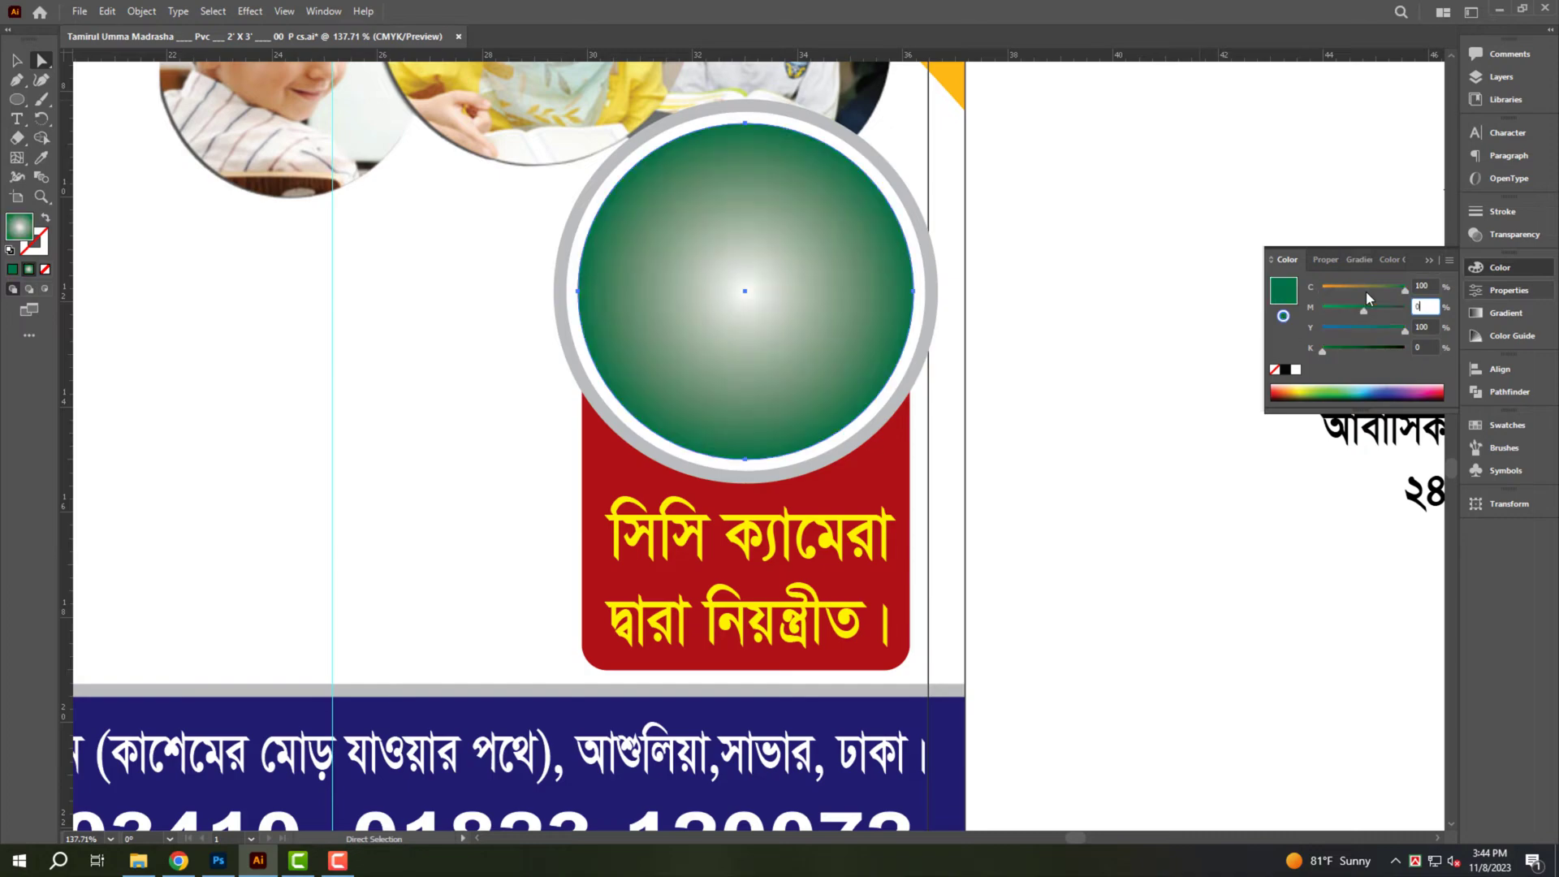
{"action": "type", "text": "0"}
{"action": "key", "text": "Tab"}
{"action": "type", "text": "0"}
{"action": "key", "text": "Tab"}
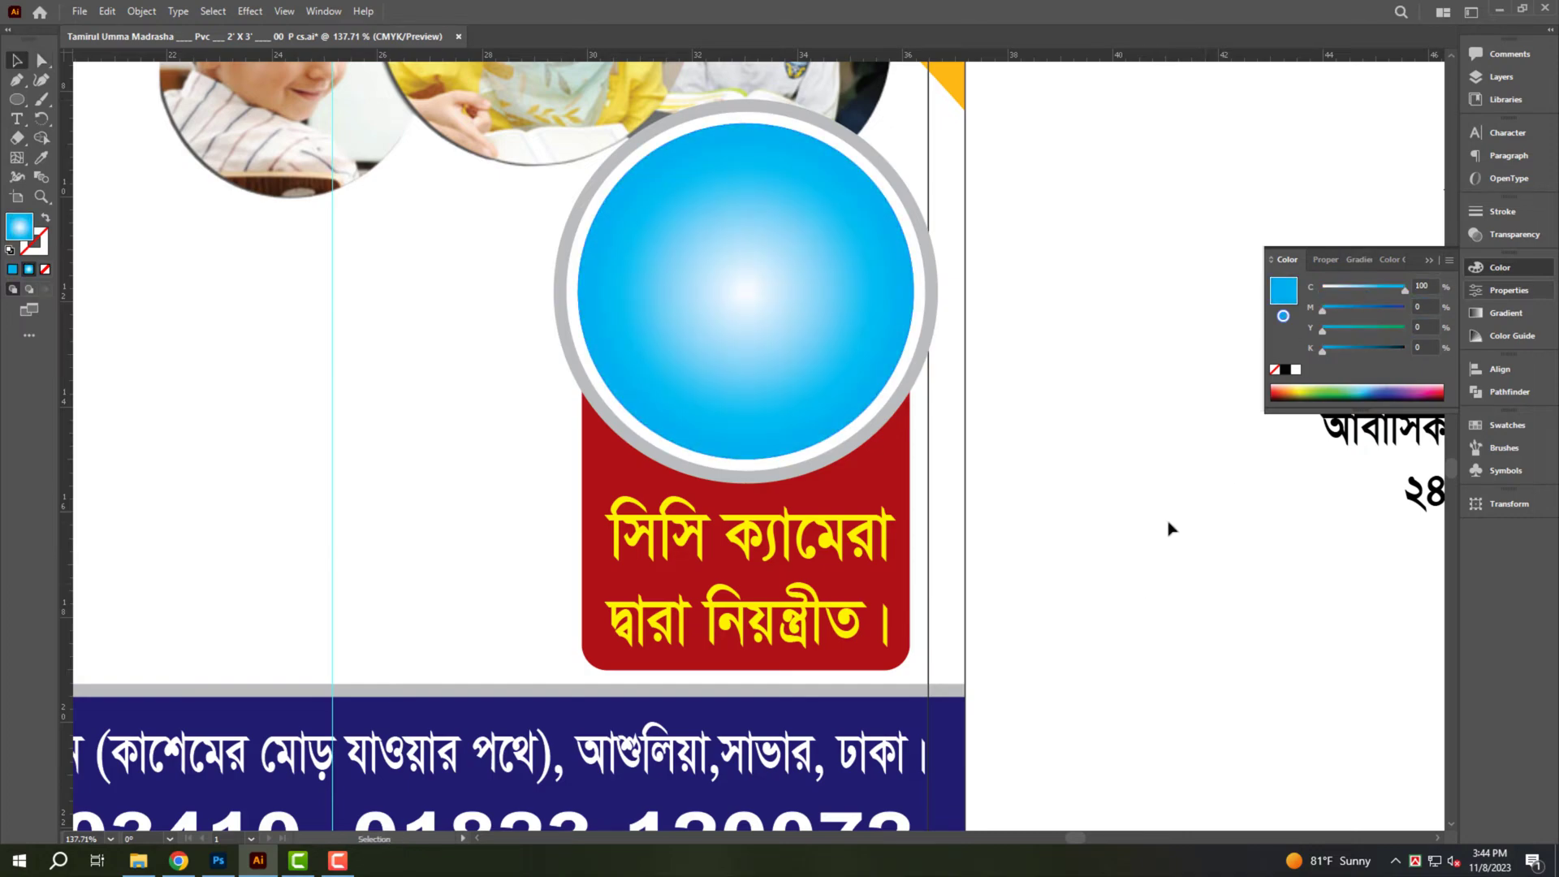
{"action": "scroll", "coordinate": [834, 471], "scroll_direction": "down", "scroll_amount": 1}
Shrink the whole CCTV badge from its top edge.
{"action": "left_click", "coordinate": [709, 532]}
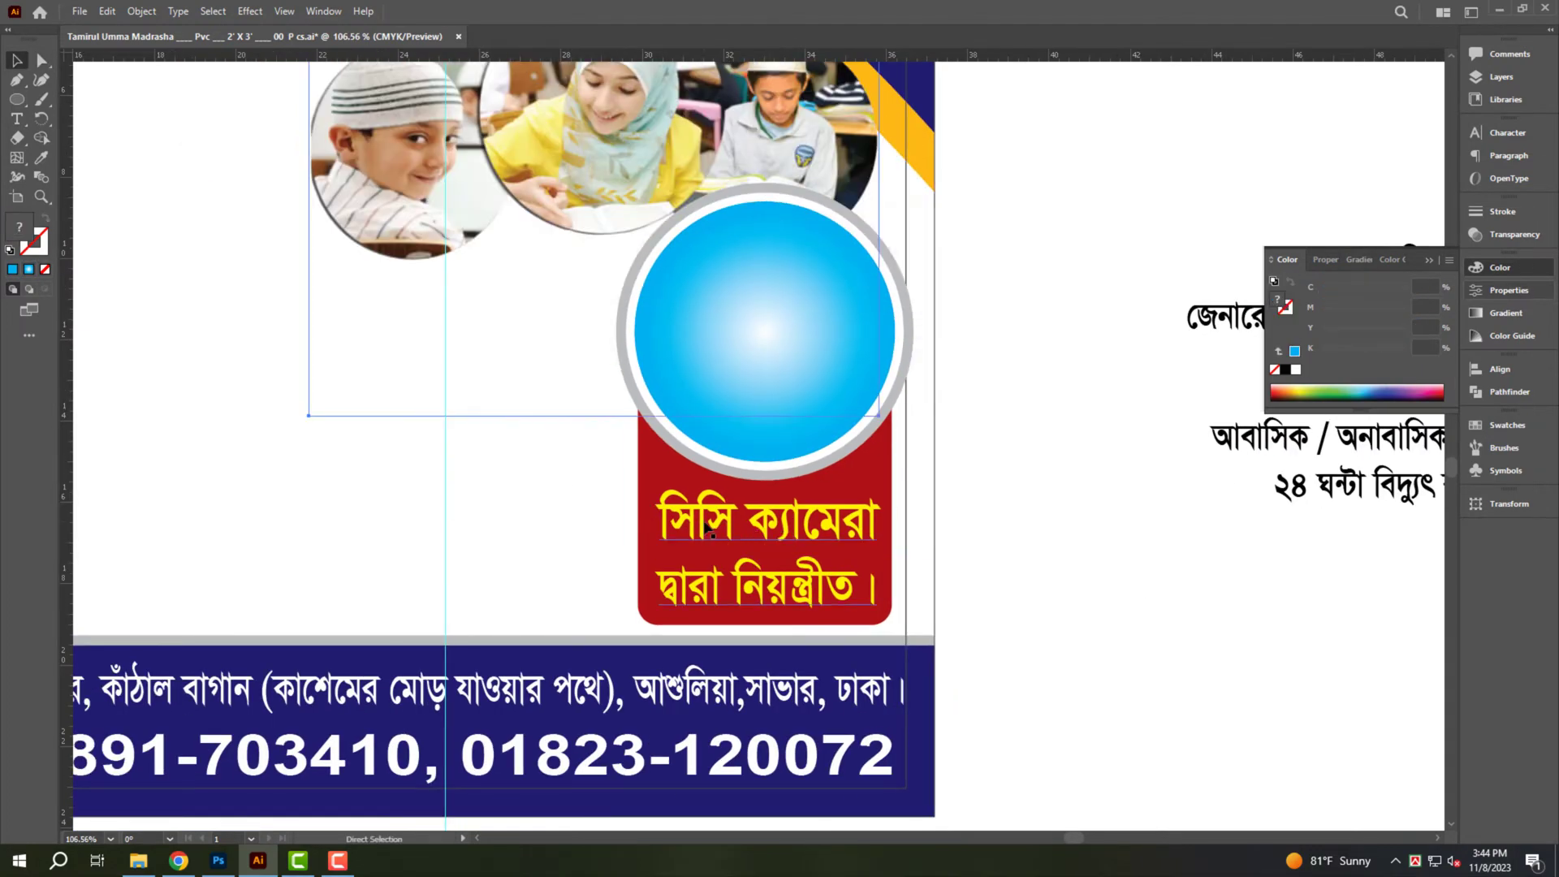
{"action": "key", "text": "a"}
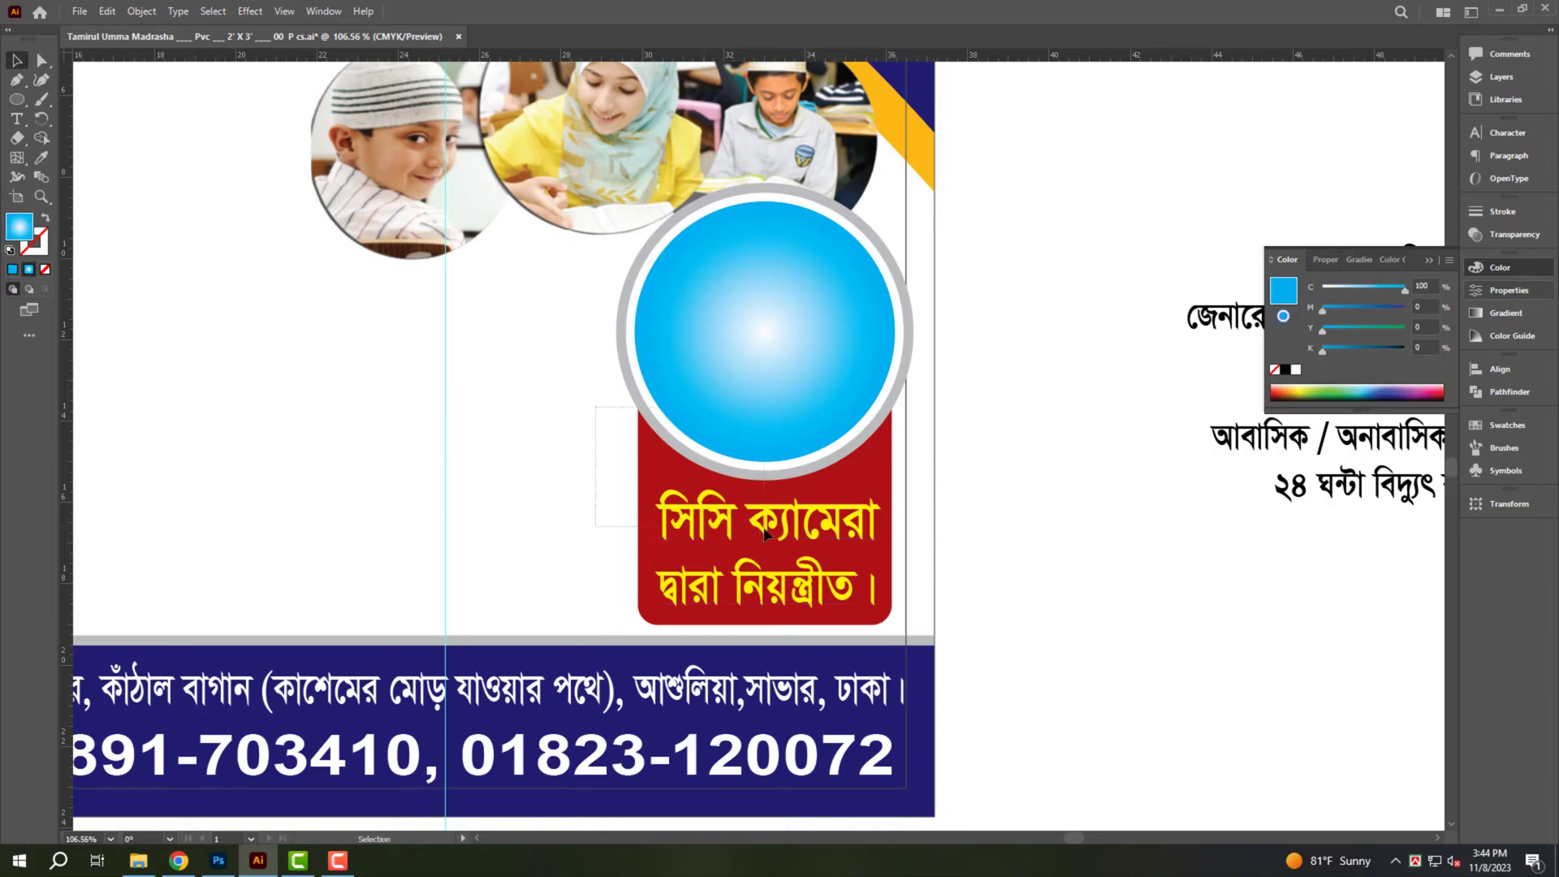
{"action": "left_click", "coordinate": [764, 533]}
{"action": "left_click_drag", "start_coordinate": [767, 182], "coordinate": [785, 276]}
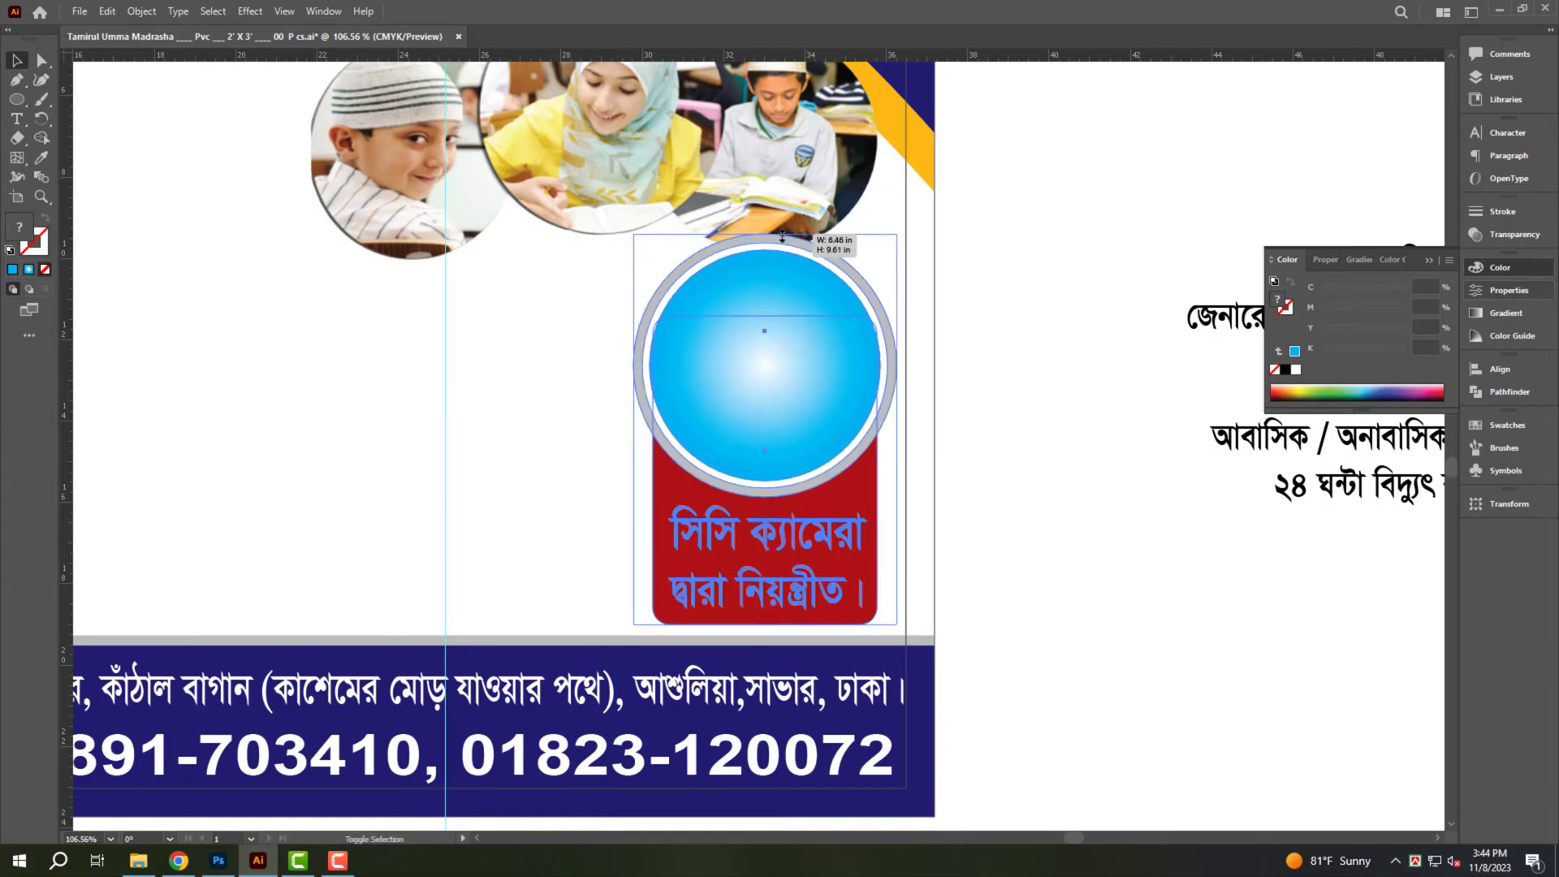
{"action": "left_click", "coordinate": [1066, 529]}
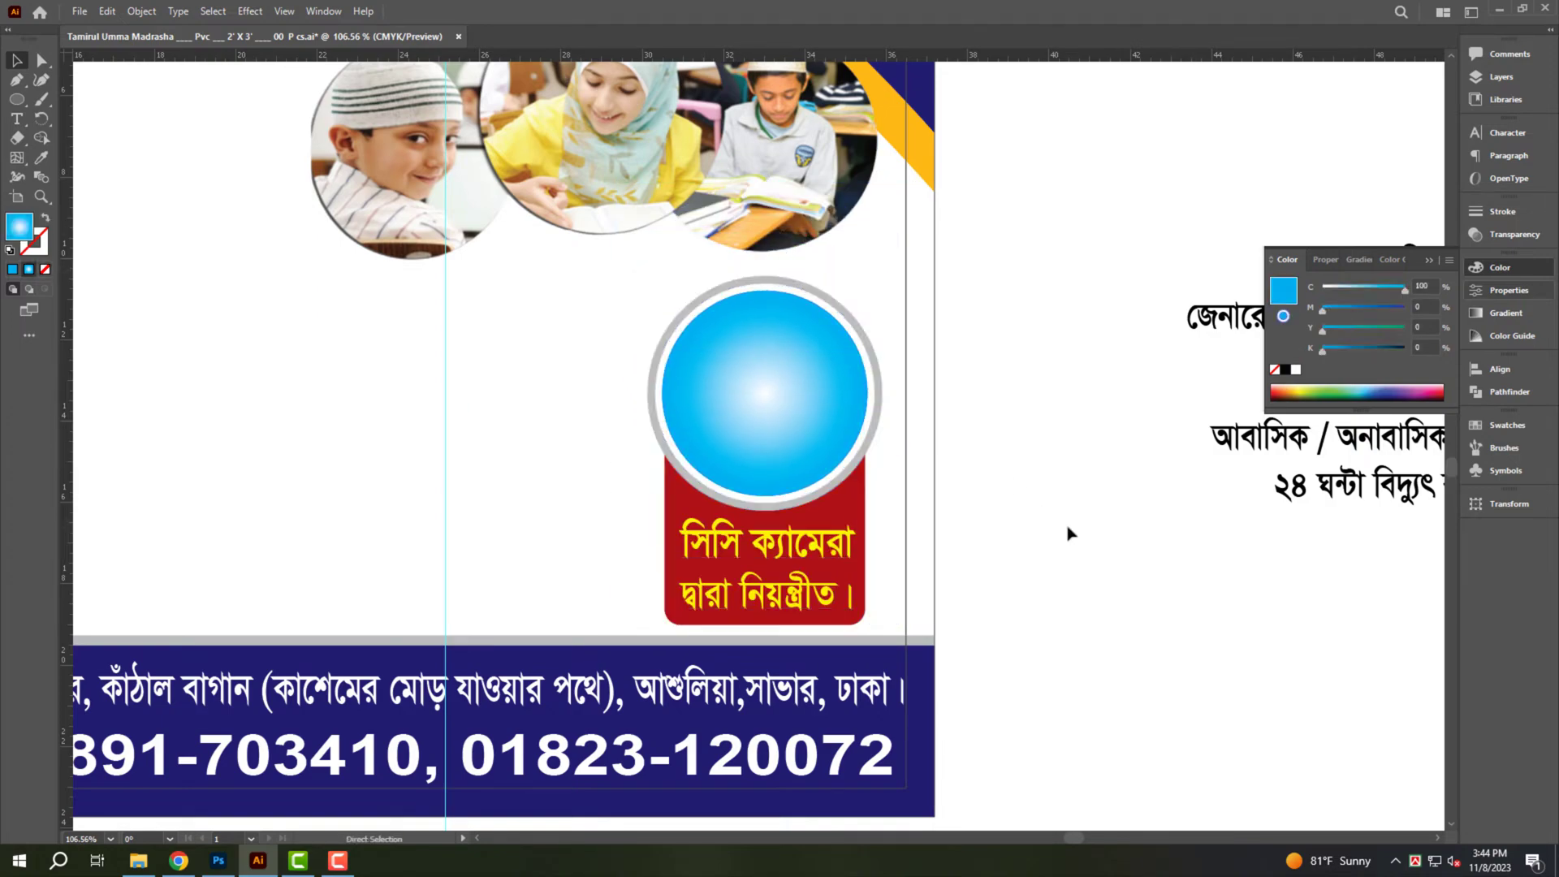
Open pngegg.png in Illustrator from the All Design drive, cut the camera image, and close it.
{"action": "key", "text": "super+d"}
{"action": "key", "text": "alt+Tab"}
{"action": "key", "text": "alt+Up"}
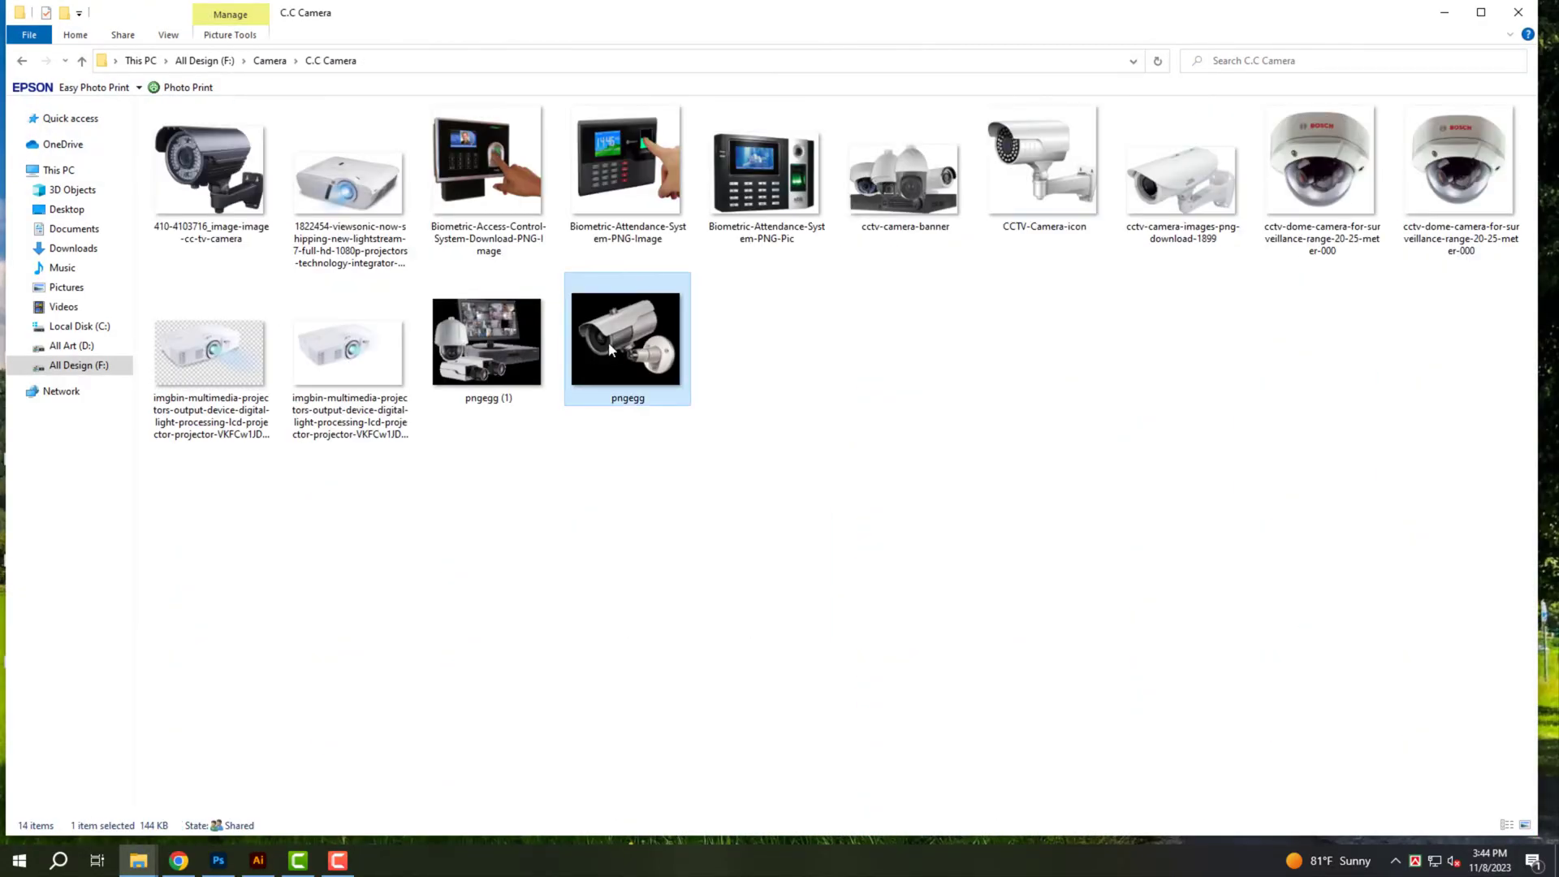
{"action": "right_click", "coordinate": [611, 342]}
{"action": "mouse_move", "coordinate": [731, 561]}
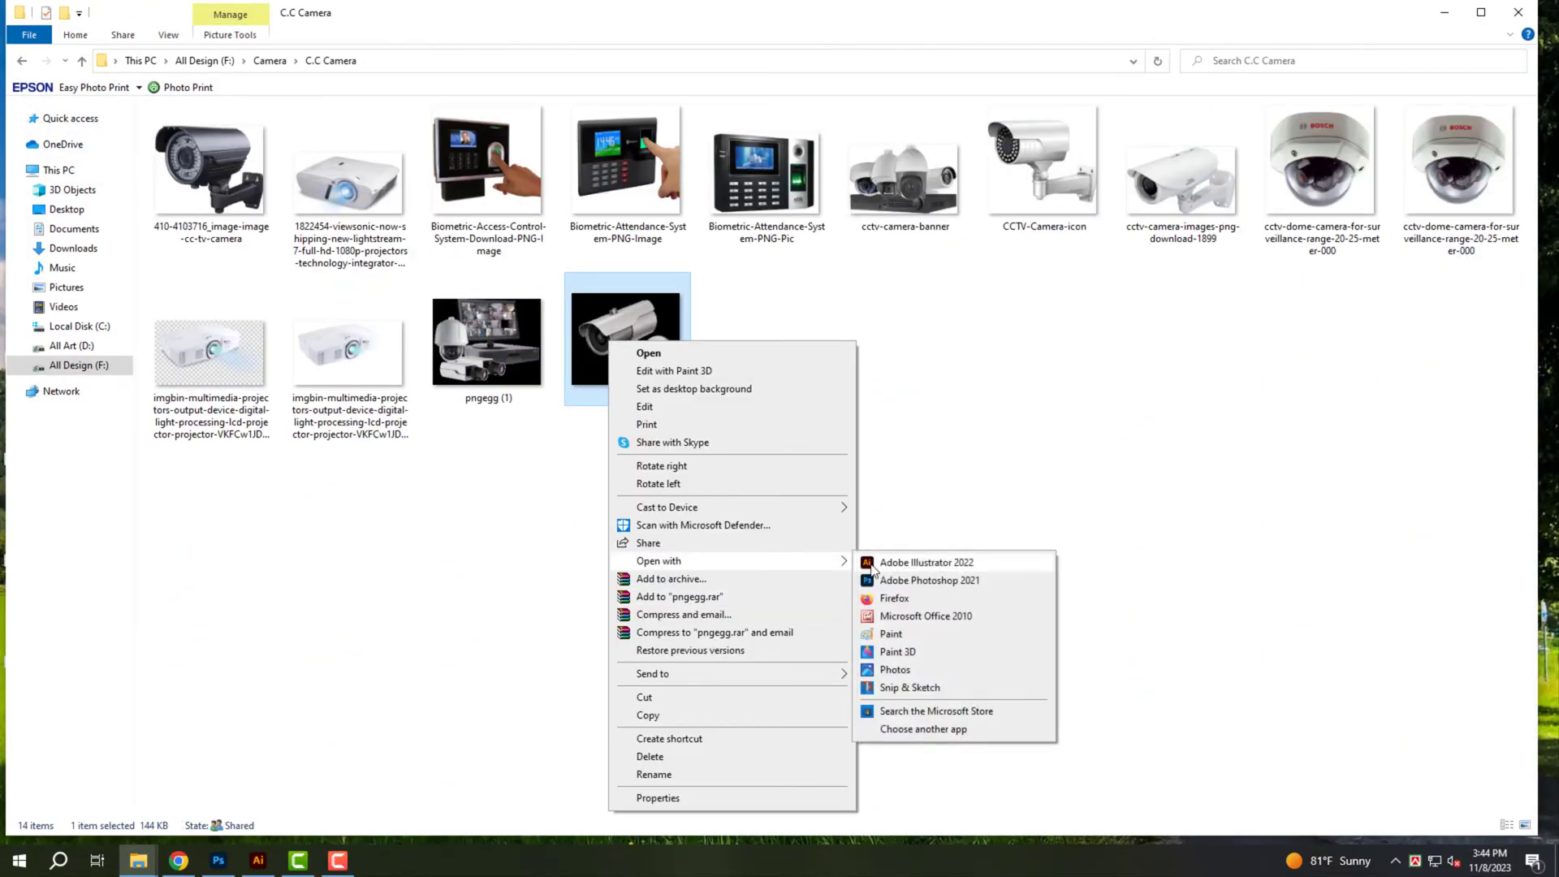
{"action": "left_click", "coordinate": [926, 561]}
{"action": "key", "text": "ctrl+x"}
{"action": "key", "text": "ctrl+w"}
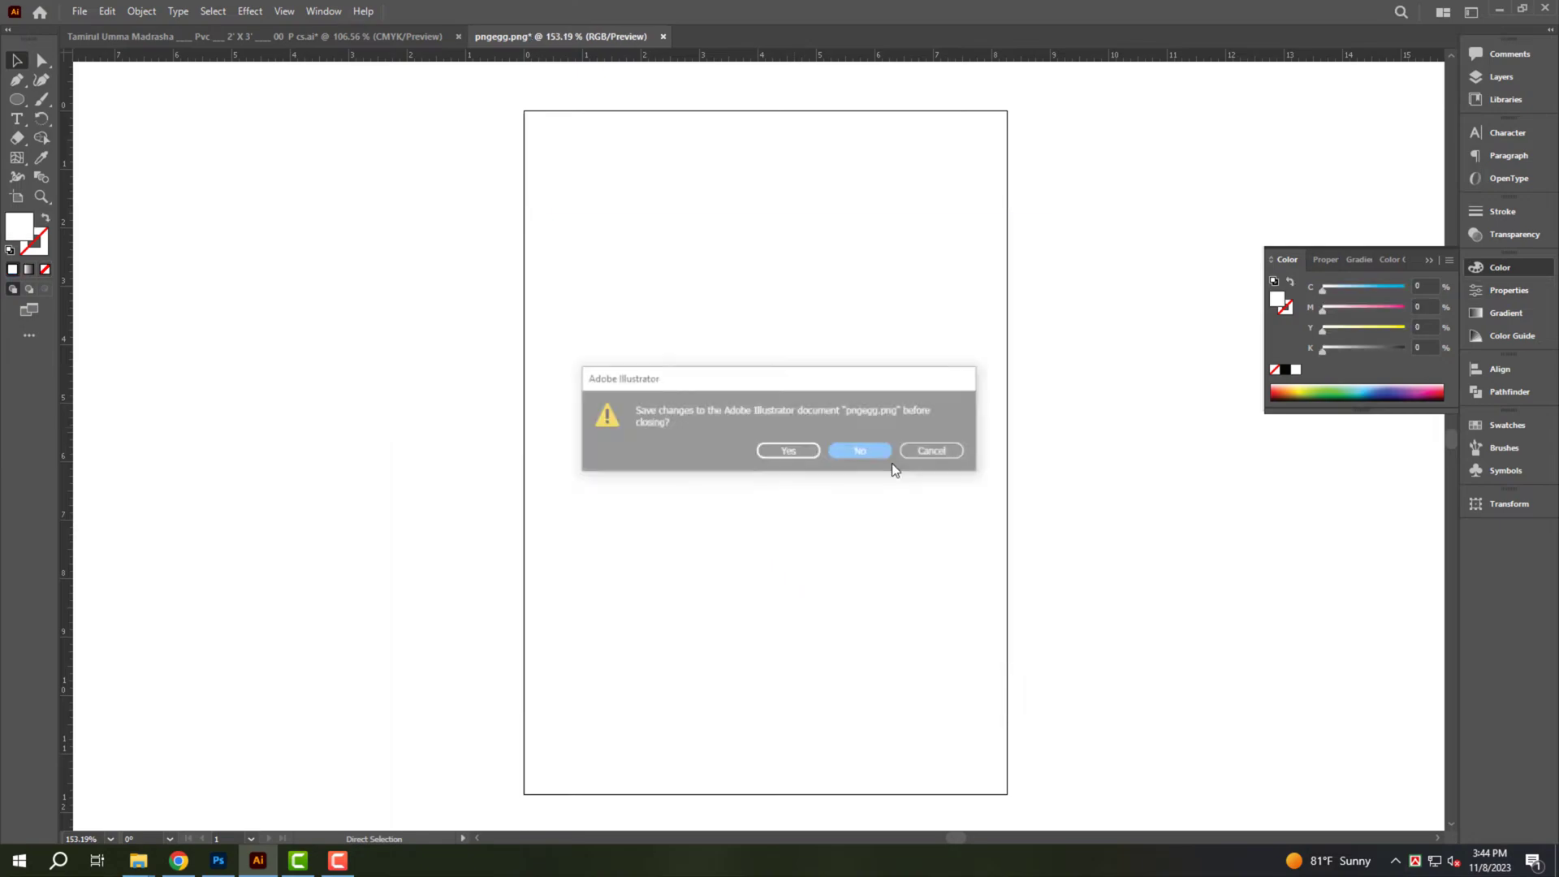
Discard pngegg unsaved, paste the camera into the poster, and fit it inside the blue circle.
{"action": "left_click", "coordinate": [880, 451]}
{"action": "key", "text": "ctrl+v"}
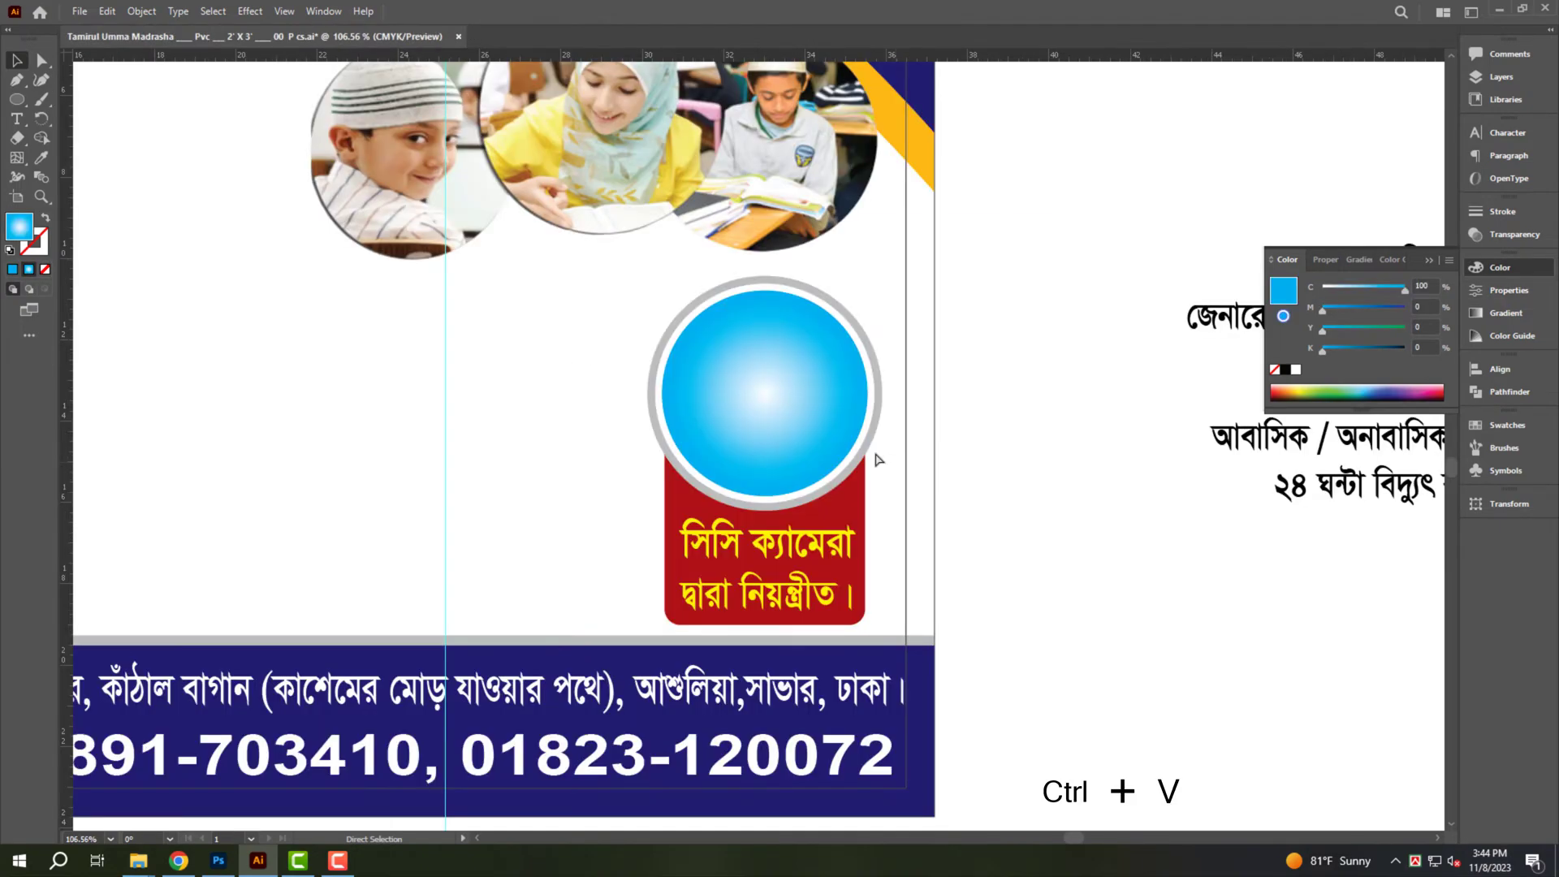
{"action": "left_click_drag", "start_coordinate": [756, 424], "coordinate": [802, 424]}
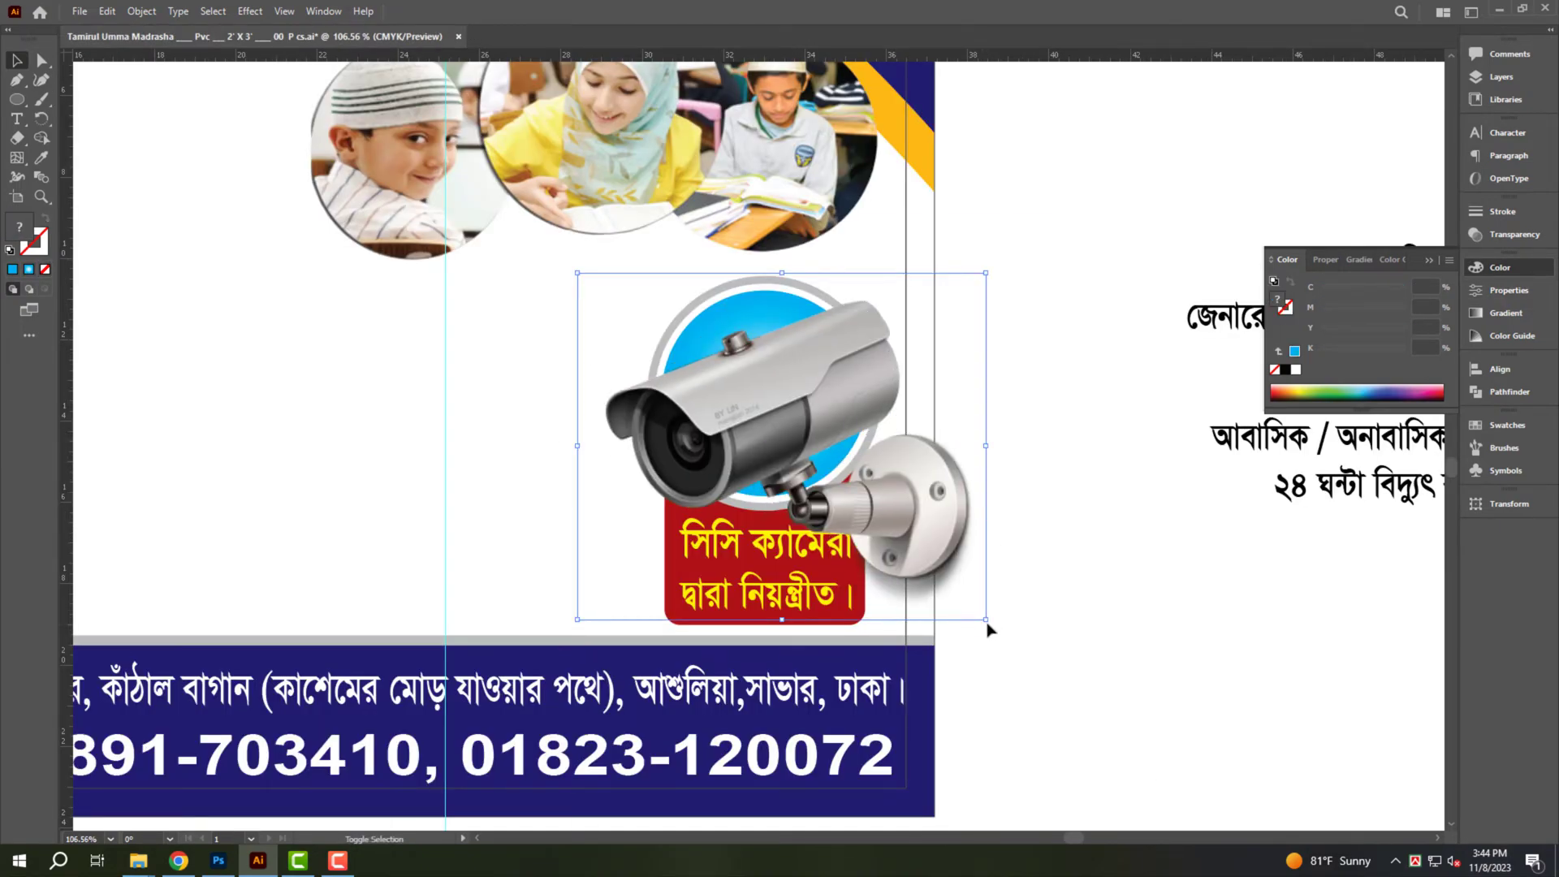
{"action": "mouse_move", "coordinate": [988, 630]}
{"action": "left_mouse_down"}
{"action": "mouse_move", "coordinate": [869, 520]}
{"action": "mouse_move", "coordinate": [891, 504]}
{"action": "left_mouse_up"}
{"action": "scroll", "coordinate": [915, 518], "scroll_direction": "up", "scroll_amount": 3}
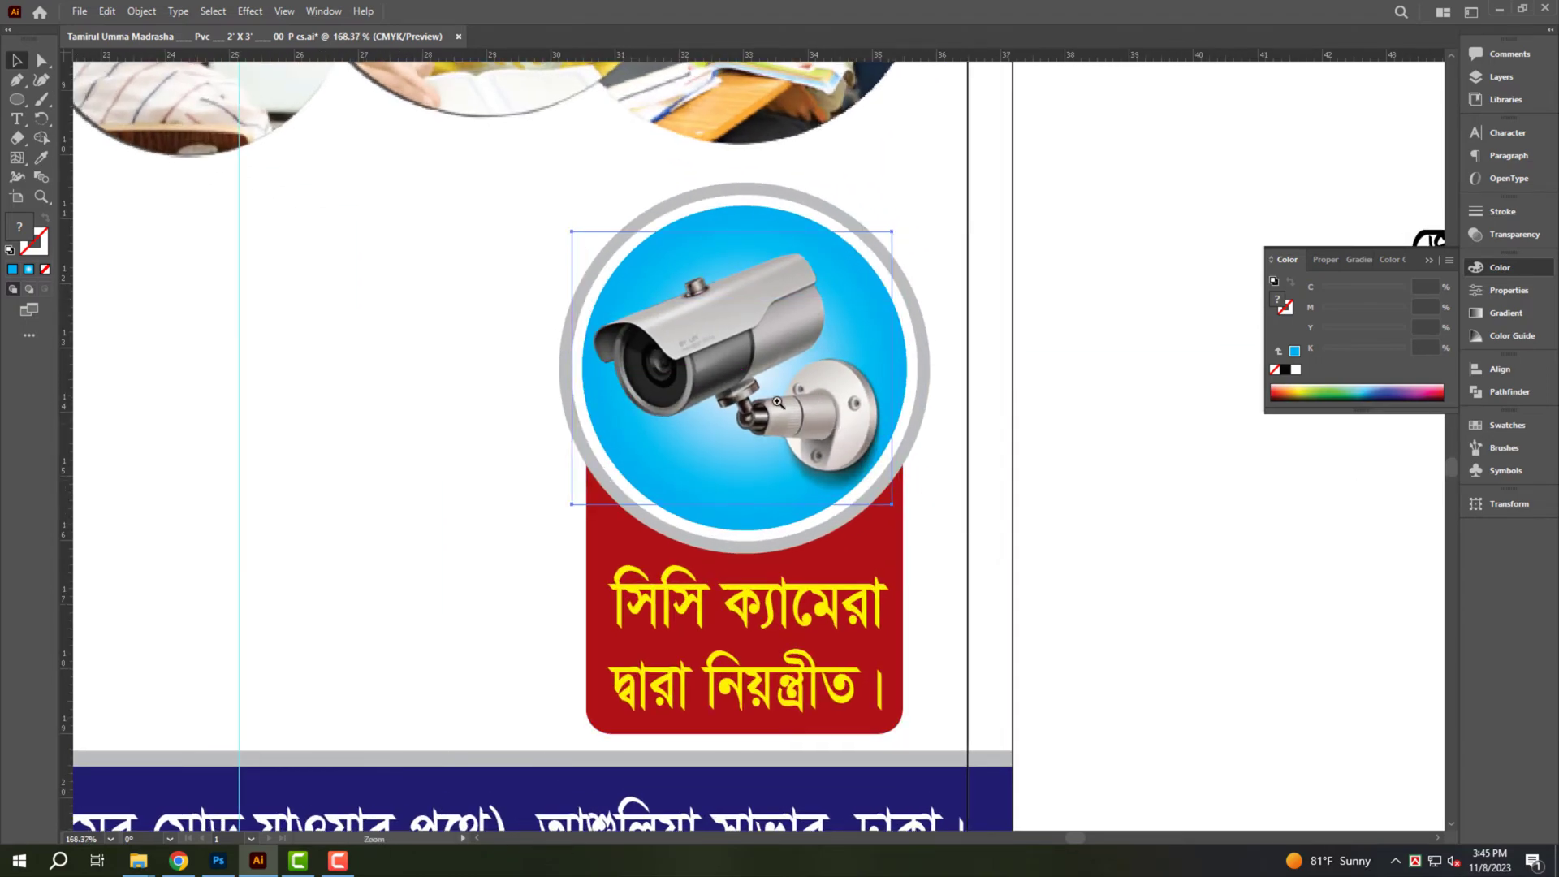
{"action": "scroll", "coordinate": [777, 401], "scroll_direction": "down", "scroll_amount": 5}
{"action": "left_click", "coordinate": [1143, 586]}
{"action": "scroll", "coordinate": [1066, 594], "scroll_direction": "down", "scroll_amount": 3}
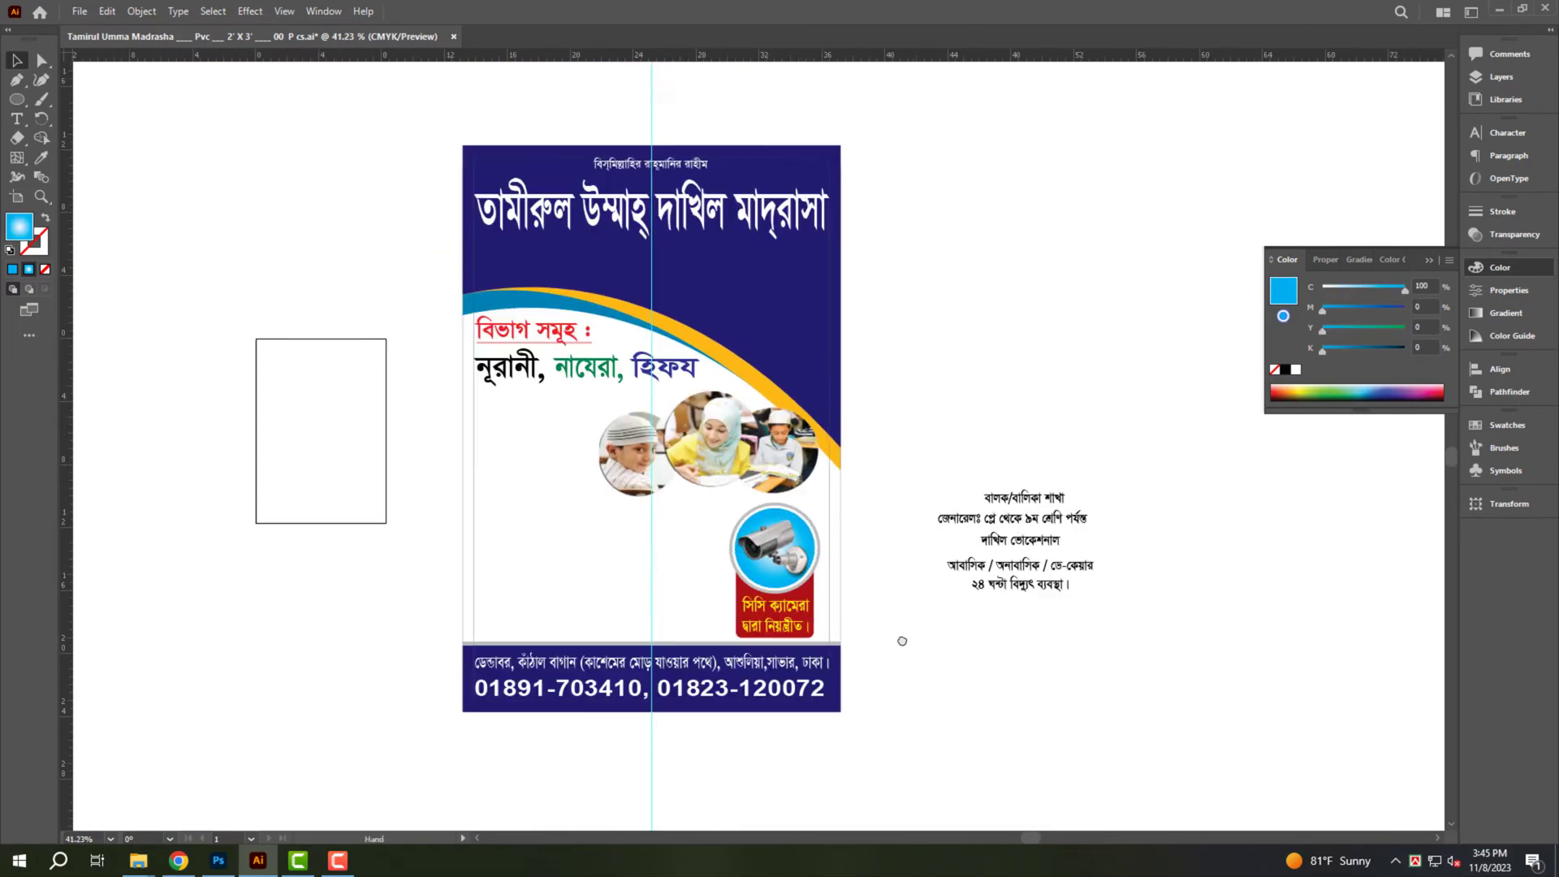
Rearrange the side text blocks and bring the বালক/বালিকা শাখা line onto the poster.
{"action": "left_click_drag", "start_coordinate": [1043, 555], "coordinate": [930, 559]}
{"action": "left_click_drag", "start_coordinate": [415, 523], "coordinate": [361, 398]}
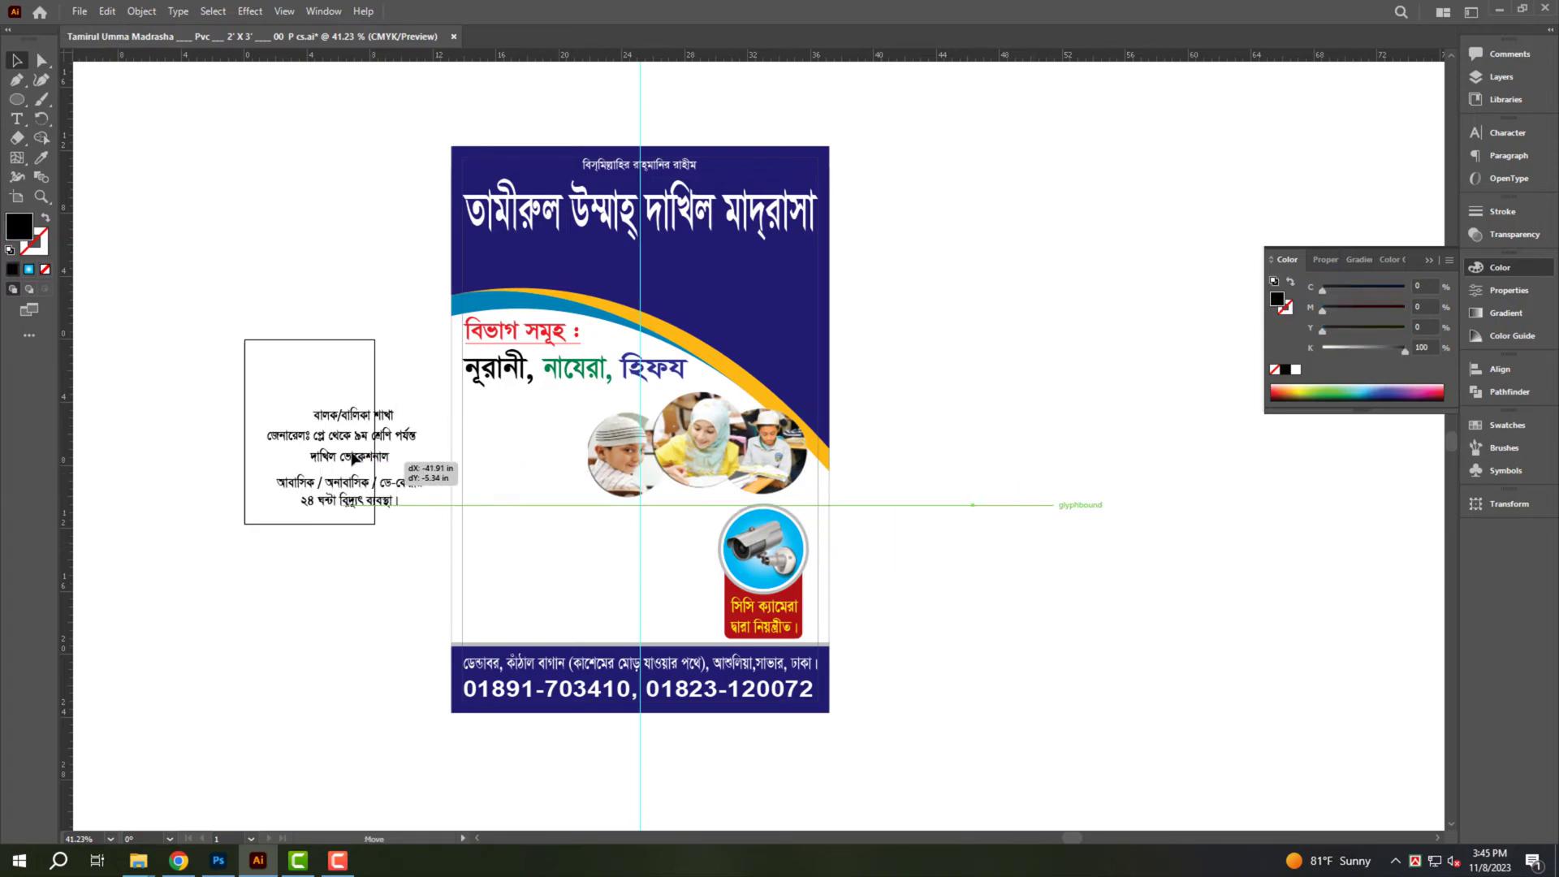
{"action": "scroll", "coordinate": [408, 455], "scroll_direction": "up", "scroll_amount": 3}
{"action": "left_click", "coordinate": [344, 388]}
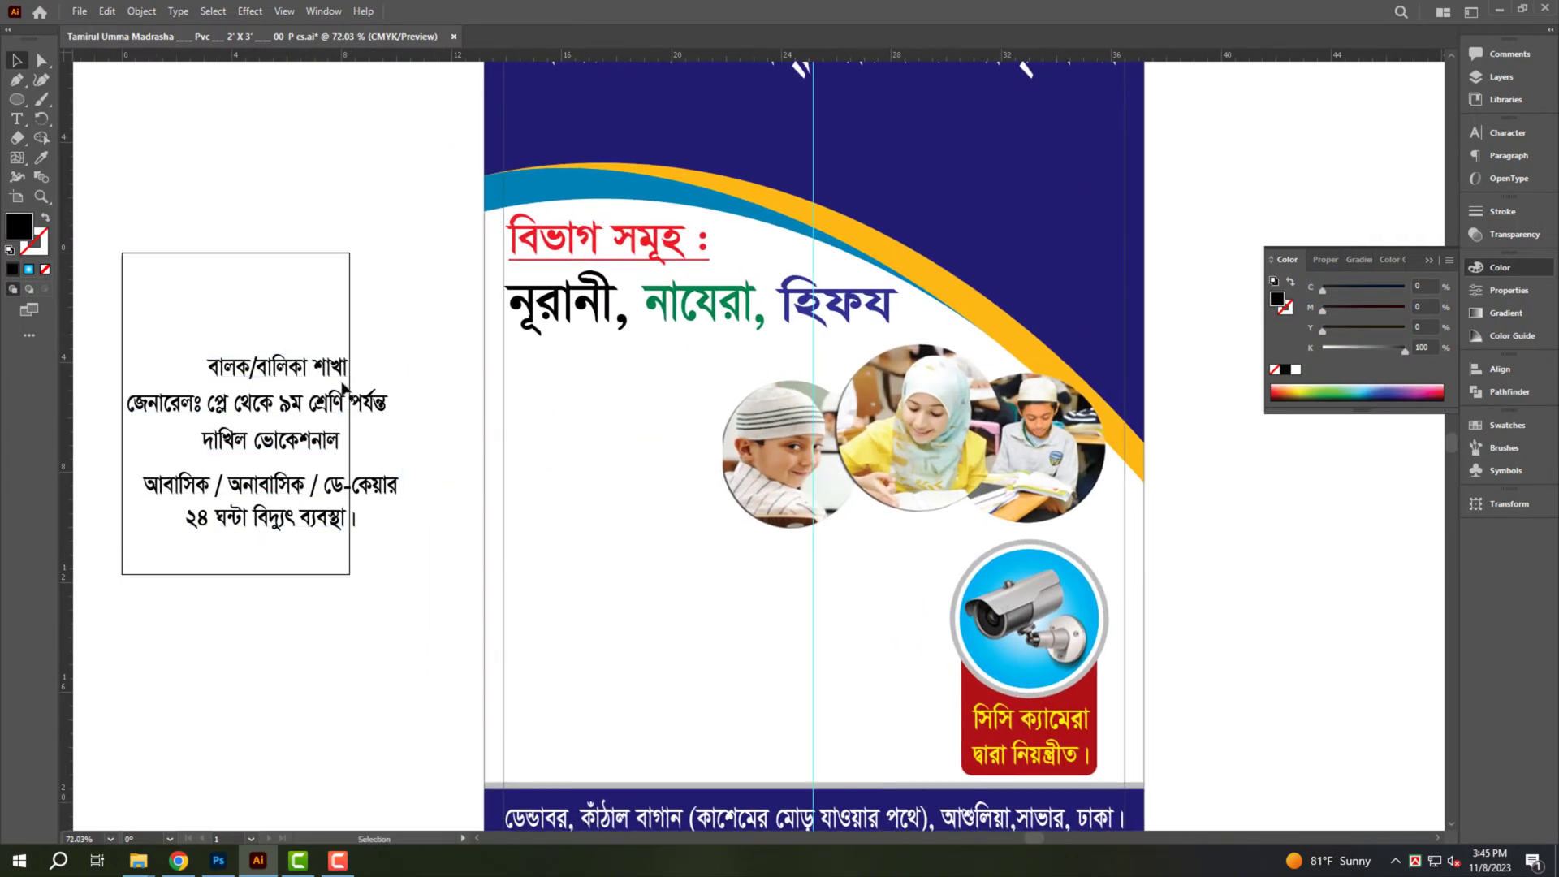
{"action": "left_click_drag", "start_coordinate": [310, 375], "coordinate": [634, 419]}
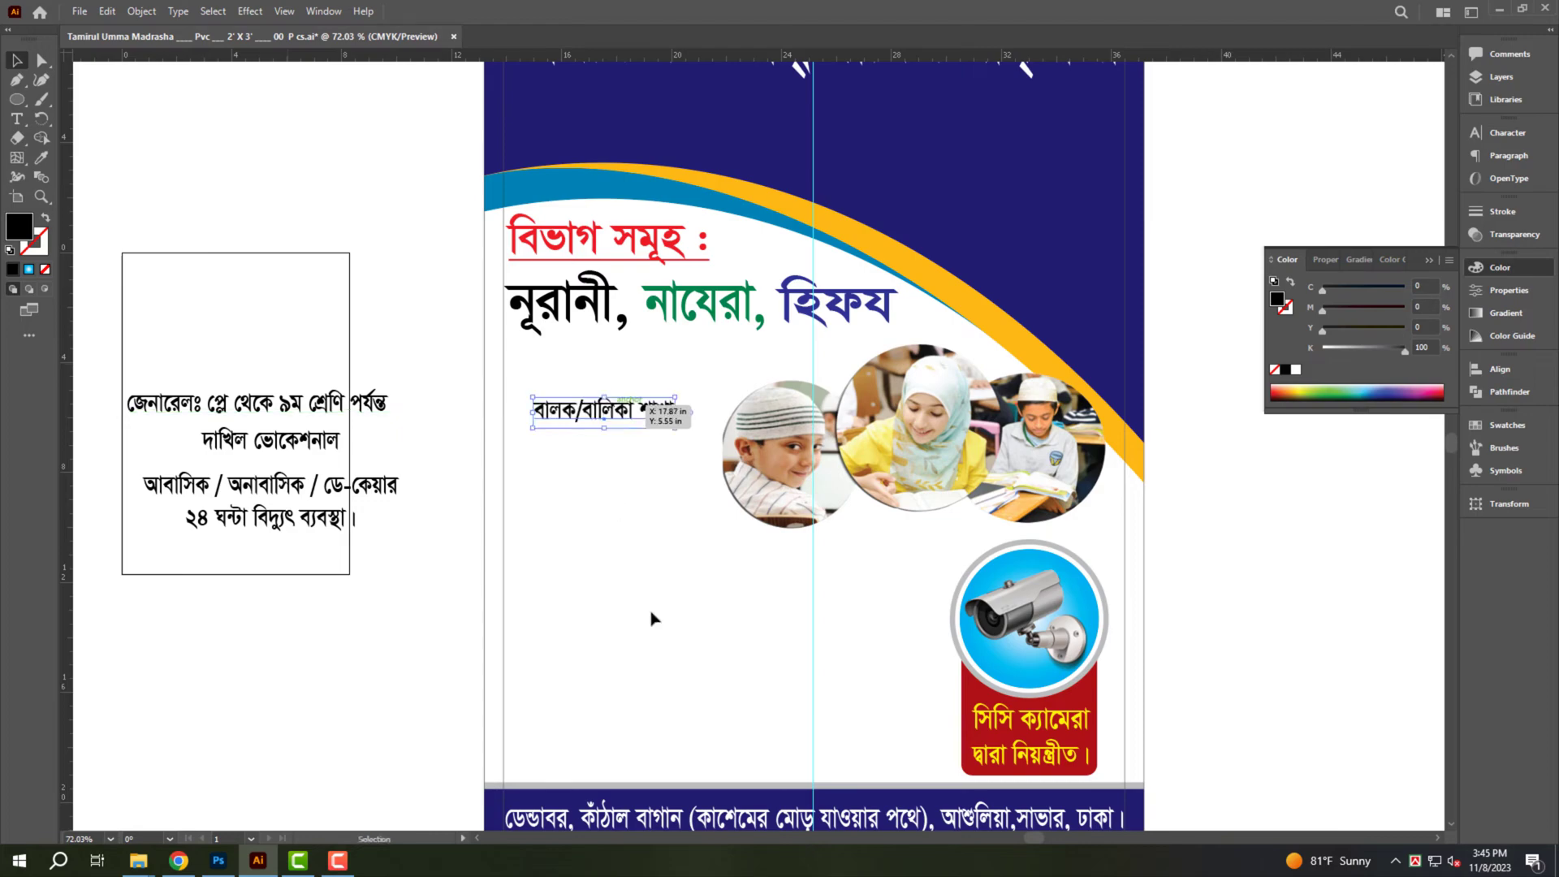
Copy the bottom navy band up under the departments and reshape it into a thin bar.
{"action": "left_click_drag", "start_coordinate": [553, 786], "coordinate": [592, 358]}
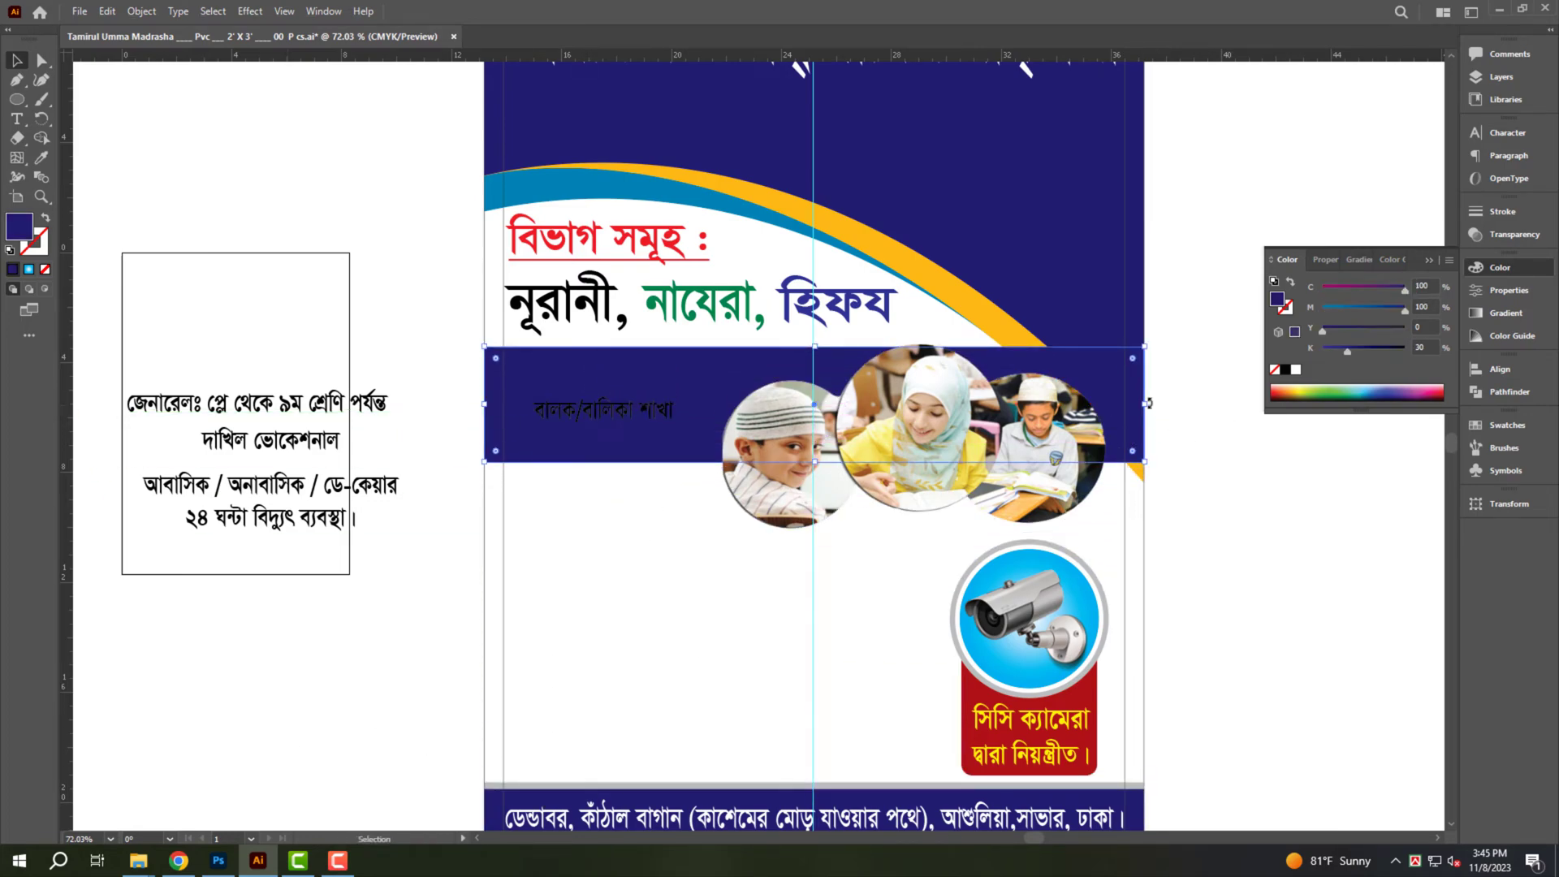
{"action": "left_click_drag", "start_coordinate": [1148, 404], "coordinate": [818, 410]}
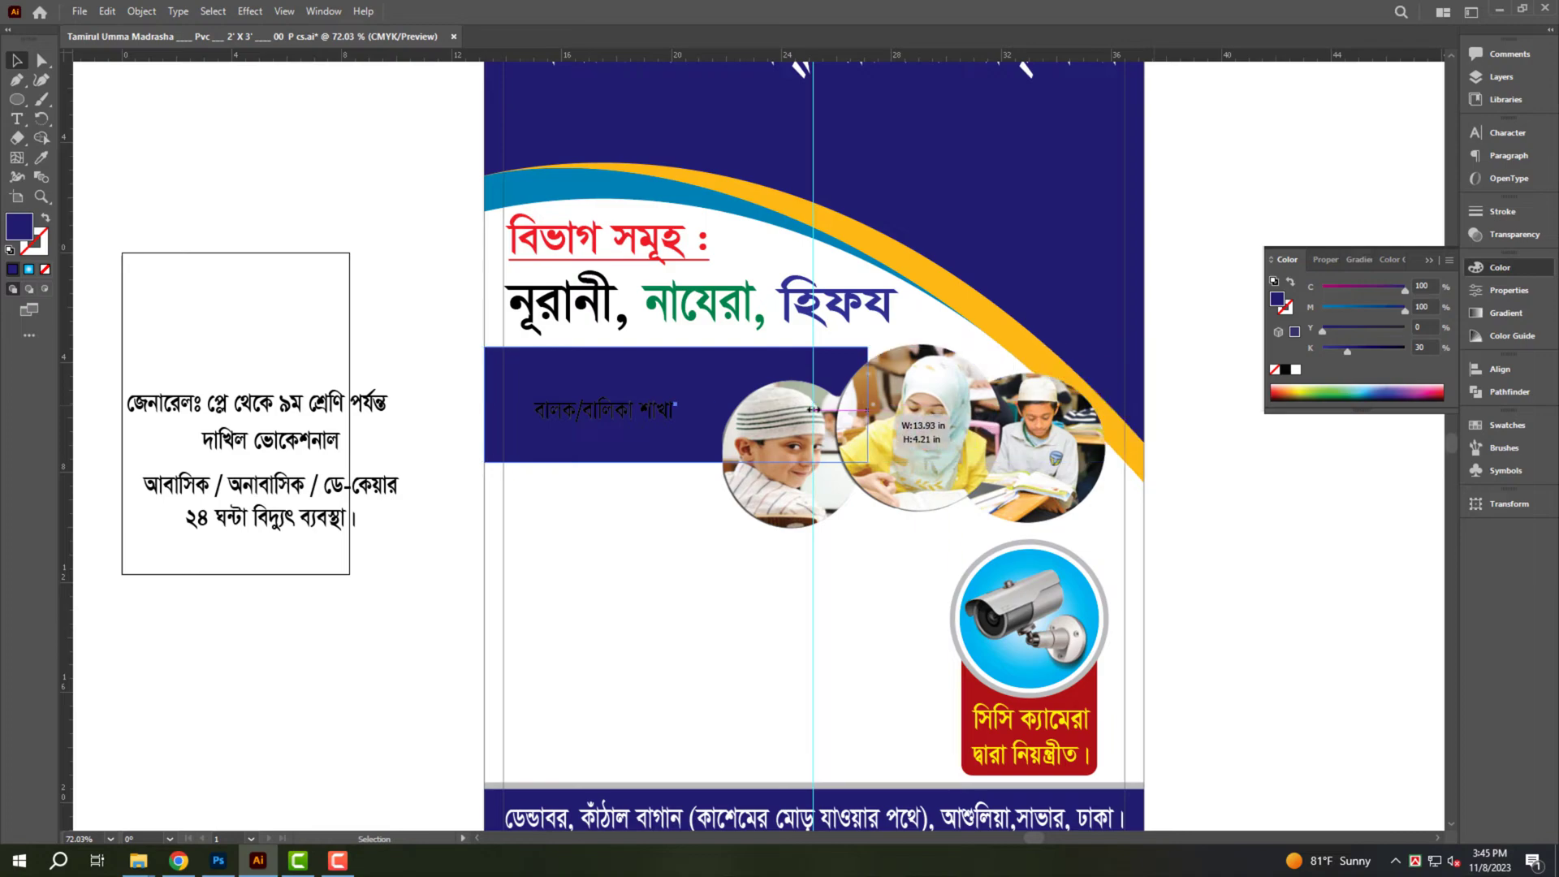
{"action": "scroll", "coordinate": [836, 460], "scroll_direction": "up", "scroll_amount": 1}
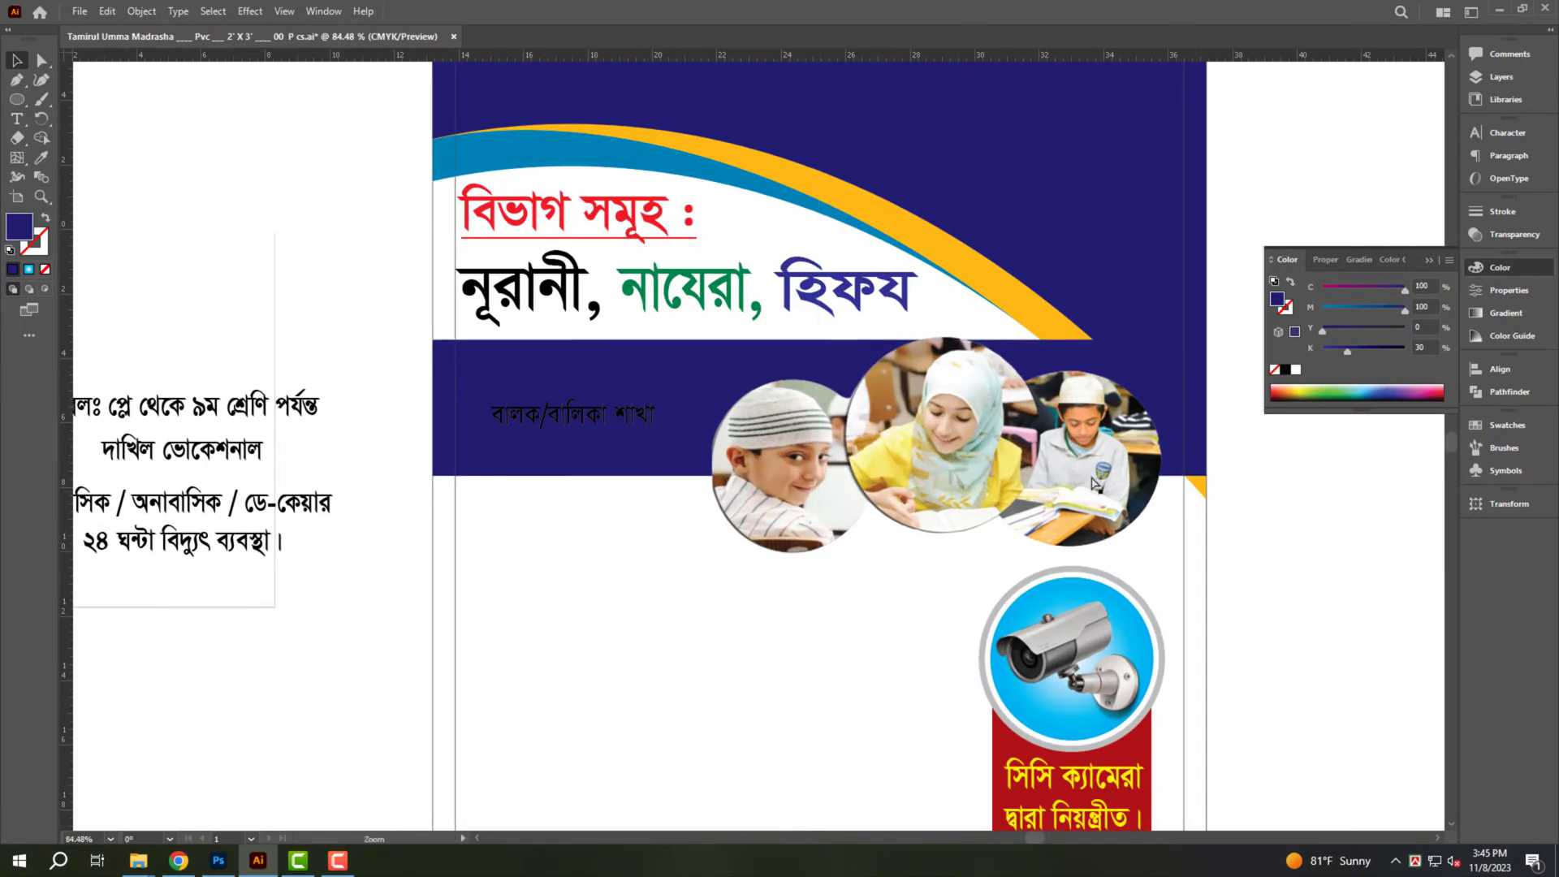
{"action": "key", "text": "ctrl+z"}
{"action": "left_click_drag", "start_coordinate": [1176, 477], "coordinate": [844, 378]}
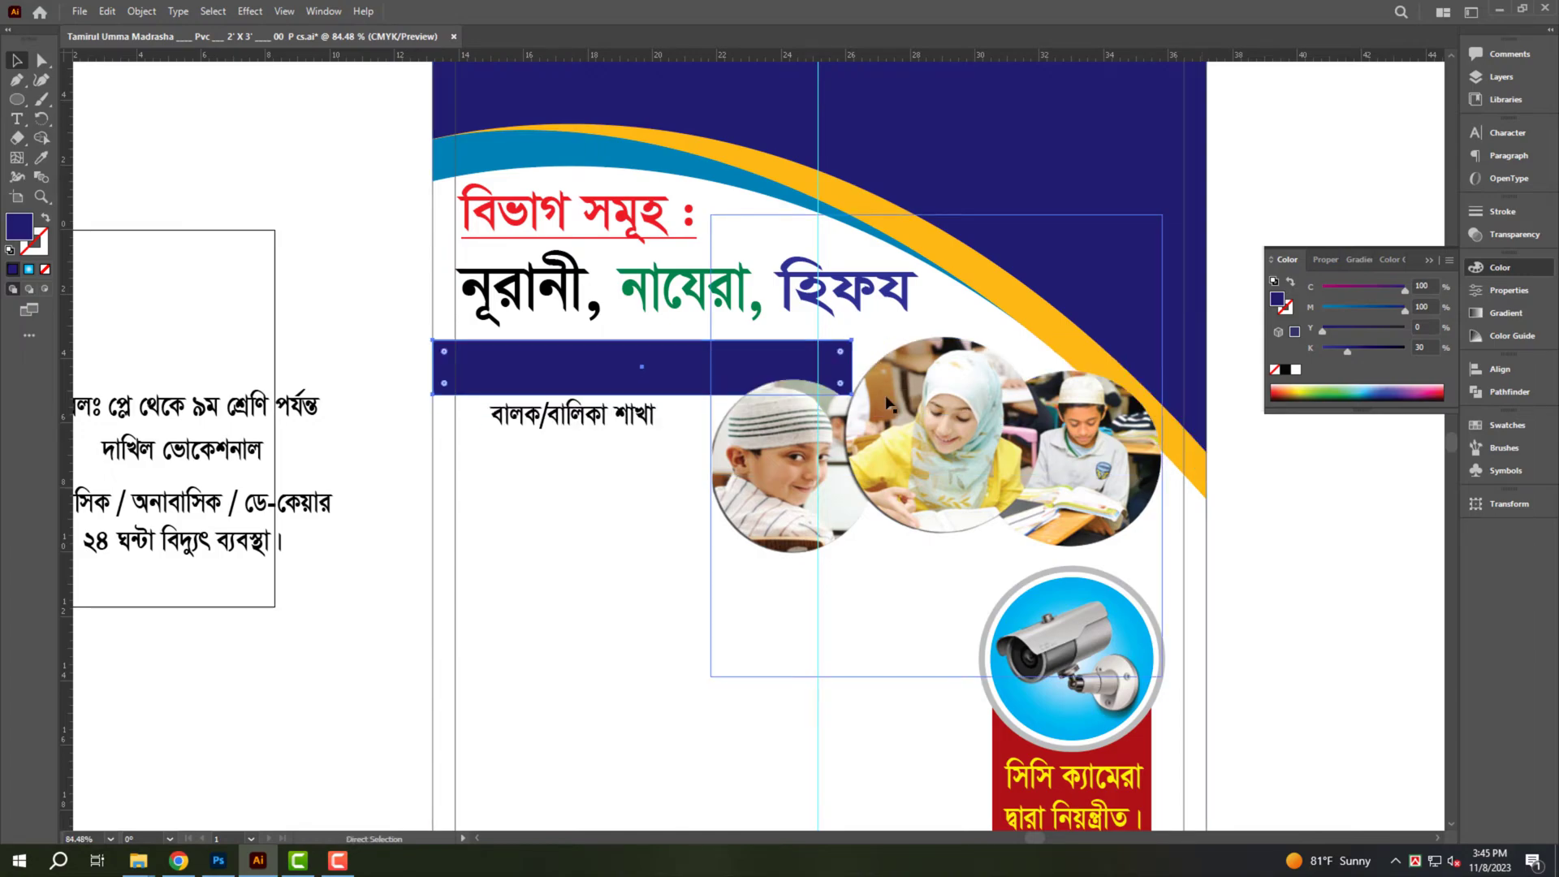
{"action": "key", "text": "ctrl+0"}
{"action": "scroll", "coordinate": [751, 500], "scroll_direction": "up", "scroll_amount": 5}
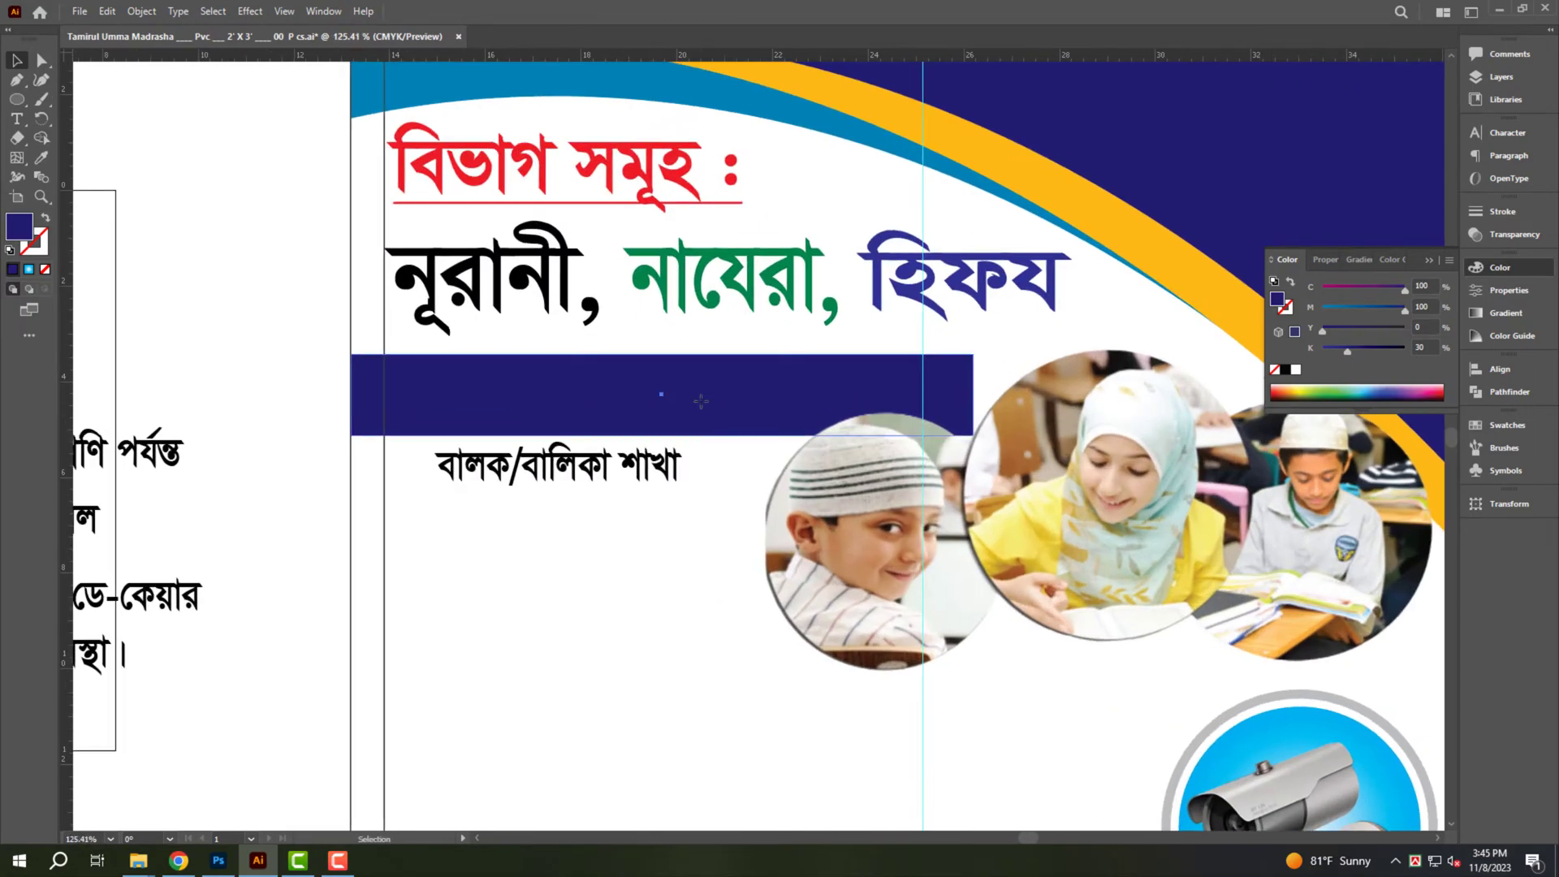
Place the branch label in the navy bar and slant the bar's right end.
{"action": "mouse_move", "coordinate": [529, 527]}
{"action": "left_mouse_down"}
{"action": "mouse_move", "coordinate": [529, 466]}
{"action": "mouse_move", "coordinate": [753, 462]}
{"action": "left_mouse_up"}
{"action": "scroll", "coordinate": [691, 486], "scroll_direction": "up", "scroll_amount": 1}
{"action": "left_click", "coordinate": [836, 644]}
{"action": "key", "text": "a"}
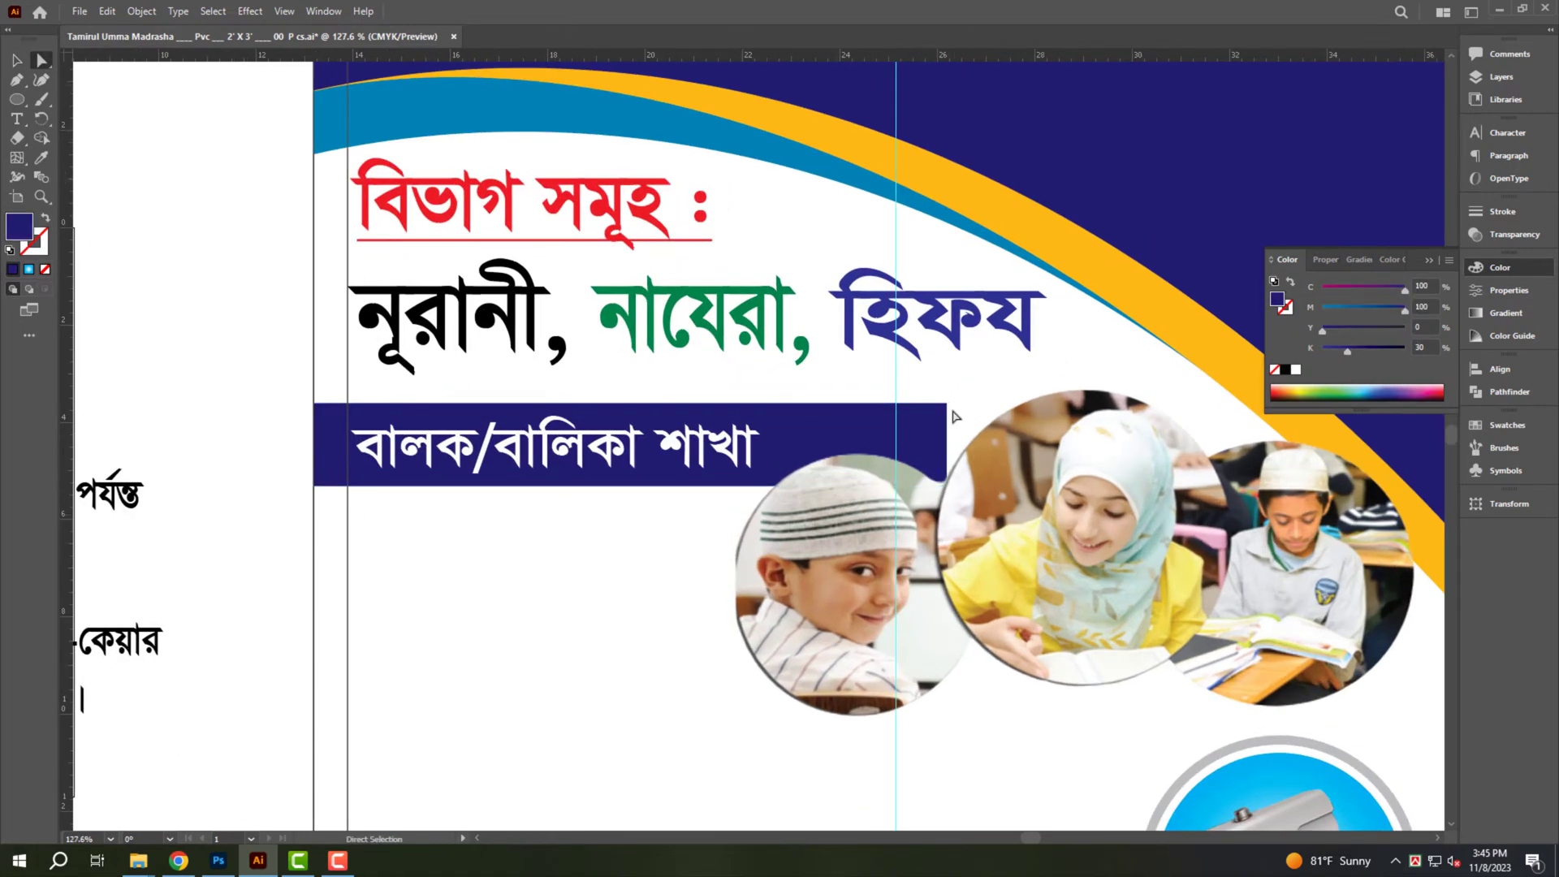
{"action": "left_click_drag", "start_coordinate": [946, 403], "coordinate": [782, 404]}
{"action": "left_click", "coordinate": [626, 598]}
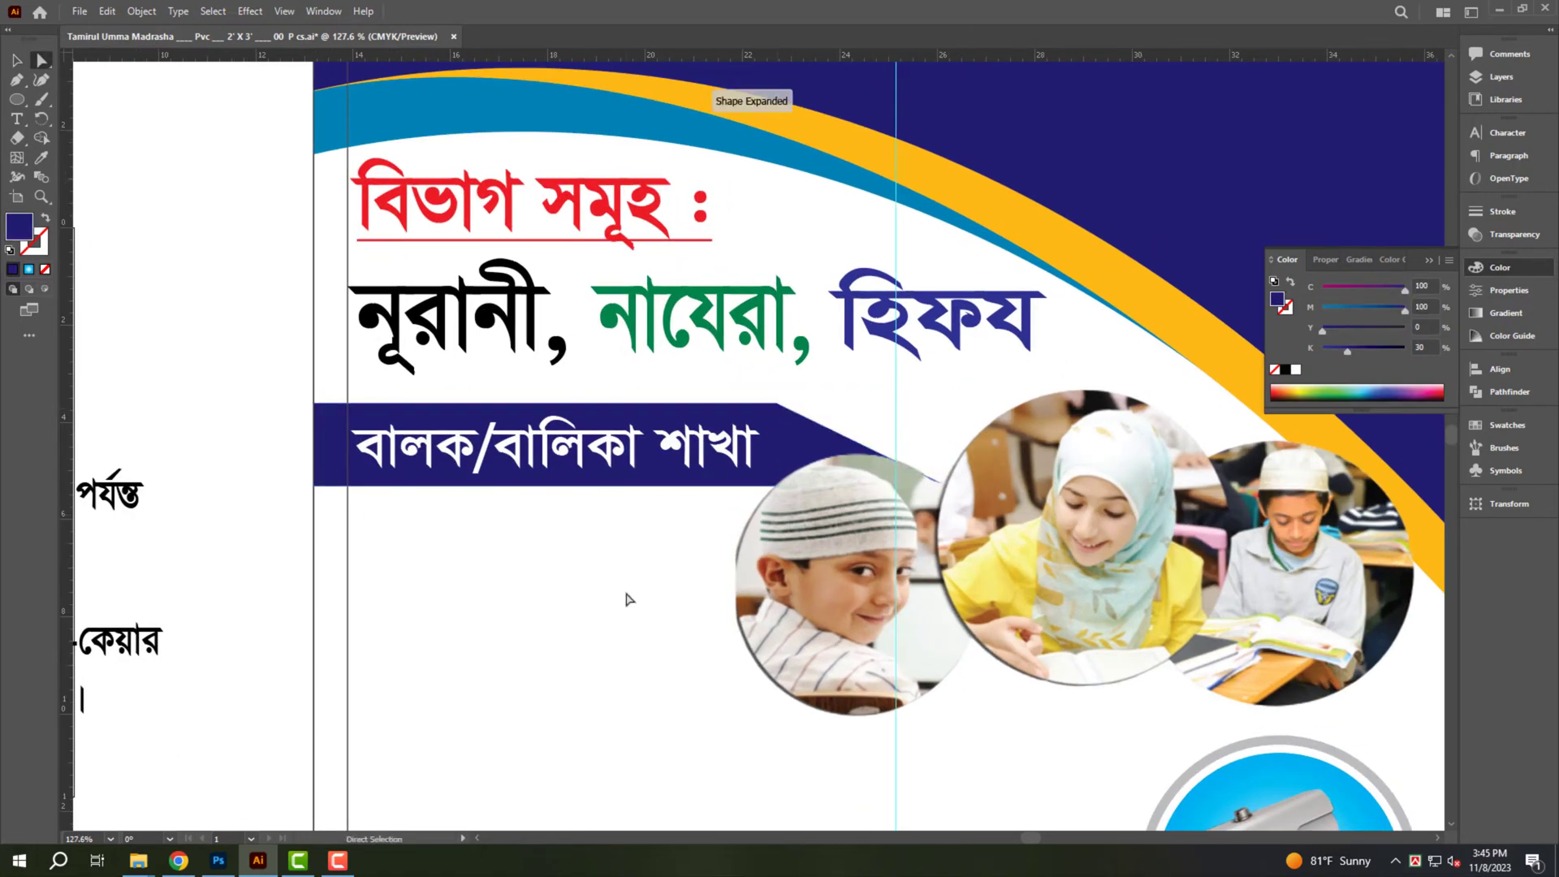
{"action": "key", "text": "v"}
{"action": "left_click", "coordinate": [333, 445]}
{"action": "key", "text": "ctrl+0"}
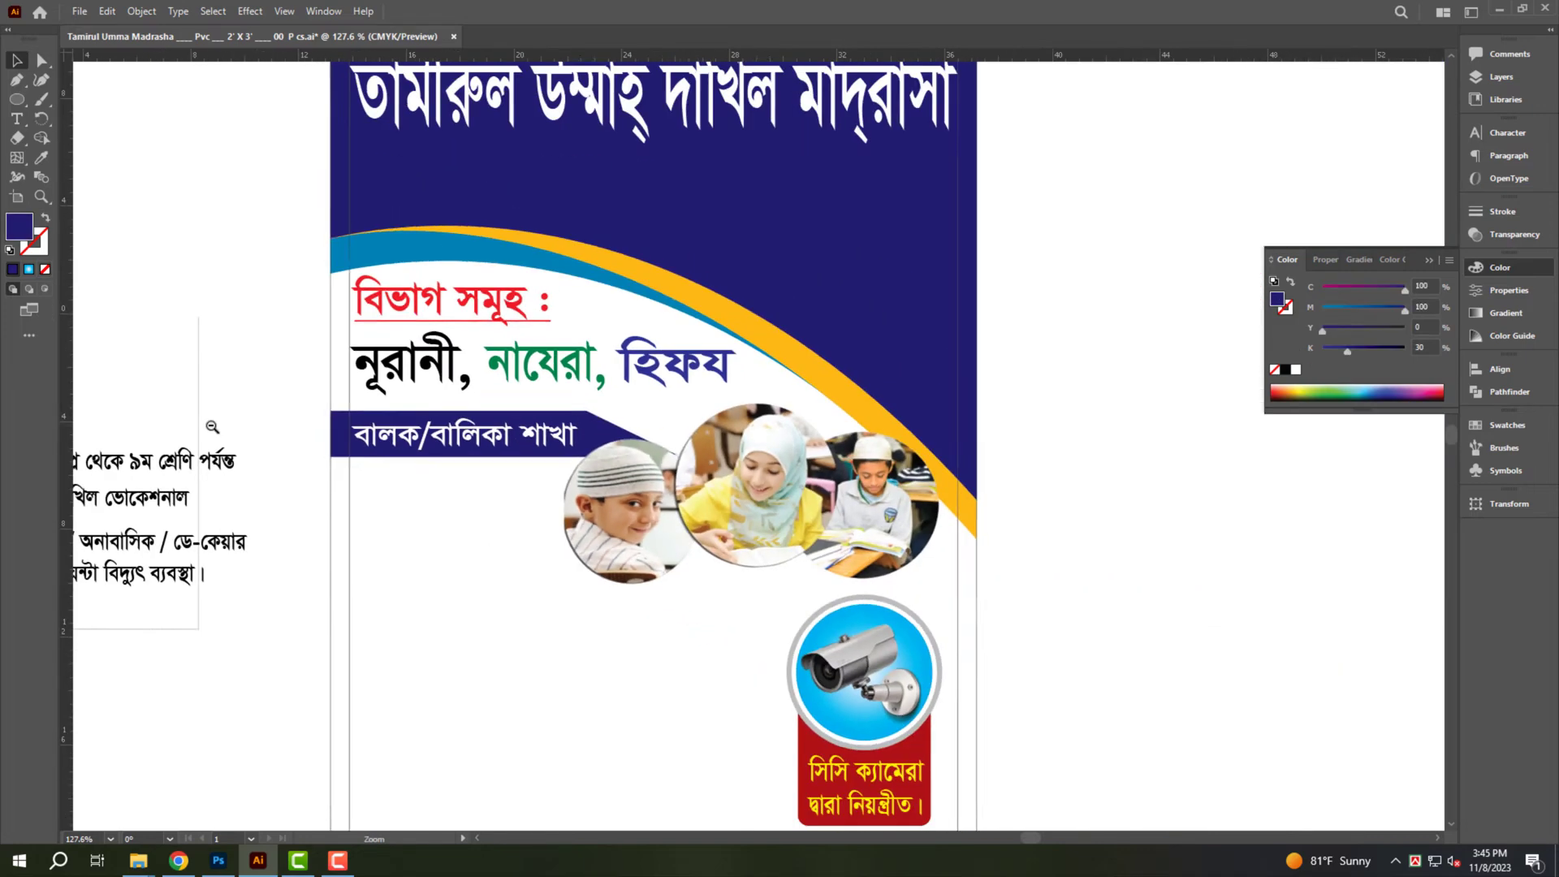
{"action": "scroll", "coordinate": [432, 480], "scroll_direction": "down", "scroll_amount": 2}
{"action": "scroll", "coordinate": [286, 416], "scroll_direction": "left", "scroll_amount": 2}
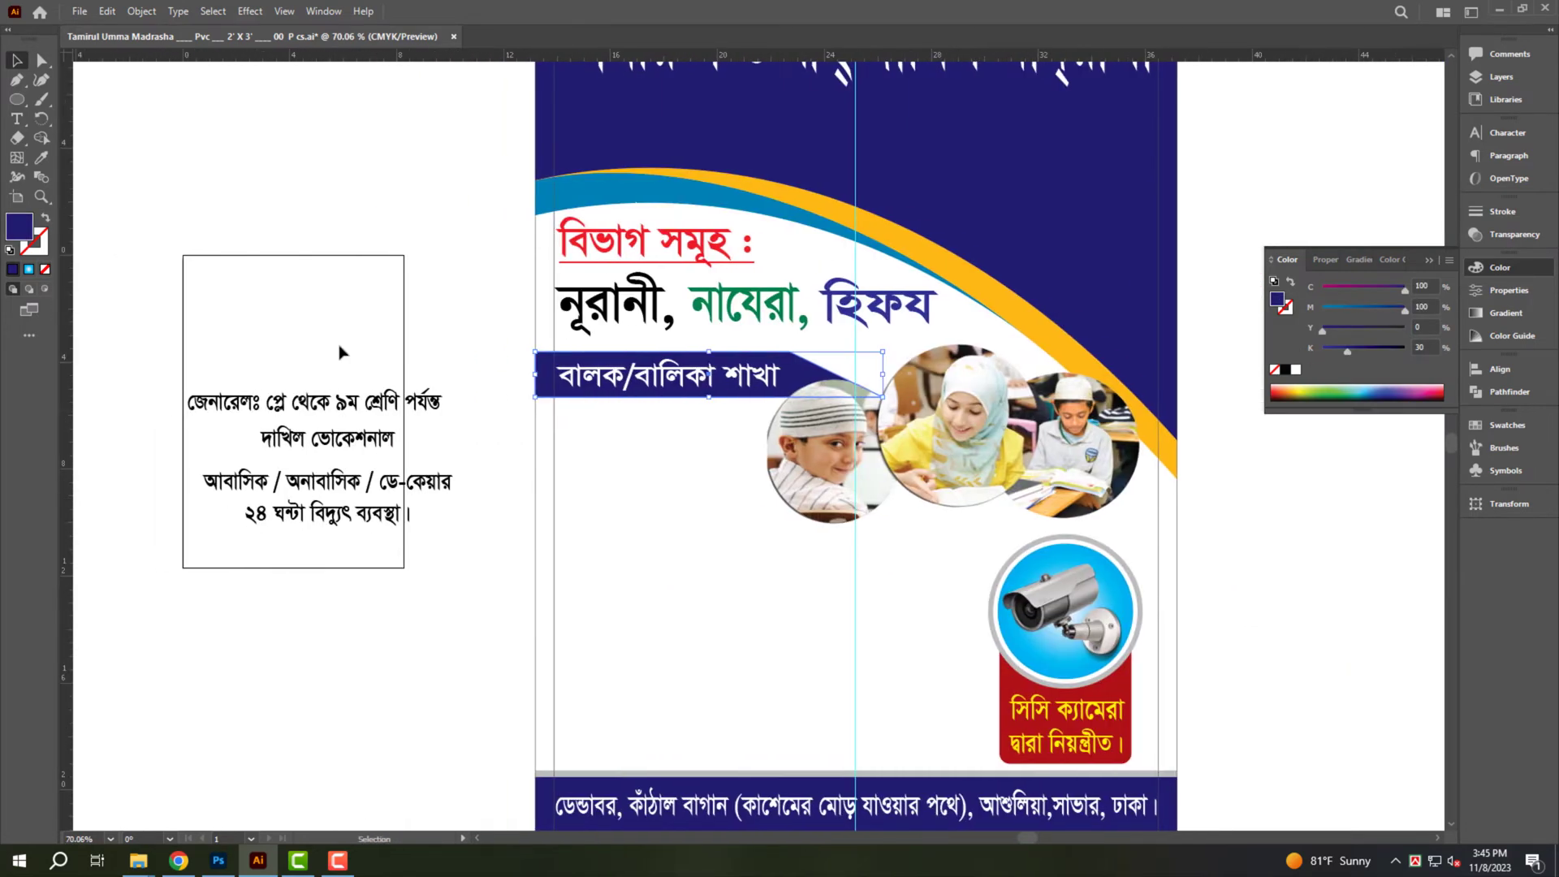
Move the জেনারেলঃ text onto the poster, break the line after জেনারেলঃ, and centre it.
{"action": "left_click", "coordinate": [341, 416]}
{"action": "left_click_drag", "start_coordinate": [332, 408], "coordinate": [677, 468]}
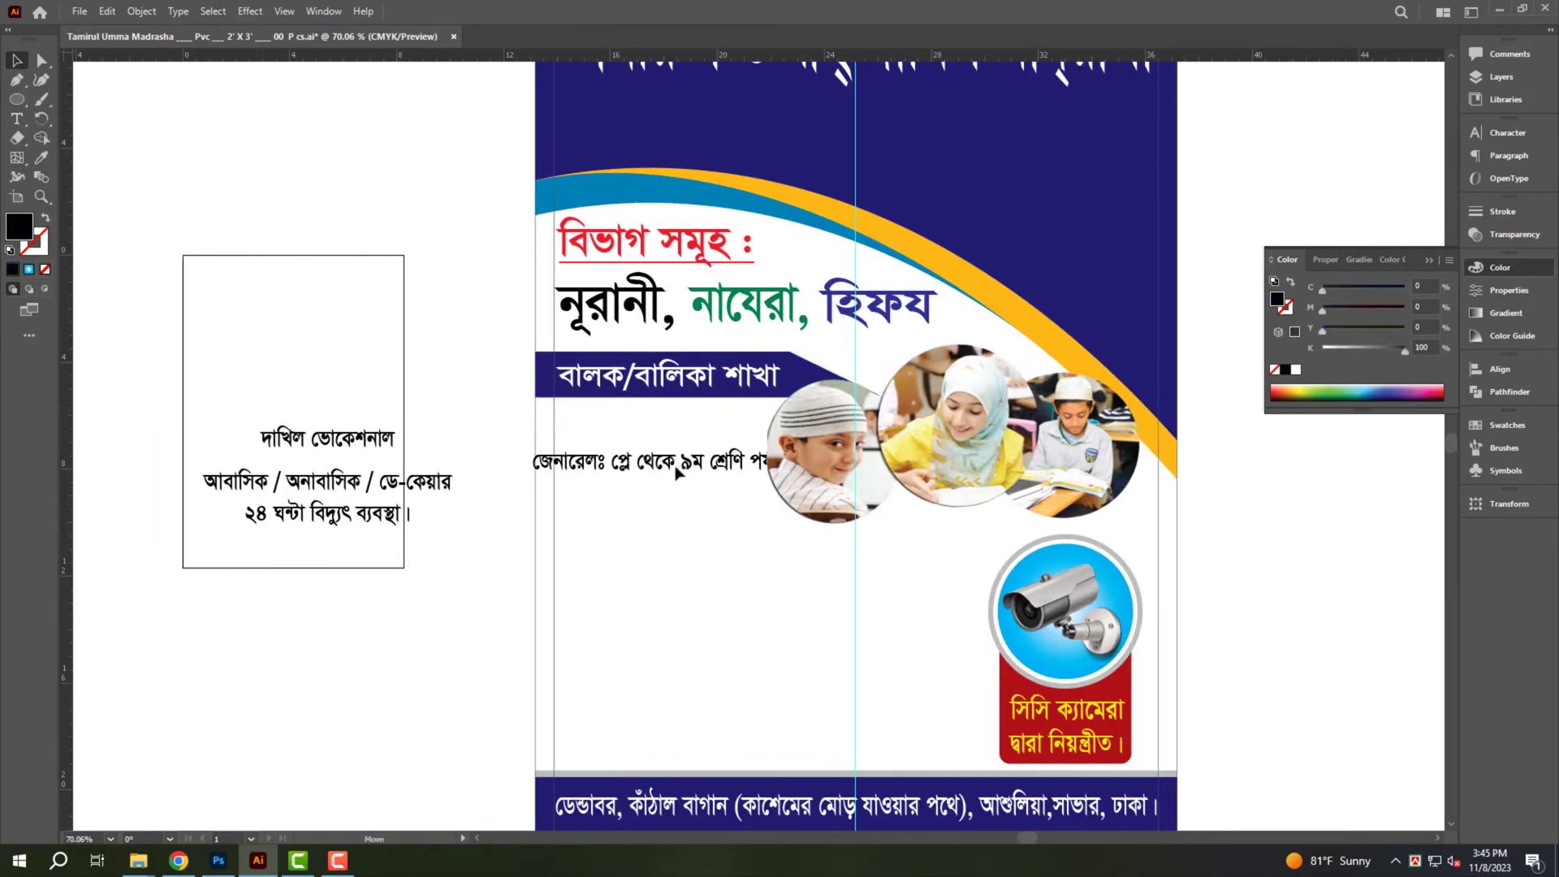
{"action": "key", "text": "t"}
{"action": "left_click", "coordinate": [607, 461]}
{"action": "key", "text": "Return"}
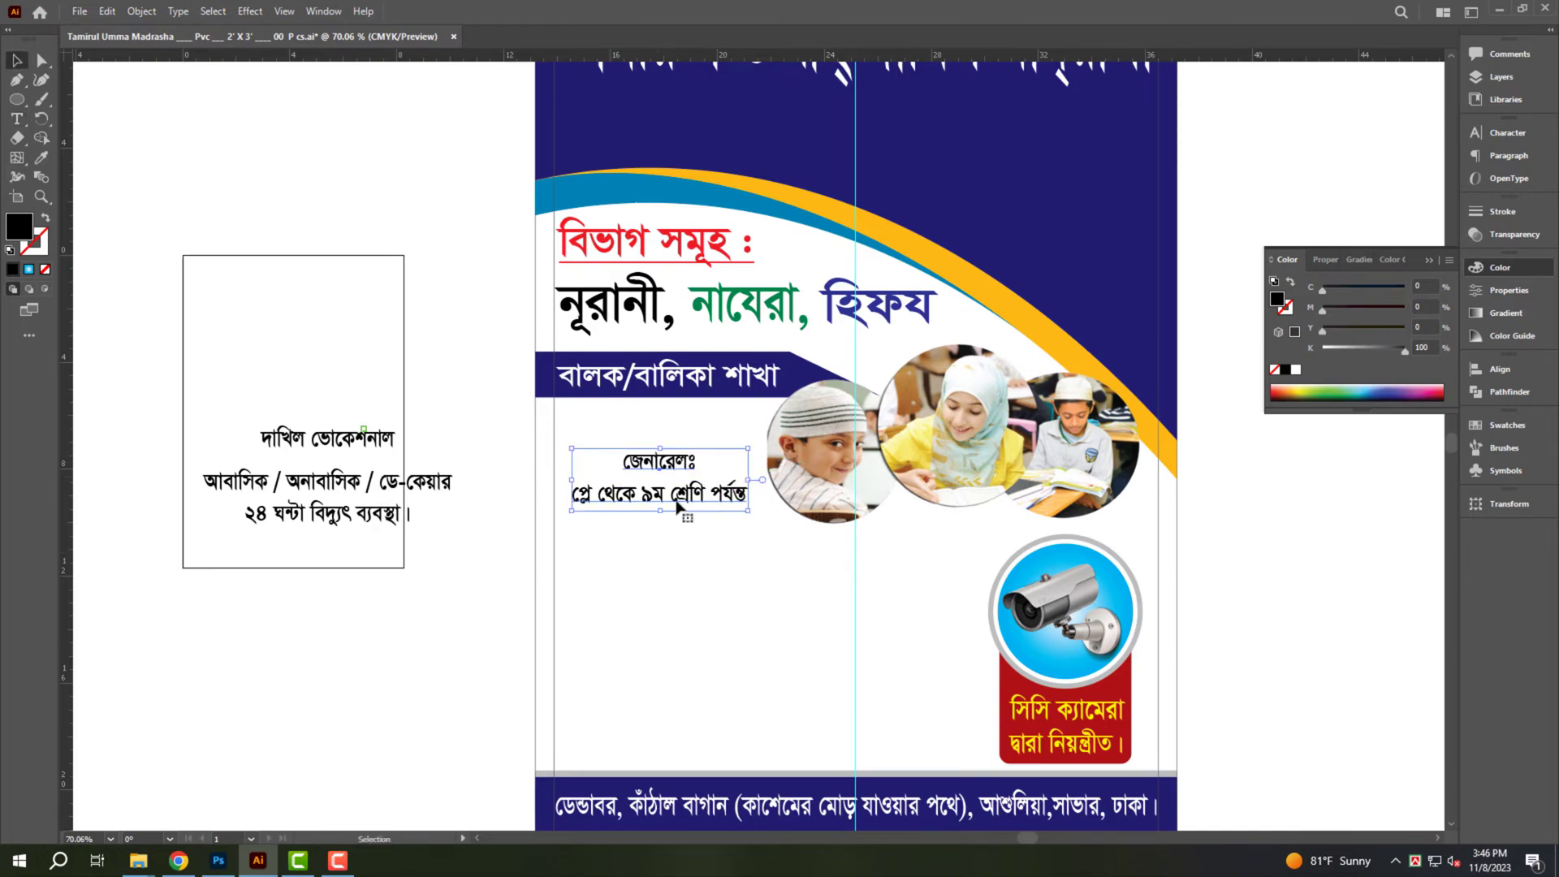
{"action": "key", "text": "ctrl+shift+c"}
{"action": "scroll", "coordinate": [677, 517], "scroll_direction": "down", "scroll_amount": 2}
{"action": "scroll", "coordinate": [677, 516], "scroll_direction": "up", "scroll_amount": 1, "text": "alt"}
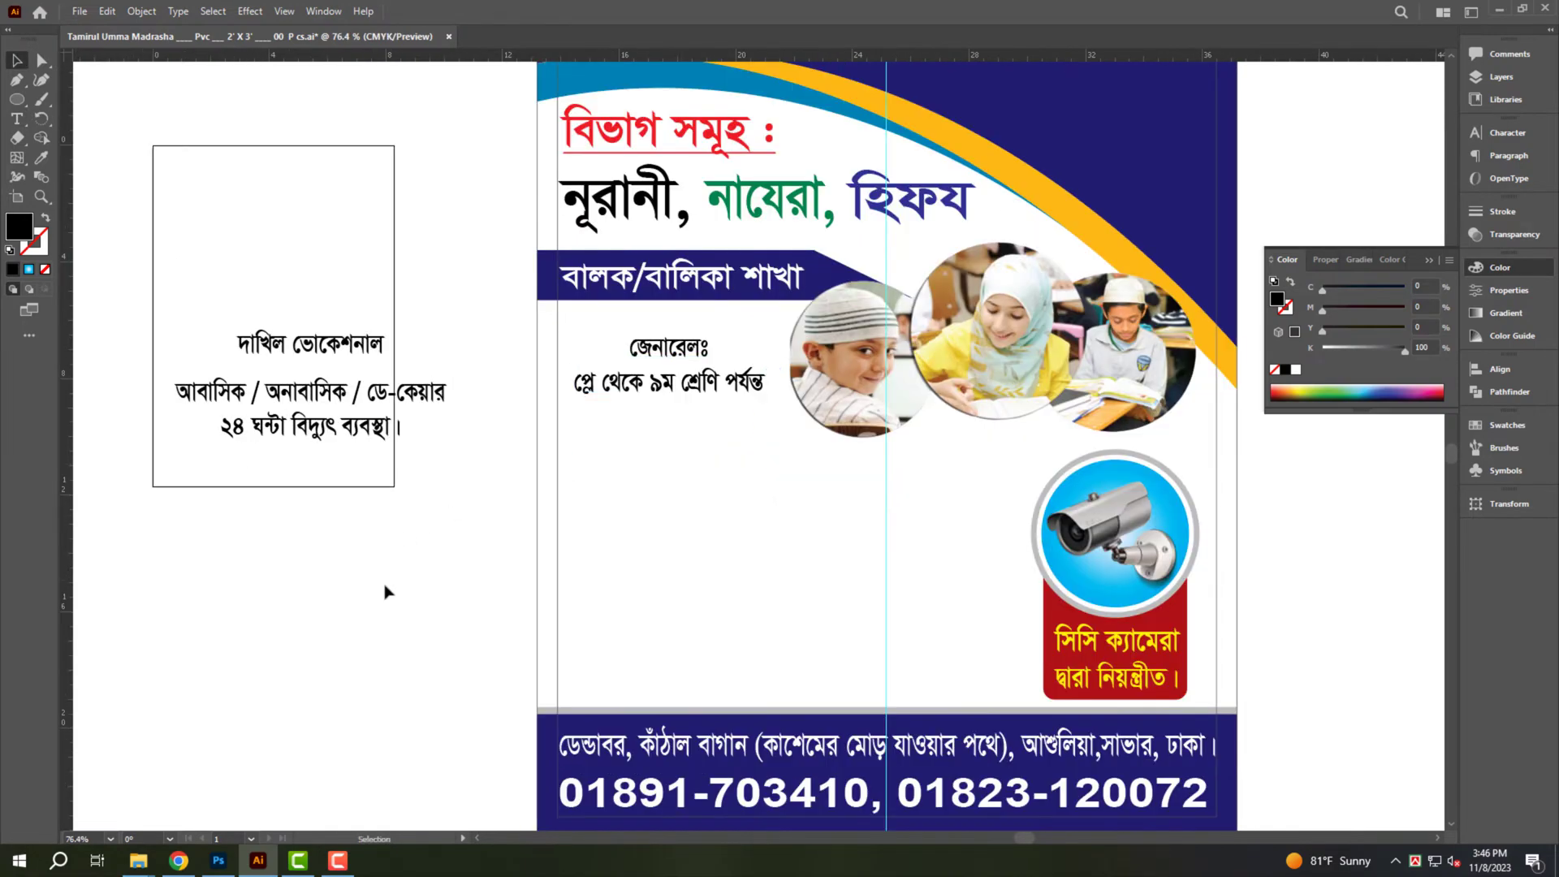
Enlarge দাখিল ভোকেশনাল across the lower left and bring ২৪ ঘন্টা বিদ্যুৎ ব্যবস্থা। below it.
{"action": "left_click", "coordinate": [355, 398]}
{"action": "left_click_drag", "start_coordinate": [316, 369], "coordinate": [635, 707]}
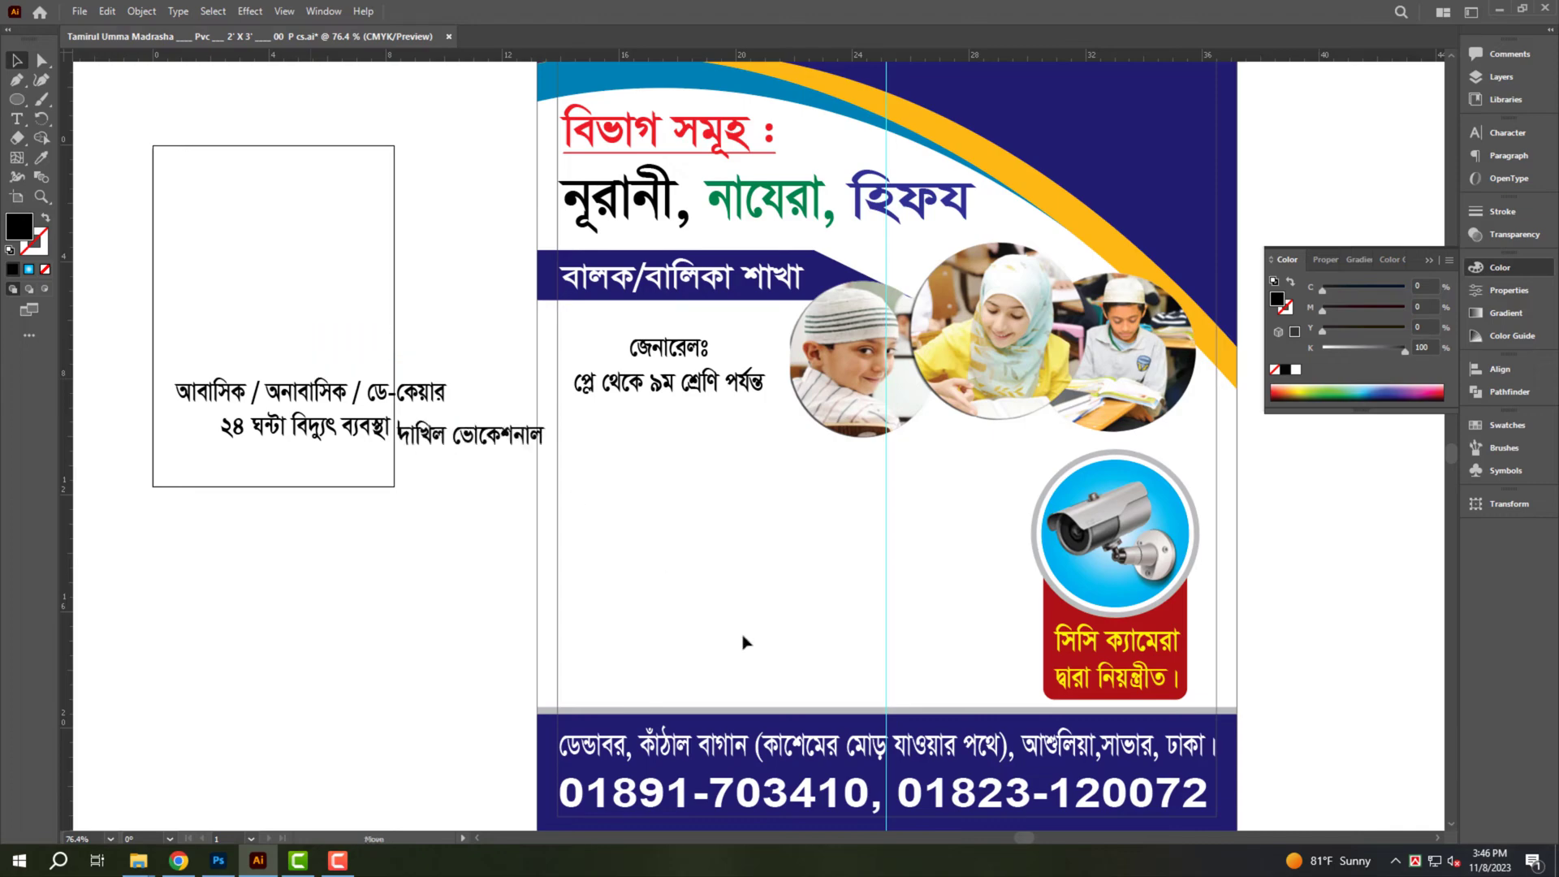
{"action": "left_click_drag", "start_coordinate": [707, 667], "coordinate": [1048, 599]}
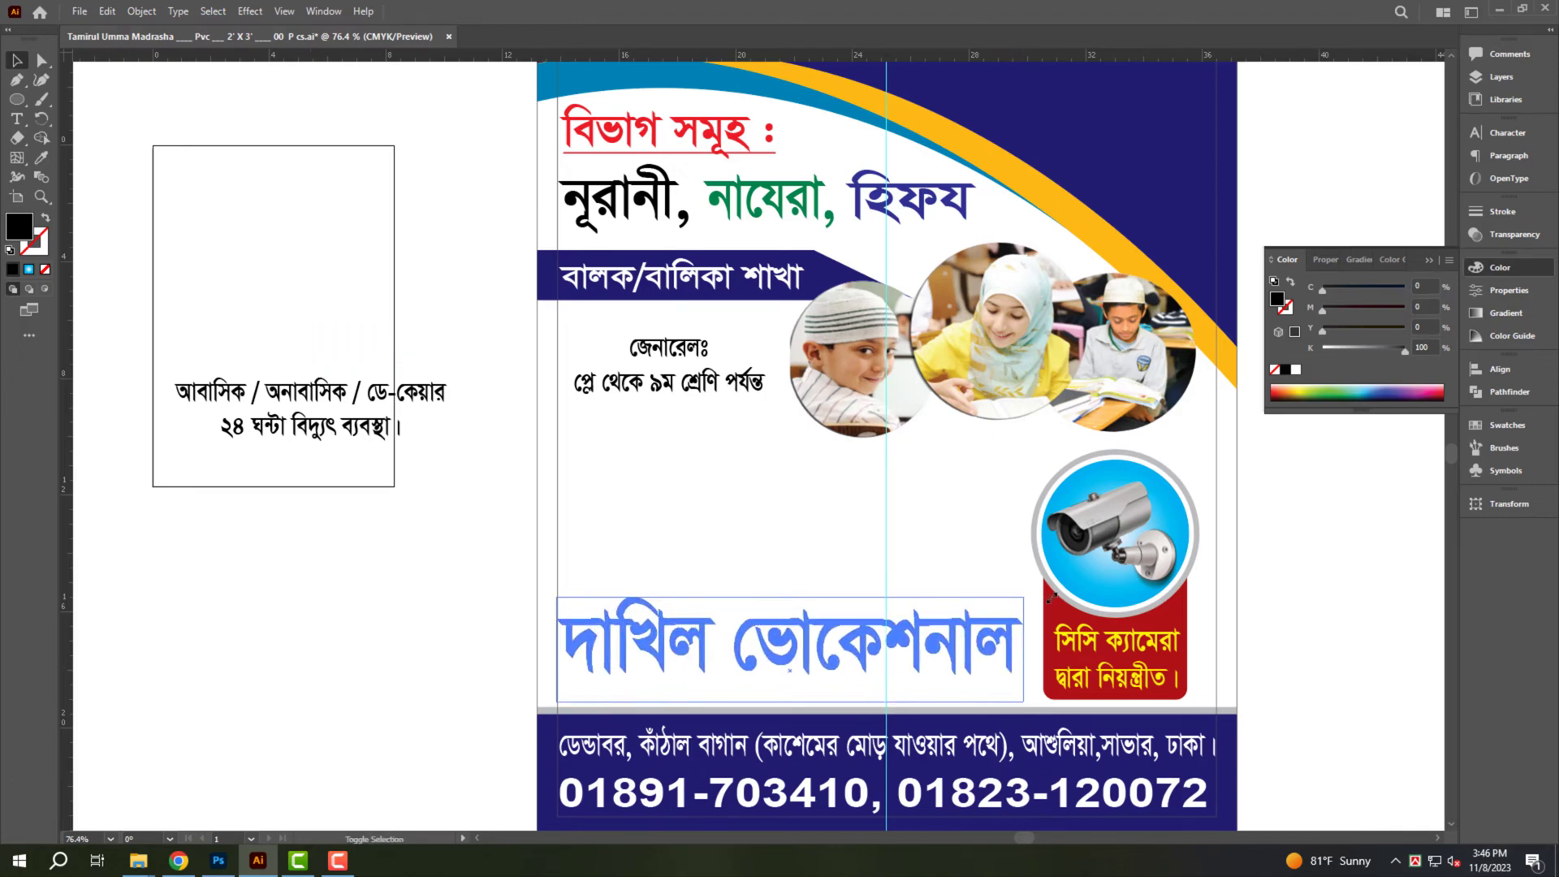
{"action": "left_click_drag", "start_coordinate": [966, 649], "coordinate": [966, 576]}
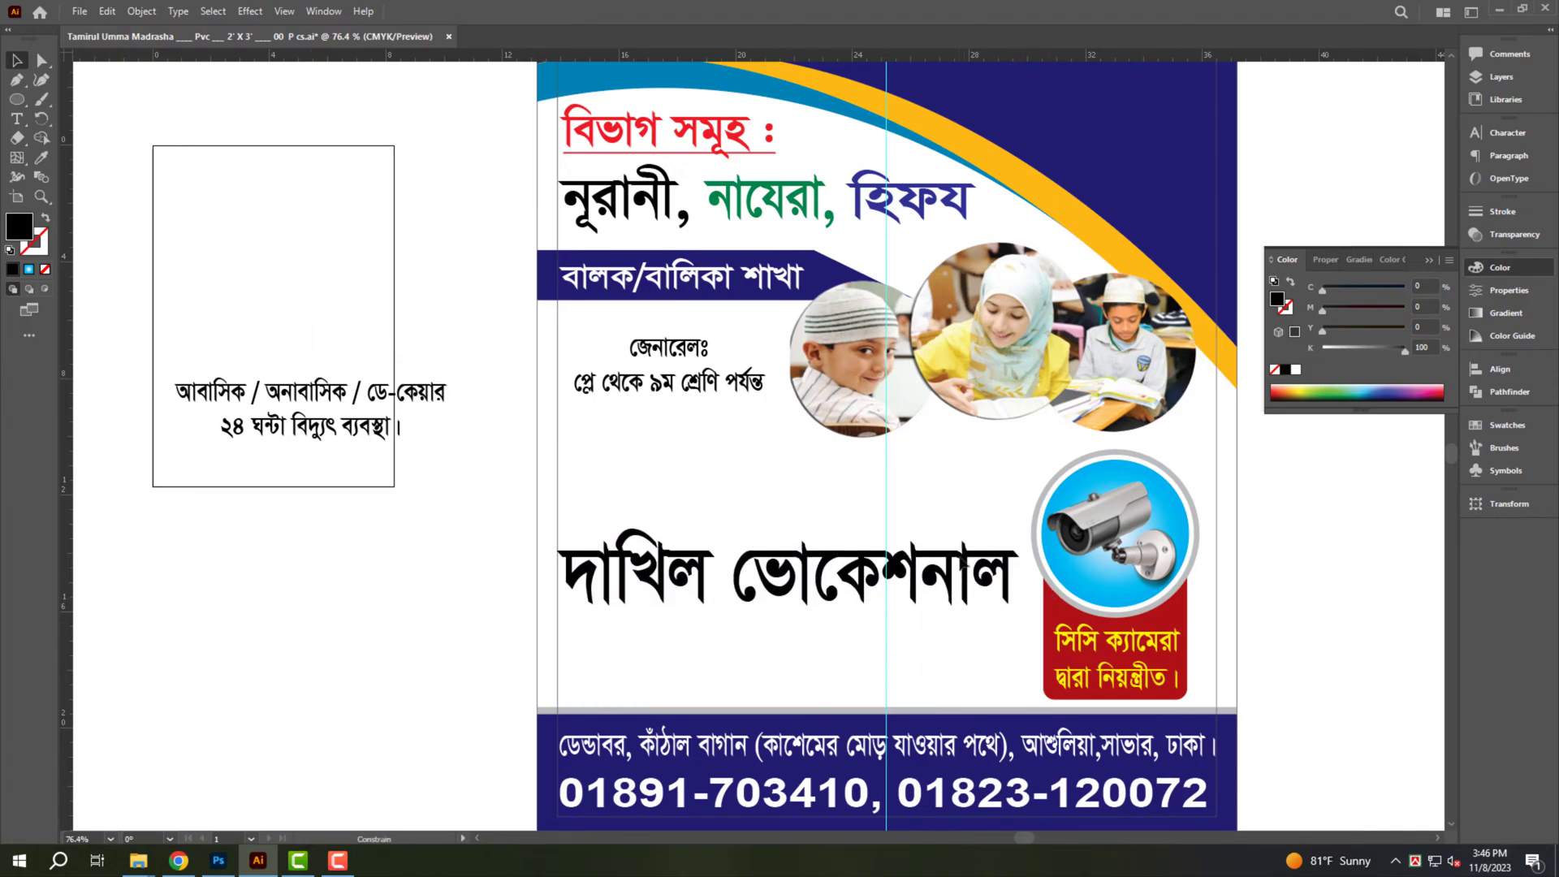
{"action": "mouse_move", "coordinate": [380, 428]}
{"action": "left_mouse_down"}
{"action": "mouse_move", "coordinate": [763, 718]}
{"action": "mouse_move", "coordinate": [795, 687]}
{"action": "mouse_move", "coordinate": [1017, 682]}
{"action": "left_mouse_up"}
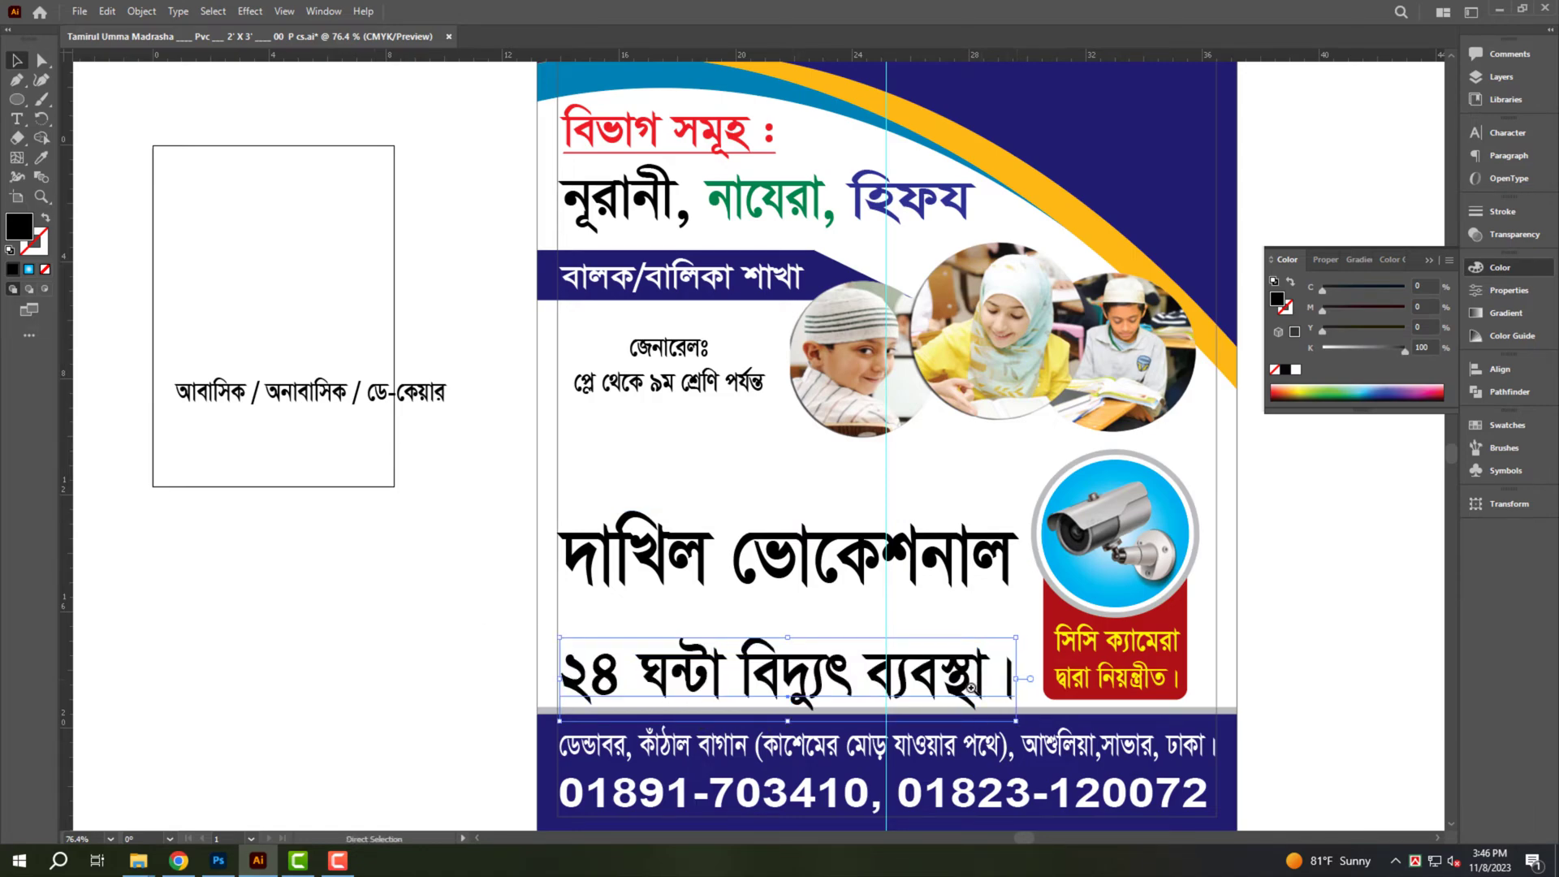
Nudge the দাখিল ভোকেশনাল heading down and copy the navy band behind it.
{"action": "scroll", "coordinate": [1018, 682], "scroll_direction": "up", "scroll_amount": 2}
{"action": "scroll", "coordinate": [1027, 633], "scroll_direction": "down", "scroll_amount": 2}
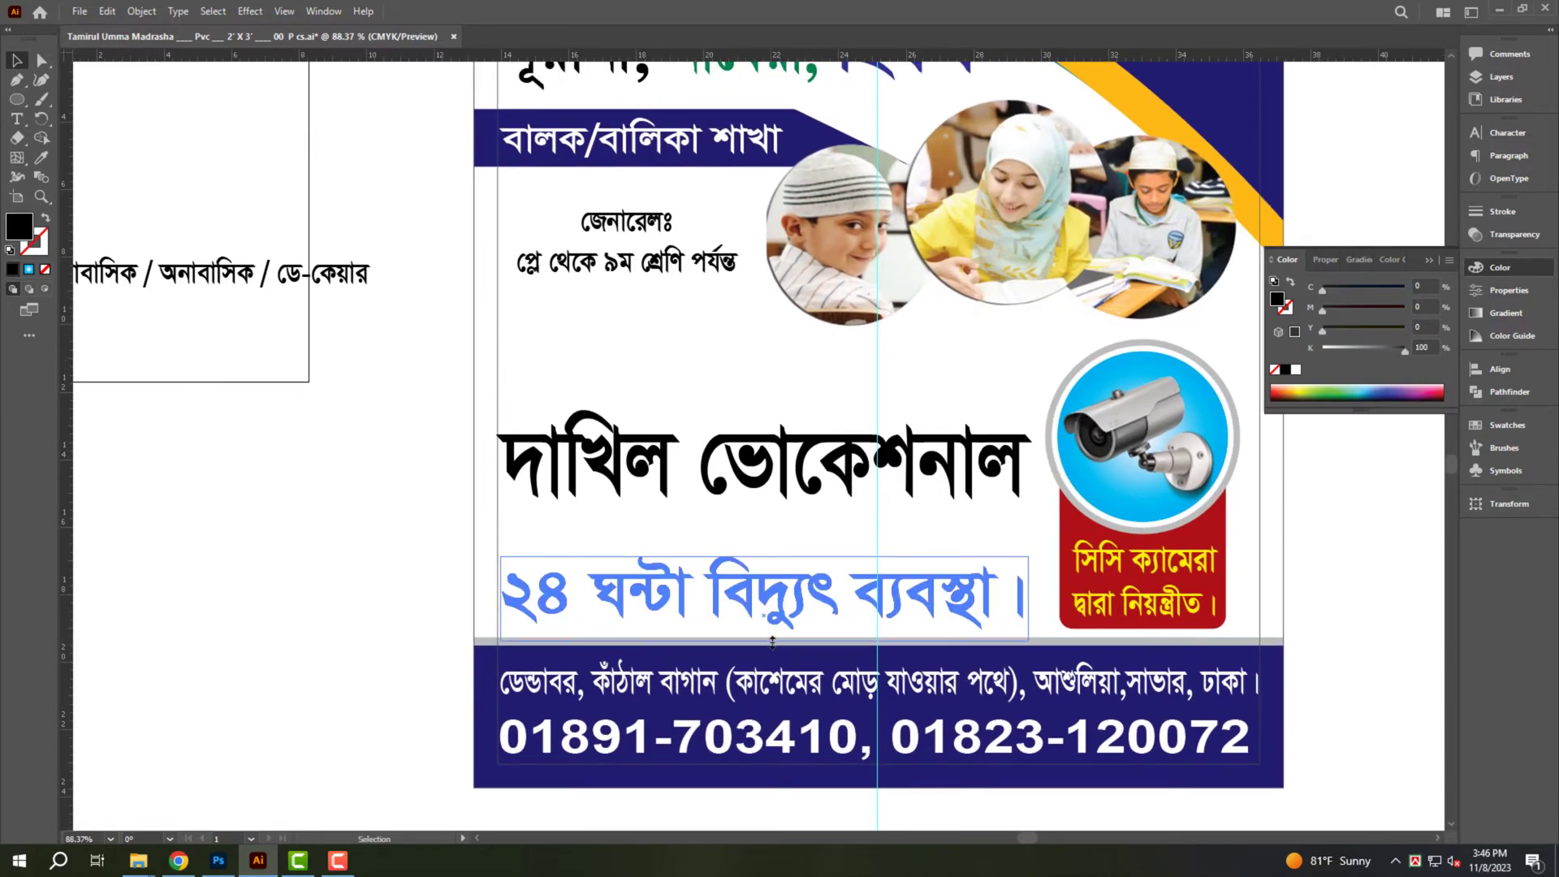
{"action": "left_click", "coordinate": [798, 499]}
{"action": "left_click_drag", "start_coordinate": [798, 499], "coordinate": [798, 520]}
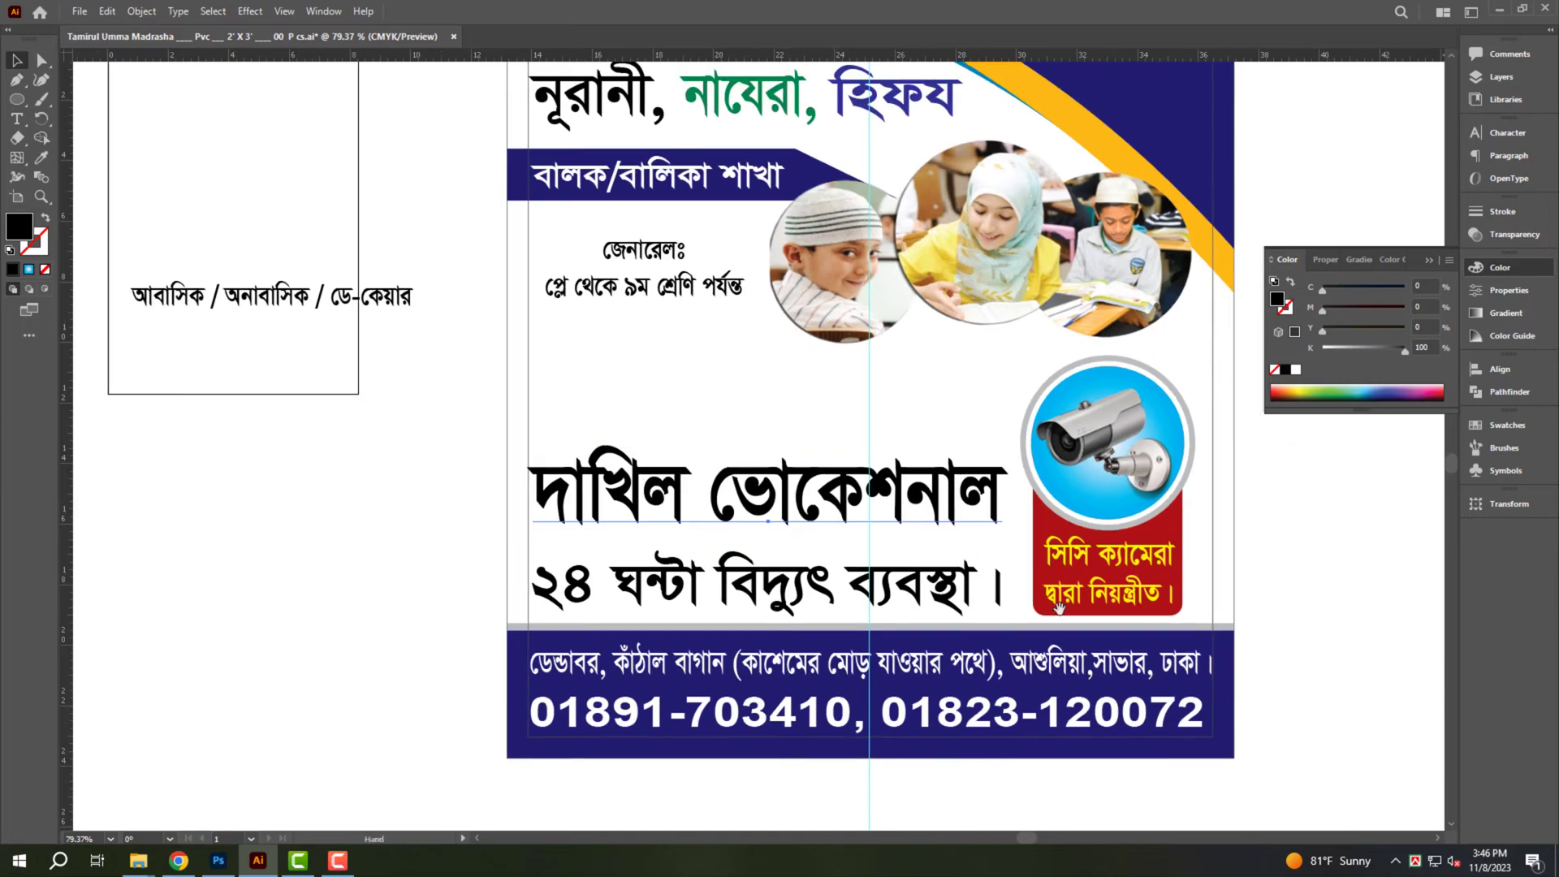
{"action": "scroll", "coordinate": [798, 519], "scroll_direction": "down", "scroll_amount": 1}
{"action": "left_click_drag", "start_coordinate": [1226, 703], "coordinate": [1218, 362]}
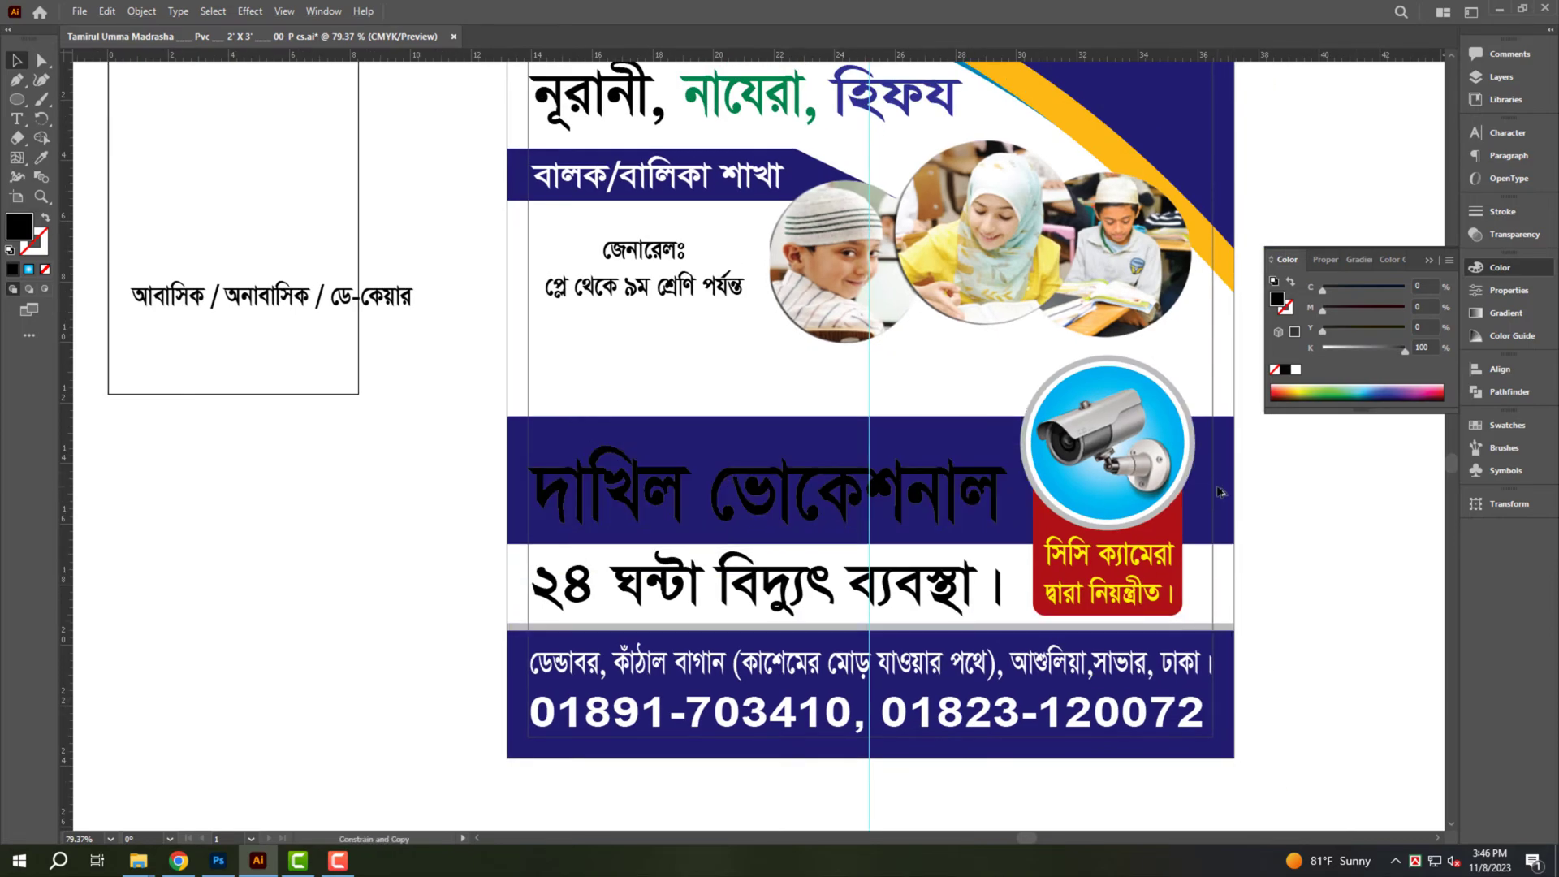
{"action": "scroll", "coordinate": [821, 546], "scroll_direction": "up", "scroll_amount": 2}
Slim the band behind the heading, colour it red, and end it before the camera badge.
{"action": "left_click", "coordinate": [791, 489]}
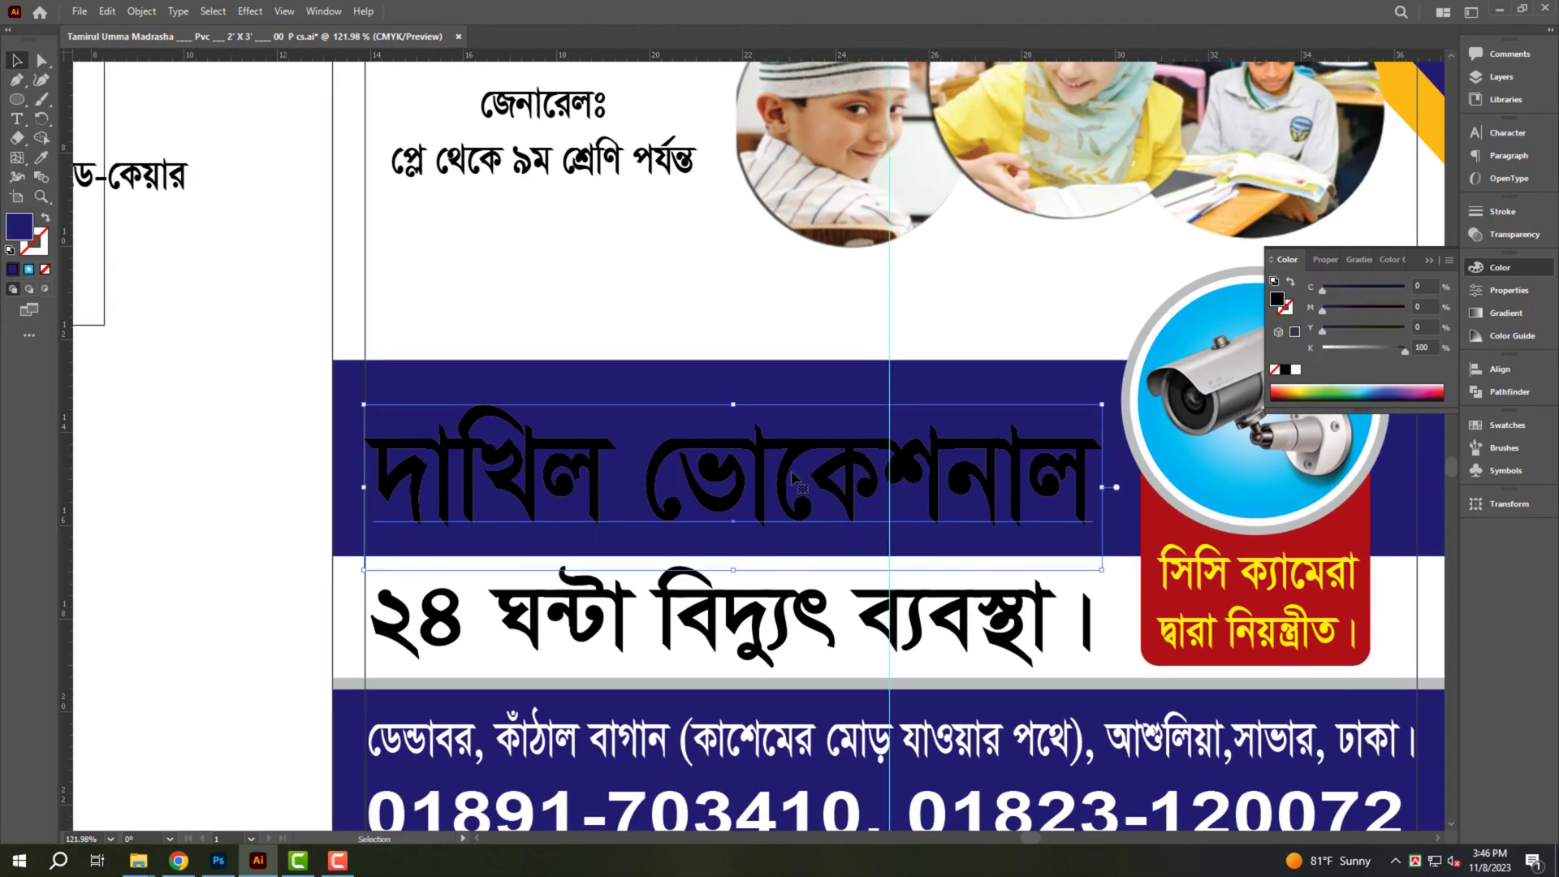
{"action": "left_click", "coordinate": [789, 369]}
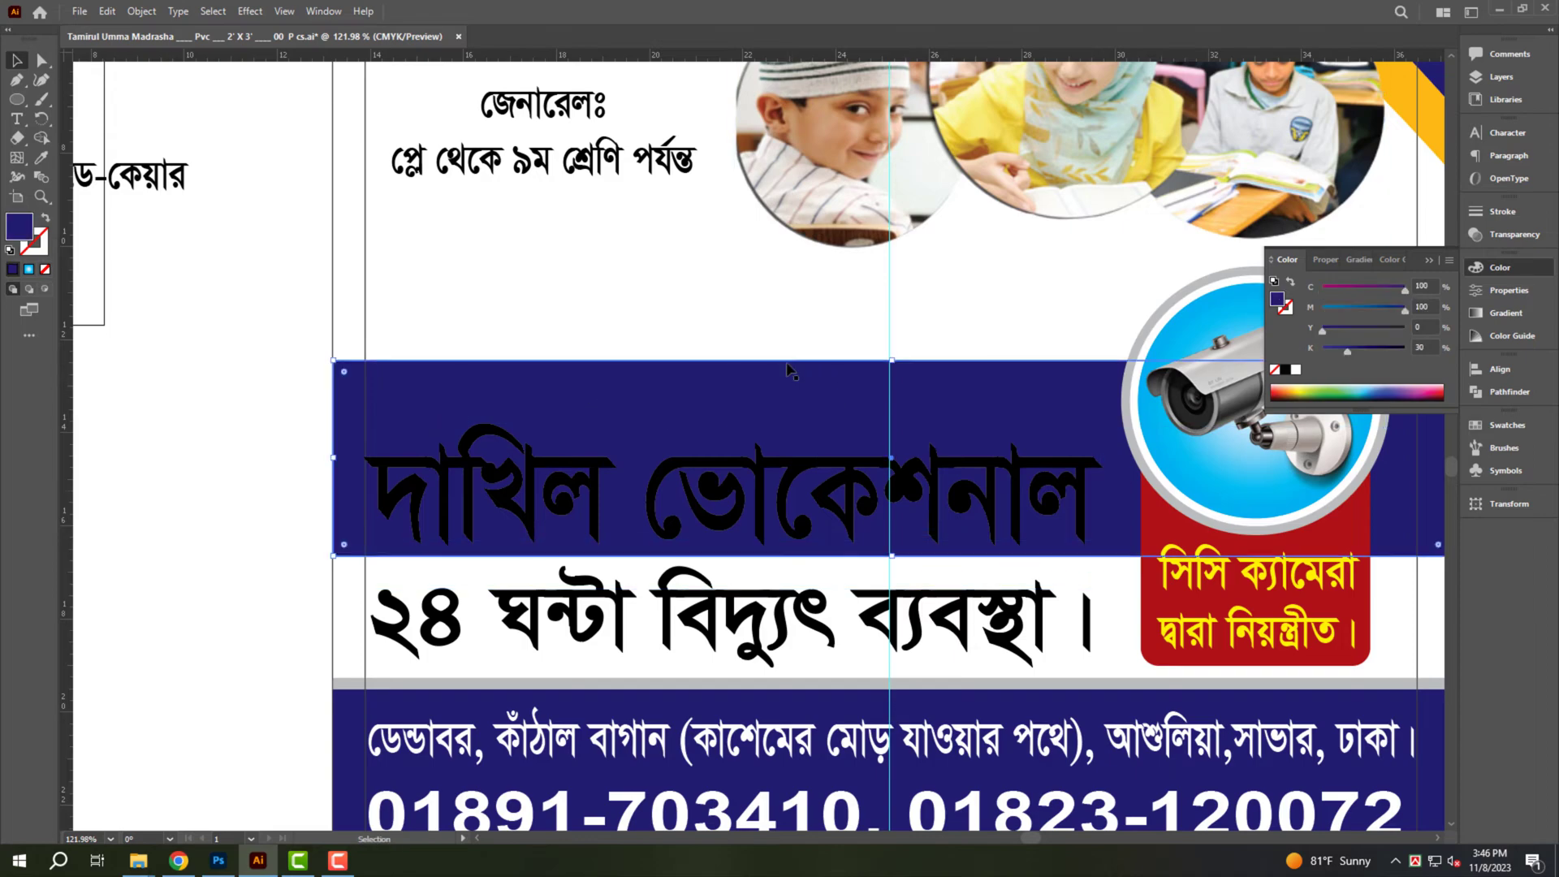
{"action": "left_click_drag", "start_coordinate": [892, 362], "coordinate": [889, 412]}
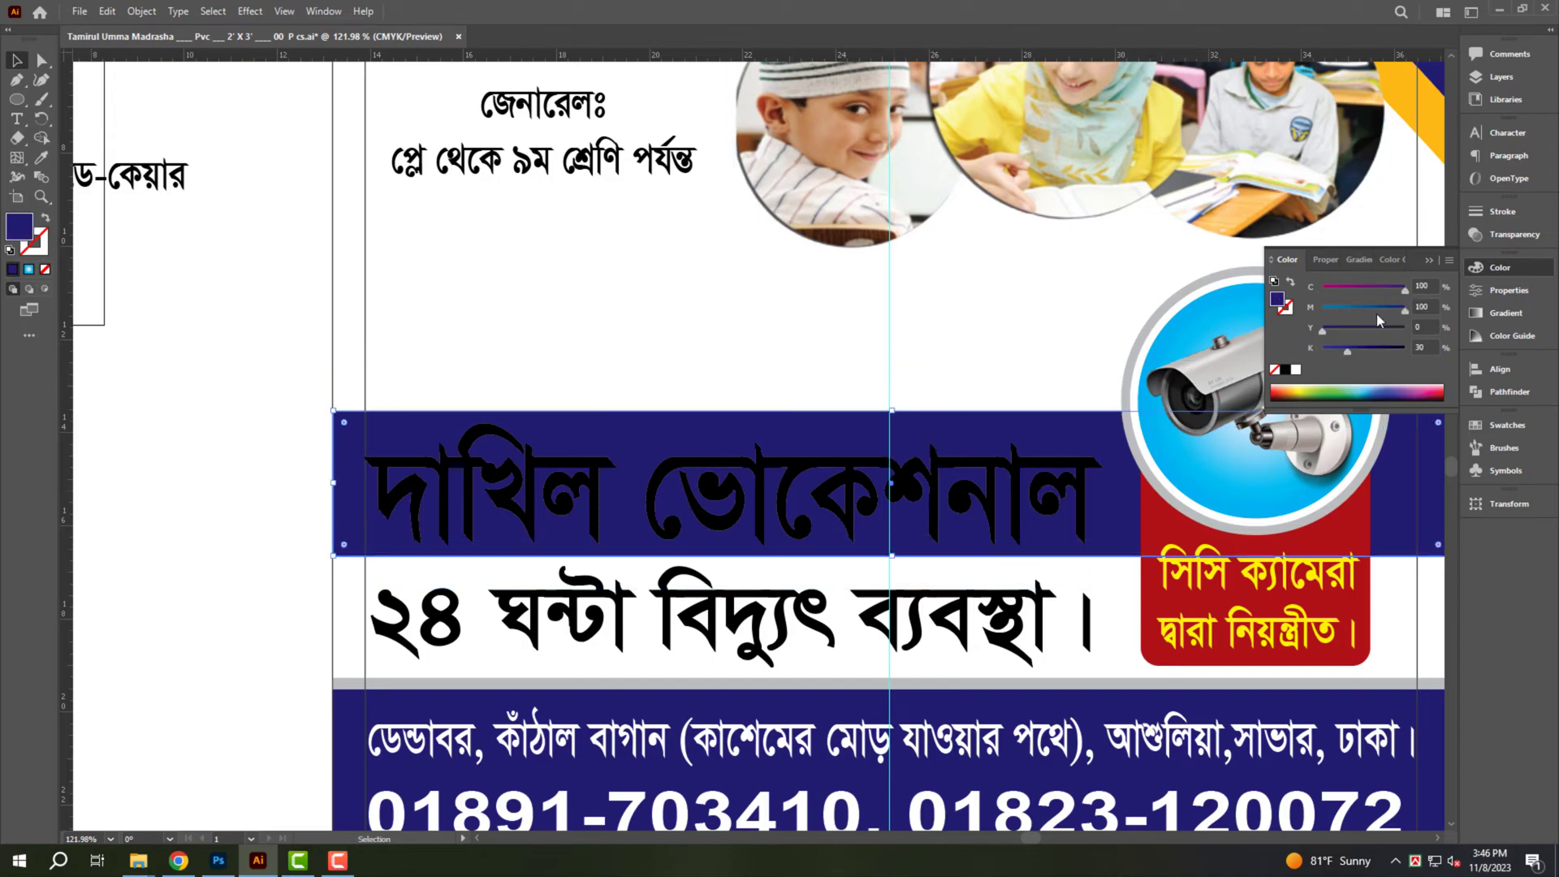
{"action": "left_click", "coordinate": [1296, 370]}
{"action": "scroll", "coordinate": [1394, 439], "scroll_direction": "down", "scroll_amount": 1}
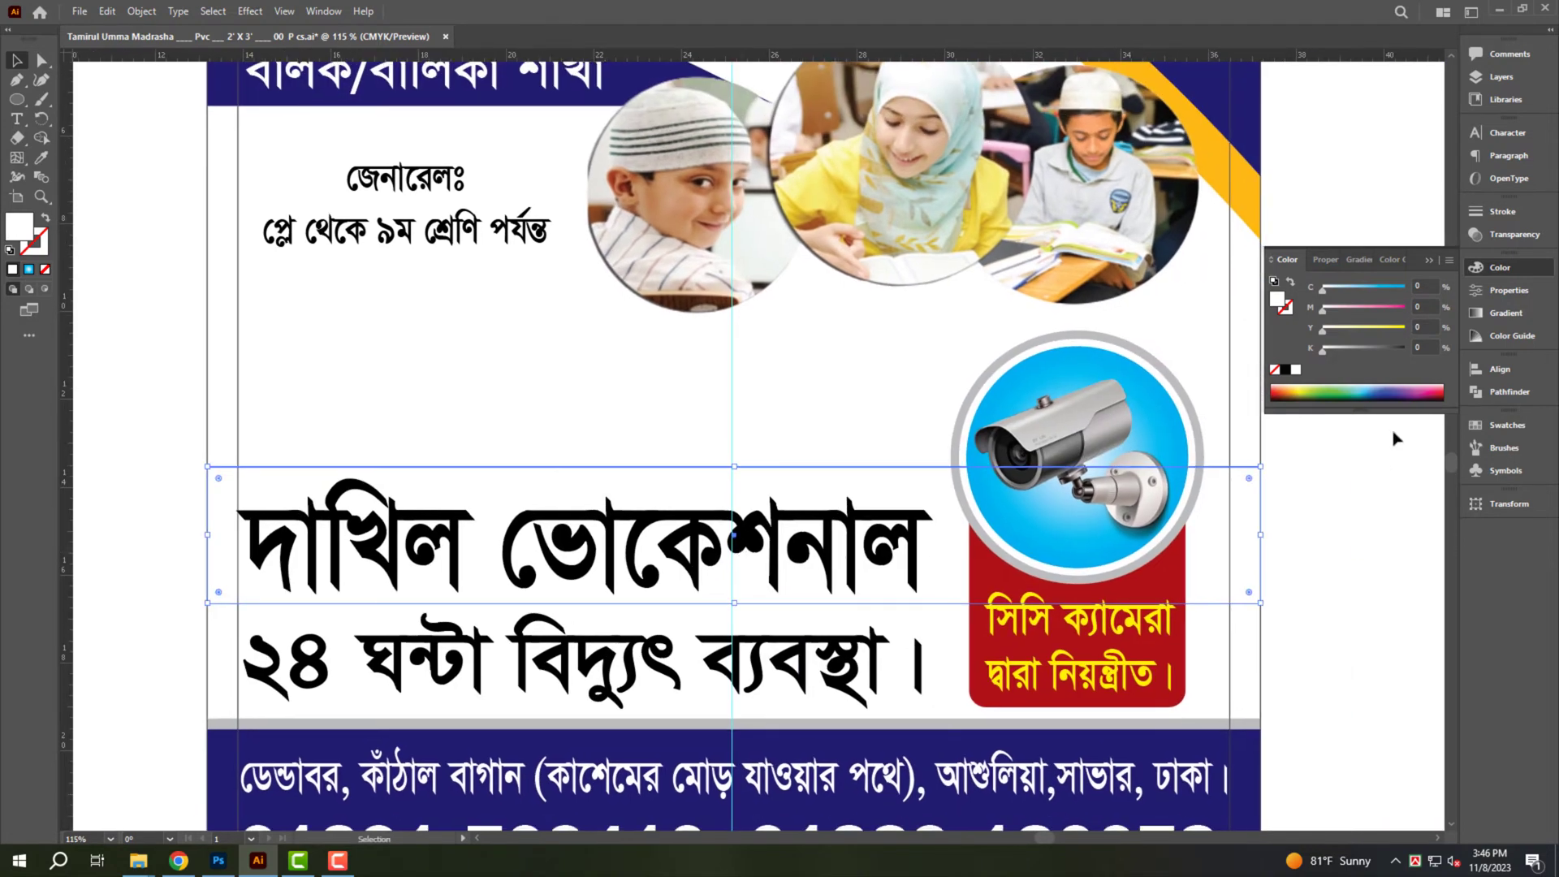
{"action": "left_click_drag", "start_coordinate": [1398, 314], "coordinate": [1407, 333]}
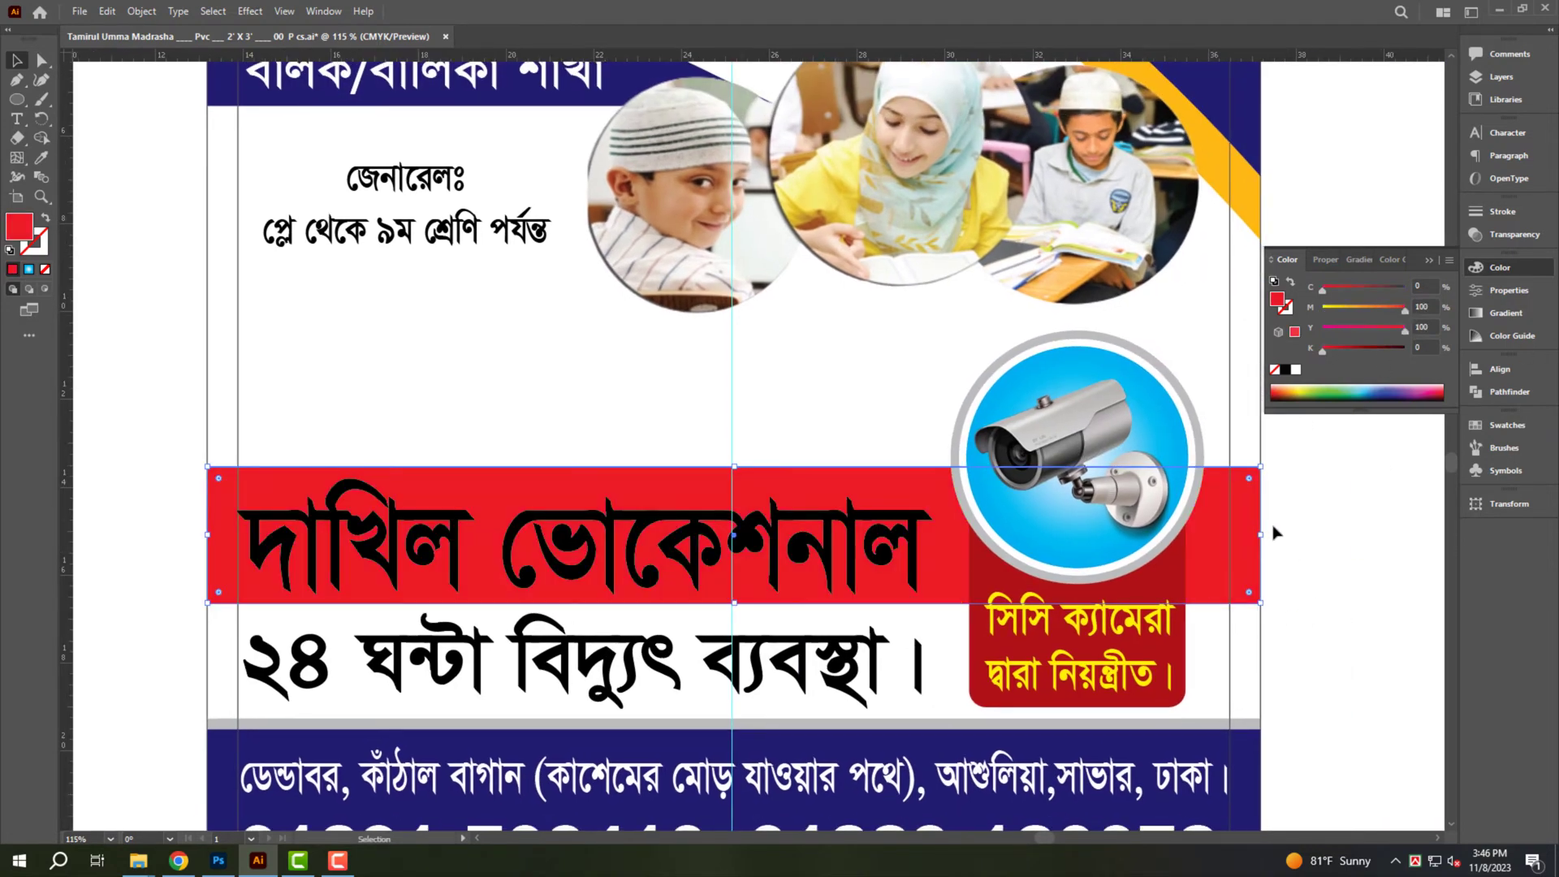
{"action": "left_click_drag", "start_coordinate": [1159, 534], "coordinate": [1021, 538]}
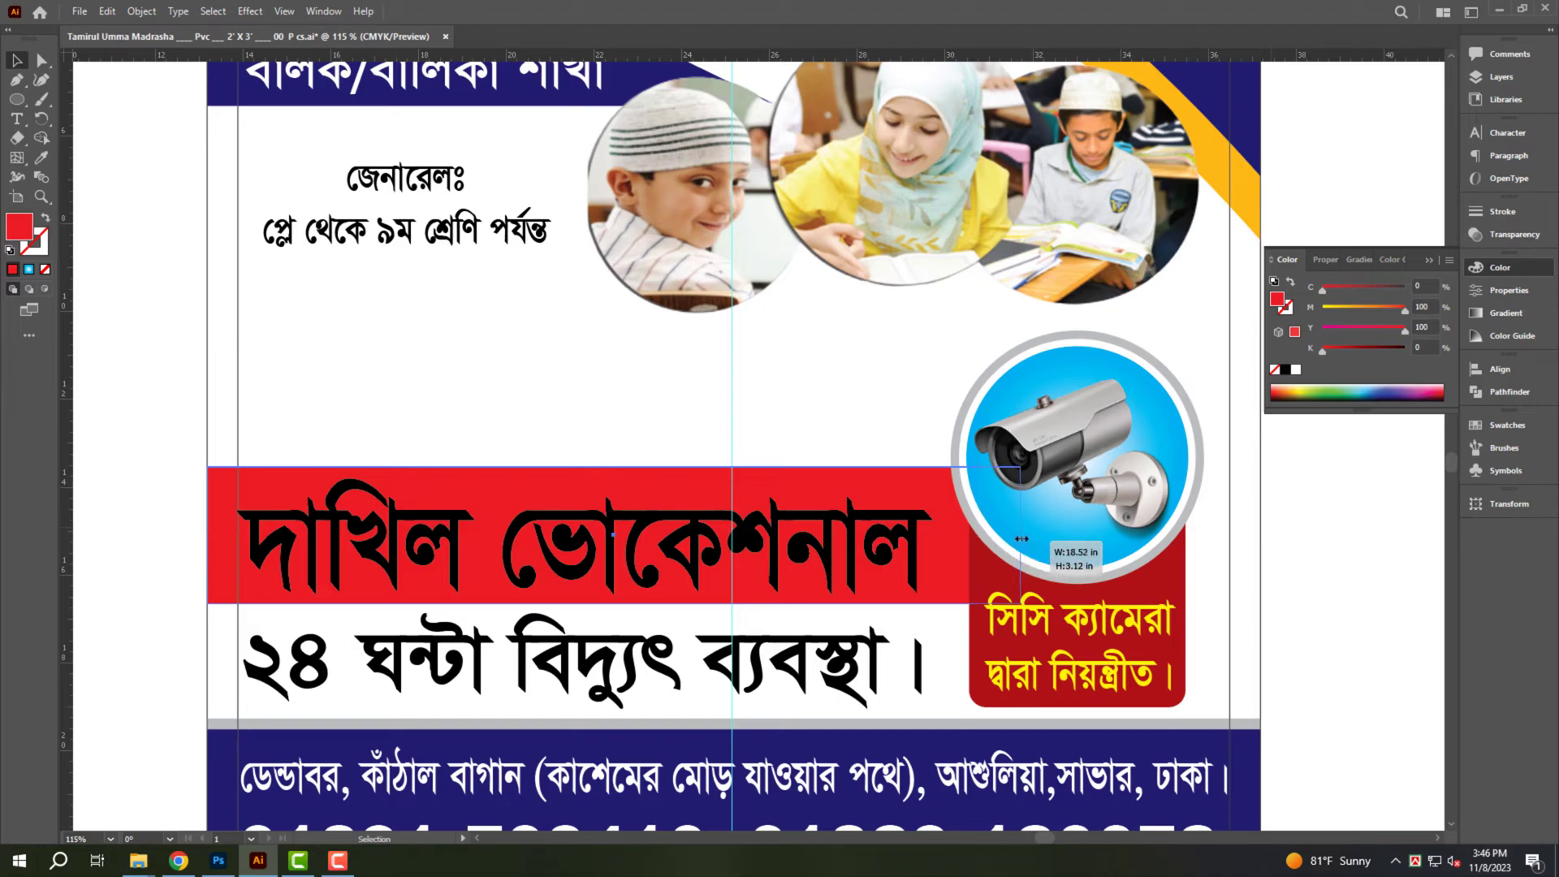
Turn the দাখিল ভোকেশনাল heading white.
{"action": "left_click", "coordinate": [813, 552]}
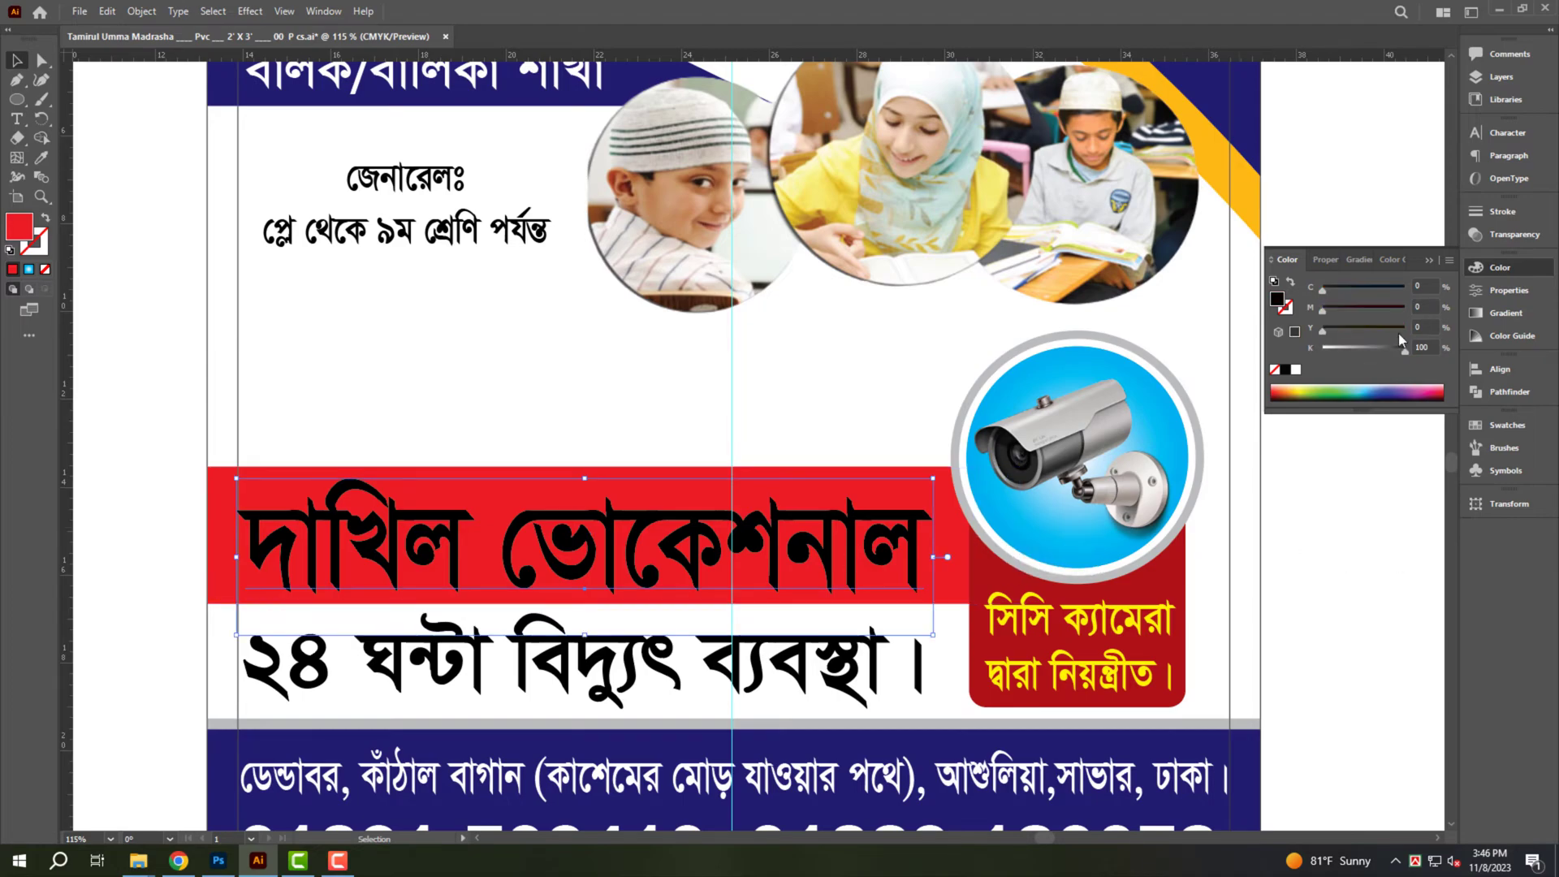
{"action": "left_click", "coordinate": [1294, 370]}
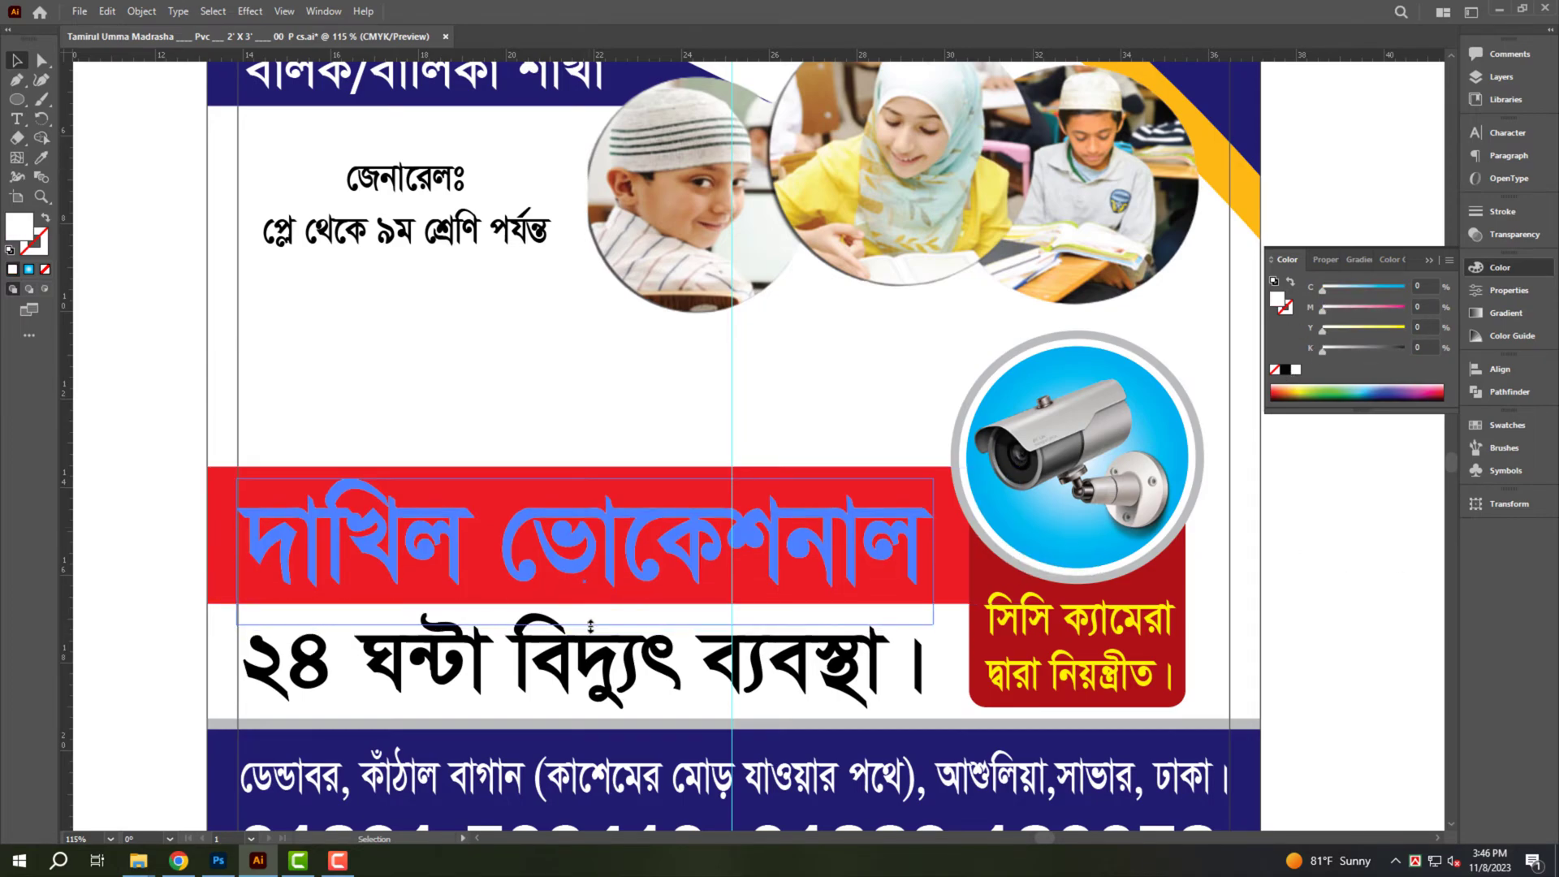
{"action": "scroll", "coordinate": [586, 635], "scroll_direction": "down", "scroll_amount": 3}
{"action": "left_click", "coordinate": [280, 373]}
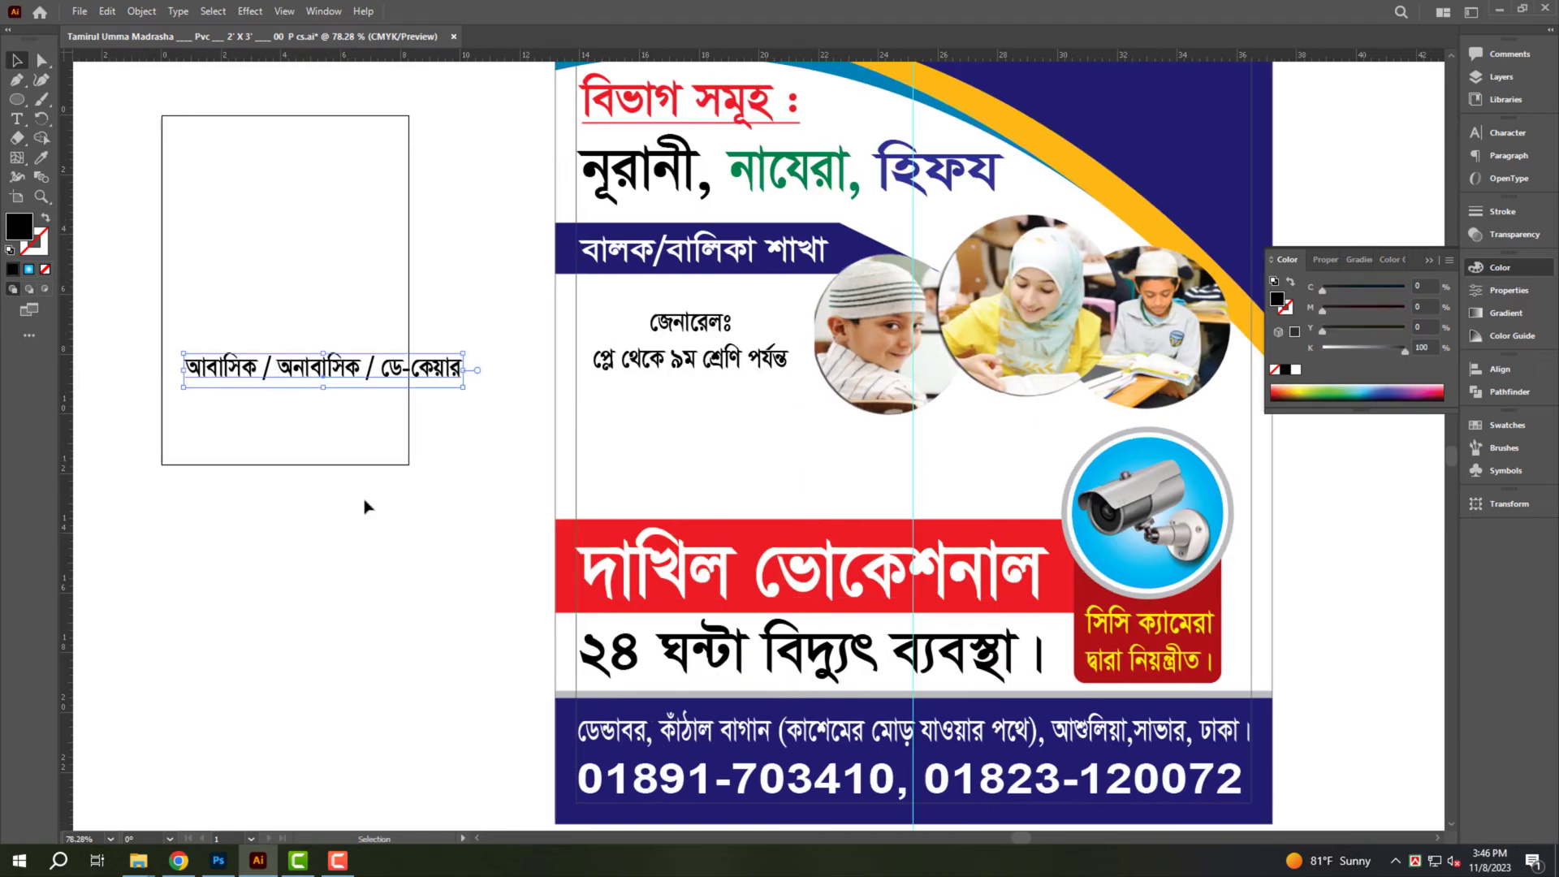
Move the আবাসিক / অনাবাসিক / ডে-কেয়ার line above the red band.
{"action": "scroll", "coordinate": [369, 507], "scroll_direction": "down", "scroll_amount": 1, "text": "alt"}
{"action": "left_click", "coordinate": [373, 520]}
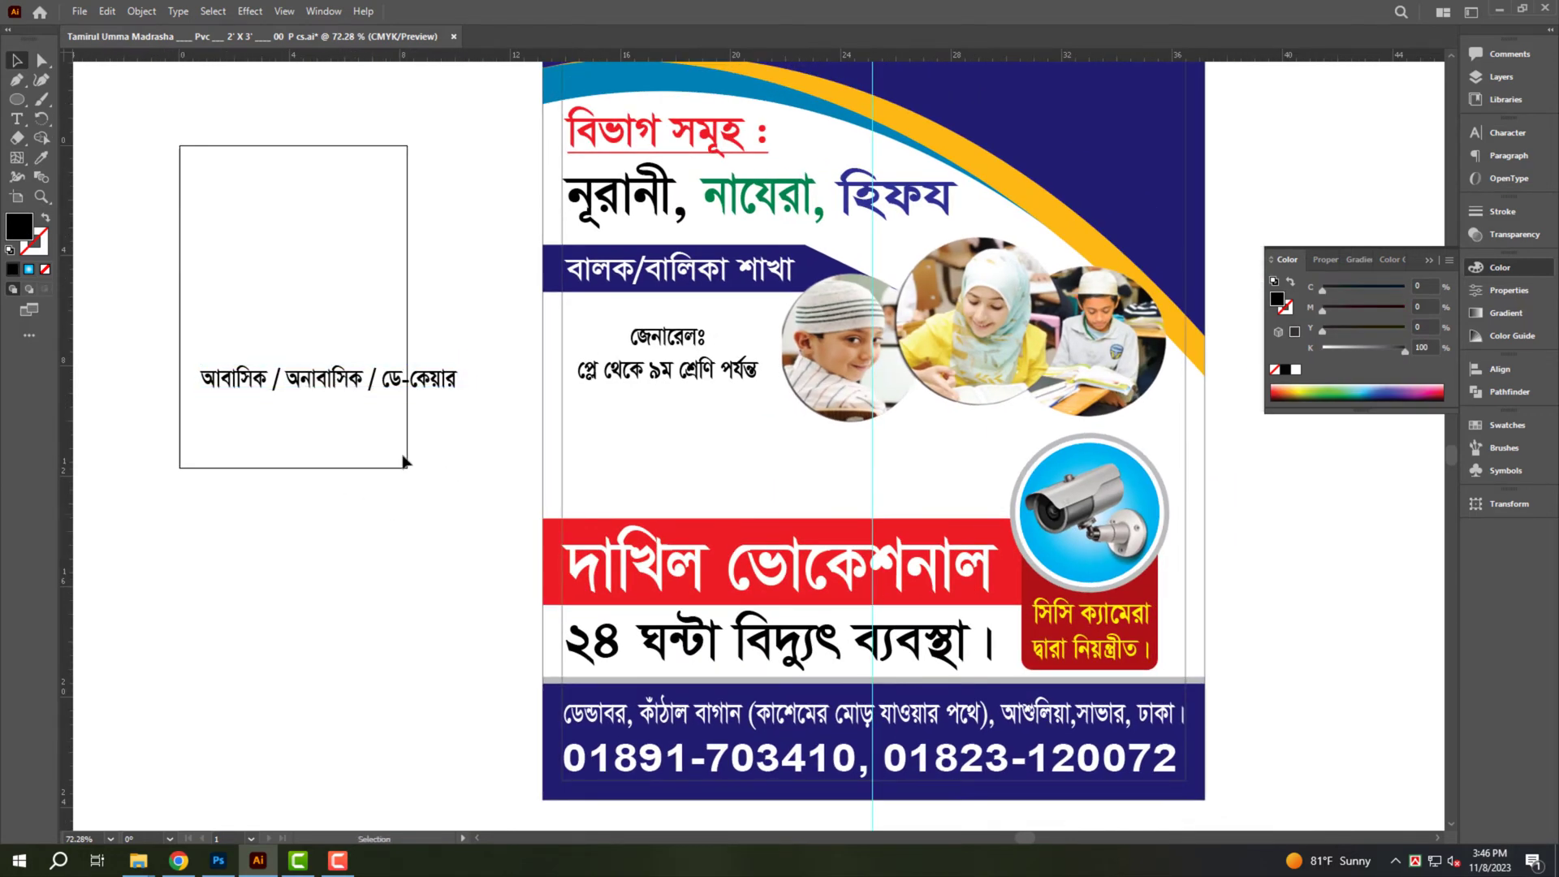
{"action": "left_click_drag", "start_coordinate": [369, 388], "coordinate": [755, 498]}
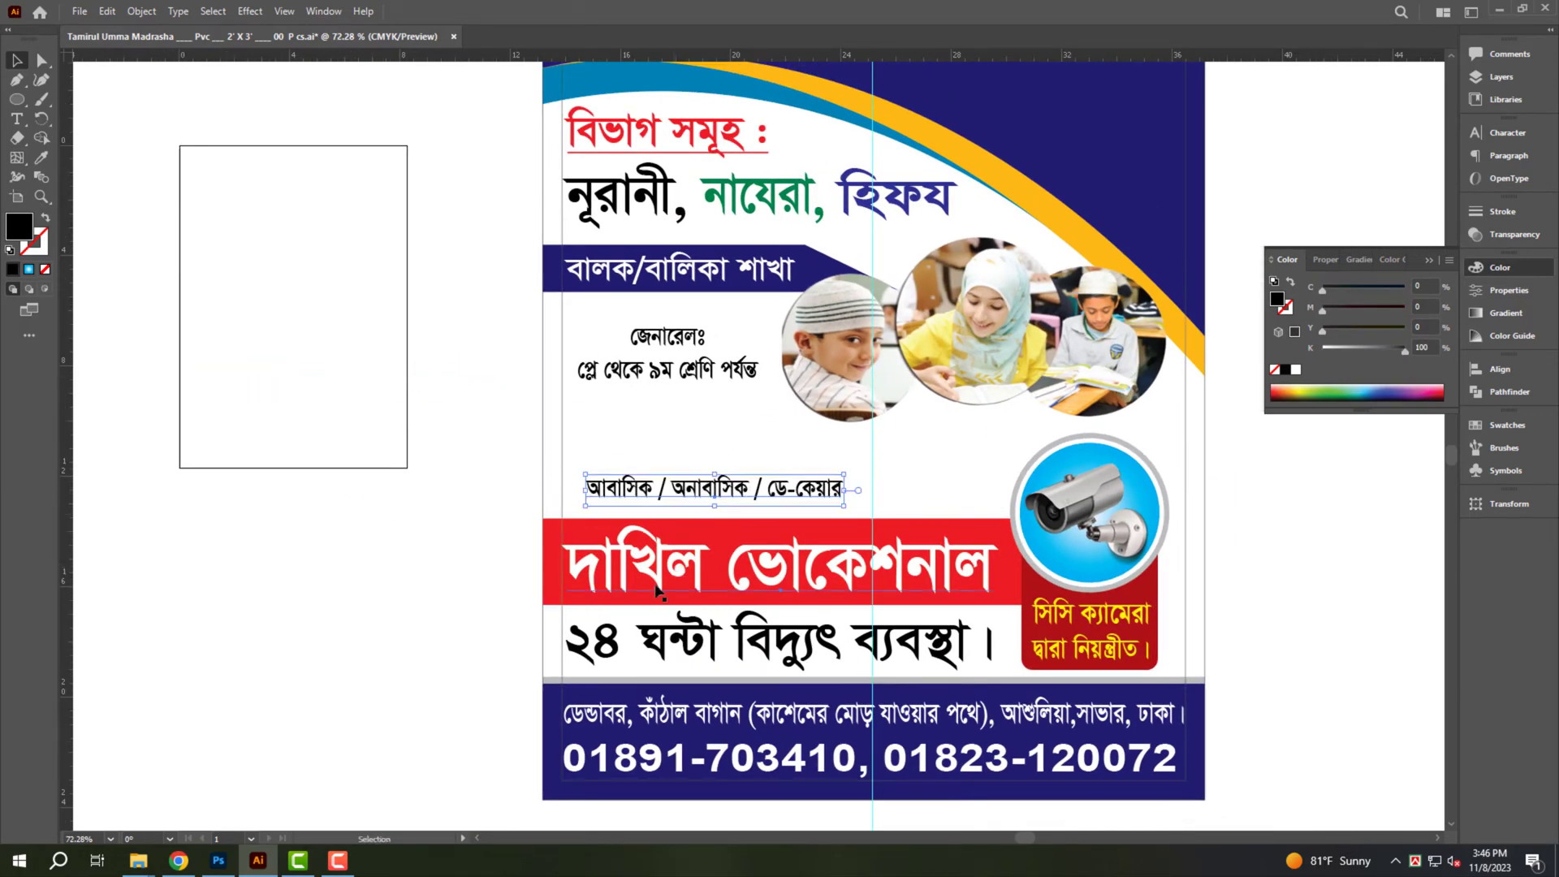
{"action": "left_click", "coordinate": [1500, 368]}
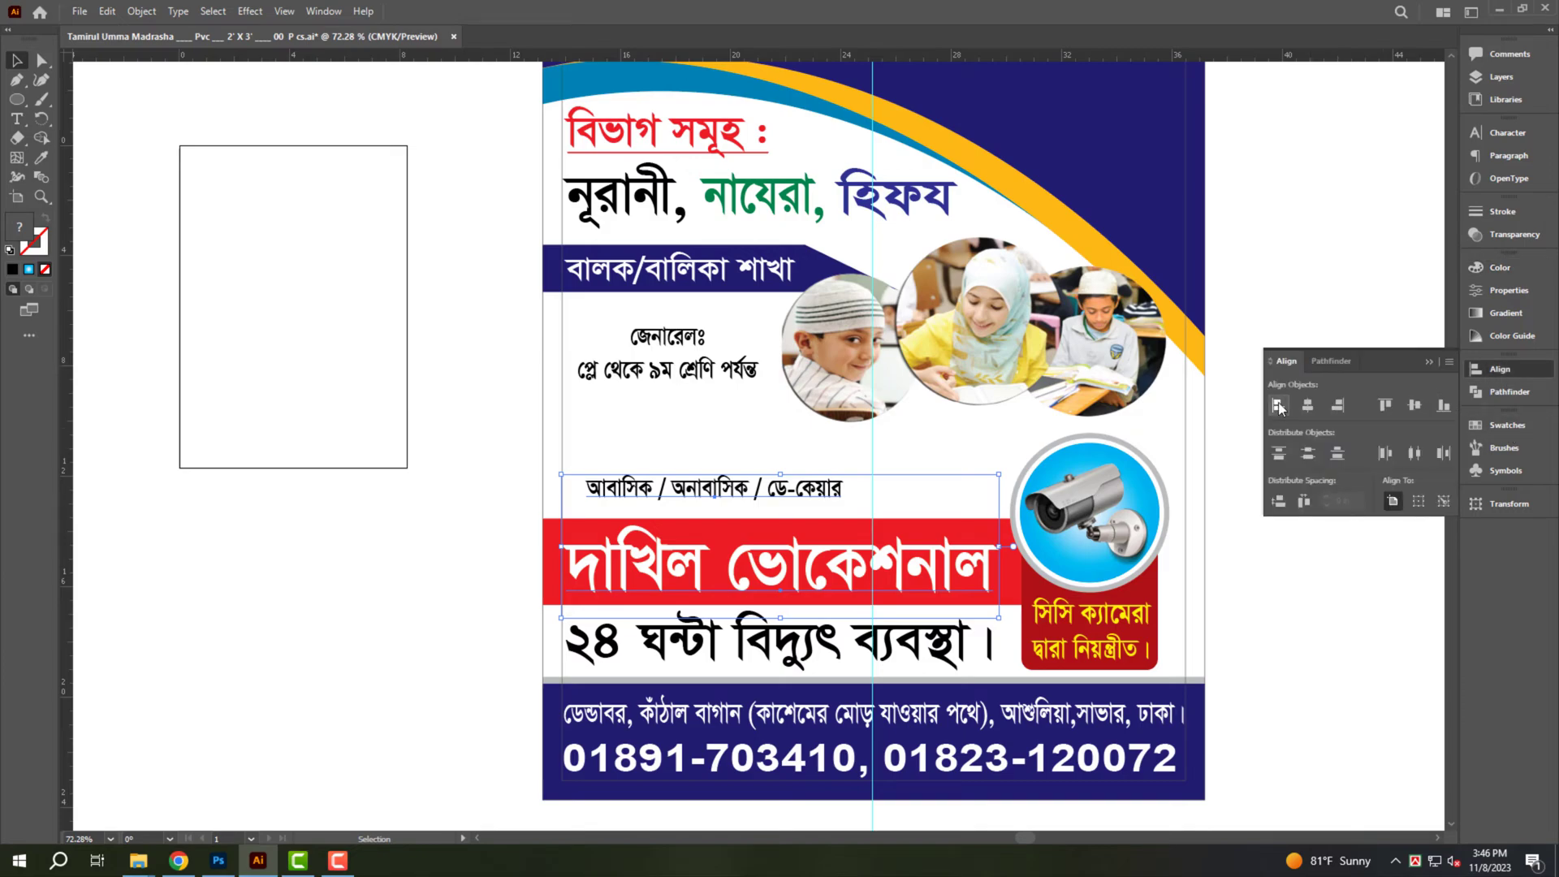
{"action": "left_click", "coordinate": [1312, 609]}
{"action": "scroll", "coordinate": [692, 524], "scroll_direction": "up", "scroll_amount": 2}
Widen the আবাসিক / অনাবাসিক / ডে-কেয়ার line to span the red band.
{"action": "left_click", "coordinate": [708, 501]}
{"action": "scroll", "coordinate": [811, 609], "scroll_direction": "down", "scroll_amount": 3}
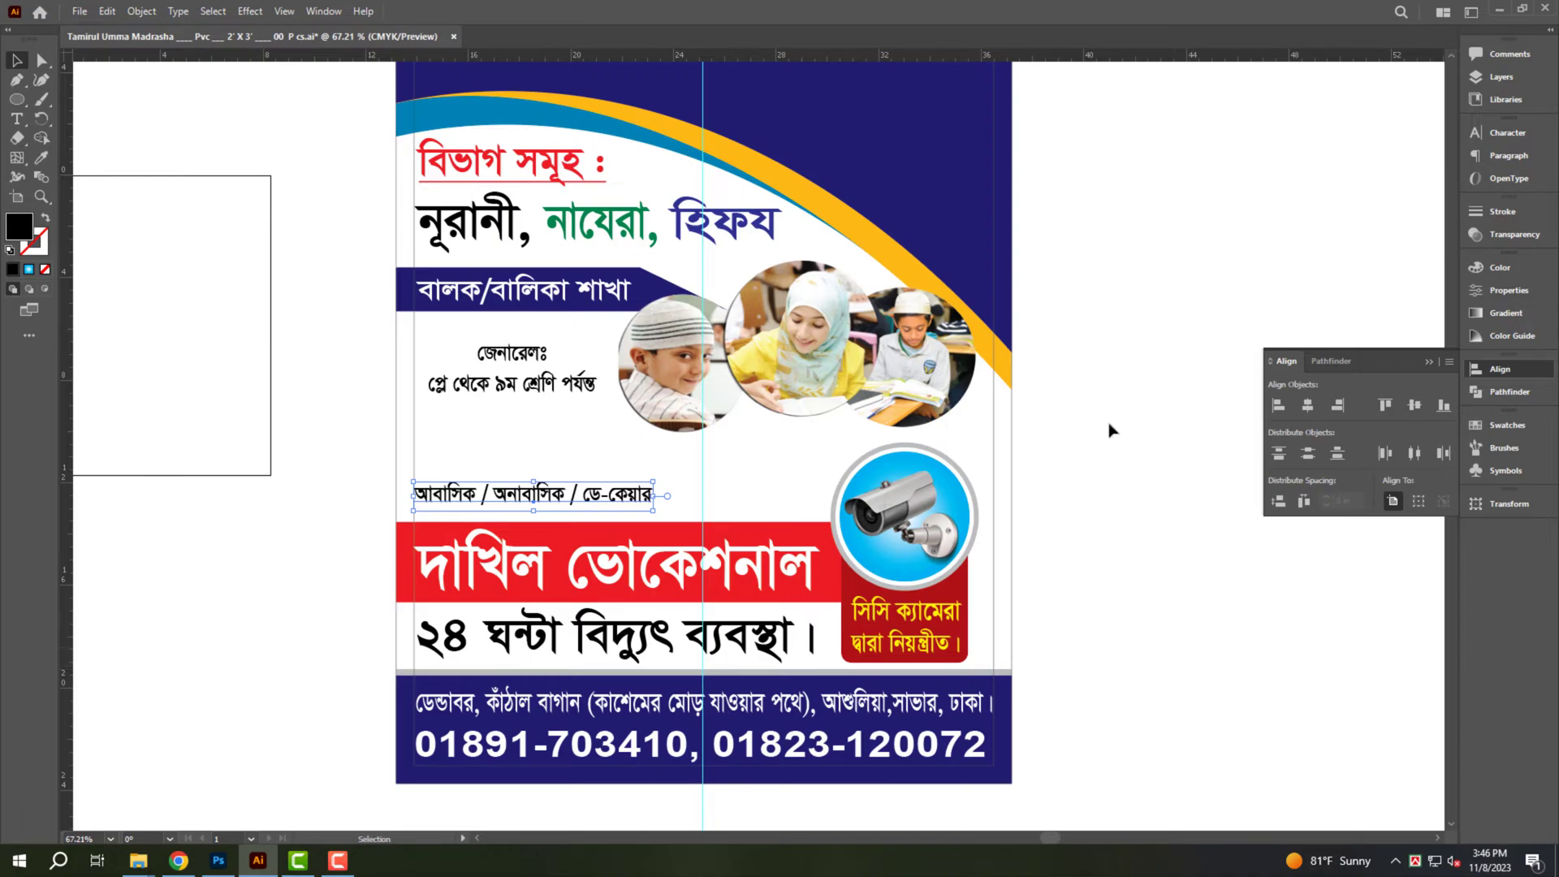
{"action": "scroll", "coordinate": [1069, 389], "scroll_direction": "up", "scroll_amount": 2}
{"action": "scroll", "coordinate": [975, 308], "scroll_direction": "up", "scroll_amount": 3}
{"action": "scroll", "coordinate": [1129, 670], "scroll_direction": "down", "scroll_amount": 3}
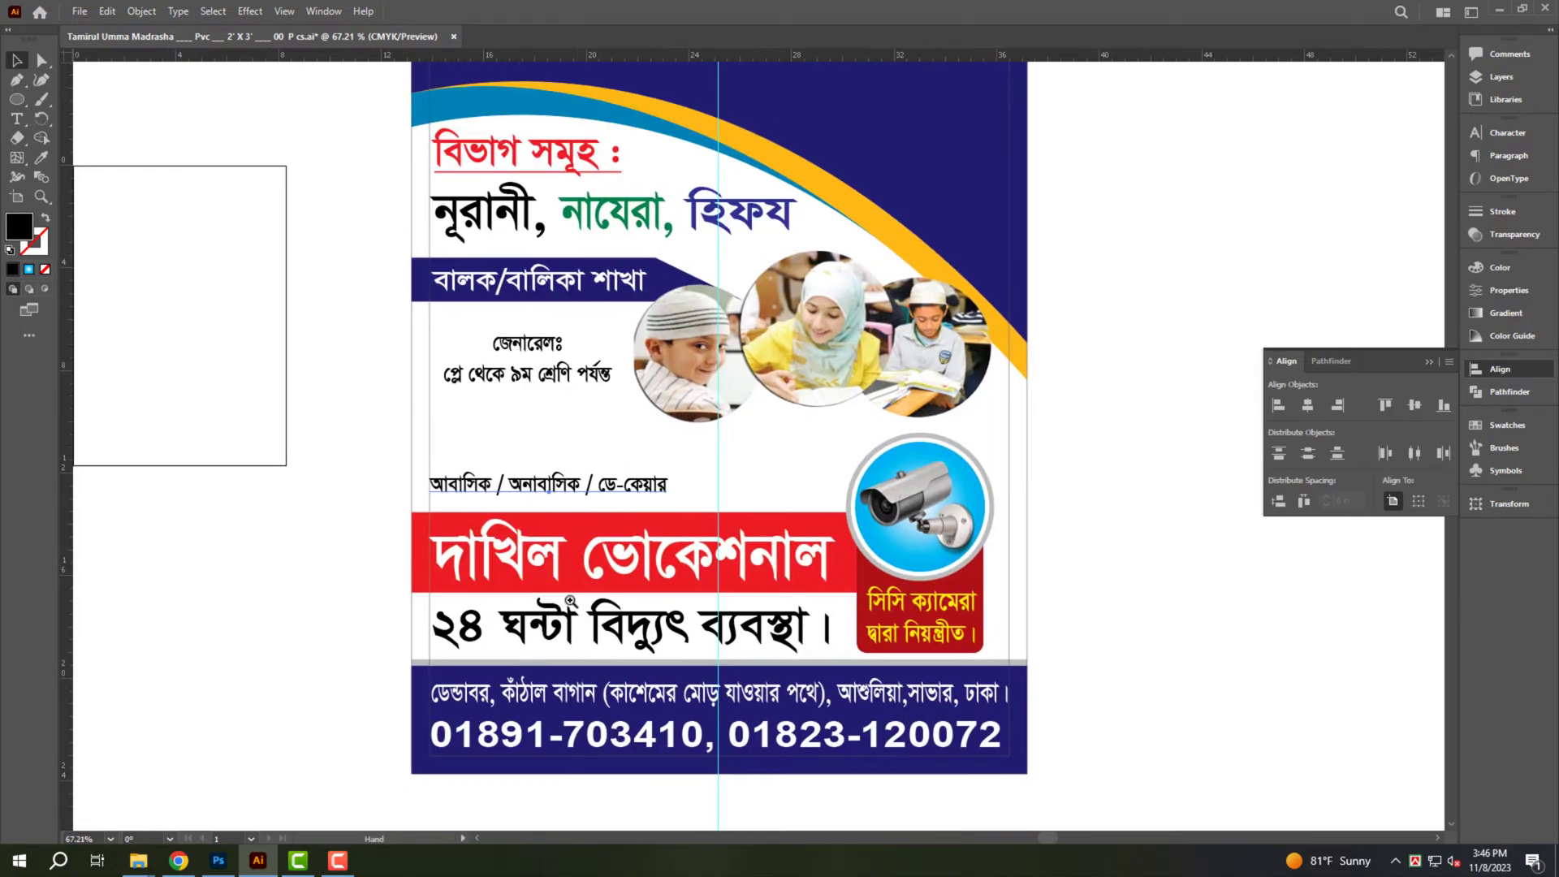
{"action": "scroll", "coordinate": [745, 455], "scroll_direction": "up", "scroll_amount": 3}
{"action": "left_click", "coordinate": [746, 454]}
{"action": "left_click", "coordinate": [561, 445]}
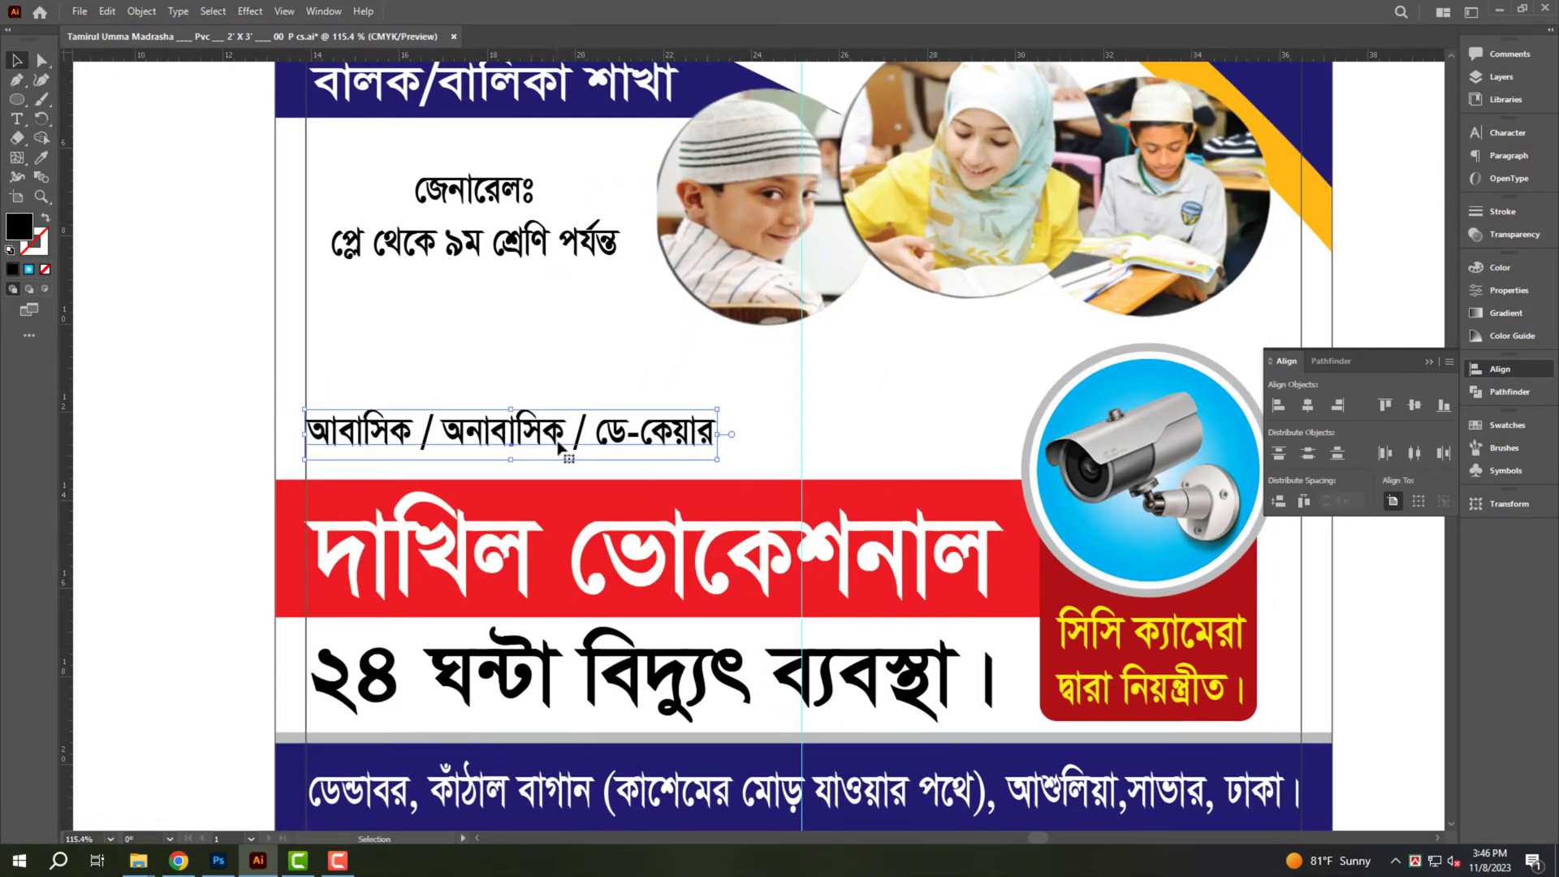
{"action": "left_click_drag", "start_coordinate": [718, 434], "coordinate": [1026, 435]}
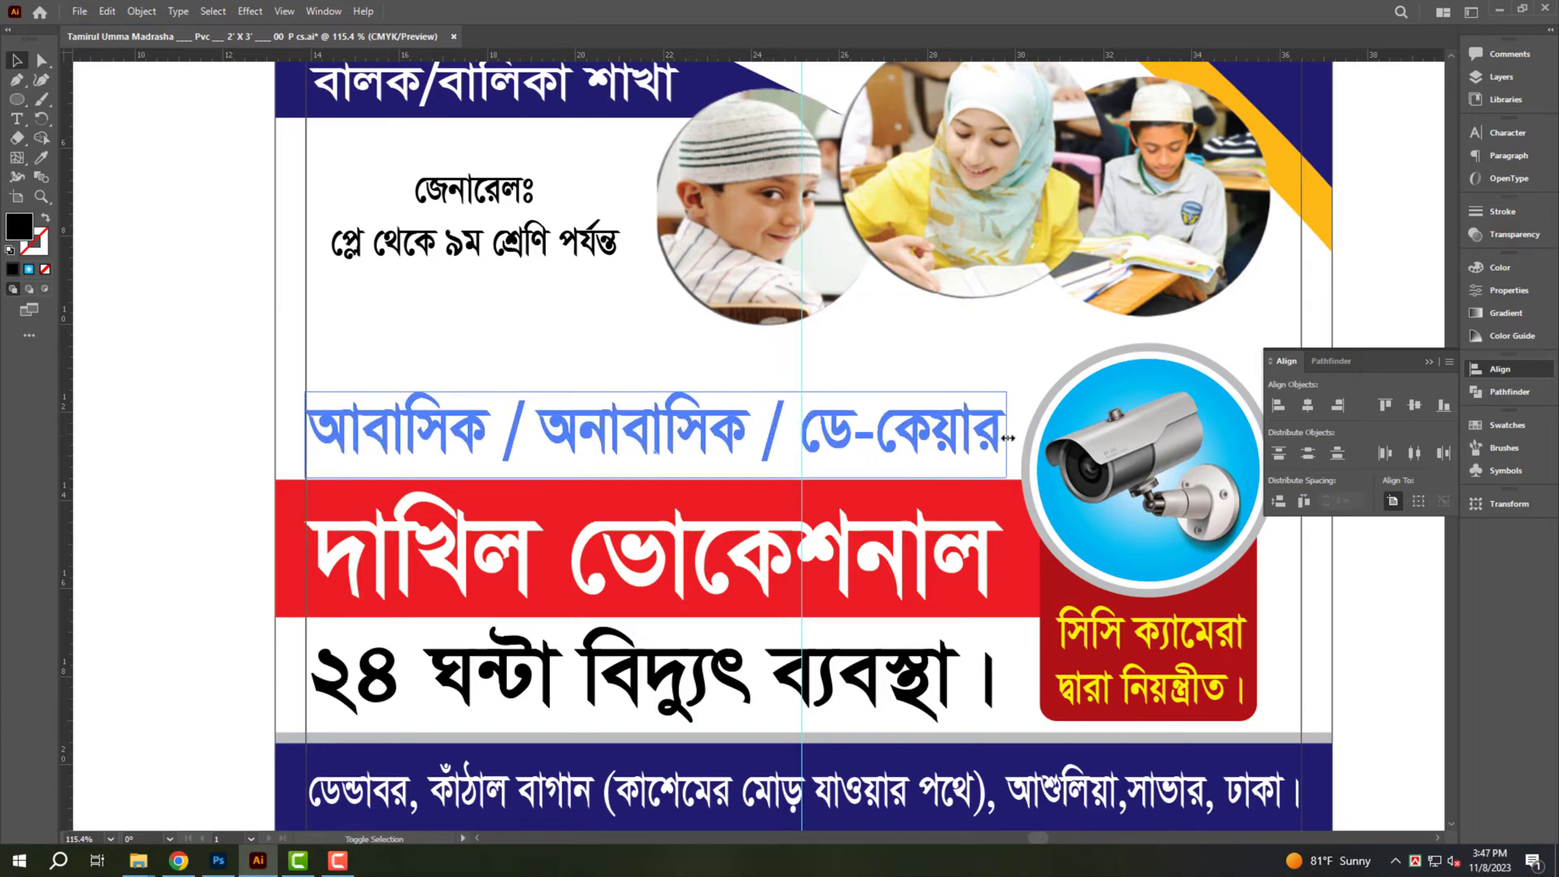
Colour the line navy and the word অনাবাসিক cyan.
{"action": "scroll", "coordinate": [802, 478], "scroll_direction": "up", "scroll_amount": 1}
{"action": "left_click", "coordinate": [1518, 276]}
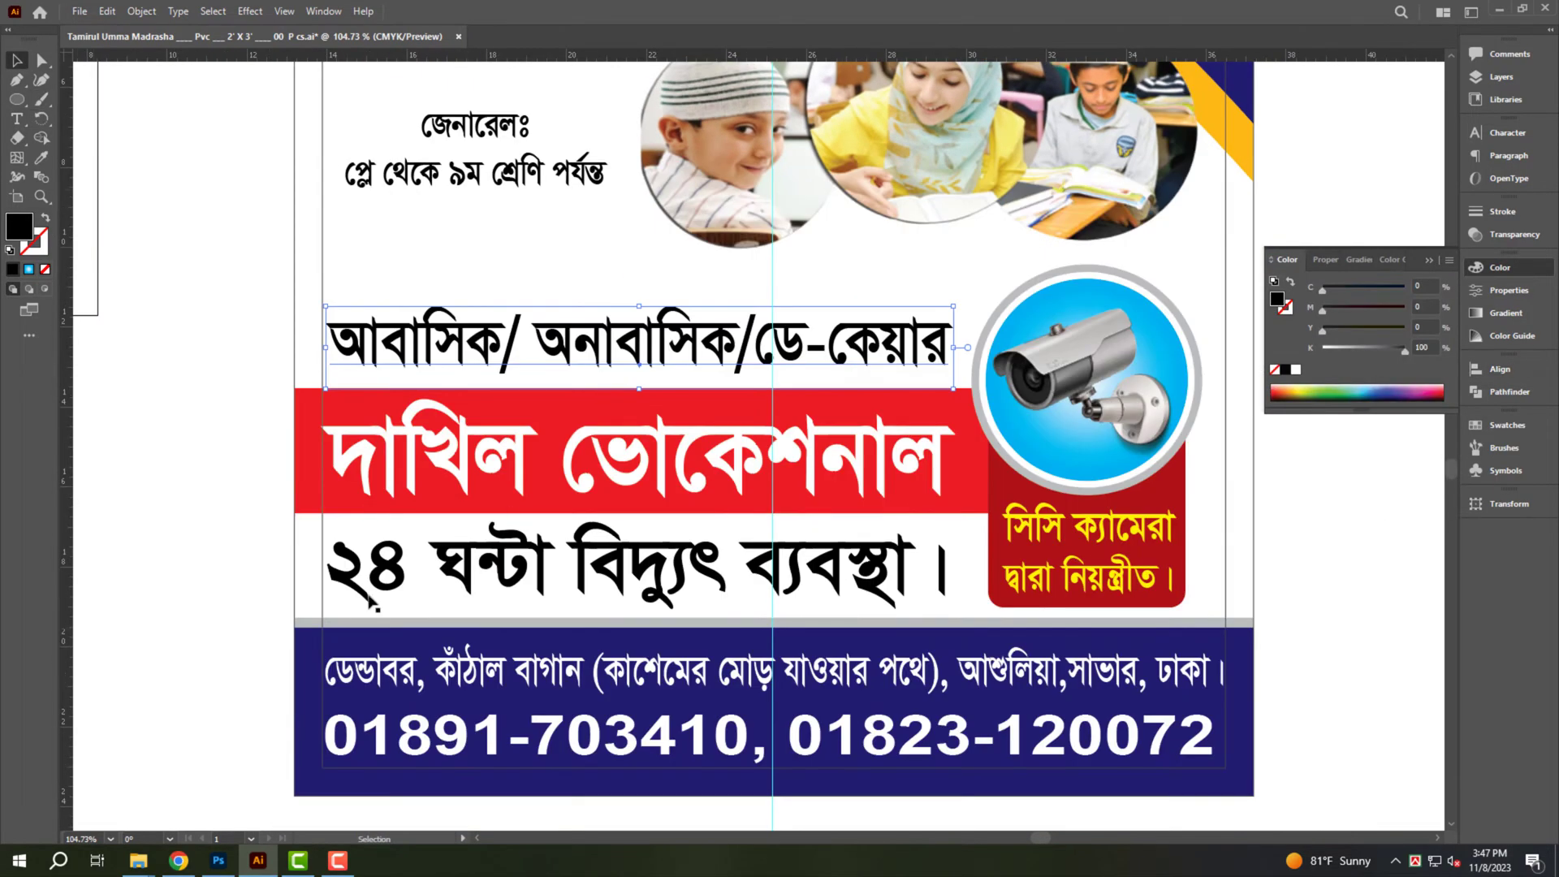
{"action": "scroll", "coordinate": [723, 369], "scroll_direction": "up", "scroll_amount": 1}
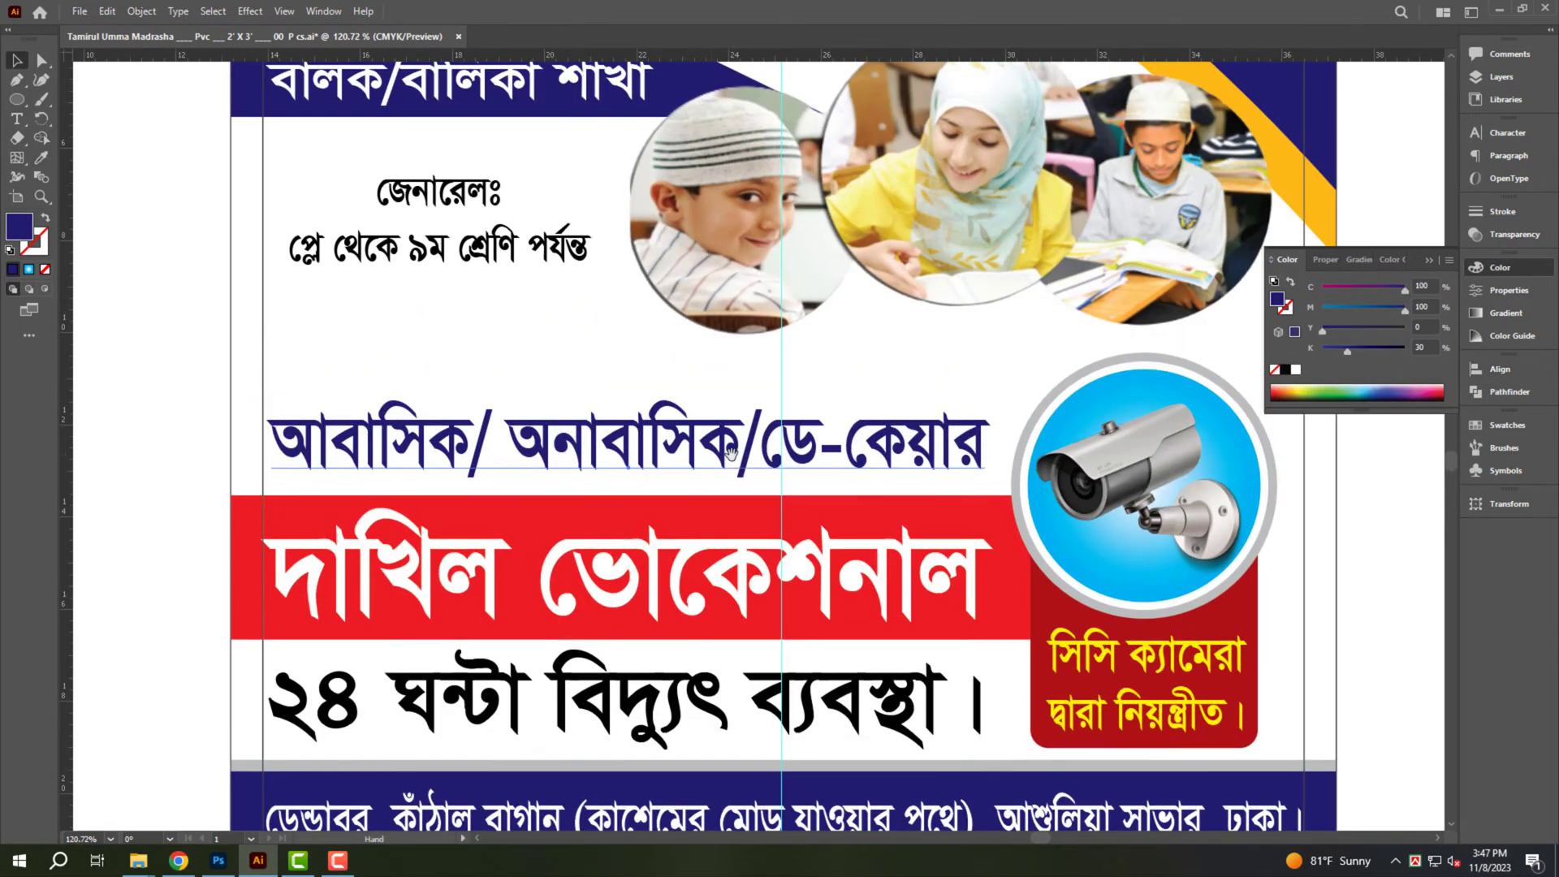
{"action": "double_click", "coordinate": [719, 447]}
{"action": "double_click", "coordinate": [719, 446]}
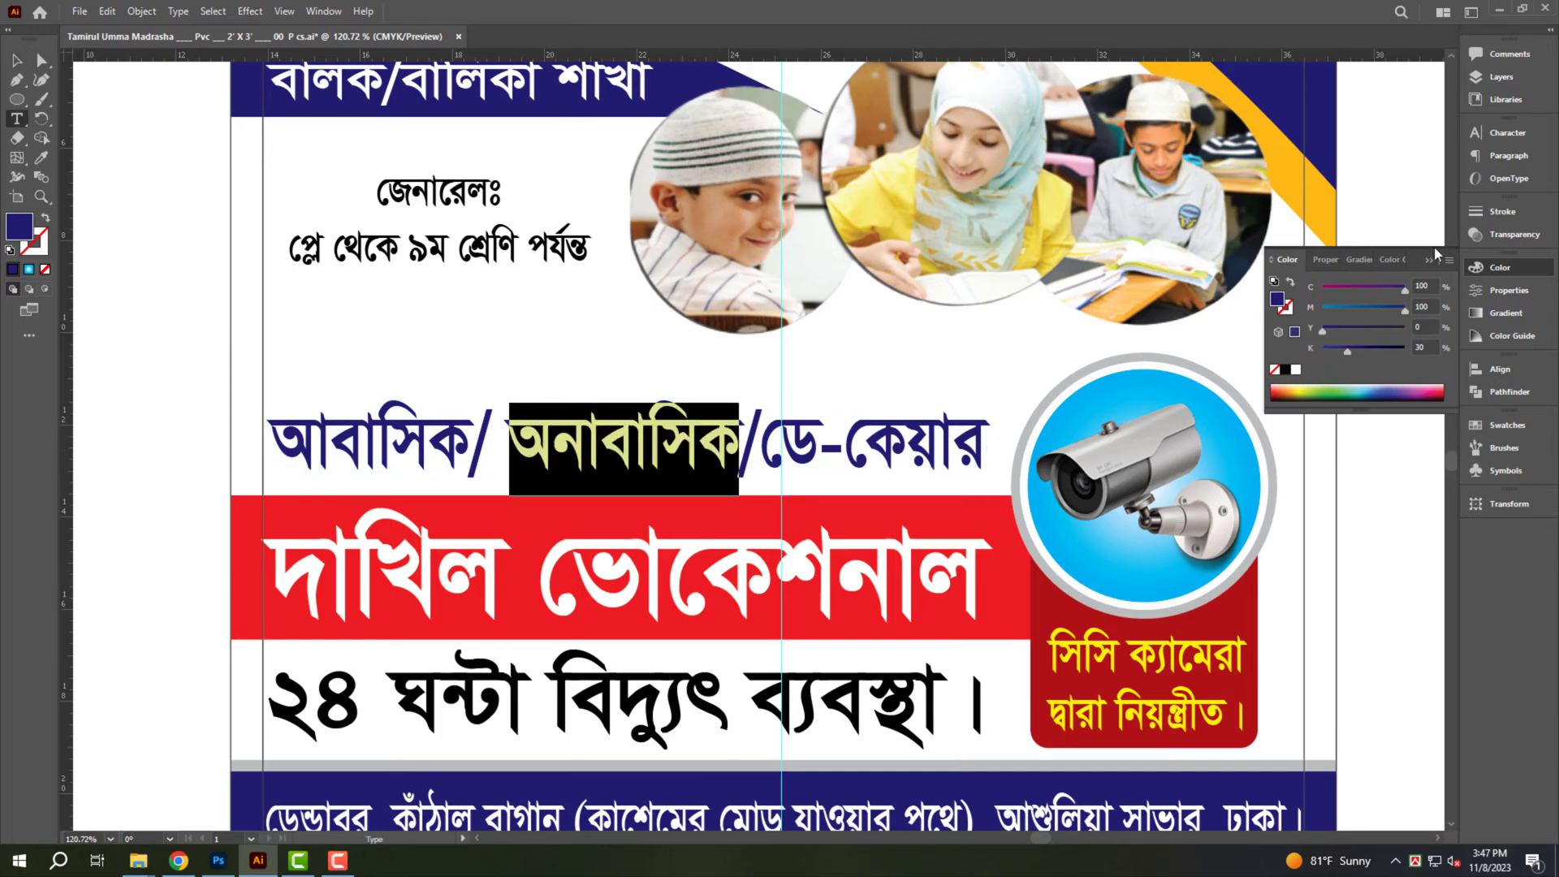
{"action": "key", "text": "Tab"}
{"action": "type", "text": "0"}
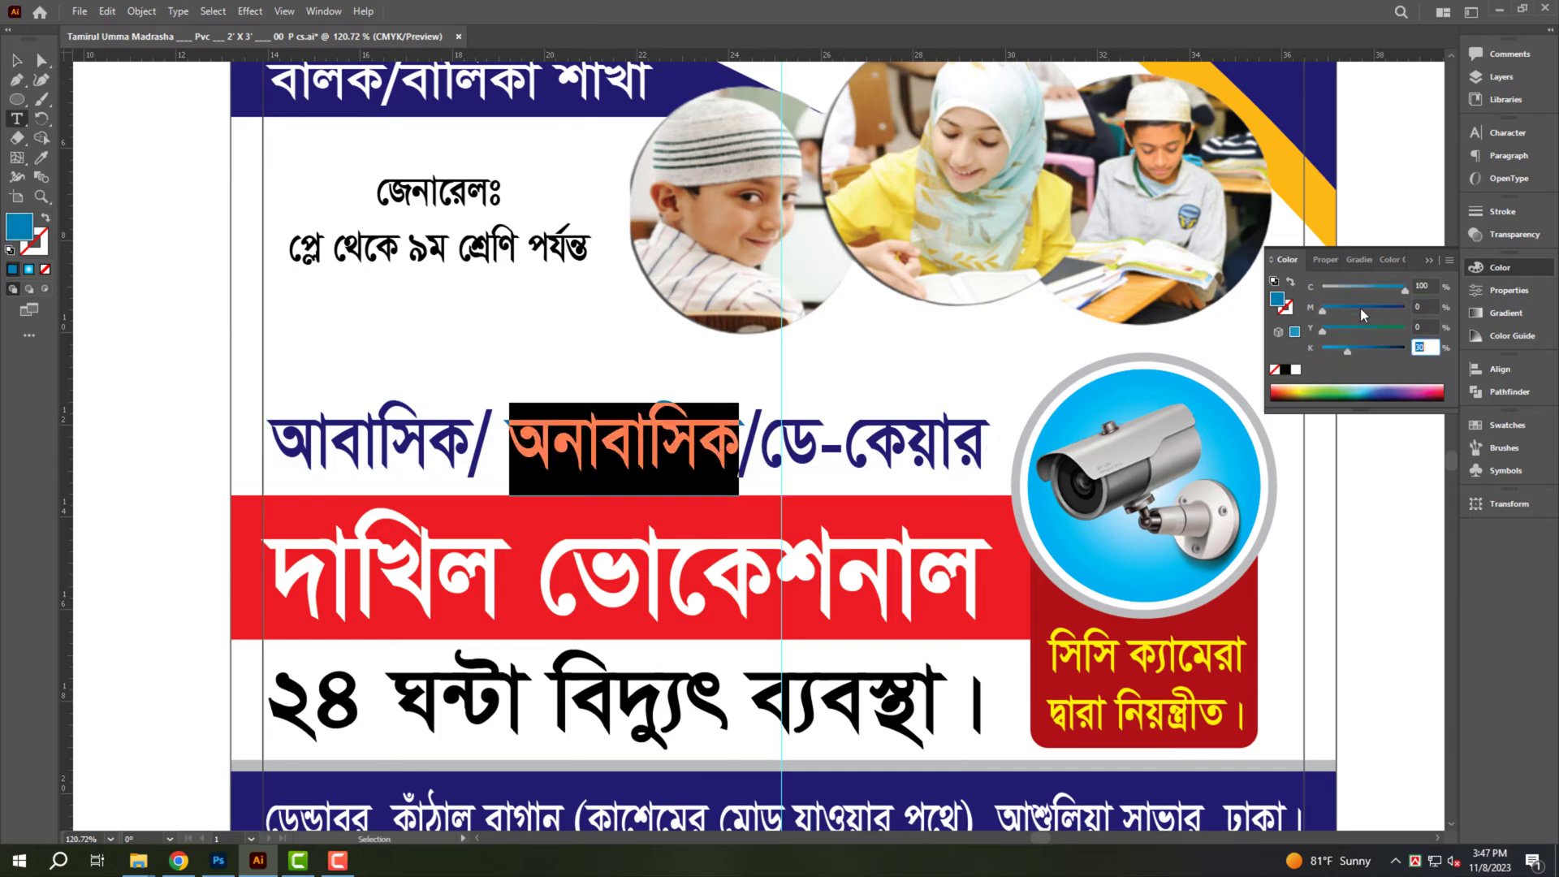
{"action": "key", "text": "Tab"}
{"action": "key", "text": "Tab"}
{"action": "type", "text": "0"}
{"action": "key", "text": "Tab"}
{"action": "left_click", "coordinate": [747, 428]}
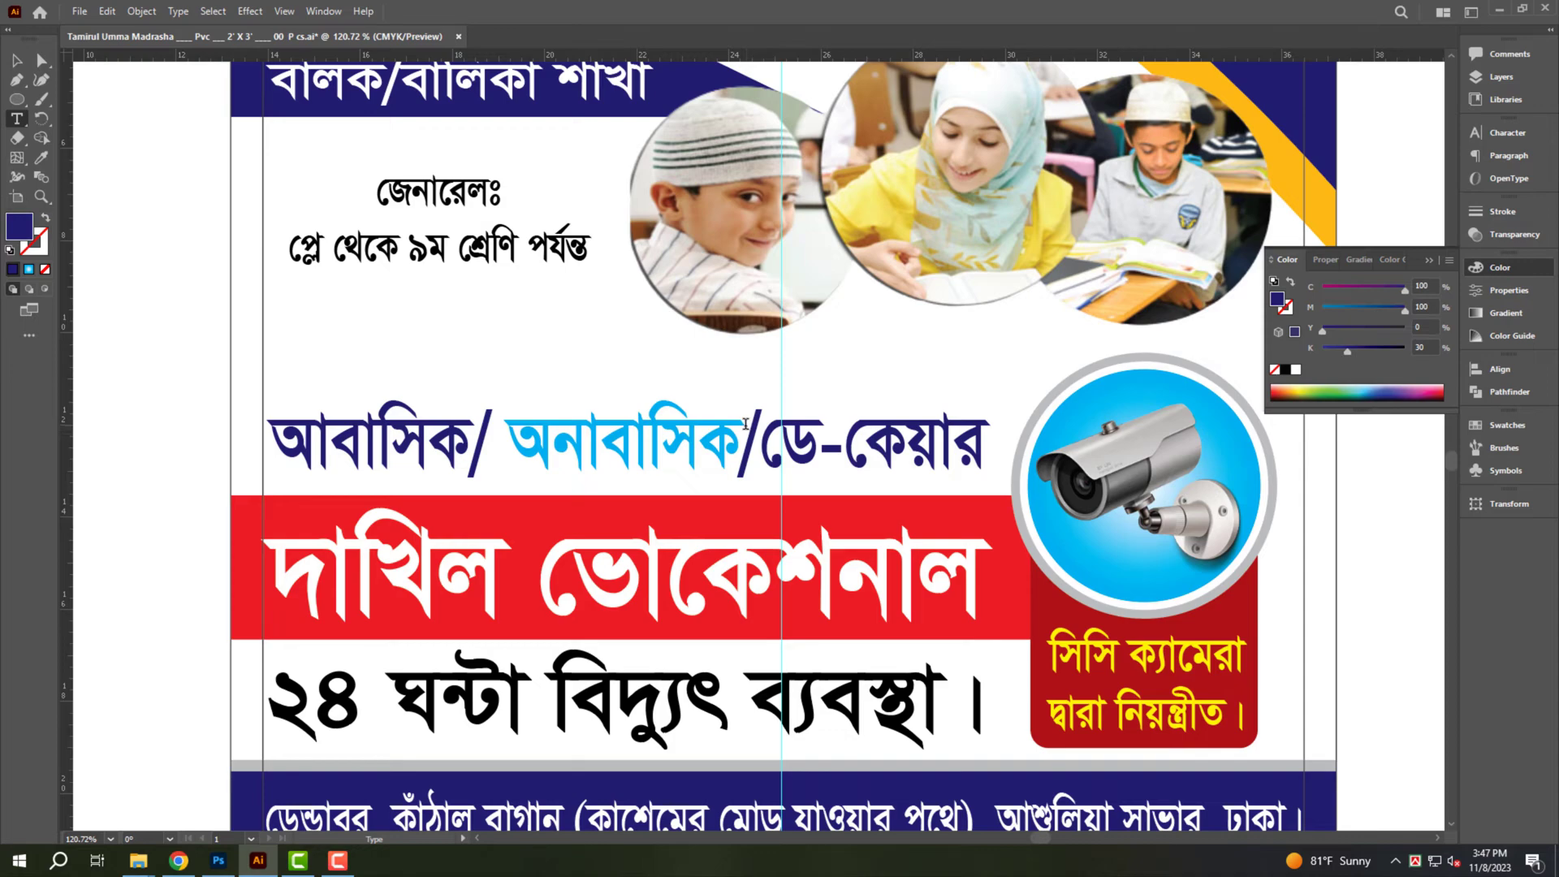
Colour the word ডে-কেয়ার magenta and exit text editing.
{"action": "left_click_drag", "start_coordinate": [767, 433], "coordinate": [862, 456]}
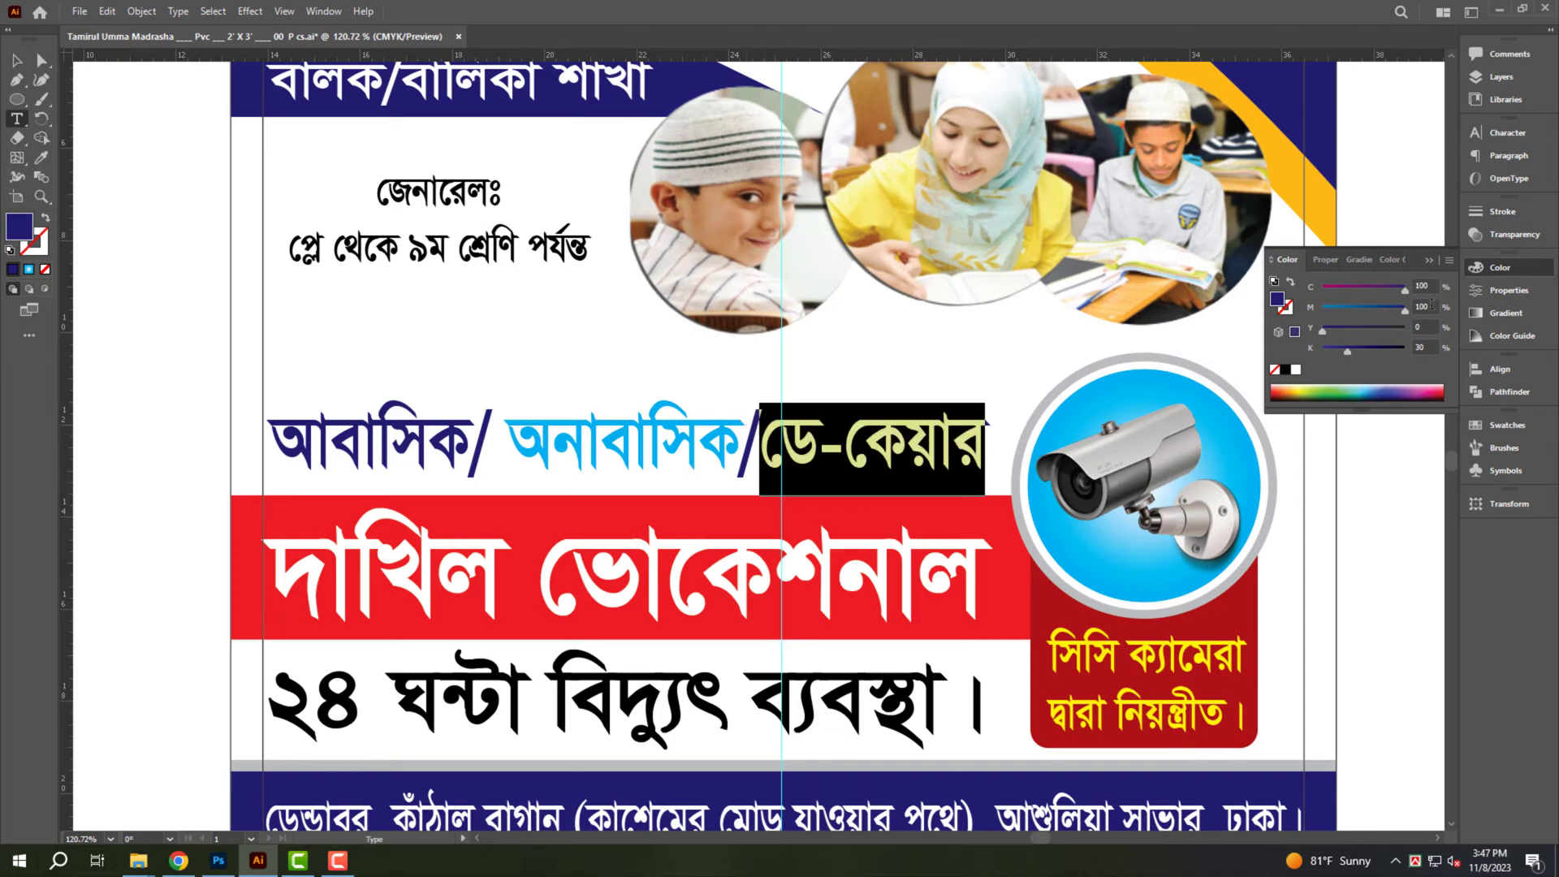
{"action": "type", "text": "0"}
{"action": "key", "text": "Tab"}
{"action": "key", "text": "Tab"}
{"action": "key", "text": "Tab"}
{"action": "type", "text": "0"}
{"action": "key", "text": "Tab"}
{"action": "key", "text": "Escape"}
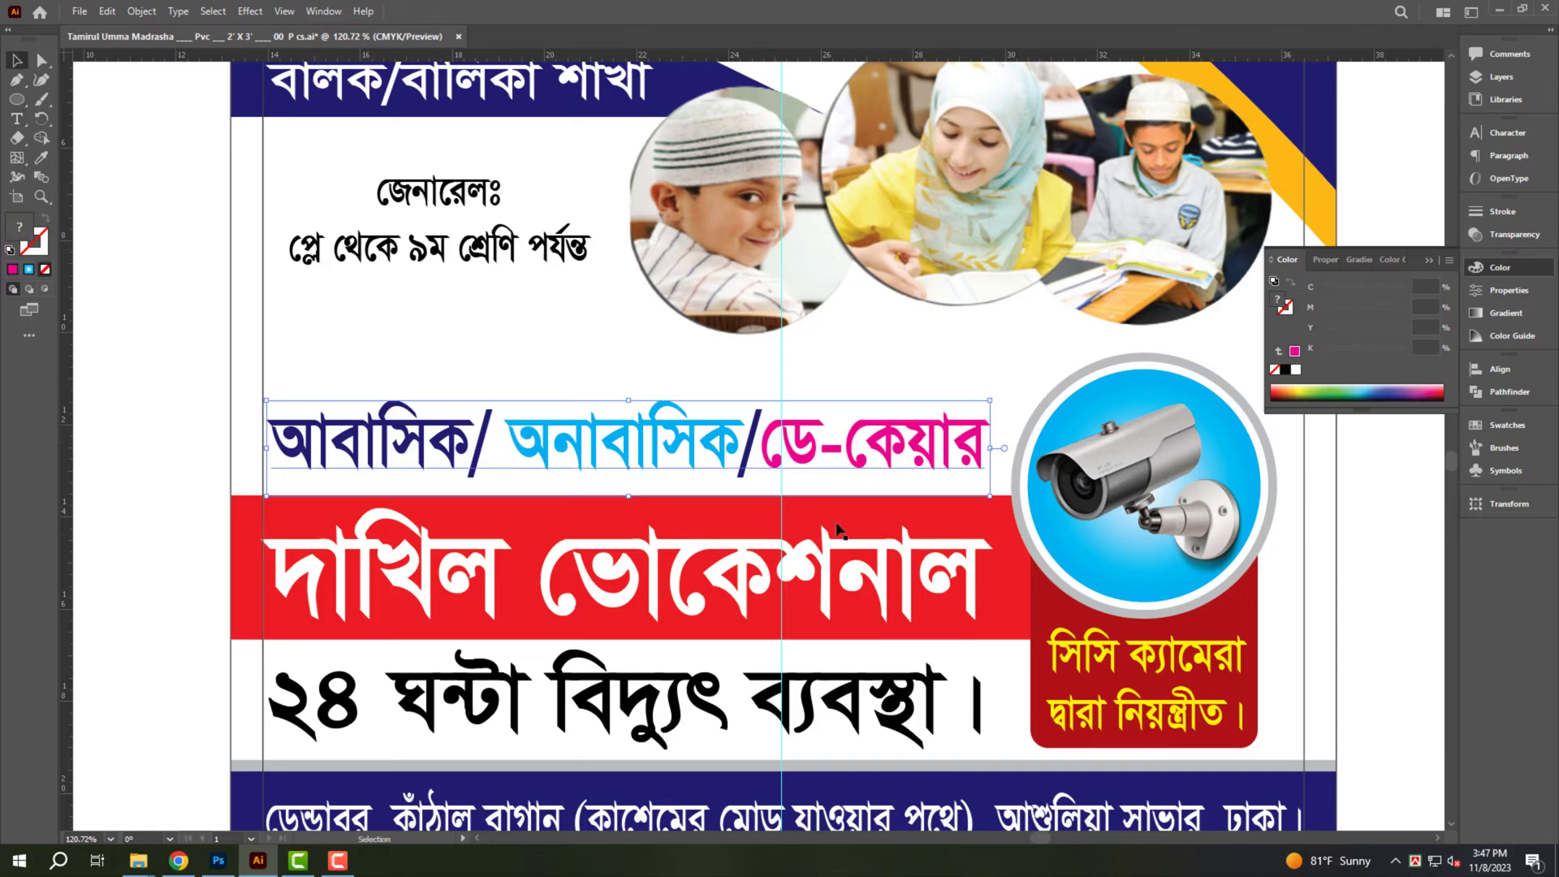
{"action": "scroll", "coordinate": [496, 501], "scroll_direction": "up", "scroll_amount": 5}
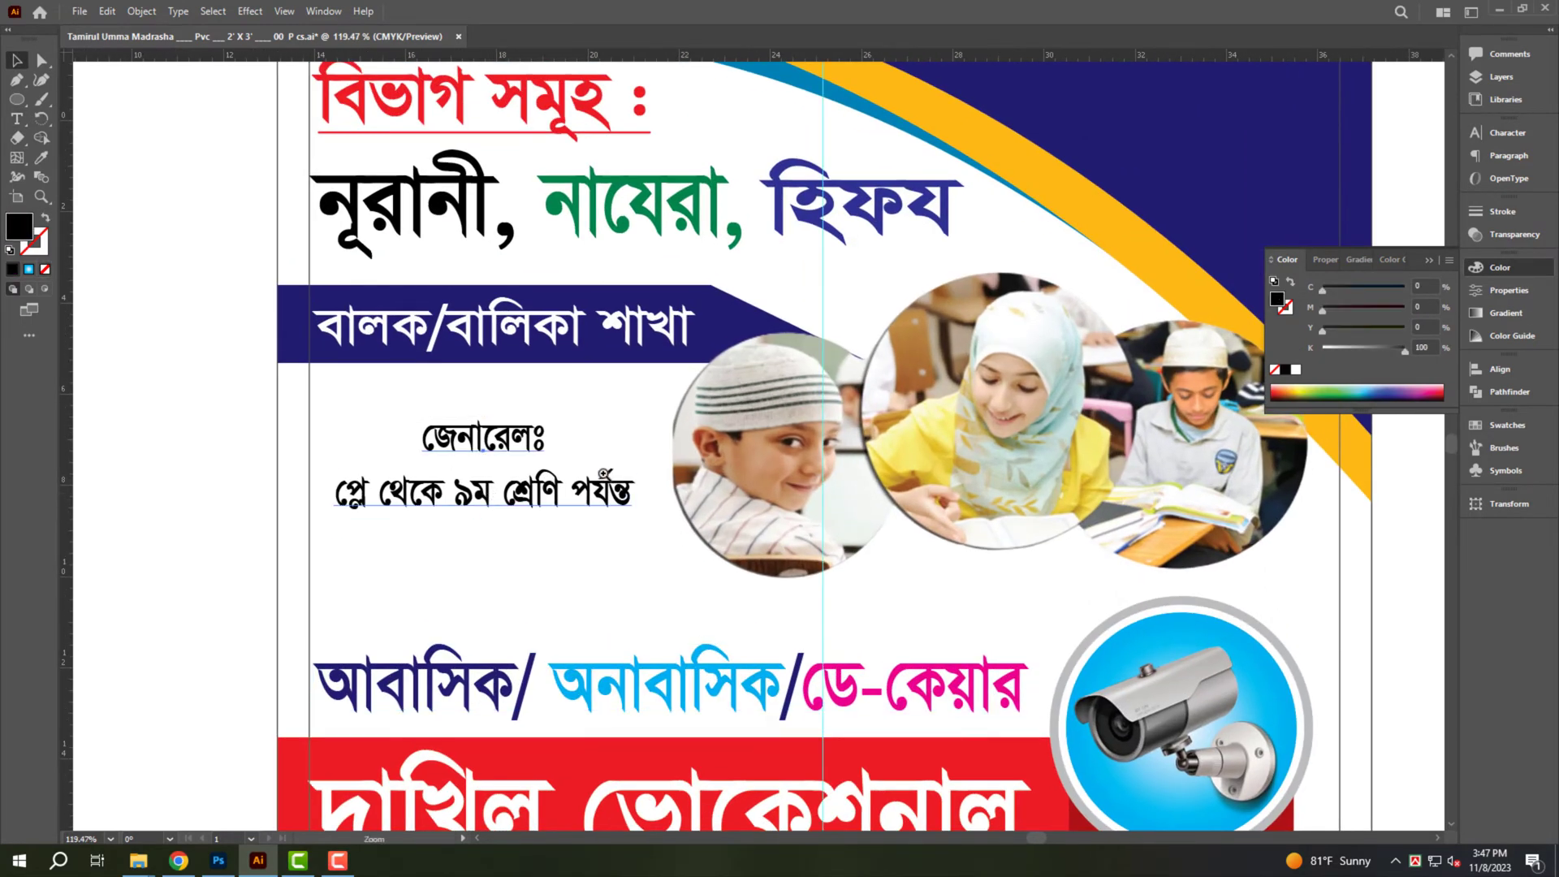
{"action": "scroll", "coordinate": [601, 475], "scroll_direction": "down", "scroll_amount": 5}
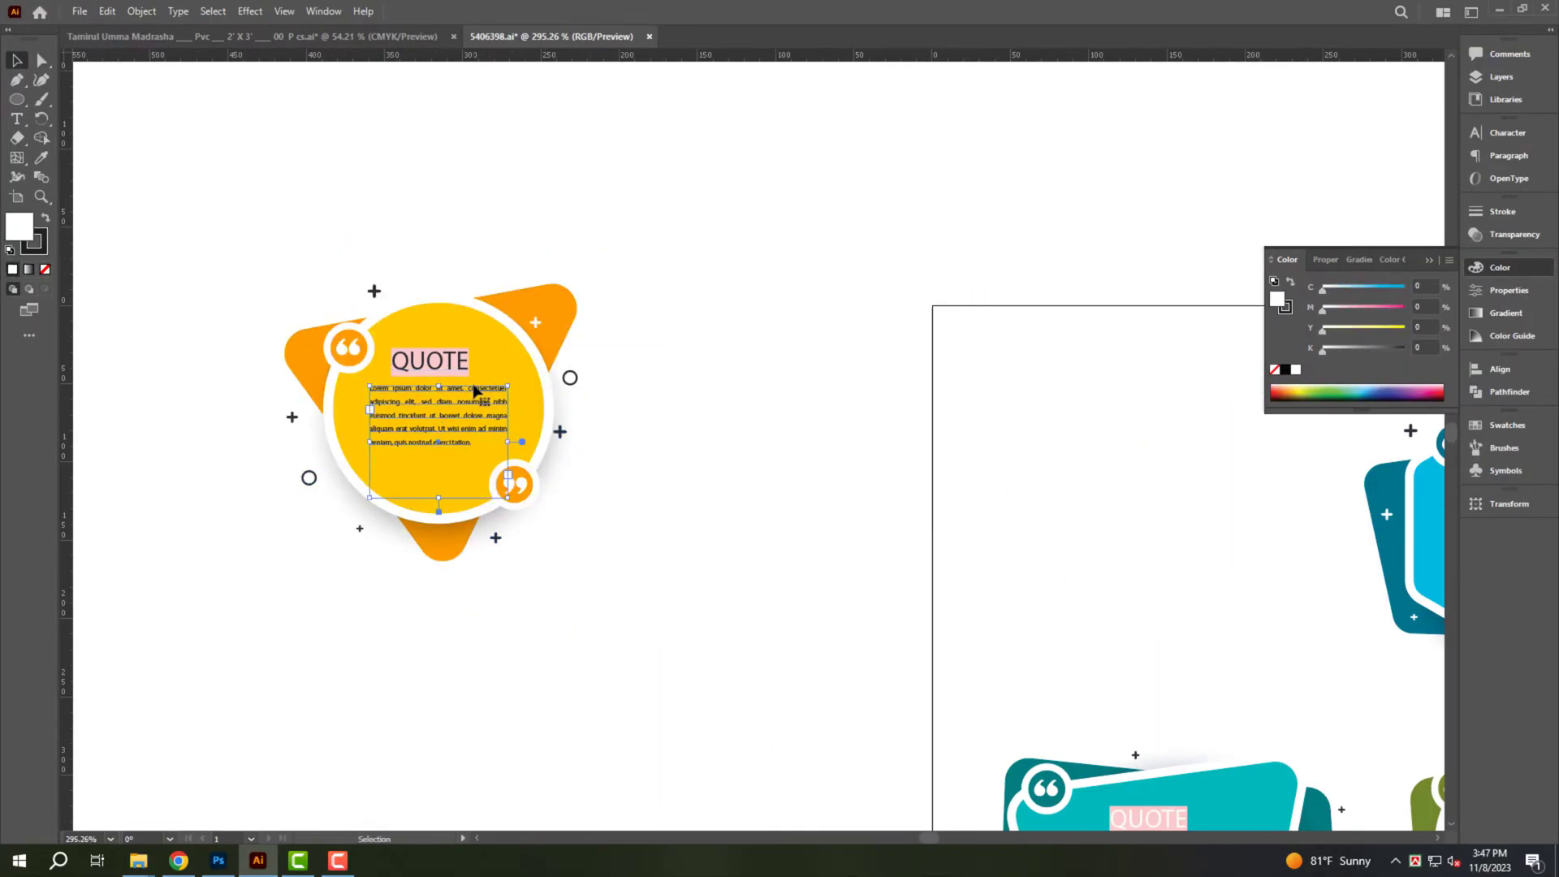
Cut the yellow quote graphic from 5406398.ai and close that file without saving.
{"action": "left_click", "coordinate": [399, 430]}
{"action": "key", "text": "ctrl+x"}
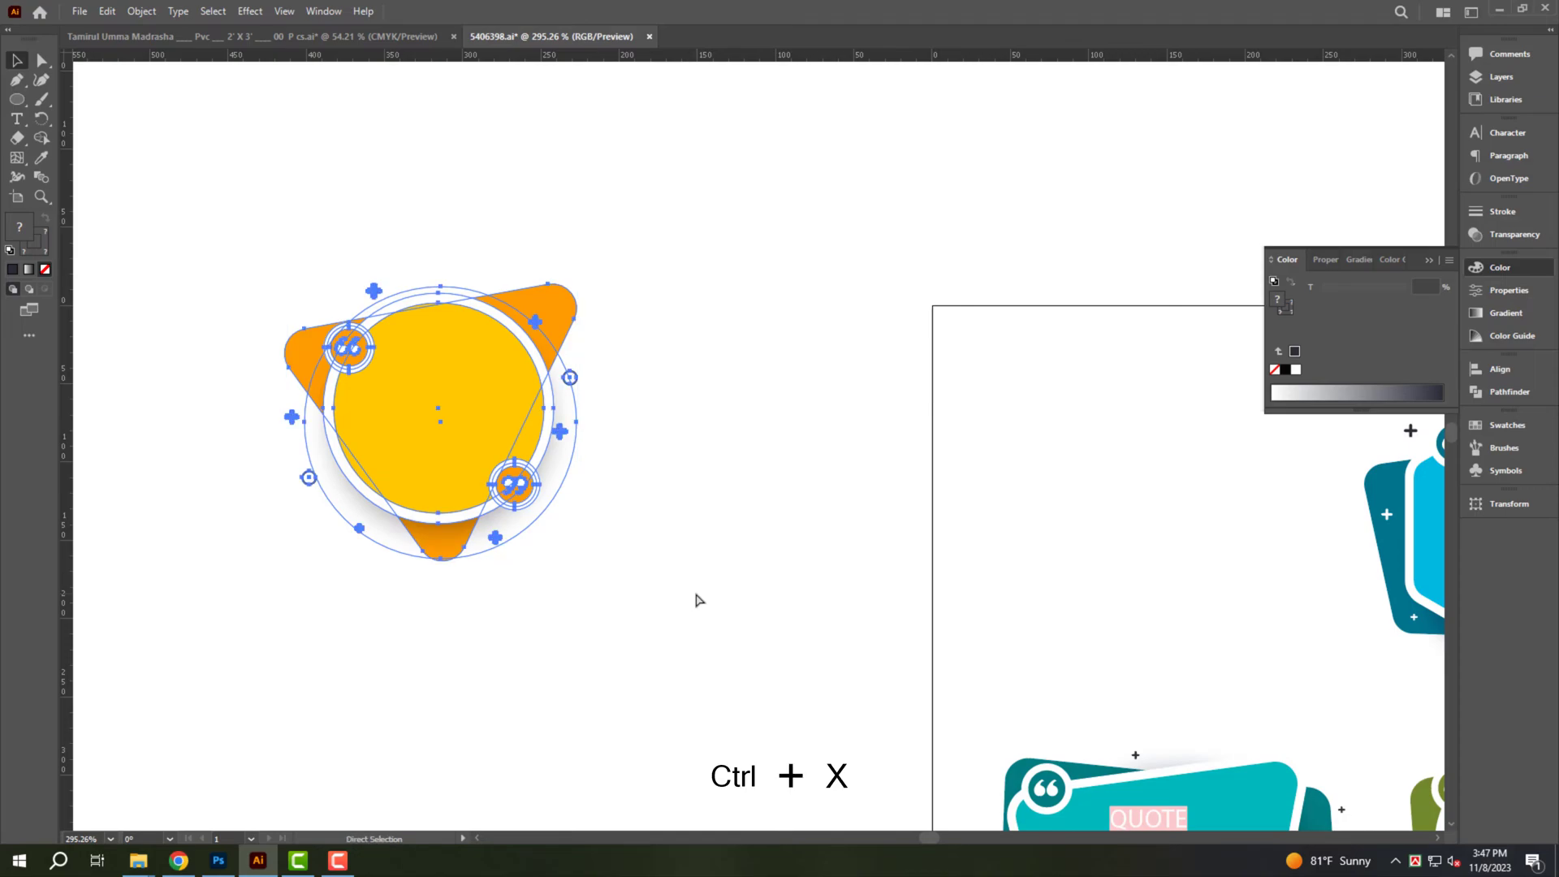
{"action": "key", "text": "ctrl+w"}
{"action": "left_click", "coordinate": [891, 455]}
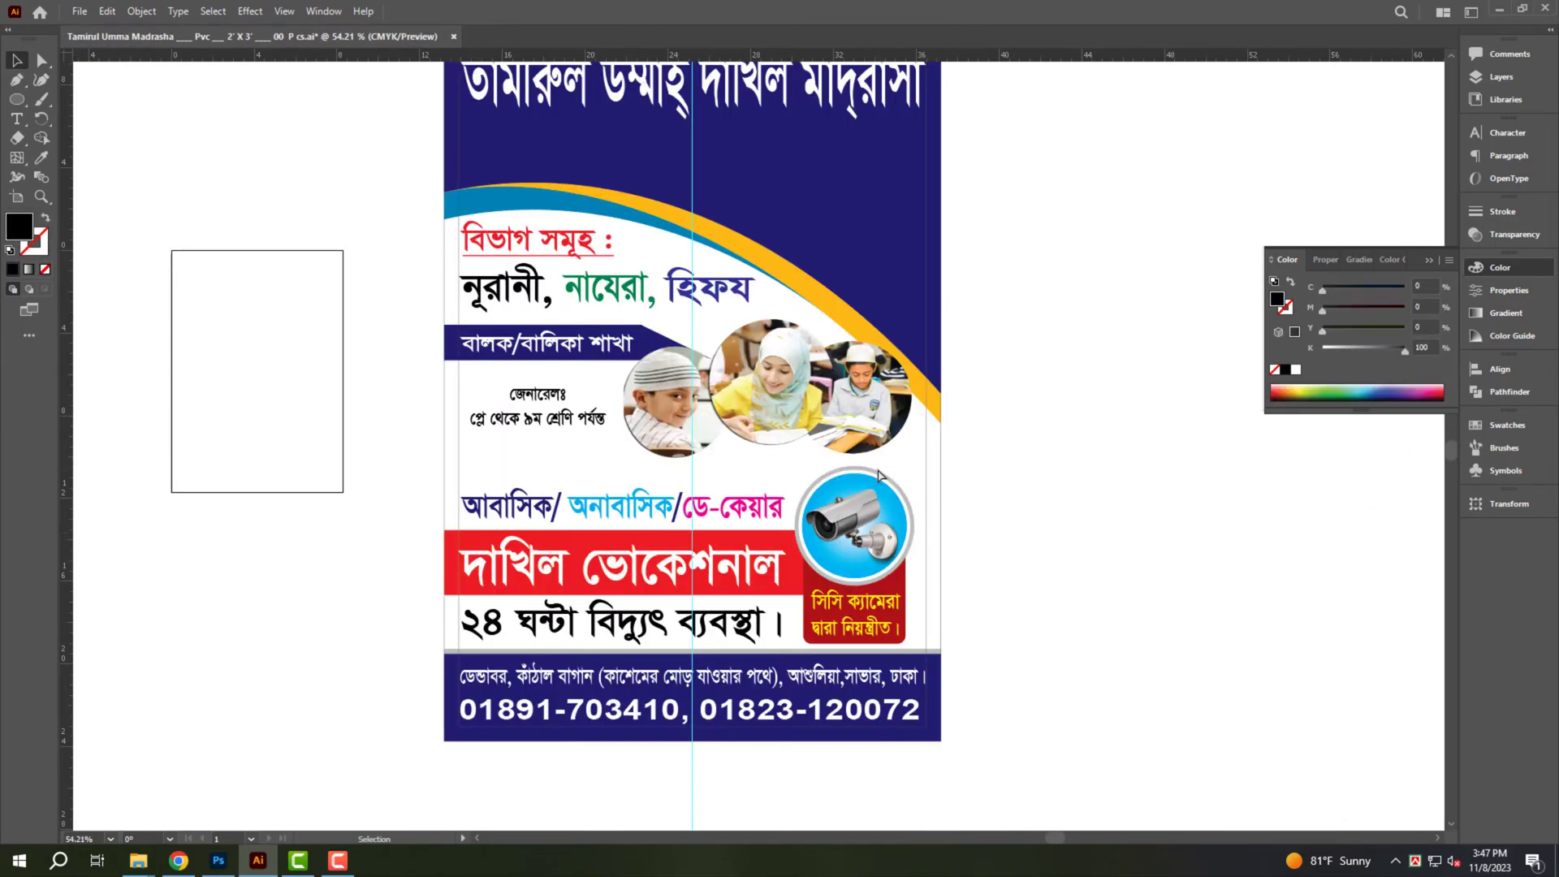
Paste the quote graphic into the poster, enlarge it, and place it at the top-right corner.
{"action": "left_click", "coordinate": [1068, 287]}
{"action": "left_click_drag", "start_coordinate": [1100, 310], "coordinate": [901, 438]}
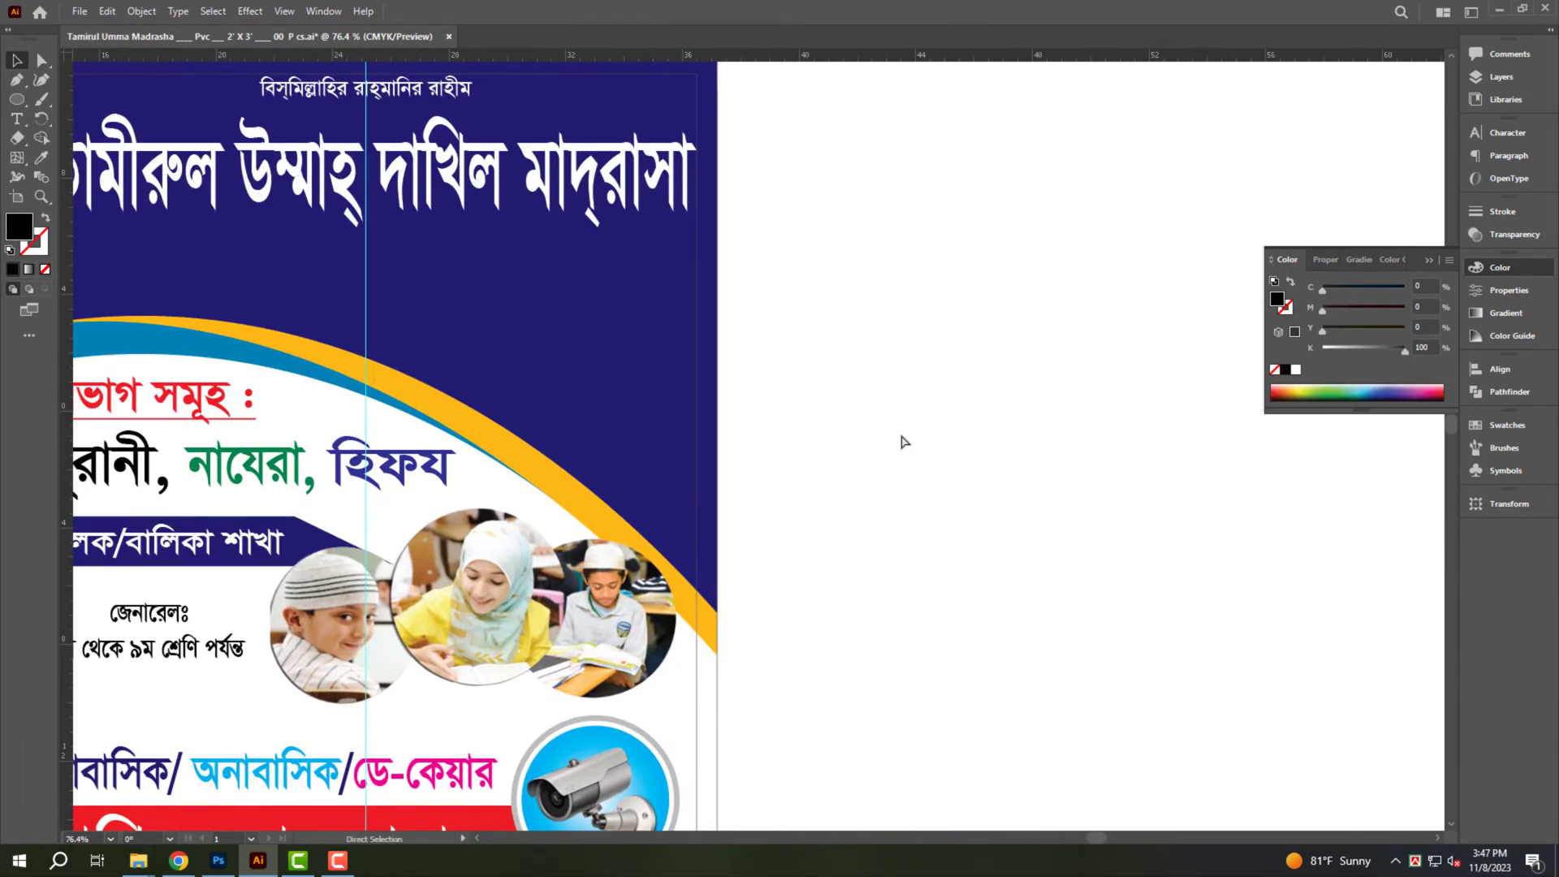
{"action": "key", "text": "ctrl+v"}
{"action": "left_click_drag", "start_coordinate": [765, 410], "coordinate": [756, 239]}
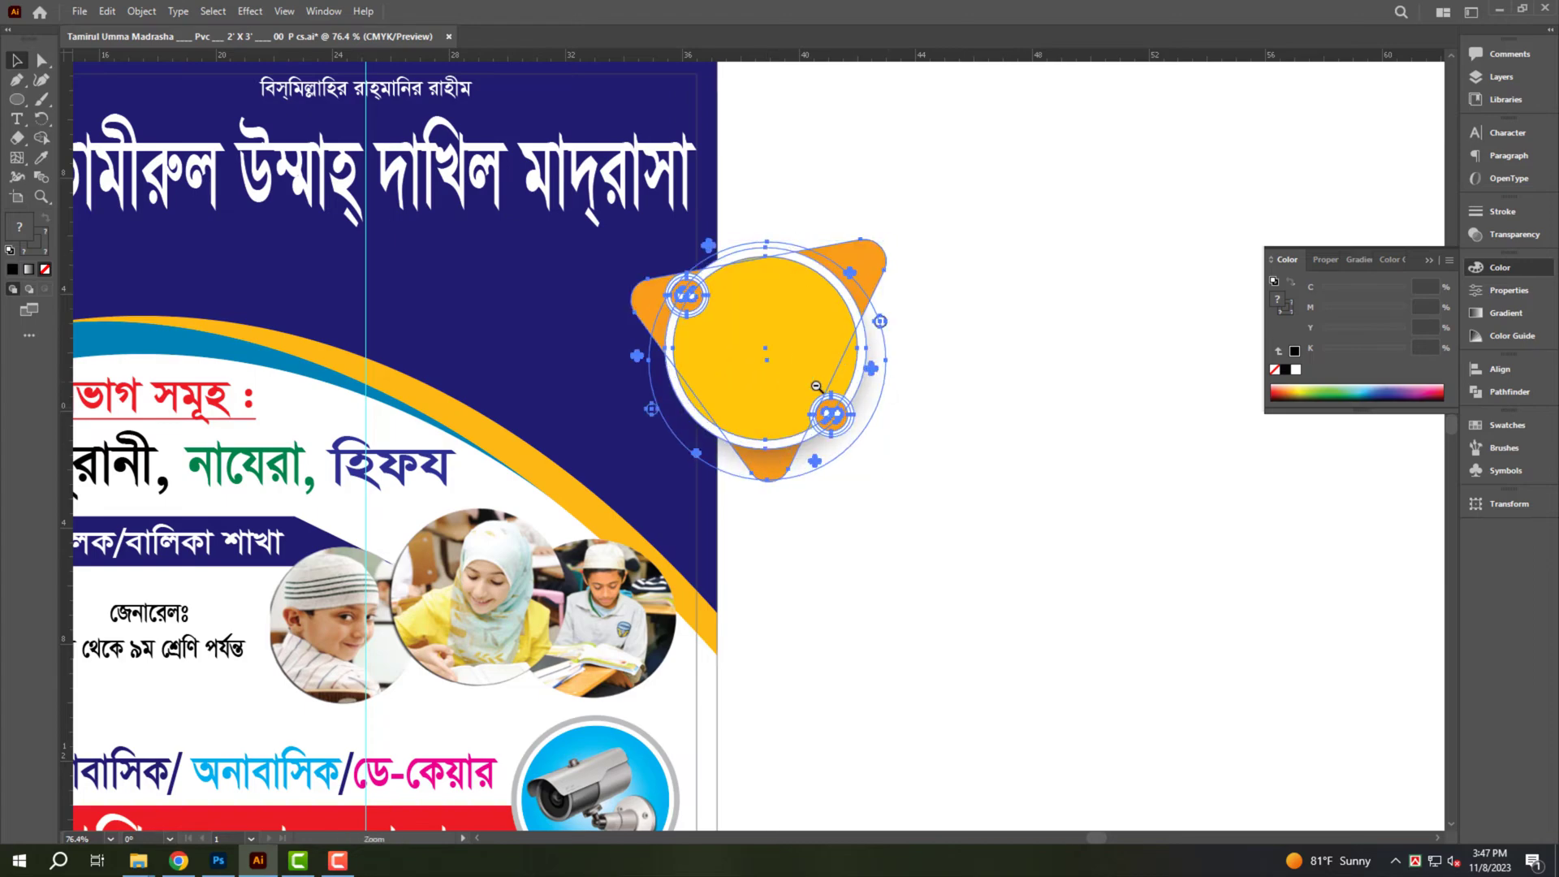
{"action": "scroll", "coordinate": [763, 358], "scroll_direction": "down", "scroll_amount": 3}
{"action": "left_click_drag", "start_coordinate": [806, 398], "coordinate": [874, 391]}
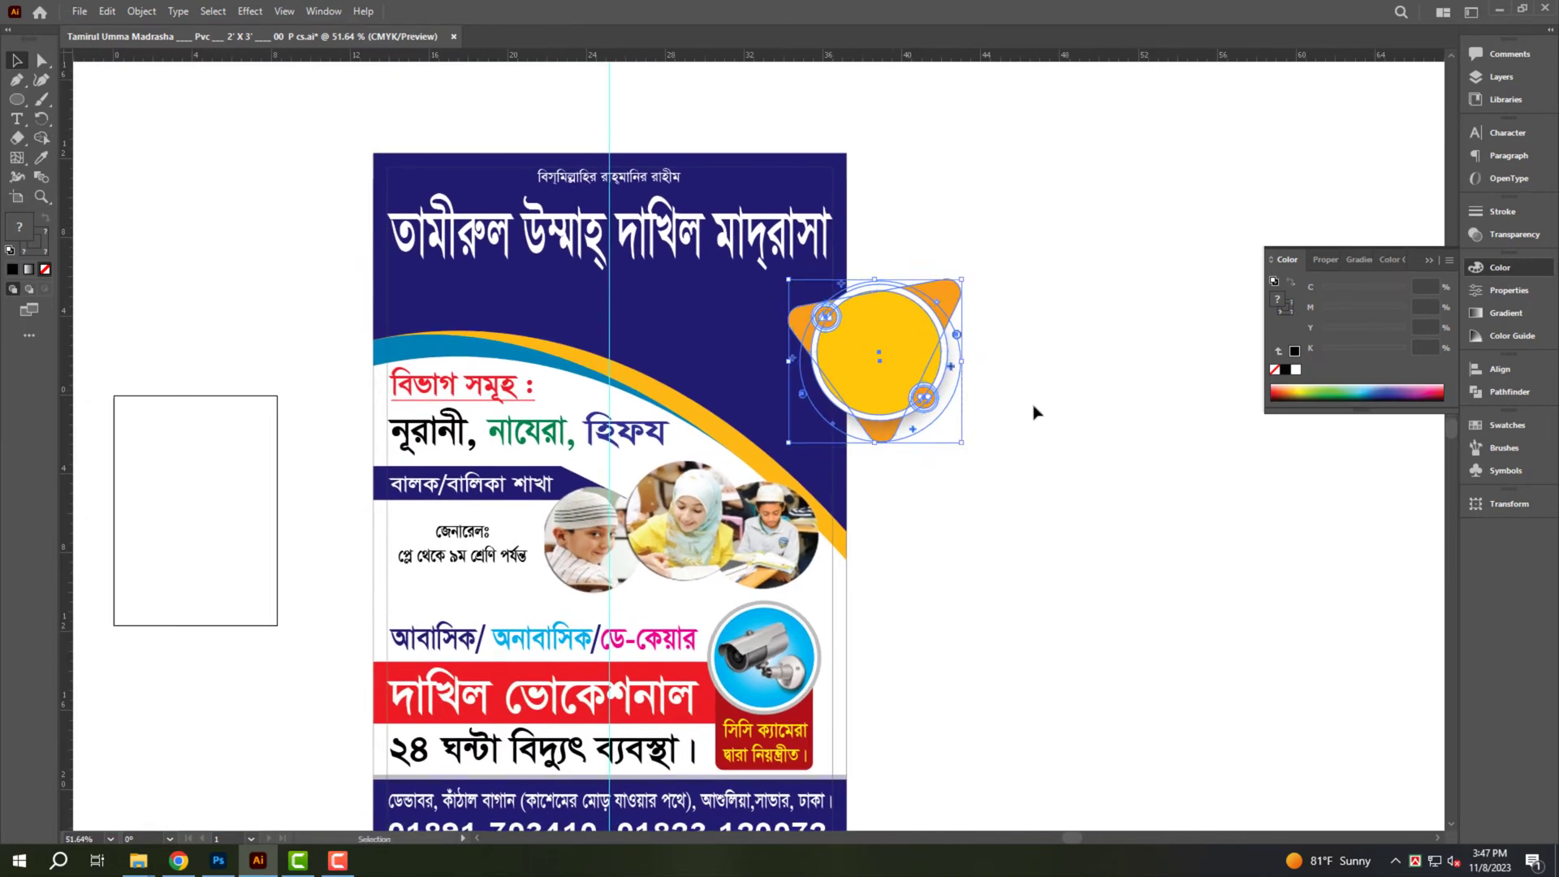
Move and shrink the student photo group leftward, and move the জেনারেলঃ text off the poster.
{"action": "left_click", "coordinate": [770, 538]}
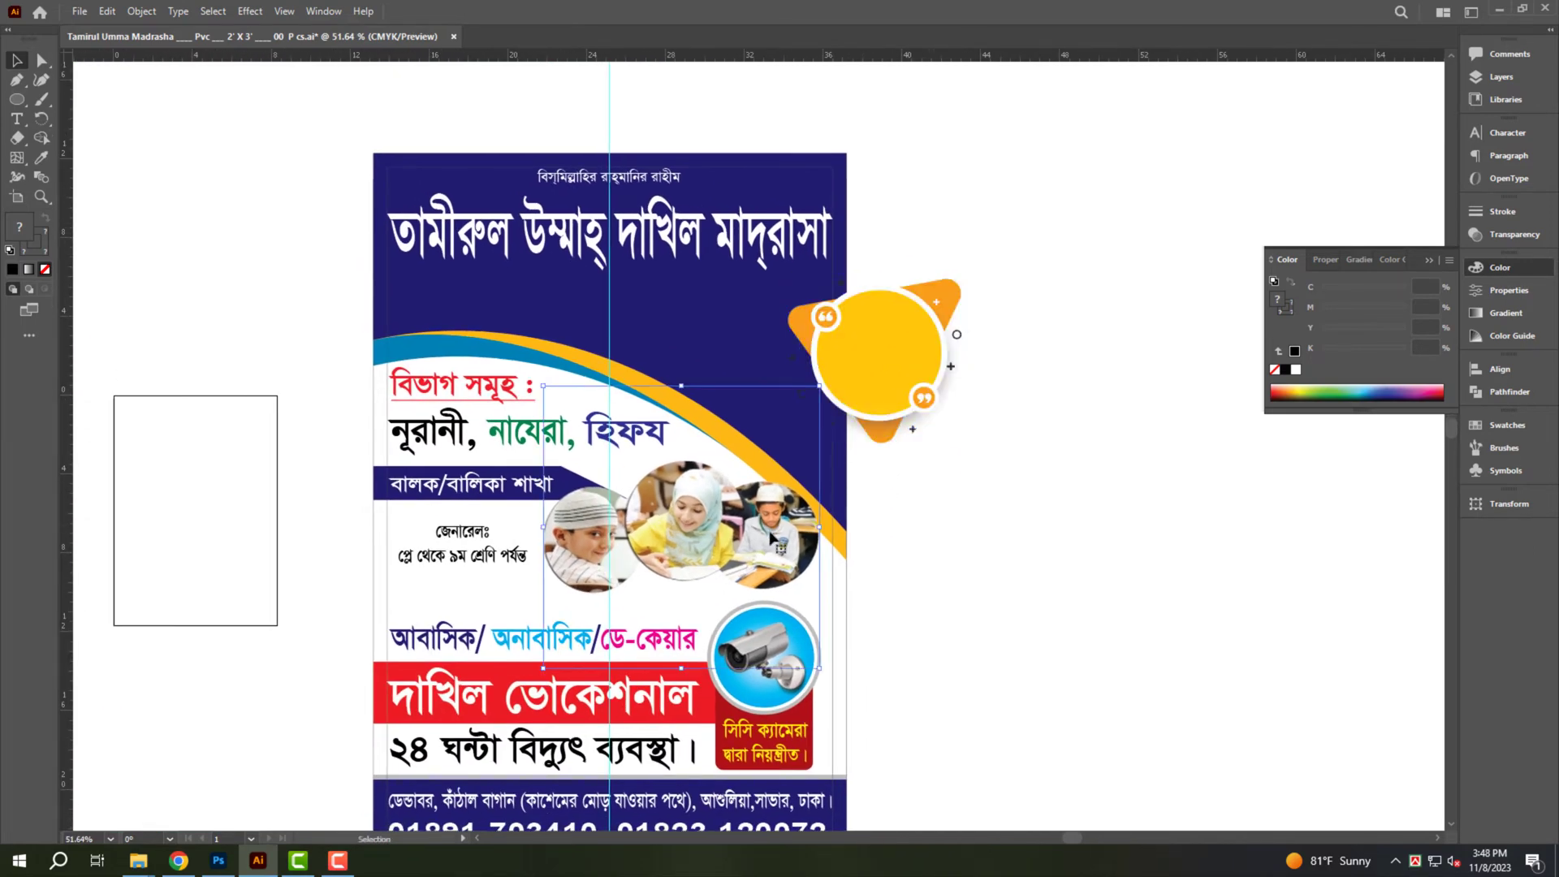
{"action": "scroll", "coordinate": [501, 626], "scroll_direction": "up", "scroll_amount": 3}
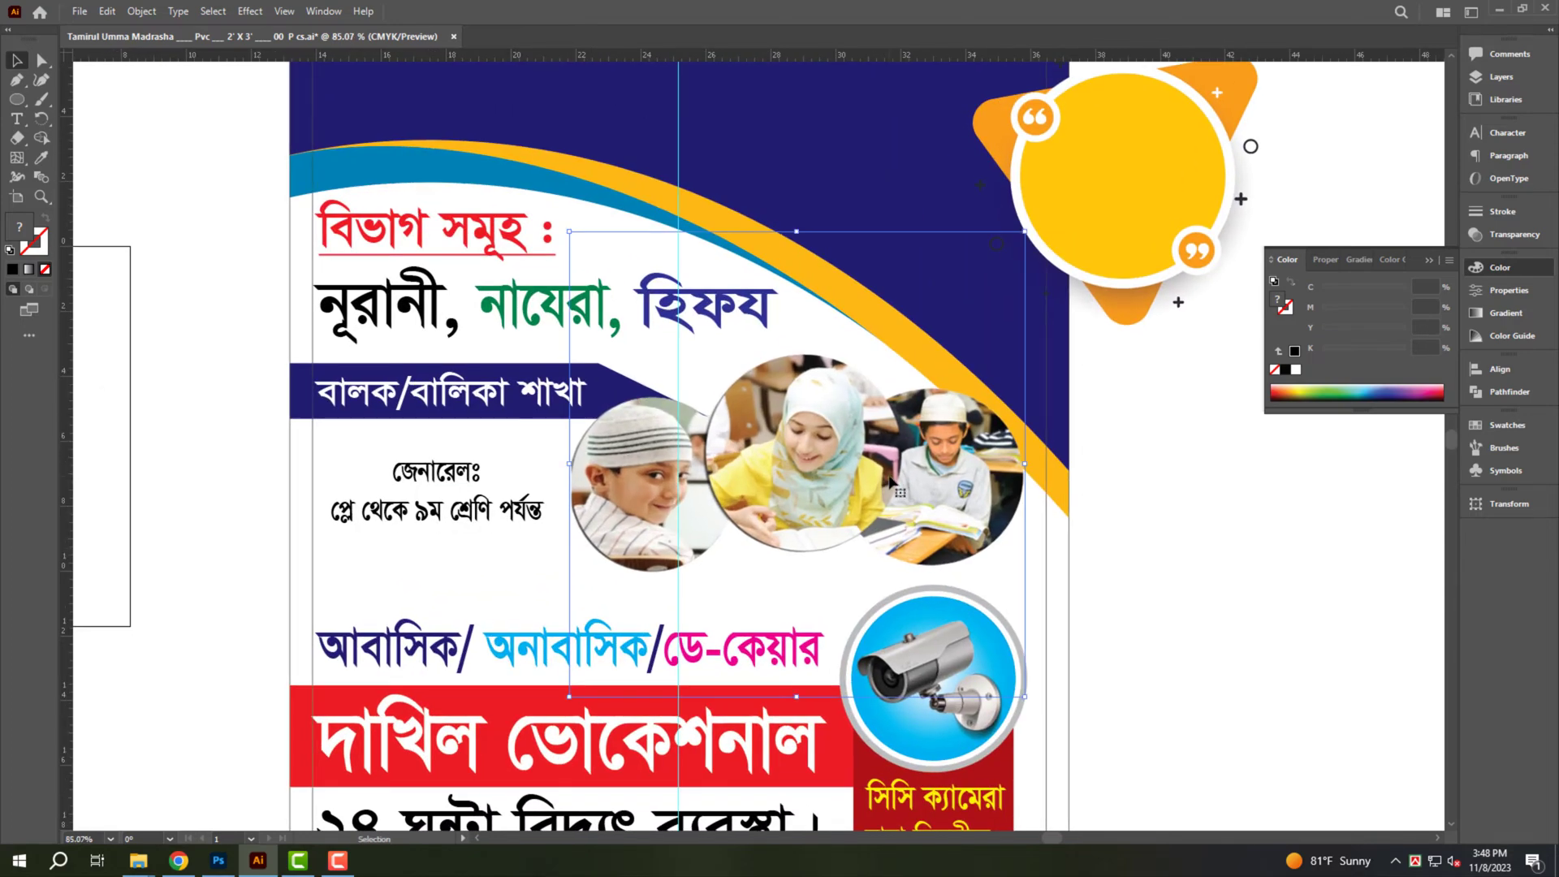
{"action": "left_click_drag", "start_coordinate": [958, 479], "coordinate": [700, 514]}
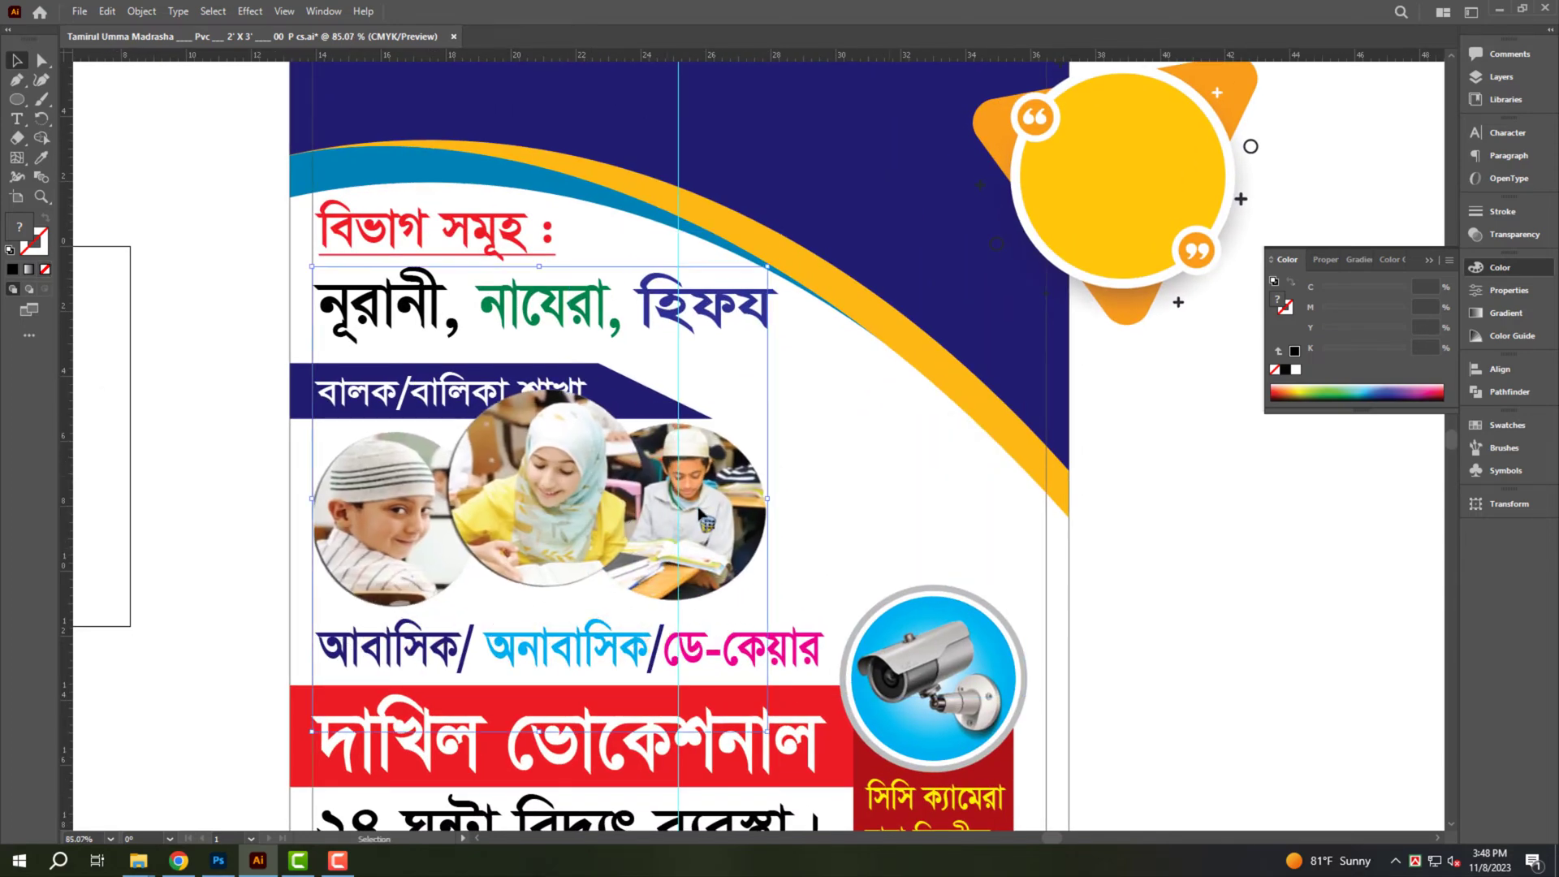
{"action": "left_click_drag", "start_coordinate": [771, 501], "coordinate": [652, 516]}
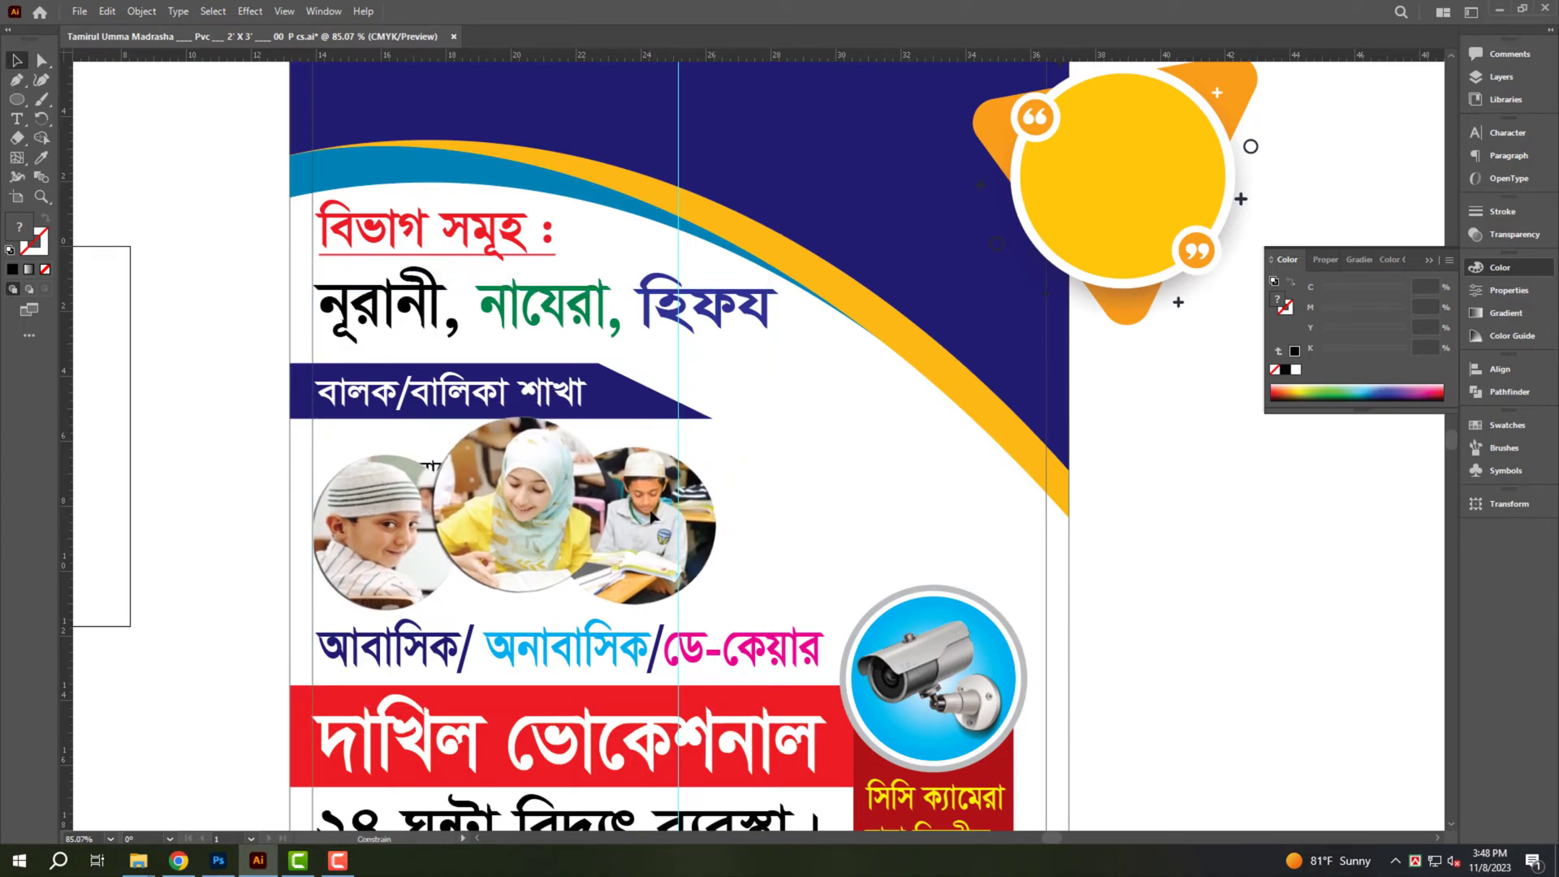
{"action": "key", "text": "Delete"}
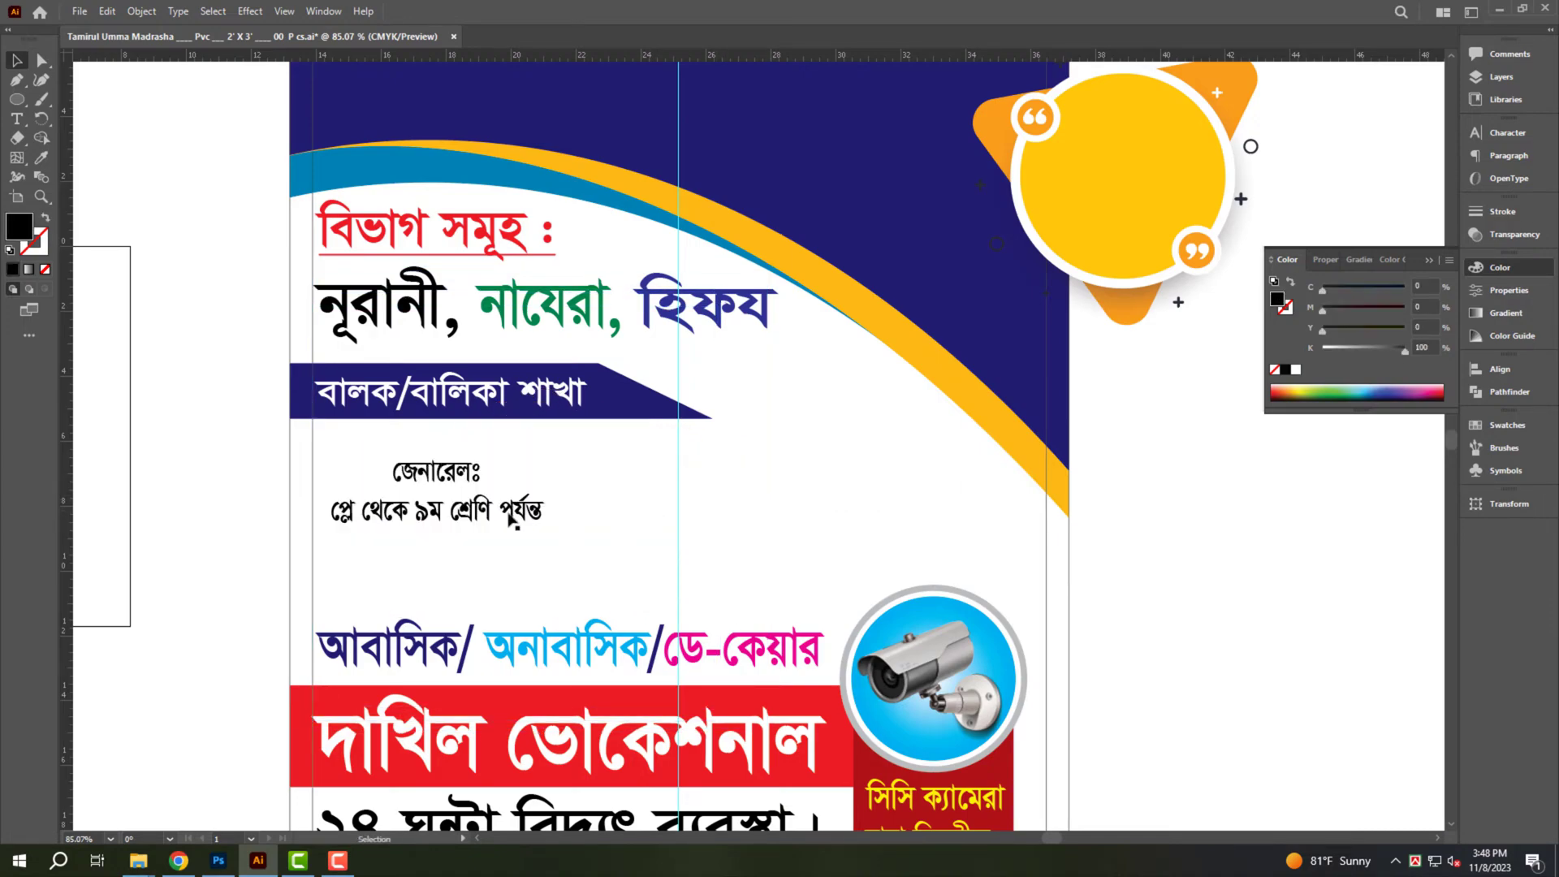
{"action": "left_click_drag", "start_coordinate": [423, 520], "coordinate": [1263, 570]}
{"action": "key", "text": "ctrl+f"}
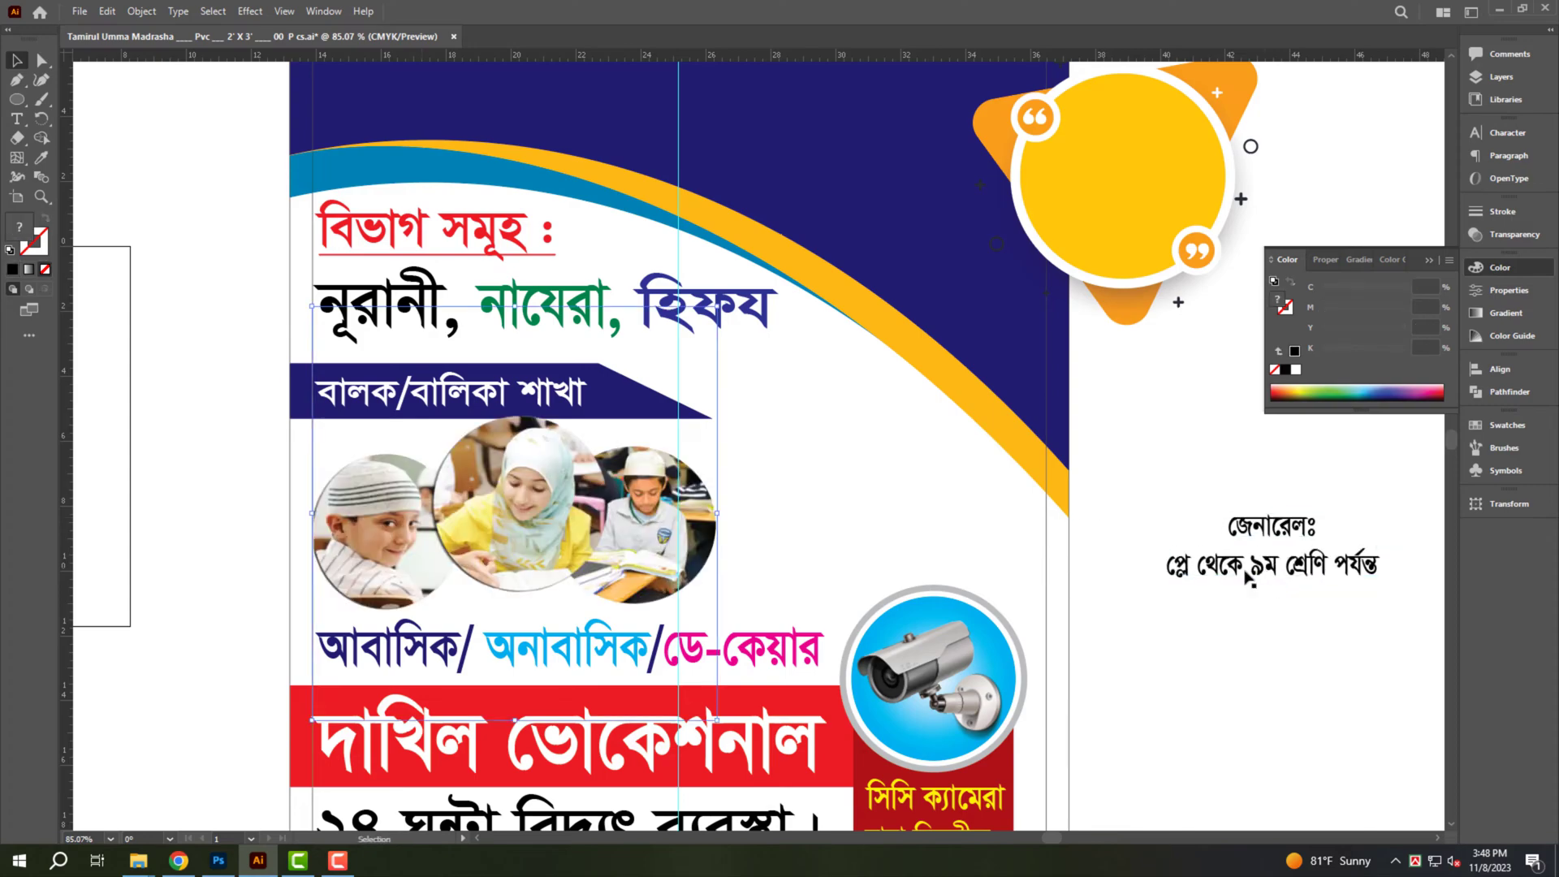
Place the quote graphic right-aligned to the navy background and enlarge it up-left.
{"action": "left_click_drag", "start_coordinate": [890, 444], "coordinate": [818, 509]}
{"action": "left_click_drag", "start_coordinate": [951, 463], "coordinate": [861, 475]}
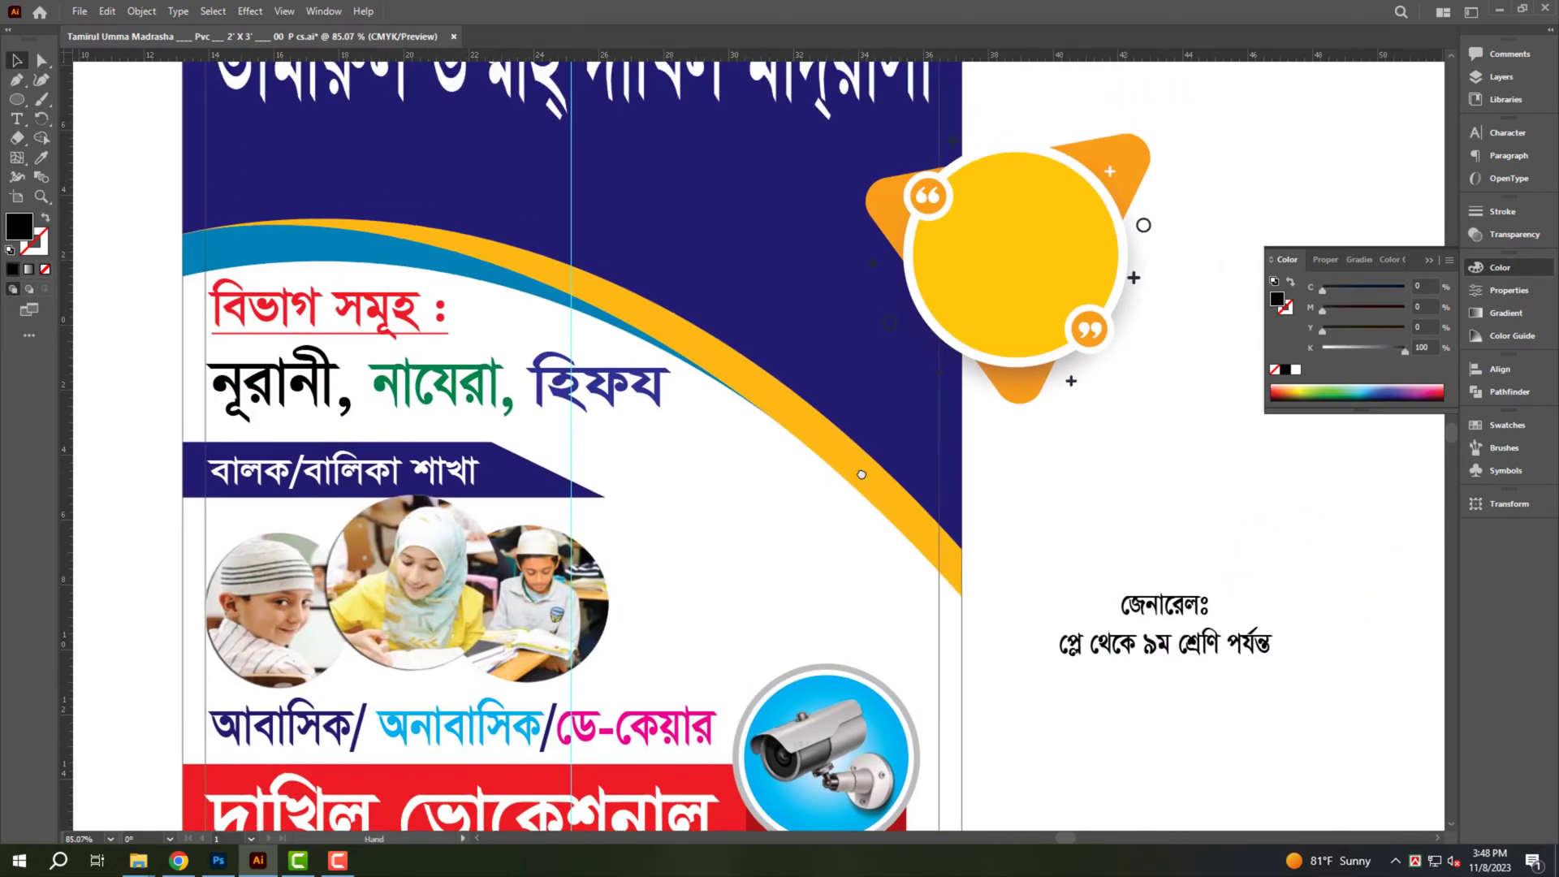
{"action": "left_click_drag", "start_coordinate": [1046, 293], "coordinate": [846, 545]}
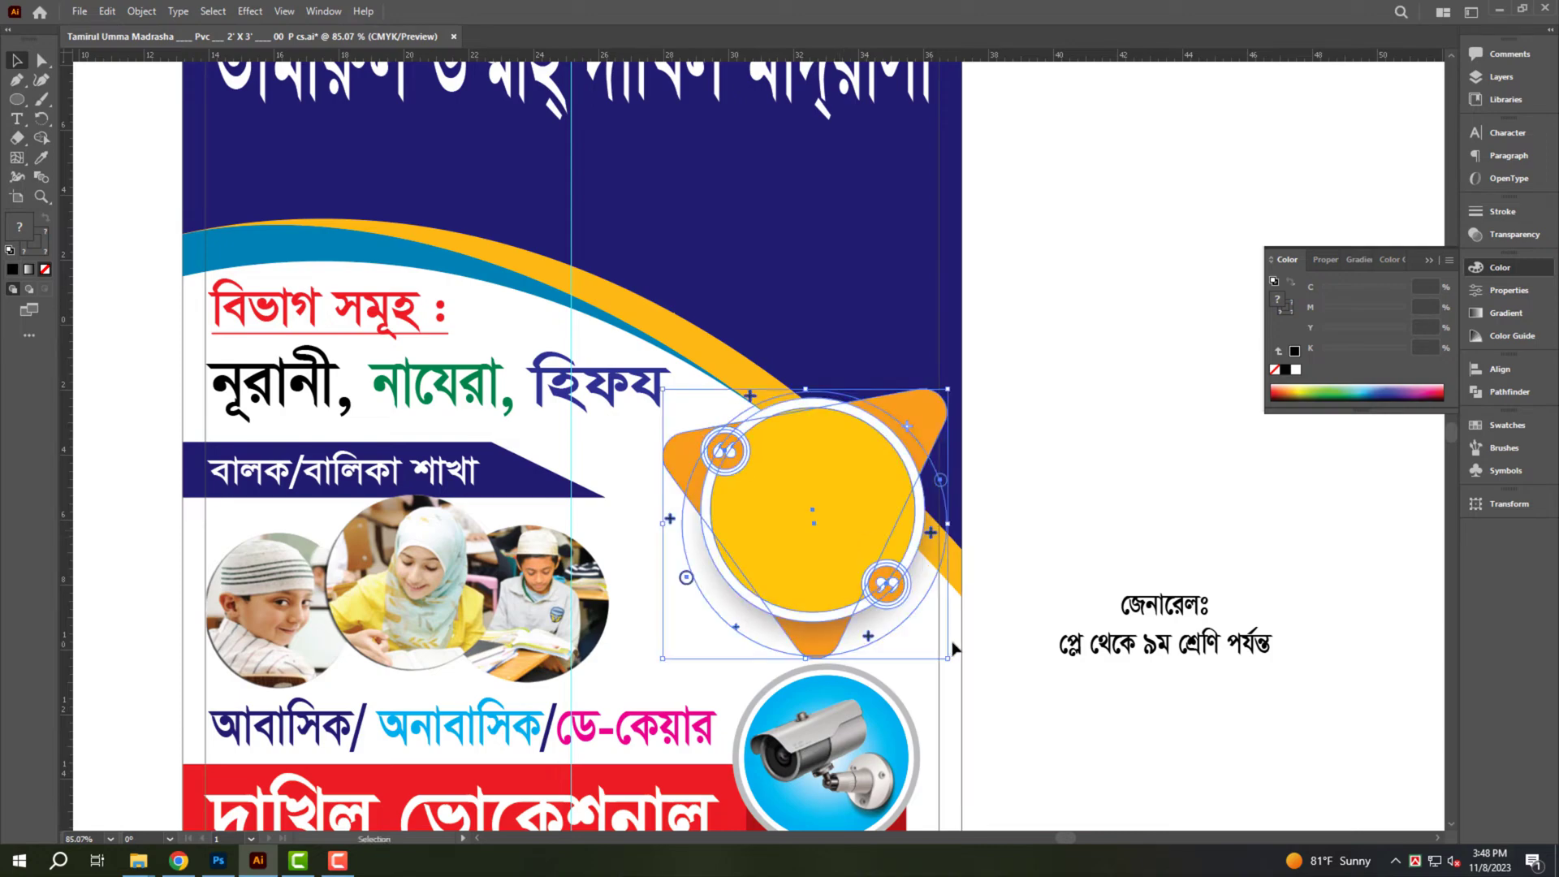
{"action": "left_click", "coordinate": [962, 647]}
{"action": "left_click", "coordinate": [1498, 369]}
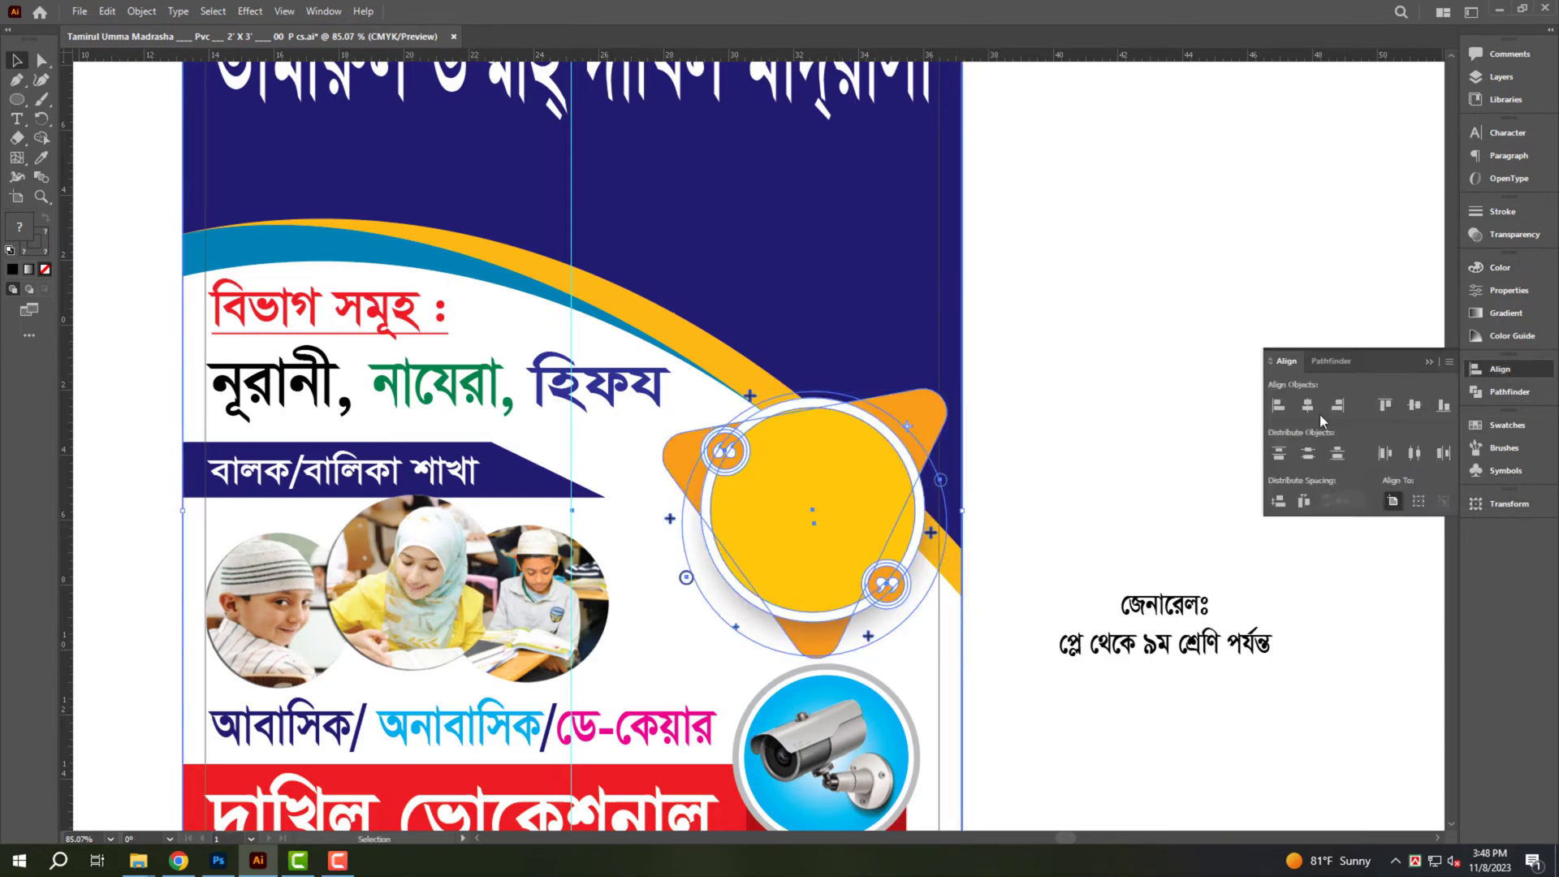
{"action": "left_click", "coordinate": [1335, 406]}
{"action": "left_click", "coordinate": [714, 403], "text": "shift"}
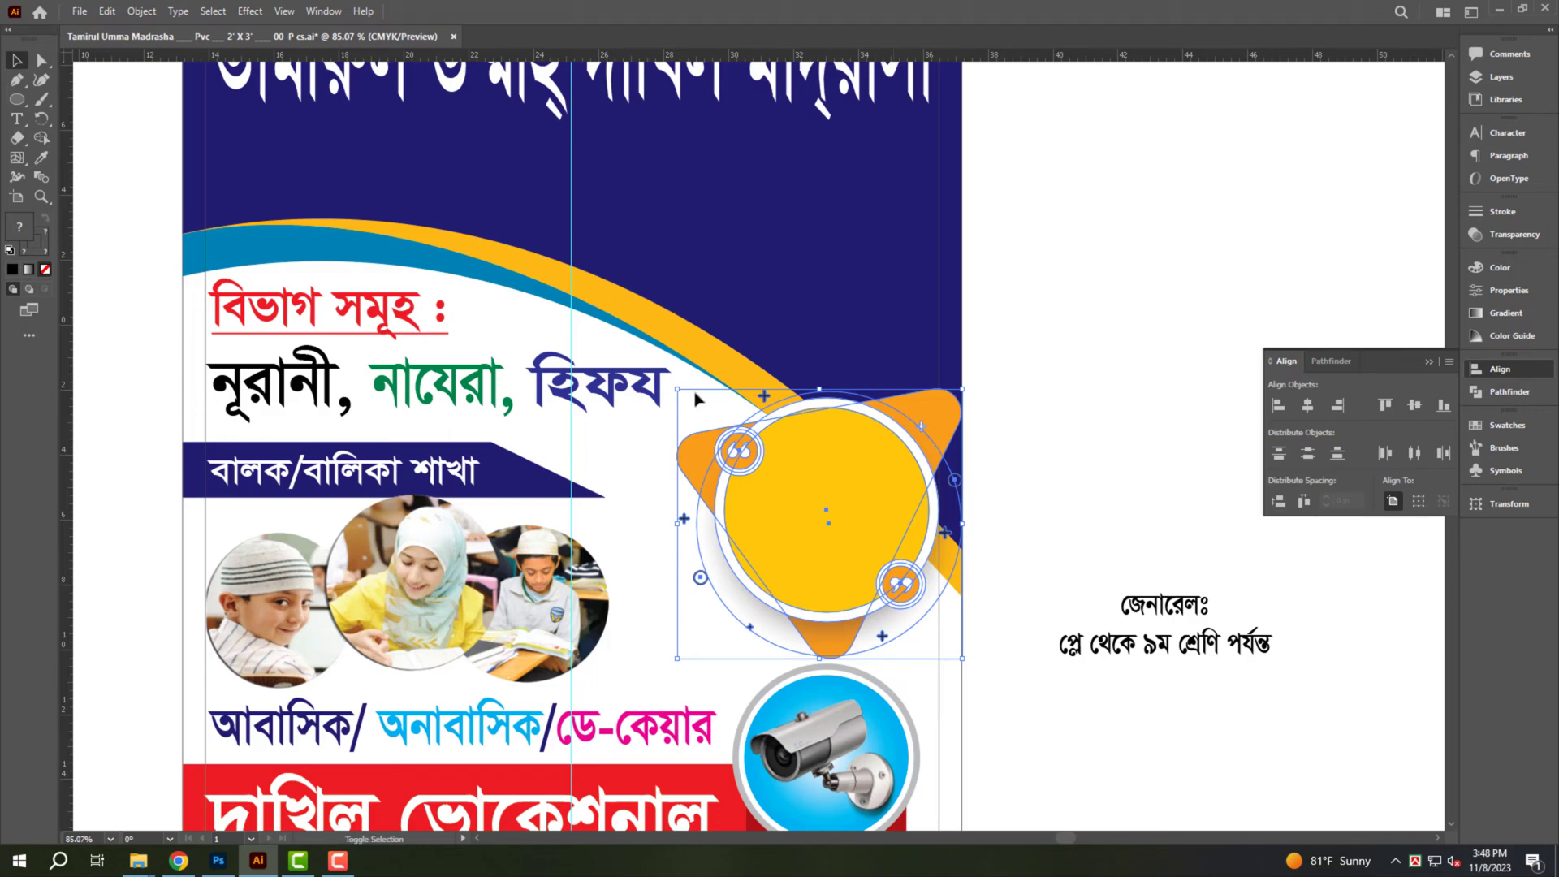
{"action": "left_click_drag", "start_coordinate": [678, 389], "coordinate": [569, 265]}
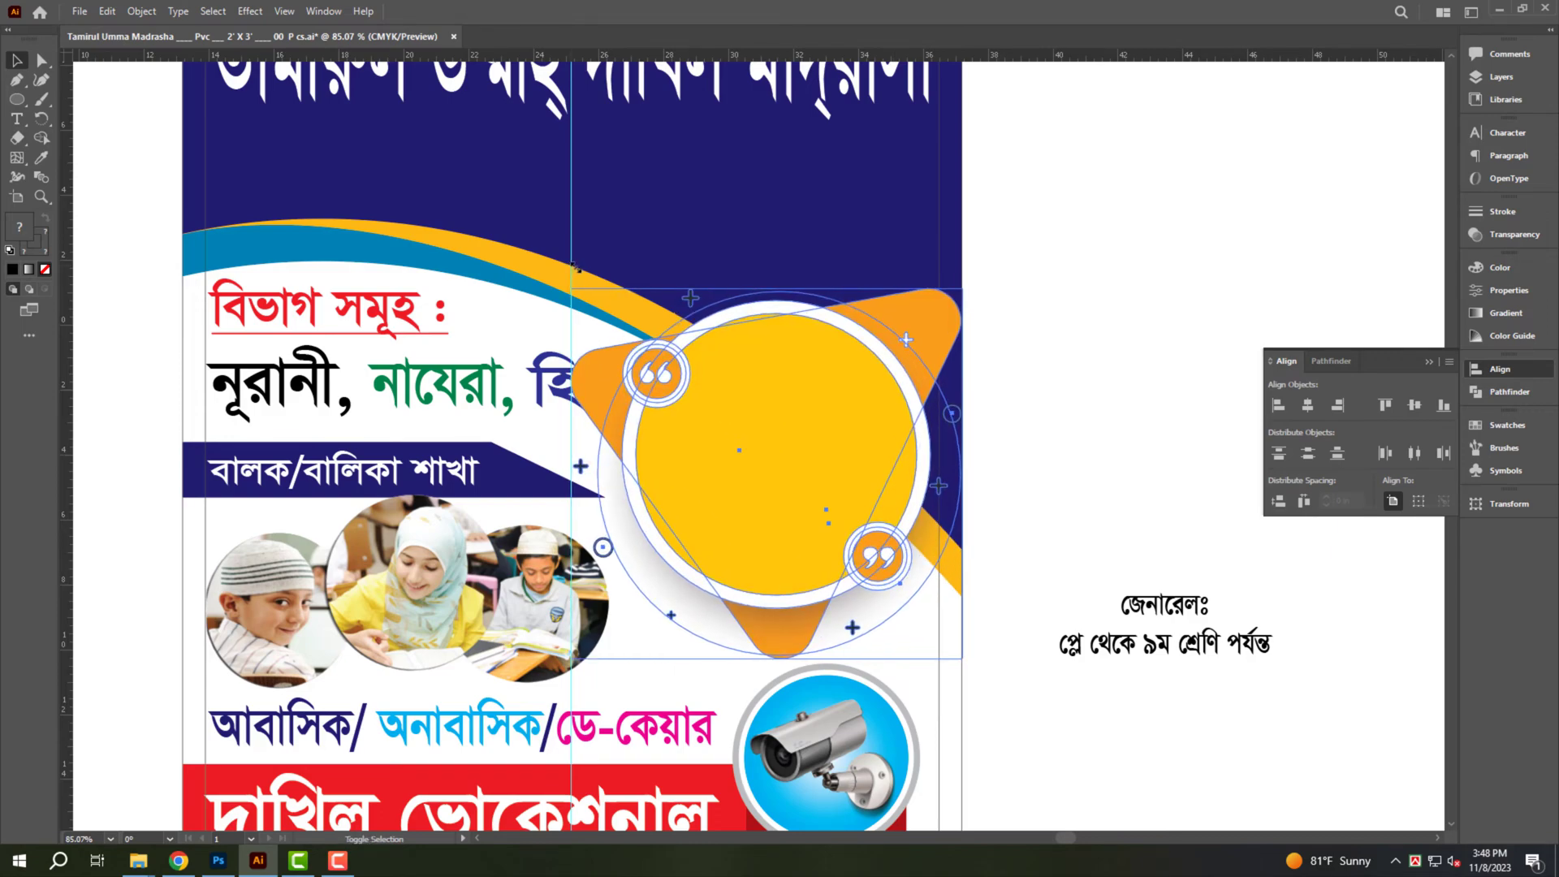
Resize the departments text so হিফয fits, and join the general-section text into one line.
{"action": "left_click", "coordinate": [679, 389]}
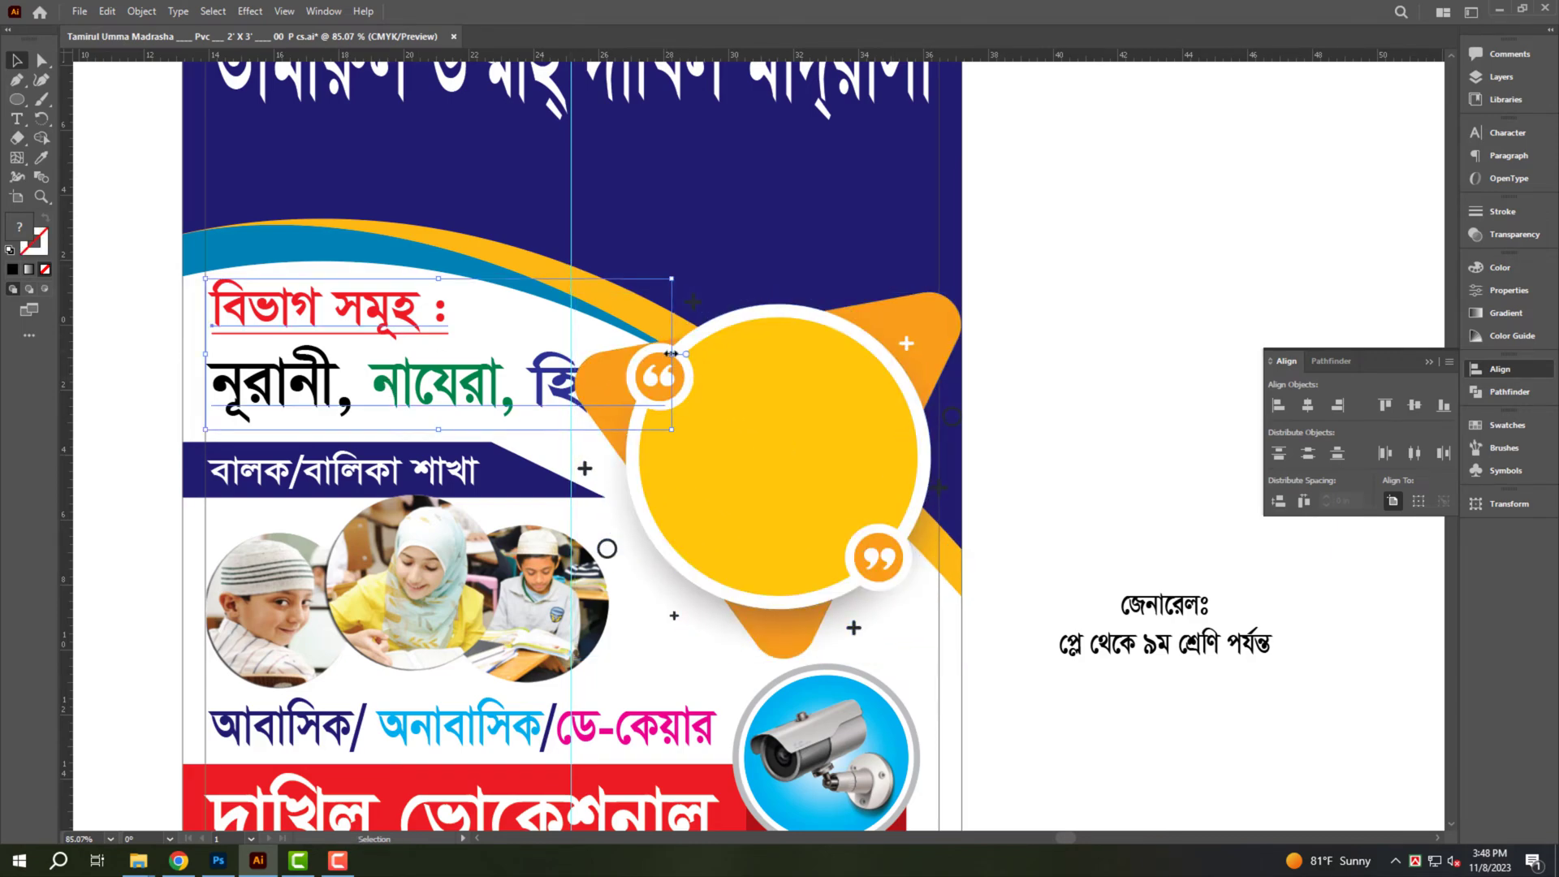
{"action": "left_click_drag", "start_coordinate": [673, 354], "coordinate": [577, 354]}
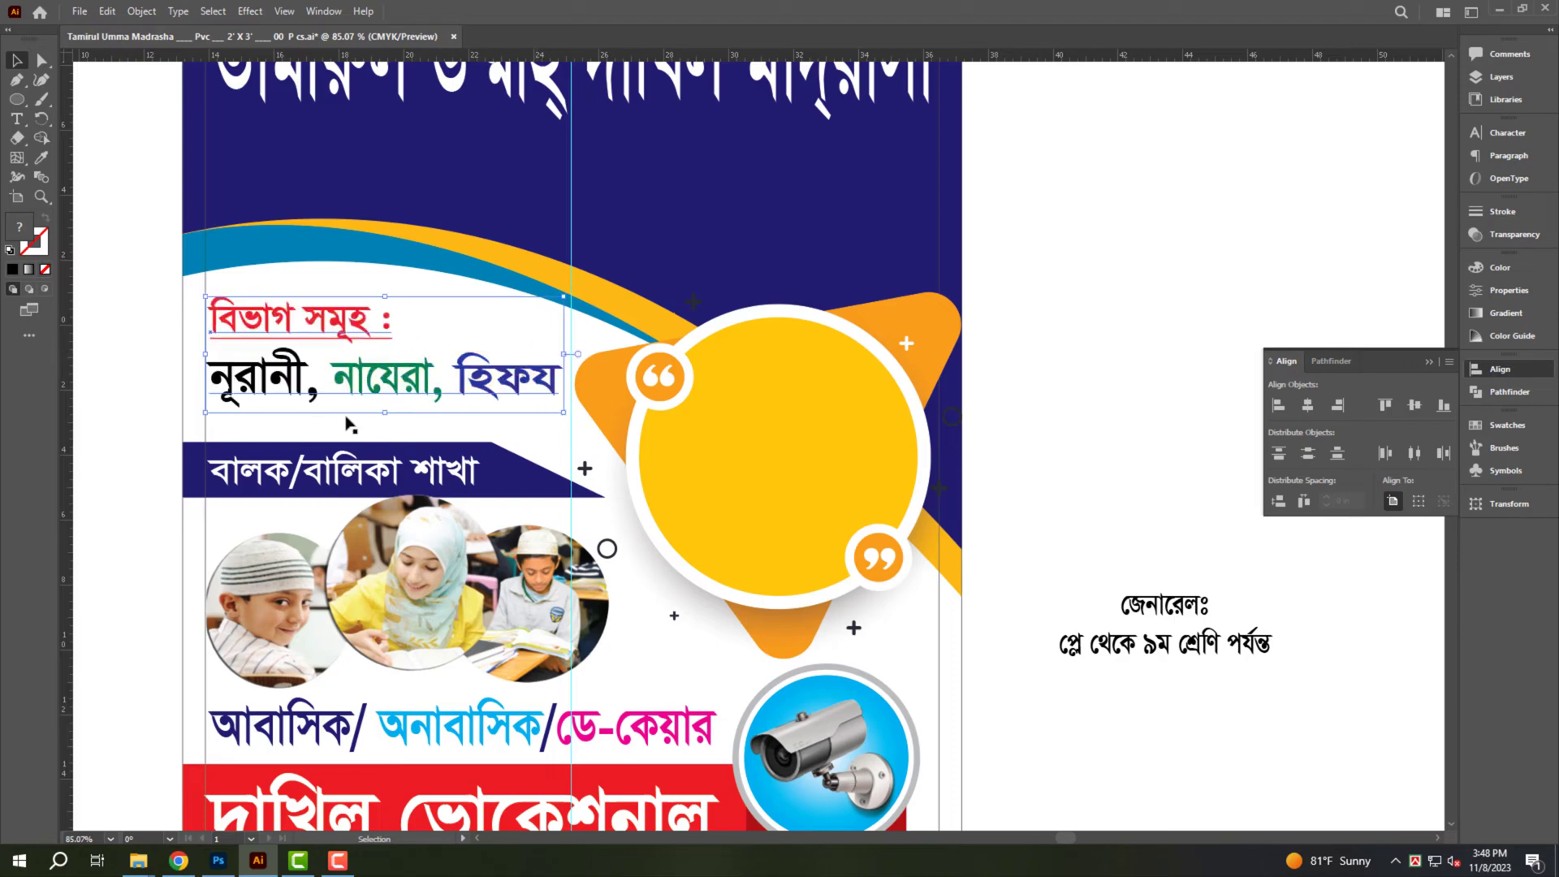
{"action": "left_click_drag", "start_coordinate": [386, 414], "coordinate": [386, 429]}
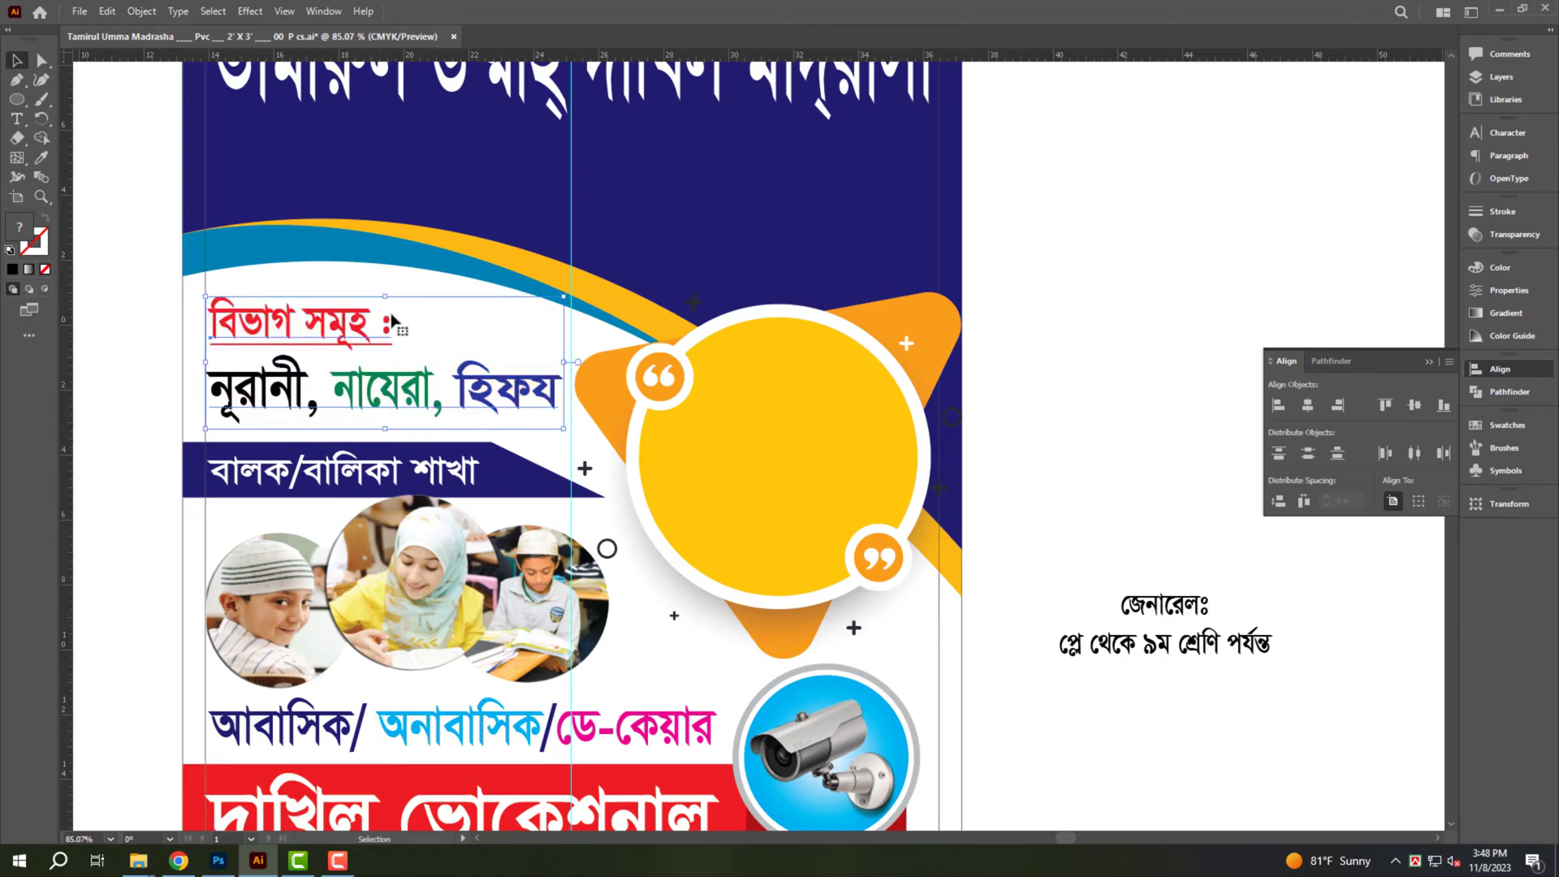
{"action": "scroll", "coordinate": [1047, 292], "scroll_direction": "down", "scroll_amount": 2, "text": "alt"}
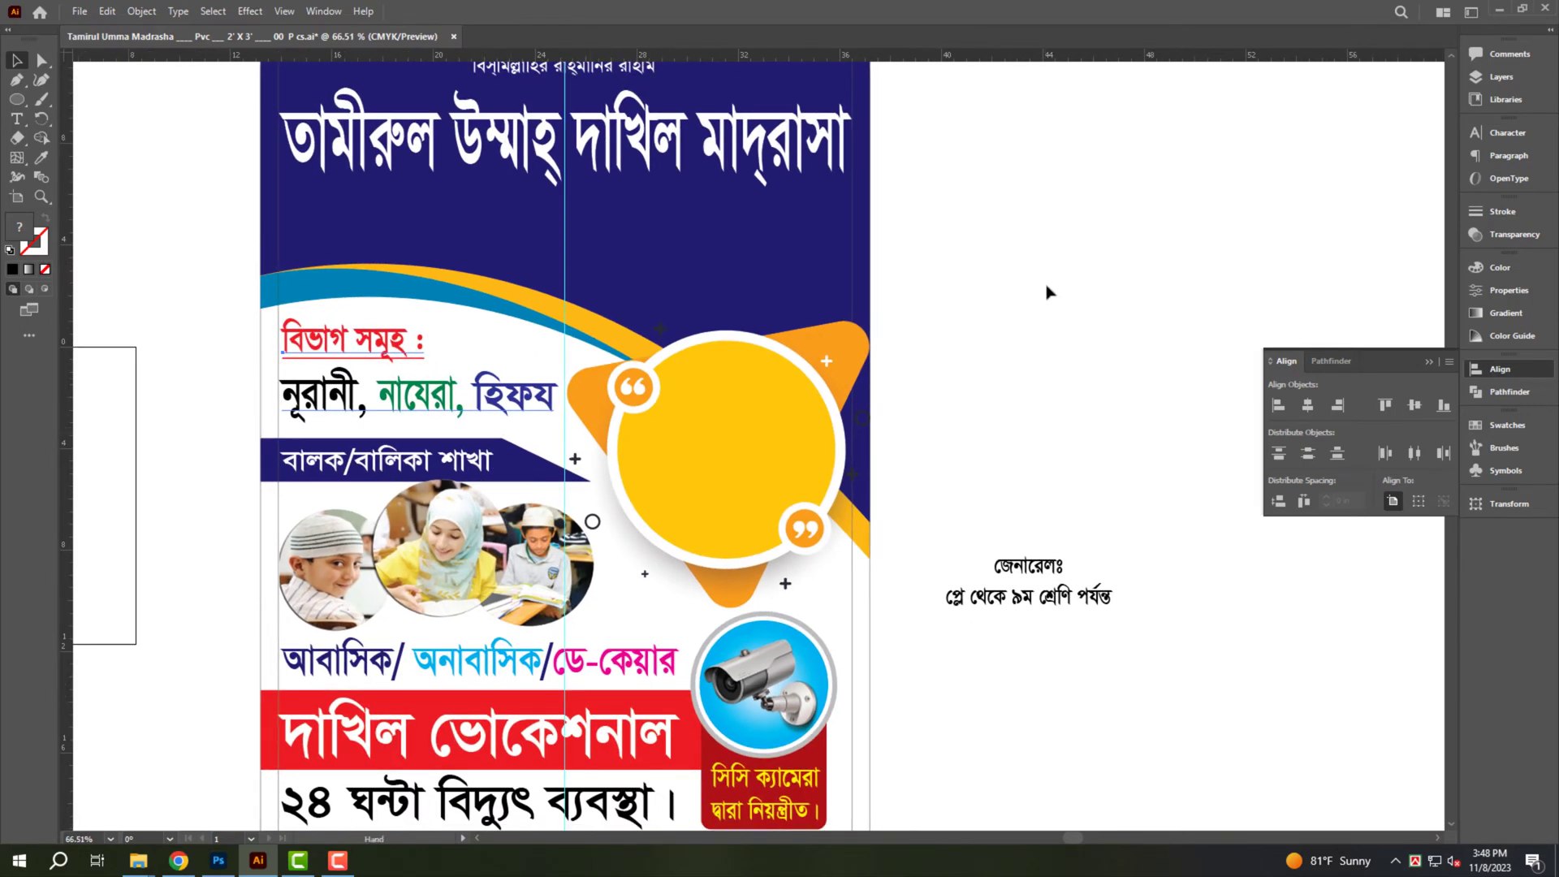
{"action": "key", "text": "ctrl+z"}
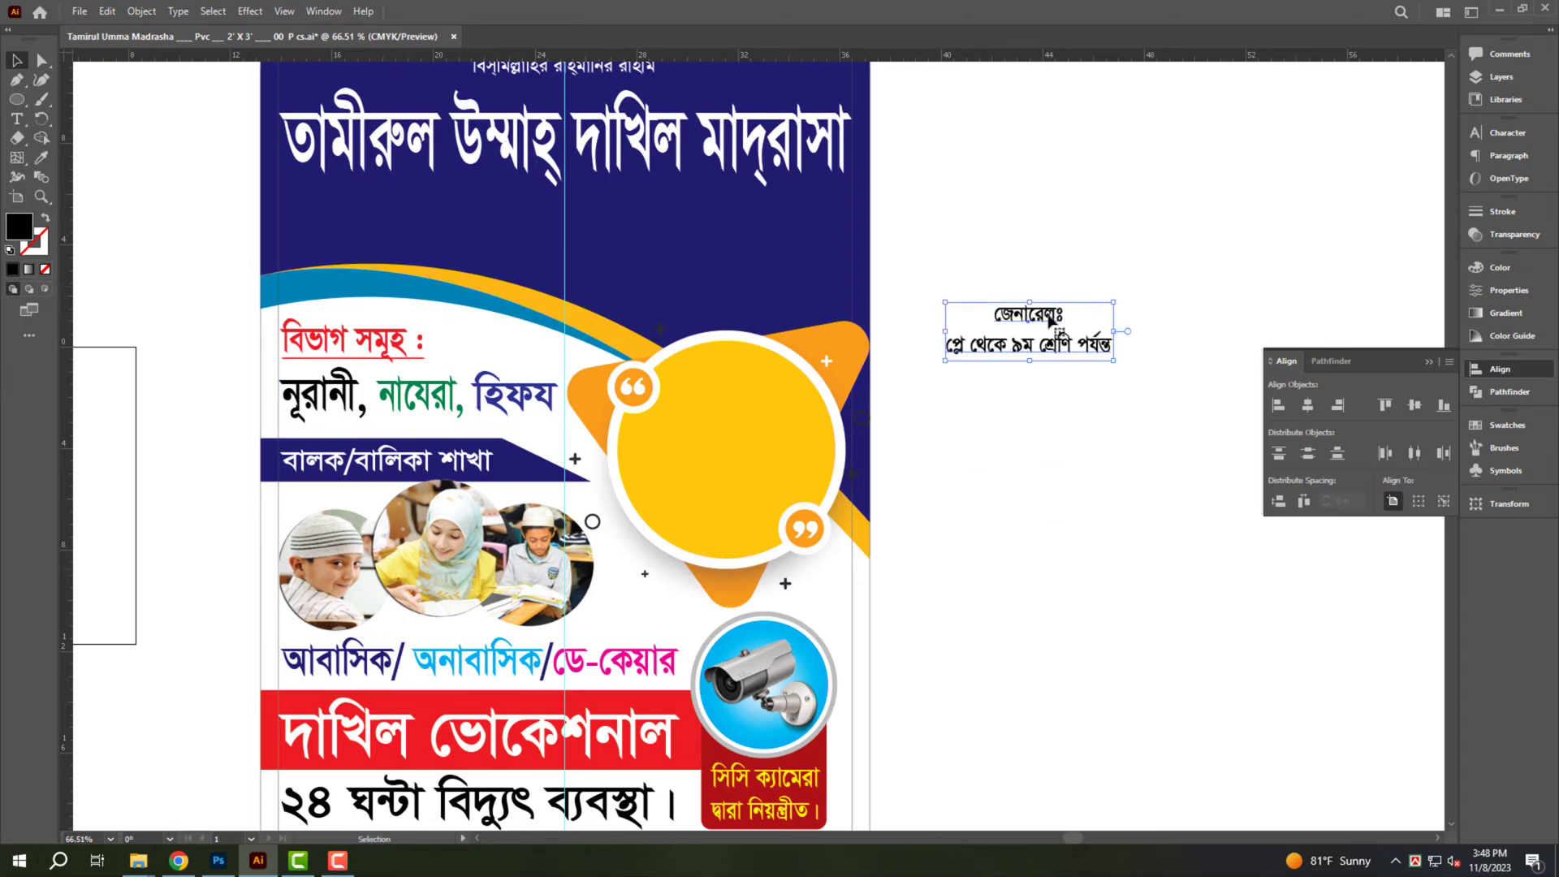
{"action": "key", "text": "t"}
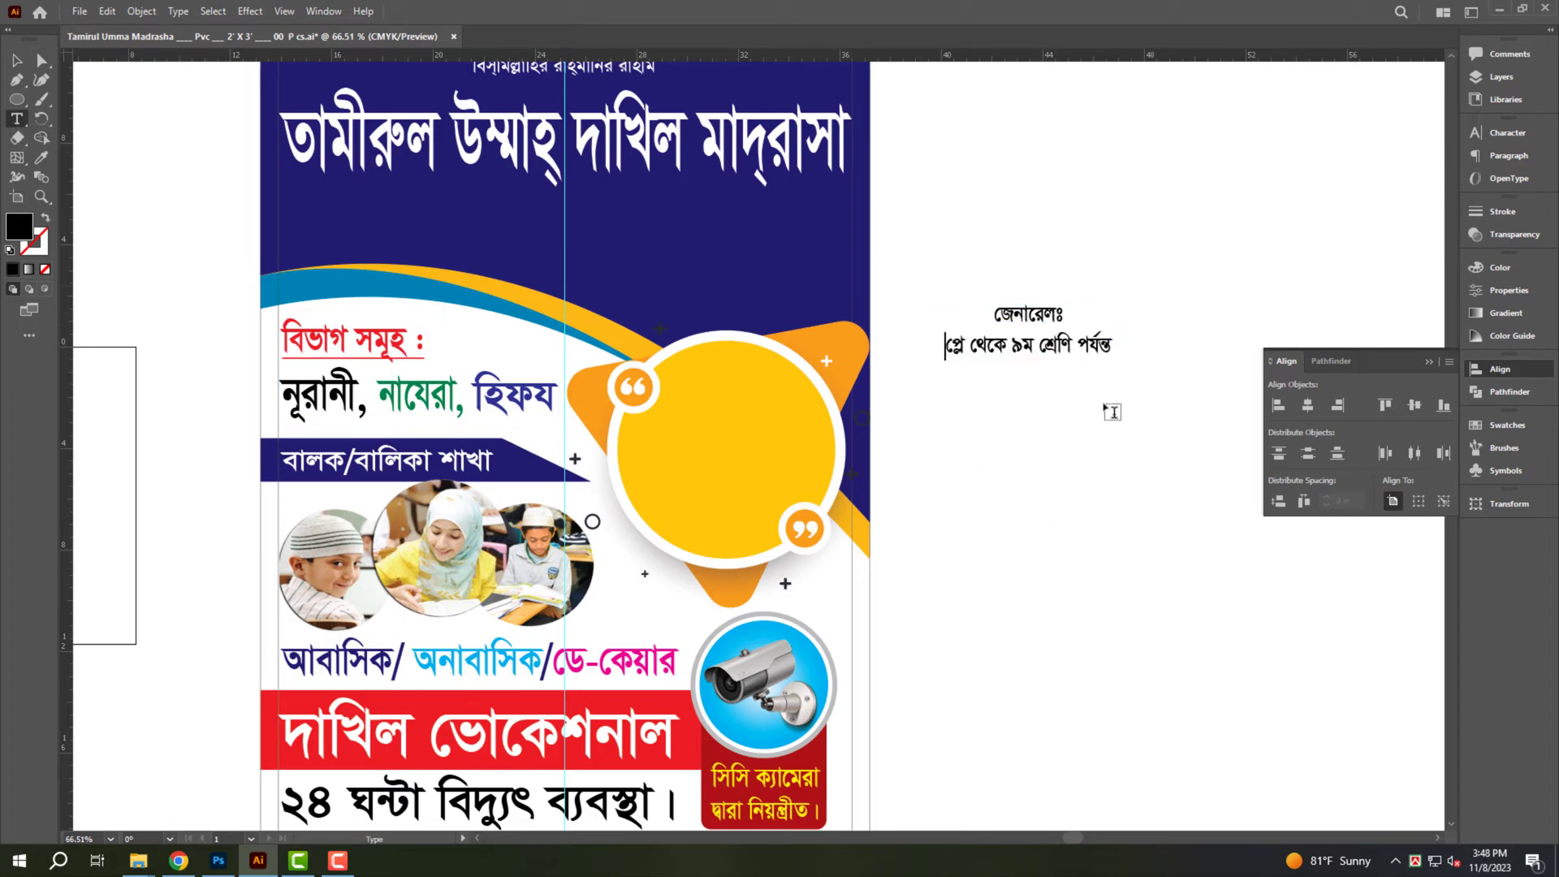
{"action": "key", "text": "BackSpace"}
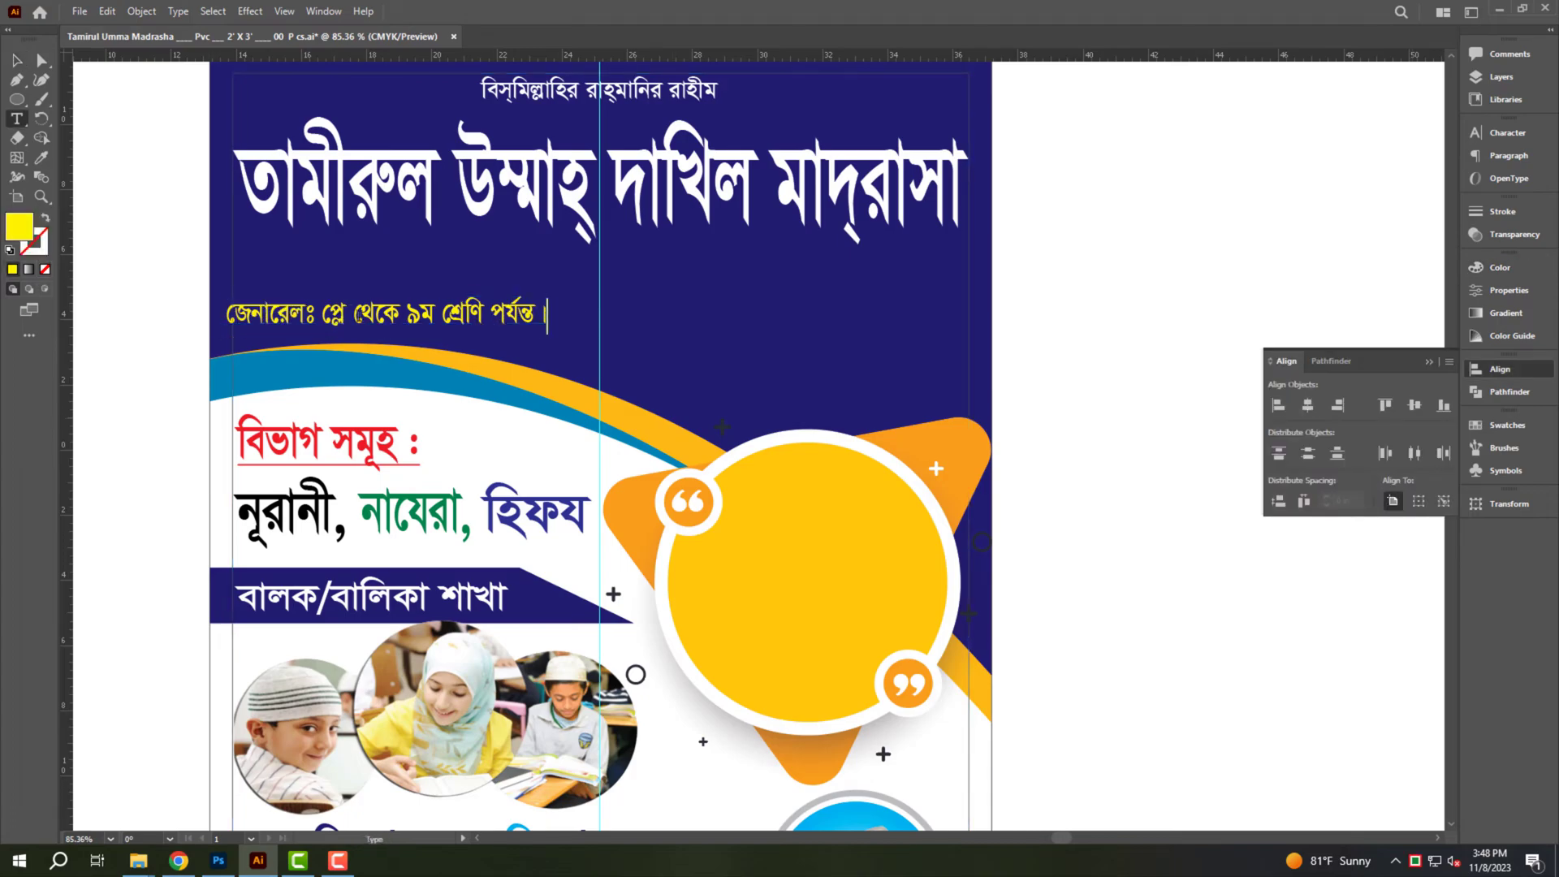
Break the subtitle after জেনারেলঃ onto two lines and change that line's alignment.
{"action": "key", "text": "ctrl+a"}
{"action": "scroll", "coordinate": [480, 381], "scroll_direction": "up", "scroll_amount": 1, "text": "alt"}
{"action": "key", "text": "ctrl+t"}
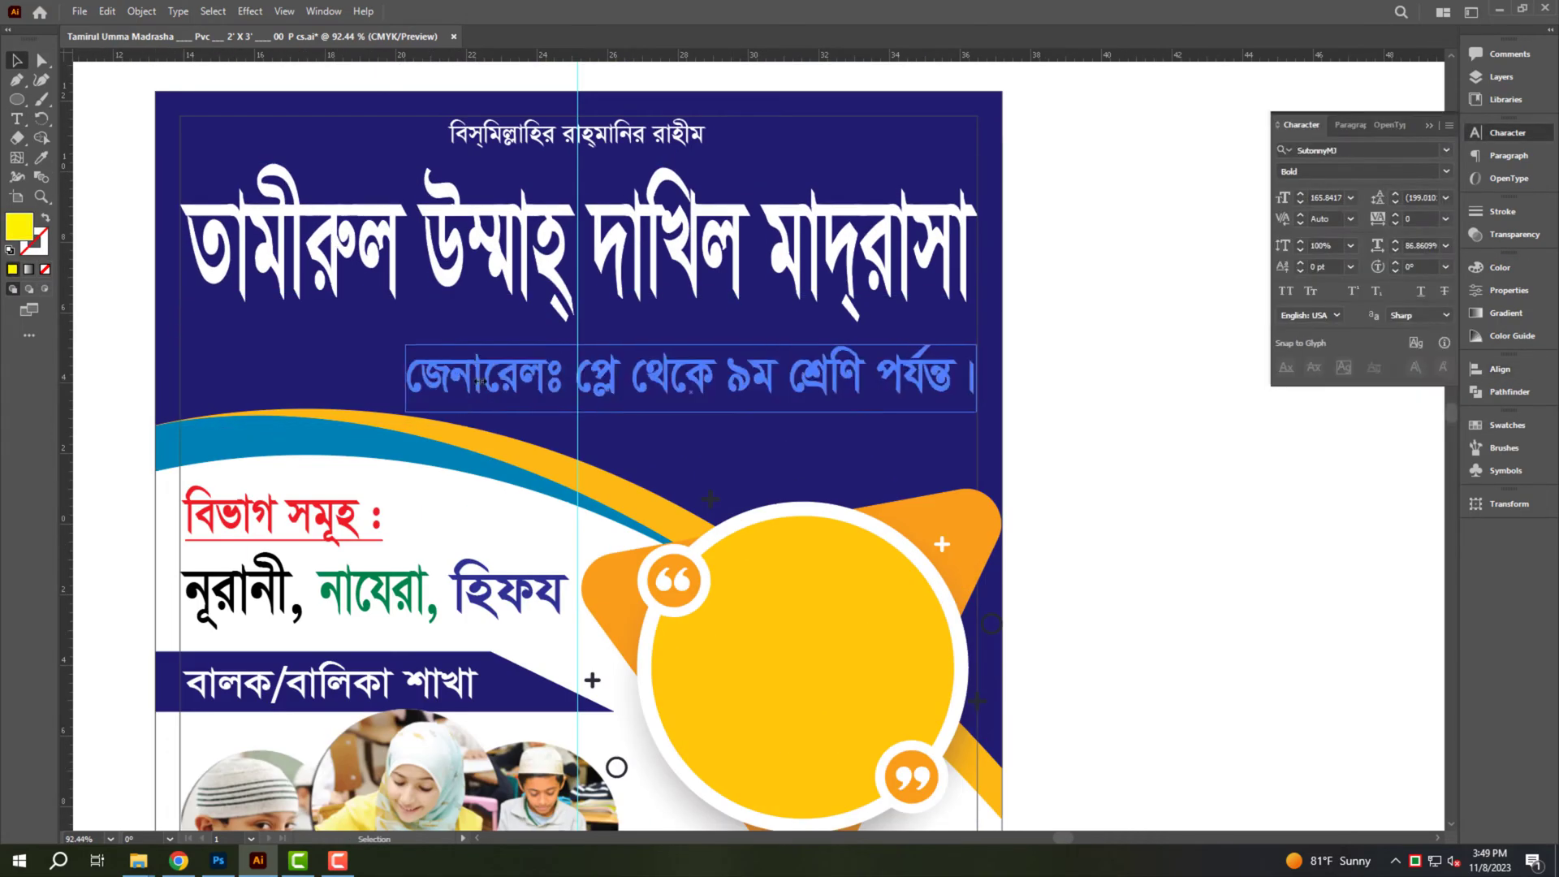
{"action": "left_click", "coordinate": [480, 382]}
{"action": "scroll", "coordinate": [480, 382], "scroll_direction": "up", "scroll_amount": 1, "text": "alt"}
{"action": "left_click", "coordinate": [597, 394]}
{"action": "key", "text": "Return"}
{"action": "triple_click", "coordinate": [735, 437]}
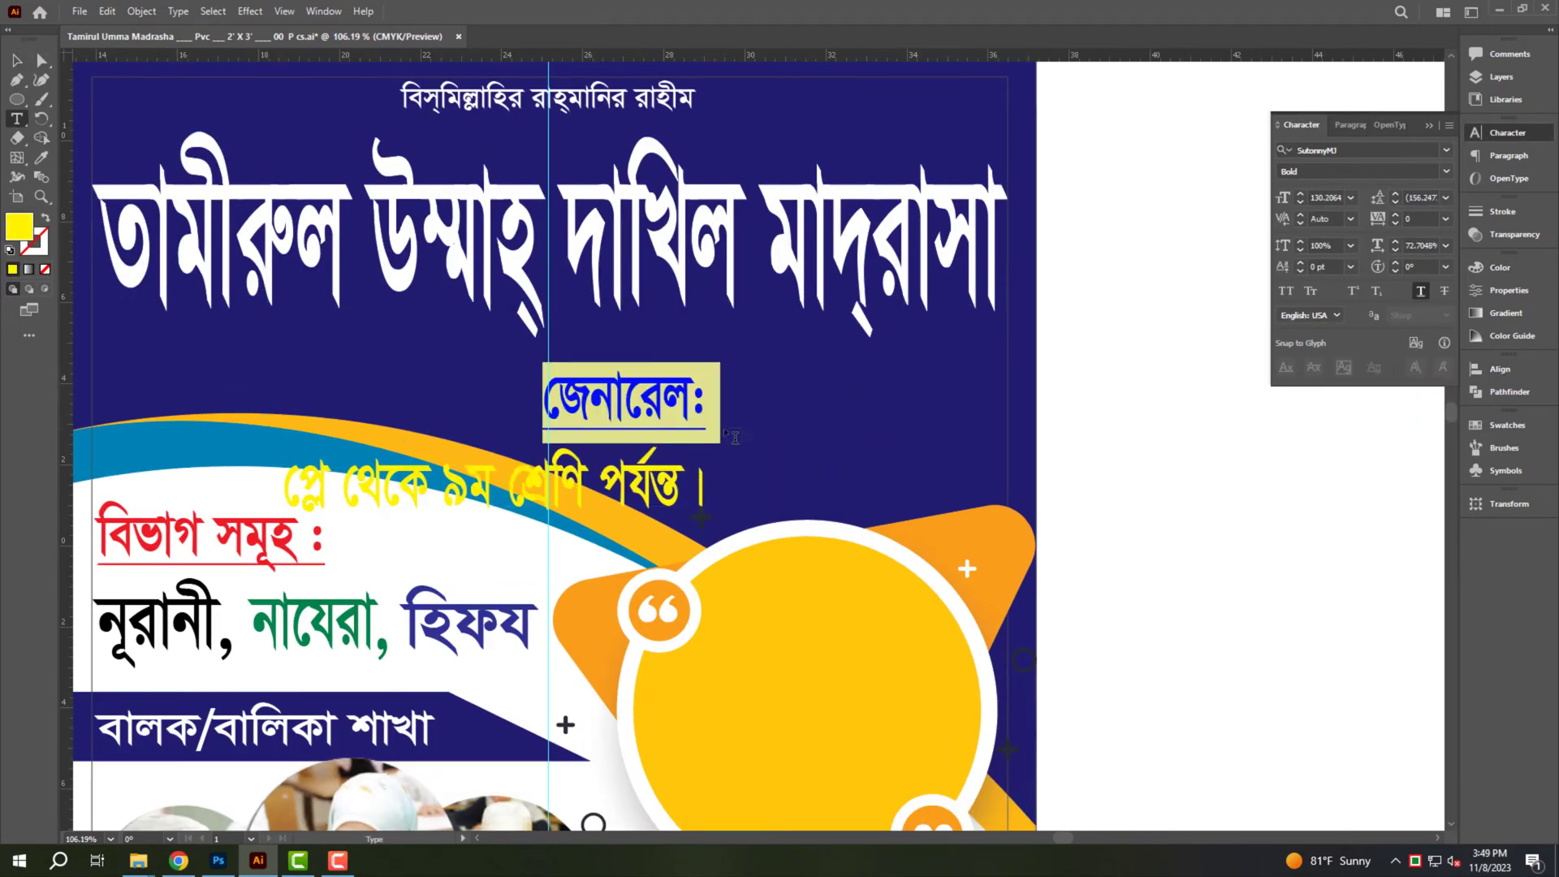
{"action": "key", "text": "ctrl+shift+r"}
{"action": "key", "text": "Escape"}
Centre both subtitle lines and nudge the two-line text block down slightly.
{"action": "scroll", "coordinate": [1002, 453], "scroll_direction": "up", "scroll_amount": 2, "text": "alt"}
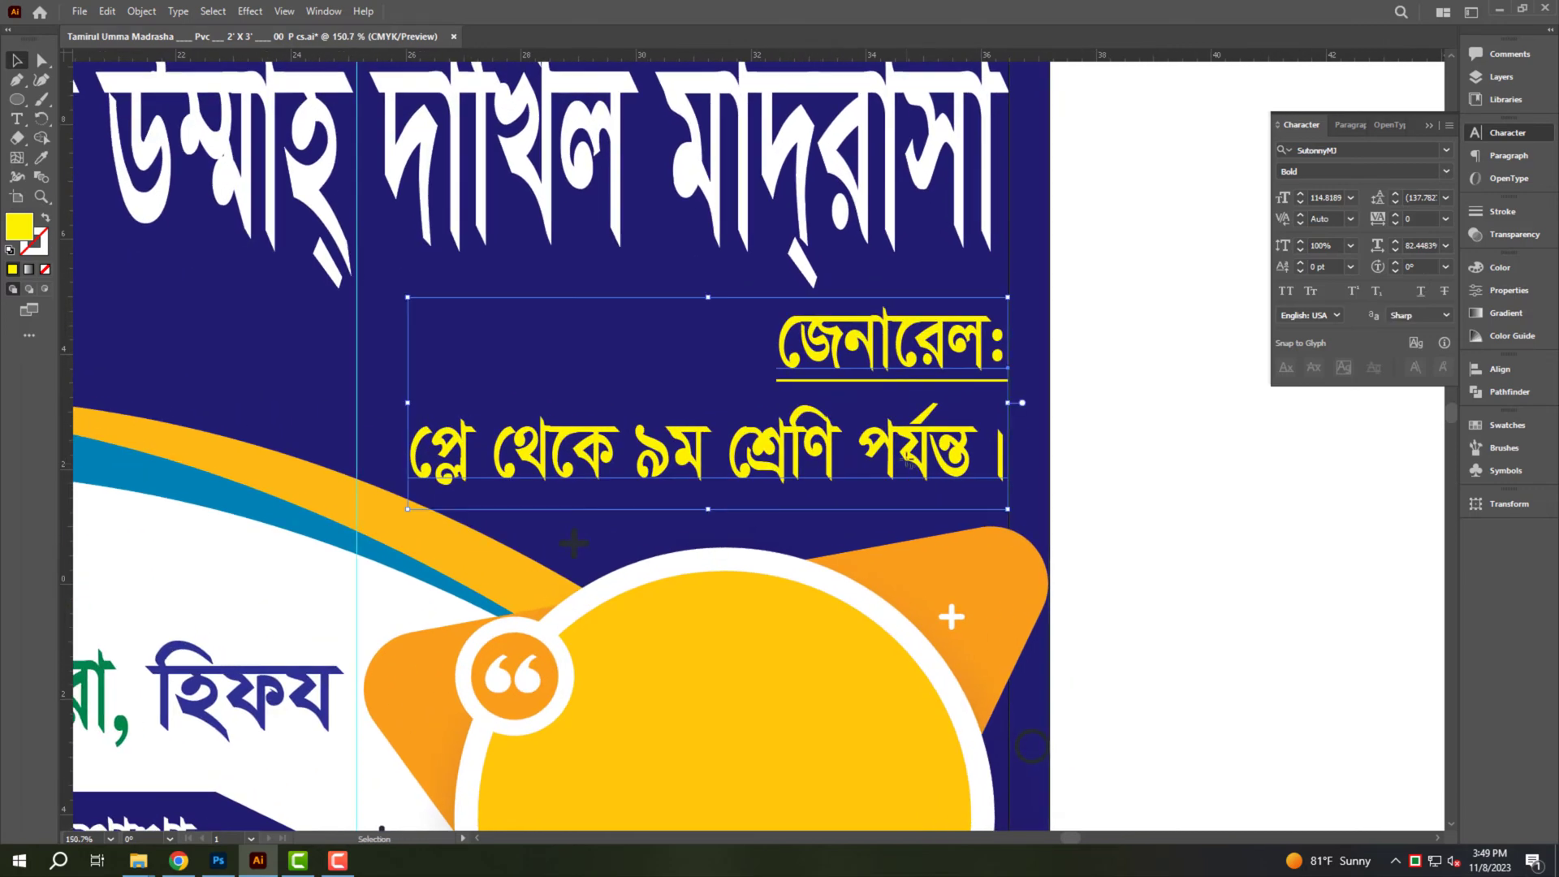
{"action": "key", "text": "ctrl+z"}
{"action": "key", "text": "ctrl+z"}
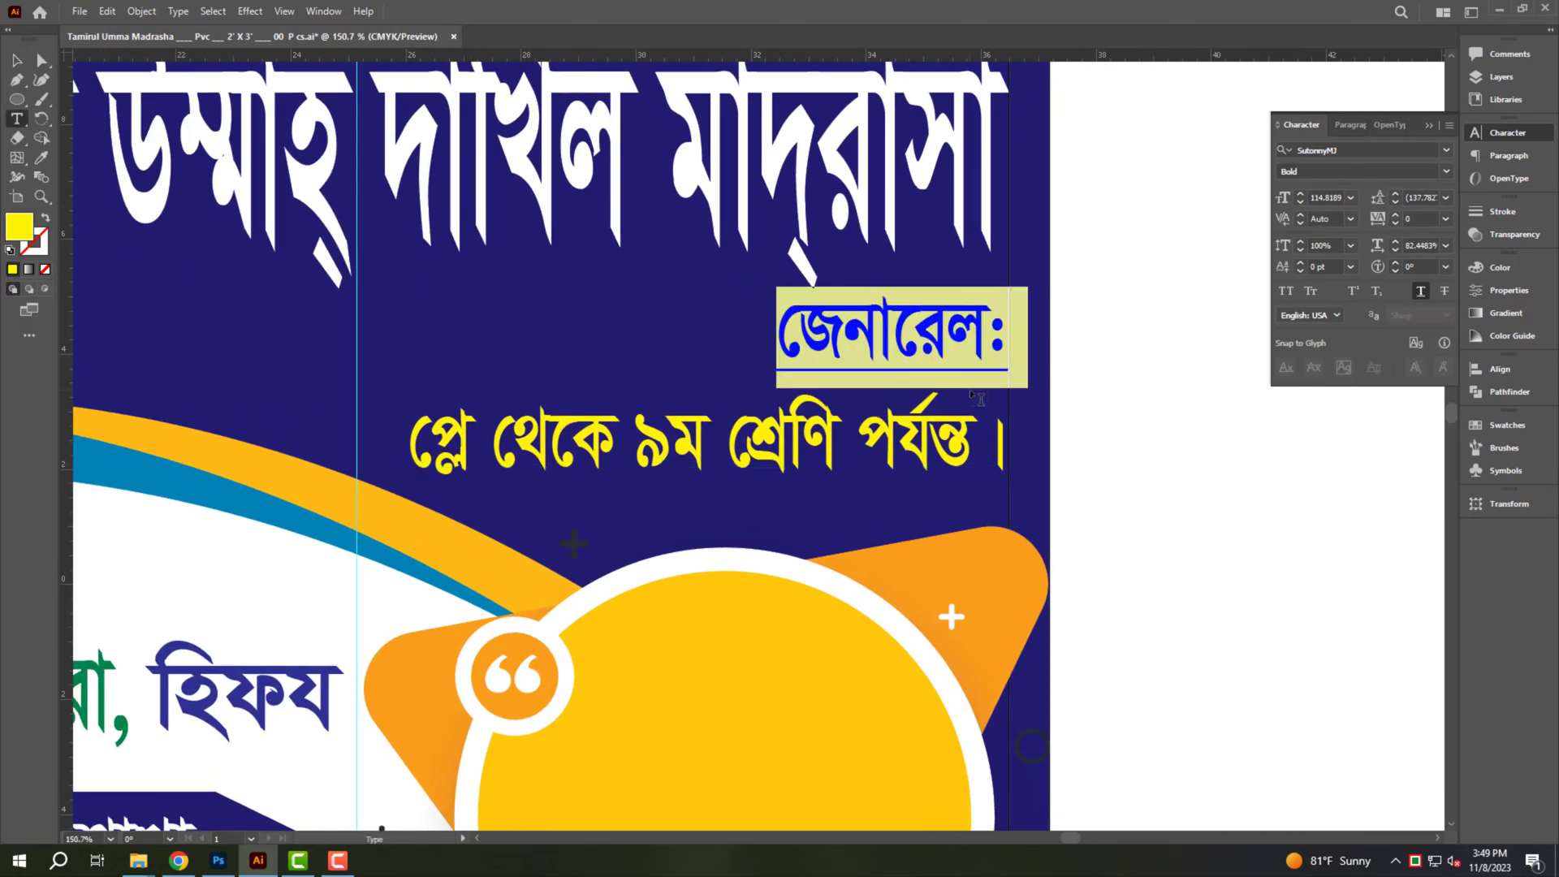
{"action": "key", "text": "Escape"}
{"action": "key", "text": "ctrl+shift+c"}
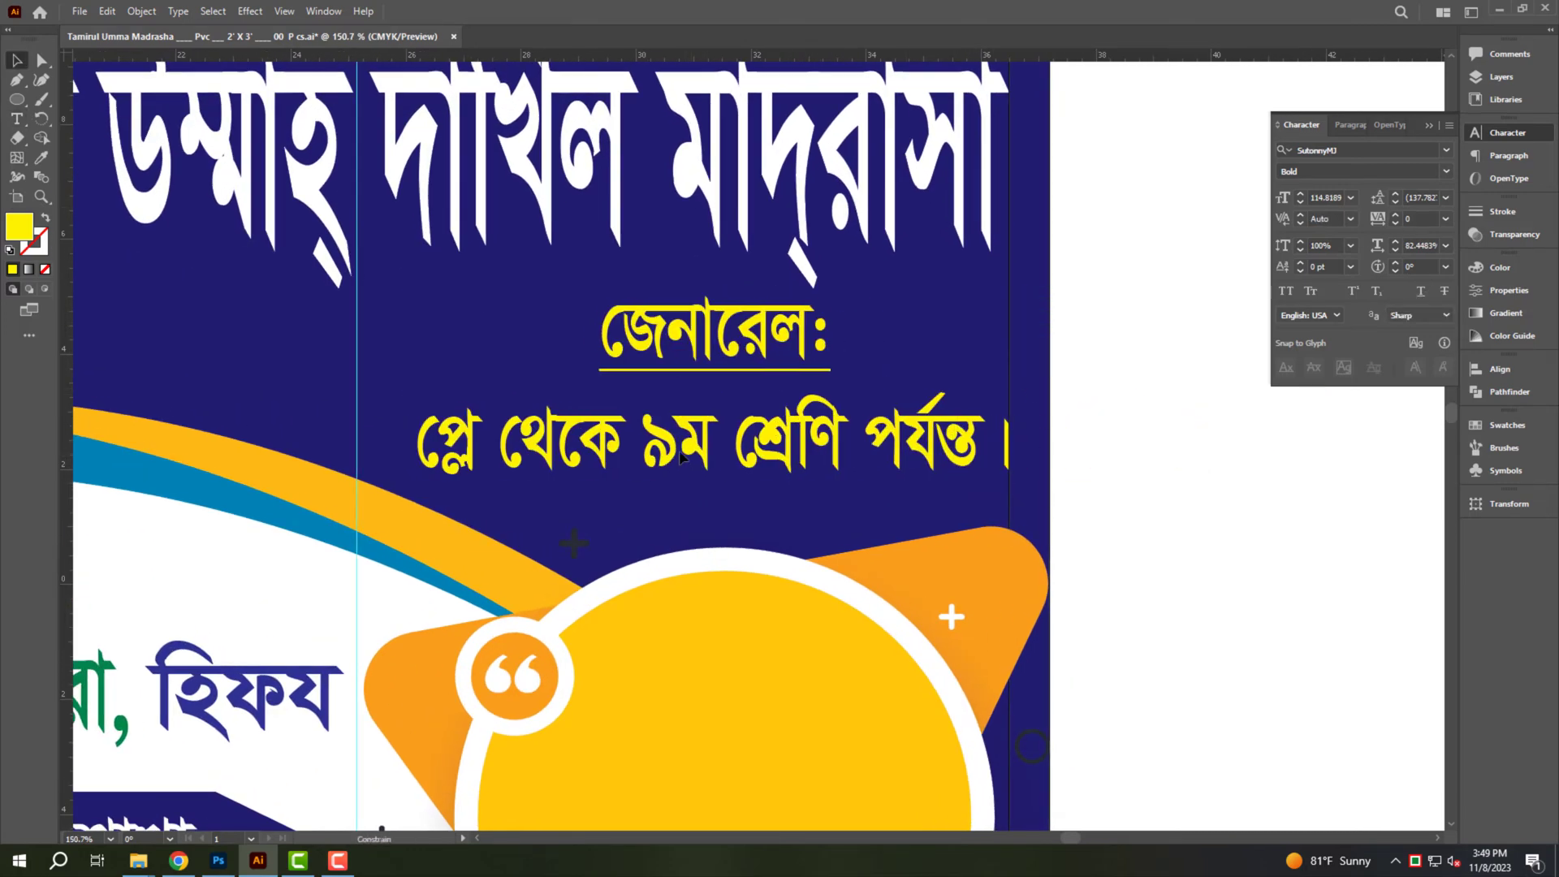
{"action": "key", "text": "ctrl+z"}
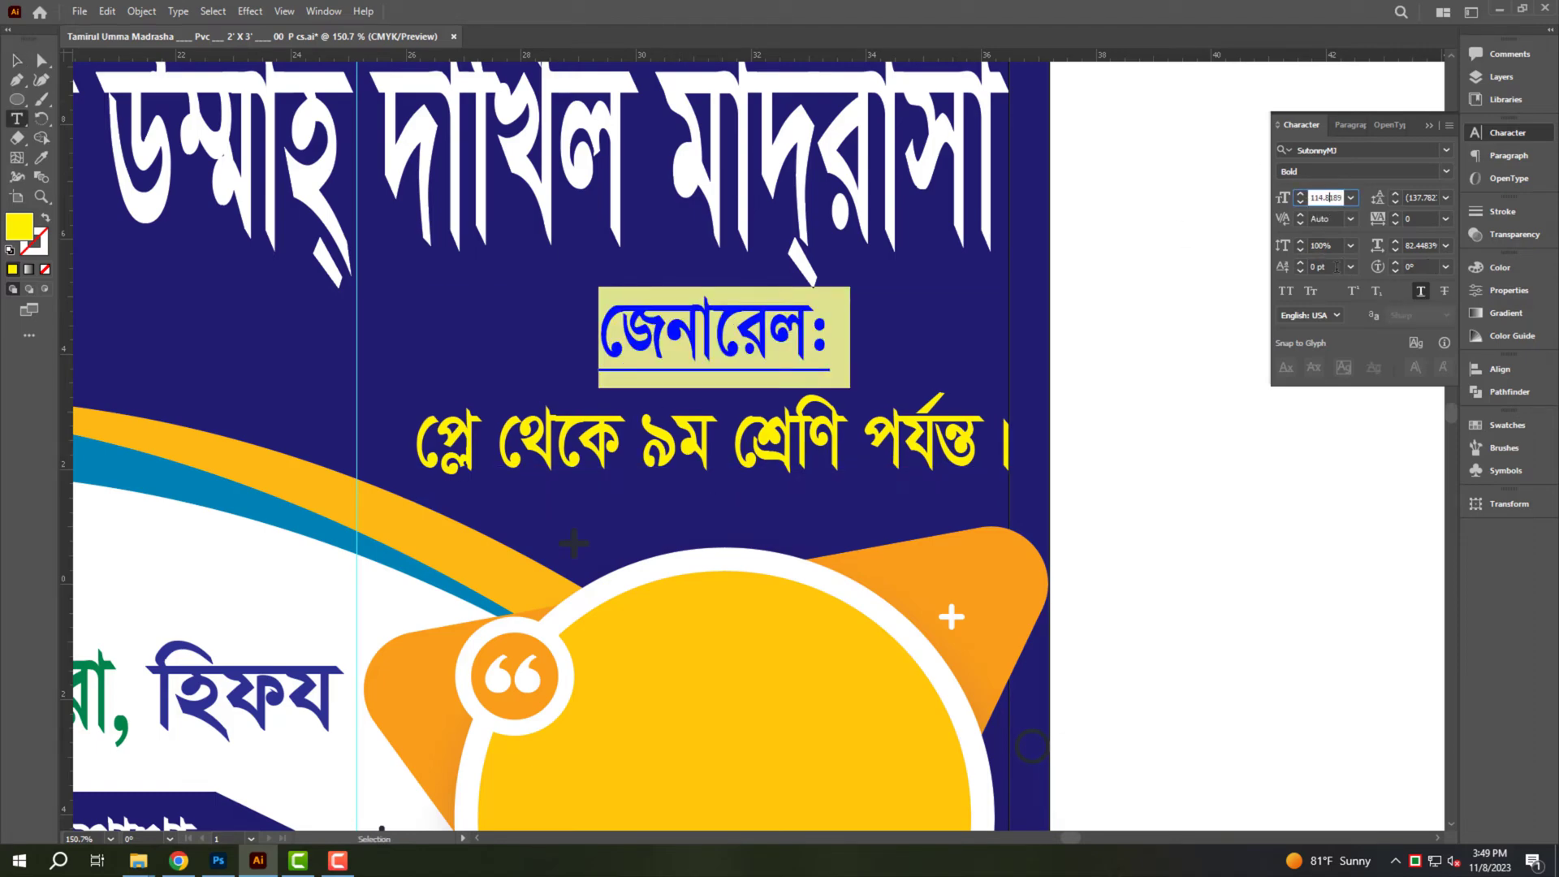
{"action": "key", "text": "Escape"}
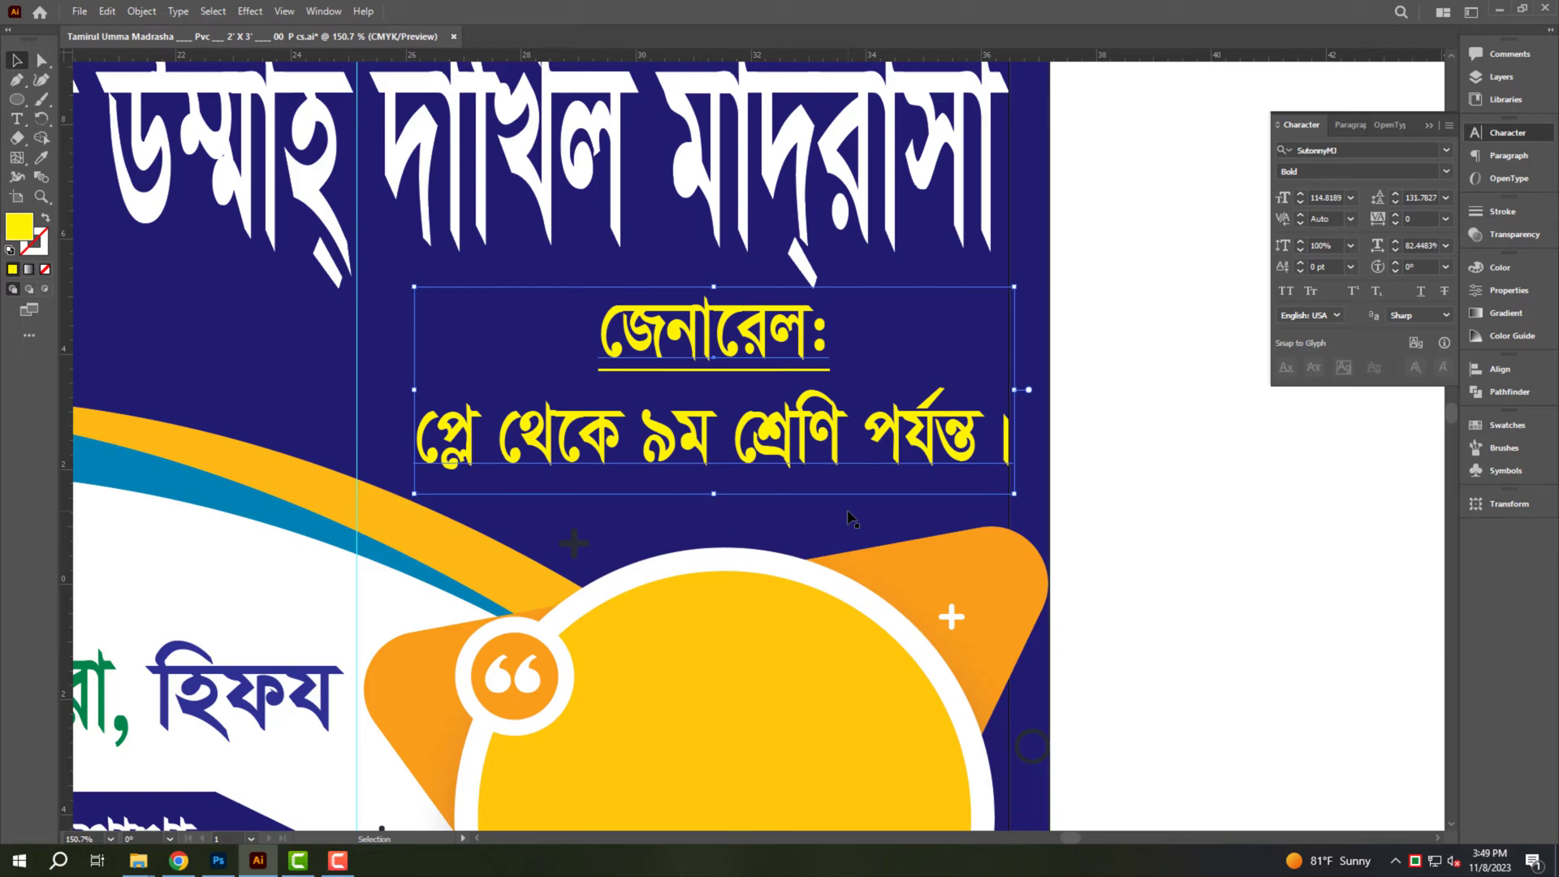
{"action": "key", "text": "Down"}
{"action": "key", "text": "Down"}
{"action": "key", "text": "Down"}
{"action": "key", "text": "Down"}
{"action": "key", "text": "Down"}
{"action": "key", "text": "Down"}
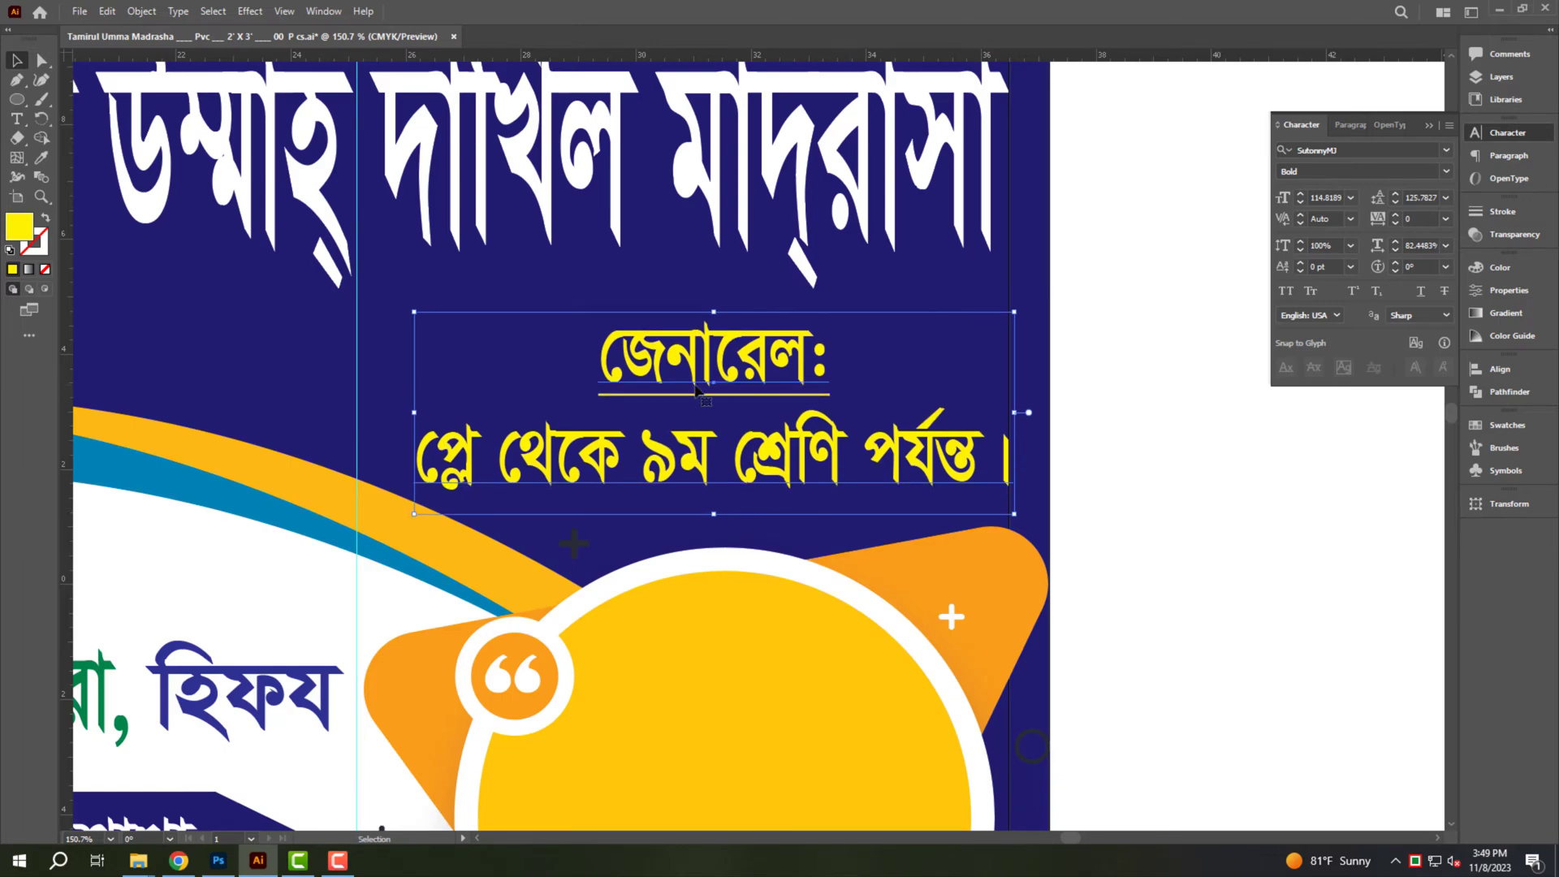
Set the জেনারেলঃ heading to 70% vertical scale and enlarge the General text block slightly.
{"action": "key", "text": "ctrl+z"}
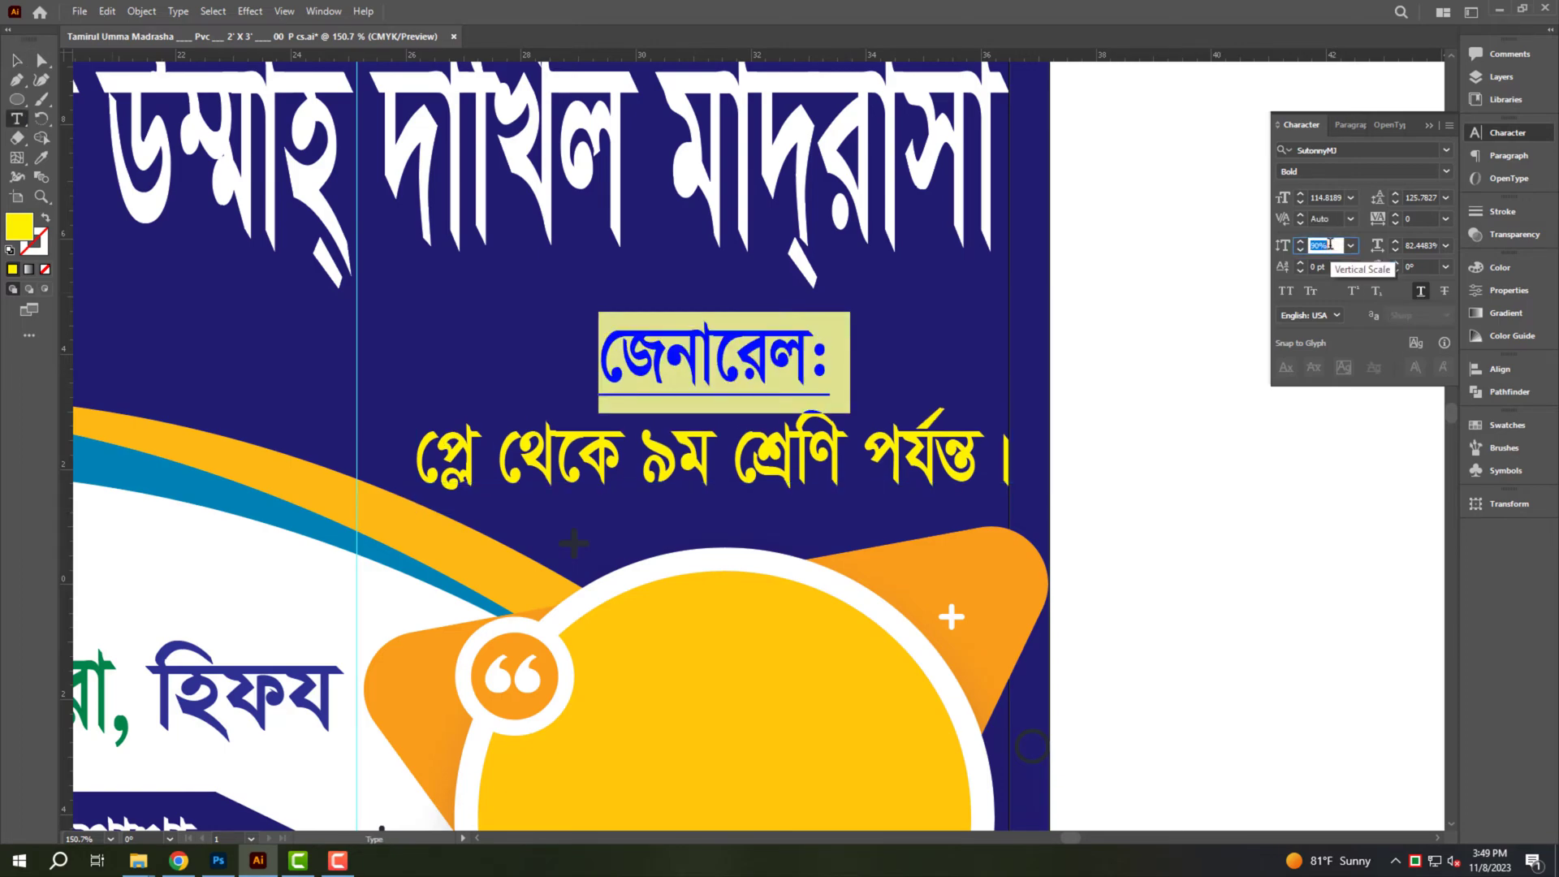
{"action": "type", "text": "80"}
{"action": "key", "text": "Return"}
{"action": "type", "text": "70"}
{"action": "key", "text": "Return"}
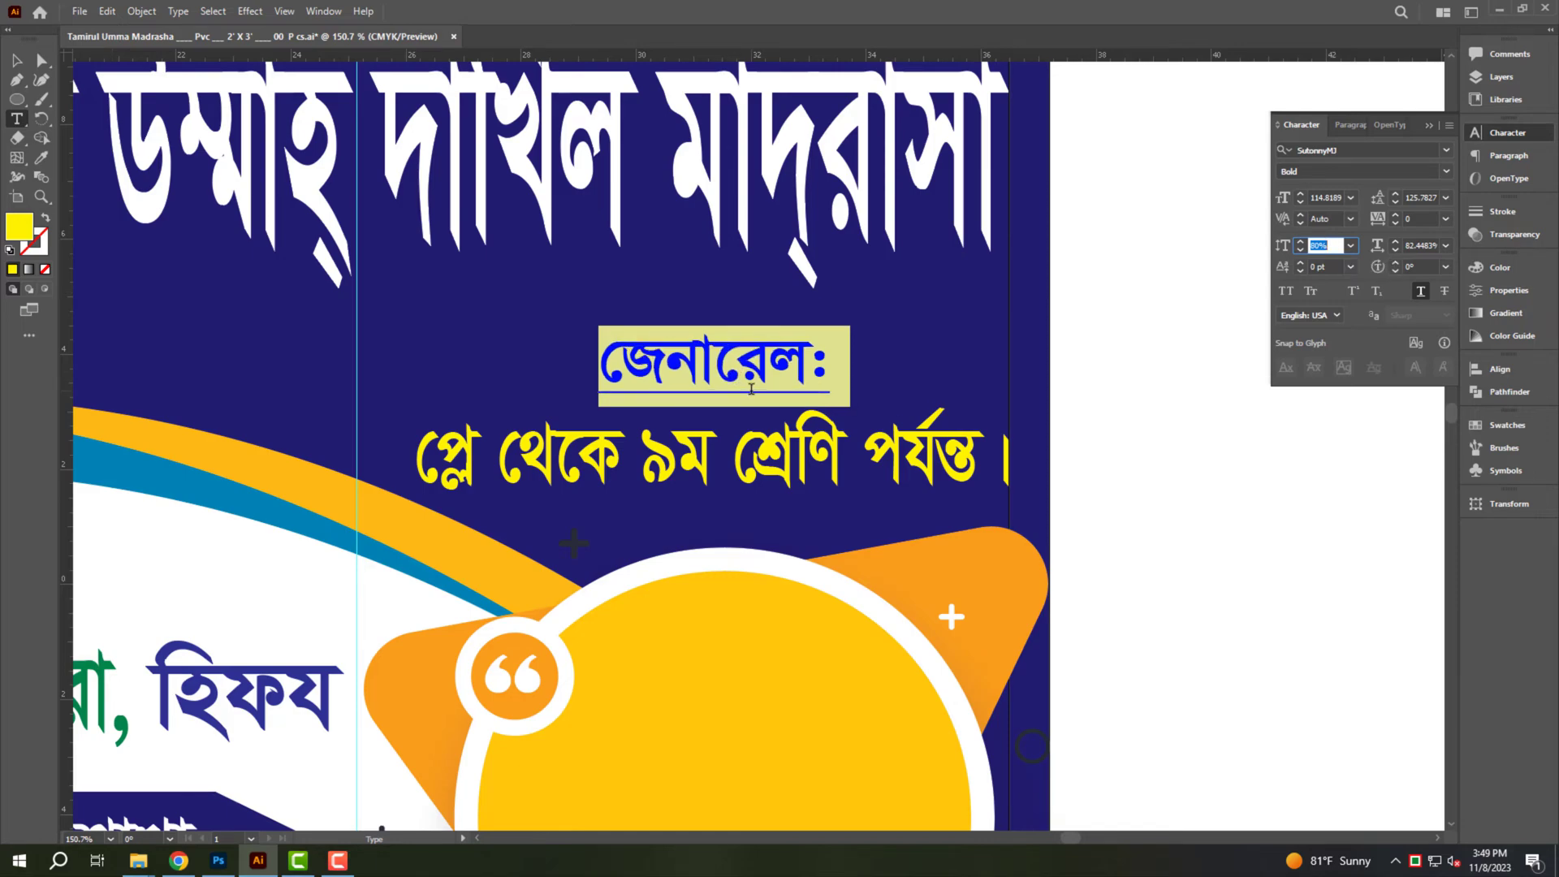
{"action": "key", "text": "Escape"}
{"action": "left_click_drag", "start_coordinate": [713, 325], "coordinate": [714, 317]}
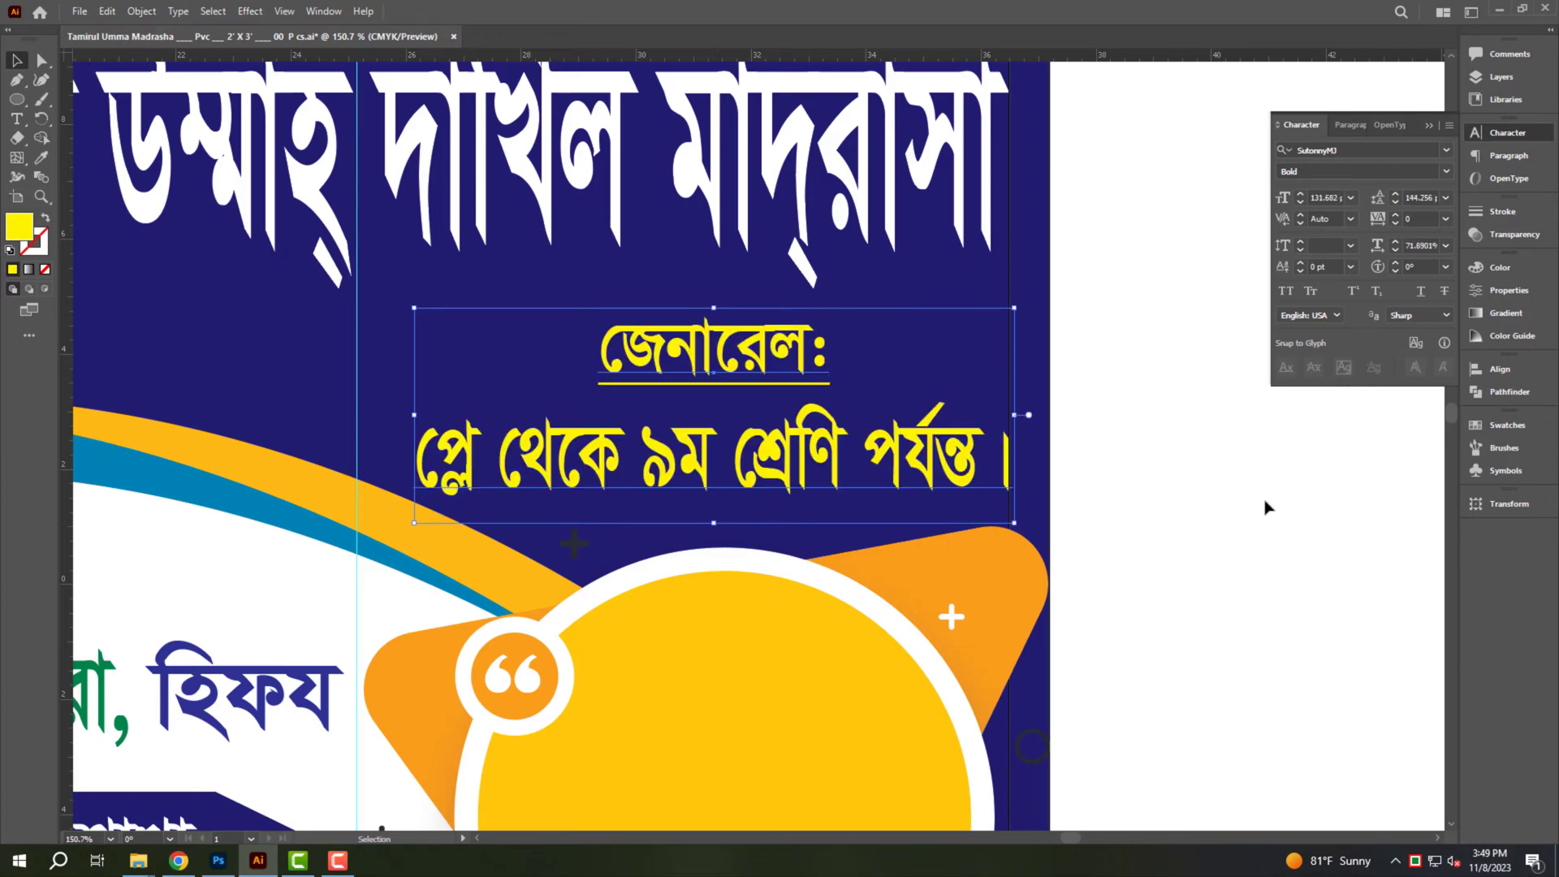
{"action": "left_click", "coordinate": [1218, 505]}
{"action": "left_click", "coordinate": [842, 479], "text": "alt"}
{"action": "left_click", "coordinate": [741, 484], "text": "alt"}
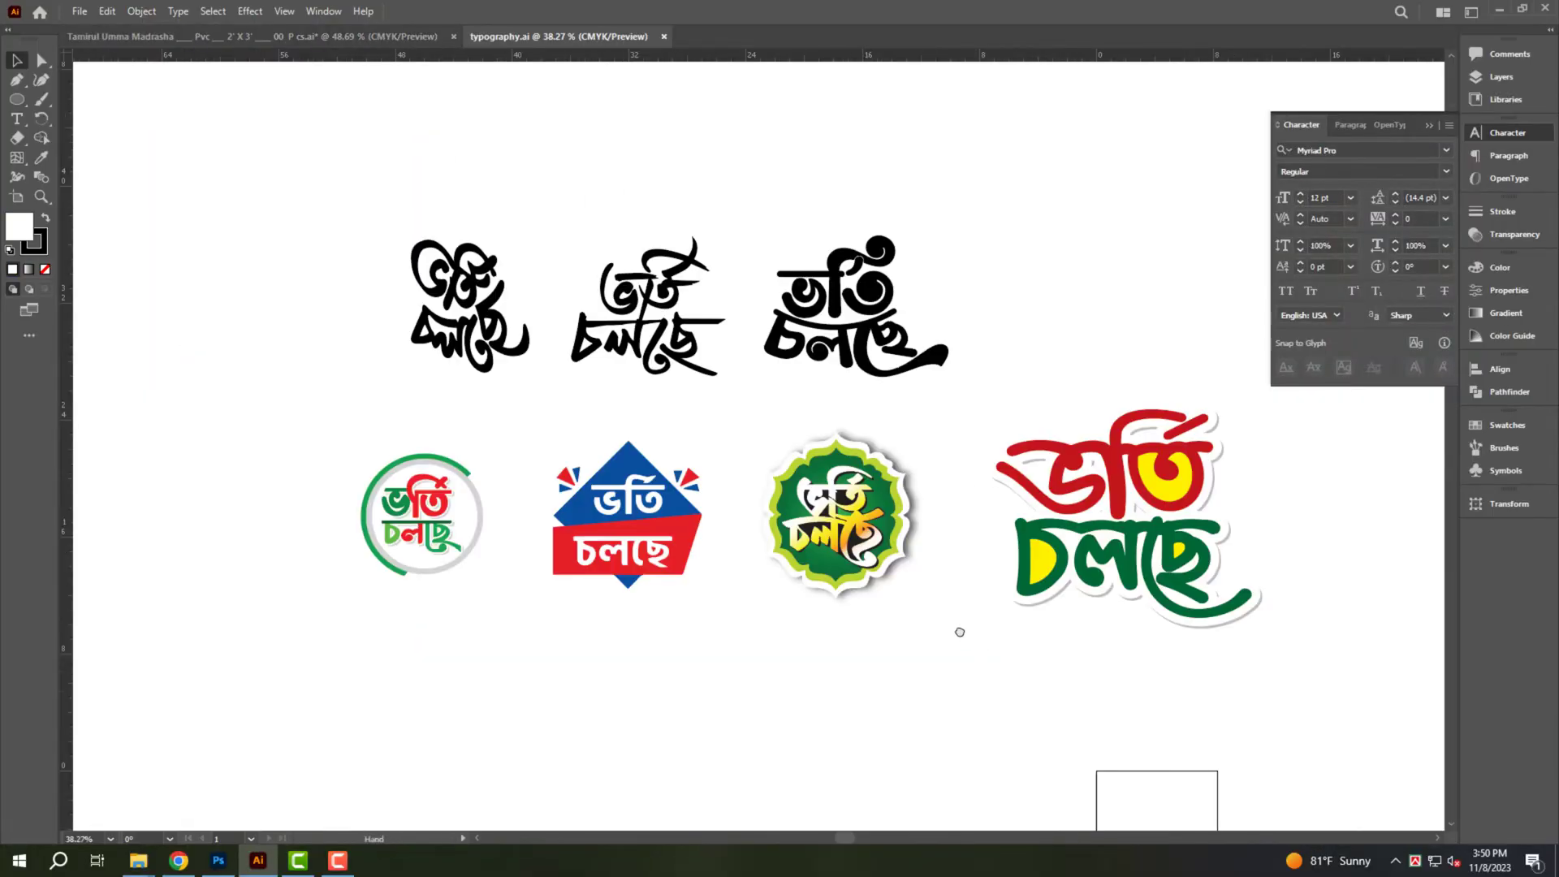
Cut the large ভর্তি চলছে sticker from typography.ai and close it without saving.
{"action": "left_click_drag", "start_coordinate": [960, 632], "coordinate": [861, 583]}
{"action": "left_click", "coordinate": [1023, 535]}
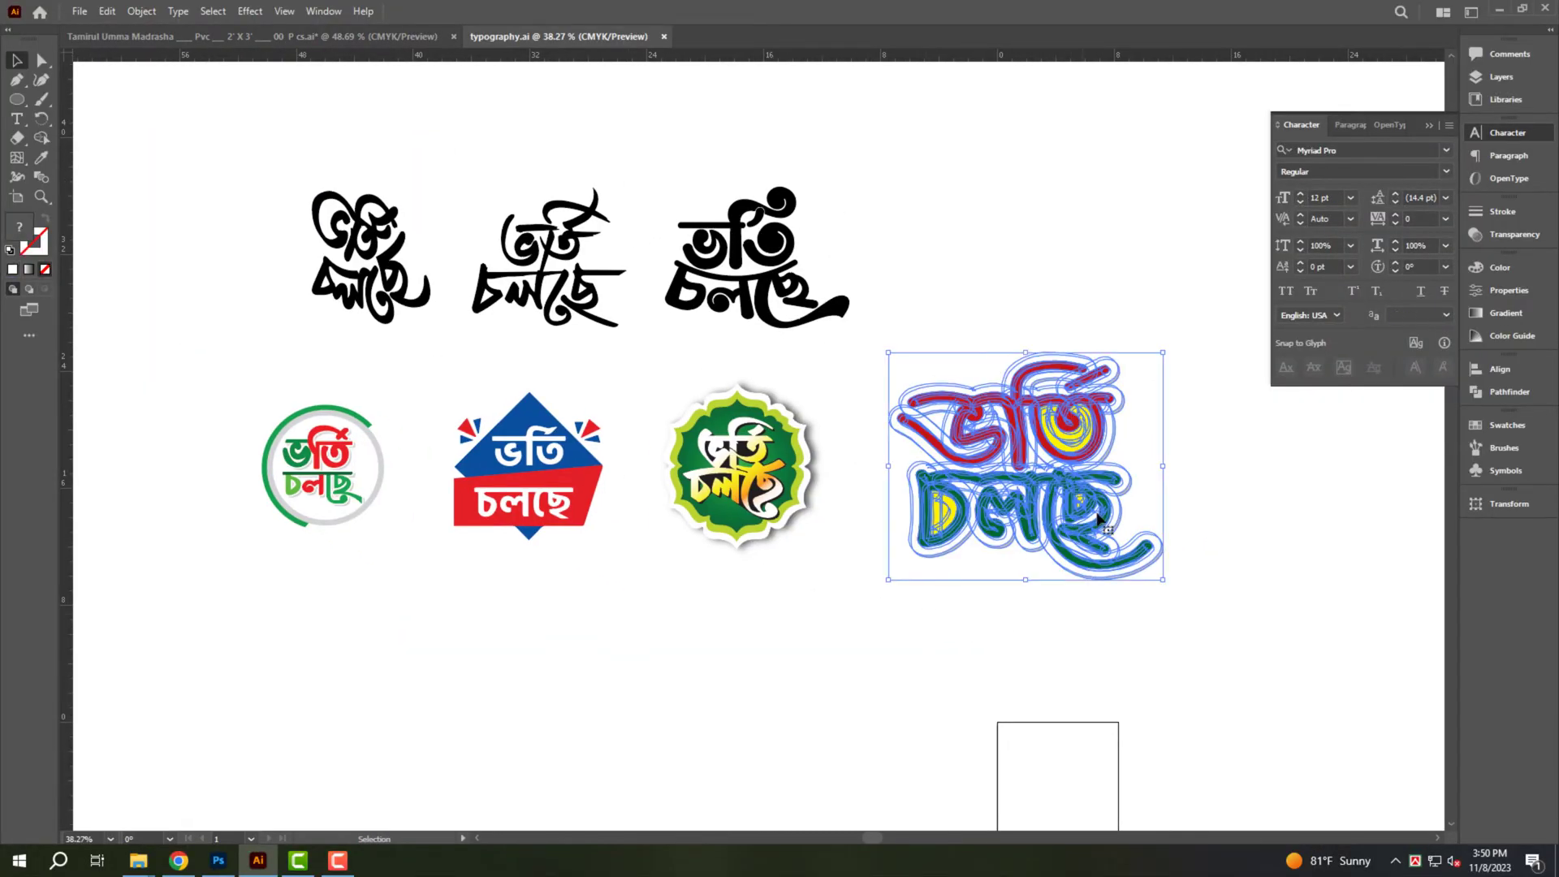
{"action": "key", "text": "ctrl+x"}
{"action": "key", "text": "ctrl+w"}
{"action": "left_click", "coordinate": [861, 452]}
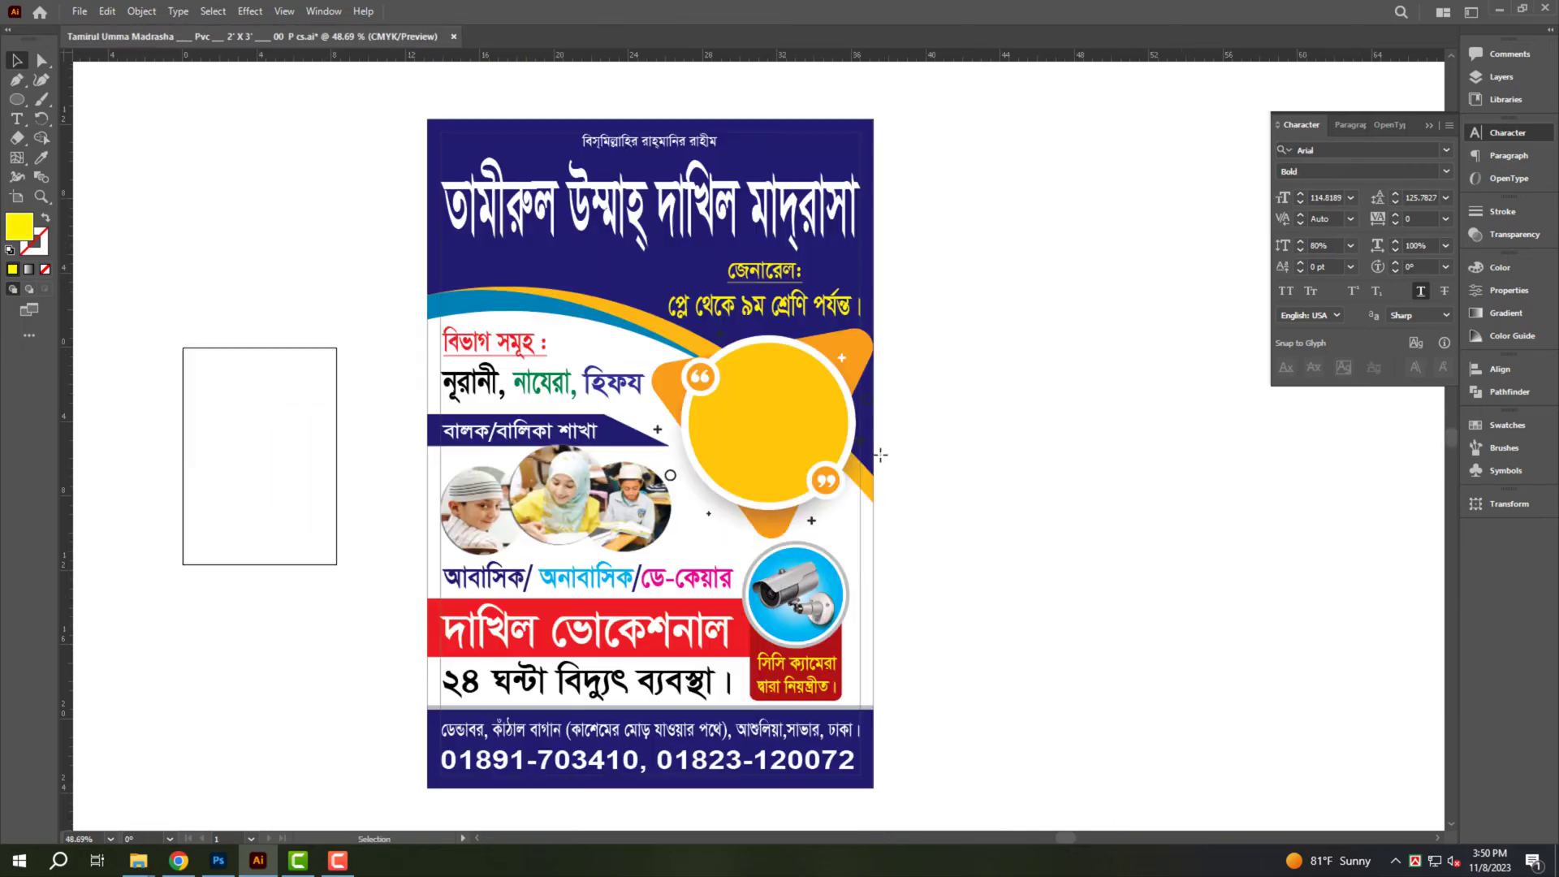
Paste the ভর্তি চলছে lettering into the poster, shrink it, and fill the badge circle white.
{"action": "left_click_drag", "start_coordinate": [1080, 520], "coordinate": [1138, 563]}
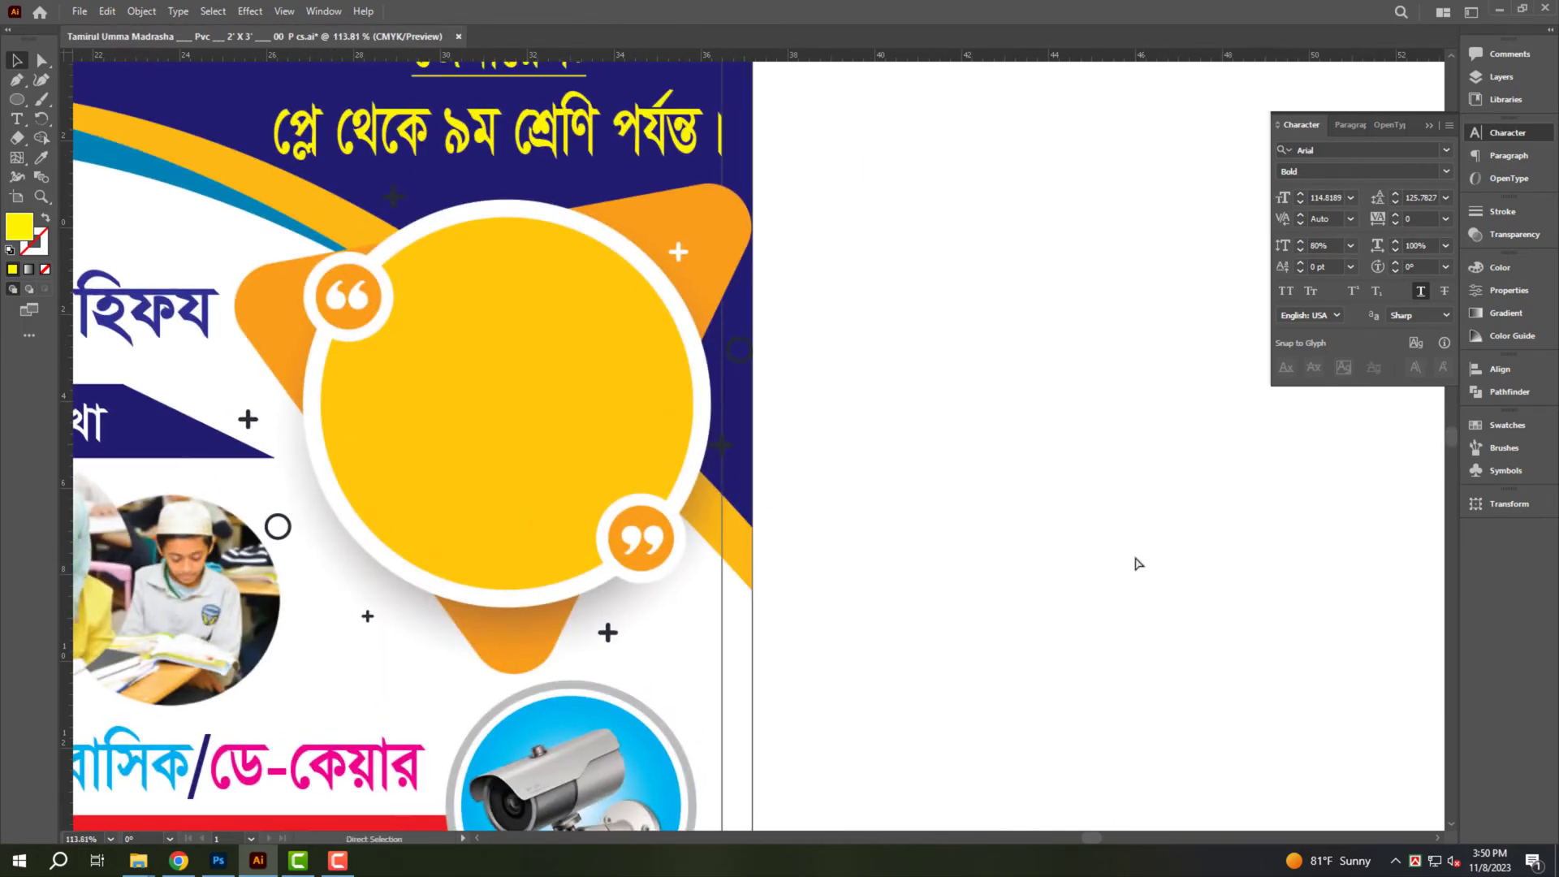
{"action": "key", "text": "ctrl+v"}
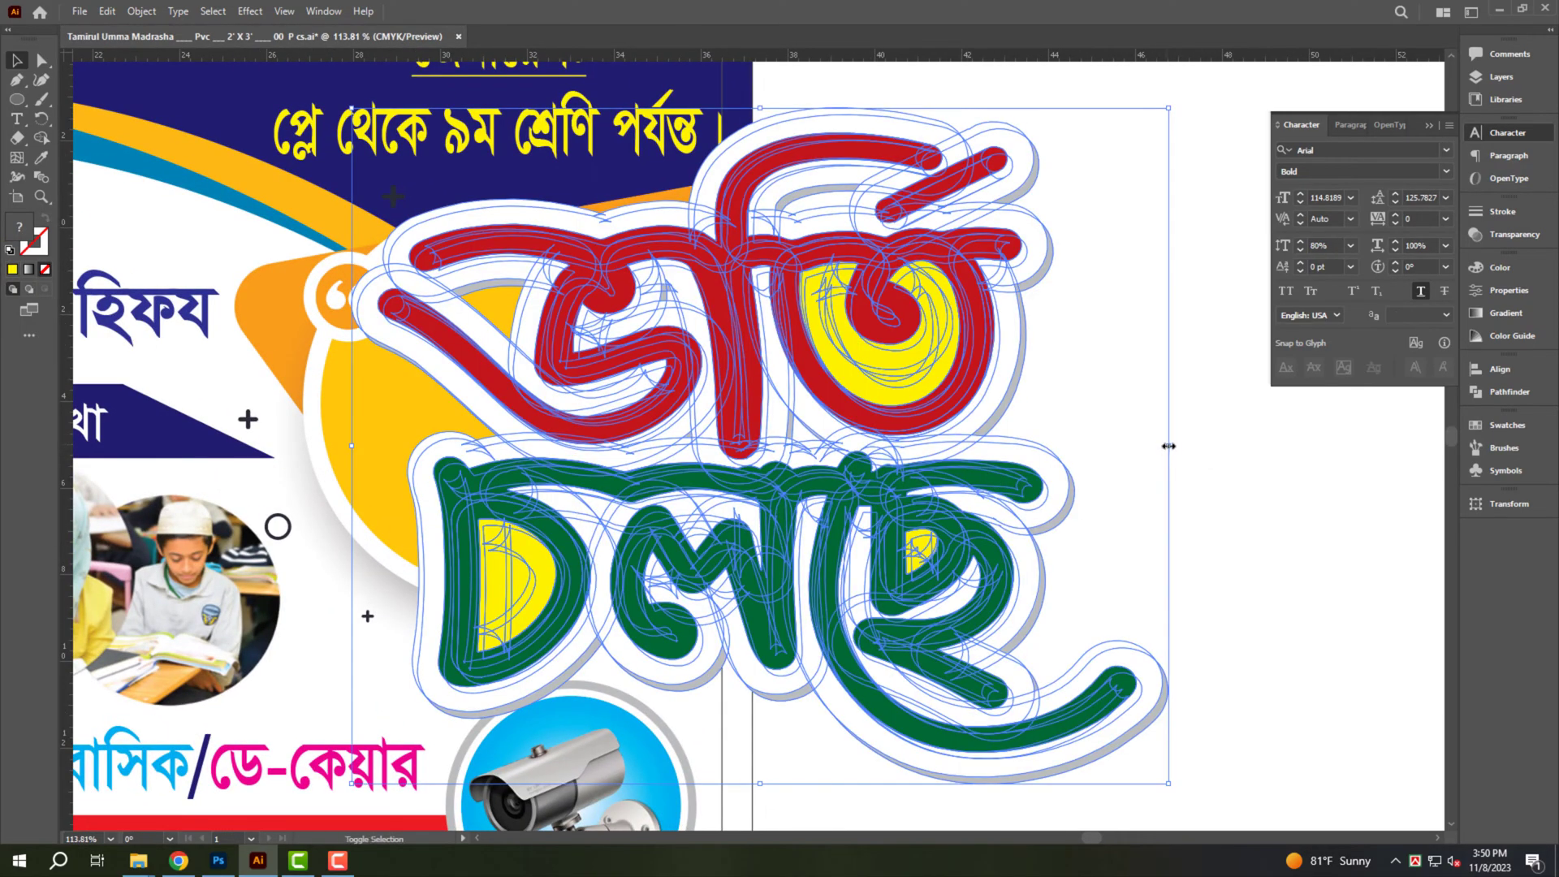
{"action": "left_click_drag", "start_coordinate": [1168, 445], "coordinate": [713, 446]}
{"action": "left_click", "coordinate": [1158, 596]}
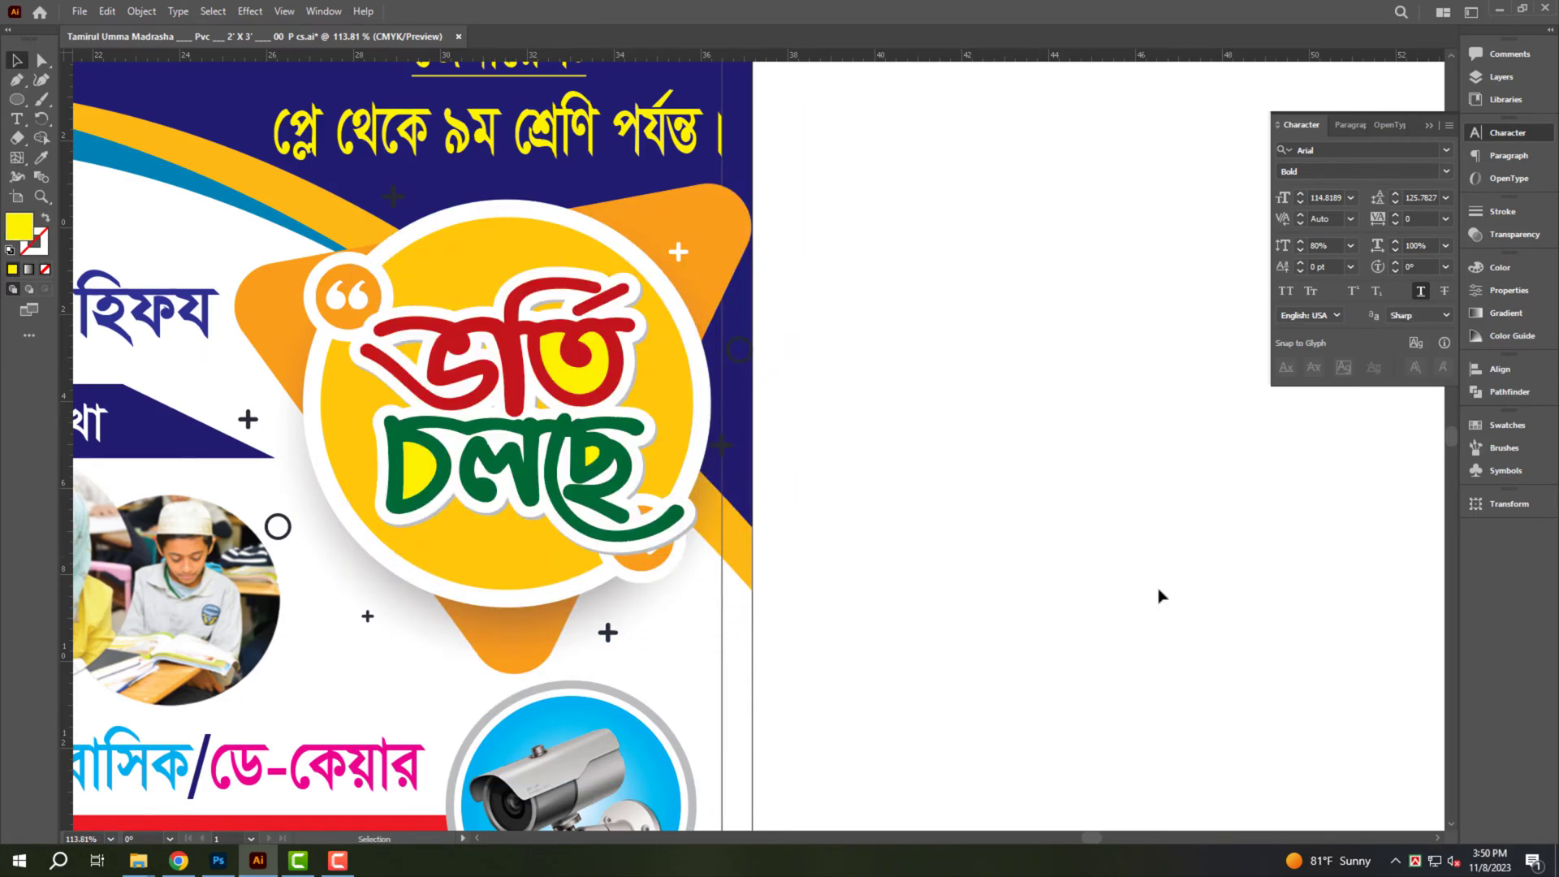
{"action": "left_click", "coordinate": [678, 399]}
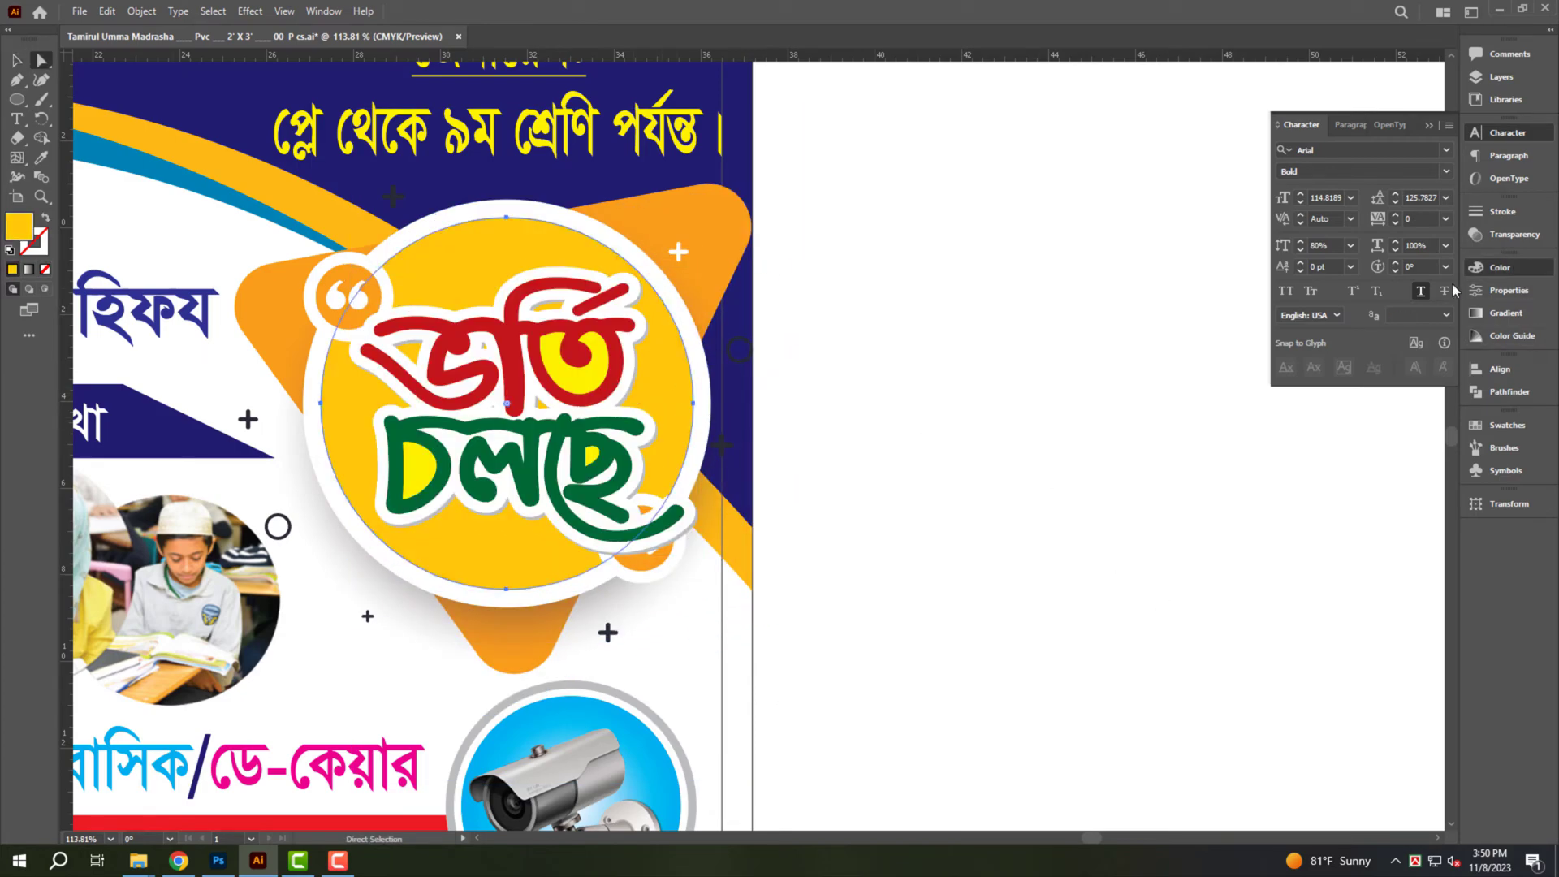
{"action": "left_click", "coordinate": [1494, 267]}
{"action": "left_click", "coordinate": [1296, 369]}
{"action": "left_click", "coordinate": [922, 479]}
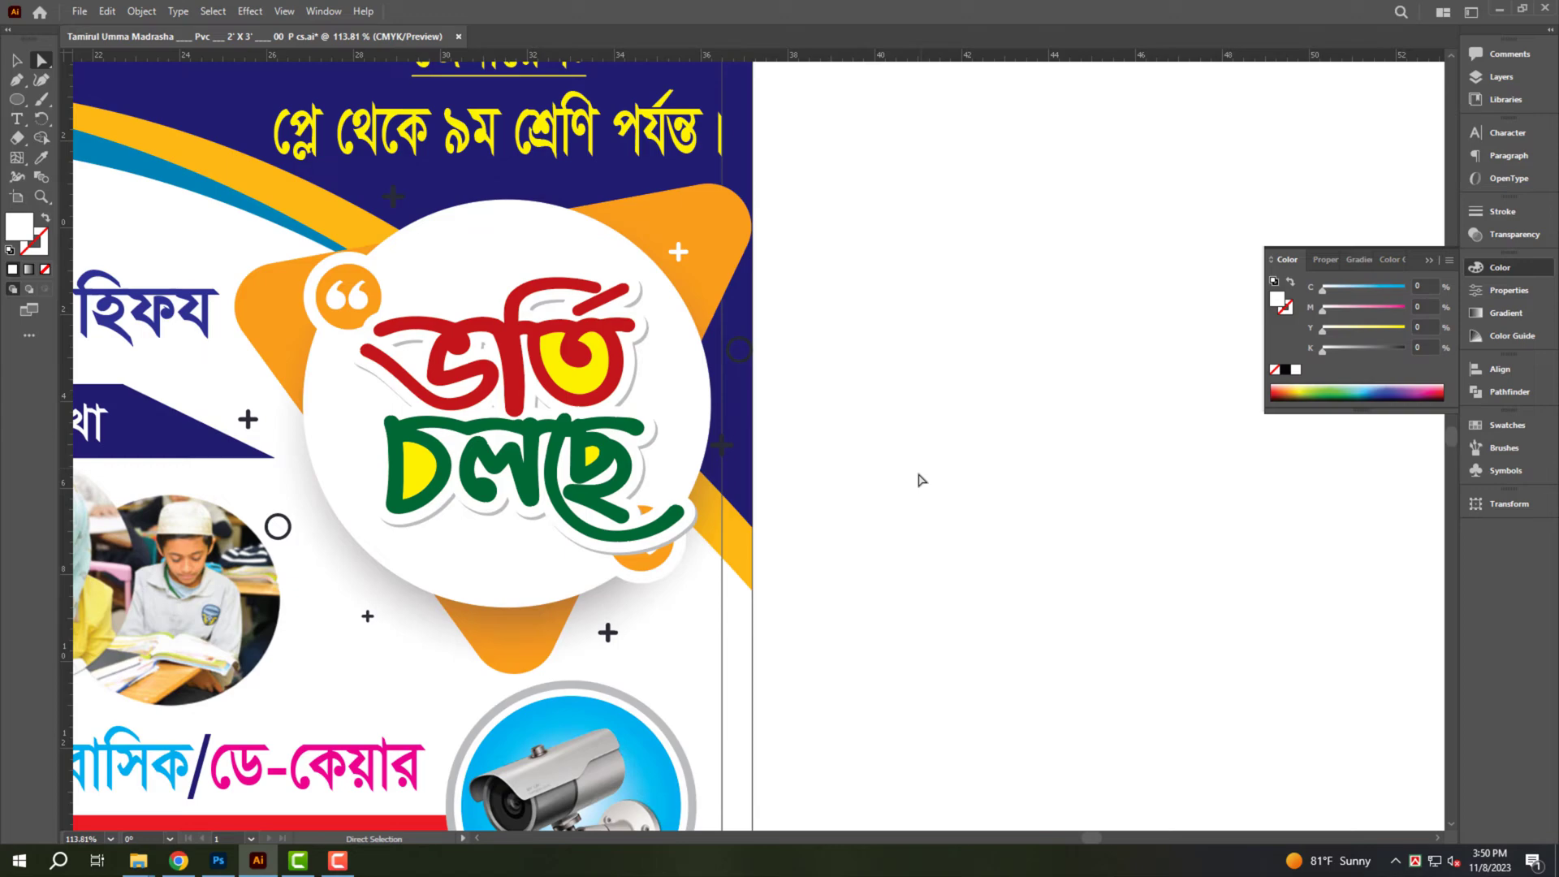
Give the badge's outer ring a yellow fill and its inner circle white.
{"action": "left_click", "coordinate": [540, 435]}
{"action": "key", "text": "ctrl+z"}
{"action": "key", "text": "a"}
{"action": "left_click", "coordinate": [711, 393]}
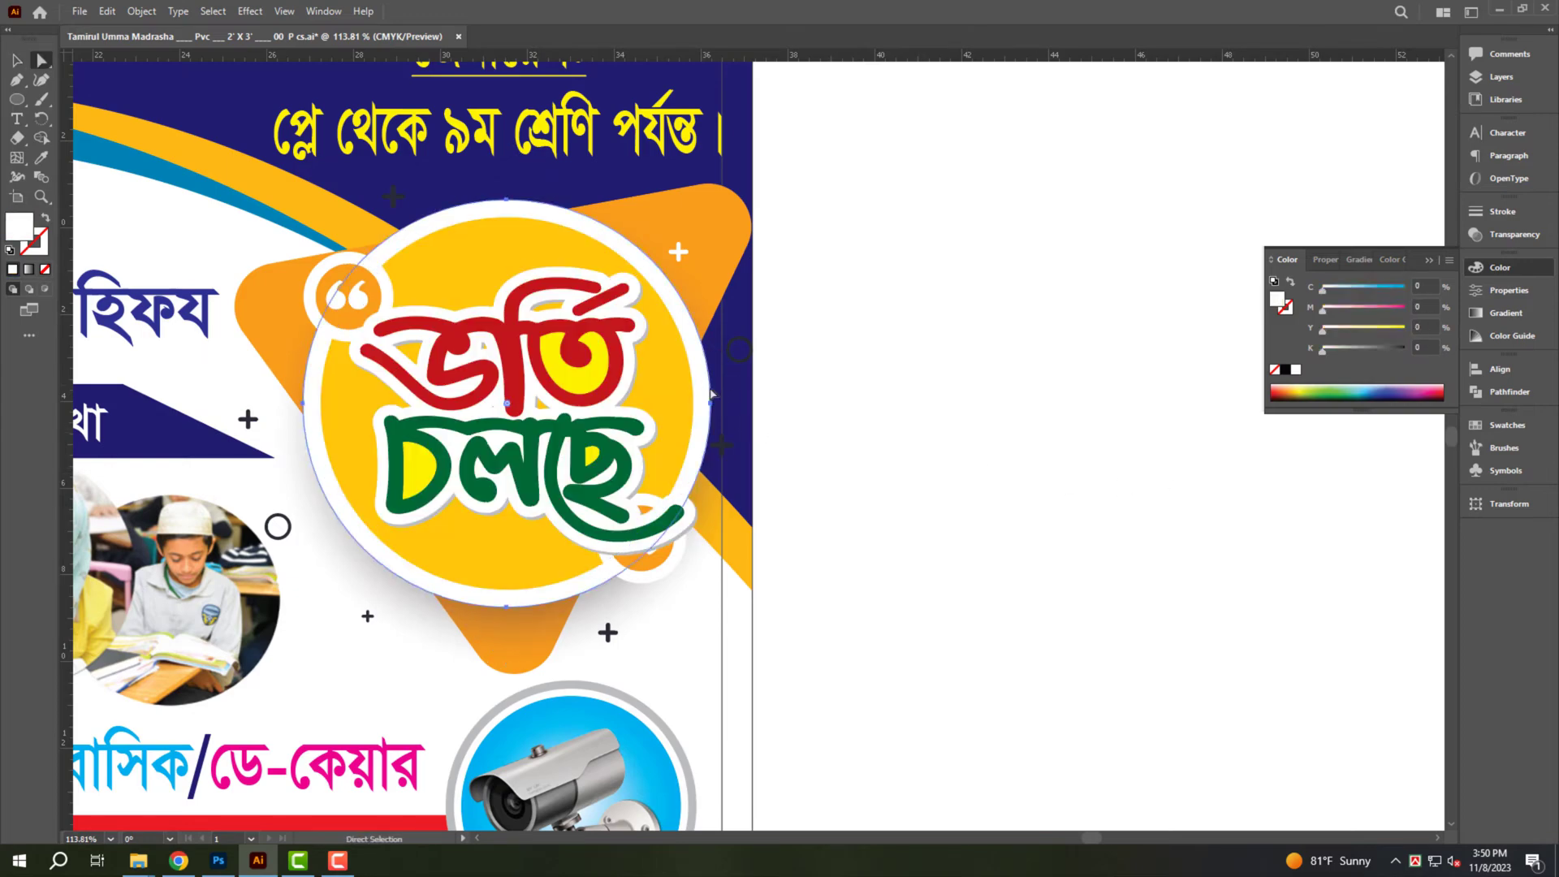
{"action": "left_click", "coordinate": [672, 431]}
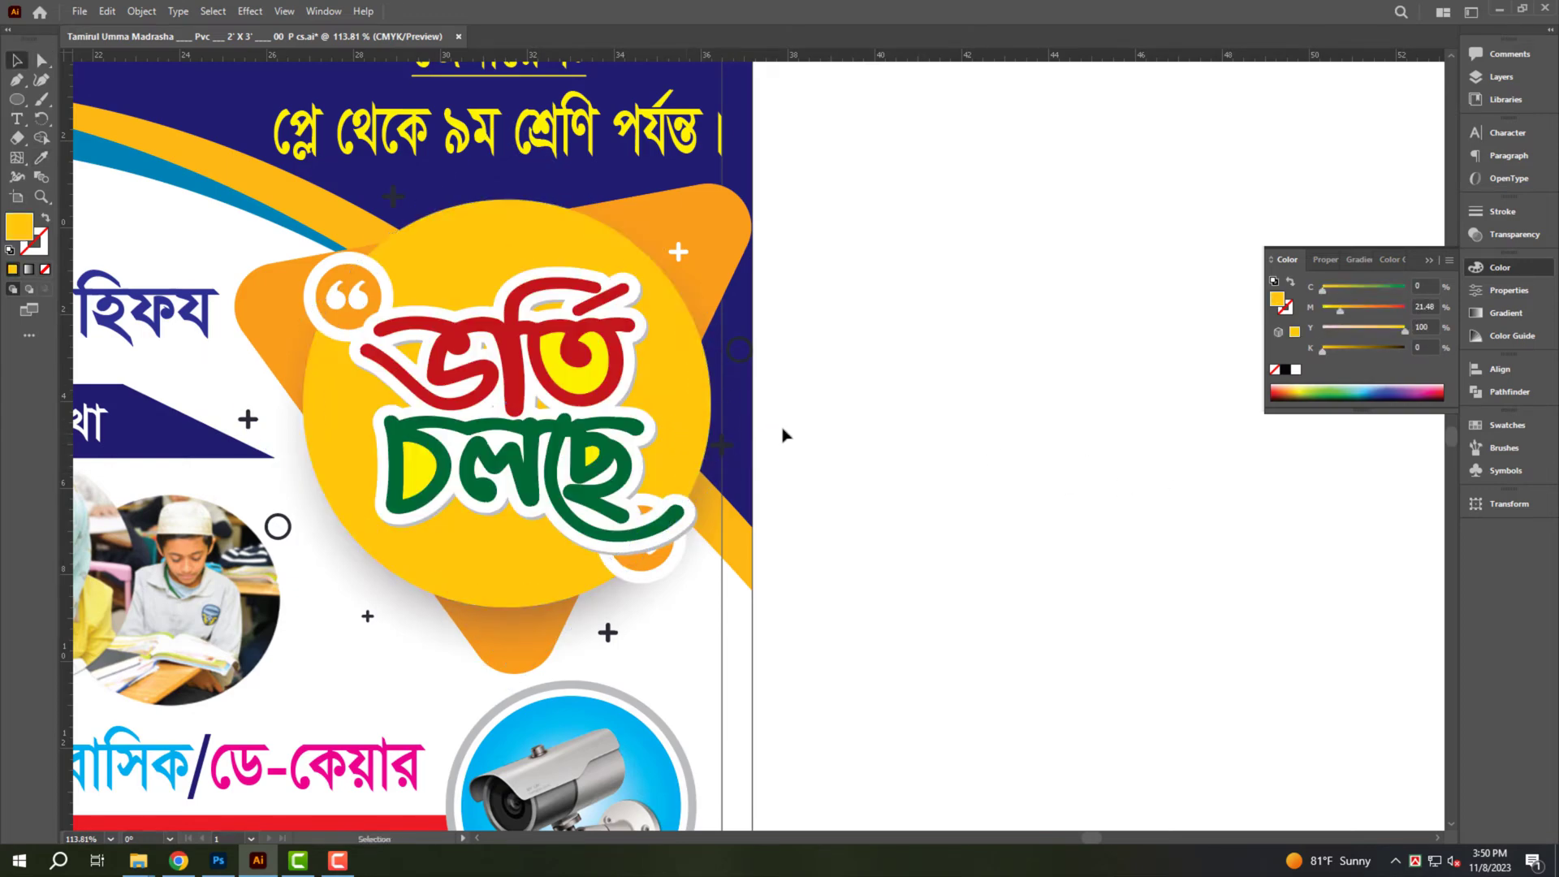
{"action": "key", "text": "a"}
{"action": "left_click", "coordinate": [696, 397]}
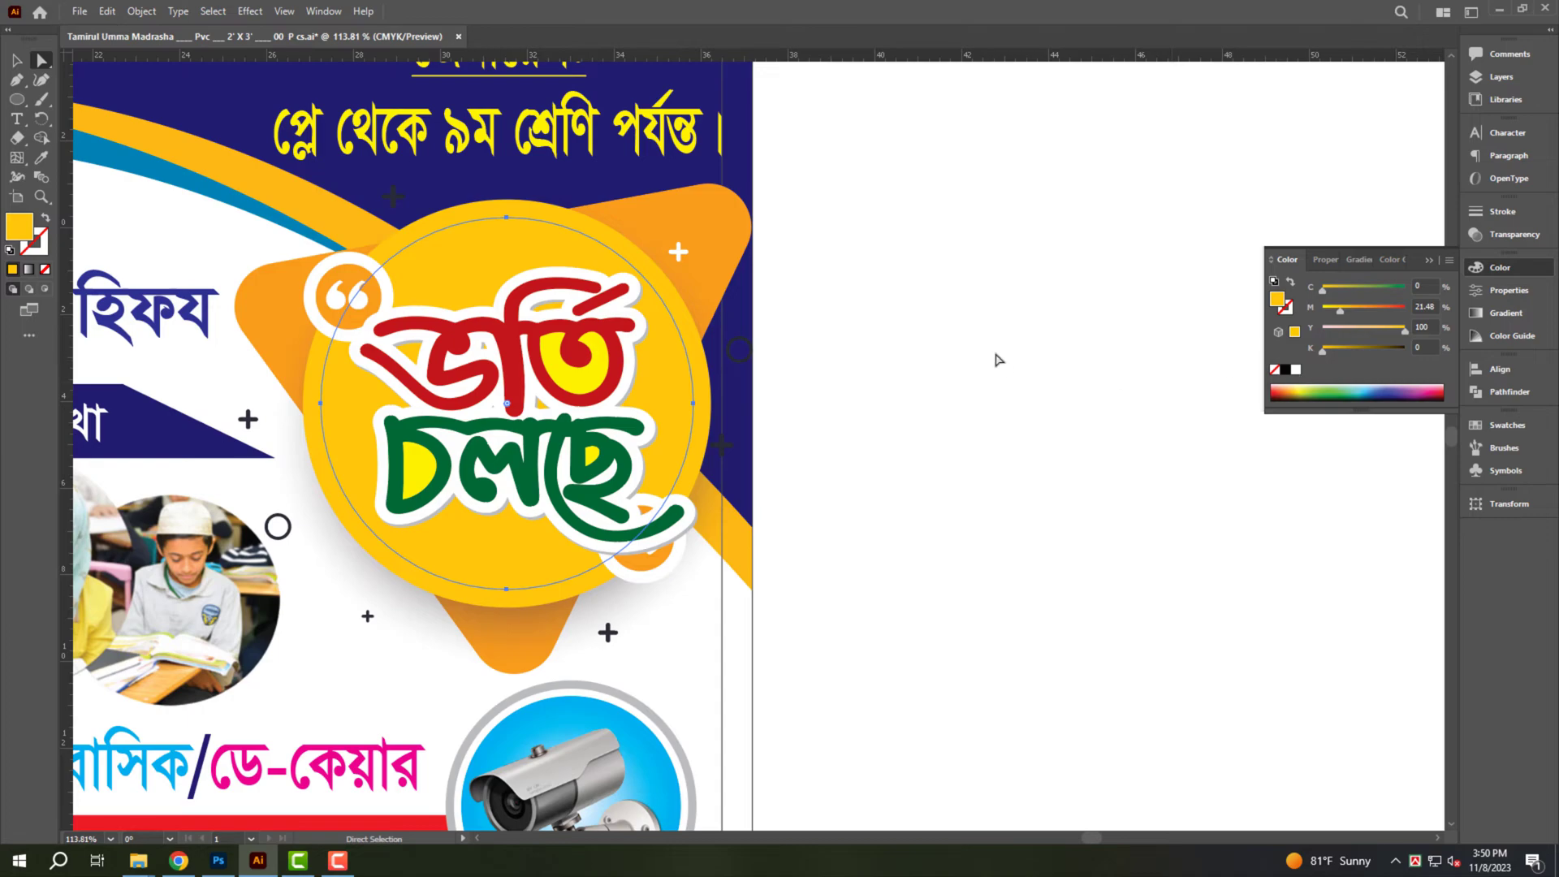
{"action": "left_click", "coordinate": [1296, 371]}
{"action": "key", "text": "v"}
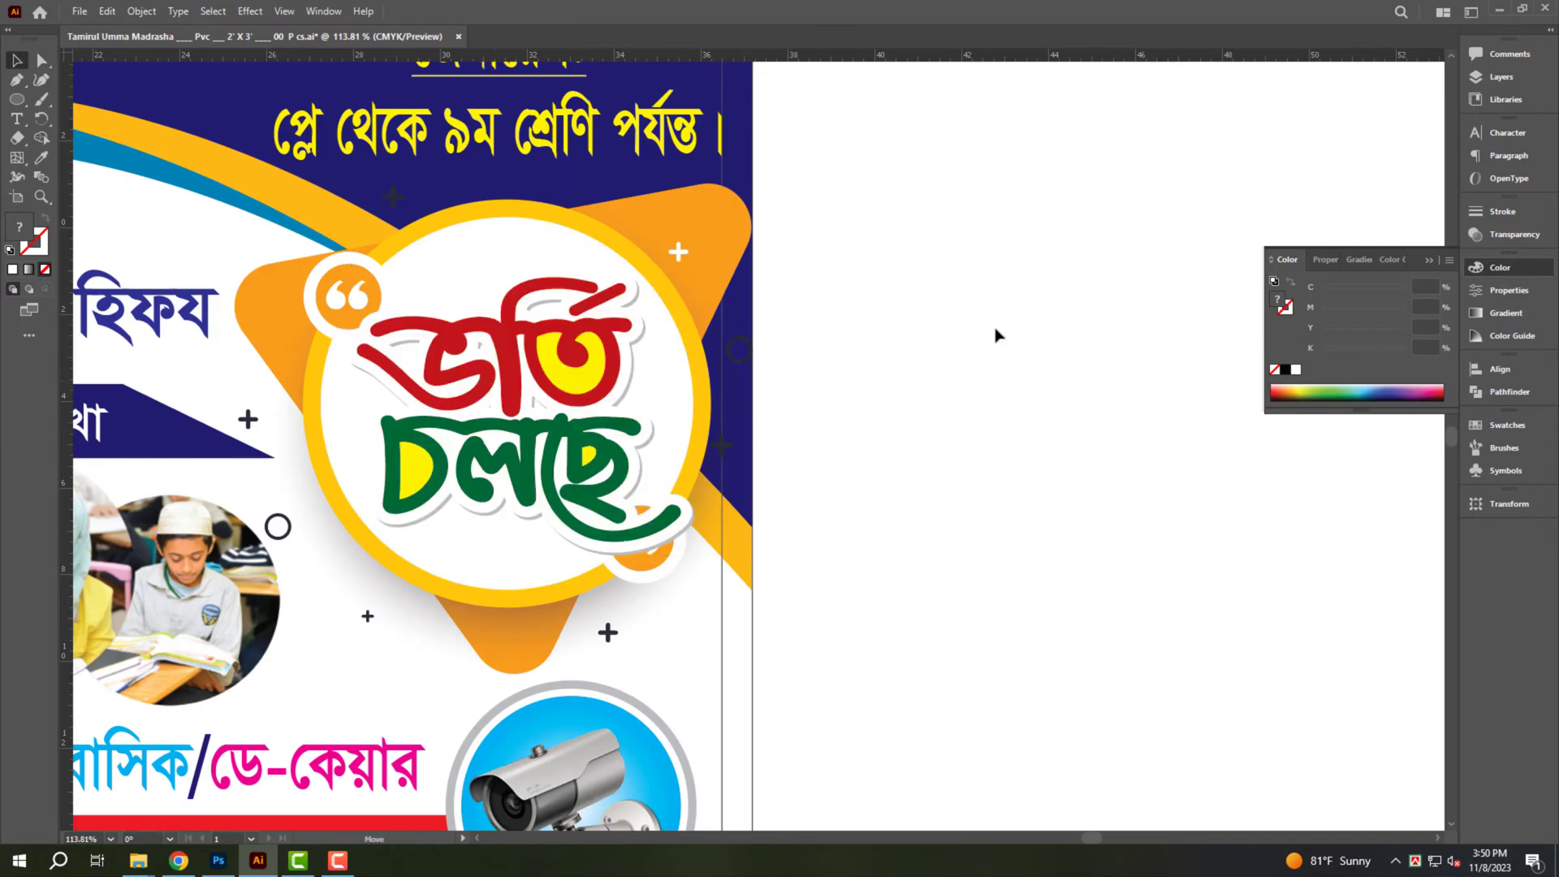
{"action": "double_click", "coordinate": [351, 315]}
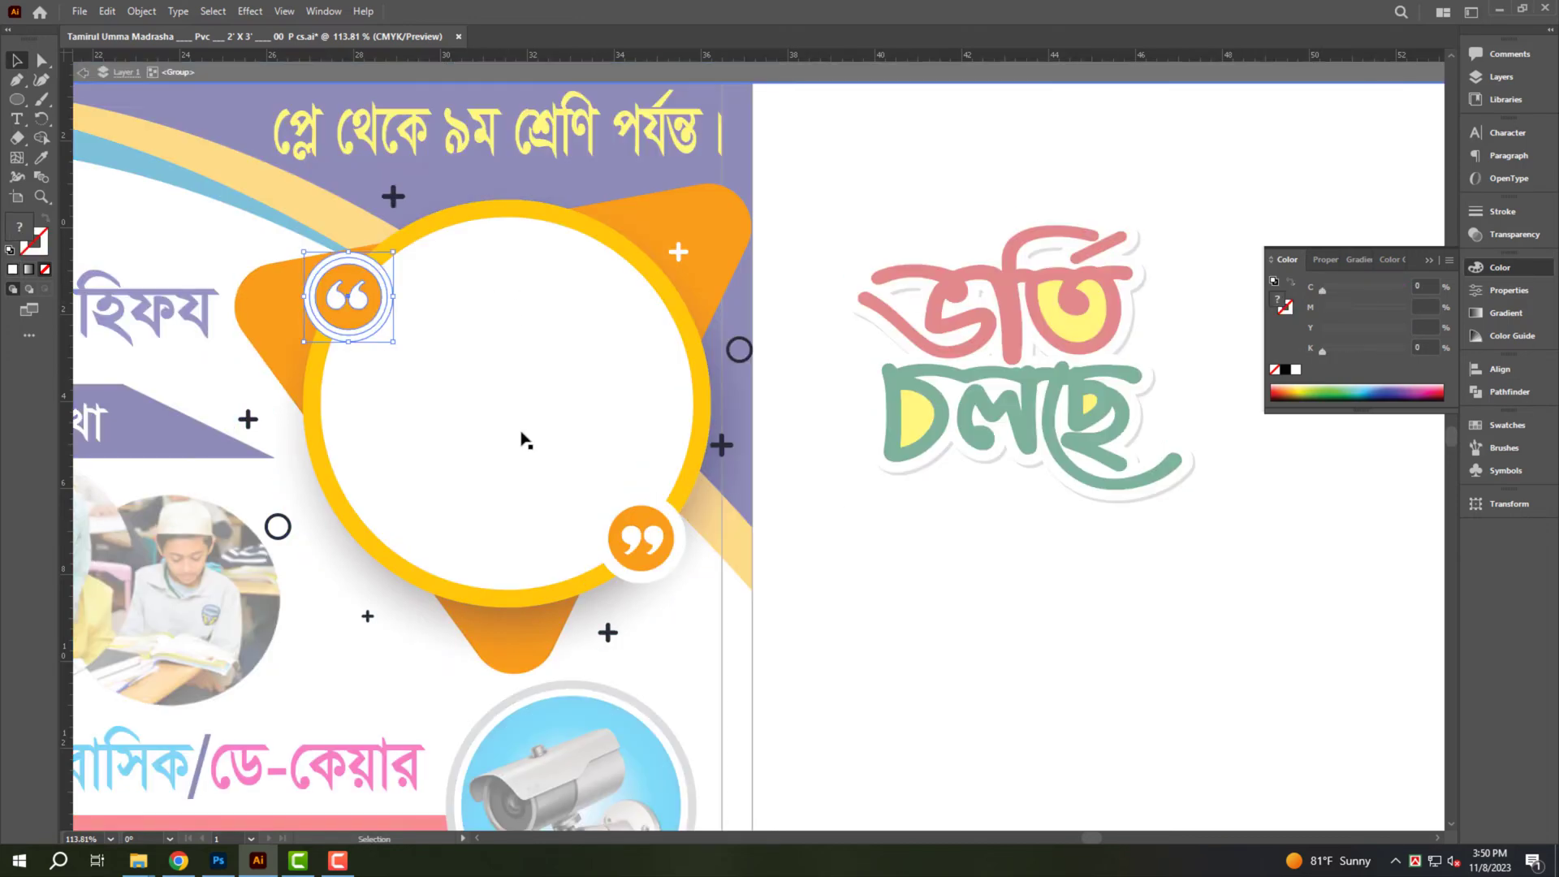
Delete both quote marks and move the ভর্তি চলছে lettering into the white circle.
{"action": "key", "text": "Delete"}
{"action": "left_click", "coordinate": [642, 540]}
{"action": "key", "text": "Delete"}
{"action": "double_click", "coordinate": [1078, 598]}
{"action": "left_click_drag", "start_coordinate": [1078, 598], "coordinate": [818, 468]}
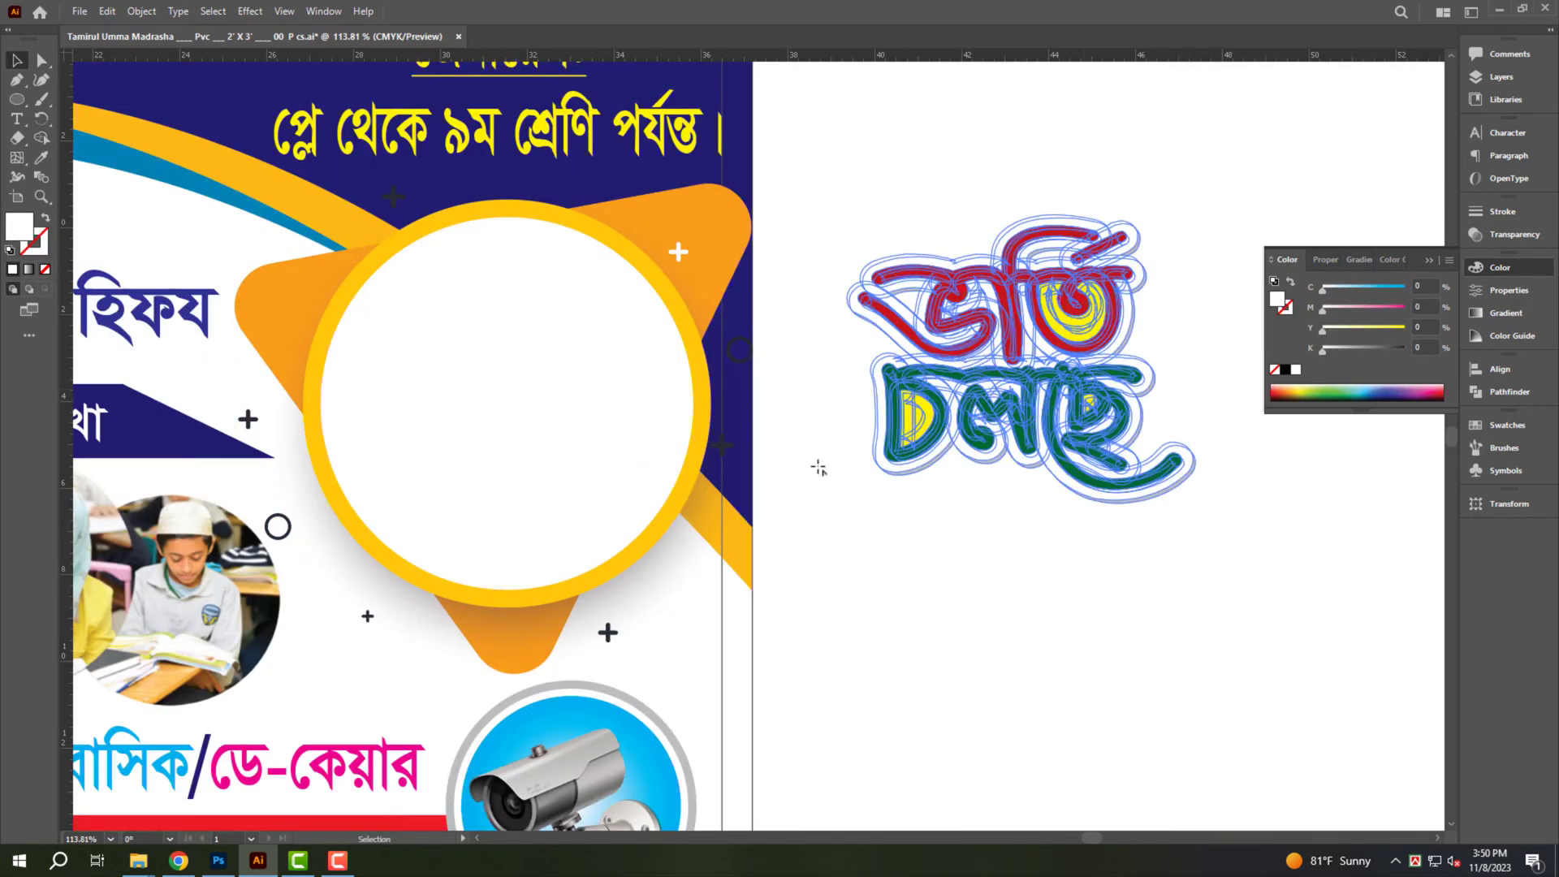
{"action": "mouse_move", "coordinate": [1194, 502]}
{"action": "left_mouse_down"}
{"action": "mouse_move", "coordinate": [667, 542]}
{"action": "mouse_move", "coordinate": [723, 590]}
{"action": "left_mouse_up"}
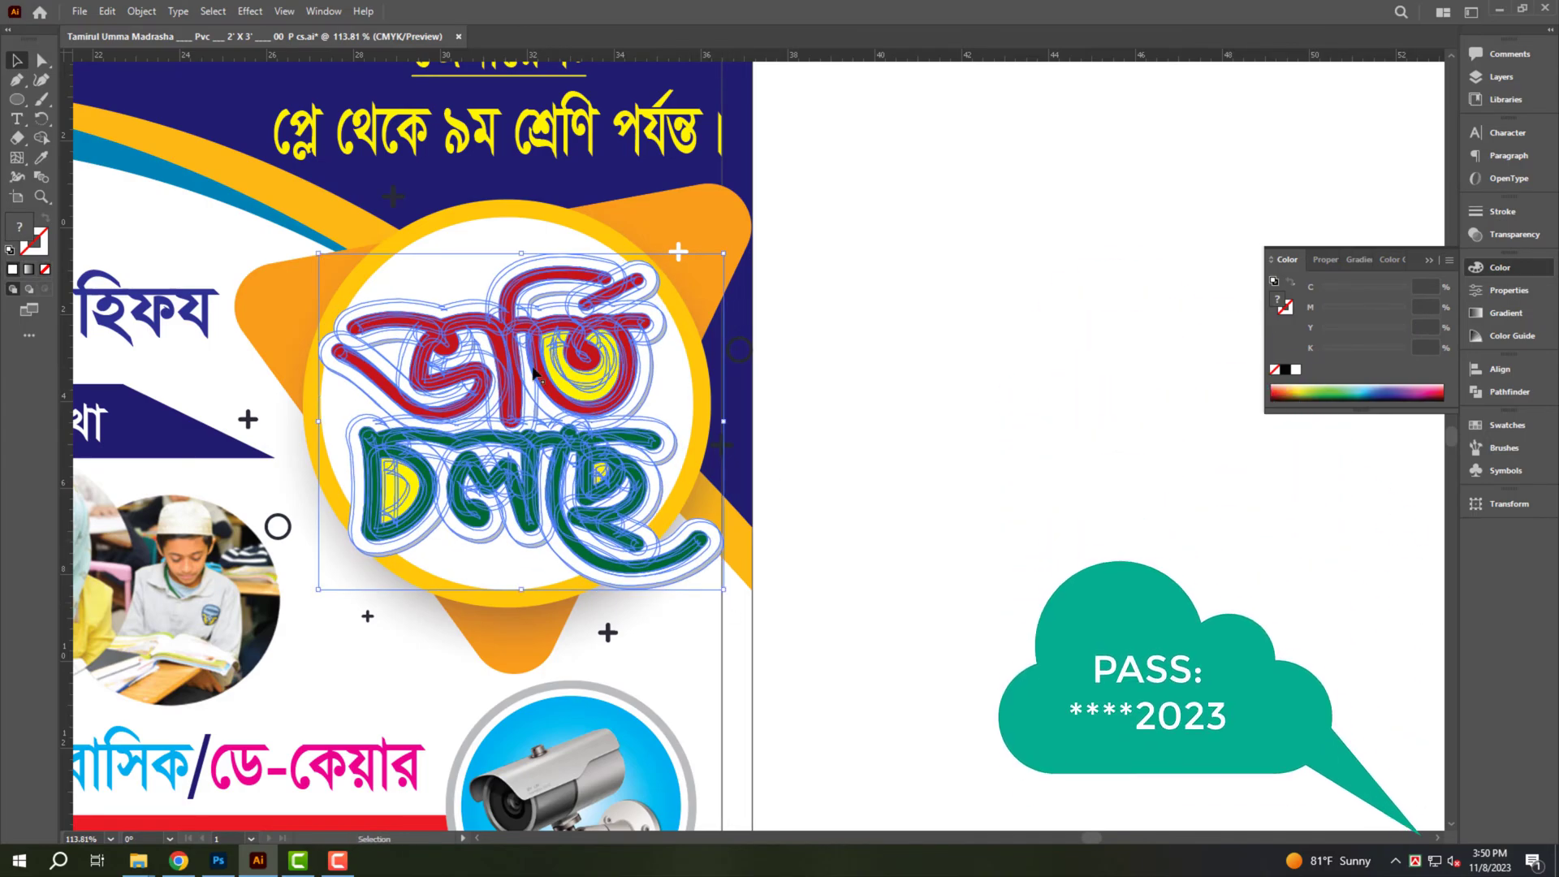
Select the lettering with the circle-and-triangle badge and scale the whole badge down slightly.
{"action": "left_click", "coordinate": [1005, 338]}
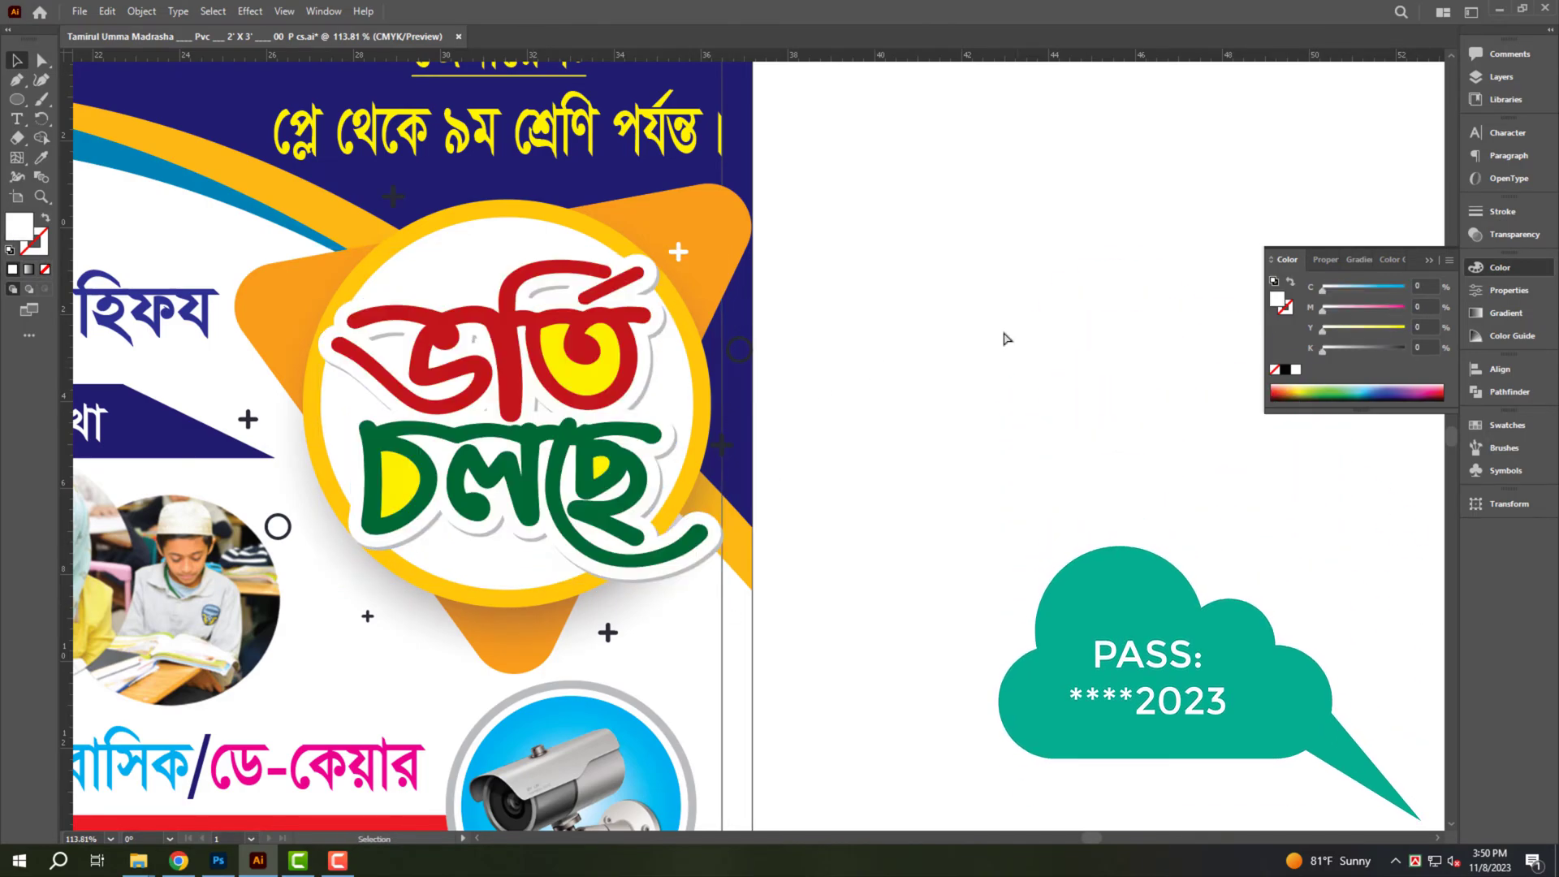
{"action": "scroll", "coordinate": [1005, 337], "scroll_direction": "down", "scroll_amount": 3}
{"action": "scroll", "coordinate": [975, 358], "scroll_direction": "down", "scroll_amount": 1}
{"action": "scroll", "coordinate": [893, 398], "scroll_direction": "up", "scroll_amount": 3}
{"action": "scroll", "coordinate": [859, 414], "scroll_direction": "up", "scroll_amount": 2}
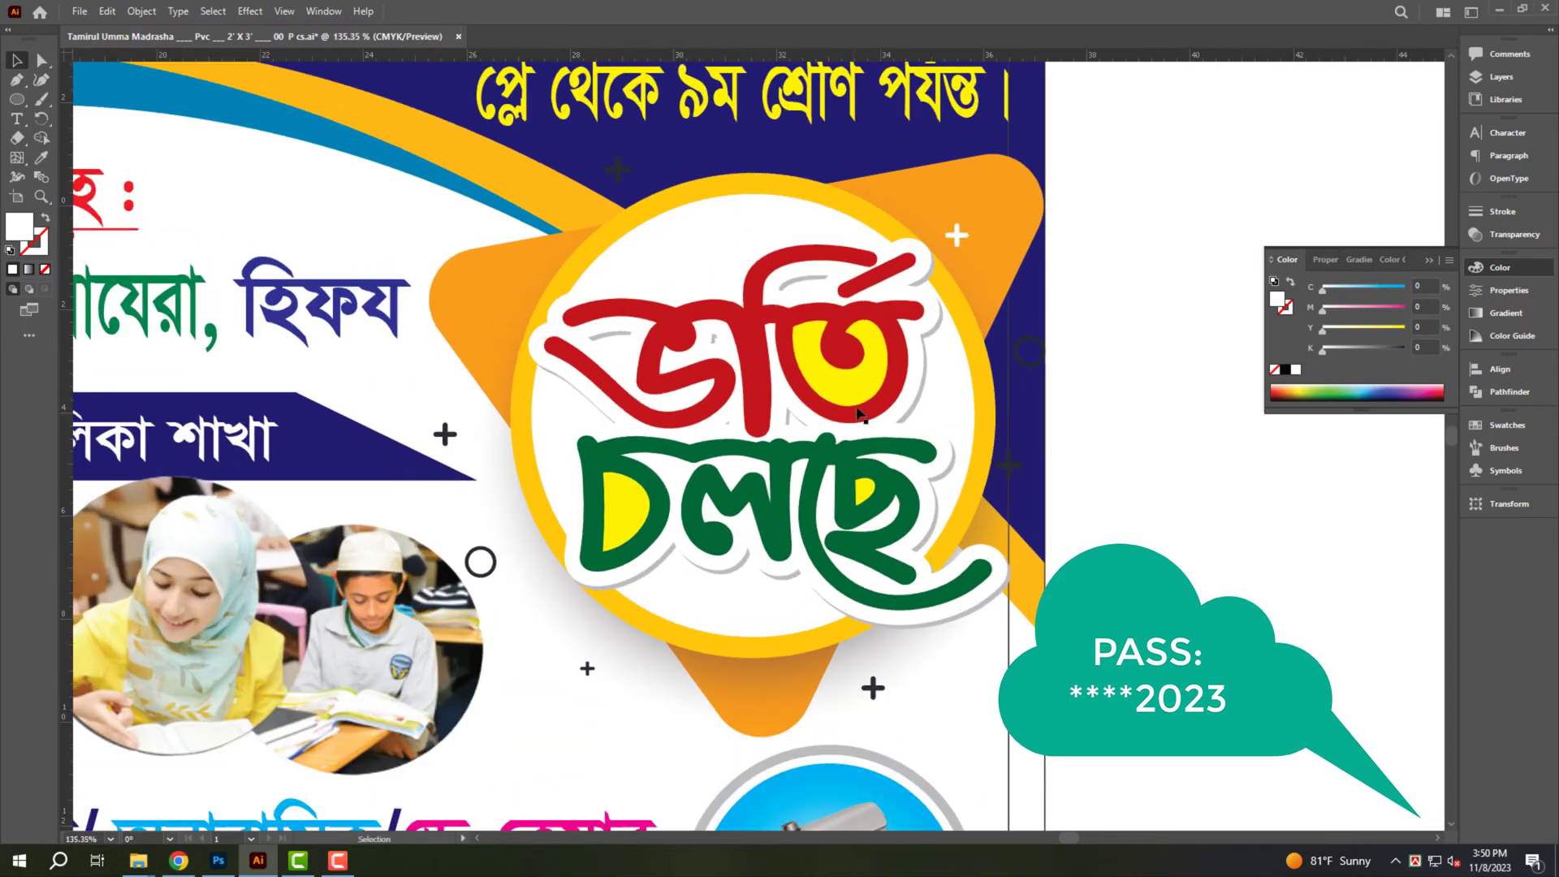
{"action": "left_click", "coordinate": [859, 414]}
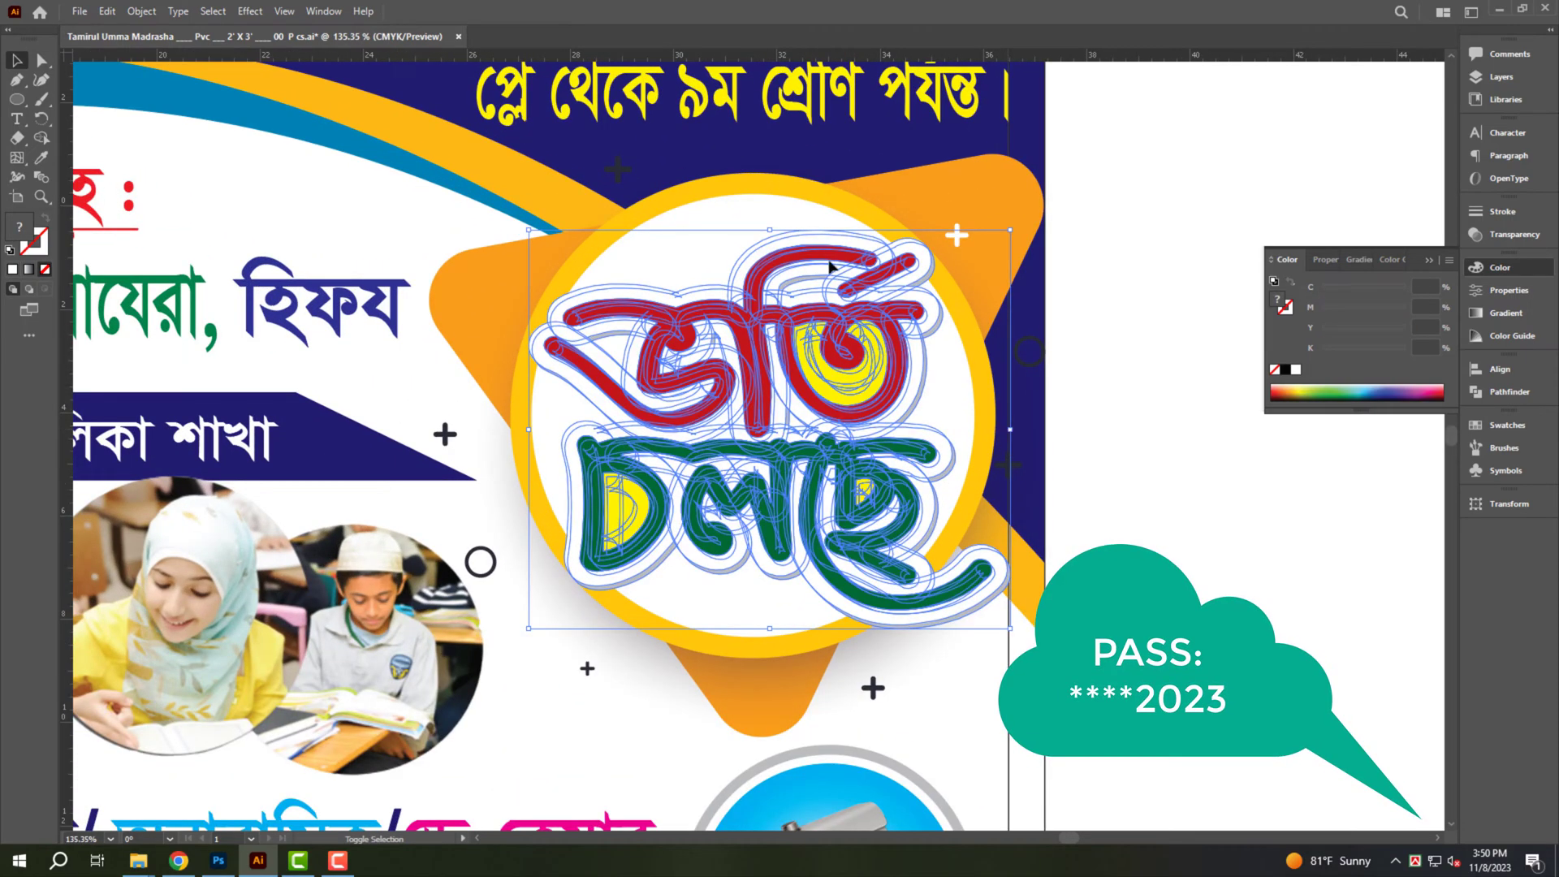
{"action": "left_click", "coordinate": [1043, 445], "text": "shift"}
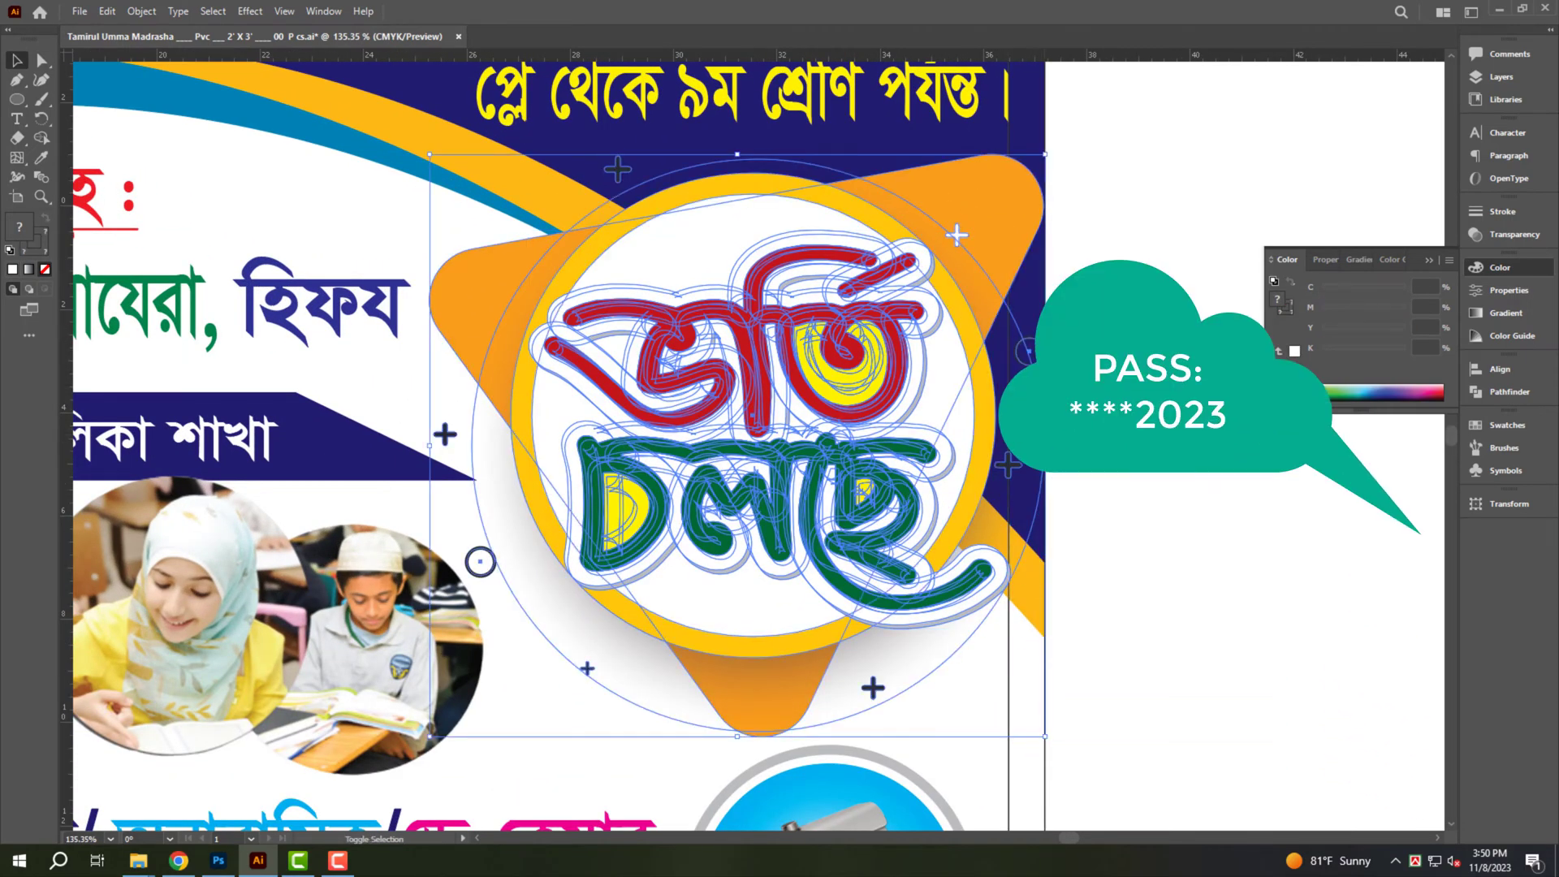
{"action": "left_click_drag", "start_coordinate": [1046, 446], "coordinate": [1008, 436]}
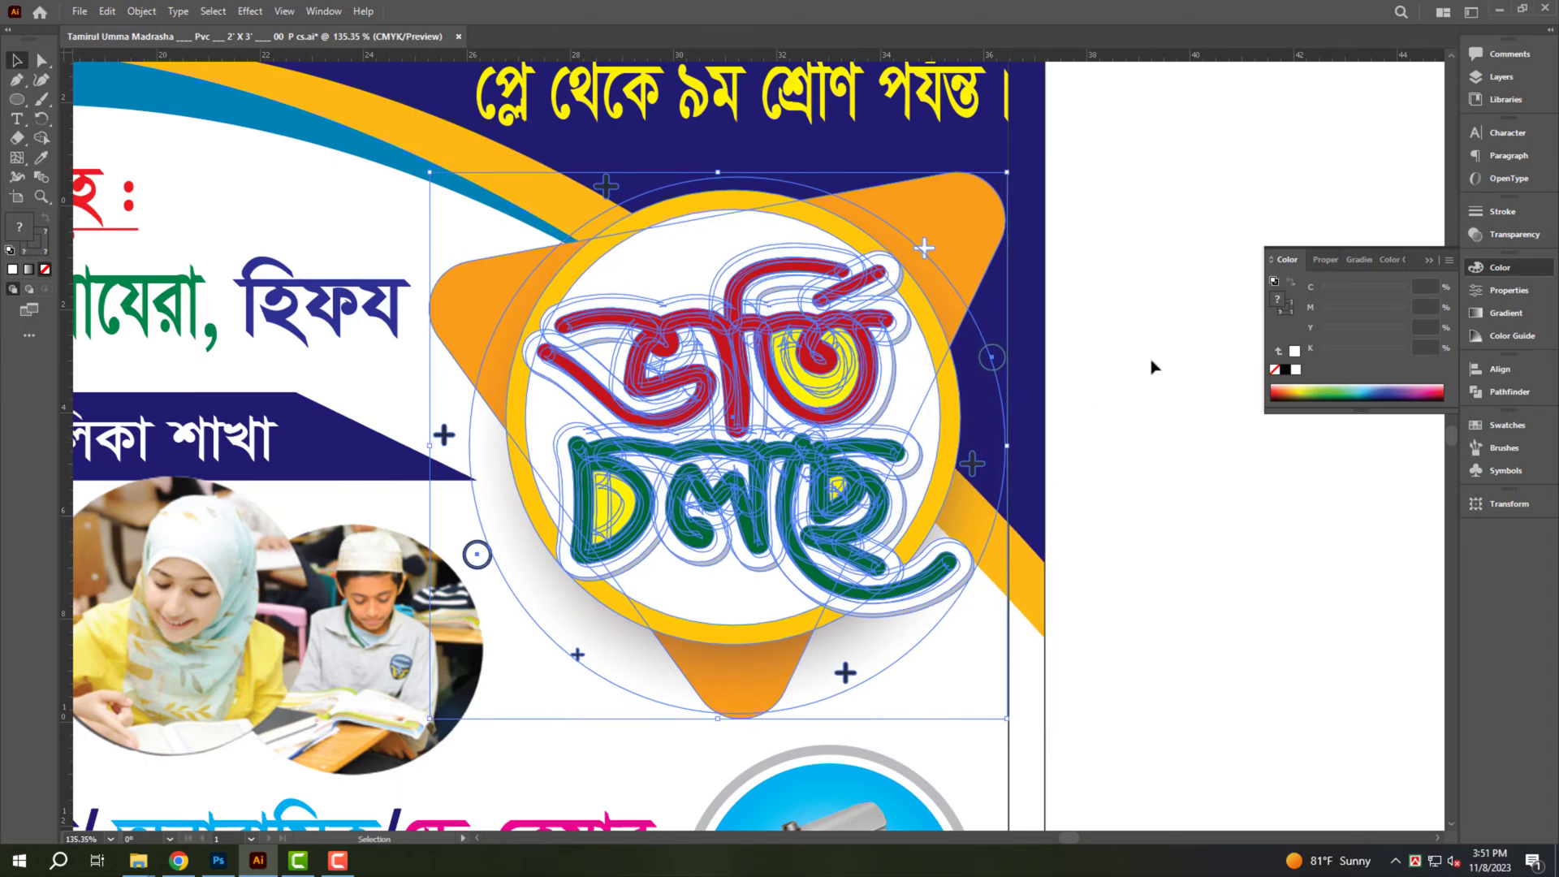
{"action": "left_click", "coordinate": [1152, 362]}
{"action": "left_click_drag", "start_coordinate": [772, 378], "coordinate": [579, 389]}
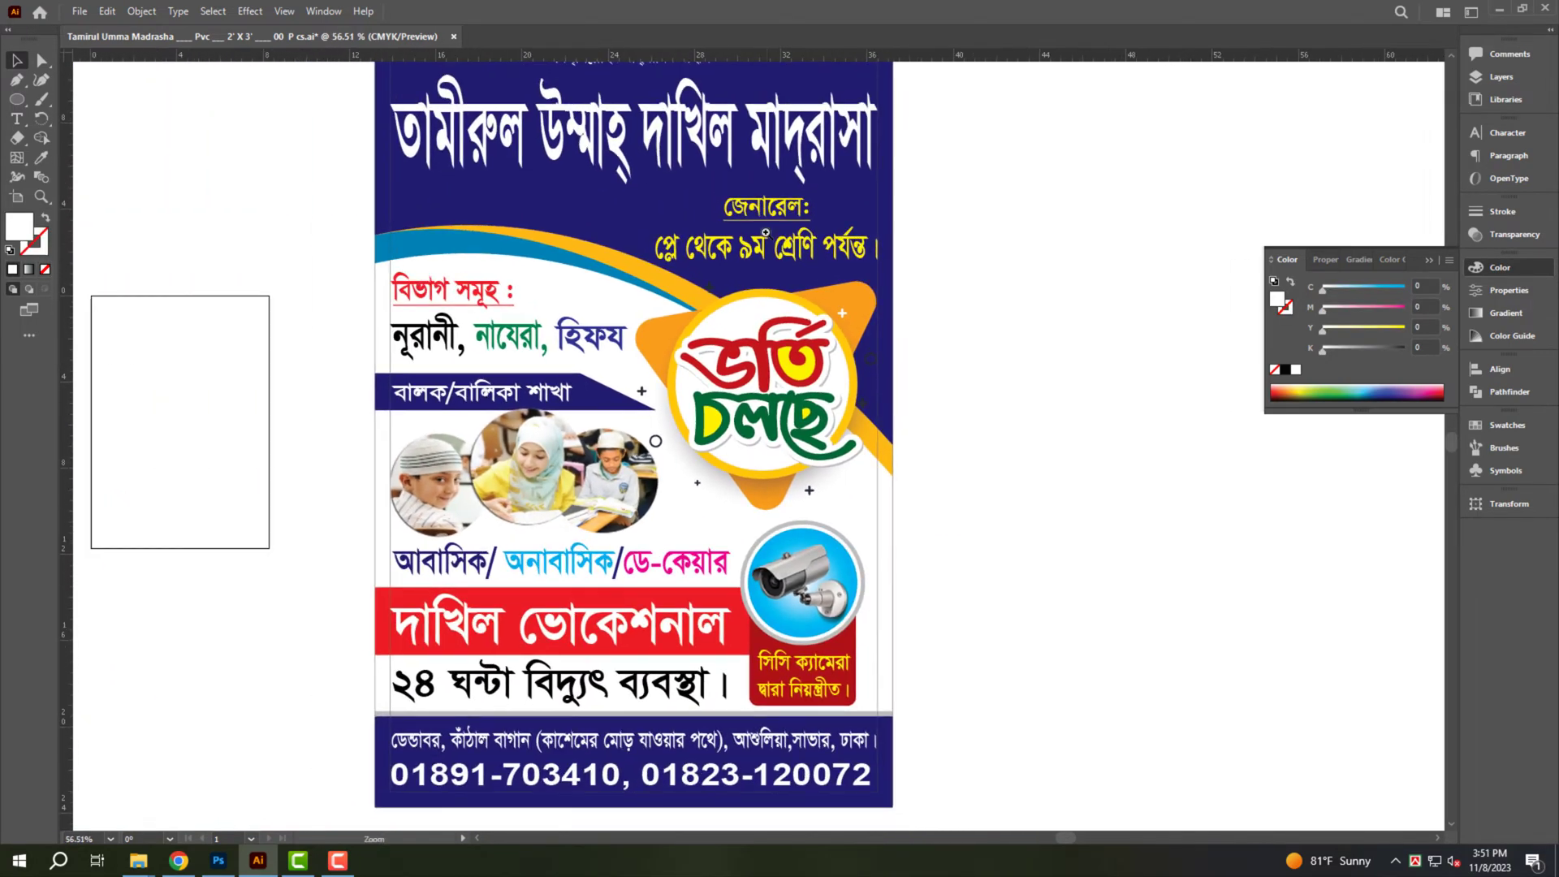
Add the black text 'Size__ 24” X 36” __ 00 Pcs' centred below the poster.
{"action": "left_click", "coordinate": [873, 270]}
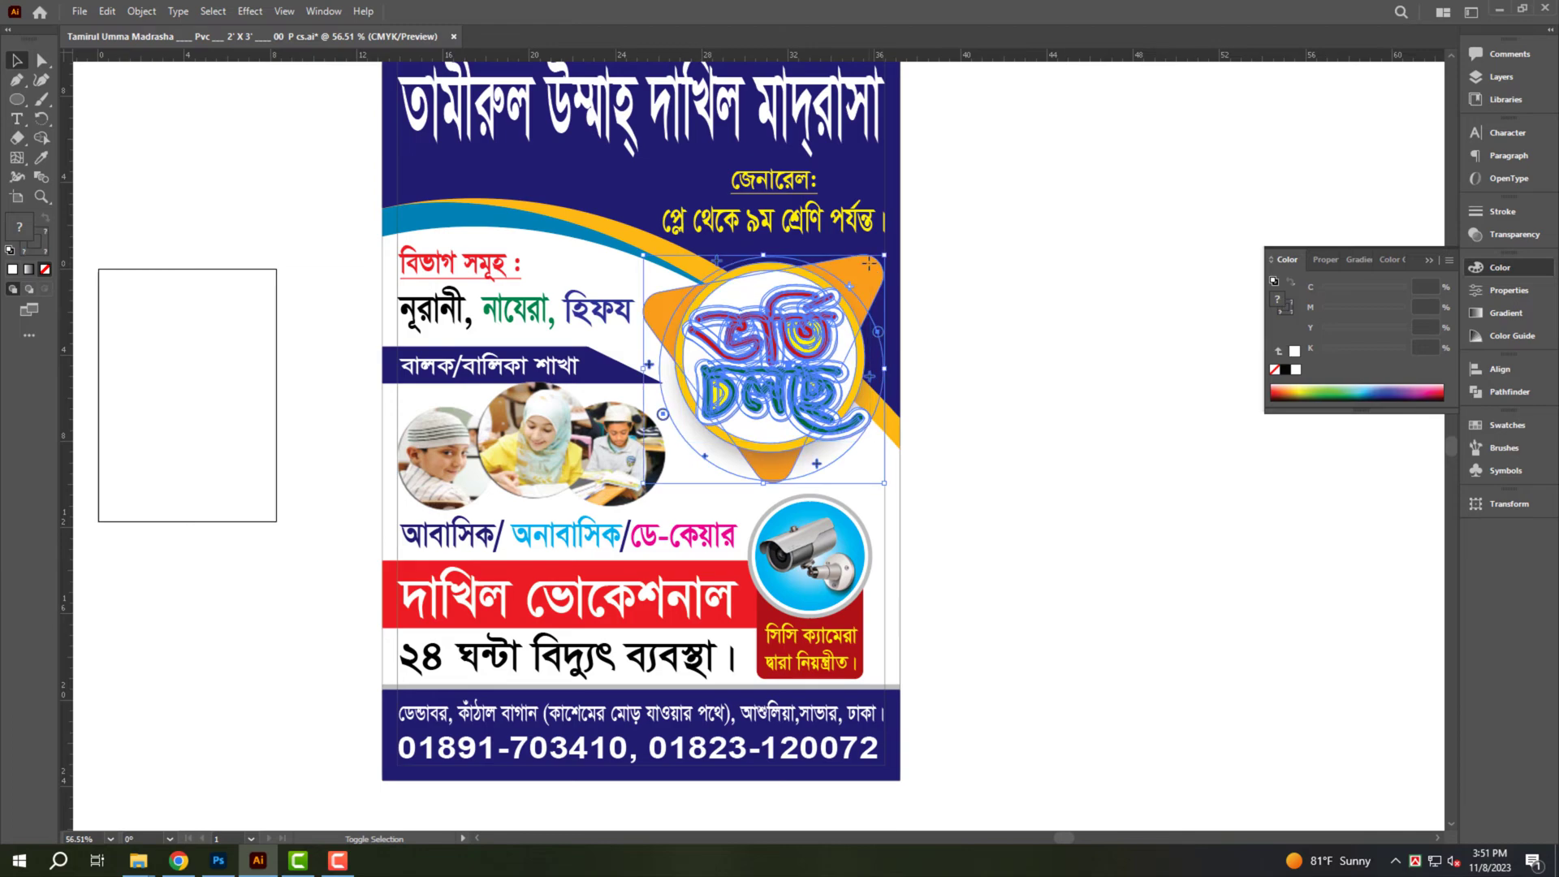
{"action": "left_click", "coordinate": [1108, 301]}
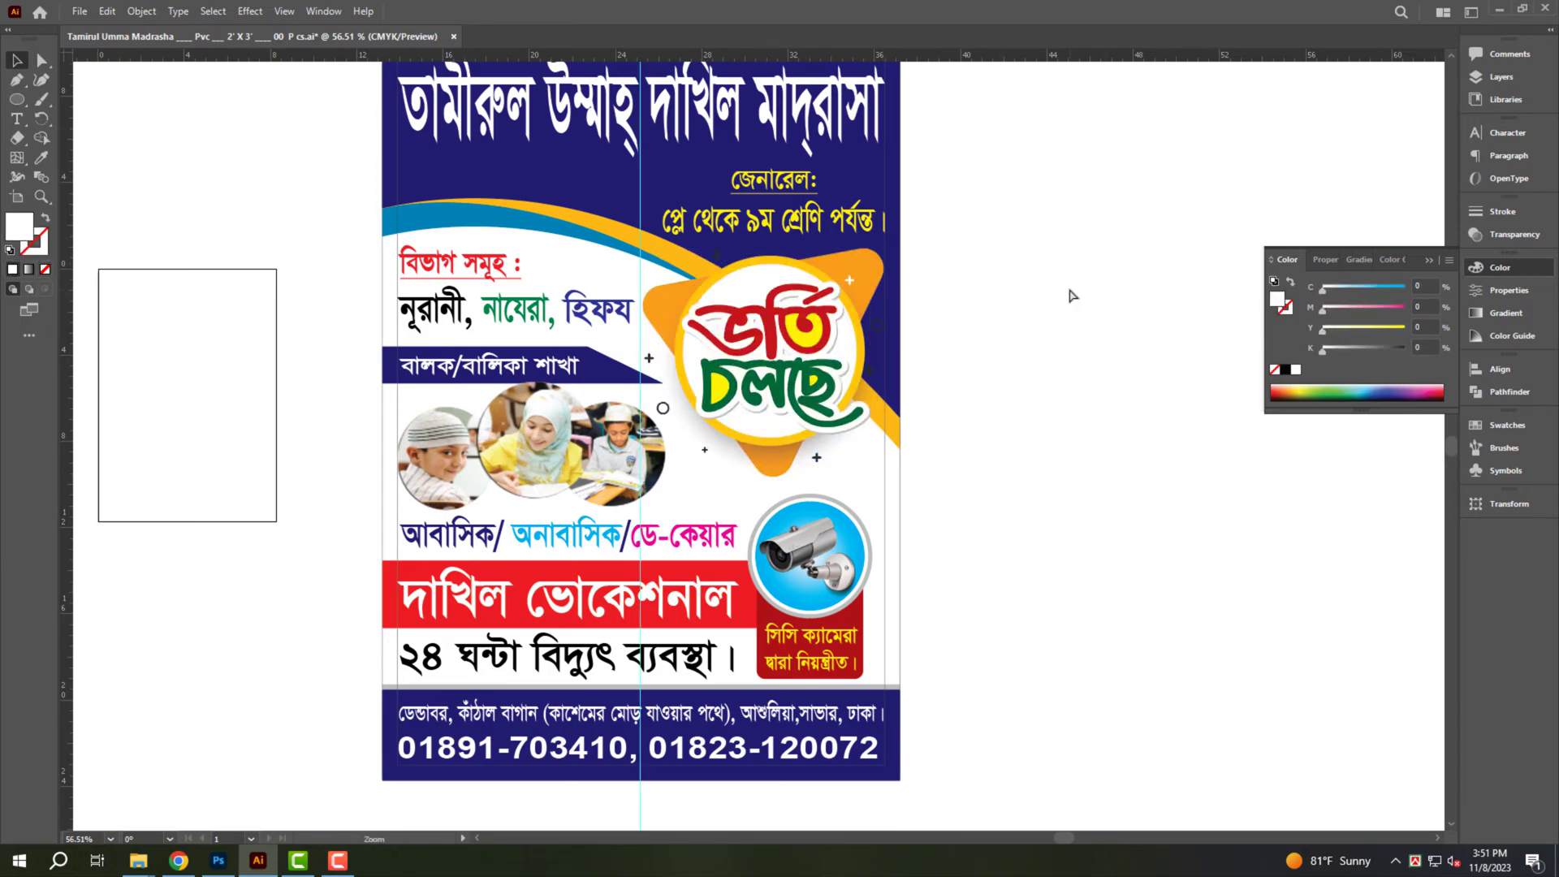
{"action": "scroll", "coordinate": [1032, 300], "scroll_direction": "down", "scroll_amount": 2}
{"action": "scroll", "coordinate": [853, 536], "scroll_direction": "down", "scroll_amount": 1}
{"action": "scroll", "coordinate": [773, 793], "scroll_direction": "up", "scroll_amount": 2}
{"action": "scroll", "coordinate": [772, 793], "scroll_direction": "up", "scroll_amount": 1}
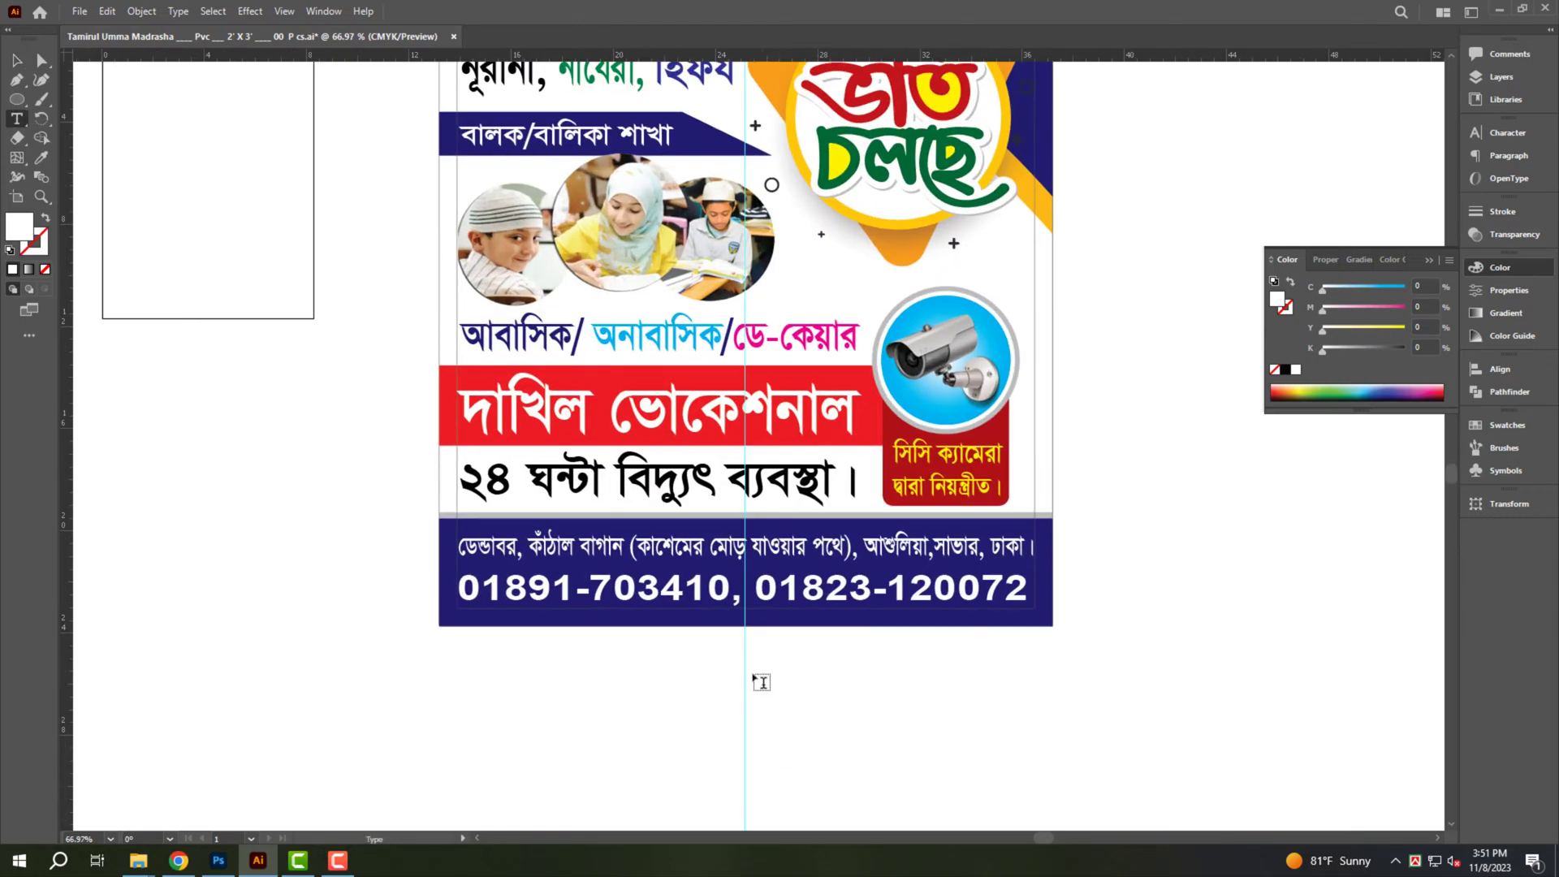
{"action": "left_click", "coordinate": [1283, 374]}
{"action": "type", "text": "Size__ 24” X 36” __ 00 Pcs"}
{"action": "key", "text": "Escape"}
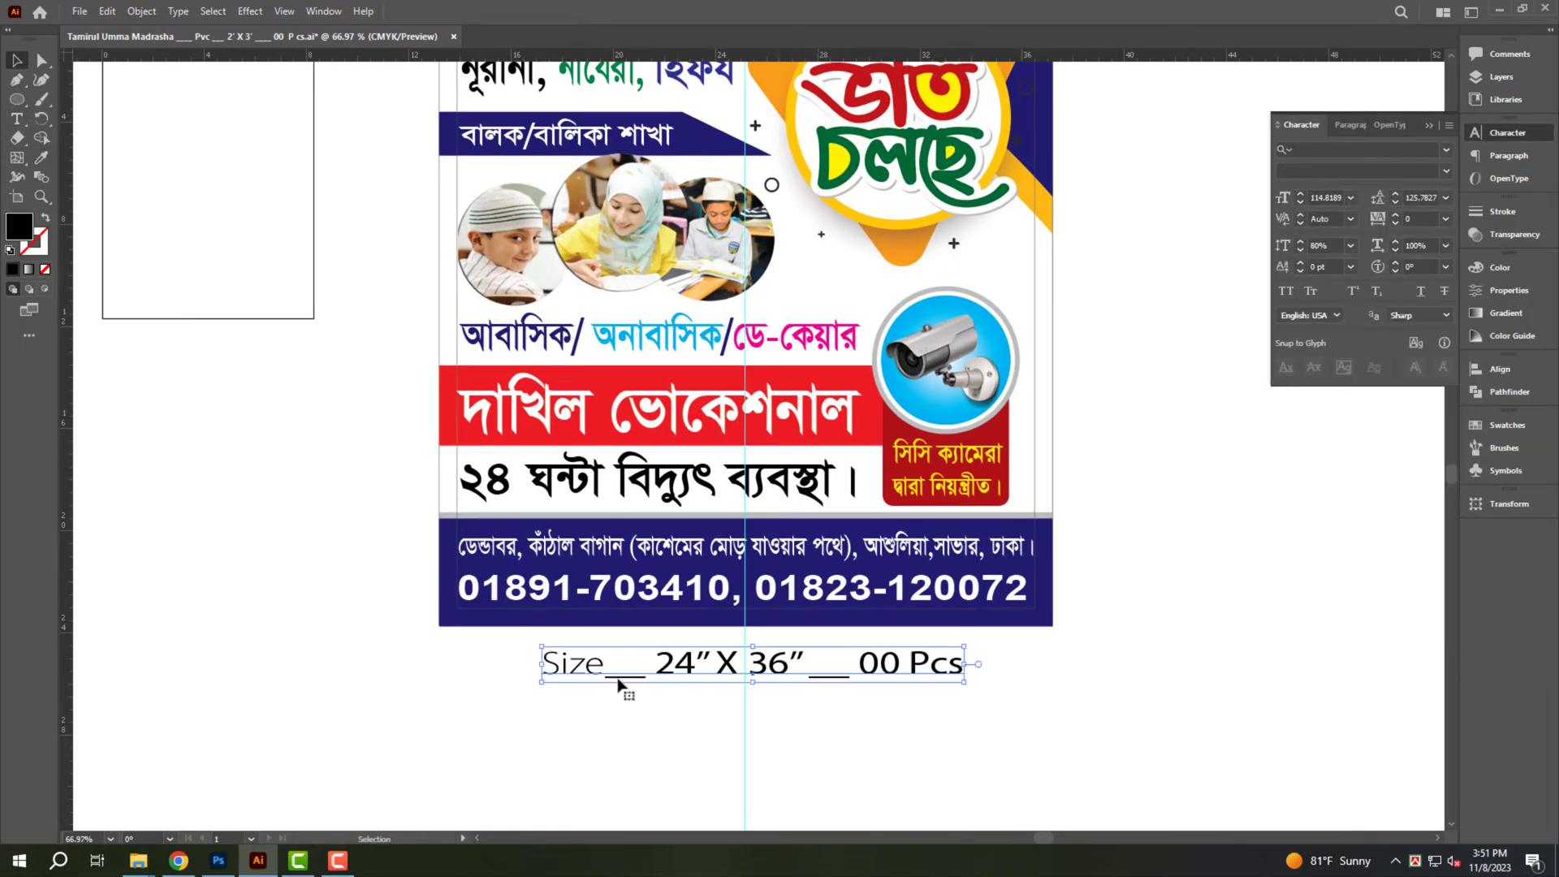
{"action": "scroll", "coordinate": [1015, 649], "scroll_direction": "down", "scroll_amount": 2}
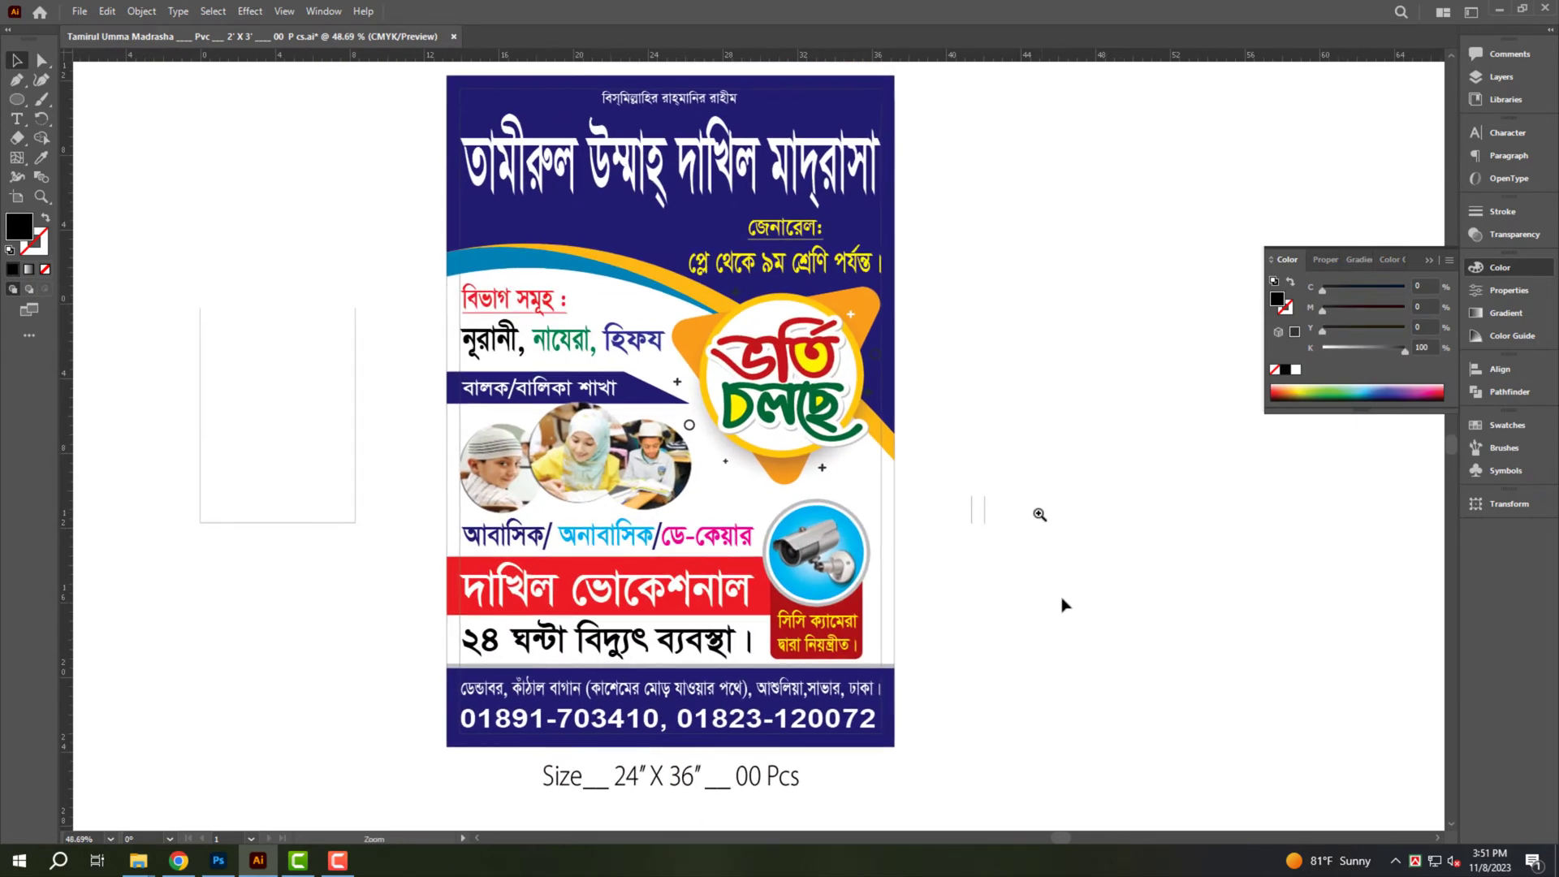
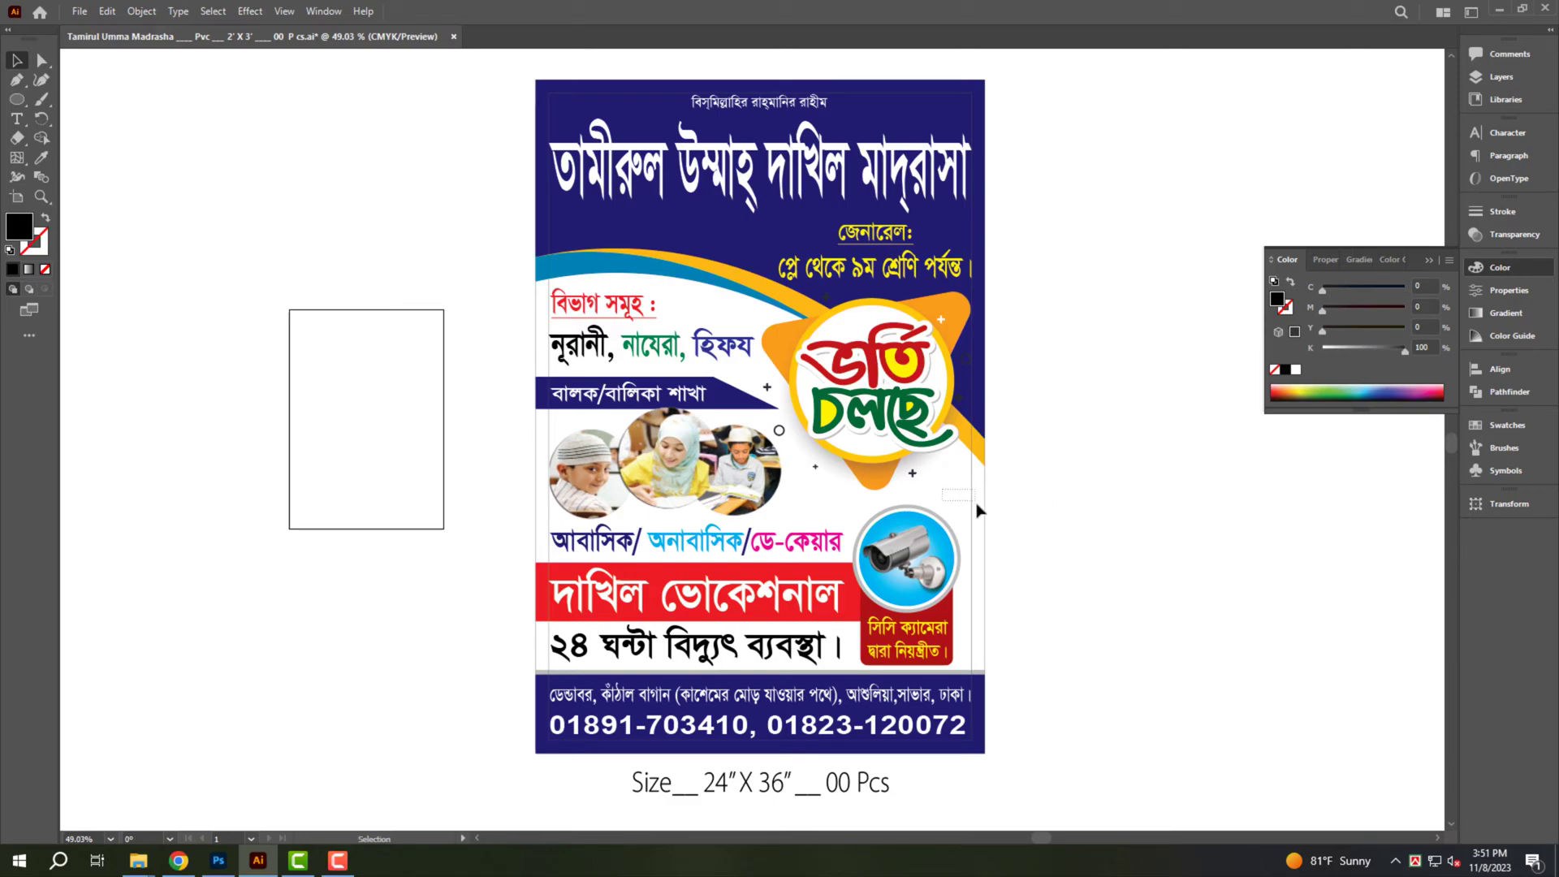
Stretch the artboard to frame the madrasa poster and its 24" X 36" caption with a margin.
{"action": "left_click", "coordinate": [1088, 483]}
{"action": "left_click", "coordinate": [16, 197]}
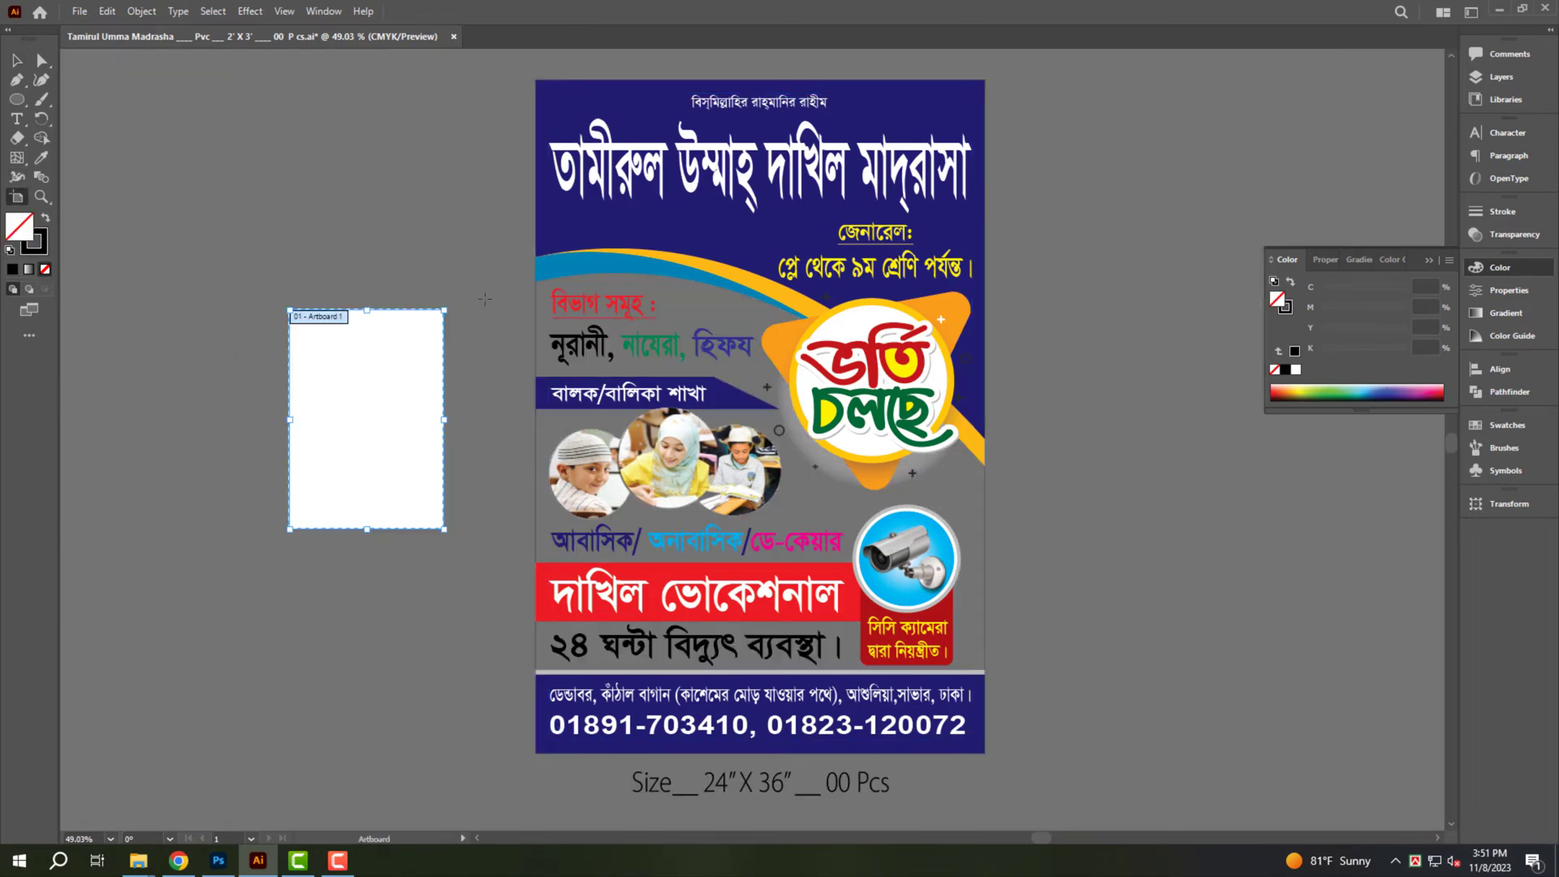
{"action": "left_click_drag", "start_coordinate": [445, 310], "coordinate": [1002, 72]}
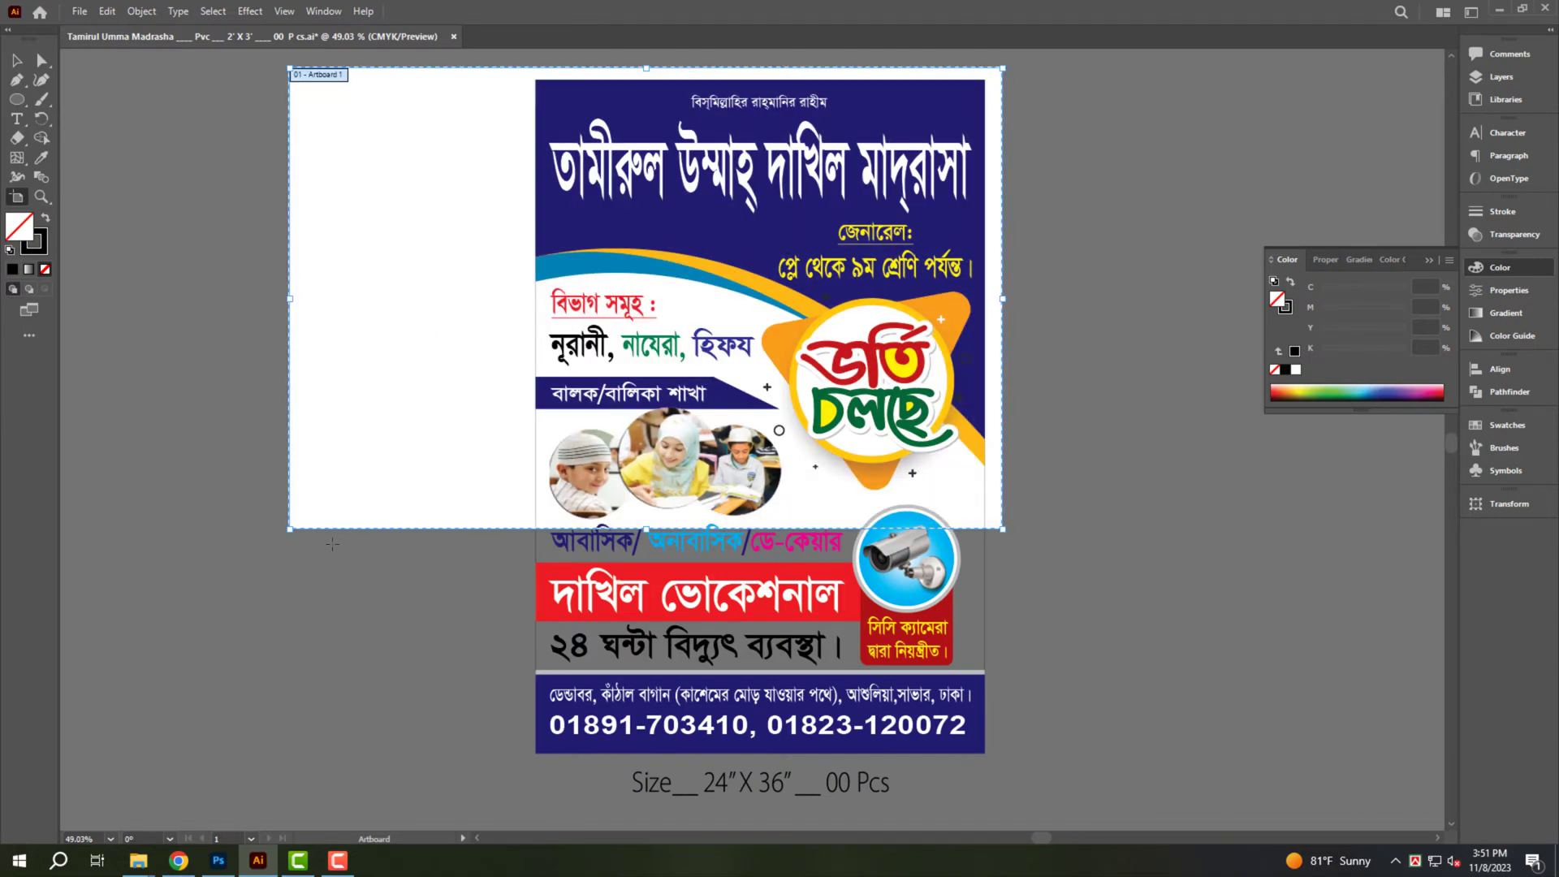
{"action": "left_click_drag", "start_coordinate": [288, 533], "coordinate": [523, 816]}
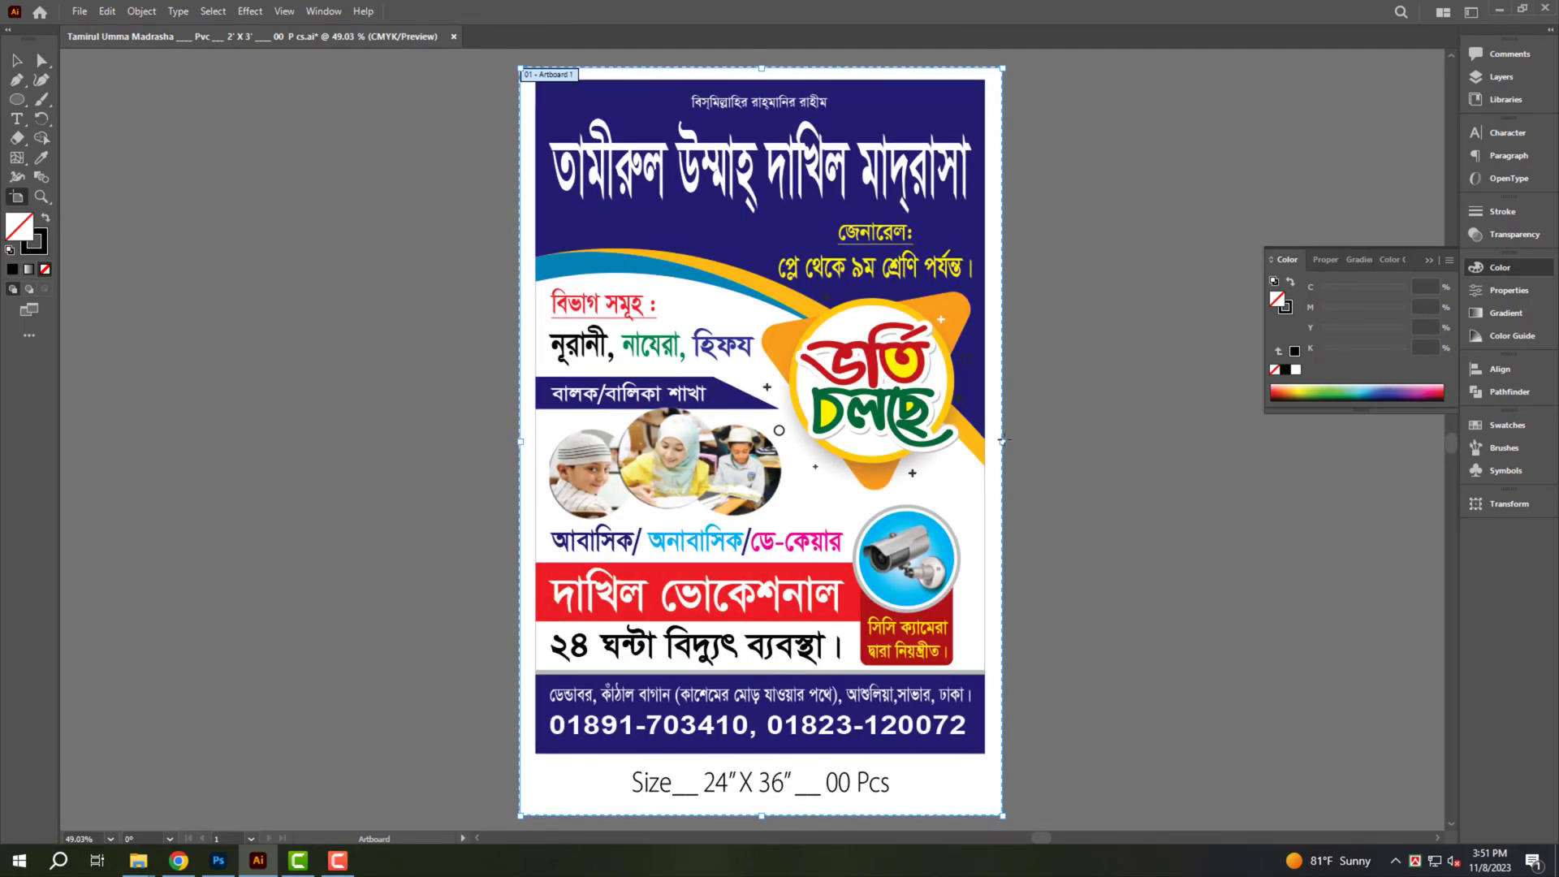
{"action": "left_click_drag", "start_coordinate": [1002, 441], "coordinate": [998, 443]}
{"action": "key", "text": "Escape"}
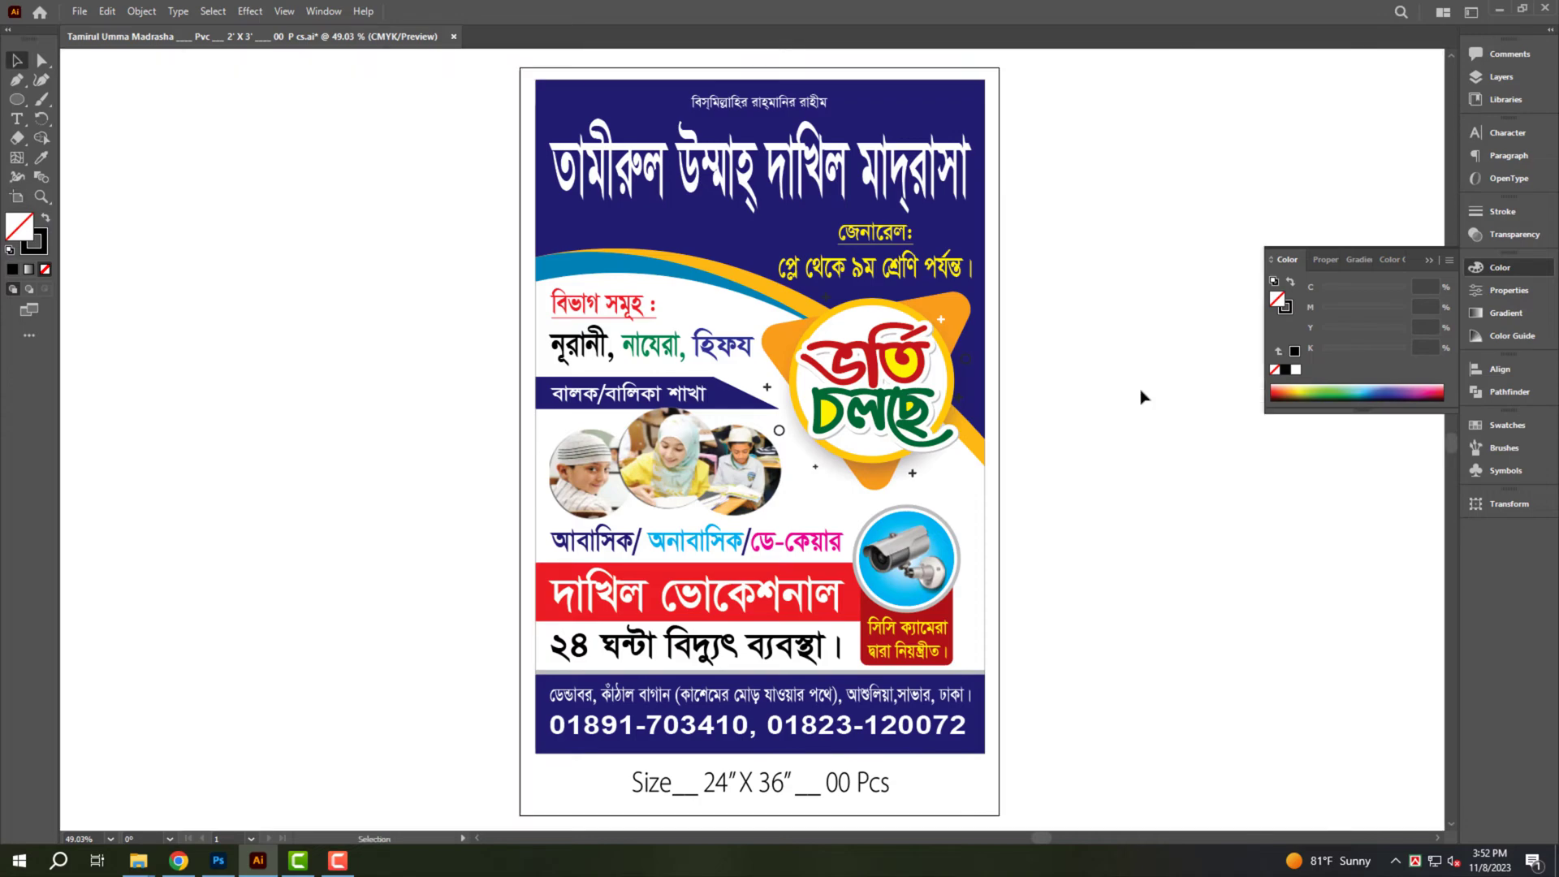
Duplicate the poster to the right of the original, with both posters in view.
{"action": "key", "text": "f"}
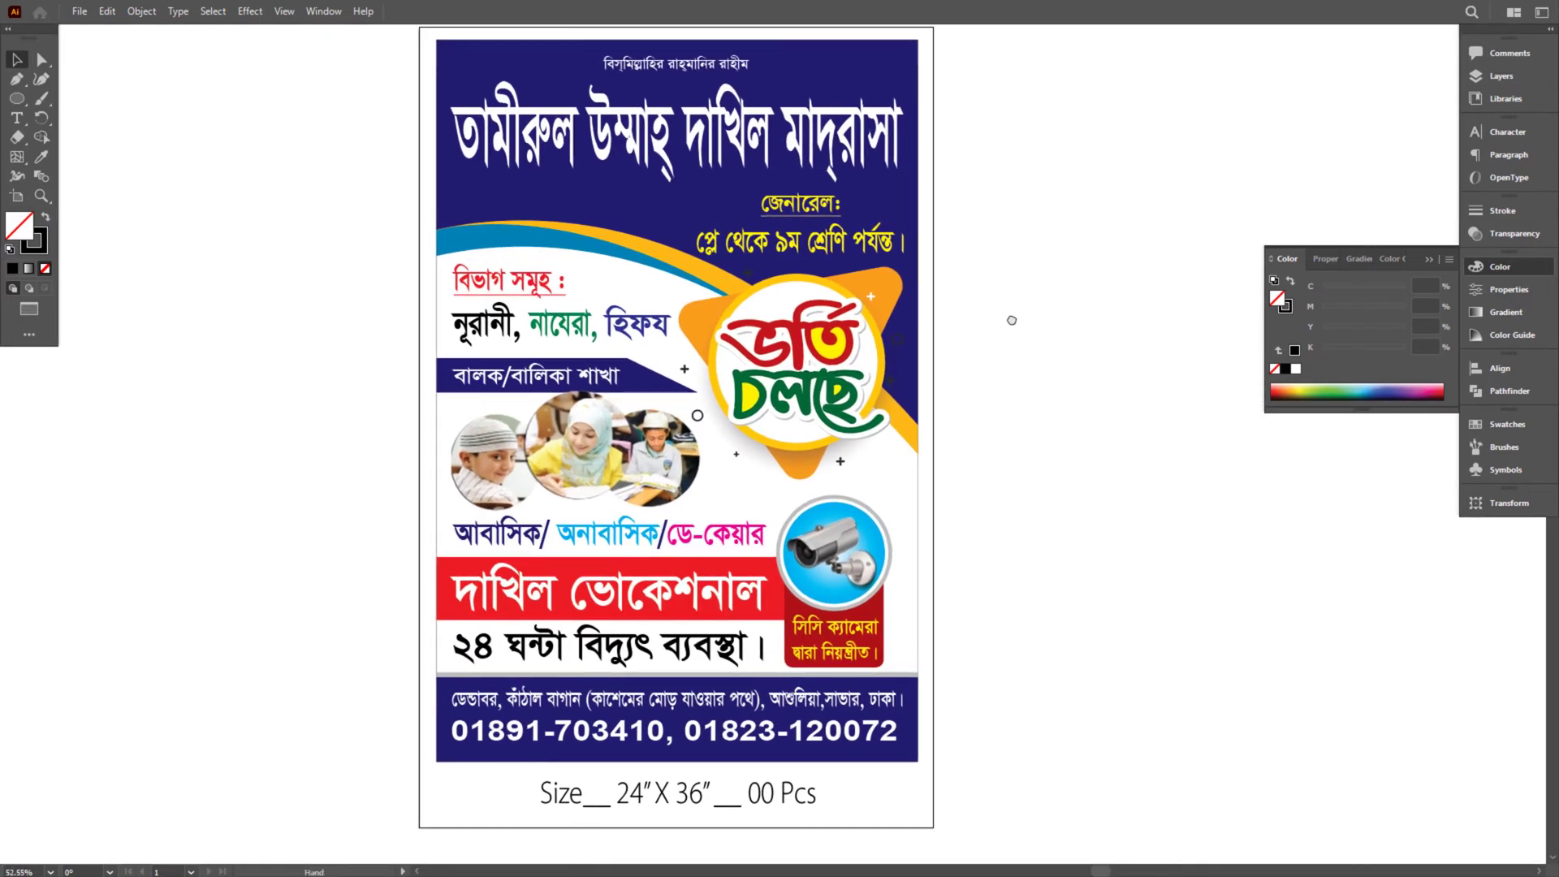
{"action": "key", "text": "ctrl+0"}
{"action": "key", "text": "f"}
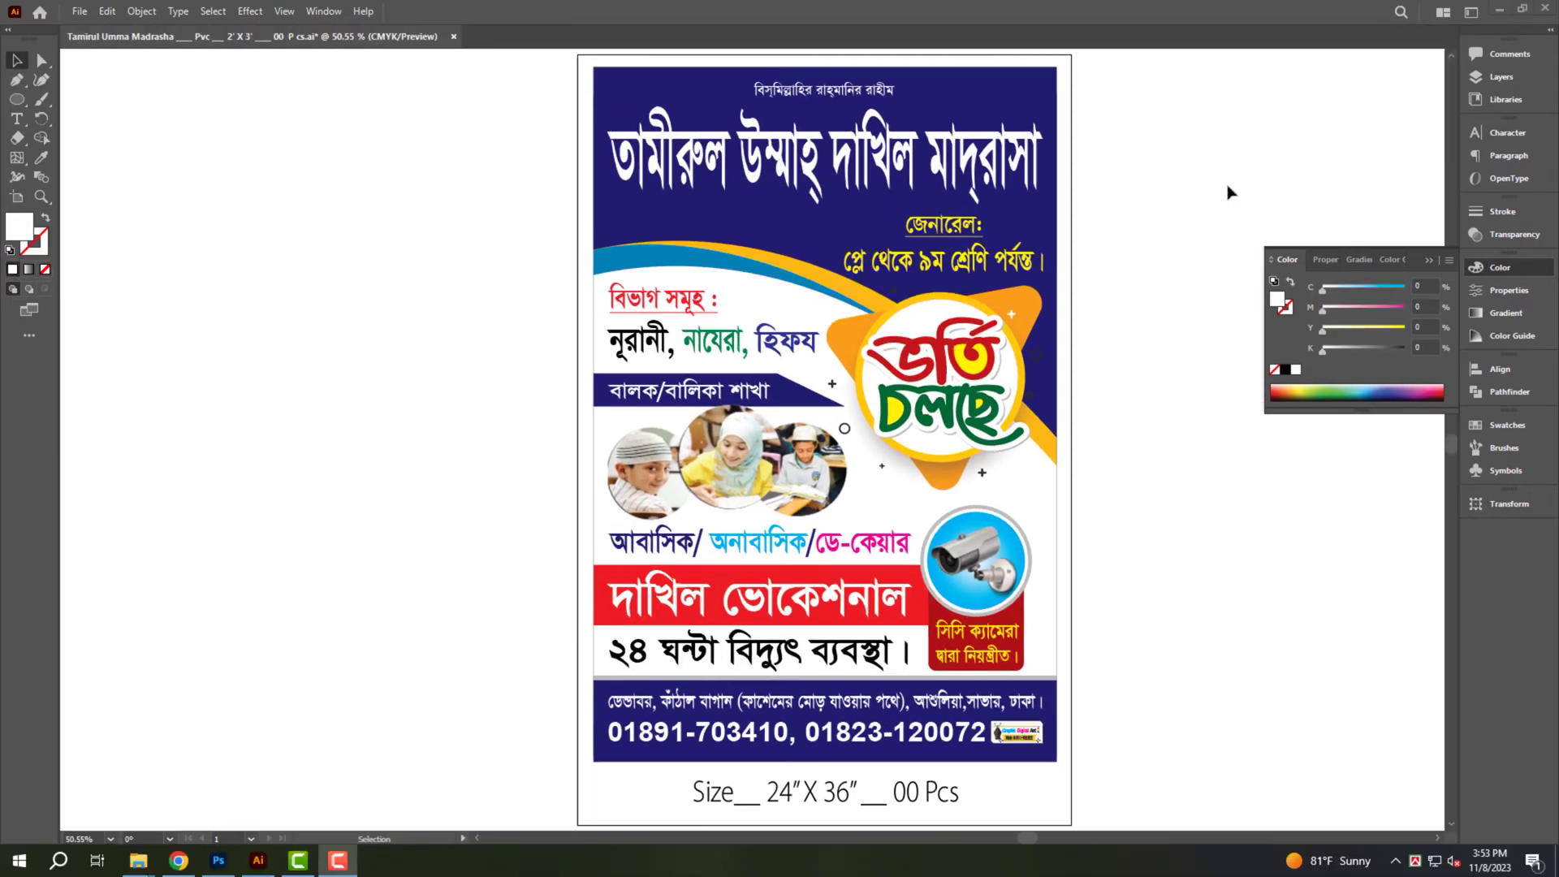
{"action": "key", "text": "ctrl+0"}
{"action": "left_click", "coordinate": [1527, 267]}
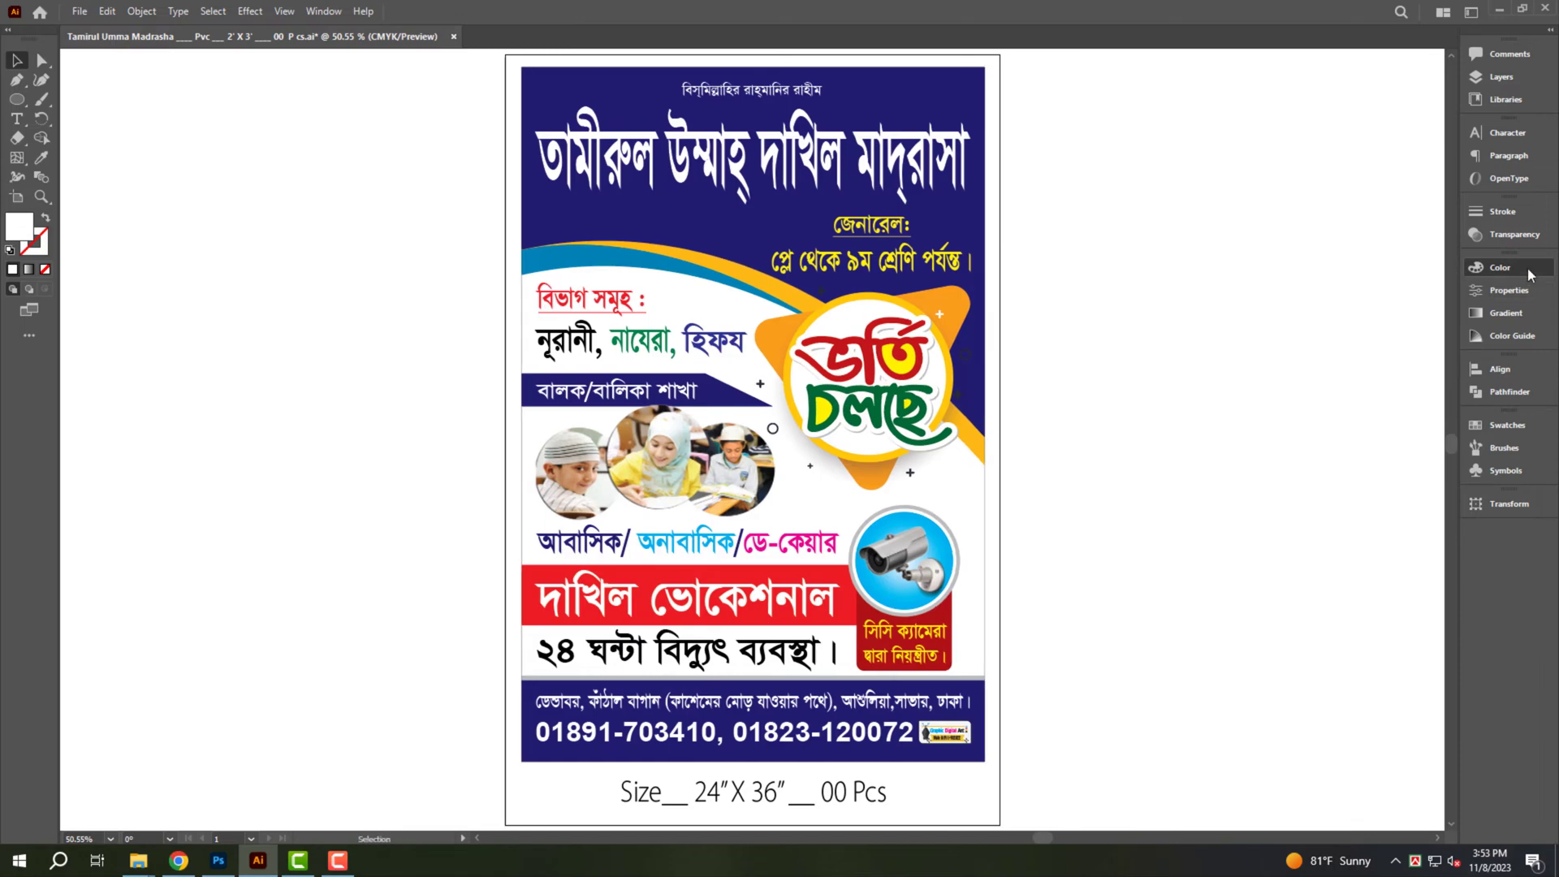
{"action": "scroll", "coordinate": [1061, 313], "scroll_direction": "down", "scroll_amount": 2}
{"action": "left_click_drag", "start_coordinate": [1177, 373], "coordinate": [742, 405]}
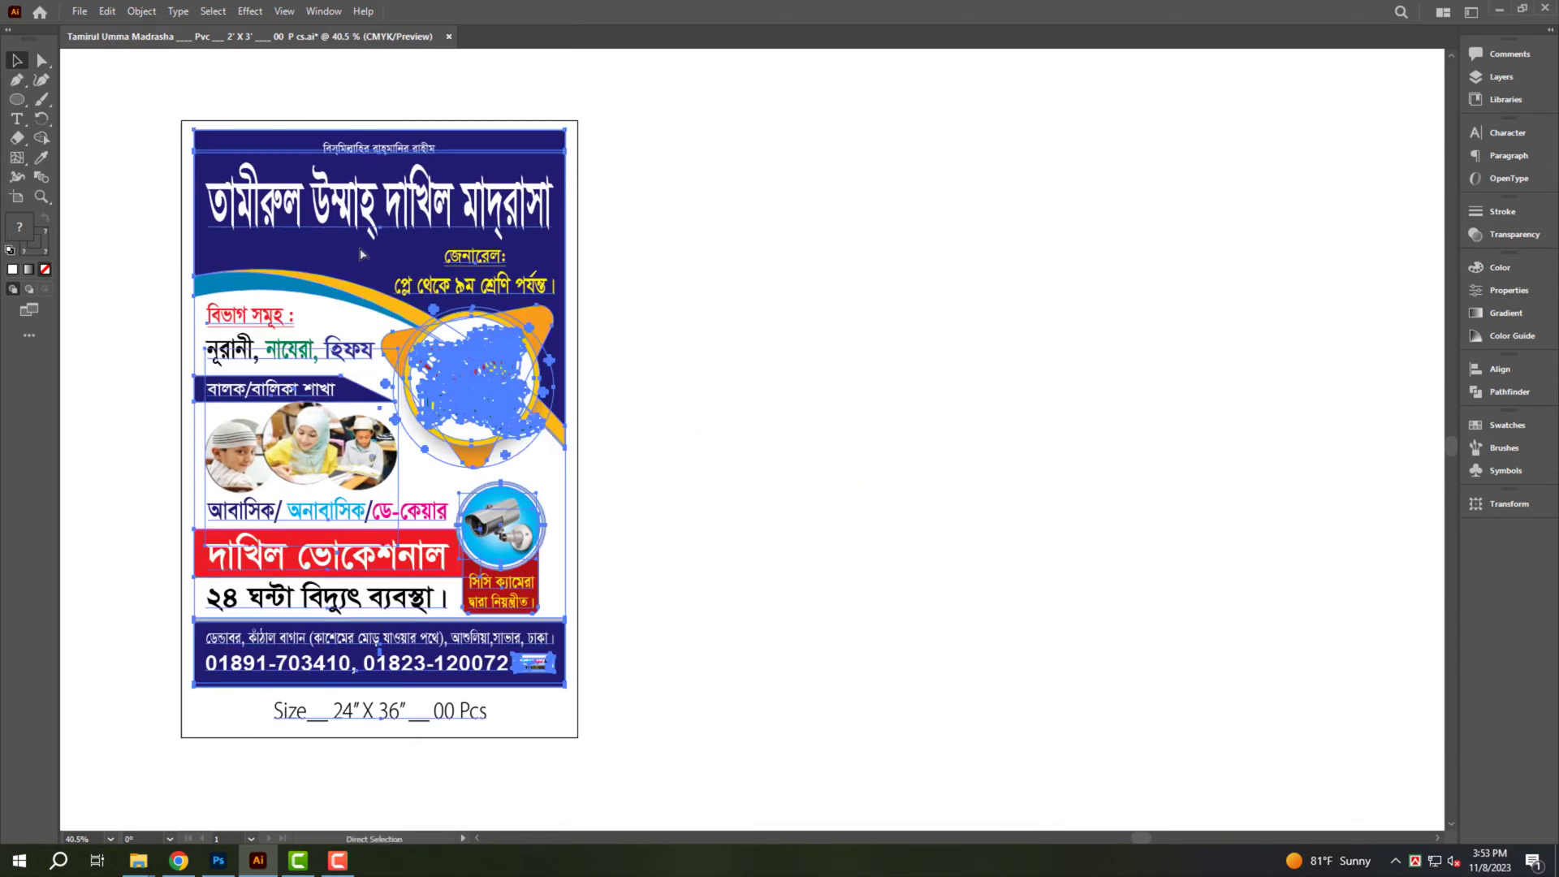
{"action": "left_click_drag", "start_coordinate": [304, 243], "coordinate": [767, 243]}
{"action": "left_click", "coordinate": [1077, 251]}
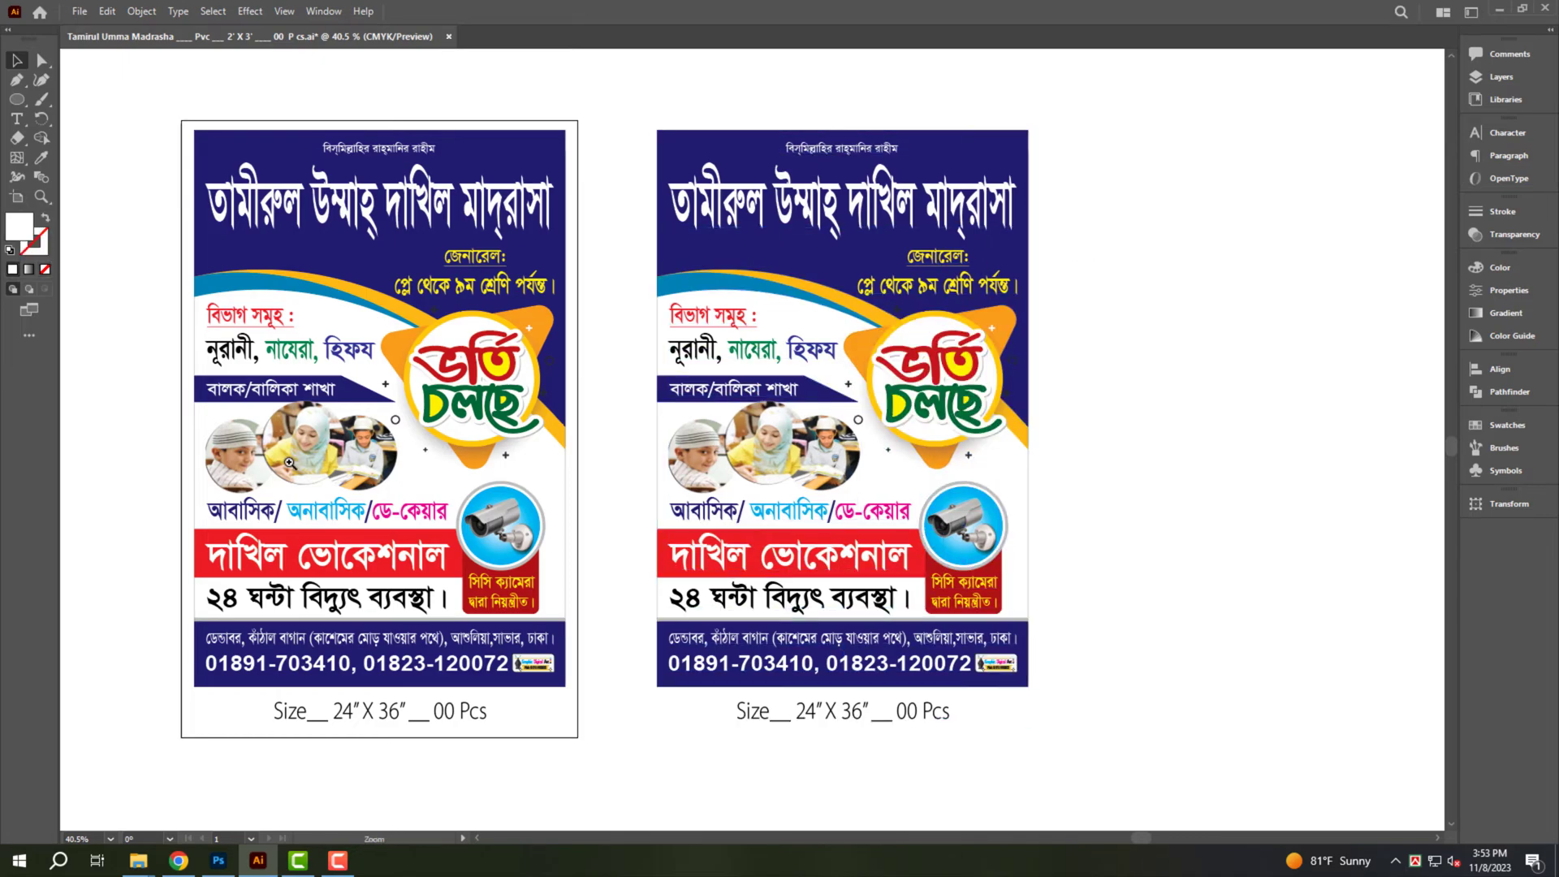
{"action": "scroll", "coordinate": [288, 462], "scroll_direction": "up", "scroll_amount": 2}
{"action": "mouse_move", "coordinate": [954, 473]}
{"action": "left_mouse_down"}
{"action": "mouse_move", "coordinate": [782, 482]}
{"action": "mouse_move", "coordinate": [1251, 492]}
{"action": "left_mouse_up"}
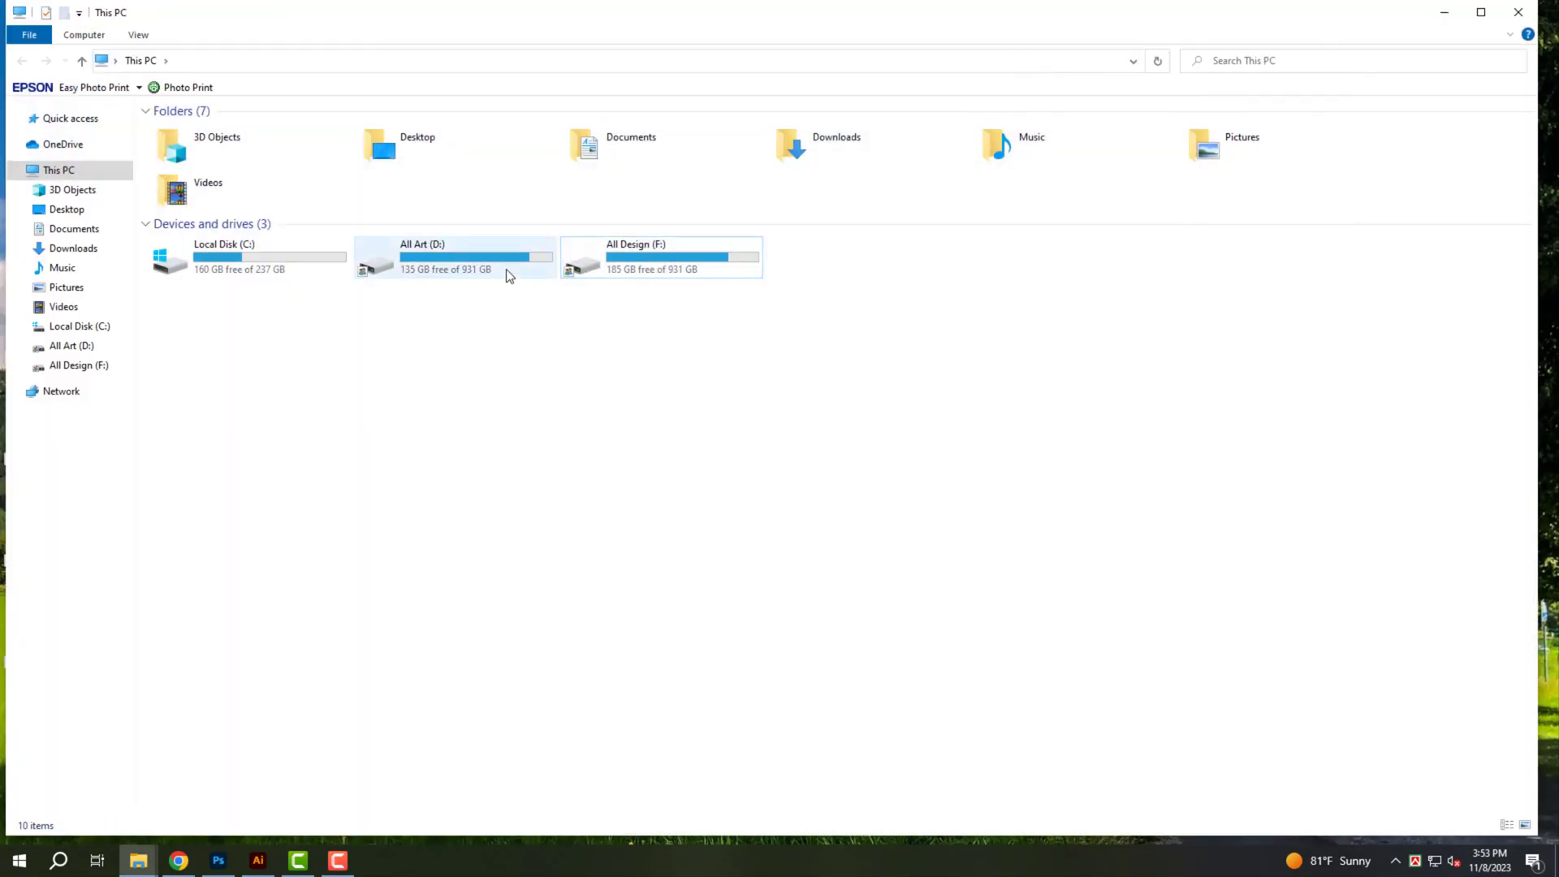
Open the Tafsirul Kuran Mahfil Logo file from D:\All Waz Banner\Logo.
{"action": "double_click", "coordinate": [507, 271]}
{"action": "left_click", "coordinate": [685, 297]}
{"action": "double_click", "coordinate": [686, 297]}
{"action": "double_click", "coordinate": [503, 178]}
{"action": "left_click", "coordinate": [682, 261]}
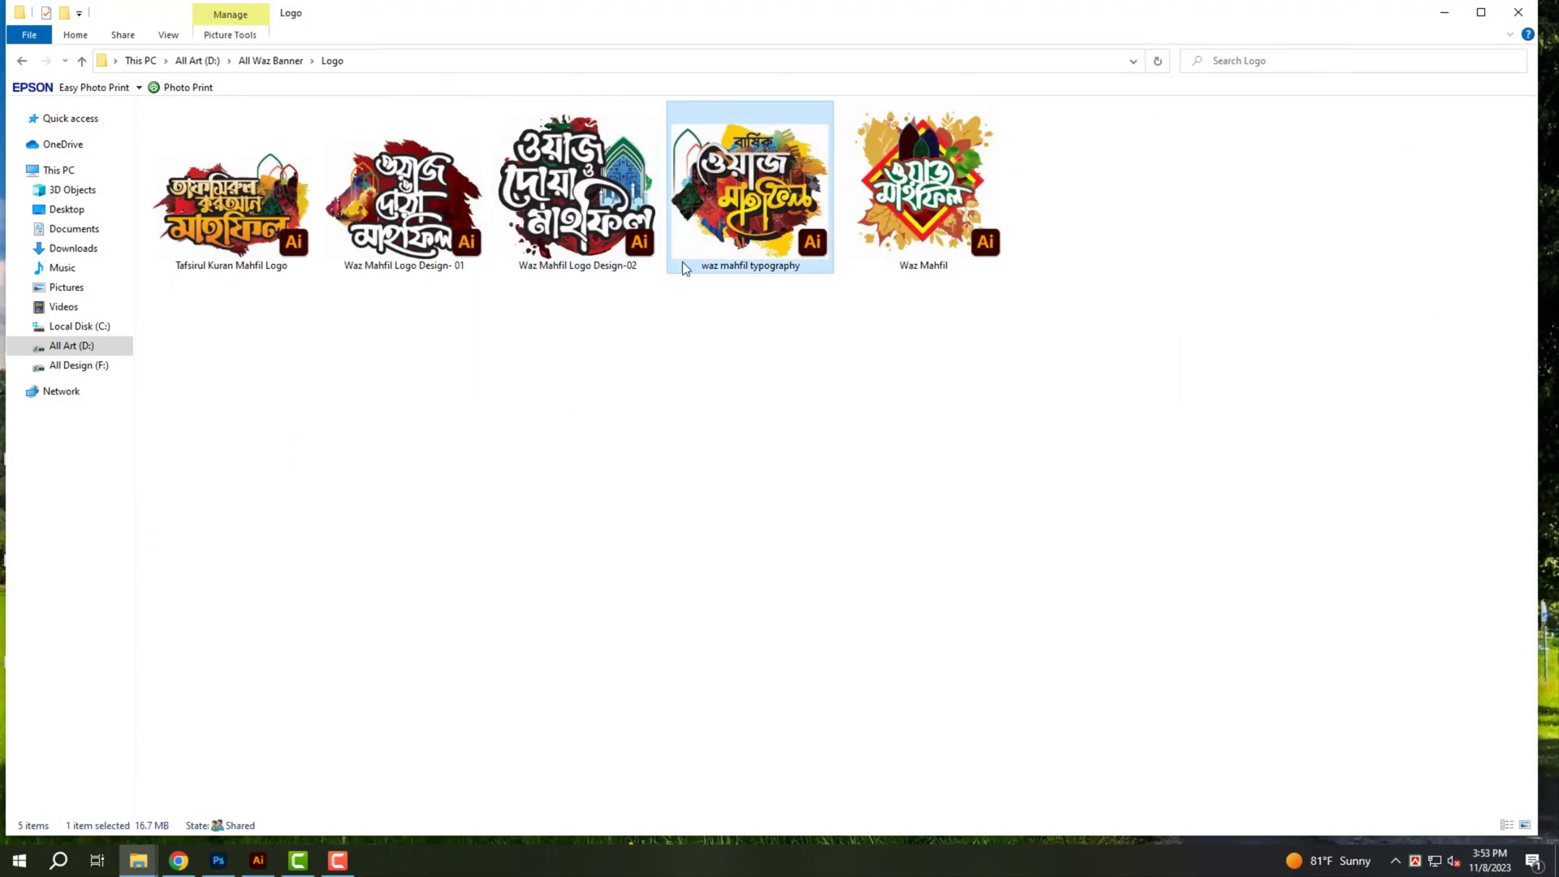
{"action": "double_click", "coordinate": [255, 208]}
Ungroup and cut the logo artwork, then close the logo file without saving.
{"action": "right_click", "coordinate": [1089, 309]}
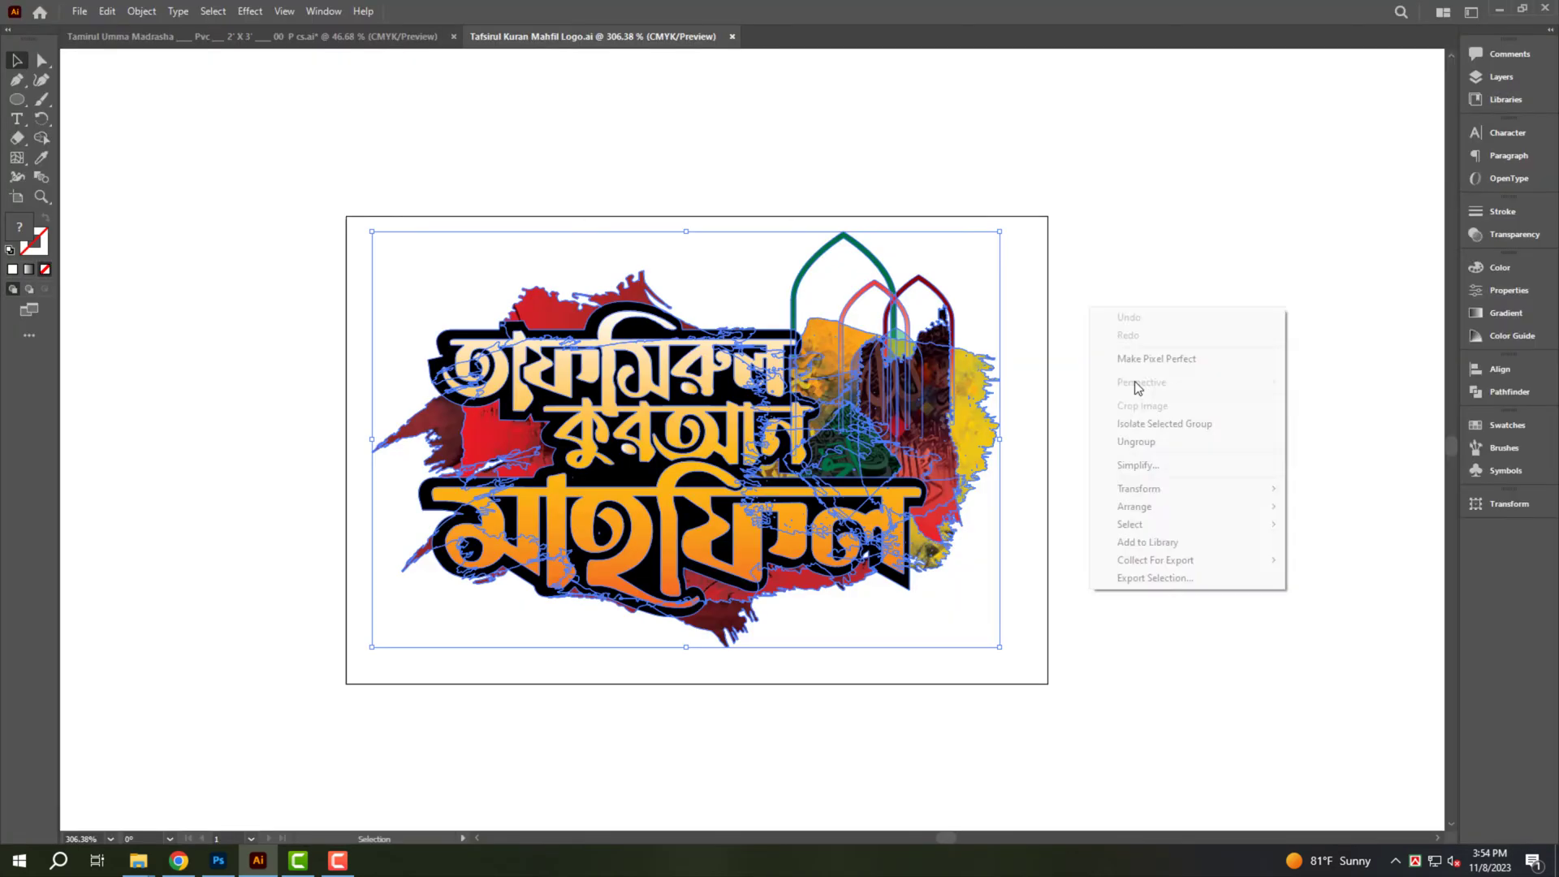
{"action": "left_click", "coordinate": [1136, 479]}
{"action": "key", "text": "ctrl+x"}
{"action": "key", "text": "ctrl+x"}
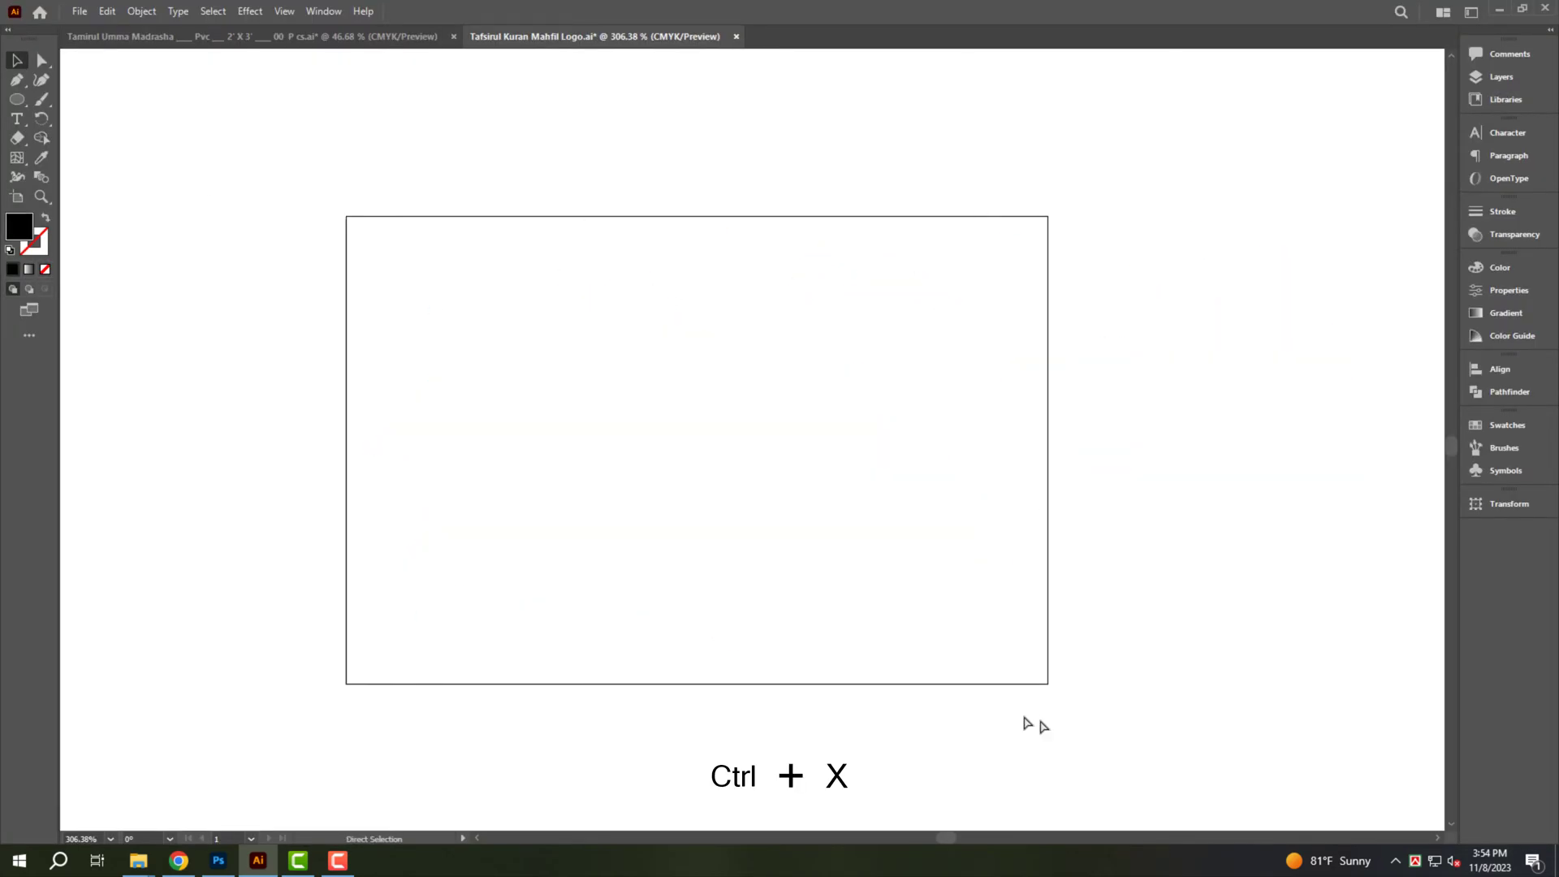
{"action": "key", "text": "ctrl+w"}
{"action": "left_click", "coordinate": [862, 452]}
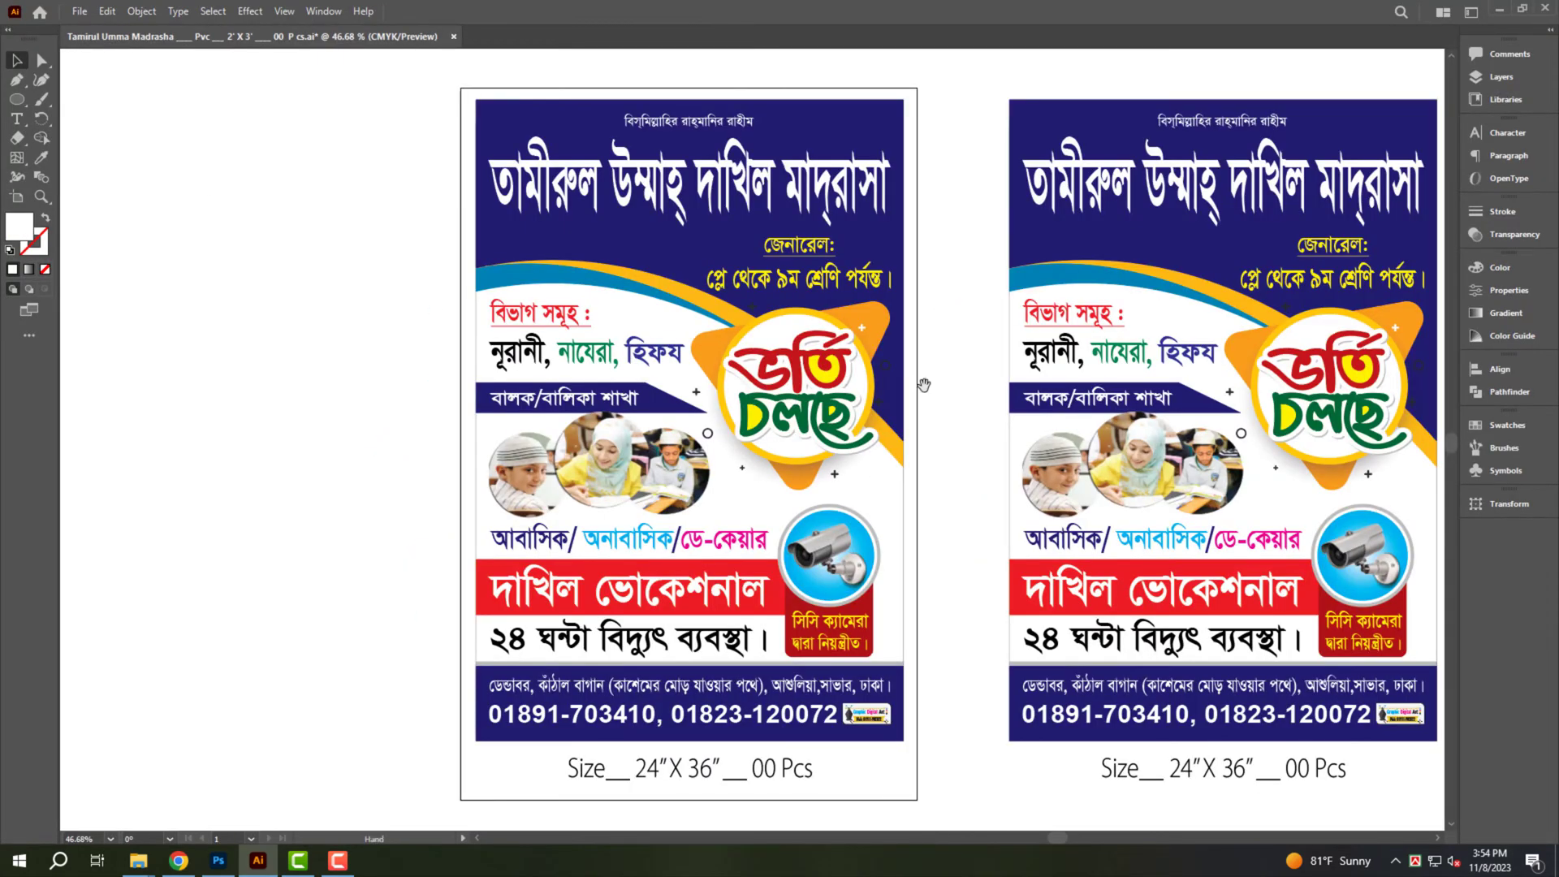
Paste the red grunge artwork and stretch it across the right poster's header.
{"action": "scroll", "coordinate": [924, 384], "scroll_direction": "up", "scroll_amount": 3}
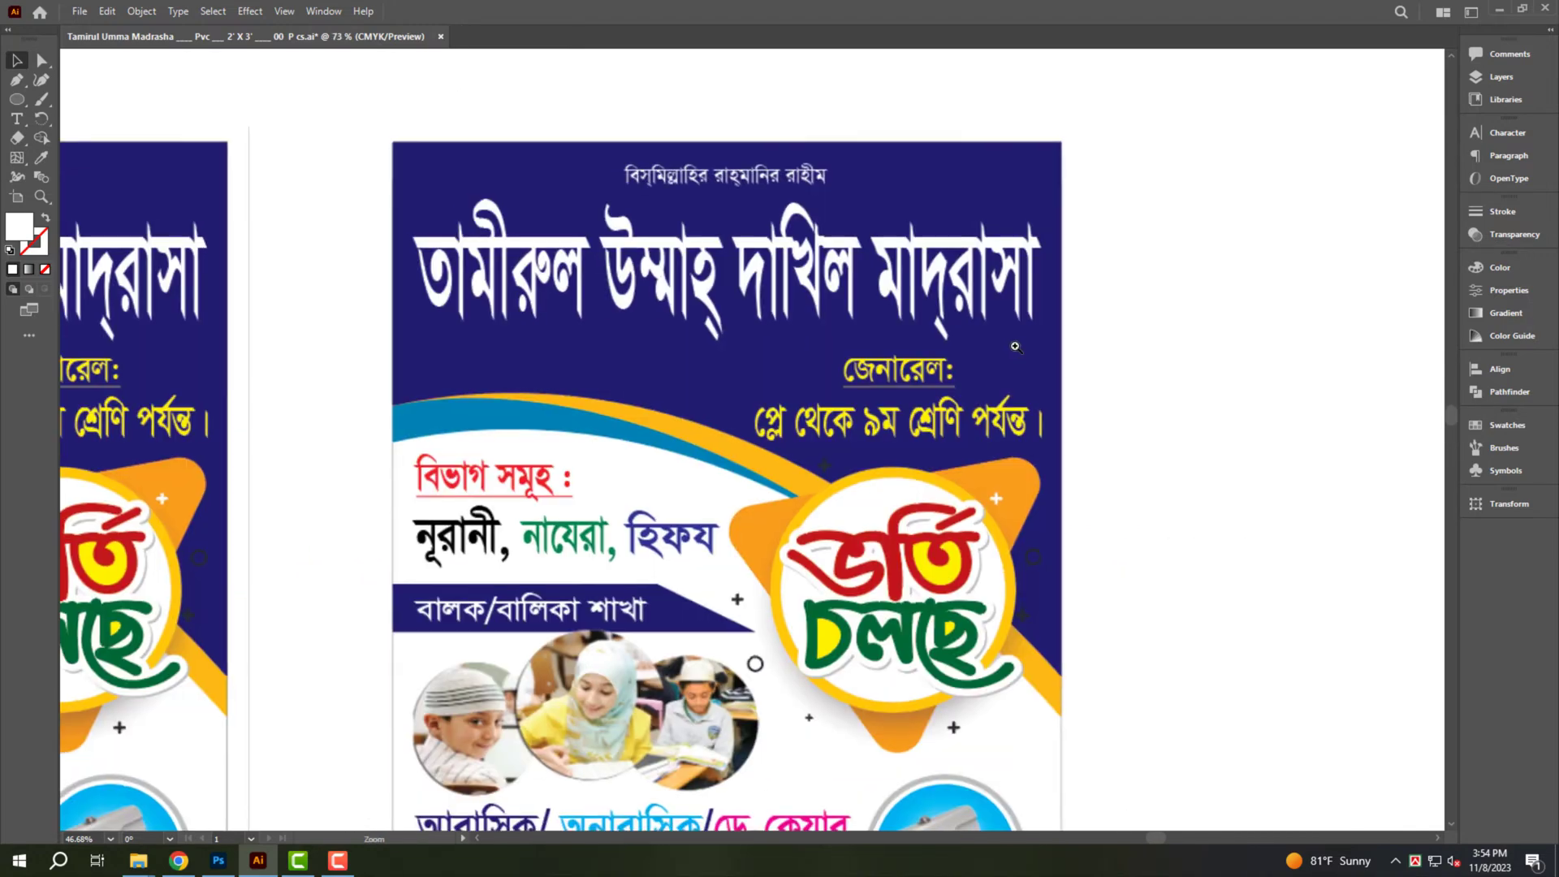
{"action": "scroll", "coordinate": [1015, 347], "scroll_direction": "up", "scroll_amount": 1}
{"action": "key", "text": "ctrl+v"}
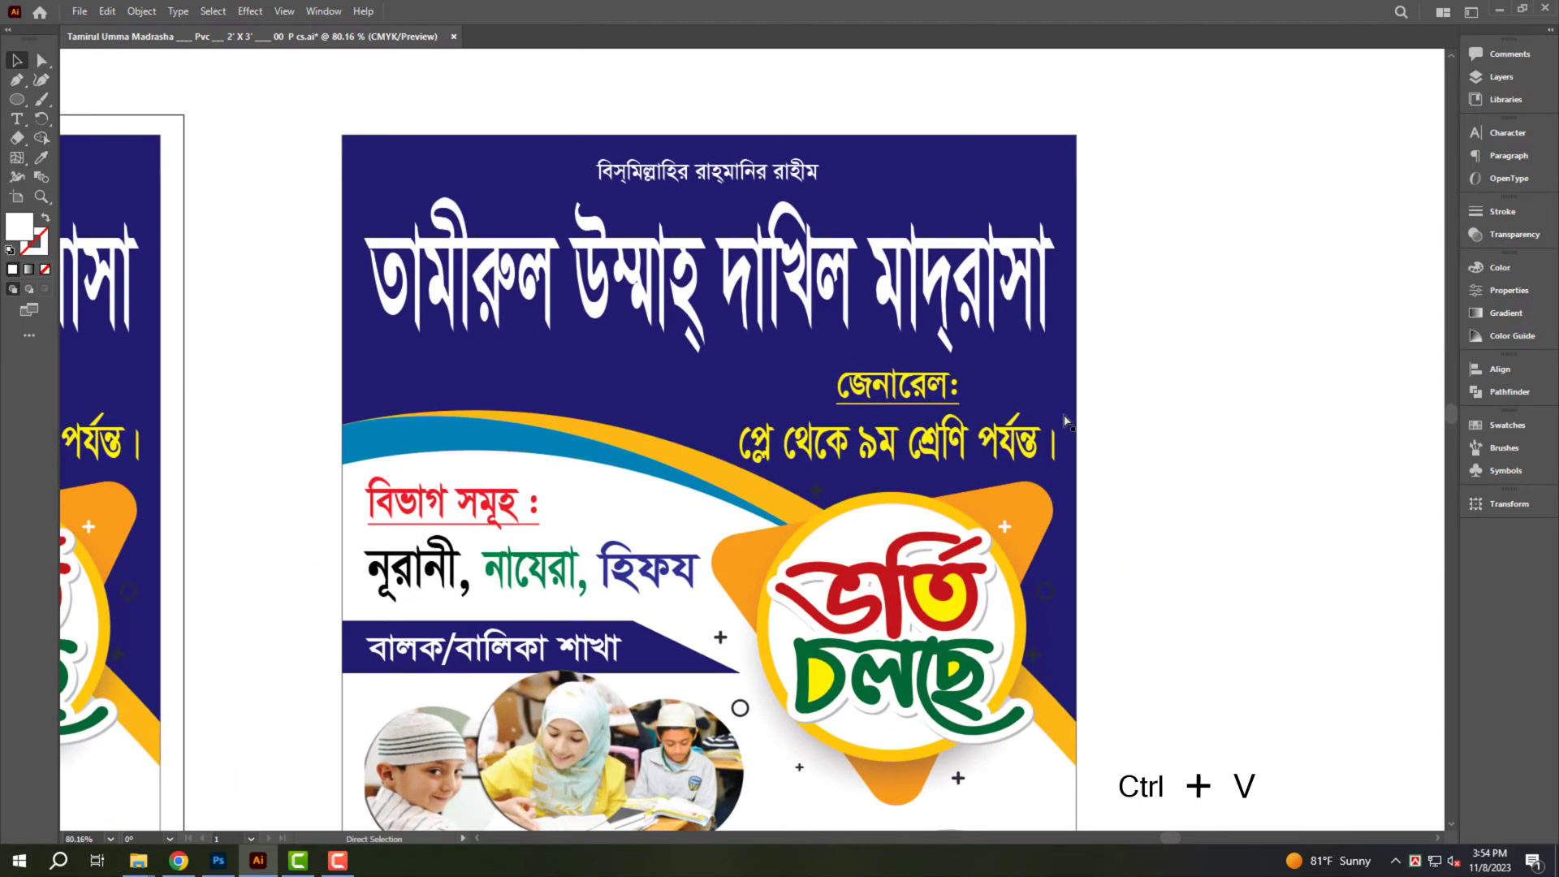
{"action": "left_click_drag", "start_coordinate": [832, 442], "coordinate": [1294, 347]}
{"action": "left_click_drag", "start_coordinate": [889, 403], "coordinate": [864, 386]}
{"action": "scroll", "coordinate": [864, 386], "scroll_direction": "down", "scroll_amount": 5}
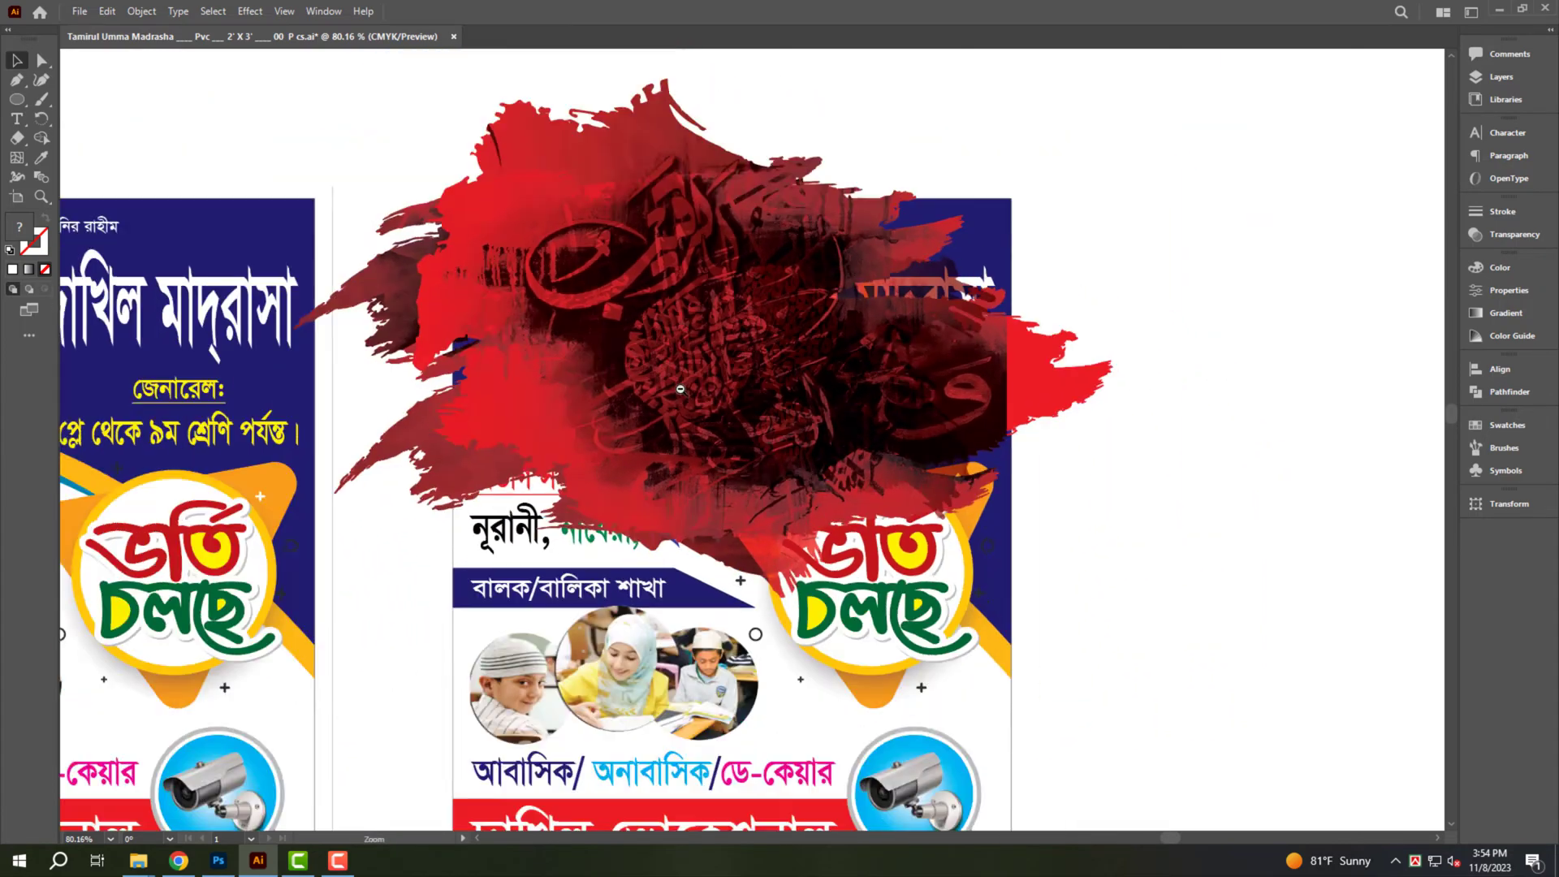
{"action": "left_click_drag", "start_coordinate": [1044, 552], "coordinate": [1129, 607]}
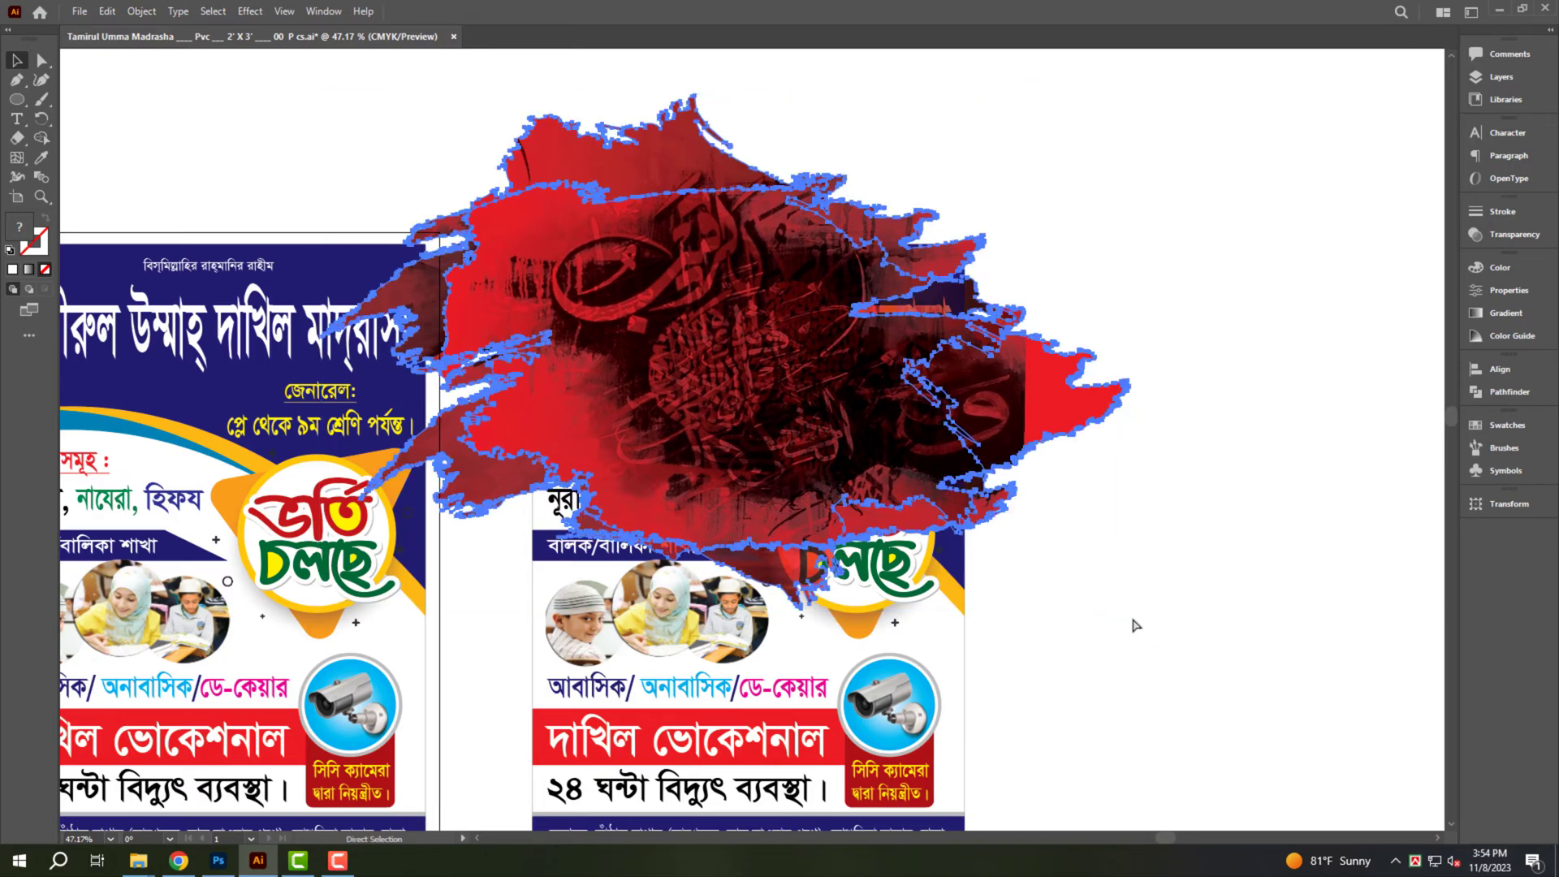
{"action": "left_click_drag", "start_coordinate": [1128, 610], "coordinate": [1190, 681]}
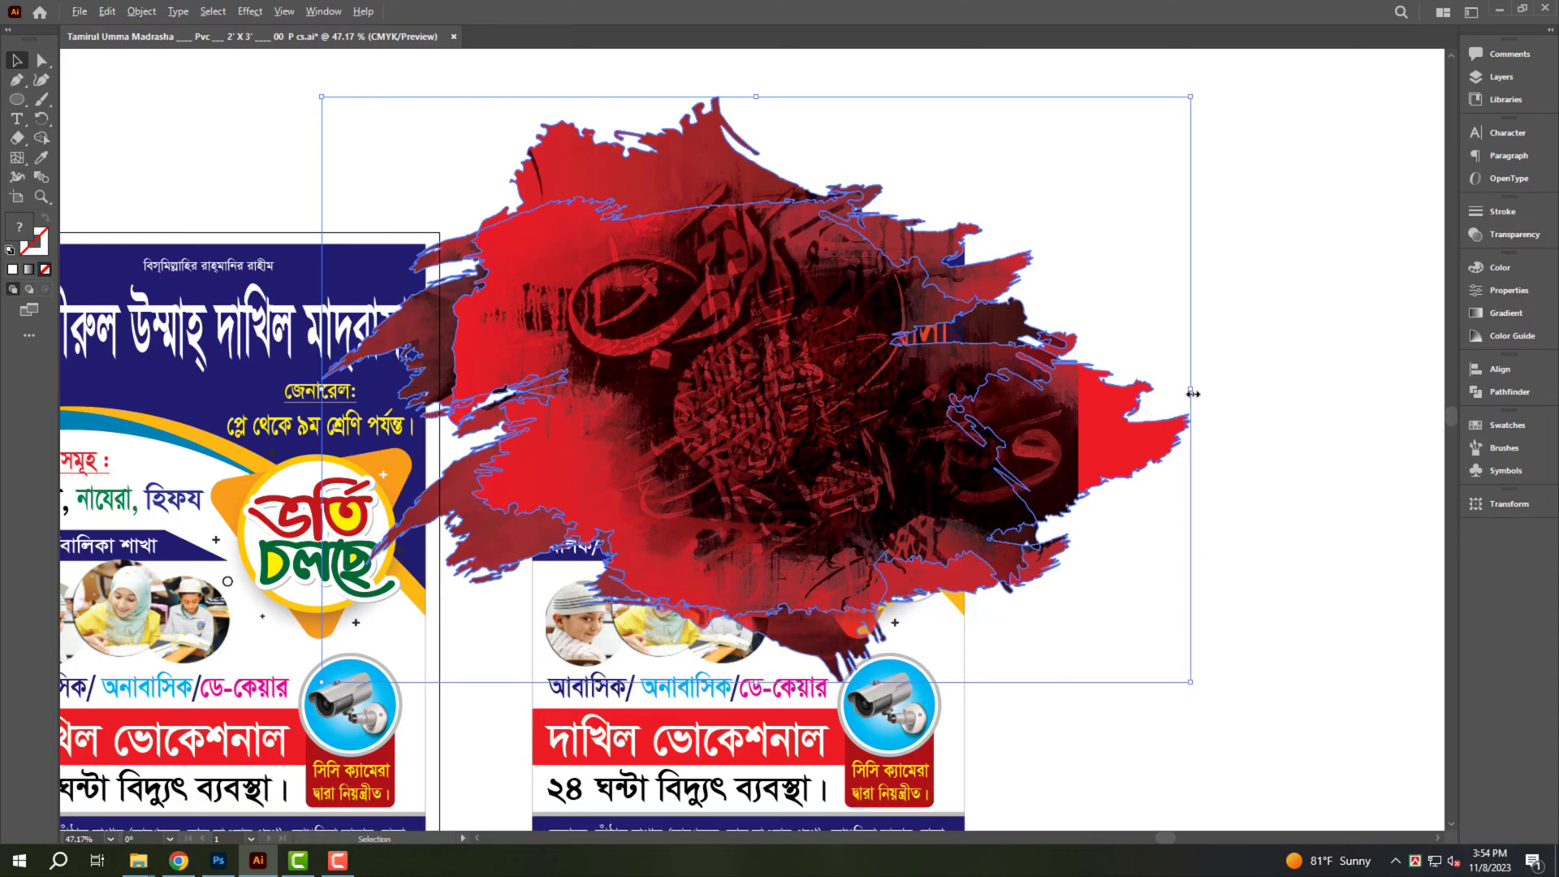
{"action": "left_click_drag", "start_coordinate": [1190, 390], "coordinate": [1228, 391]}
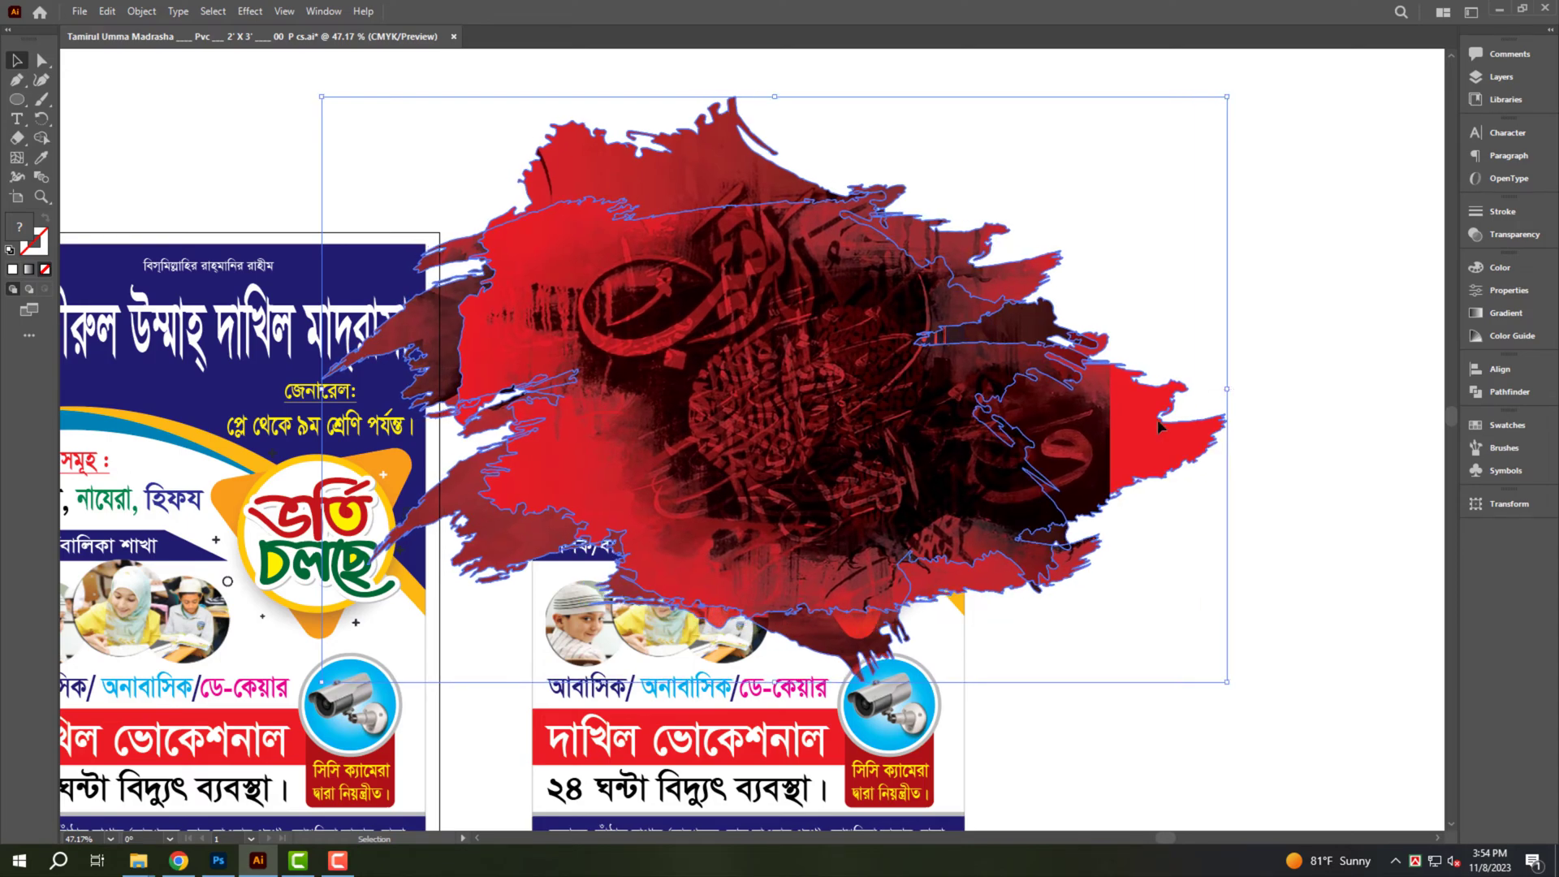
{"action": "left_click_drag", "start_coordinate": [323, 682], "coordinate": [306, 700]}
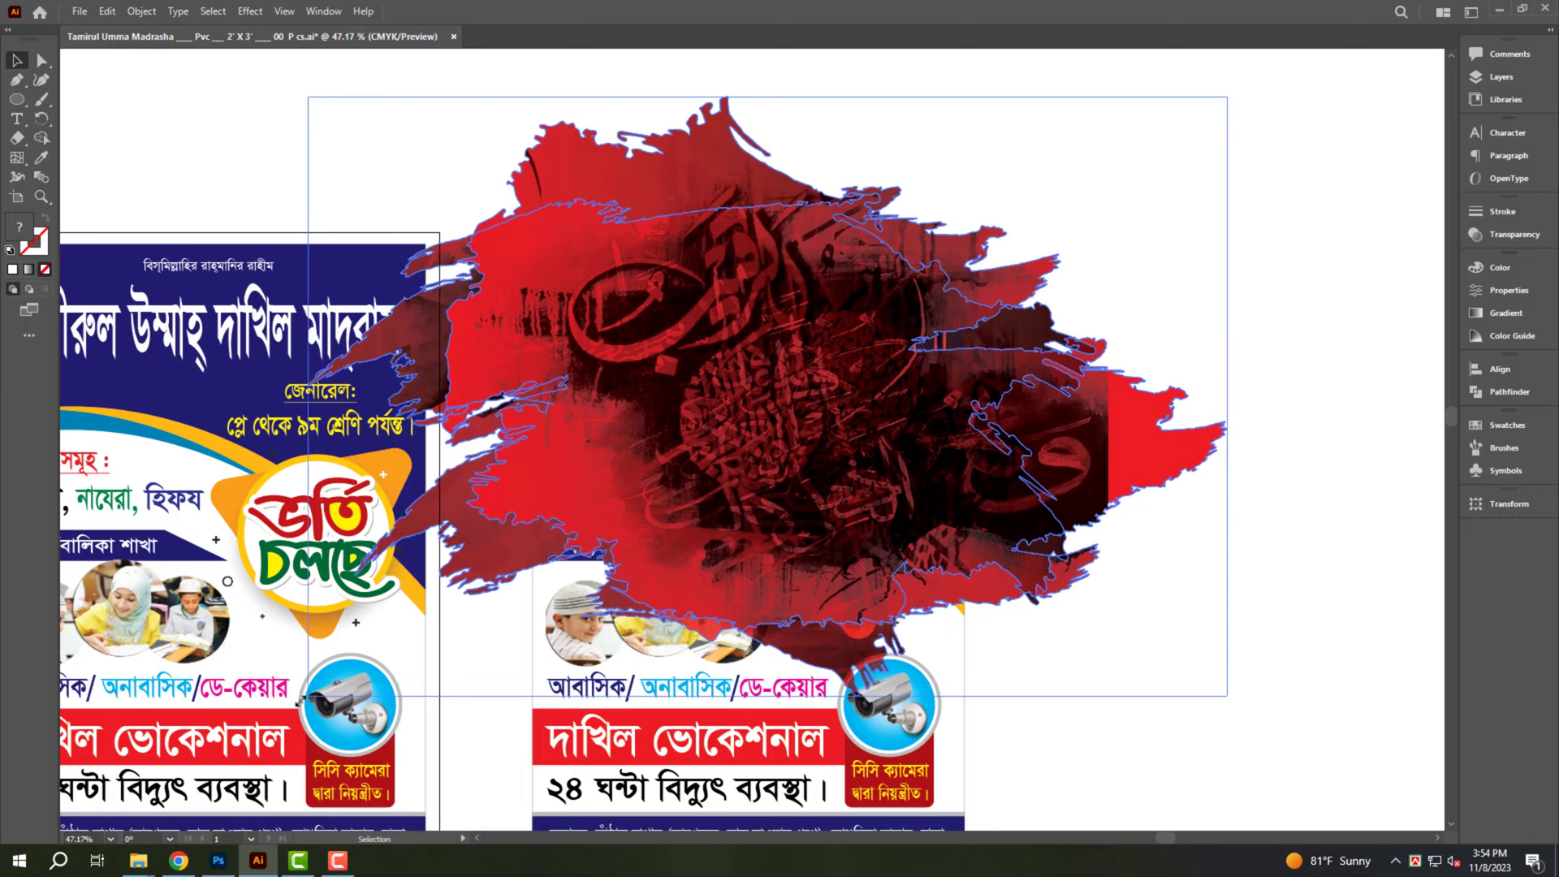
Send the grunge art behind the title and clip it into the poster with Ctrl+7.
{"action": "key", "text": "ctrl+shift+bracketleft"}
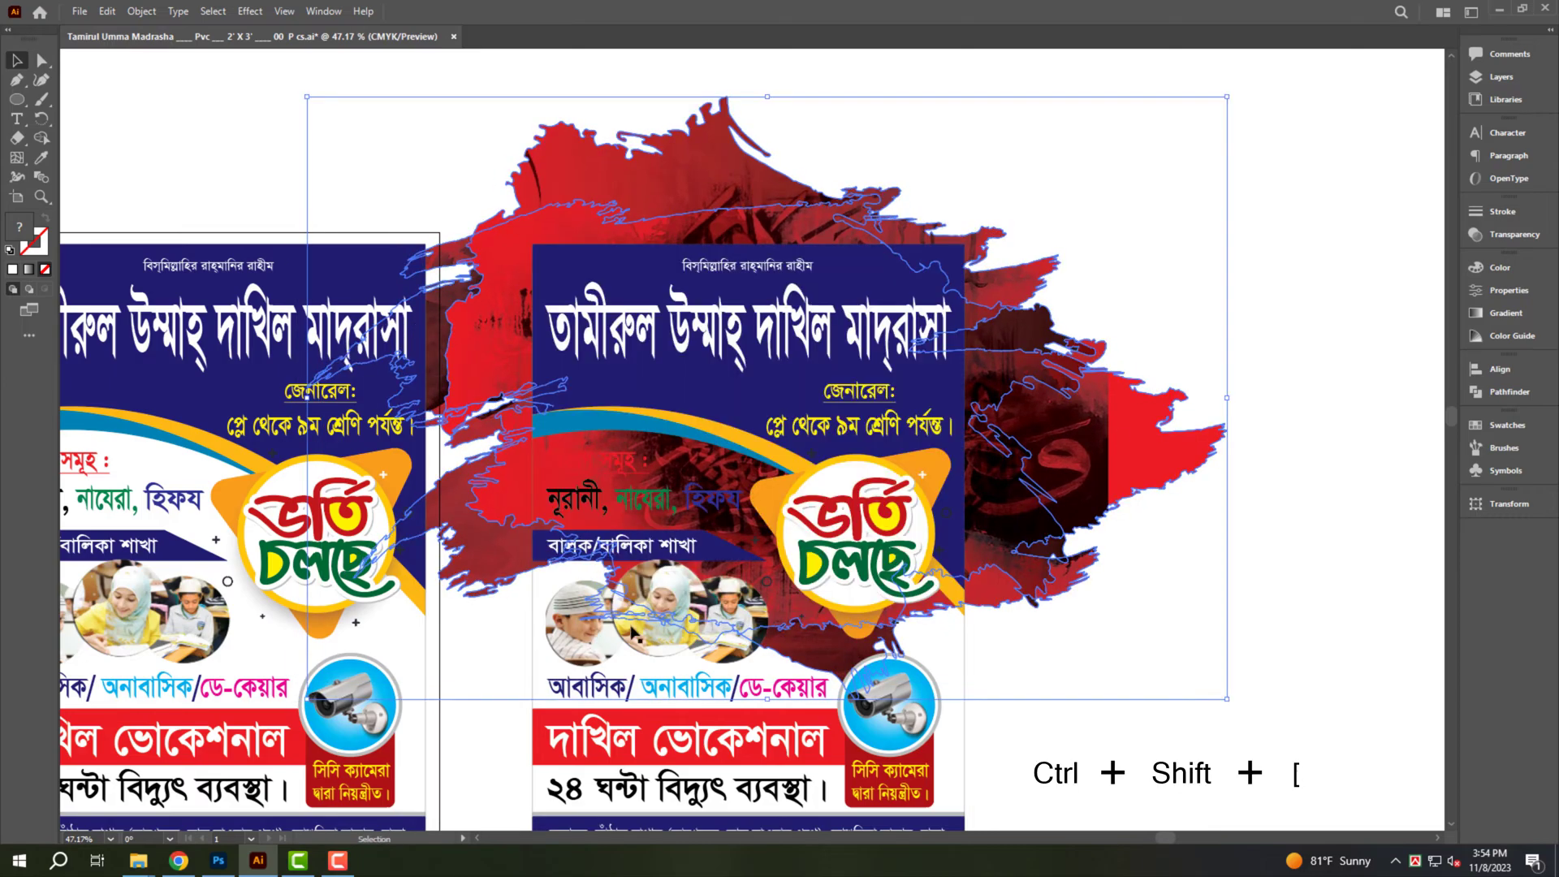
{"action": "left_click", "coordinate": [943, 277]}
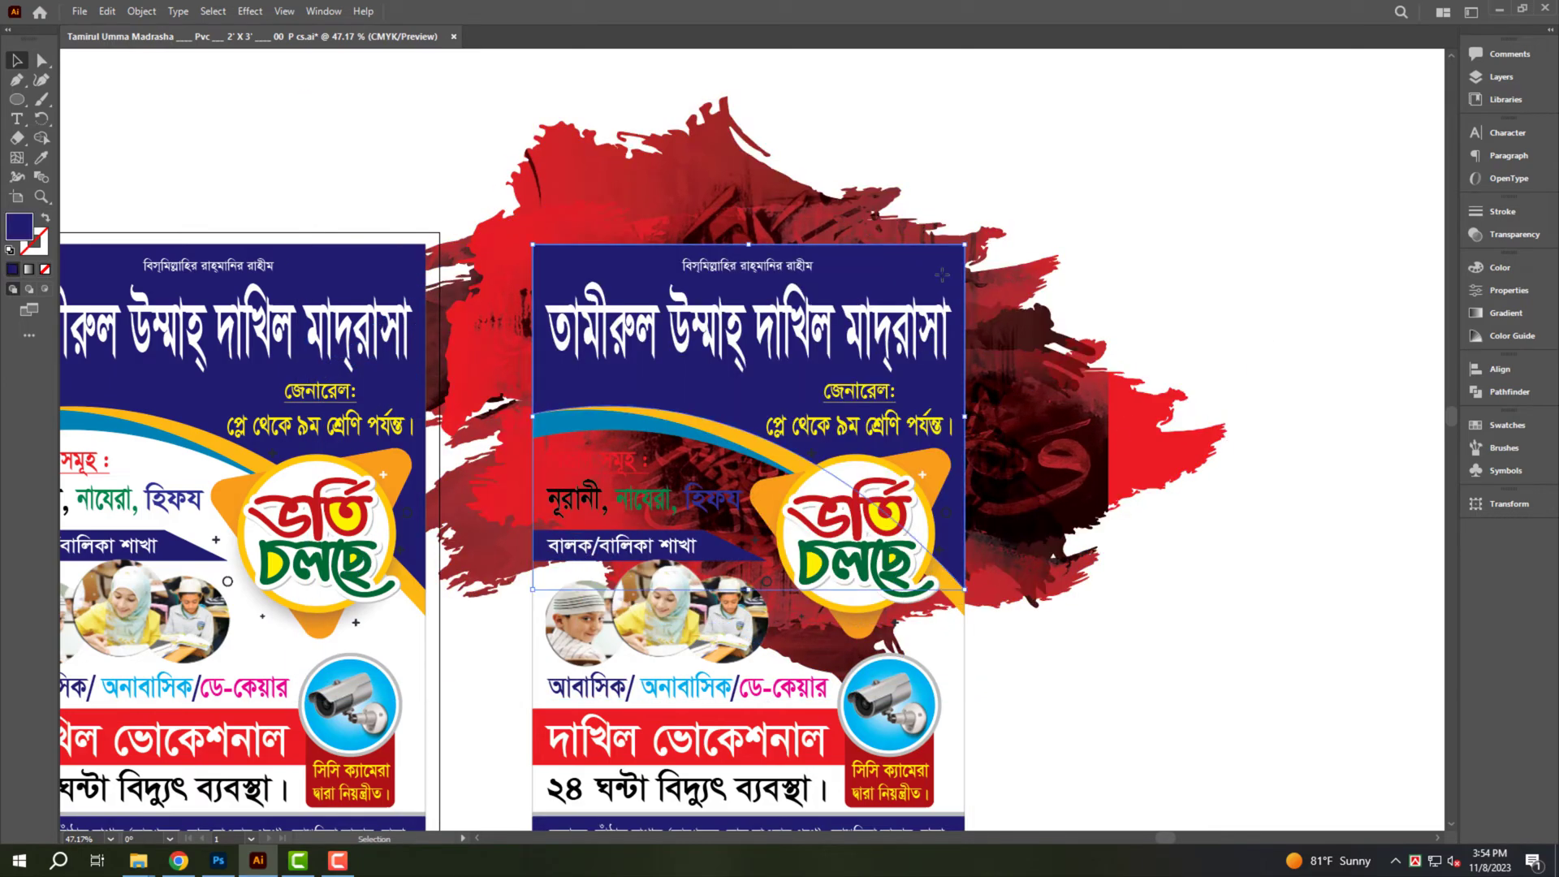
{"action": "left_click", "coordinate": [1056, 426], "text": "shift"}
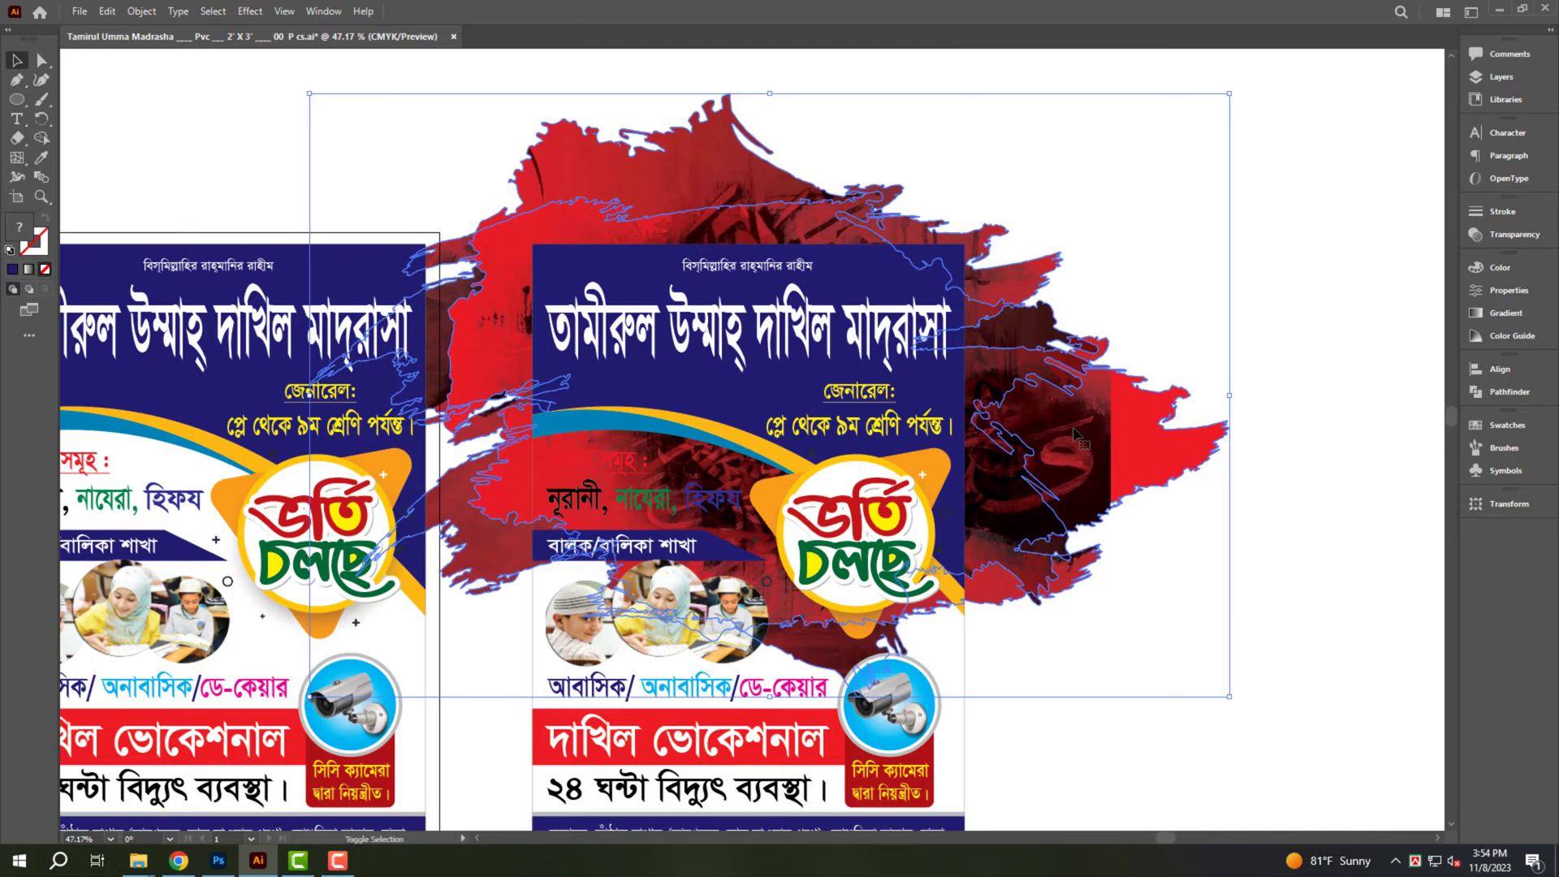
{"action": "left_click", "coordinate": [1342, 275]}
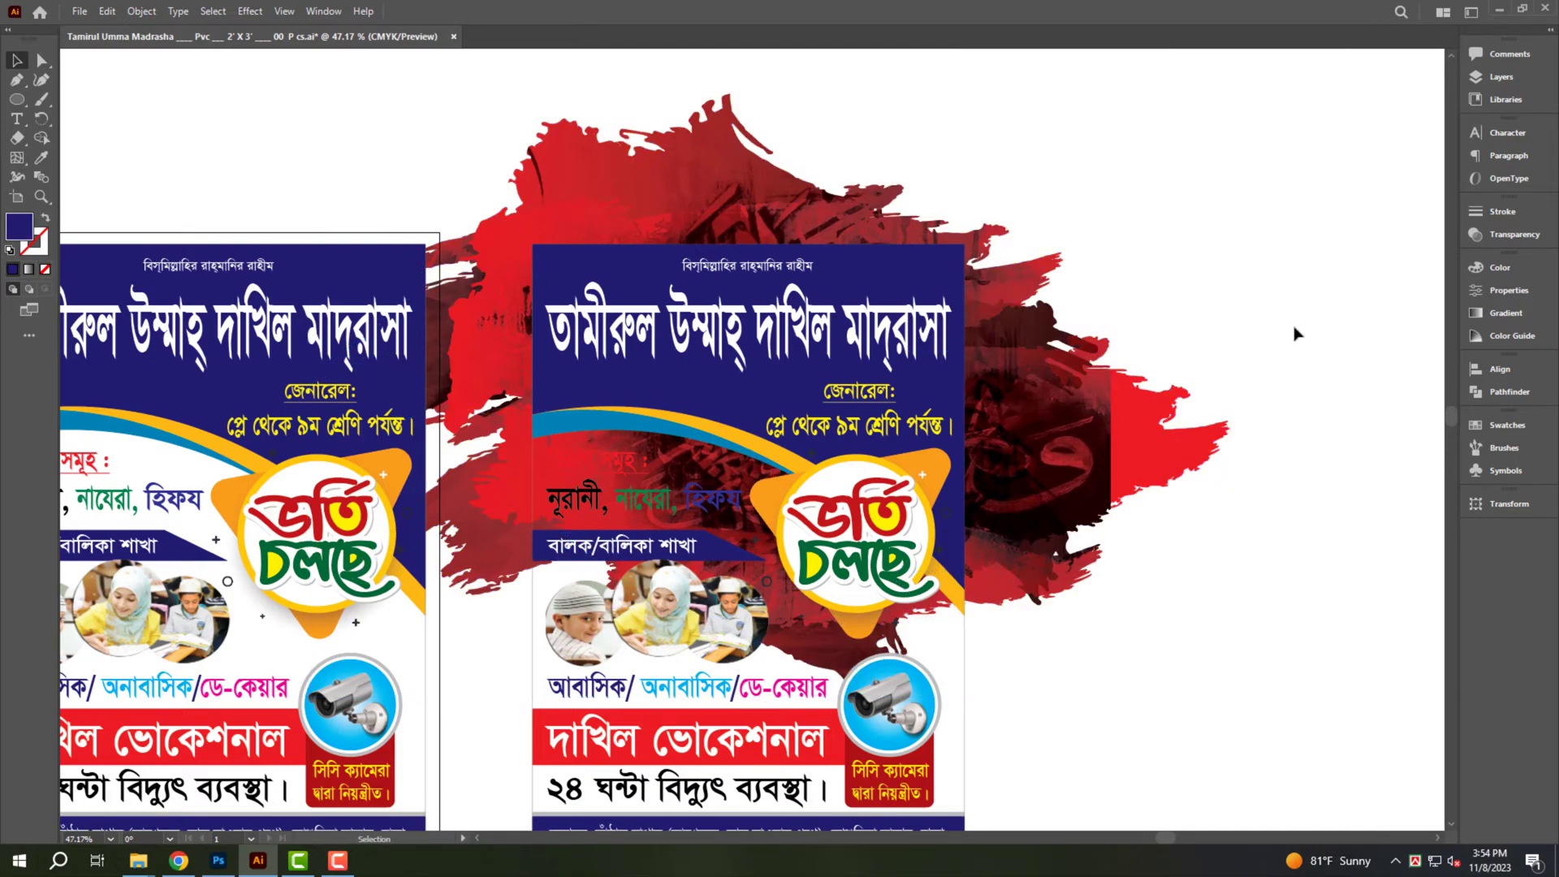
{"action": "left_click", "coordinate": [1080, 403]}
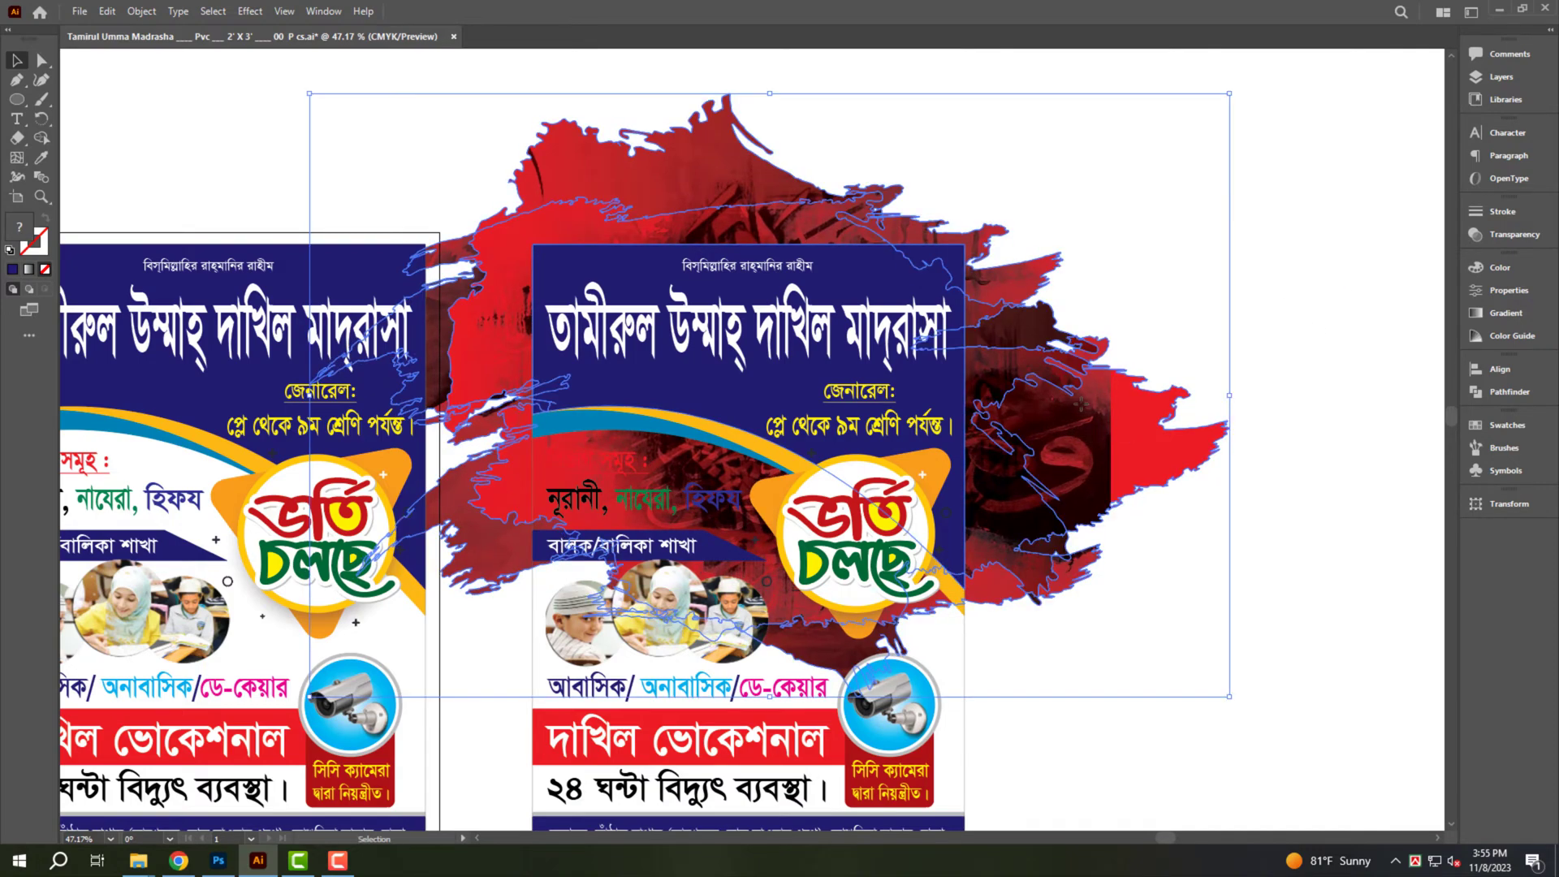
{"action": "key", "text": "ctrl+7"}
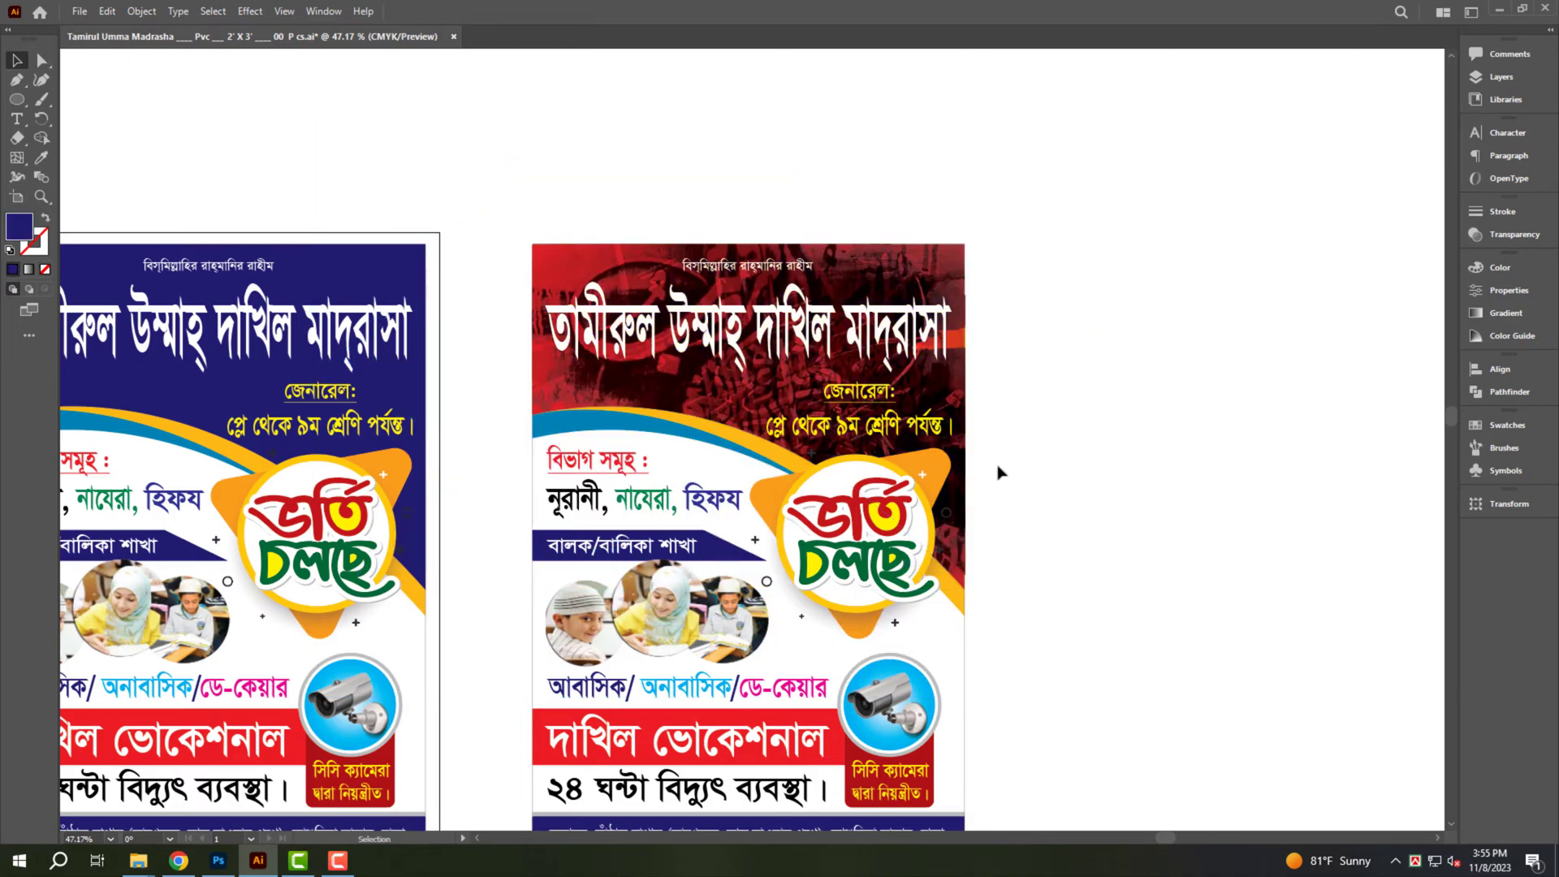
Nudge the yellow subtitle up slightly and select the white madrasa title.
{"action": "left_click", "coordinate": [930, 408]}
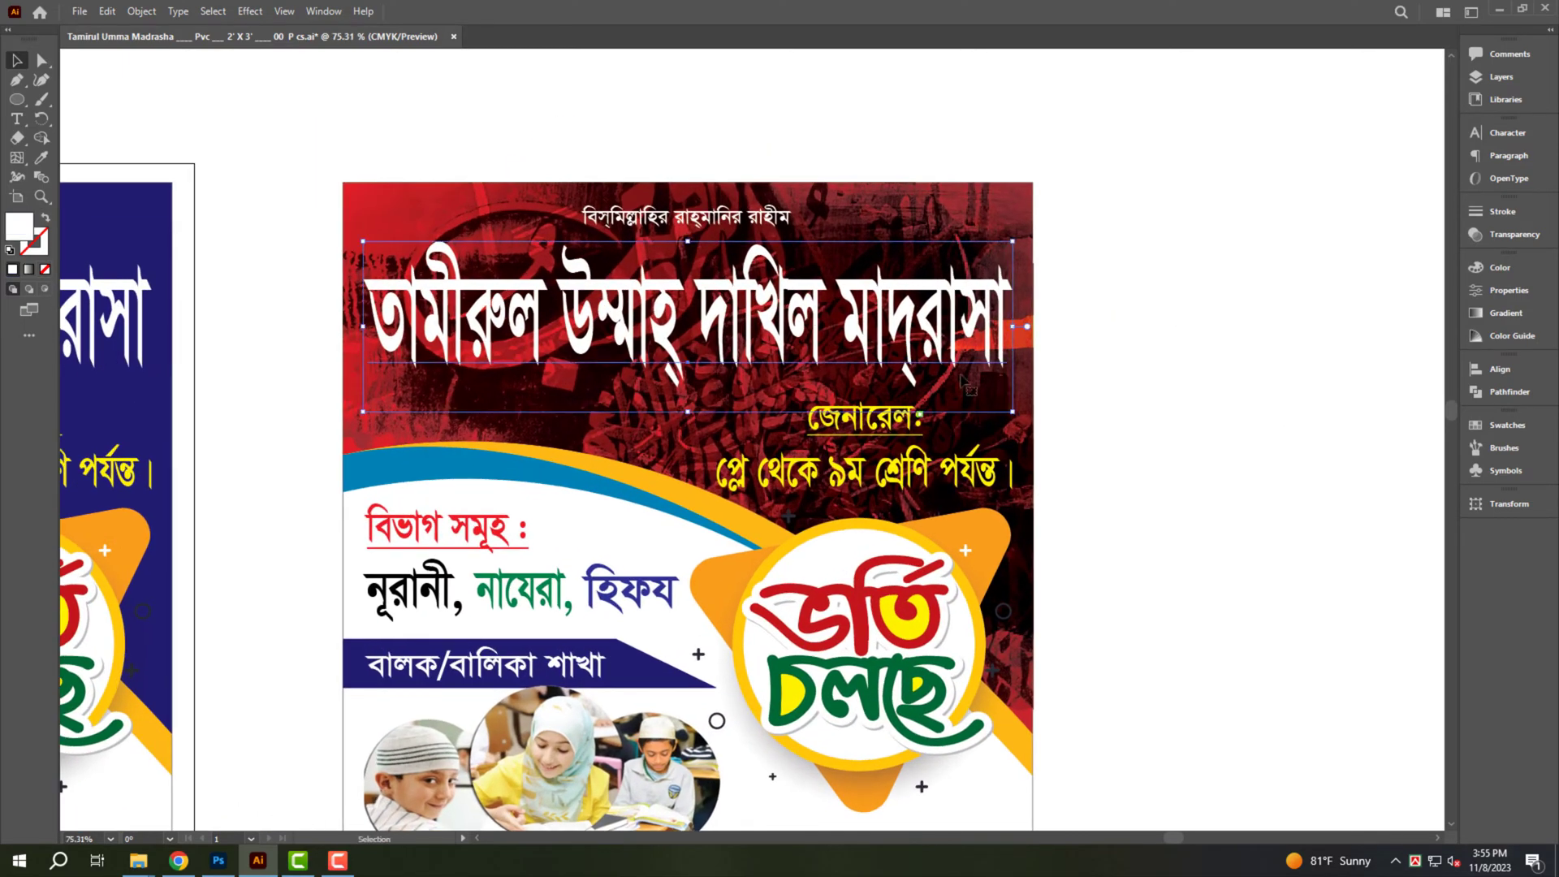
{"action": "left_click", "coordinate": [956, 355]}
{"action": "left_click", "coordinate": [998, 512]}
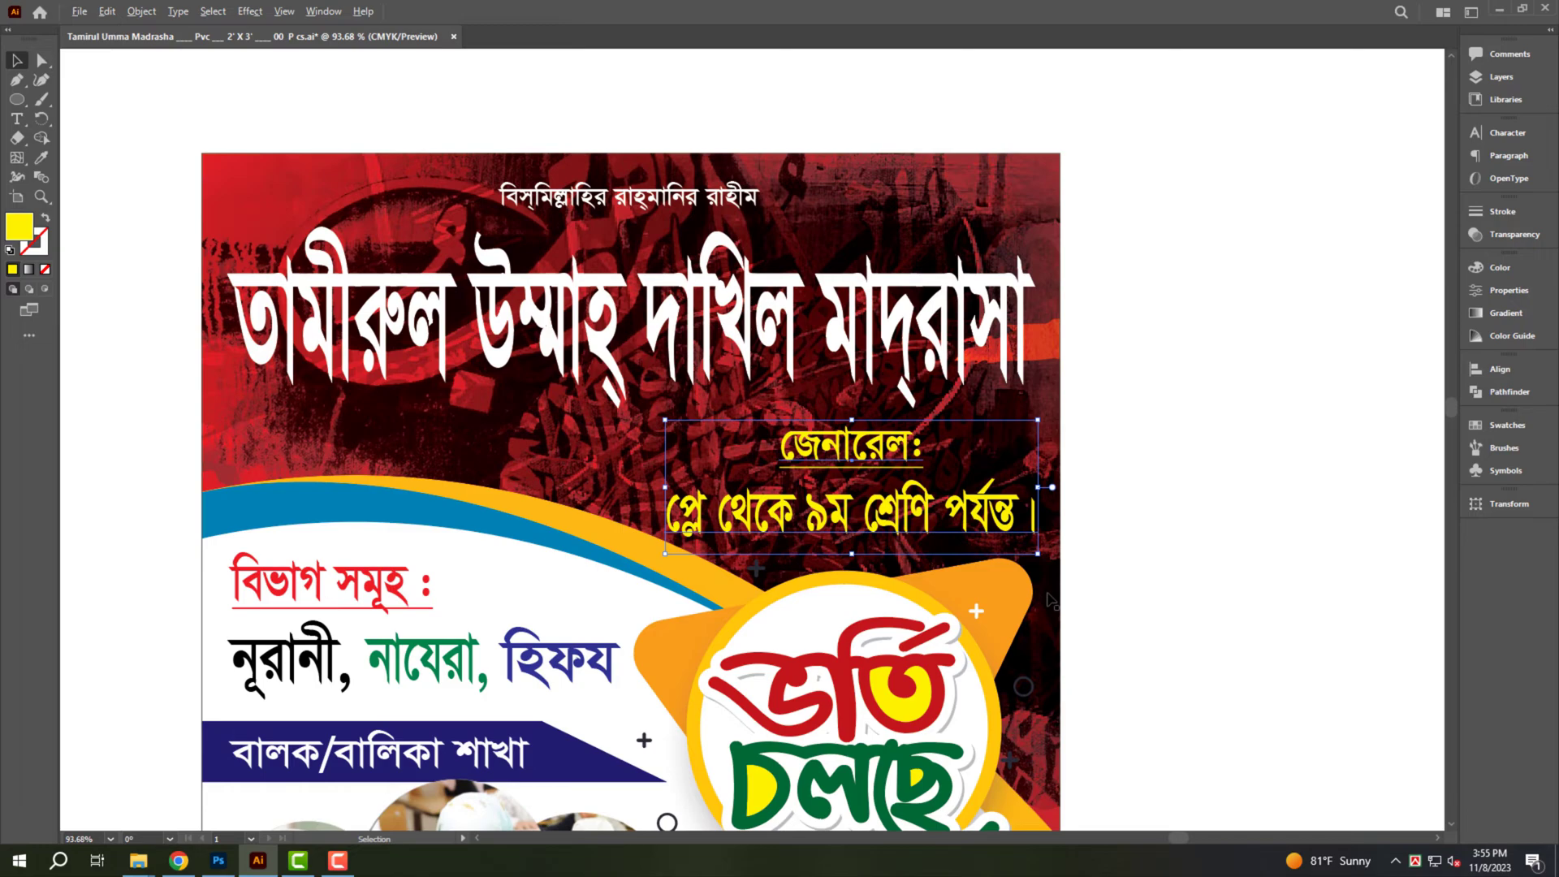
{"action": "key", "text": "alt+Up"}
{"action": "left_click", "coordinate": [839, 311]}
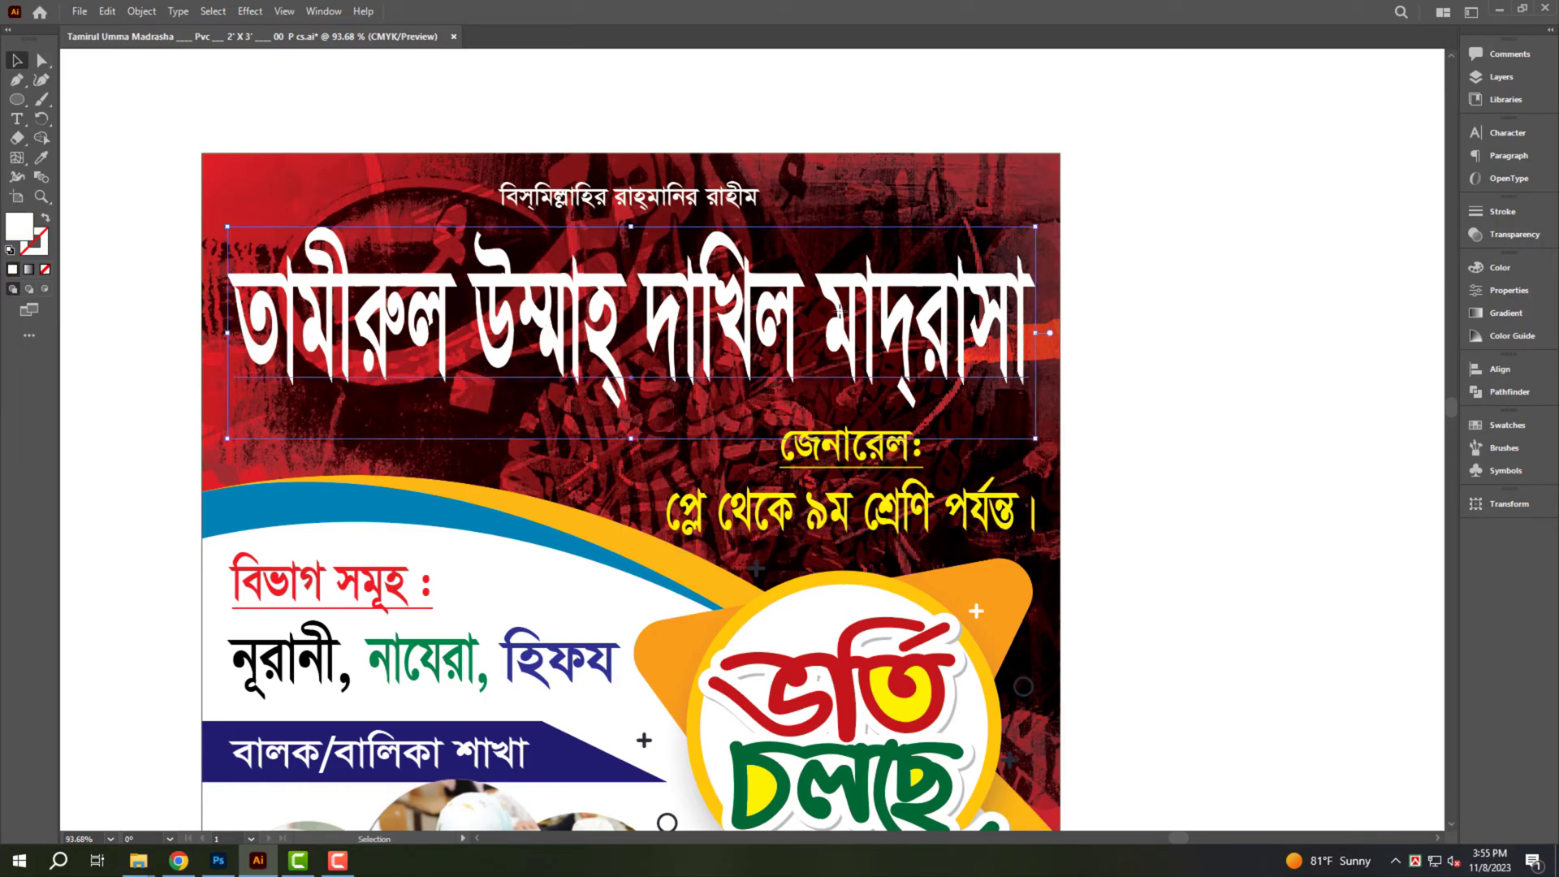
{"action": "key", "text": "a"}
Add a black drop shadow: 100% opacity, 0.1 in X/Y offsets, 0.05 in blur.
{"action": "left_click", "coordinate": [285, 15]}
{"action": "mouse_move", "coordinate": [250, 12]}
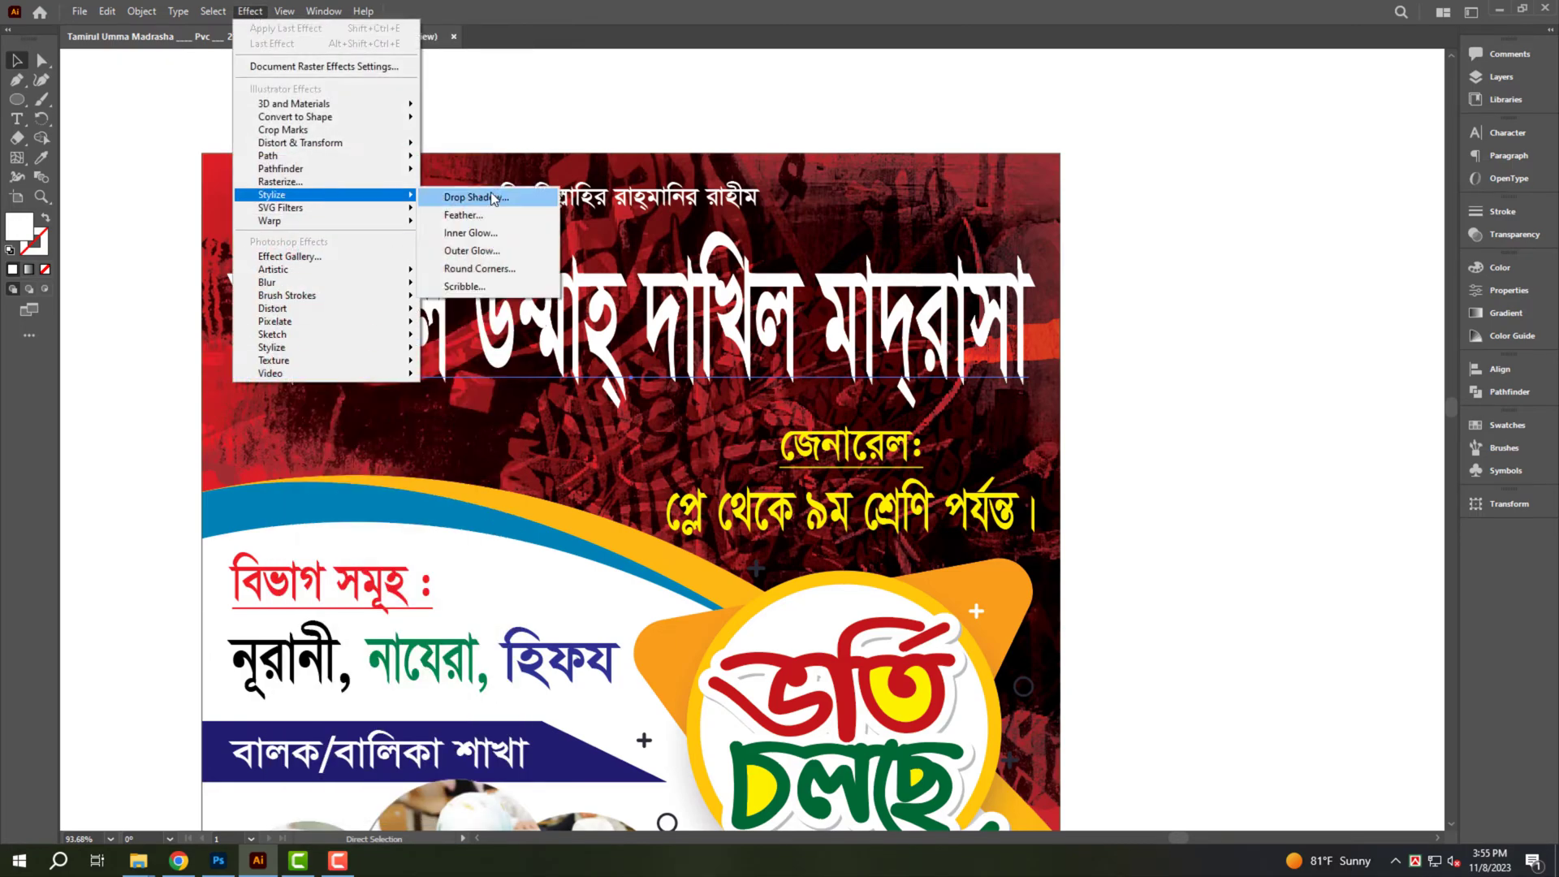
{"action": "left_click", "coordinate": [487, 198]}
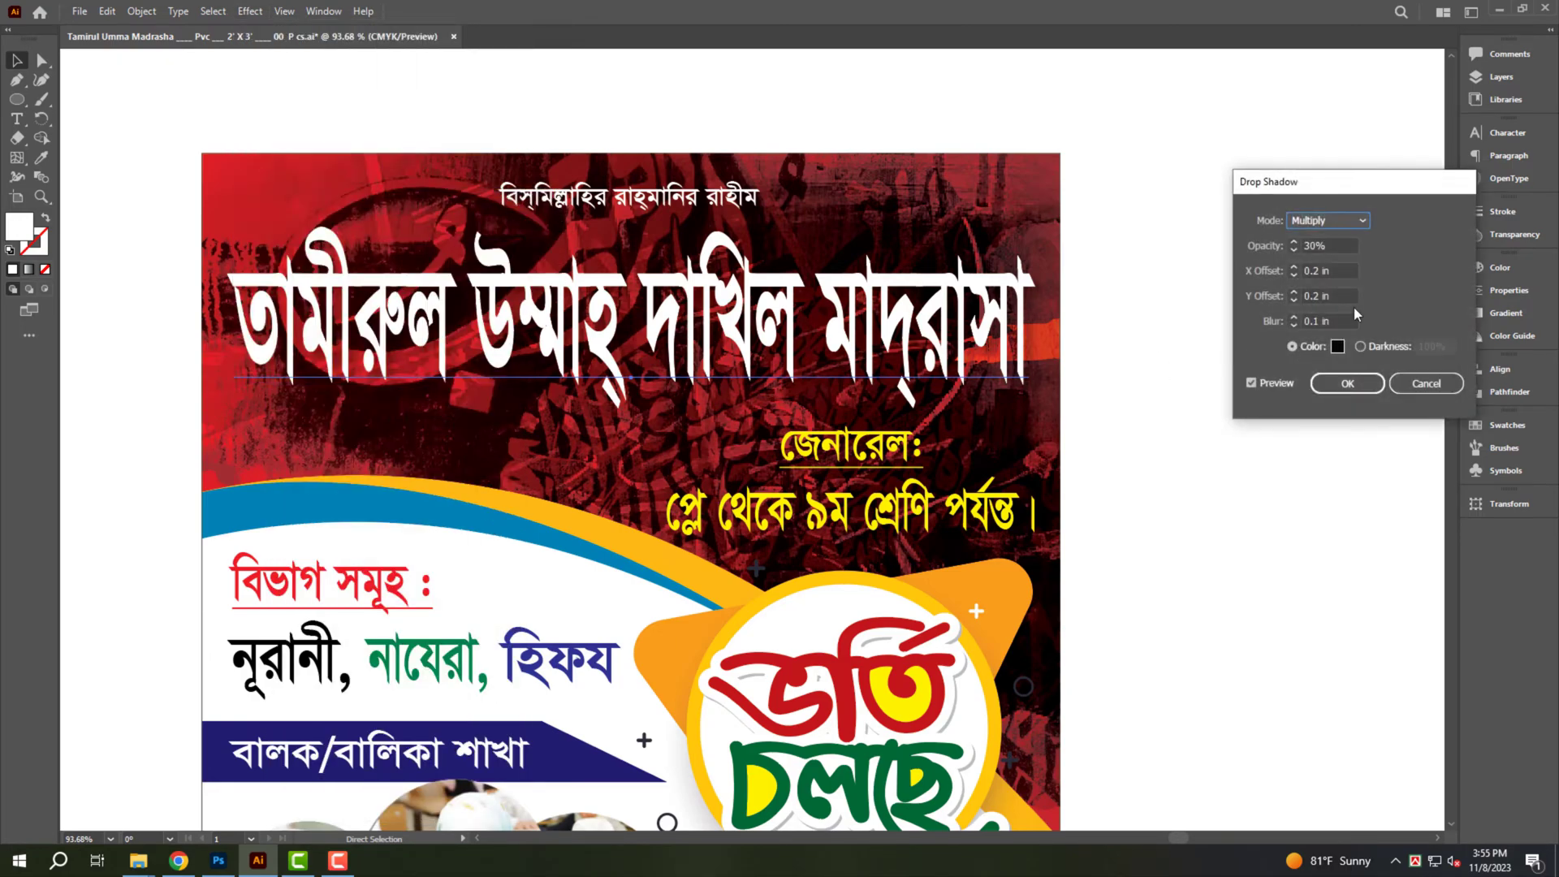
{"action": "key", "text": "Tab"}
{"action": "type", "text": "1"}
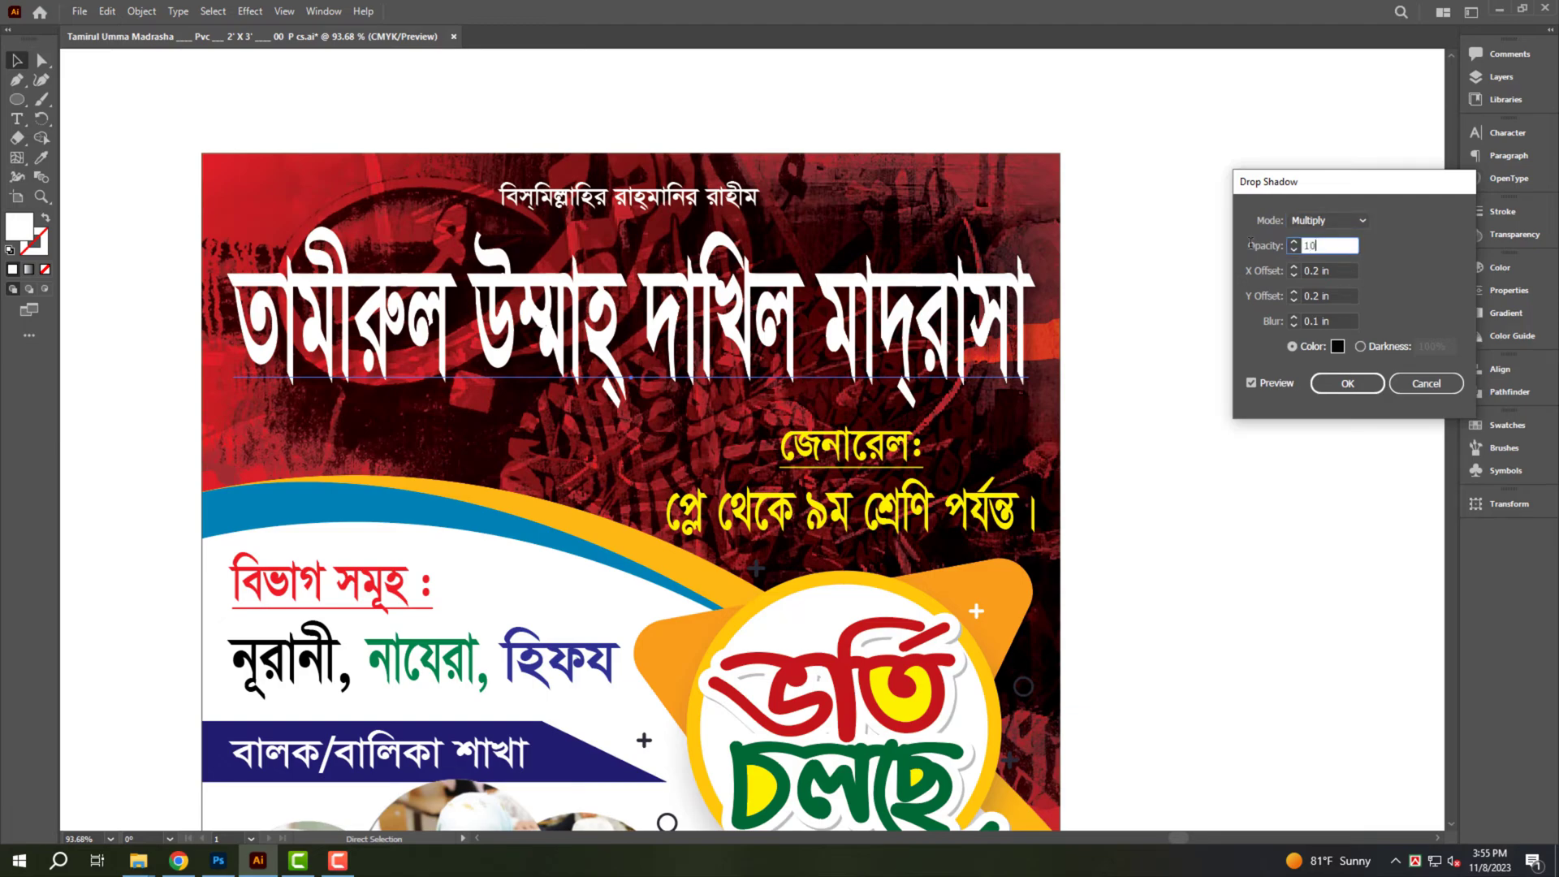
{"action": "type", "text": "0"}
{"action": "key", "text": "Tab"}
{"action": "type", "text": ".1"}
{"action": "key", "text": "Tab"}
{"action": "type", "text": ".1"}
{"action": "key", "text": "Tab"}
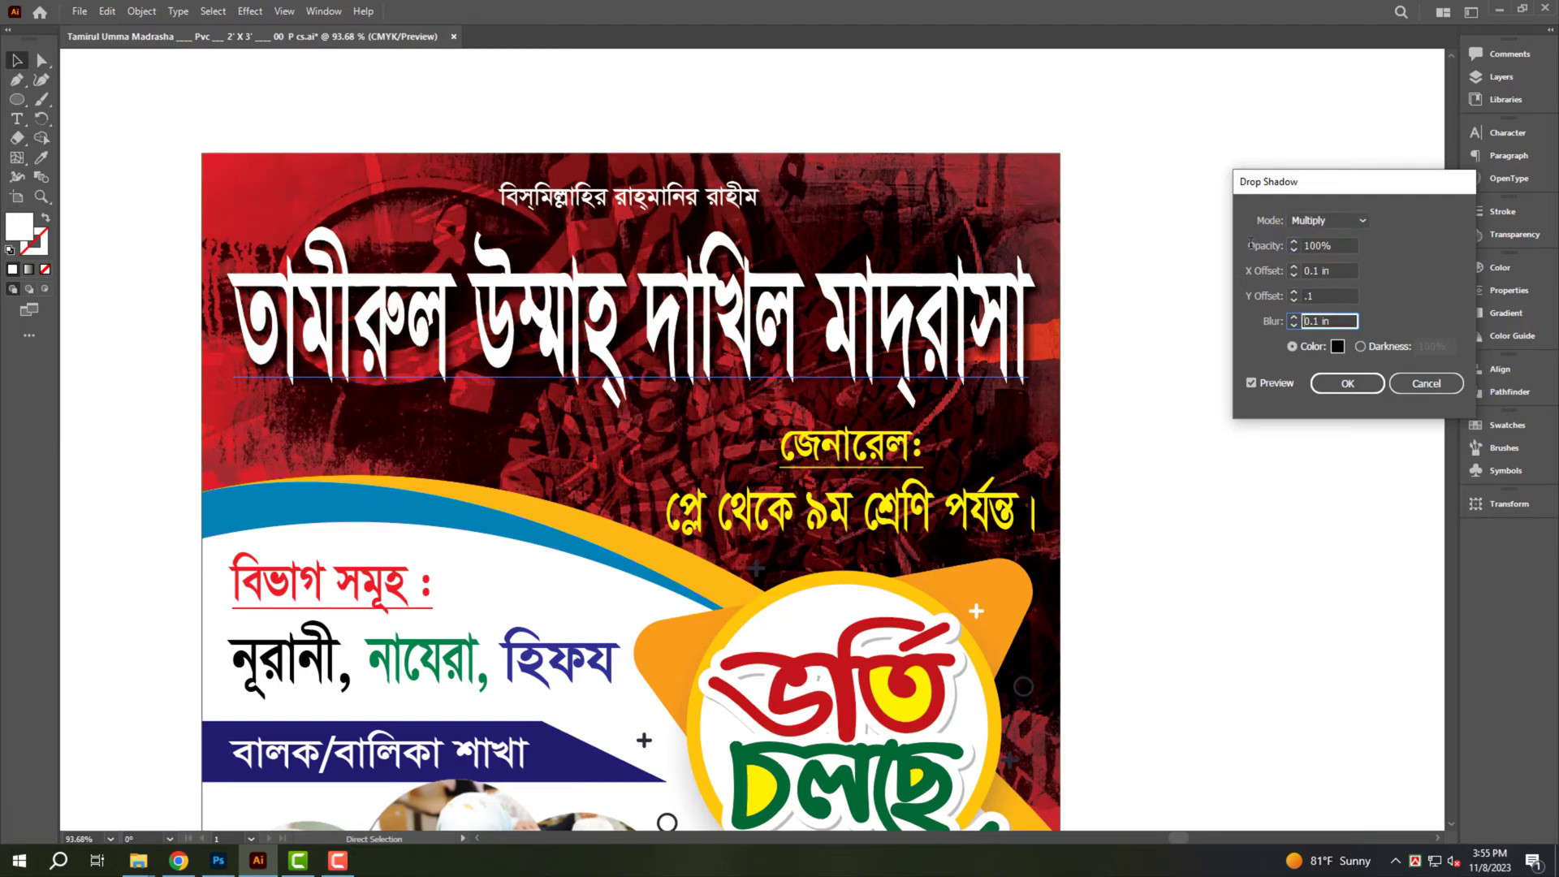
{"action": "type", "text": ".05"}
{"action": "key", "text": "Tab"}
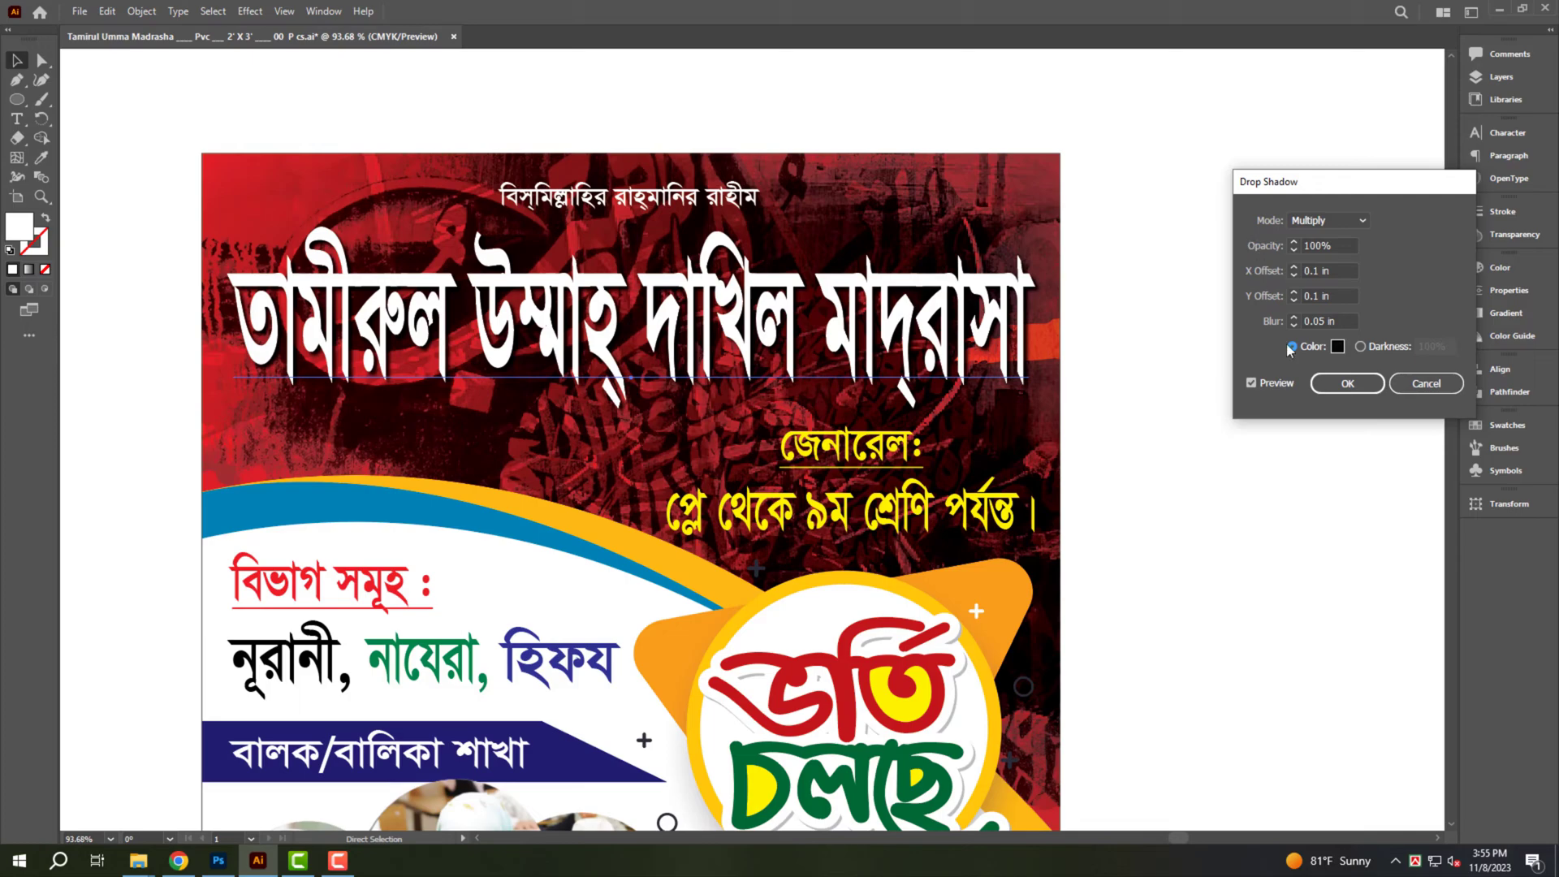
{"action": "left_click", "coordinate": [1347, 383]}
Expand the title's appearance so the shadow becomes plain artwork.
{"action": "left_click", "coordinate": [142, 11]}
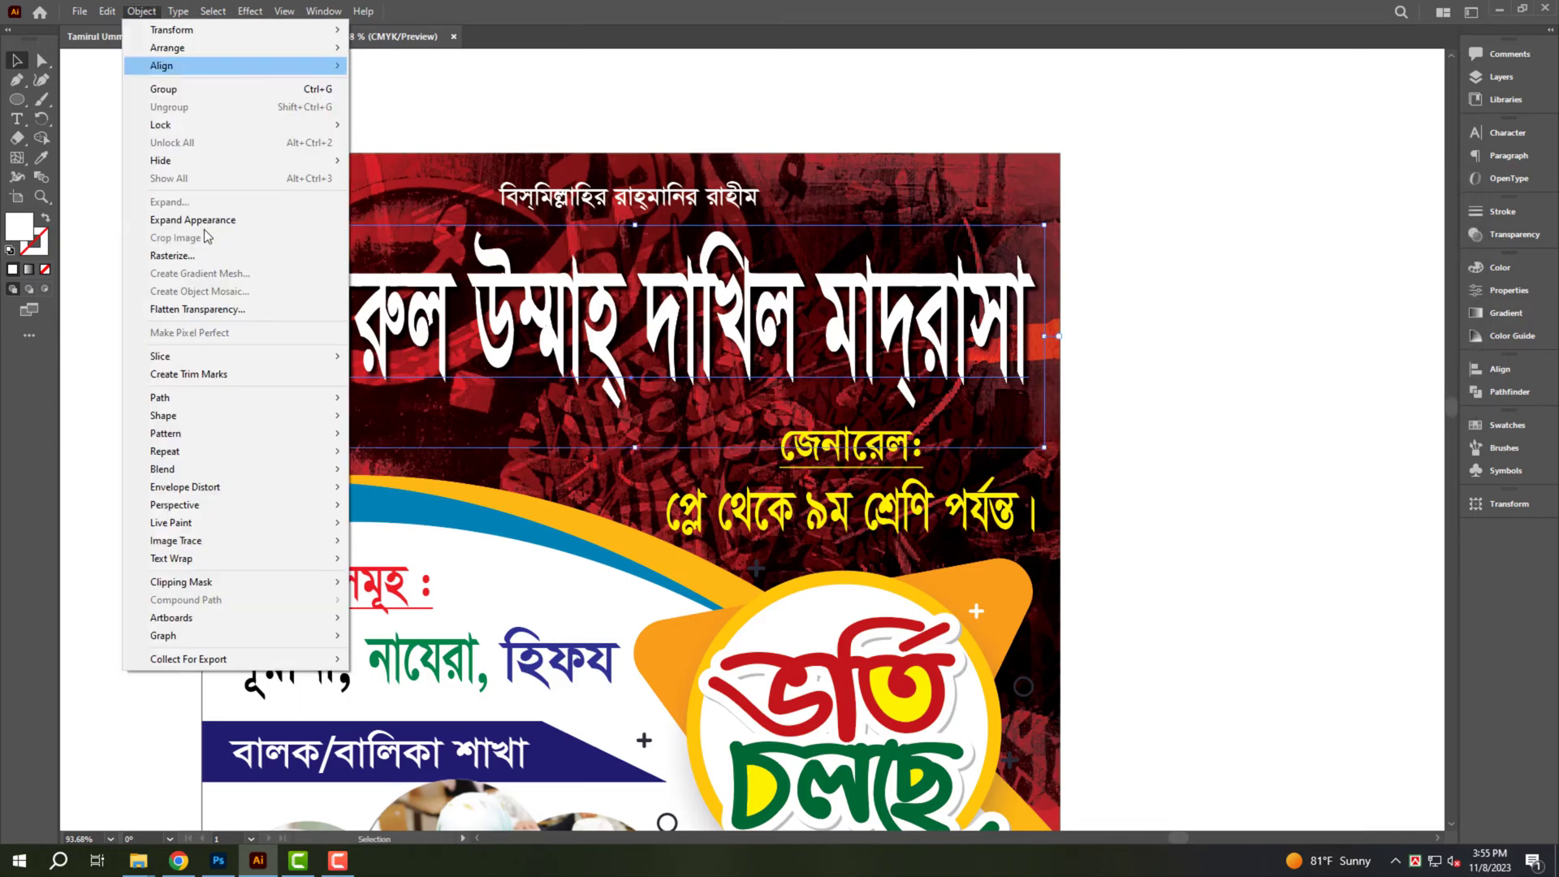
{"action": "left_click", "coordinate": [210, 227]}
{"action": "right_click", "coordinate": [1067, 146]}
Ungroup the expanded title artwork and frame both posters in view.
{"action": "left_click", "coordinate": [1137, 283]}
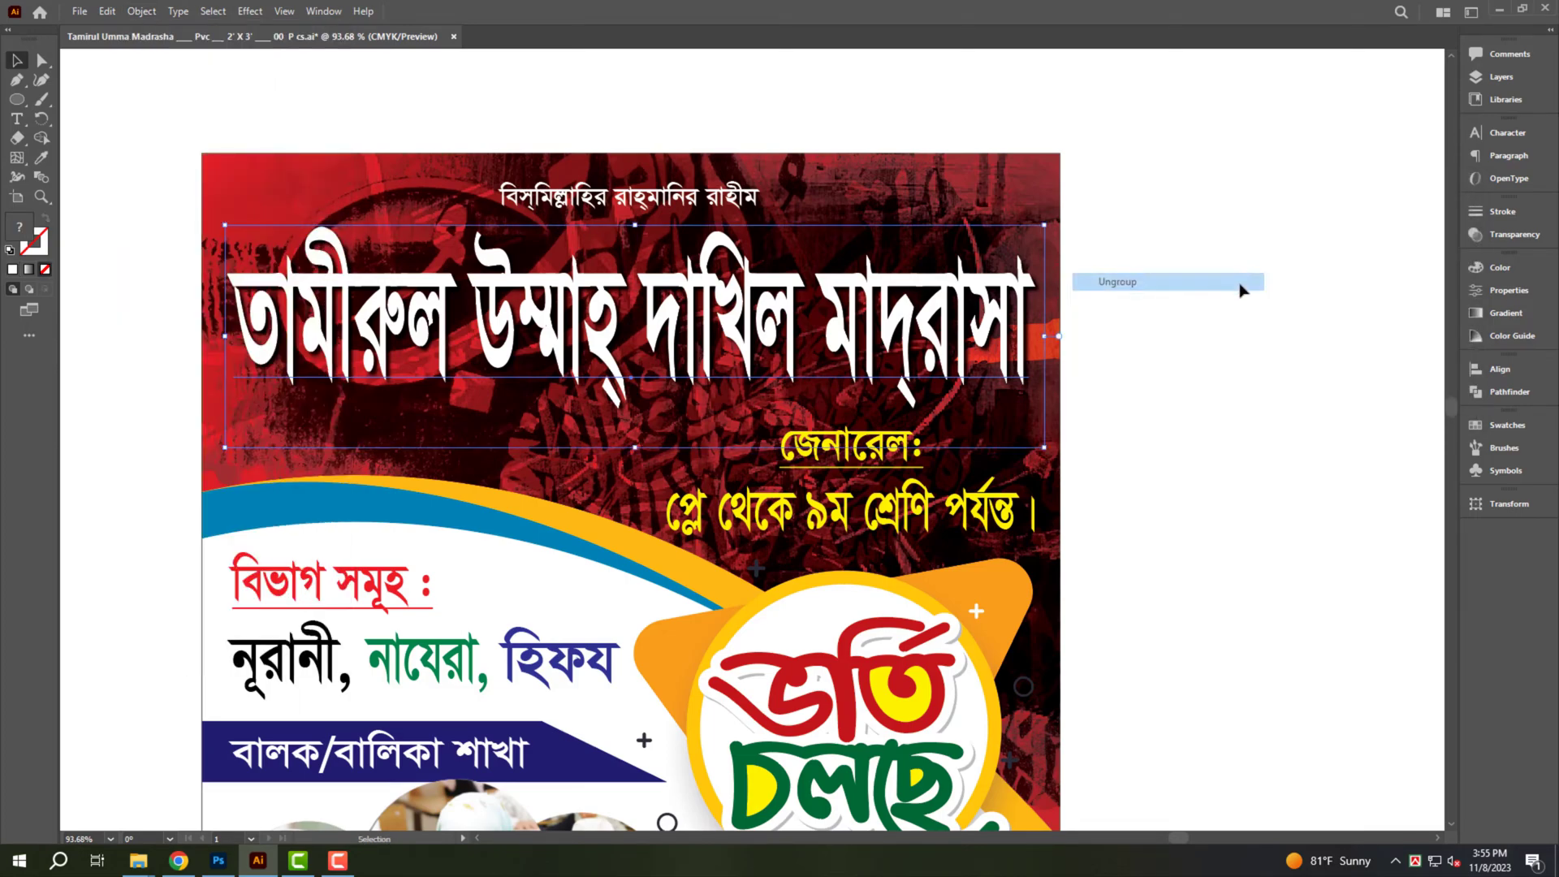
{"action": "scroll", "coordinate": [1058, 201], "scroll_direction": "down", "scroll_amount": 1}
{"action": "left_click_drag", "start_coordinate": [1223, 350], "coordinate": [1135, 253]}
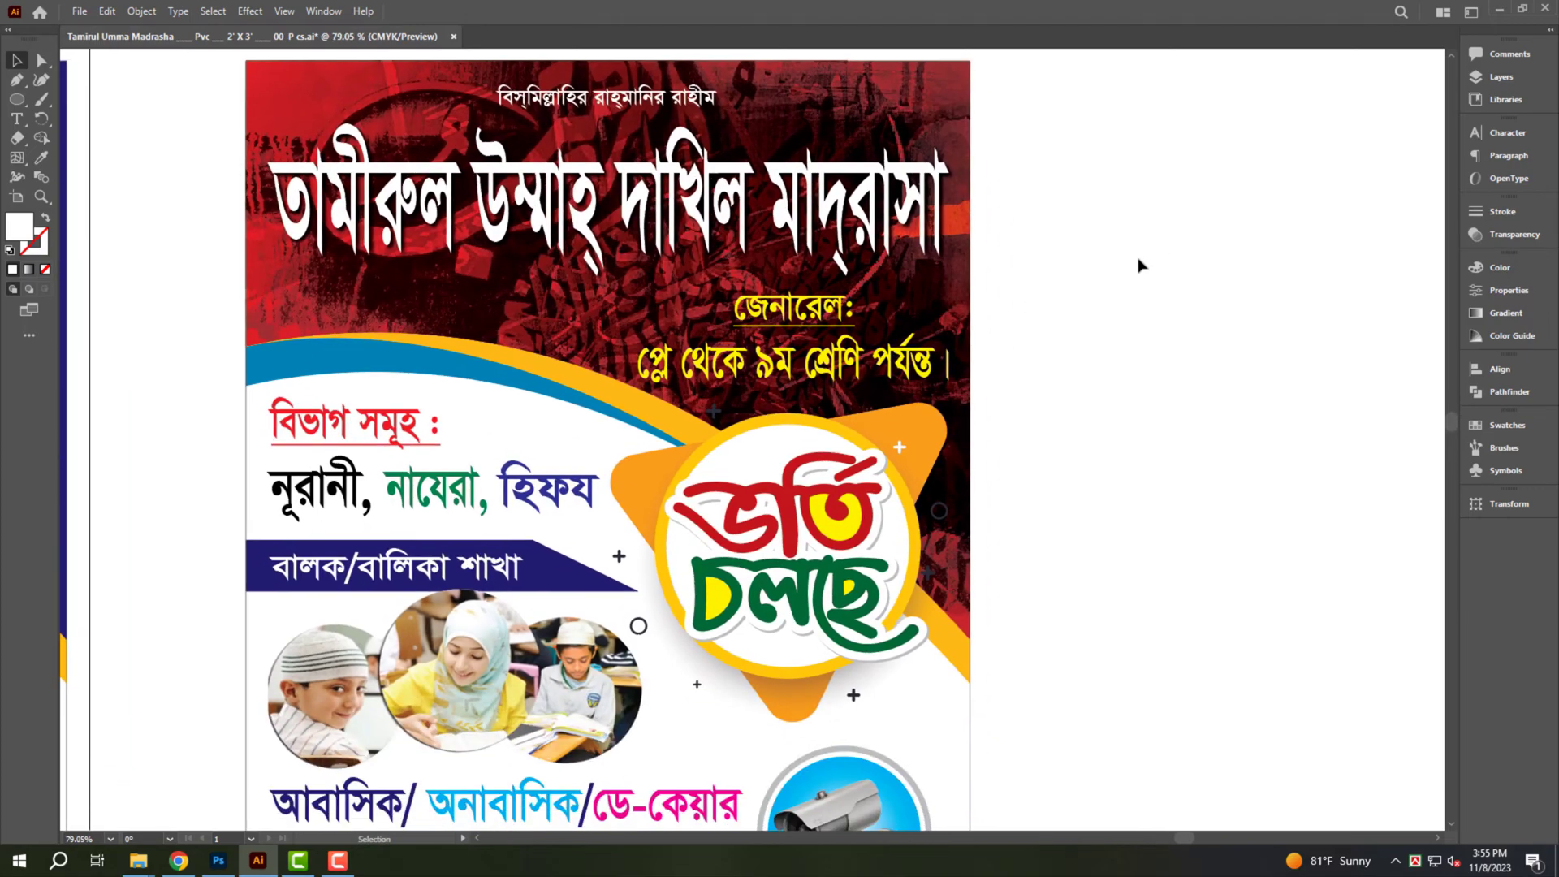
{"action": "scroll", "coordinate": [1063, 373], "scroll_direction": "down", "scroll_amount": 1}
{"action": "scroll", "coordinate": [1080, 398], "scroll_direction": "down", "scroll_amount": 1}
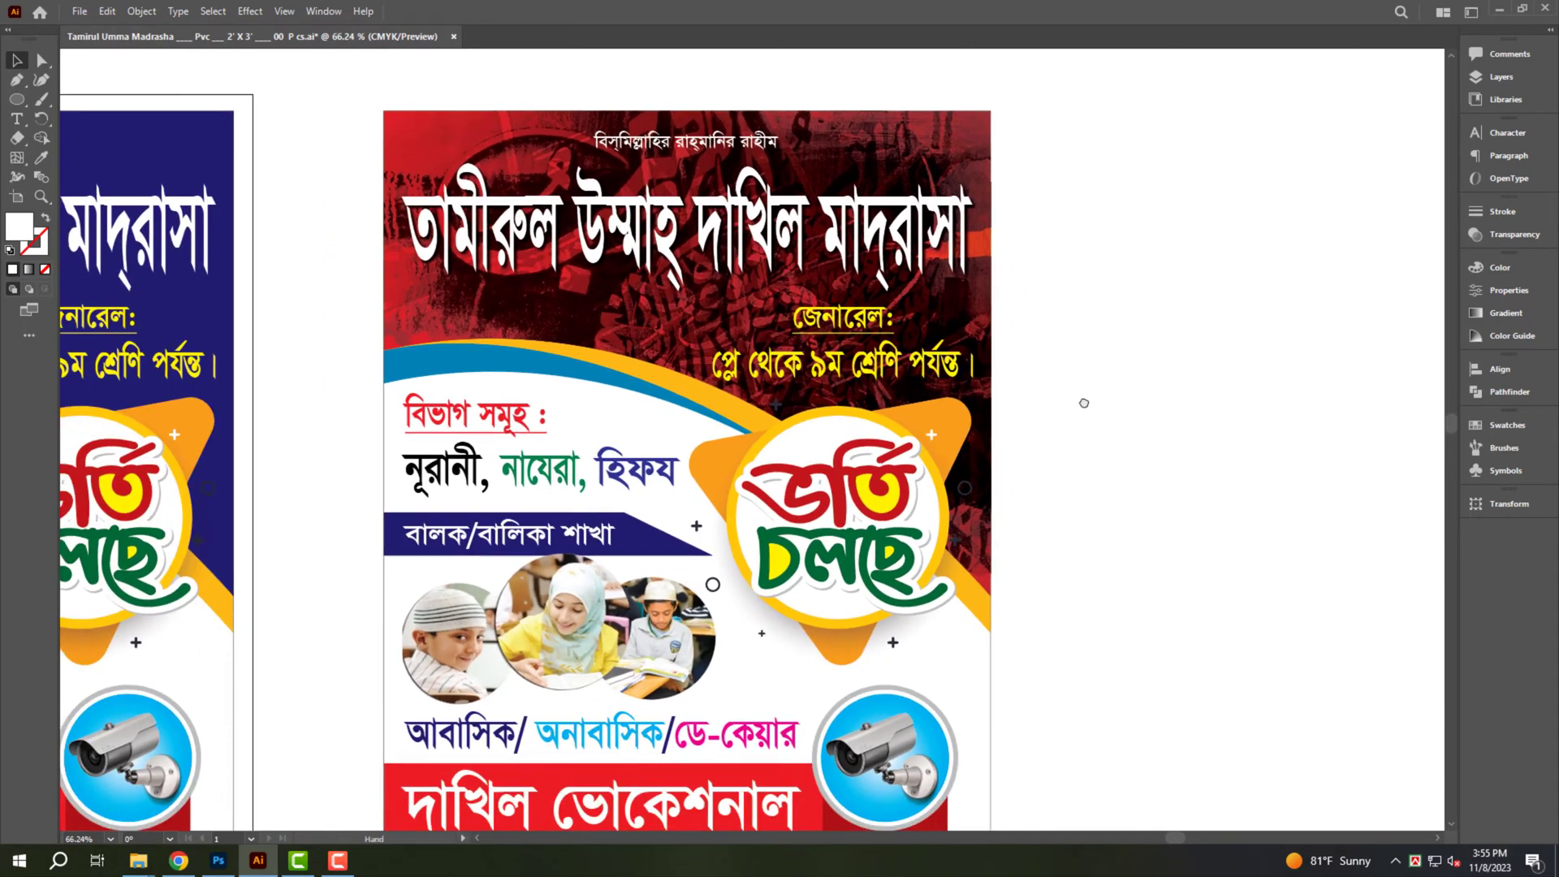
{"action": "scroll", "coordinate": [1032, 394], "scroll_direction": "down", "scroll_amount": 1}
{"action": "scroll", "coordinate": [1007, 406], "scroll_direction": "down", "scroll_amount": 1}
{"action": "scroll", "coordinate": [1047, 406], "scroll_direction": "down", "scroll_amount": 1}
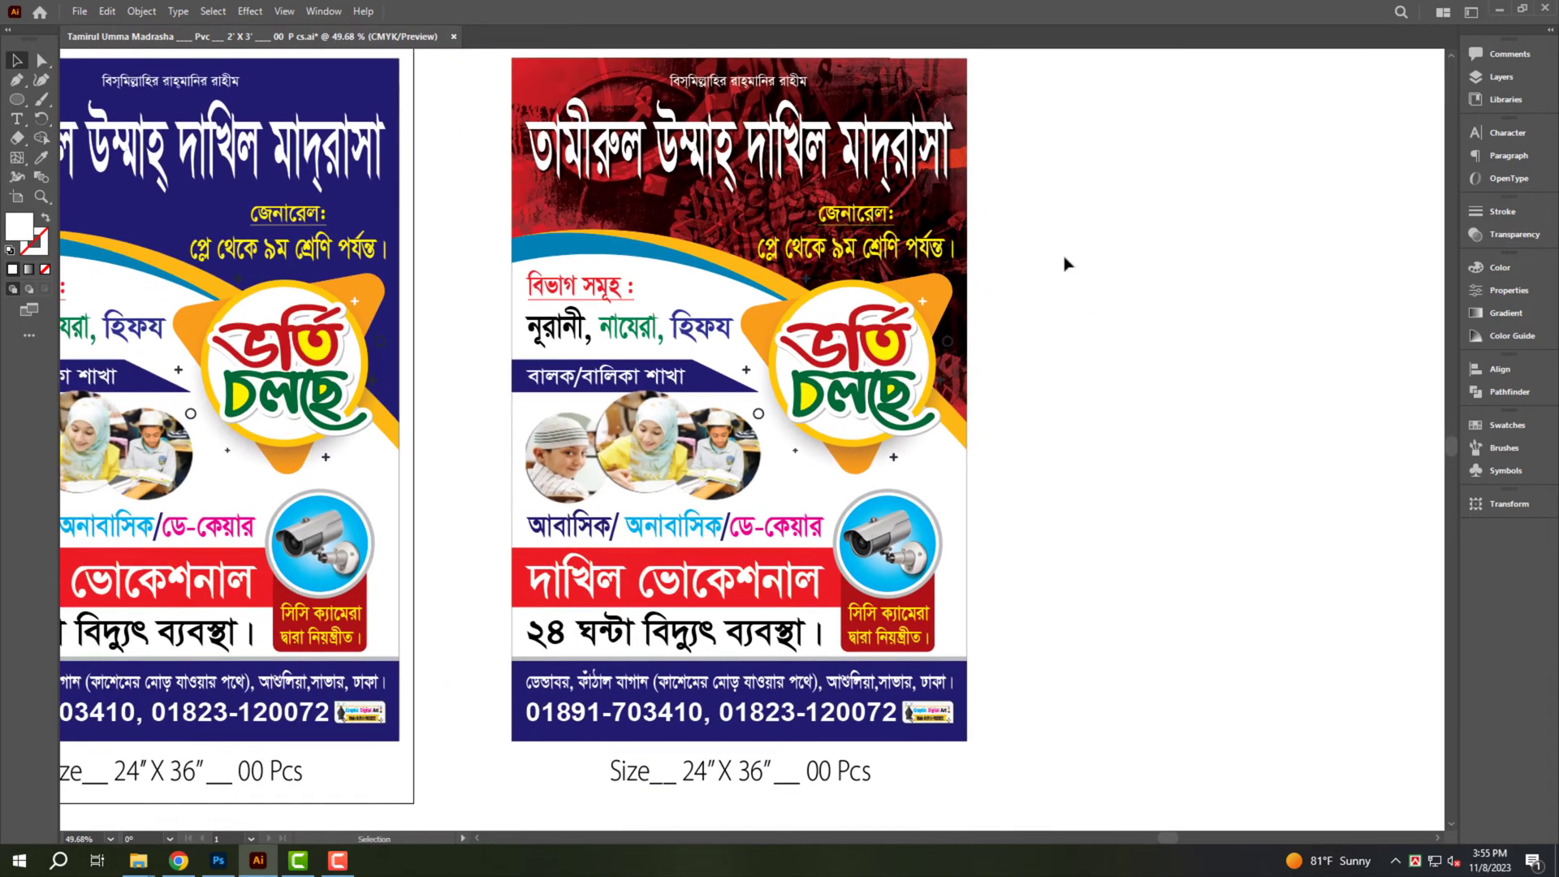
{"action": "scroll", "coordinate": [1055, 300], "scroll_direction": "down", "scroll_amount": 1}
{"action": "left_click_drag", "start_coordinate": [1089, 328], "coordinate": [1069, 324]}
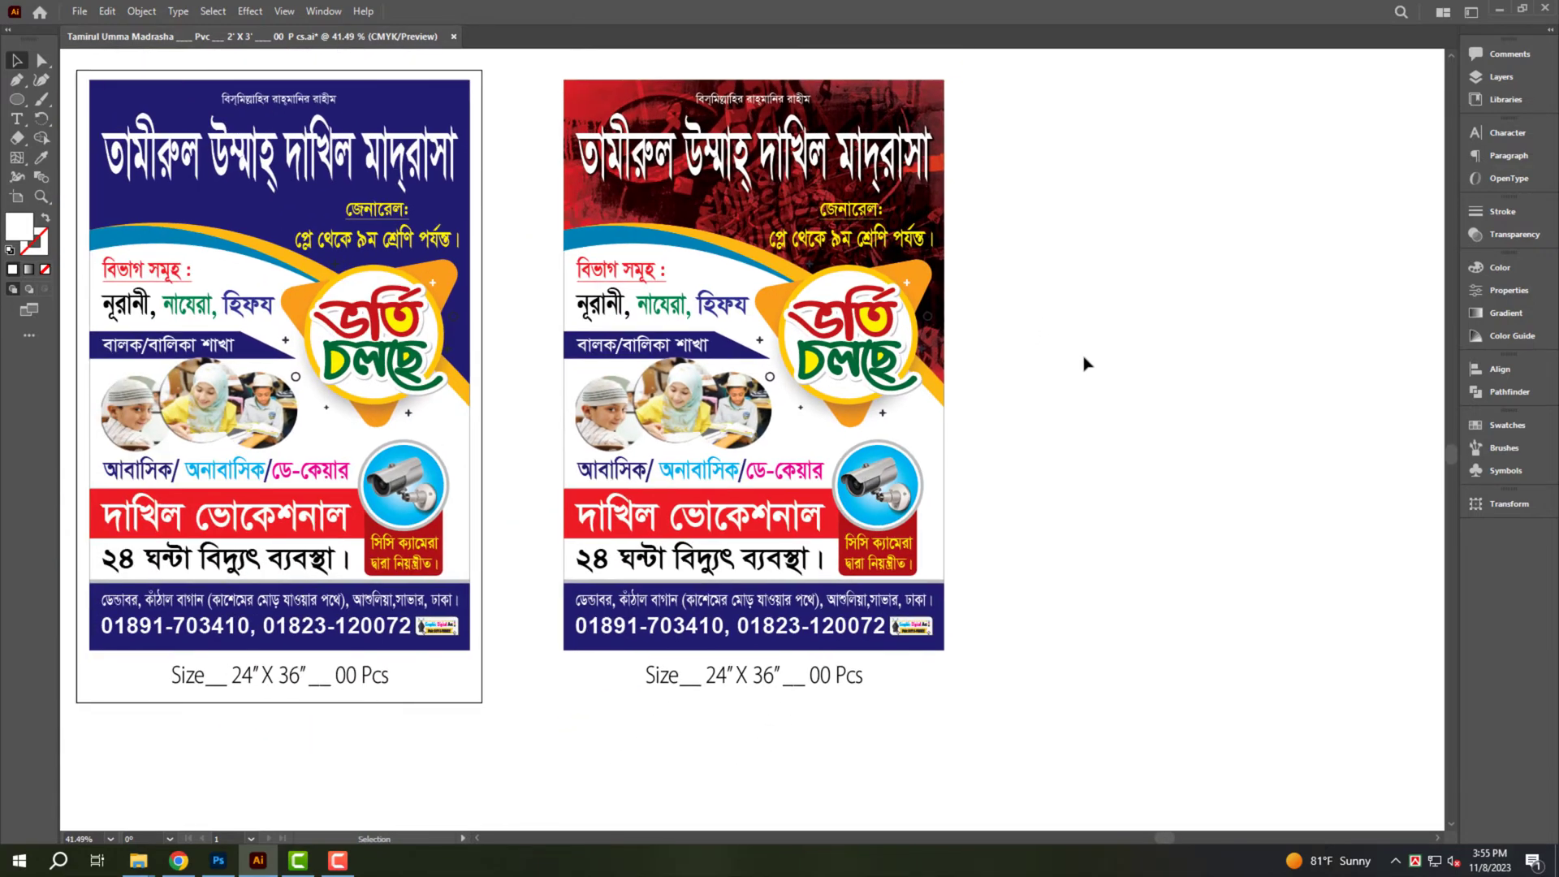
Recolour the right poster's contact/address footer bar green.
{"action": "left_click", "coordinate": [933, 601]}
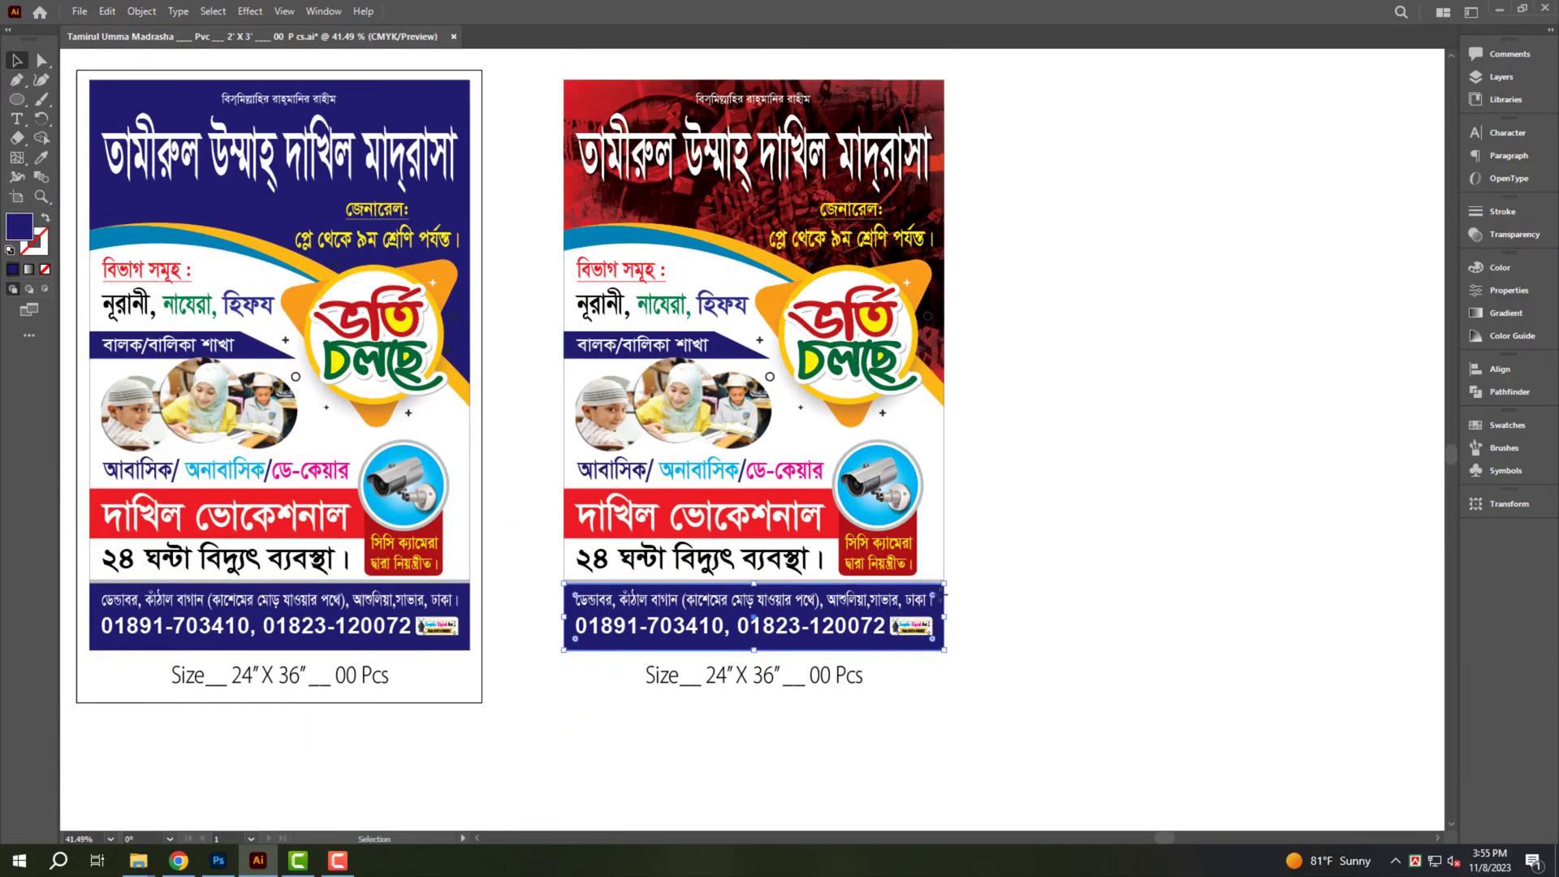
{"action": "key", "text": "i"}
{"action": "left_click", "coordinate": [944, 165]}
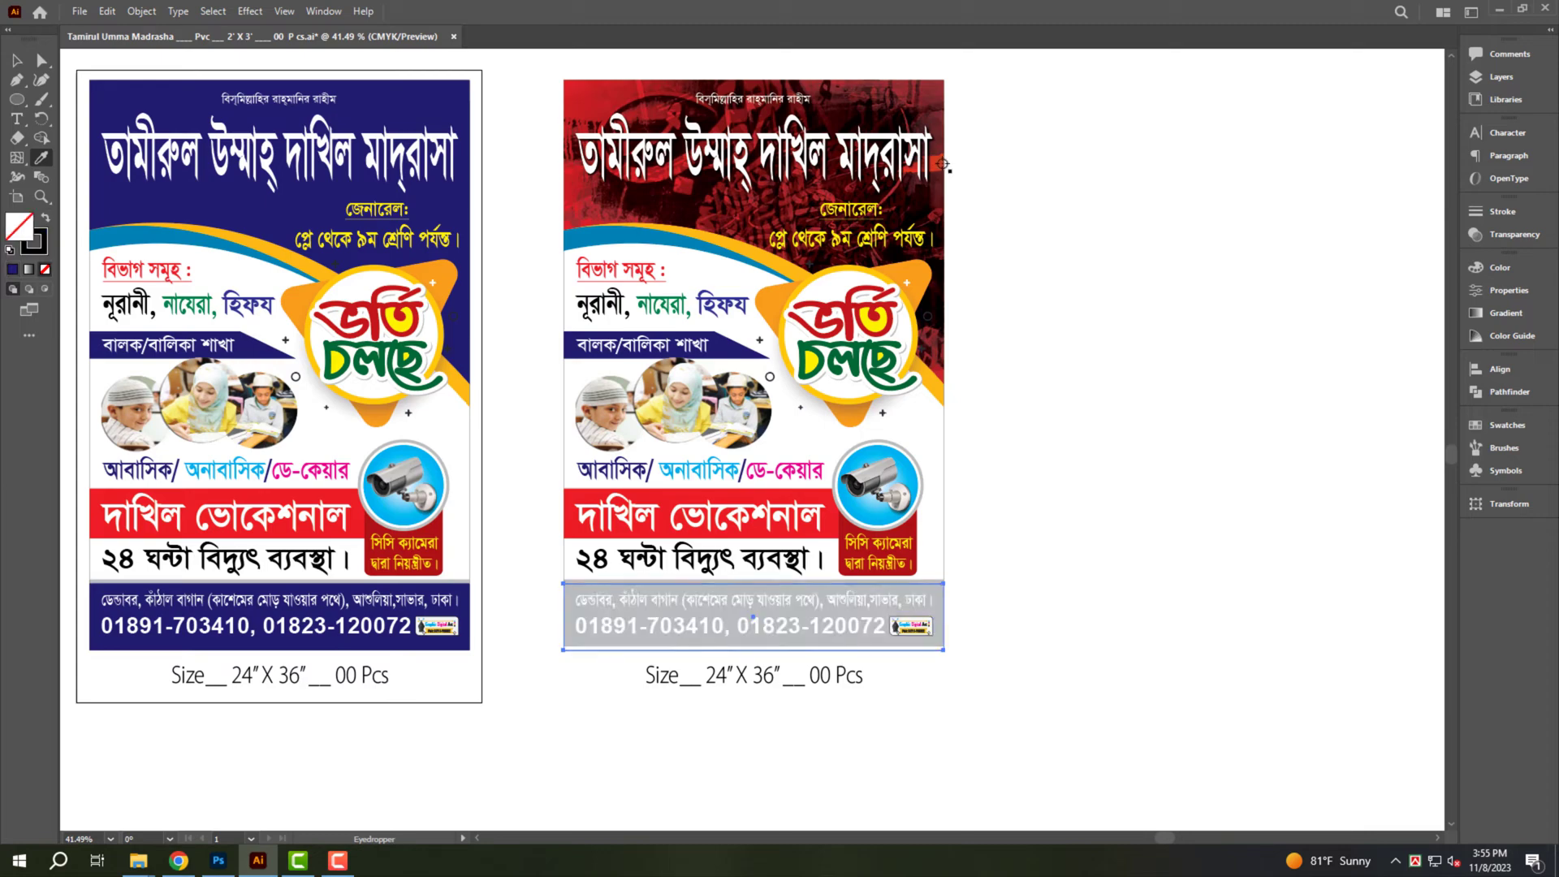
{"action": "left_click", "coordinate": [641, 273]}
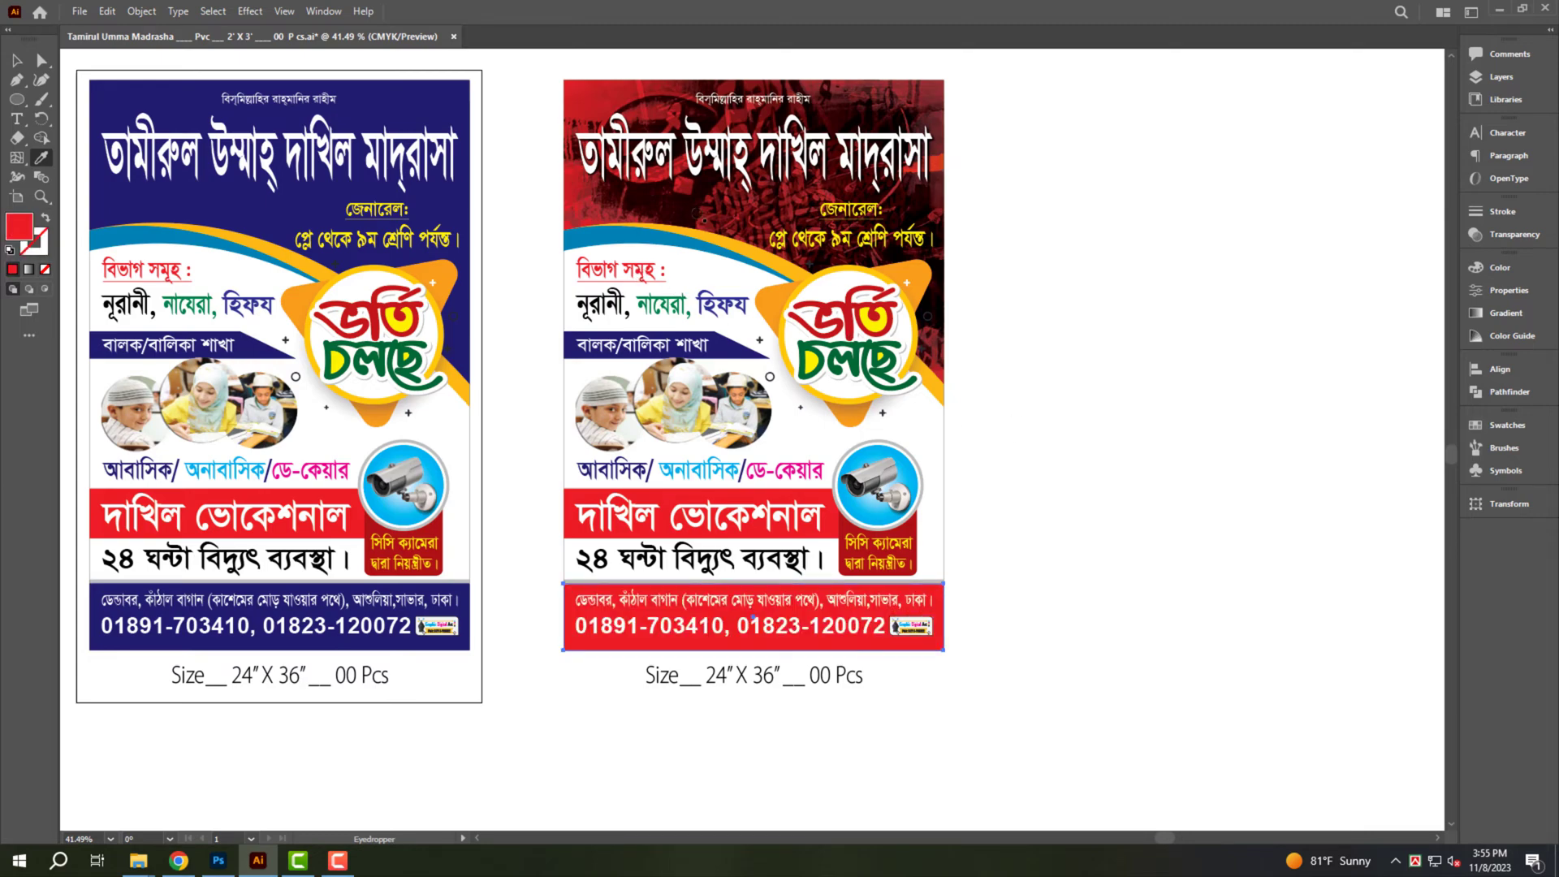
{"action": "left_click", "coordinate": [682, 219]}
{"action": "key", "text": "v"}
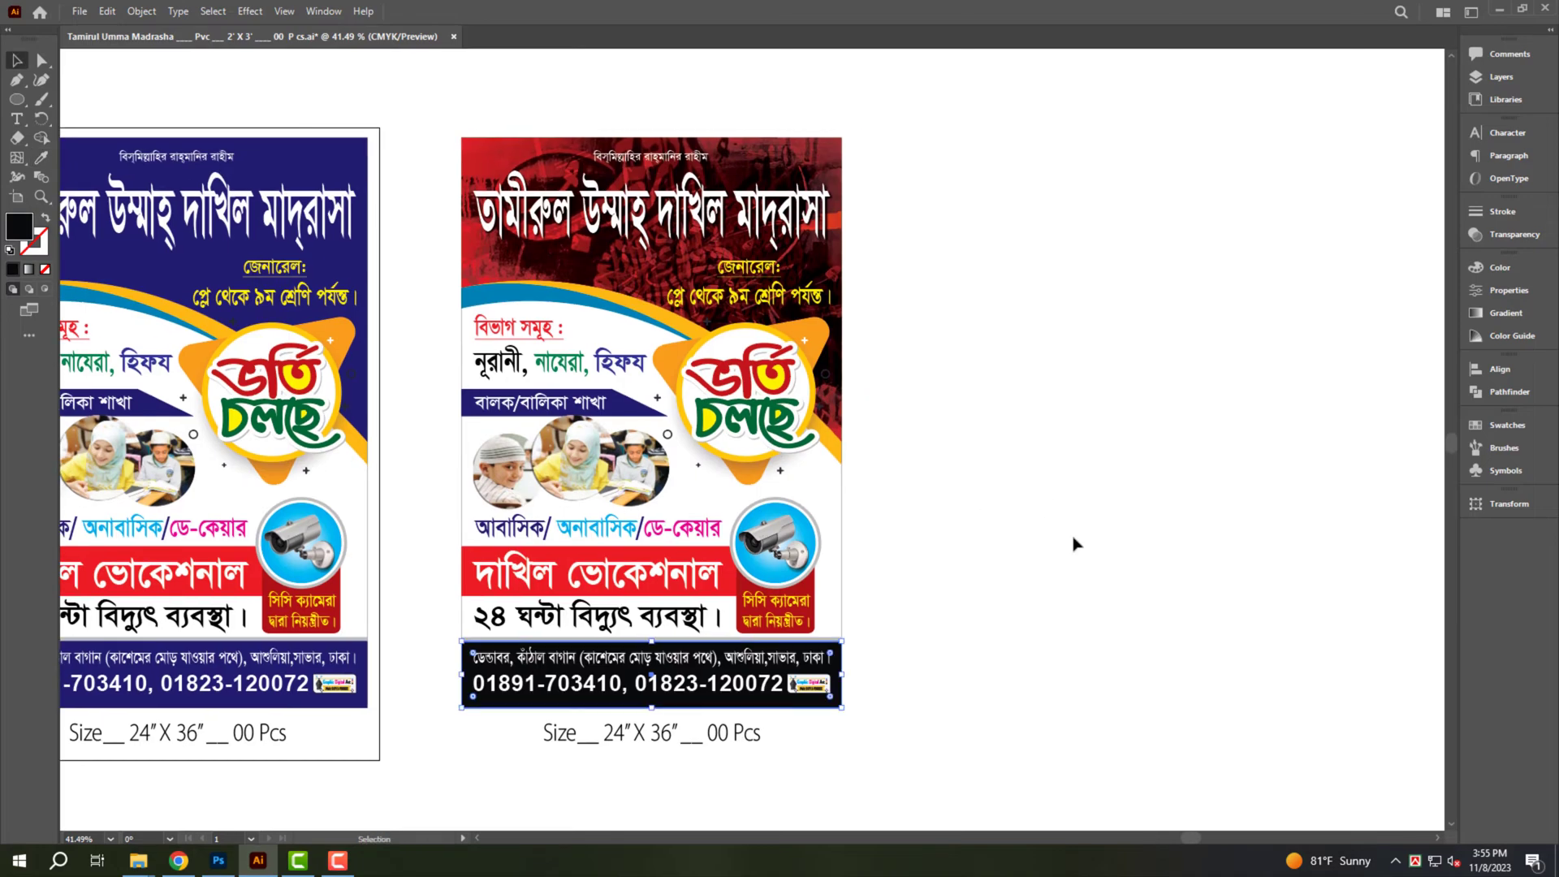
{"action": "left_click", "coordinate": [1076, 543]}
{"action": "scroll", "coordinate": [992, 647], "scroll_direction": "up", "scroll_amount": 1}
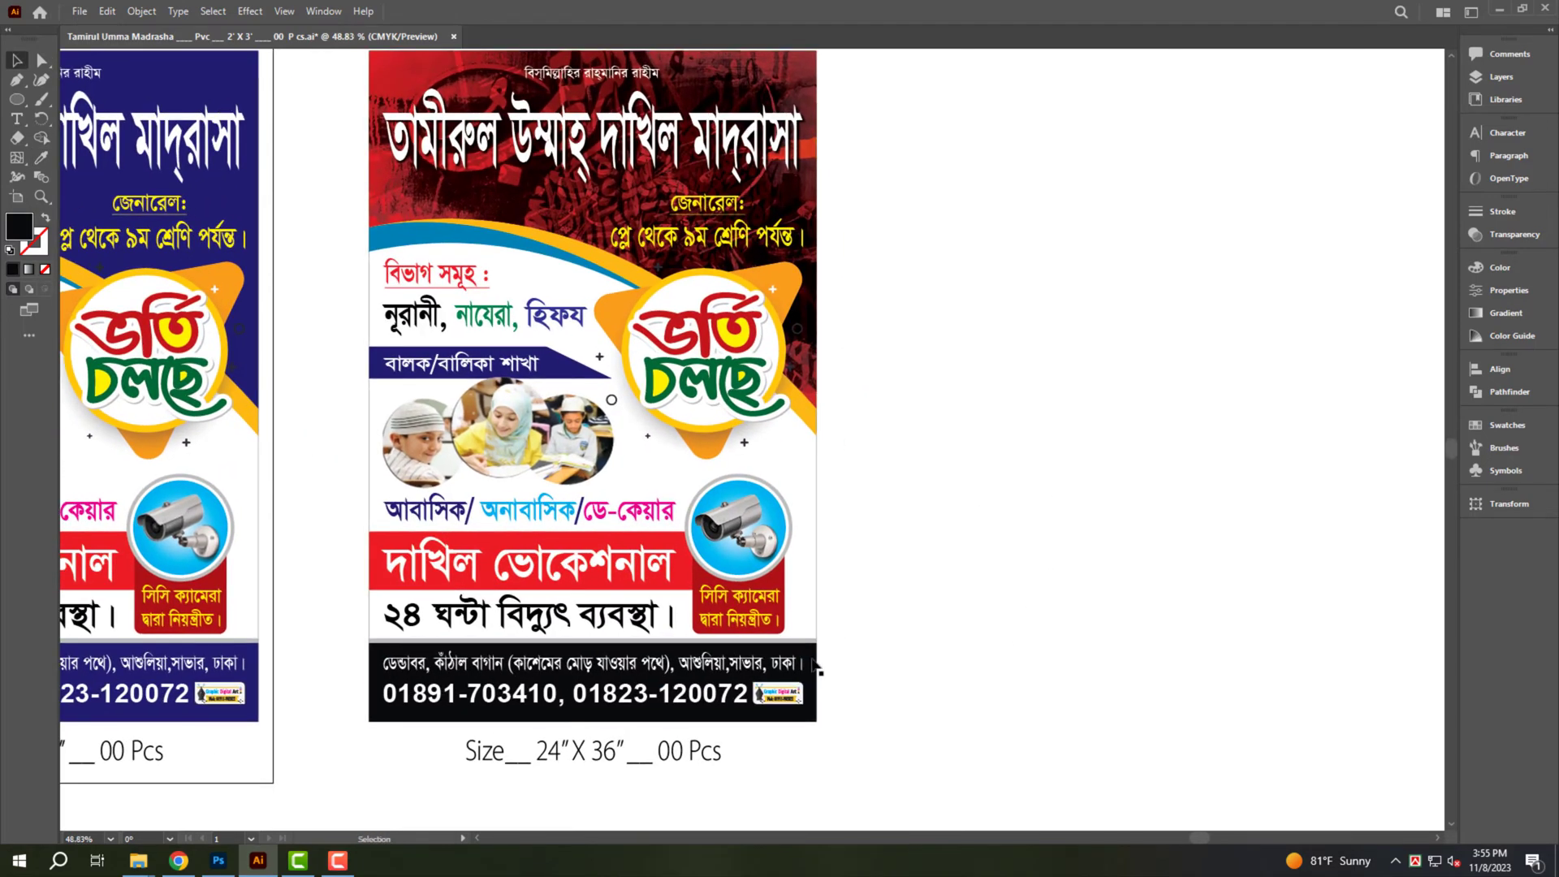
{"action": "left_click", "coordinate": [814, 666]}
{"action": "key", "text": "i"}
{"action": "left_click", "coordinate": [678, 382]}
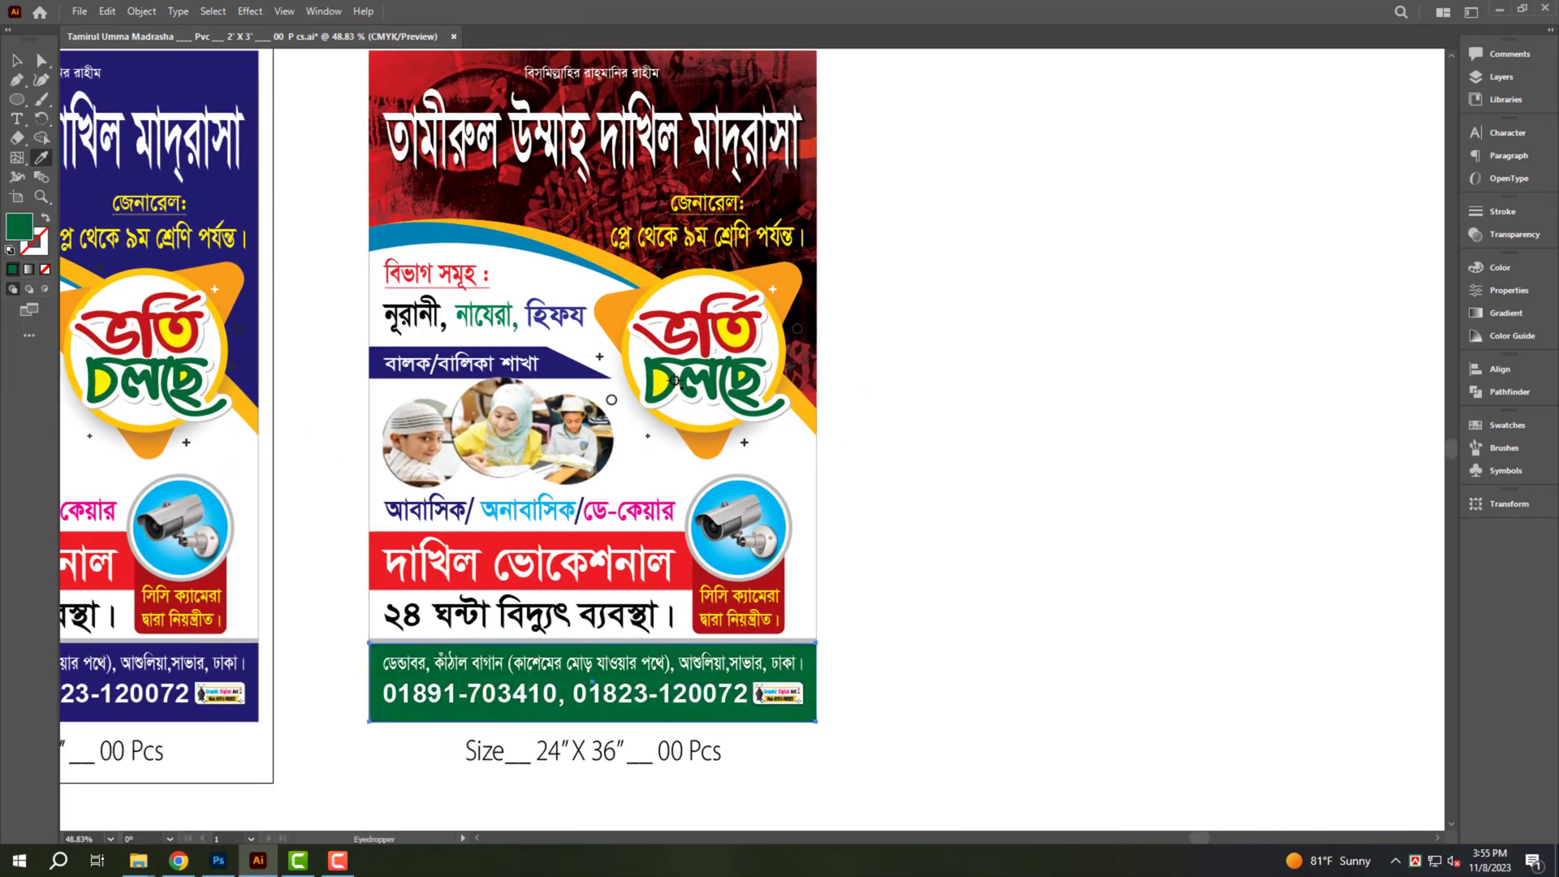
{"action": "key", "text": "v"}
Change the red দাখিল ভোকেশনাল bar to the sampled blue.
{"action": "left_click_drag", "start_coordinate": [1034, 508], "coordinate": [986, 562]}
{"action": "left_click", "coordinate": [629, 636]}
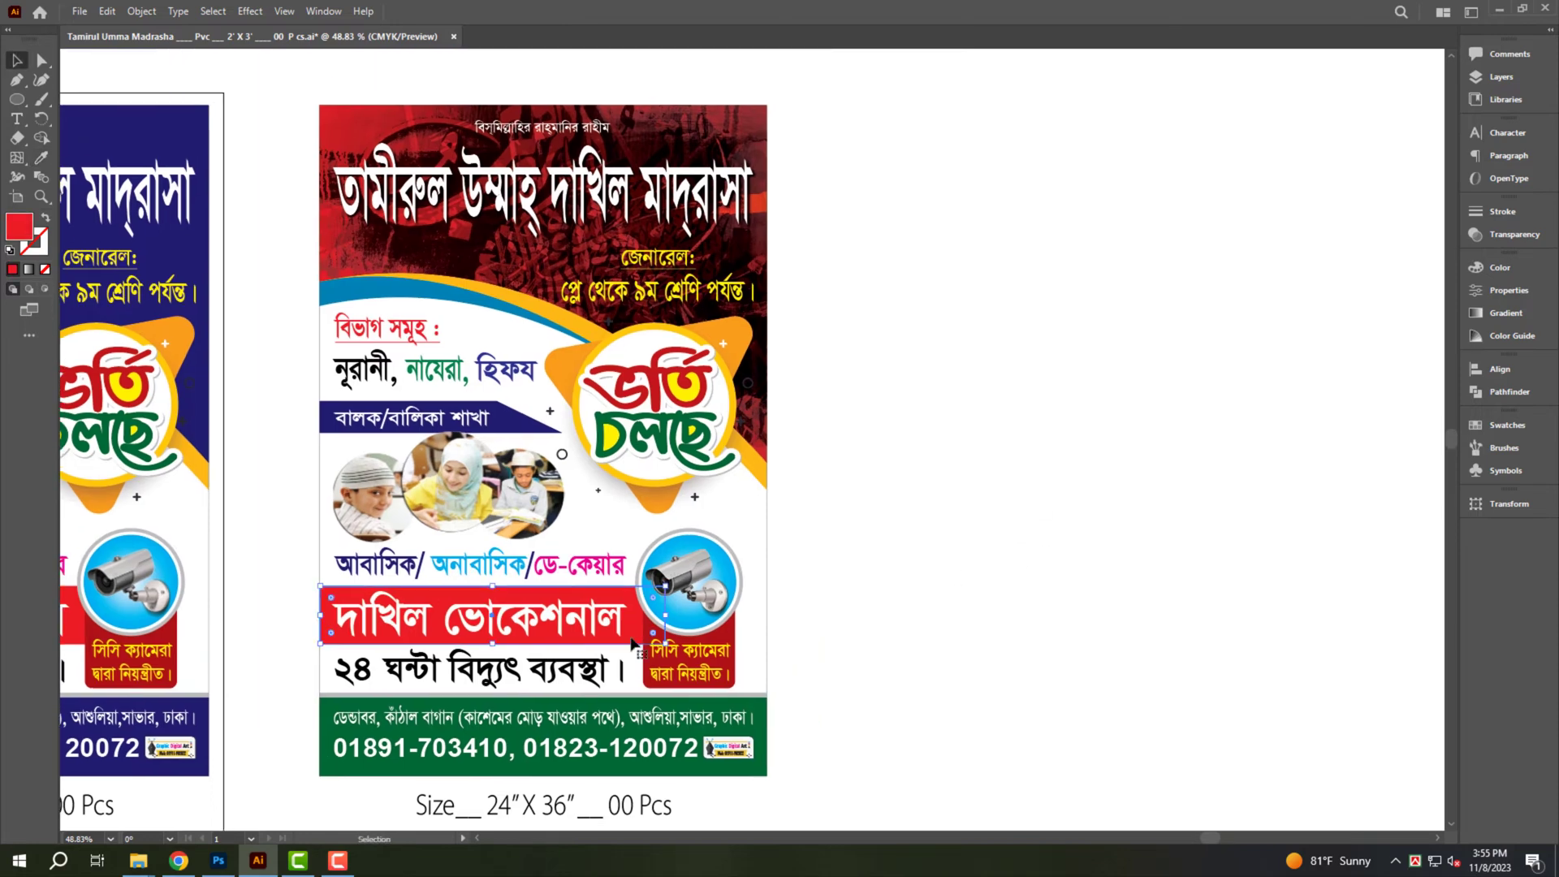
{"action": "key", "text": "i"}
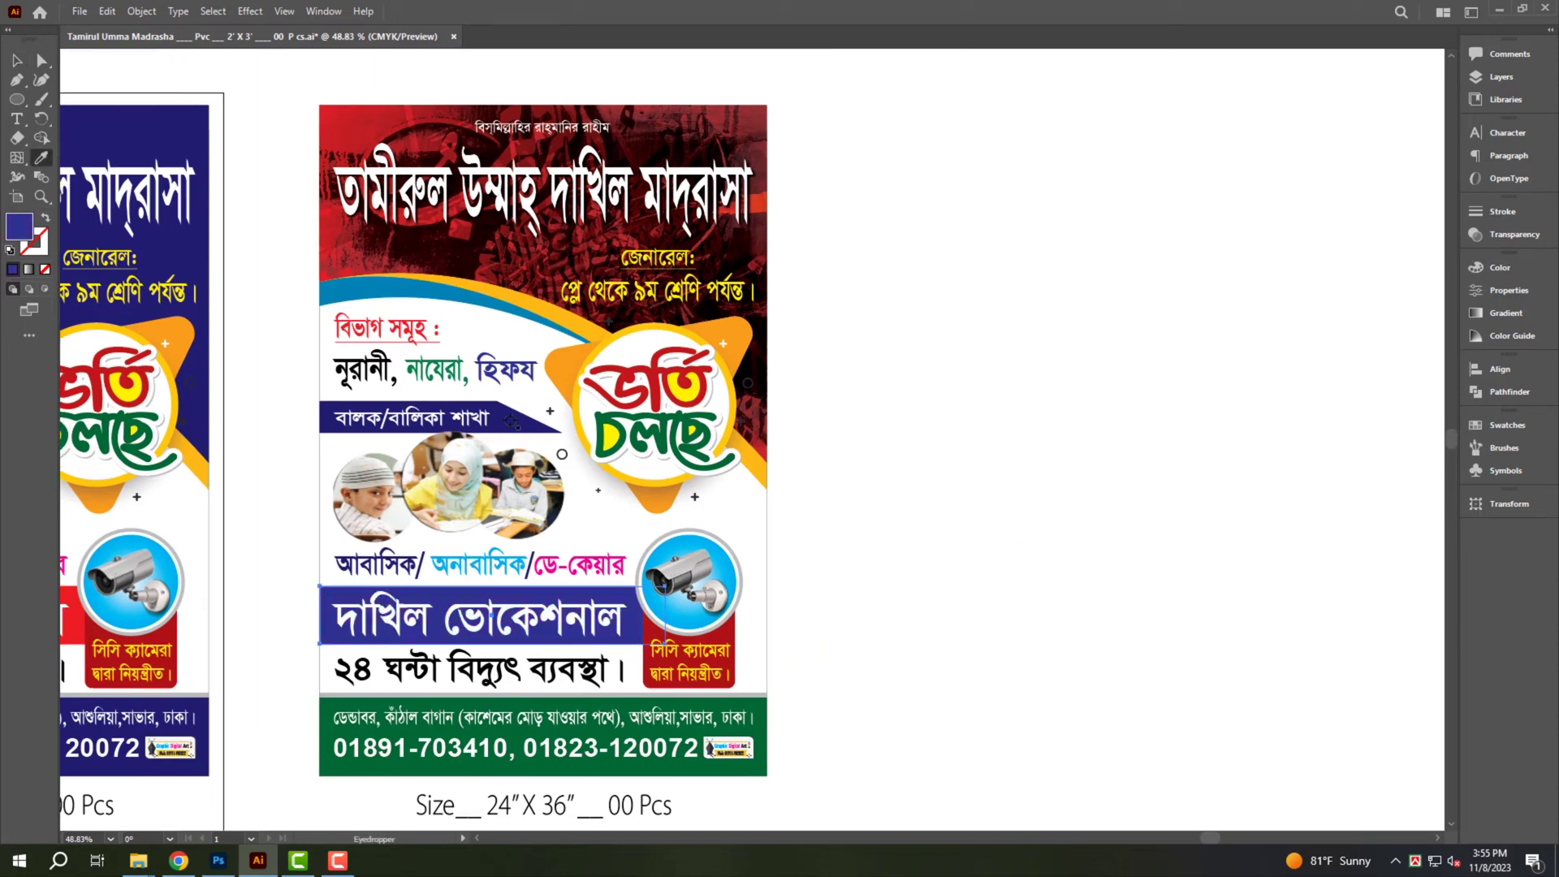
{"action": "left_click", "coordinate": [492, 379]}
{"action": "key", "text": "v"}
{"action": "left_click", "coordinate": [964, 490]}
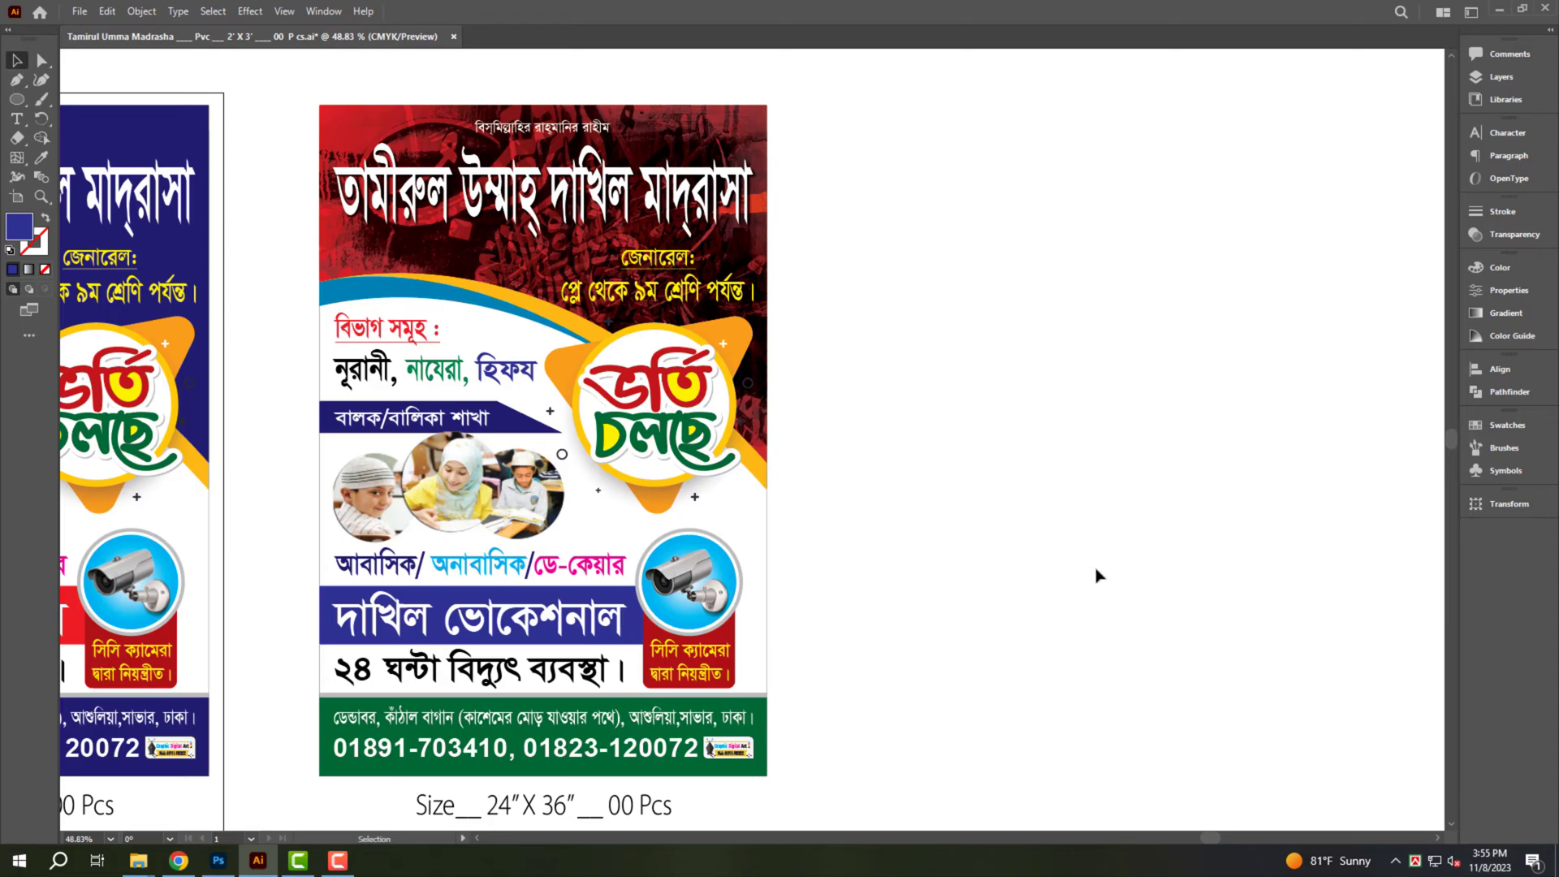
Draw a second artboard around the duplicate poster.
{"action": "scroll", "coordinate": [1100, 568], "scroll_direction": "down", "scroll_amount": 1, "text": "alt"}
{"action": "scroll", "coordinate": [1080, 572], "scroll_direction": "down", "scroll_amount": 1, "text": "alt"}
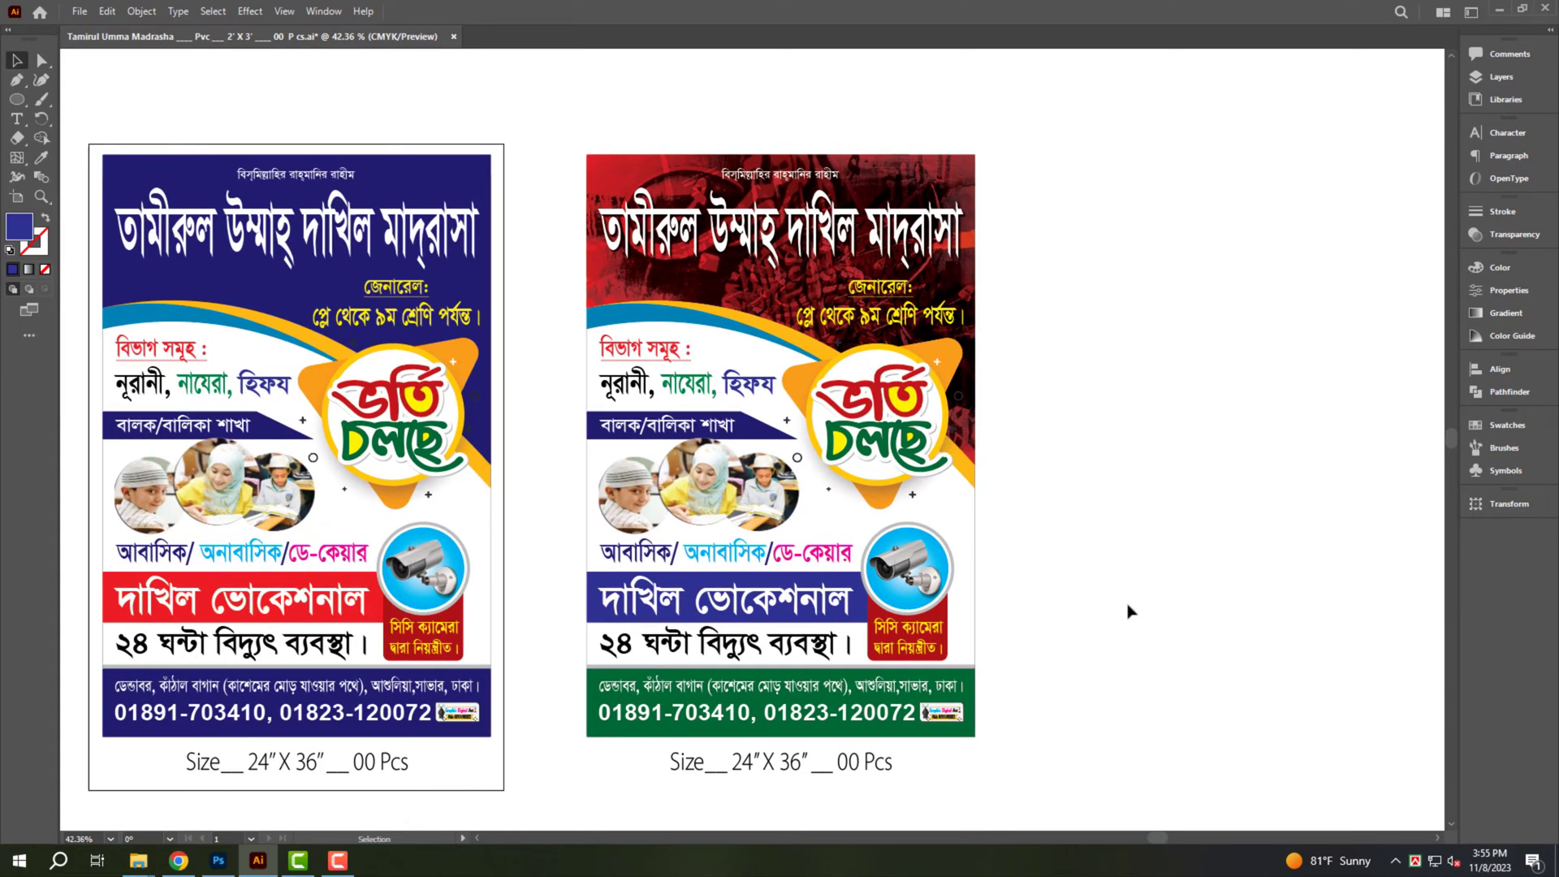
{"action": "scroll", "coordinate": [1121, 589], "scroll_direction": "up", "scroll_amount": 1, "text": "alt"}
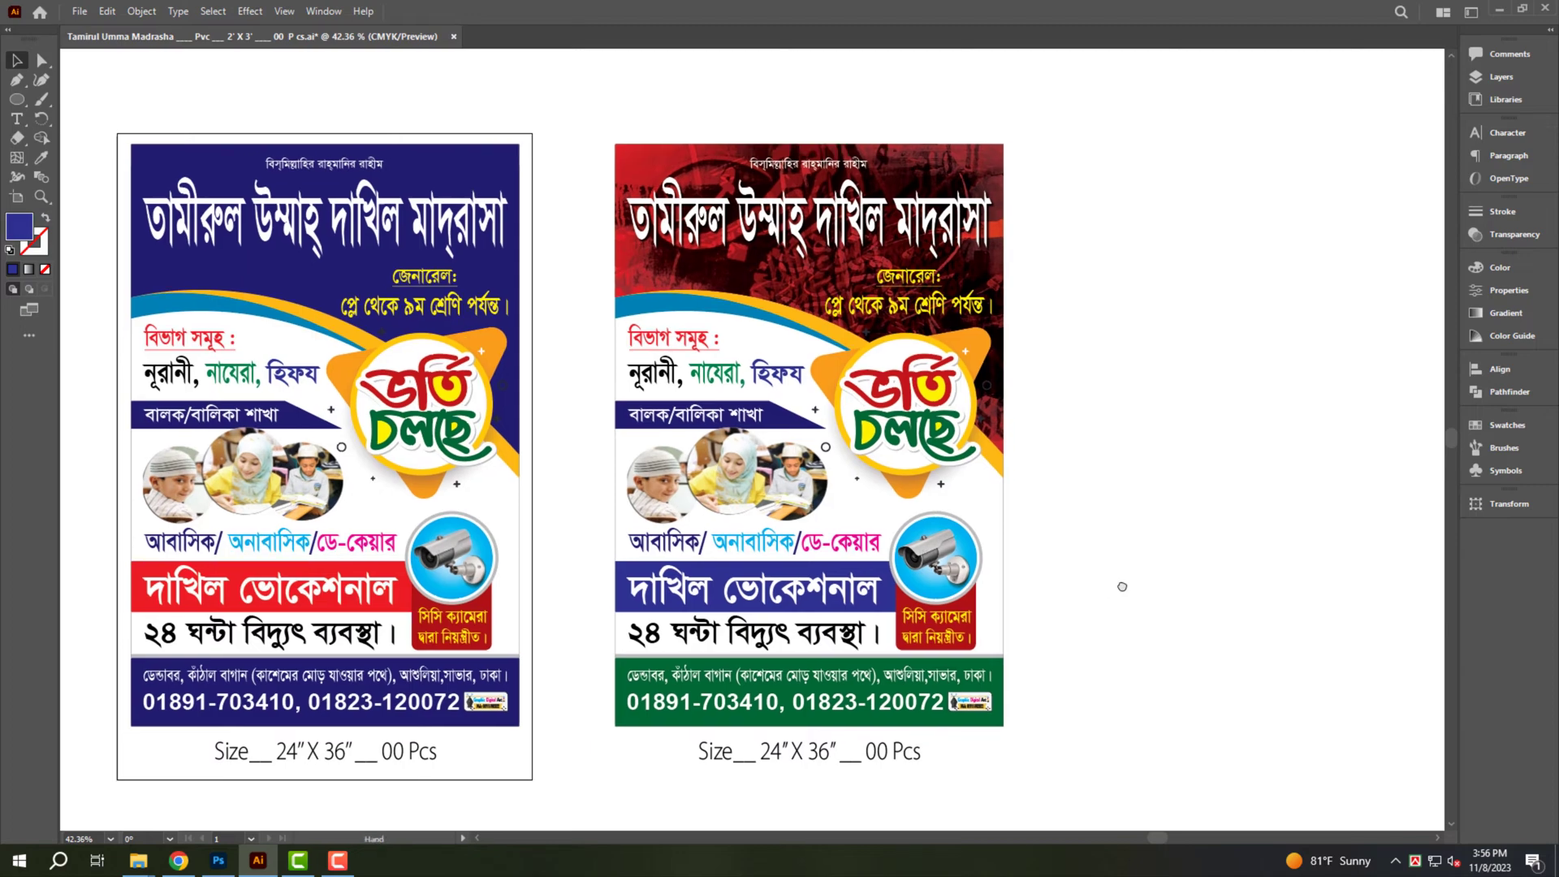
{"action": "scroll", "coordinate": [1086, 557], "scroll_direction": "up", "scroll_amount": 1, "text": "alt"}
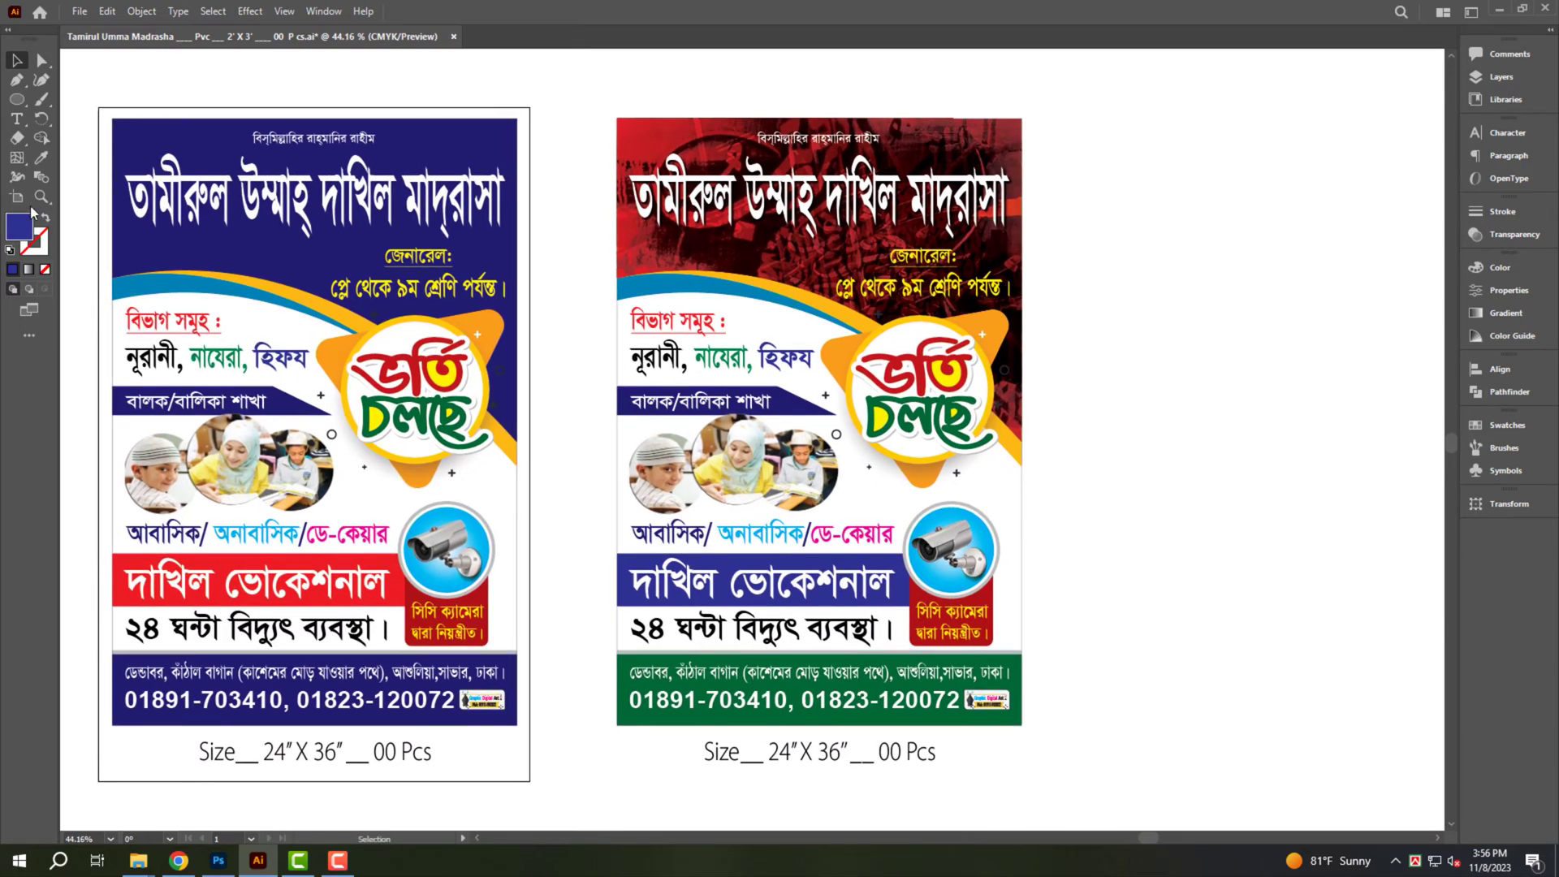
{"action": "left_click", "coordinate": [18, 197]}
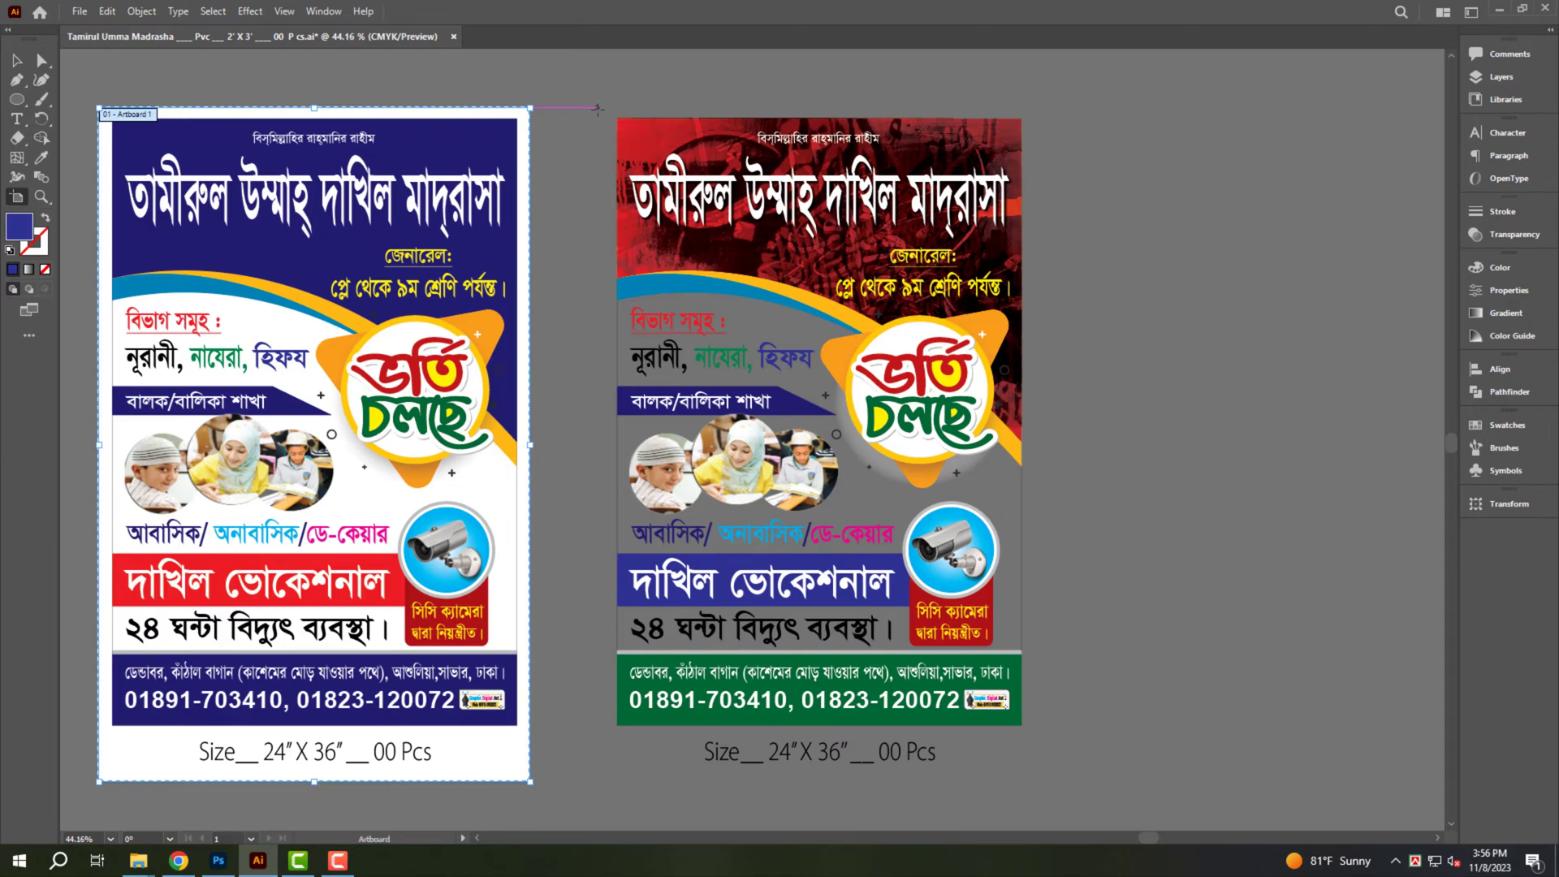
{"action": "left_click_drag", "start_coordinate": [601, 103], "coordinate": [1034, 782]}
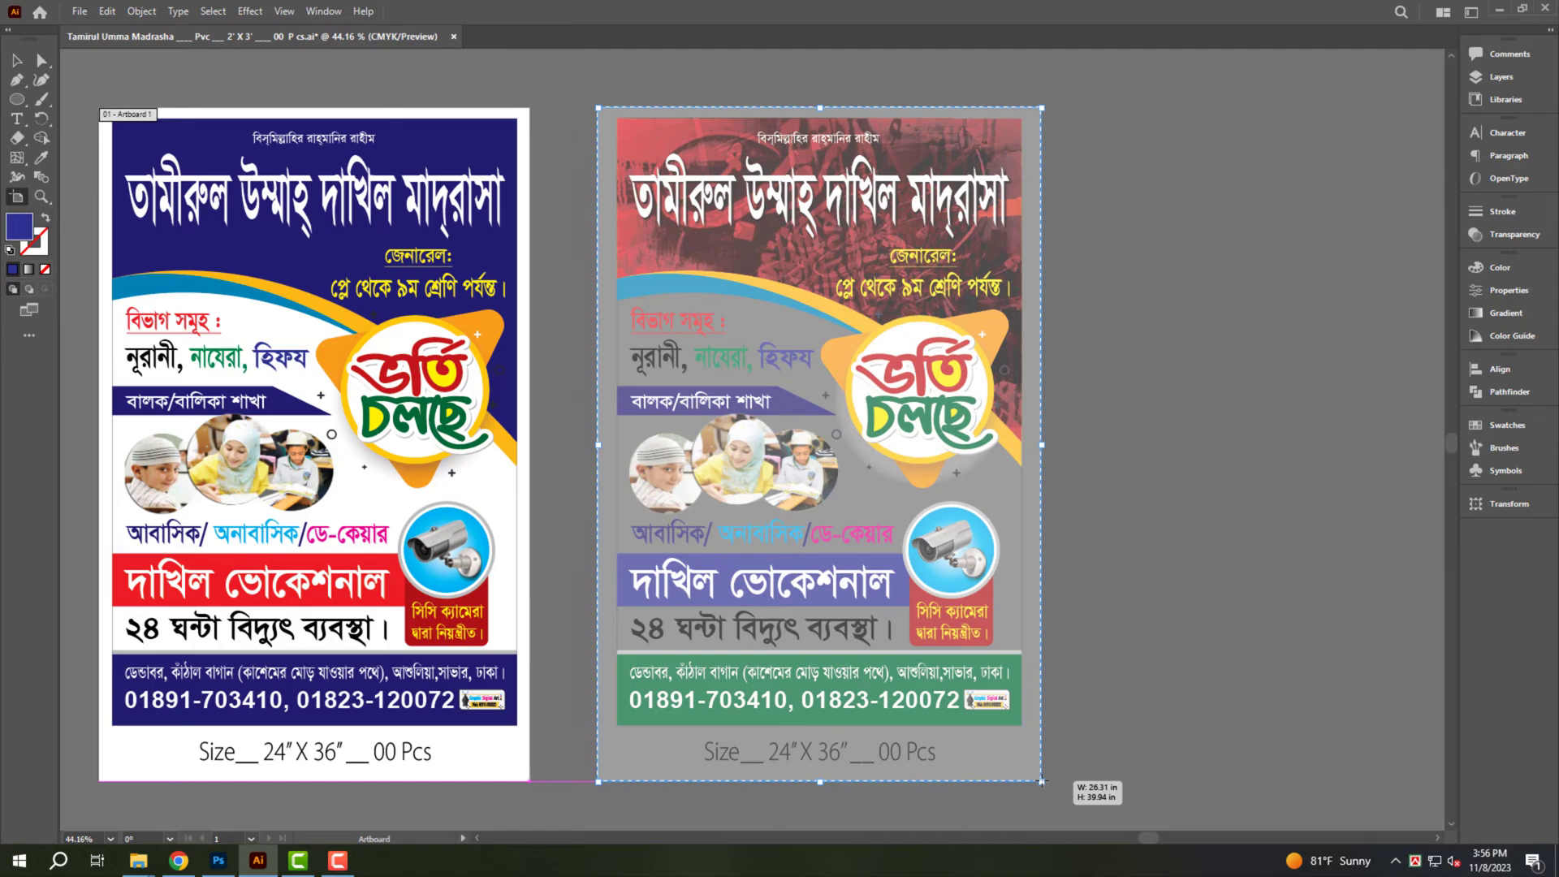
{"action": "left_click_drag", "start_coordinate": [1035, 782], "coordinate": [1042, 782]}
{"action": "key", "text": "Escape"}
Save the document with Ctrl+S.
{"action": "scroll", "coordinate": [1194, 445], "scroll_direction": "up", "scroll_amount": 1}
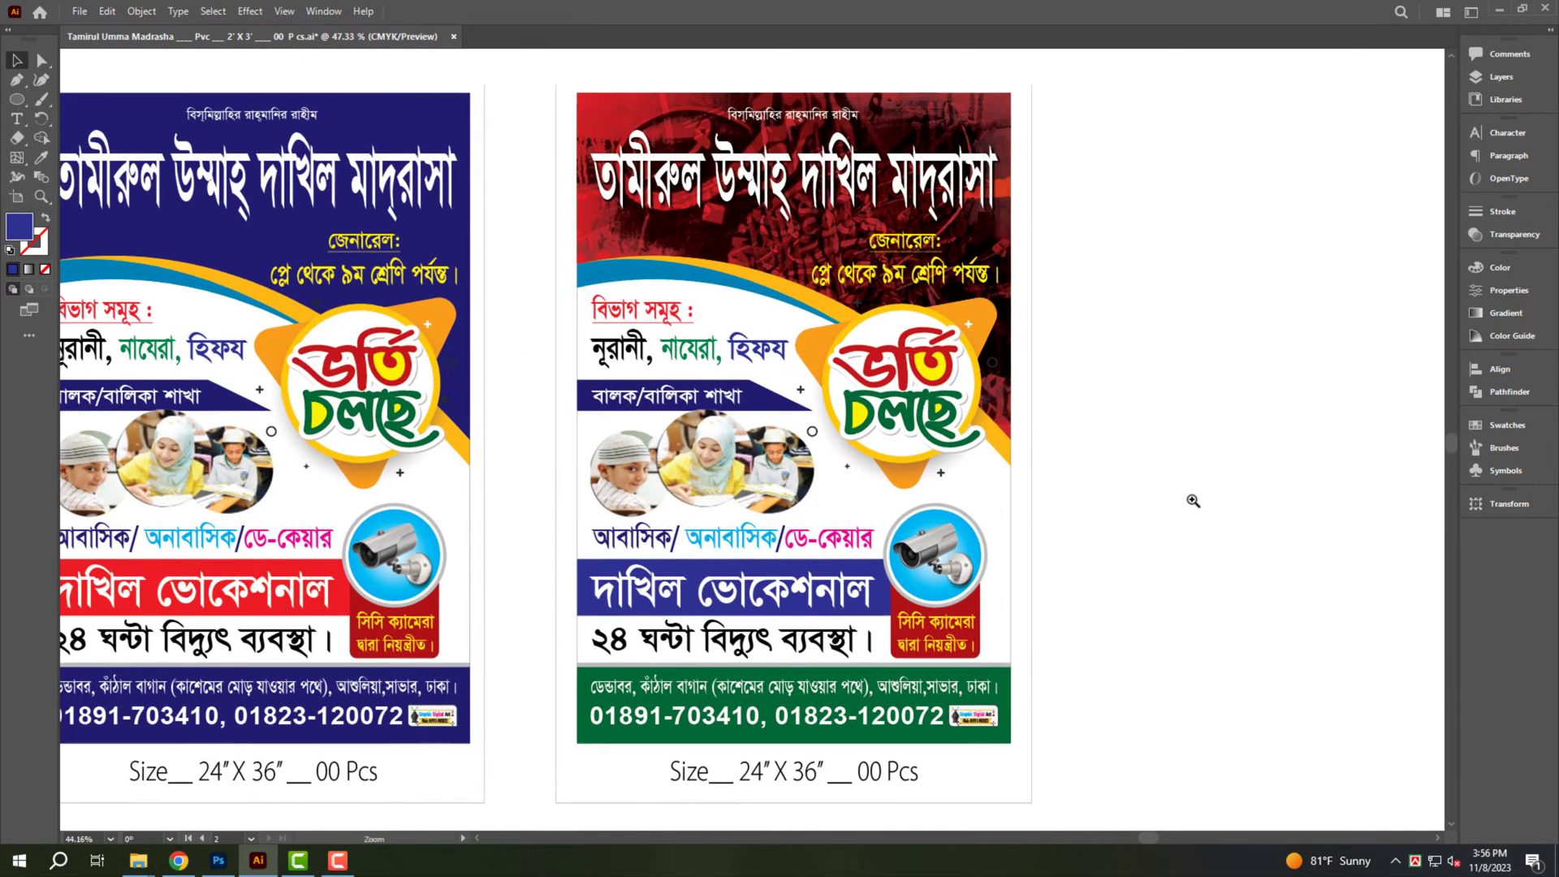
{"action": "scroll", "coordinate": [1242, 443], "scroll_direction": "up", "scroll_amount": 1}
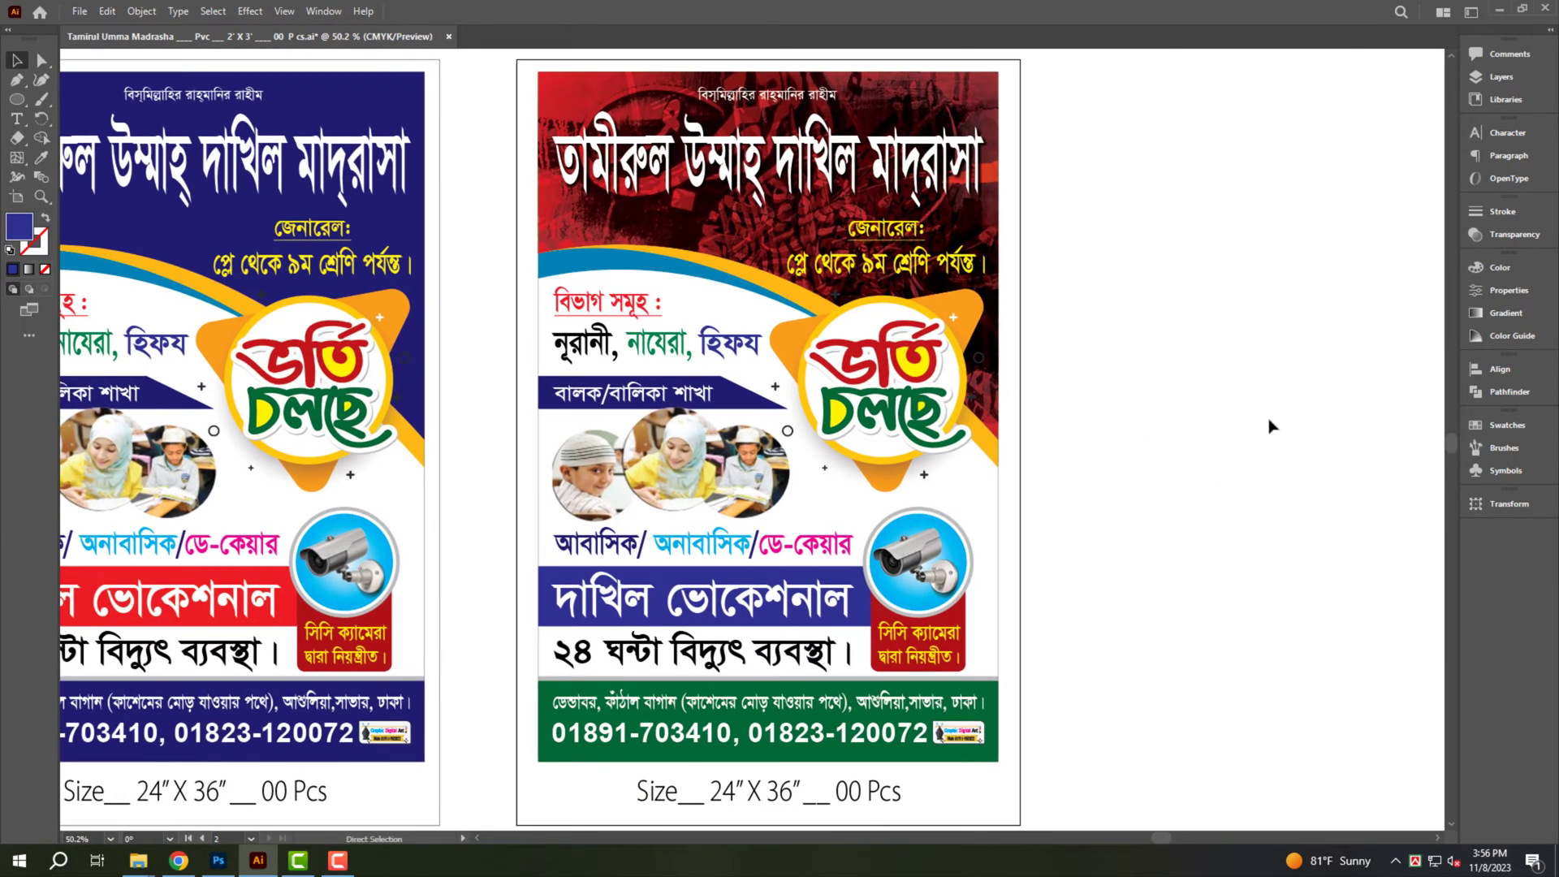
{"action": "key", "text": "ctrl+s"}
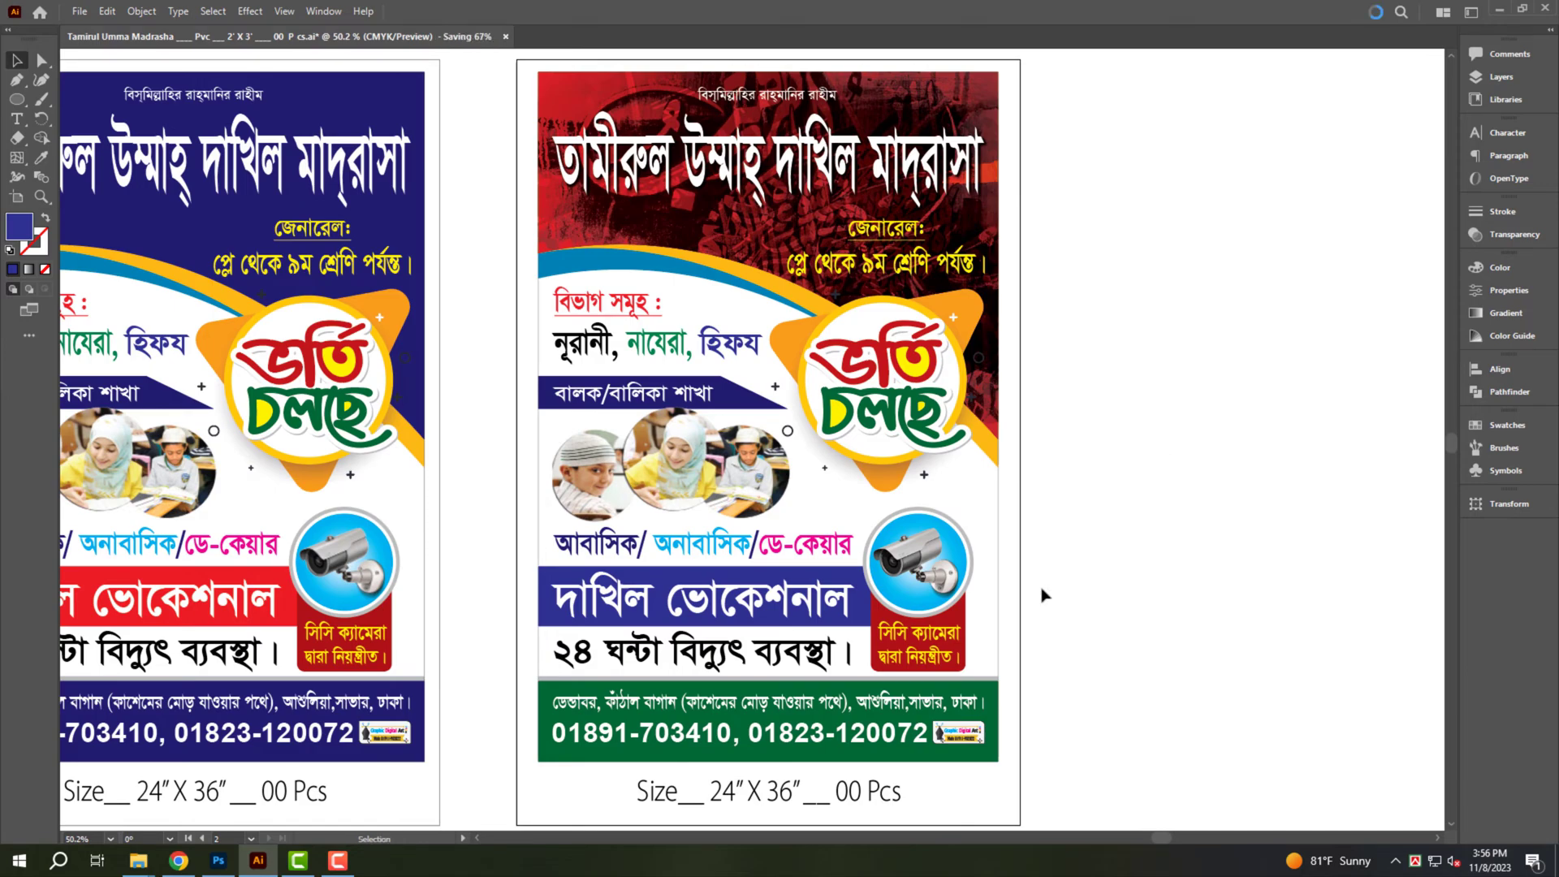
Fill the right poster's background rectangle with a 90° linear gradient.
{"action": "left_click", "coordinate": [998, 546]}
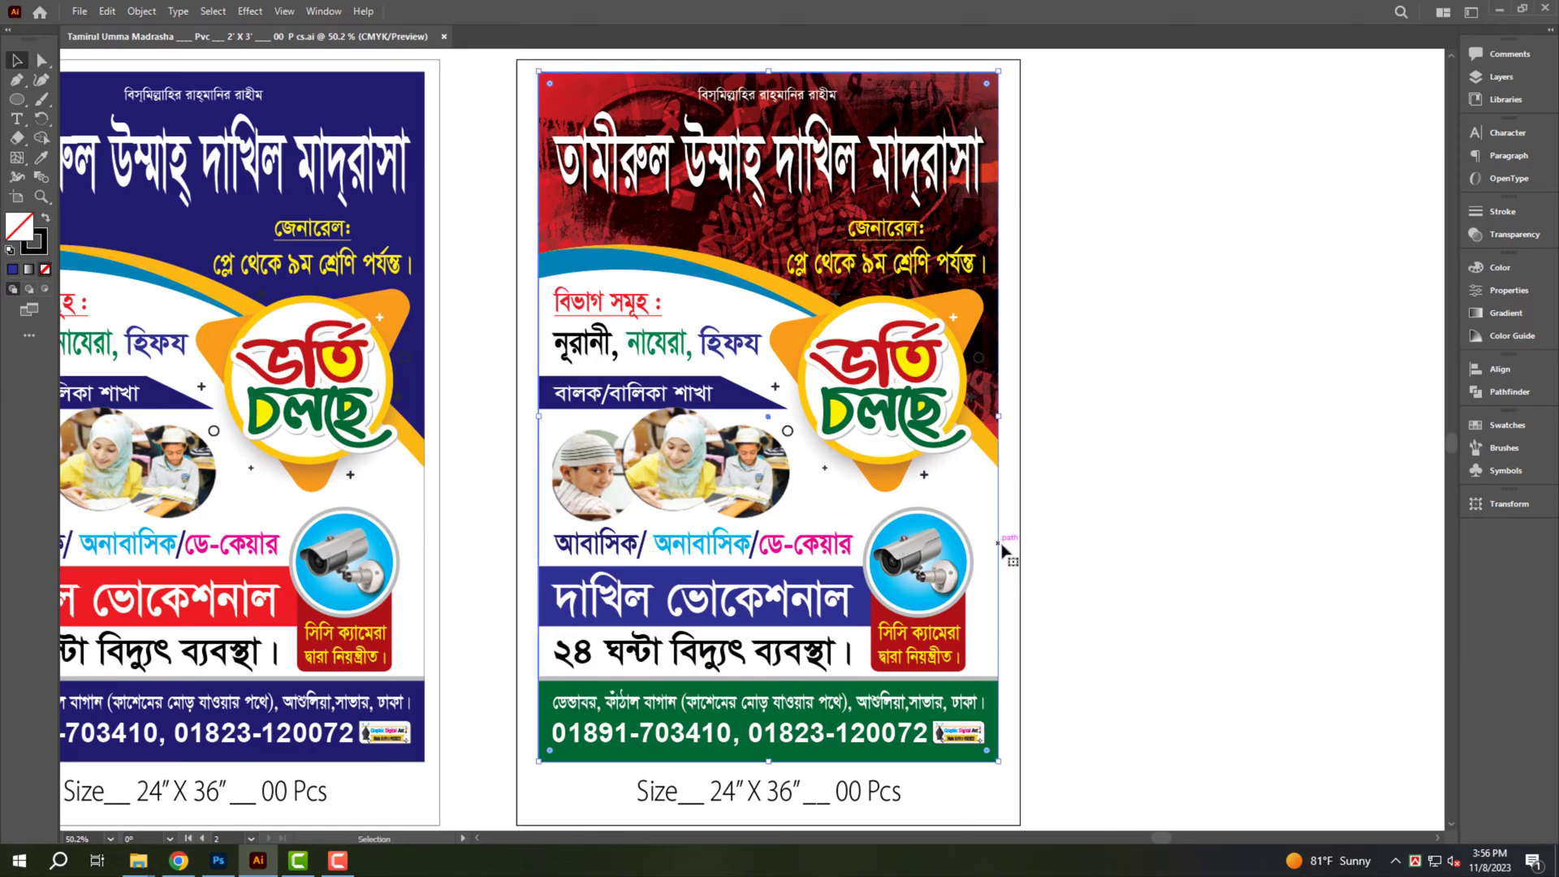
{"action": "left_click", "coordinate": [46, 221]}
{"action": "key", "text": "ctrl+shift+bracketright"}
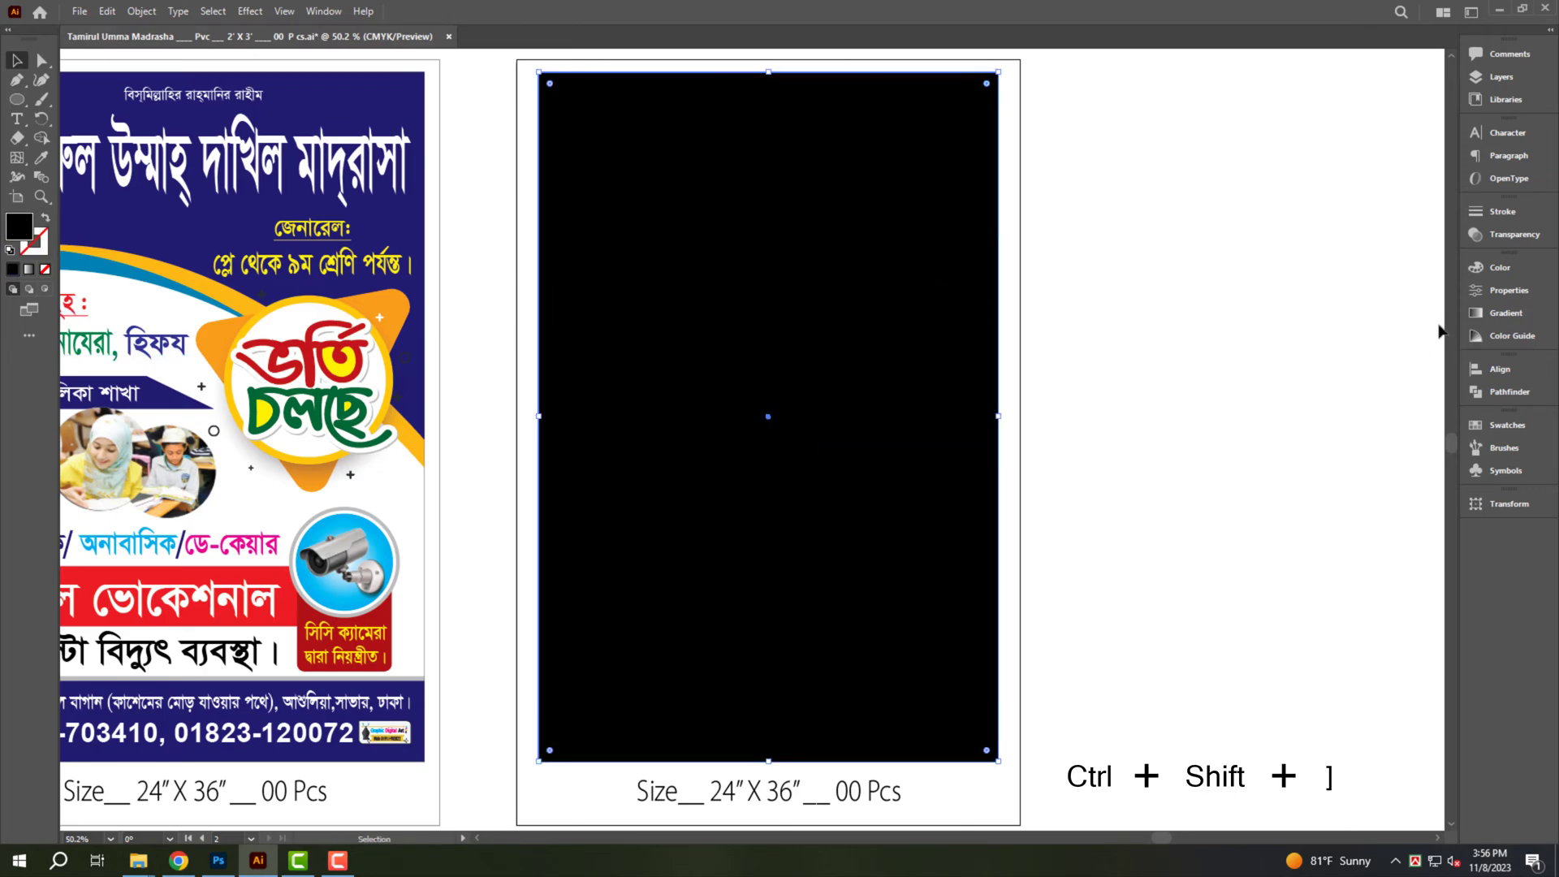
{"action": "left_click", "coordinate": [1511, 268]}
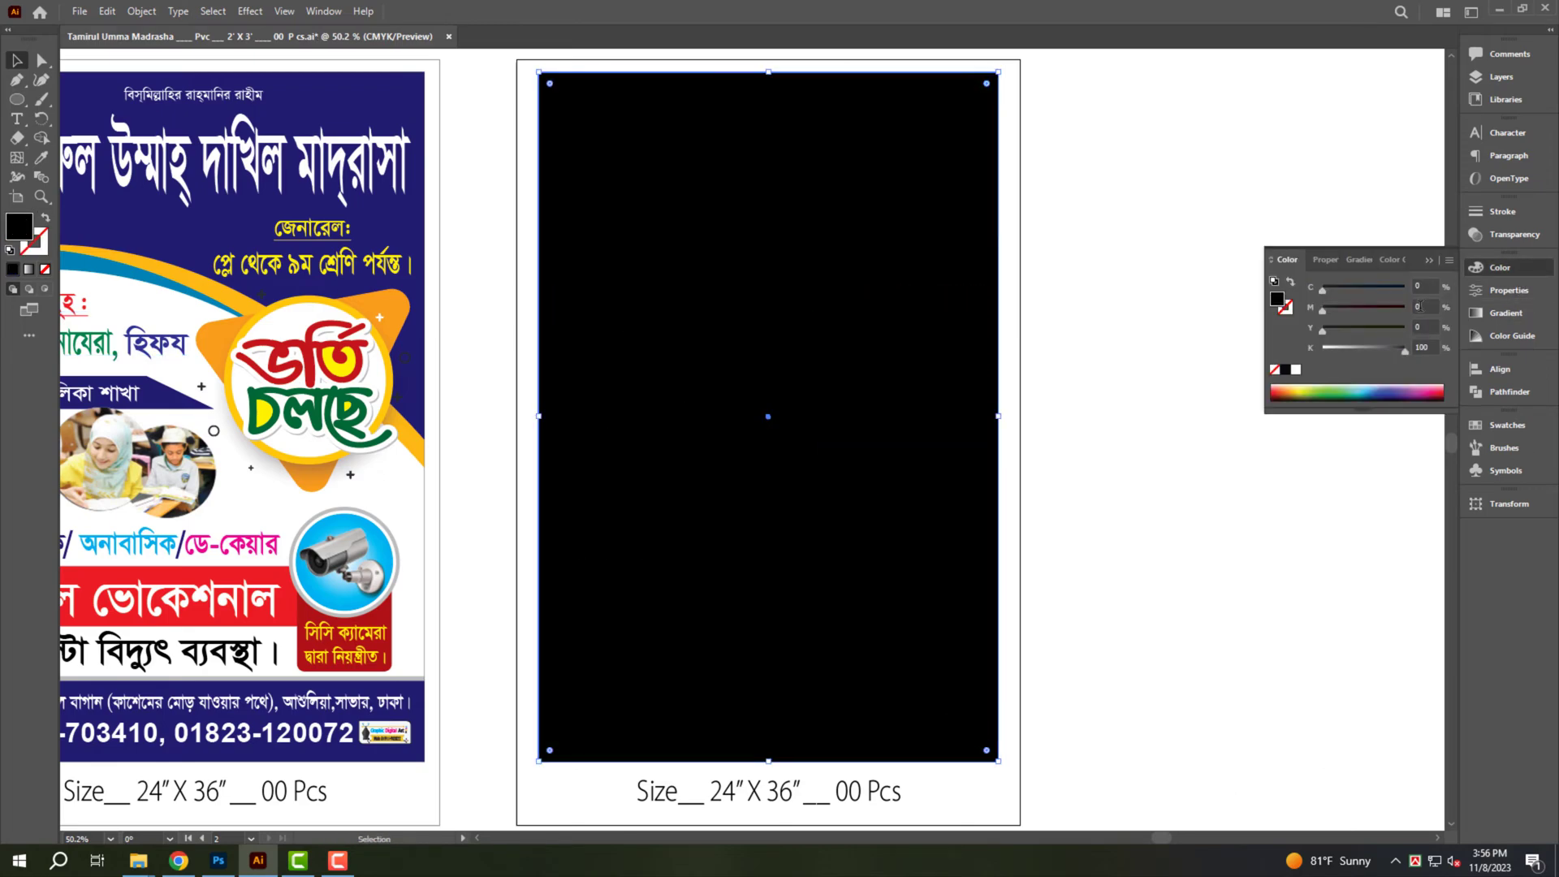
{"action": "left_click", "coordinate": [1519, 315]}
{"action": "left_click", "coordinate": [1344, 286]}
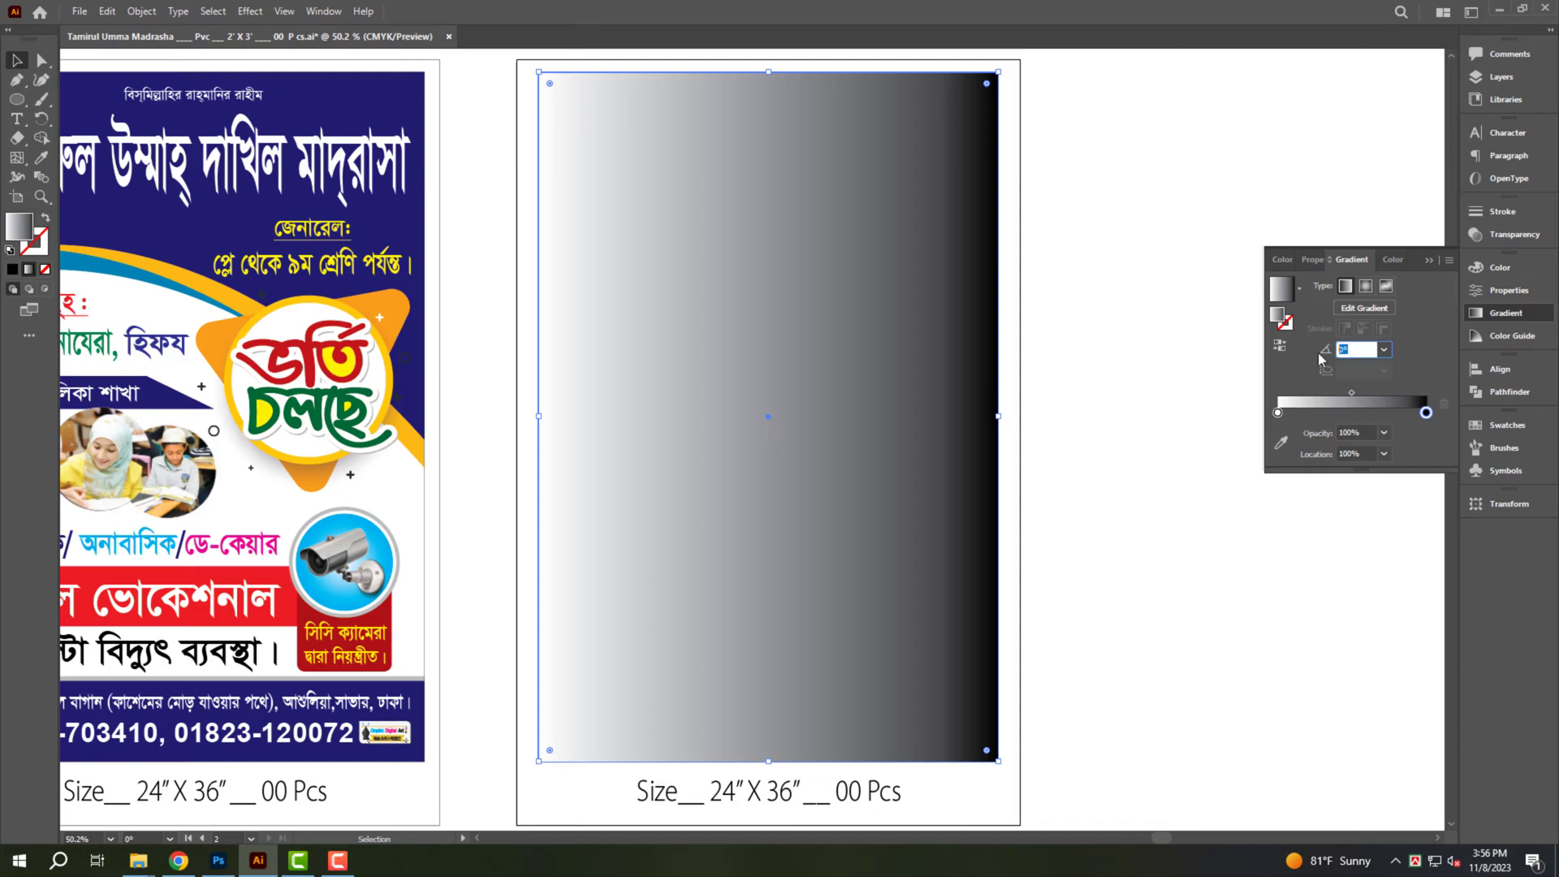
{"action": "type", "text": "0"}
{"action": "key", "text": "Return"}
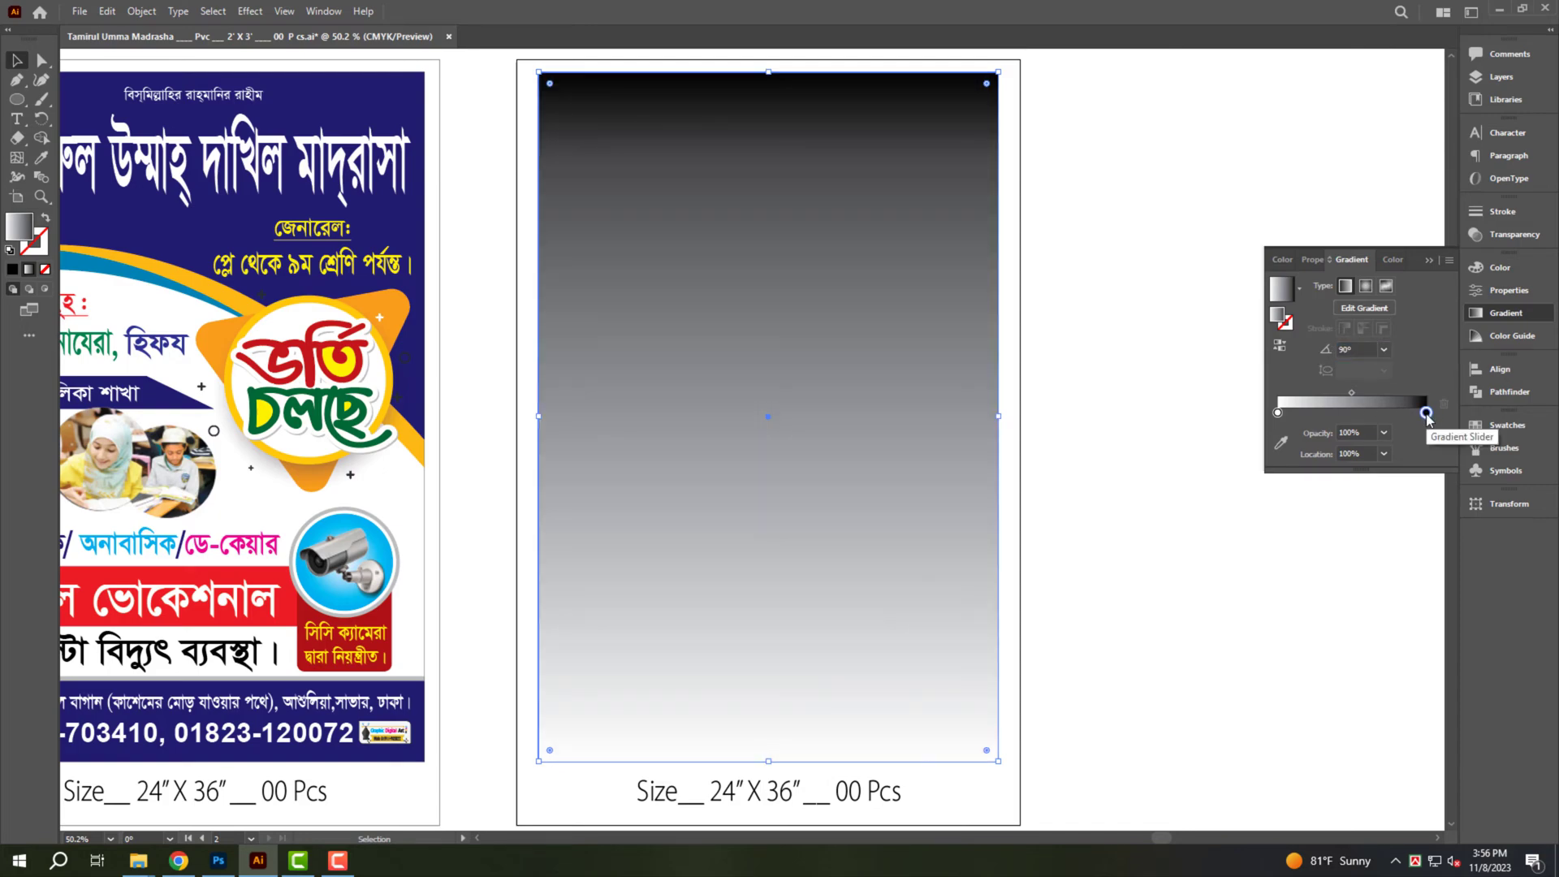
Set the gradient colour to CMYK C0 M0 Y30 K0, stroke black, and send the rectangle to back.
{"action": "left_click", "coordinate": [1537, 274]}
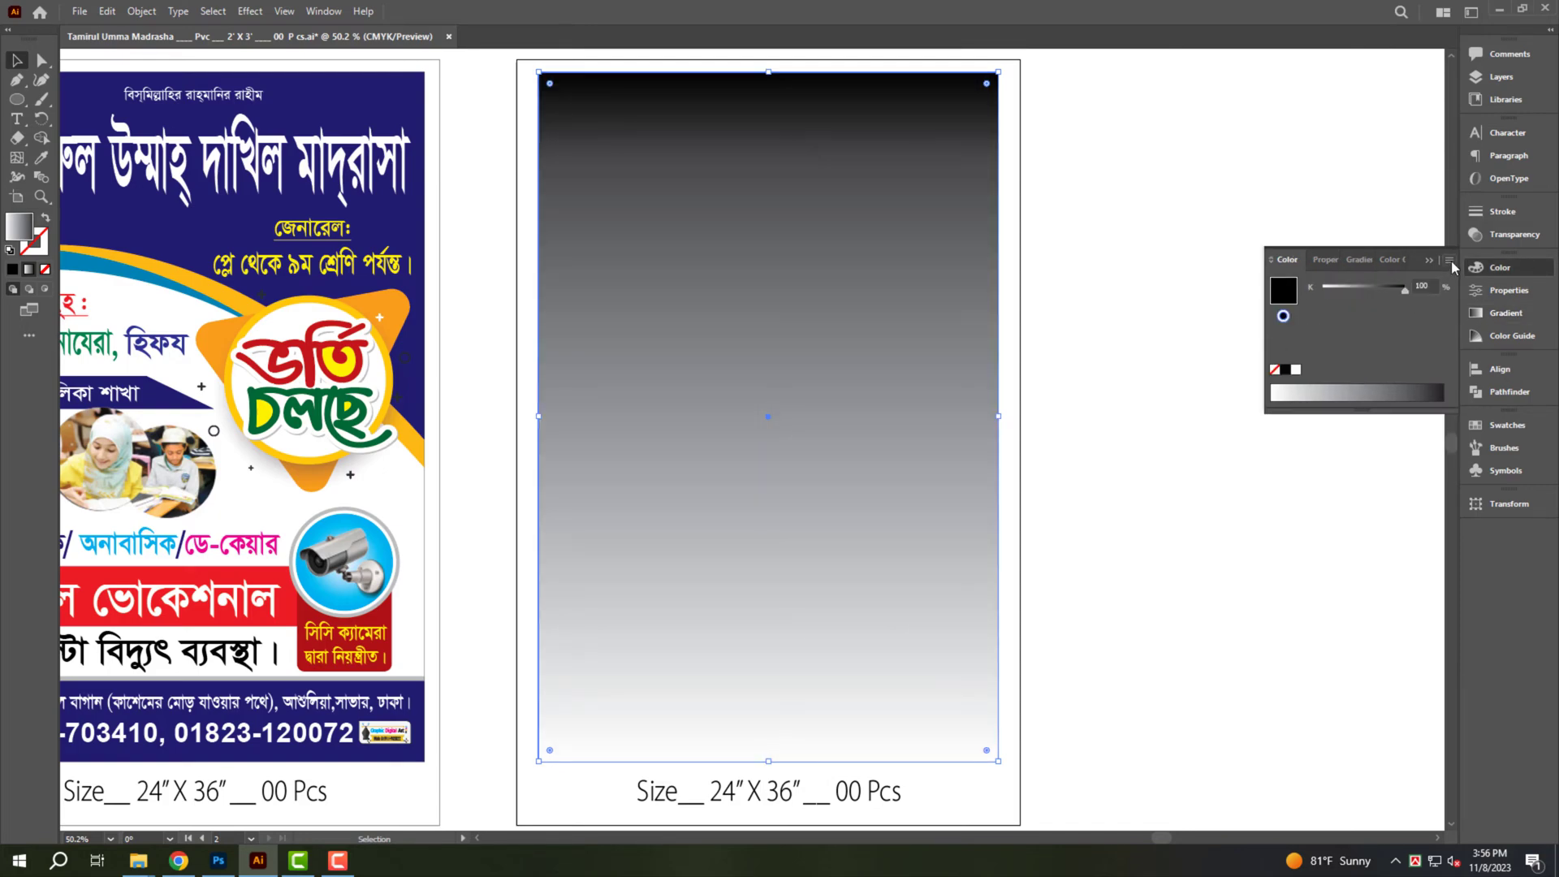
{"action": "left_click", "coordinate": [1450, 260]}
{"action": "left_click", "coordinate": [1368, 334]}
{"action": "left_click", "coordinate": [1426, 307]}
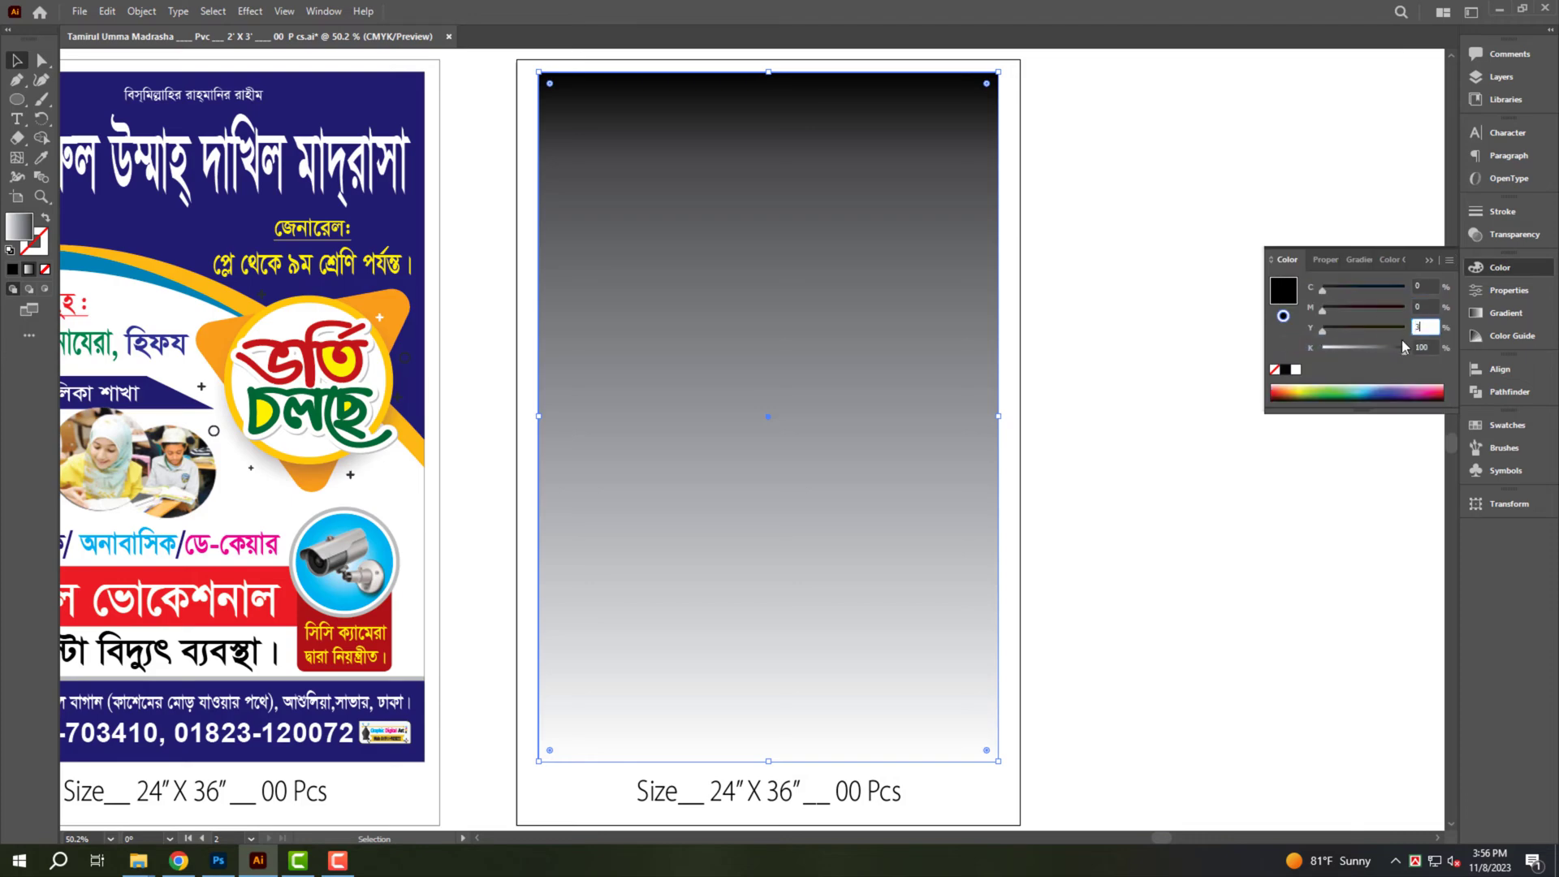
{"action": "type", "text": "0"}
{"action": "key", "text": "Tab"}
{"action": "type", "text": "0"}
{"action": "key", "text": "Return"}
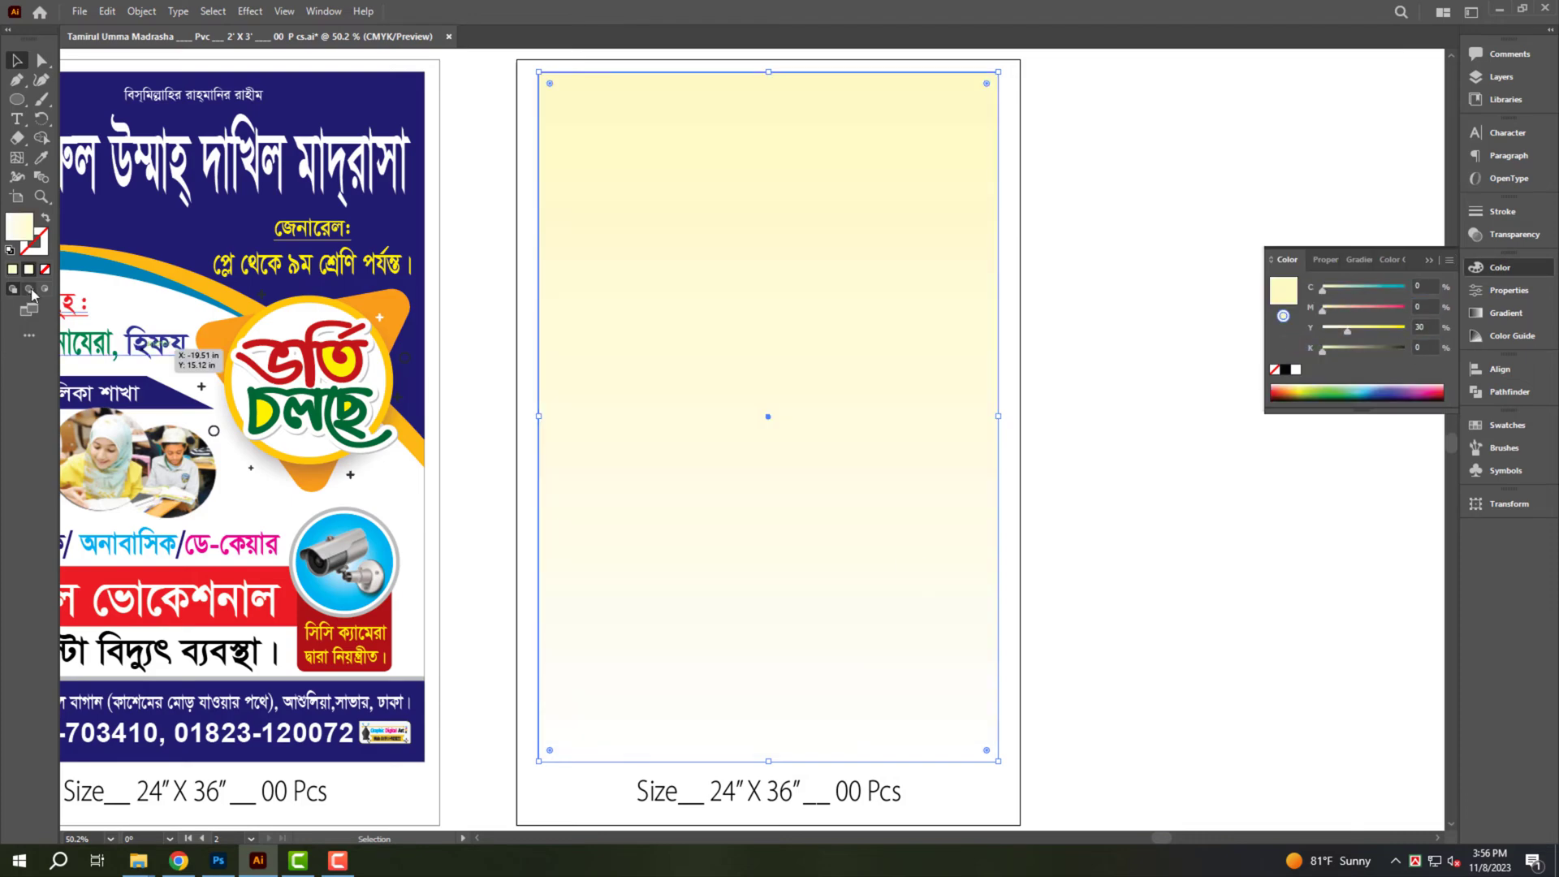
{"action": "left_click", "coordinate": [34, 244]}
{"action": "left_click", "coordinate": [1285, 369]}
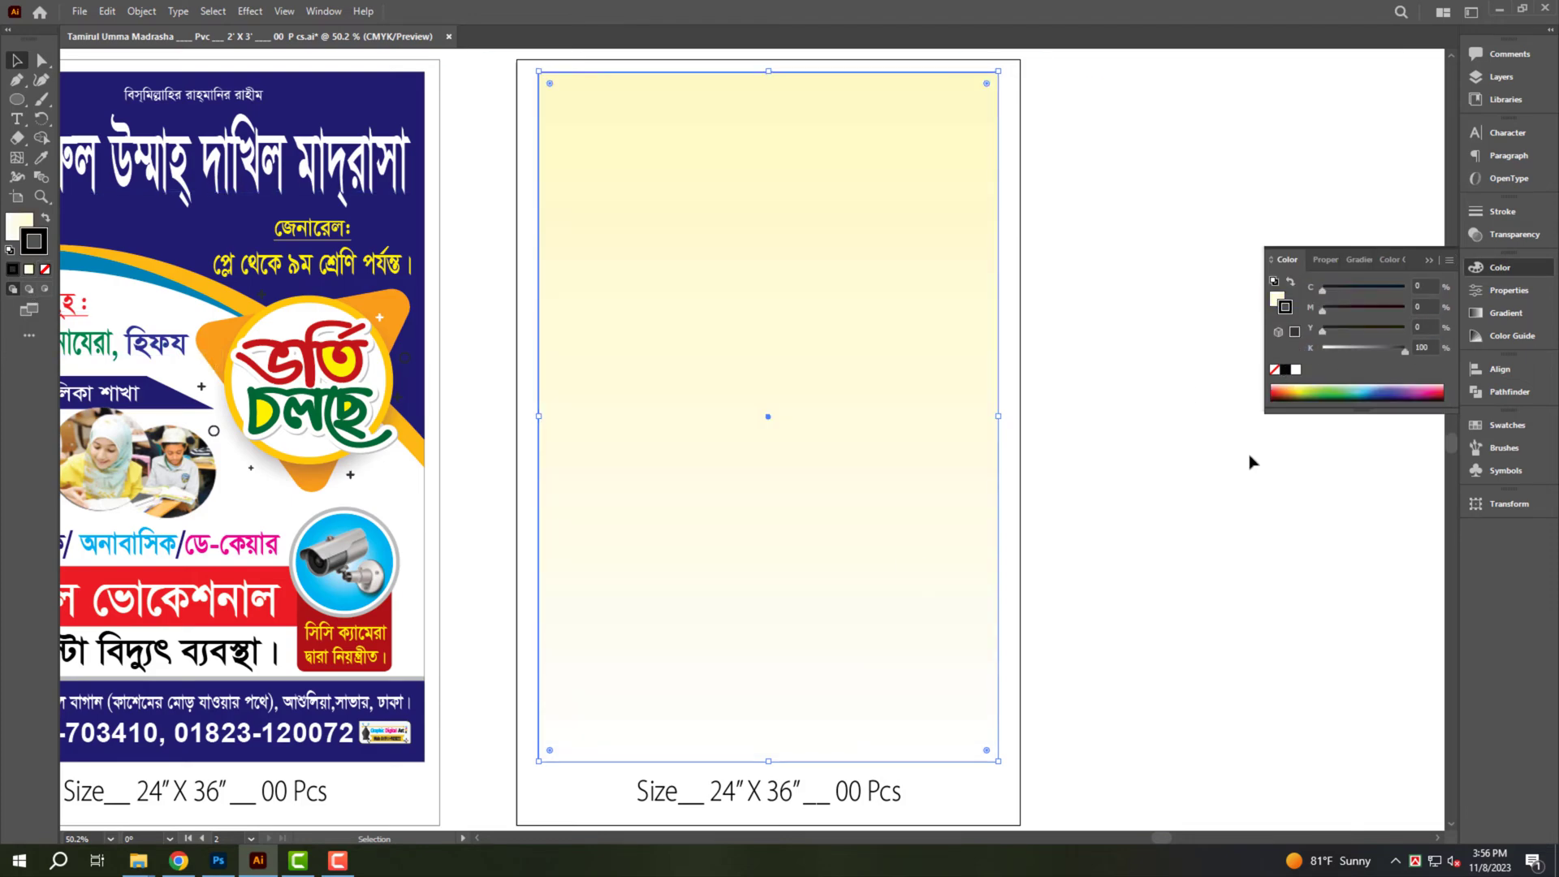
{"action": "key", "text": "ctrl+shift+bracketleft"}
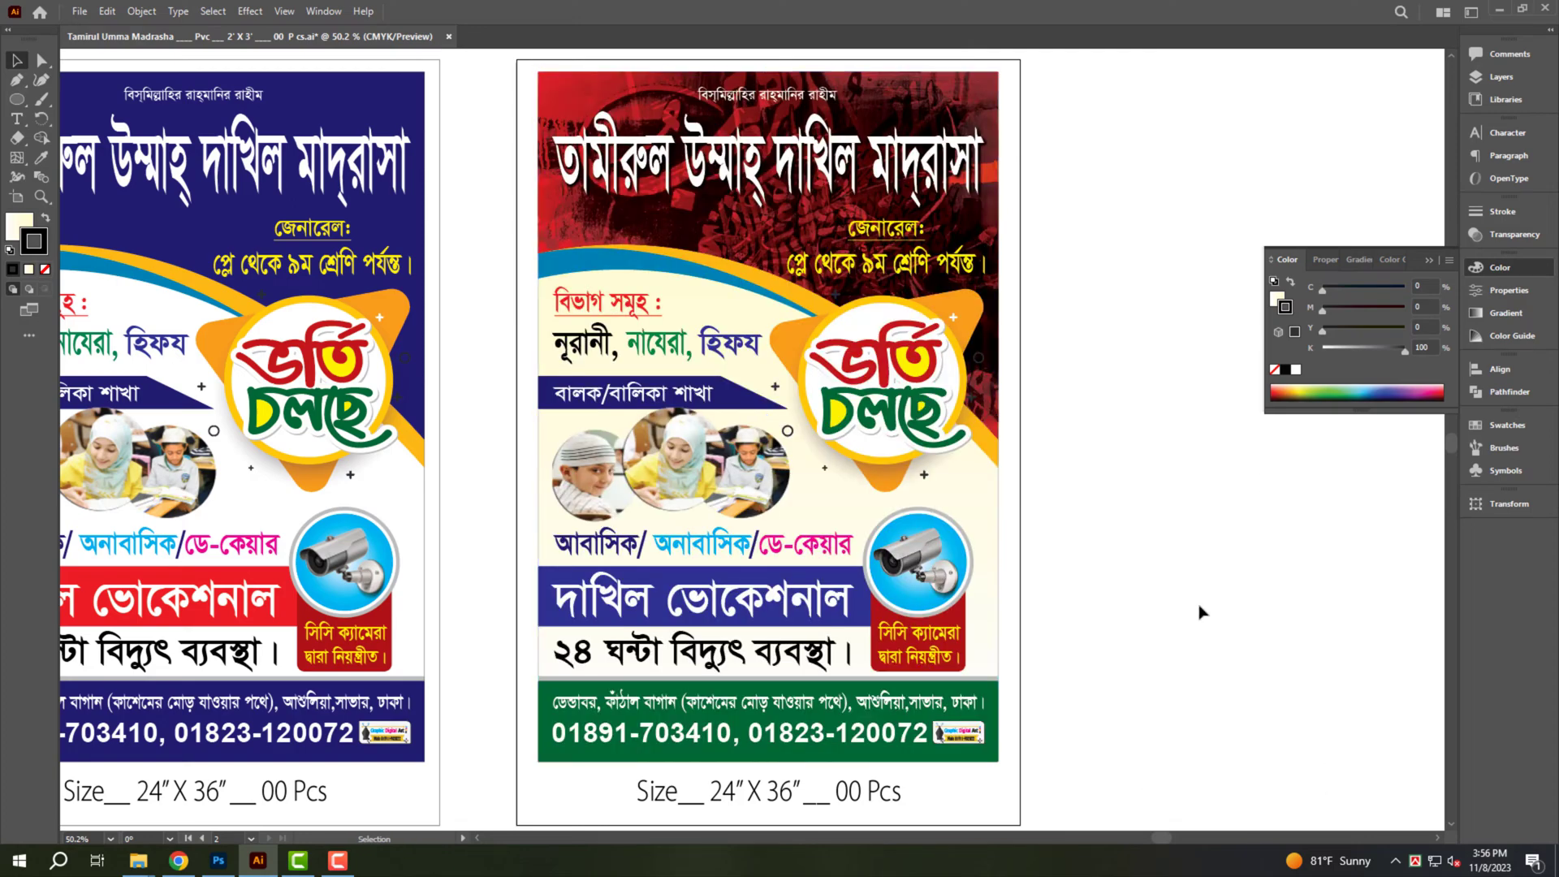
Save again and fit both artboards side by side with Ctrl+Alt+0.
{"action": "key", "text": "a"}
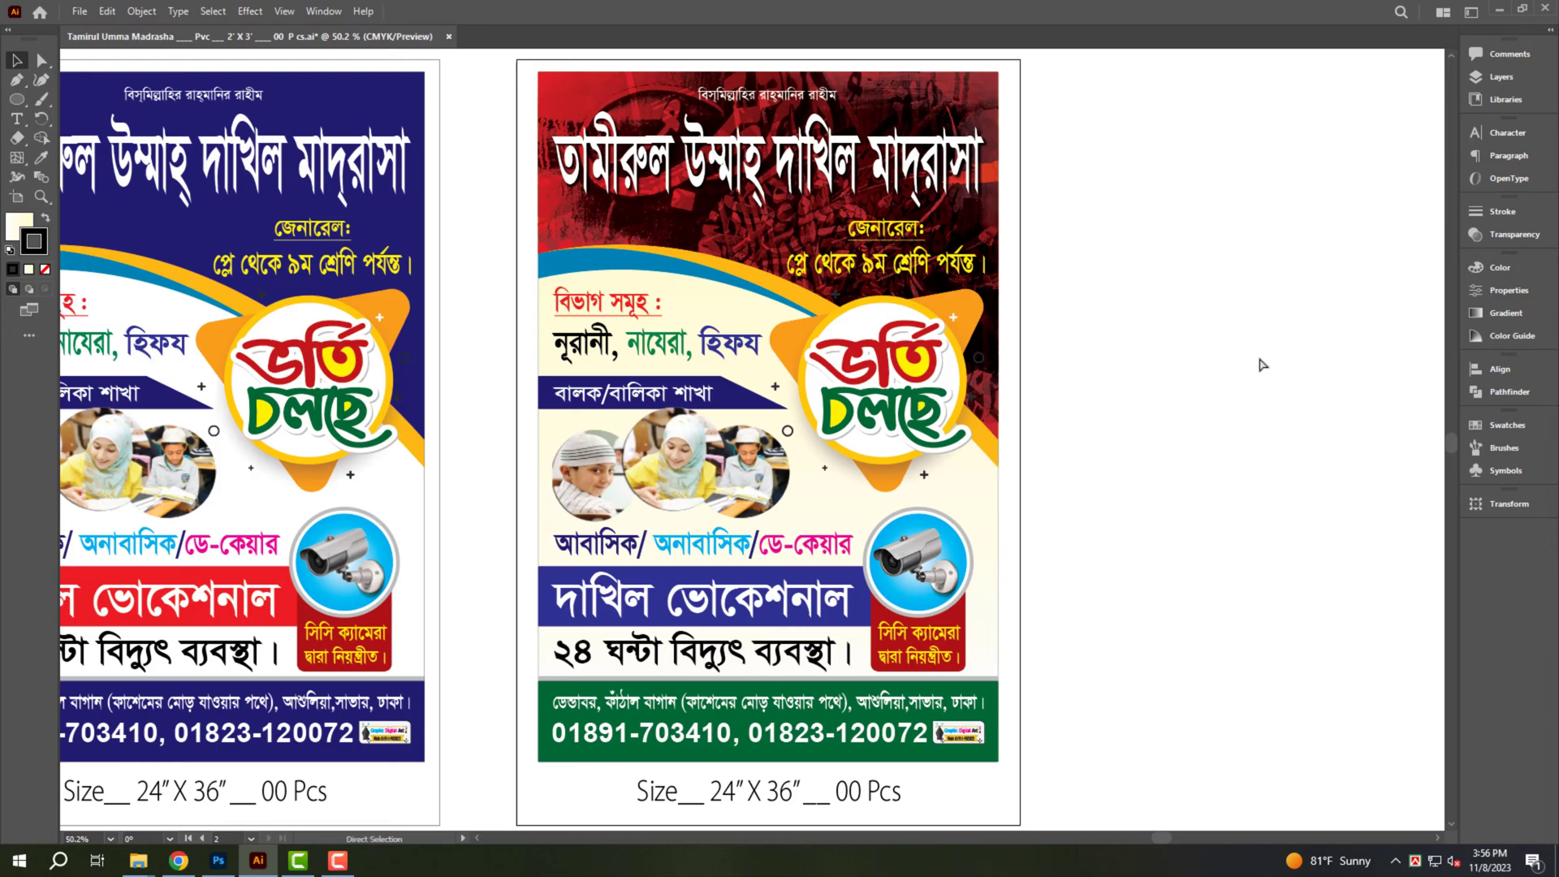
{"action": "key", "text": "ctrl+s"}
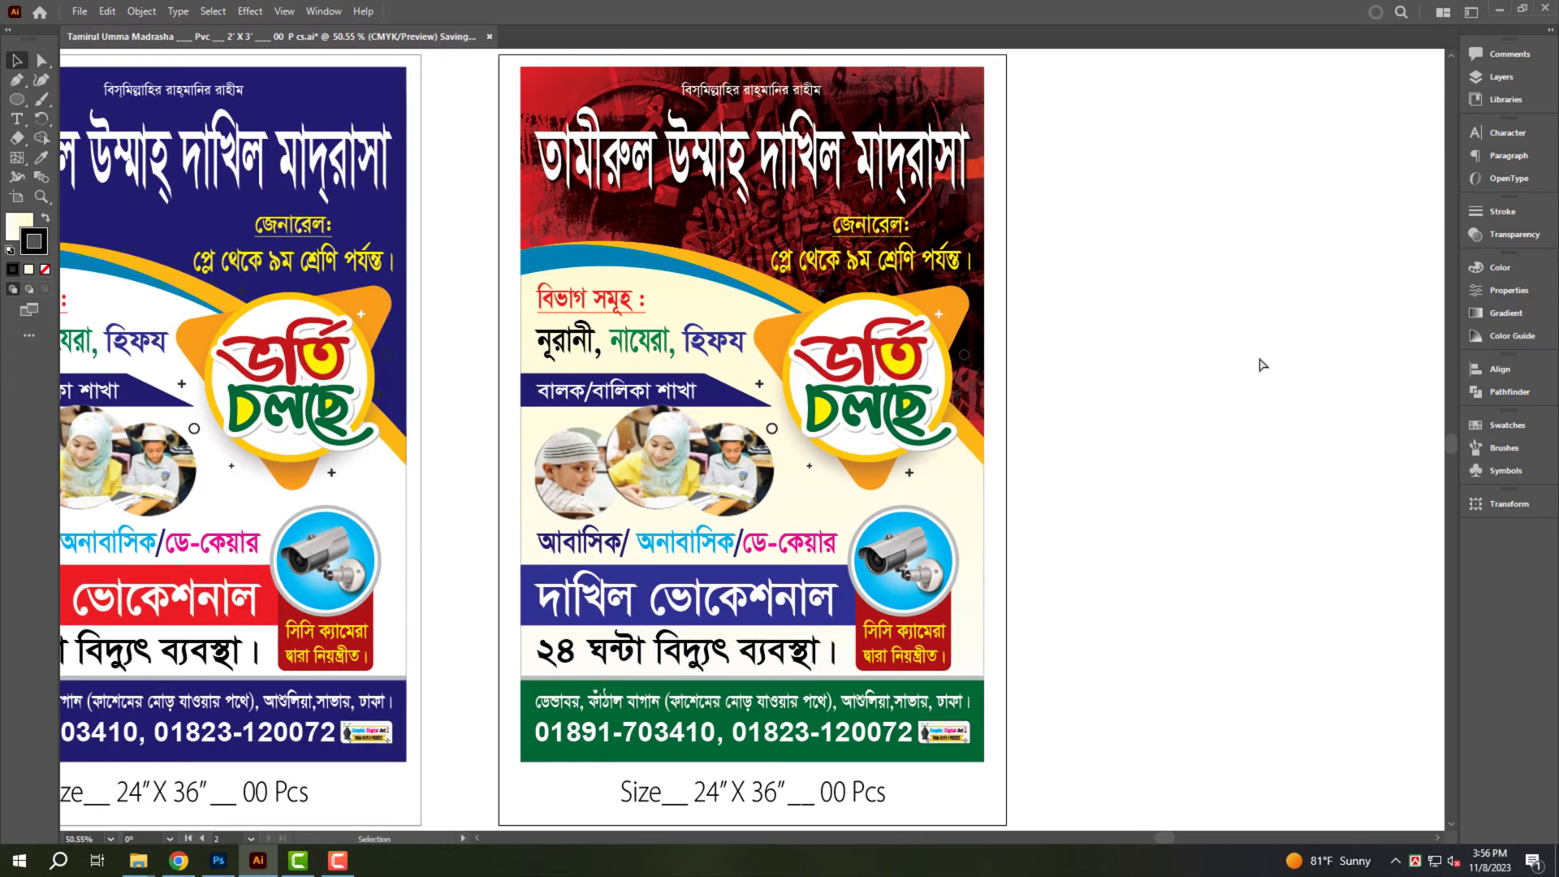
{"action": "key", "text": "ctrl+alt+0"}
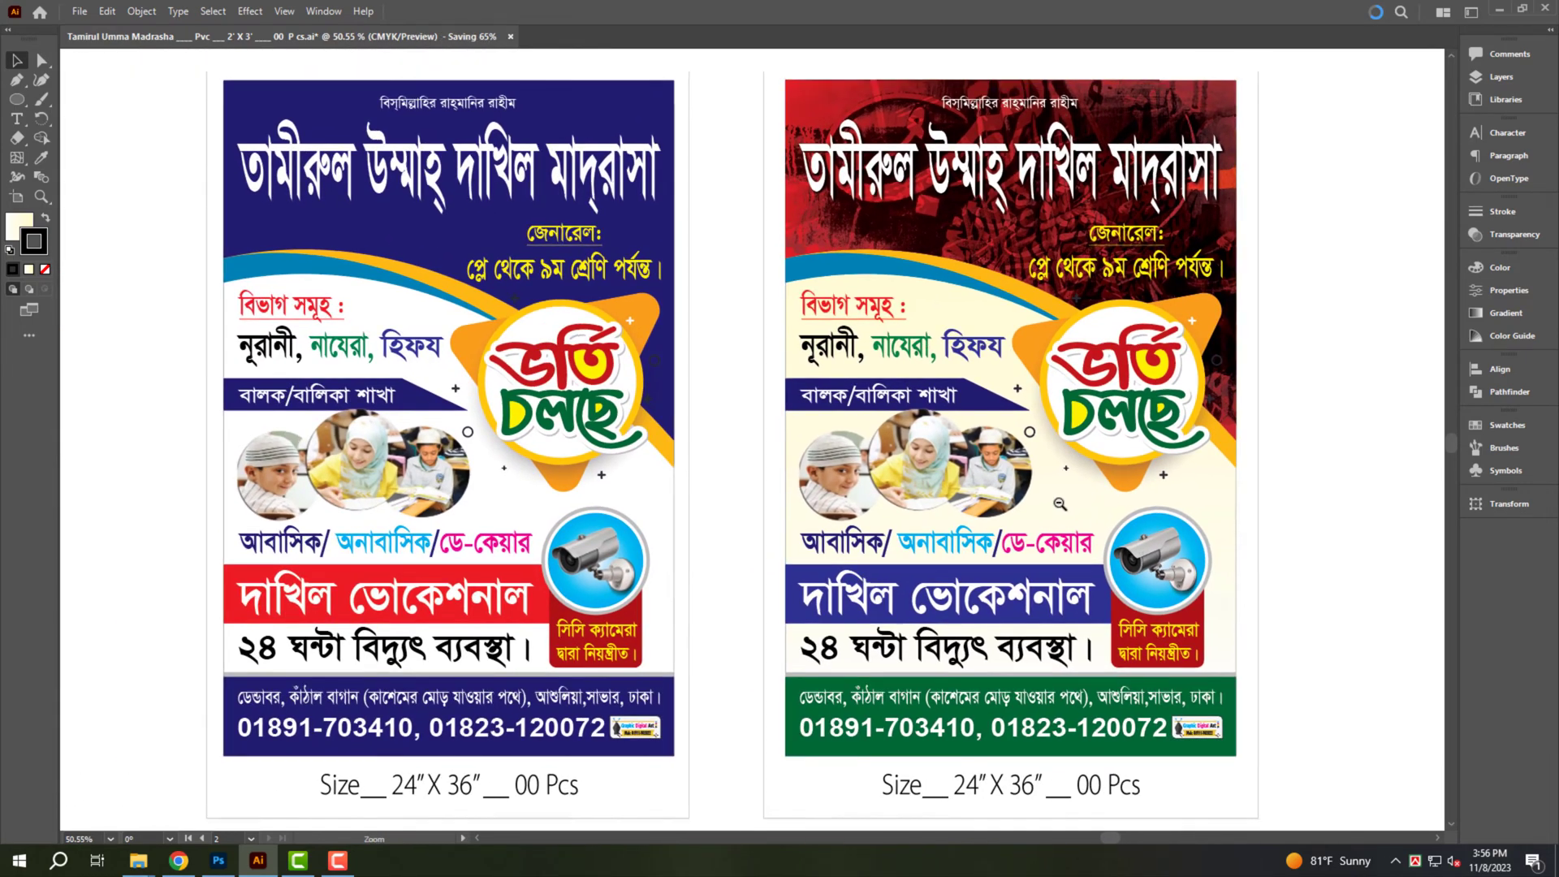
{"action": "scroll", "coordinate": [1129, 542], "scroll_direction": "up", "scroll_amount": 1}
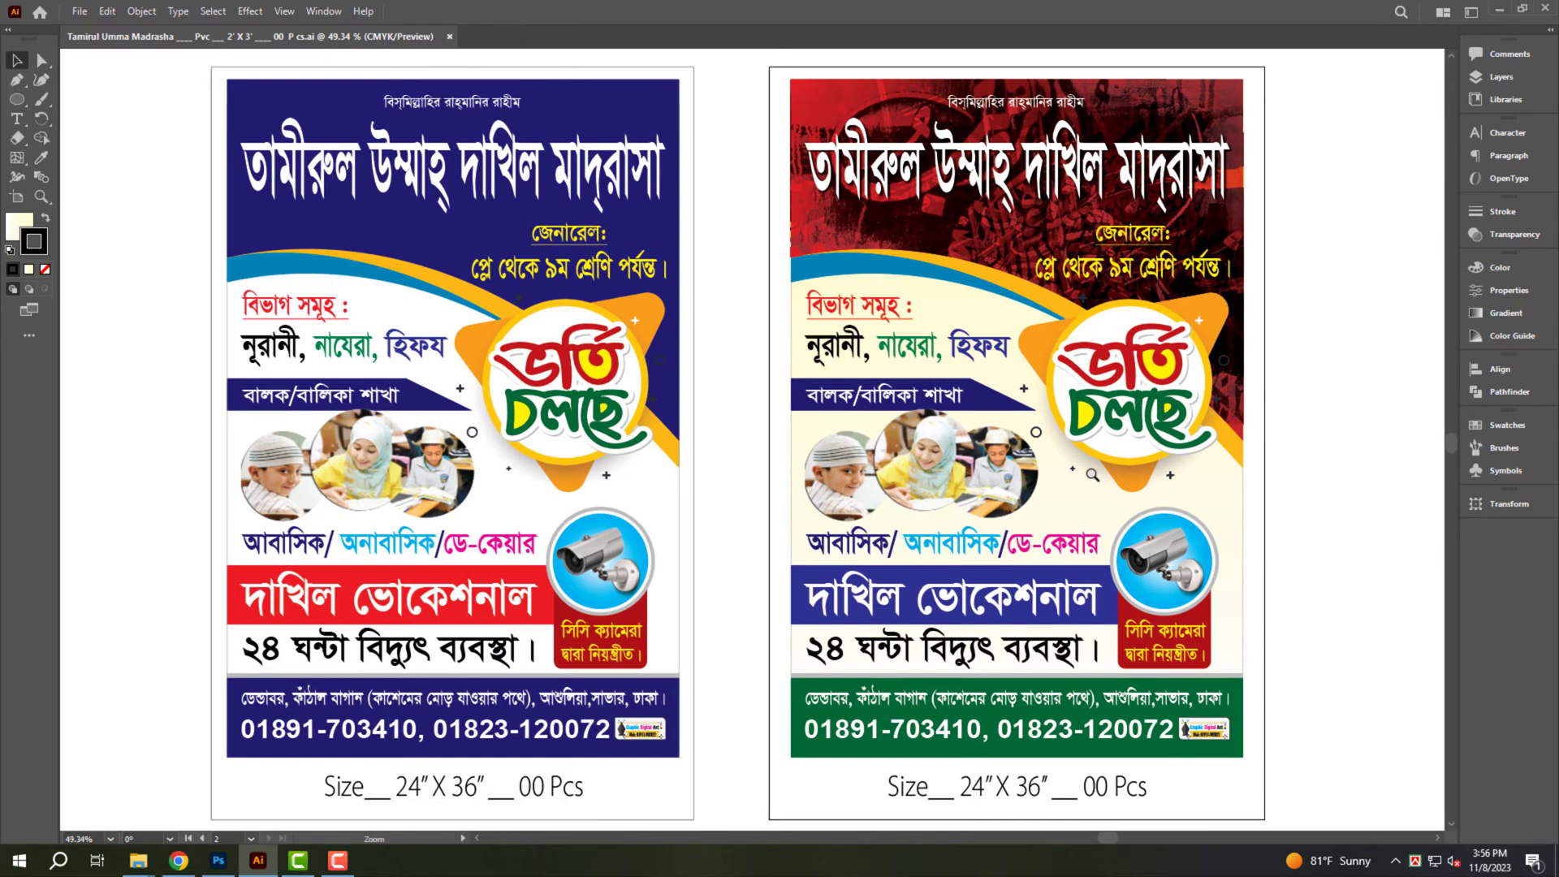